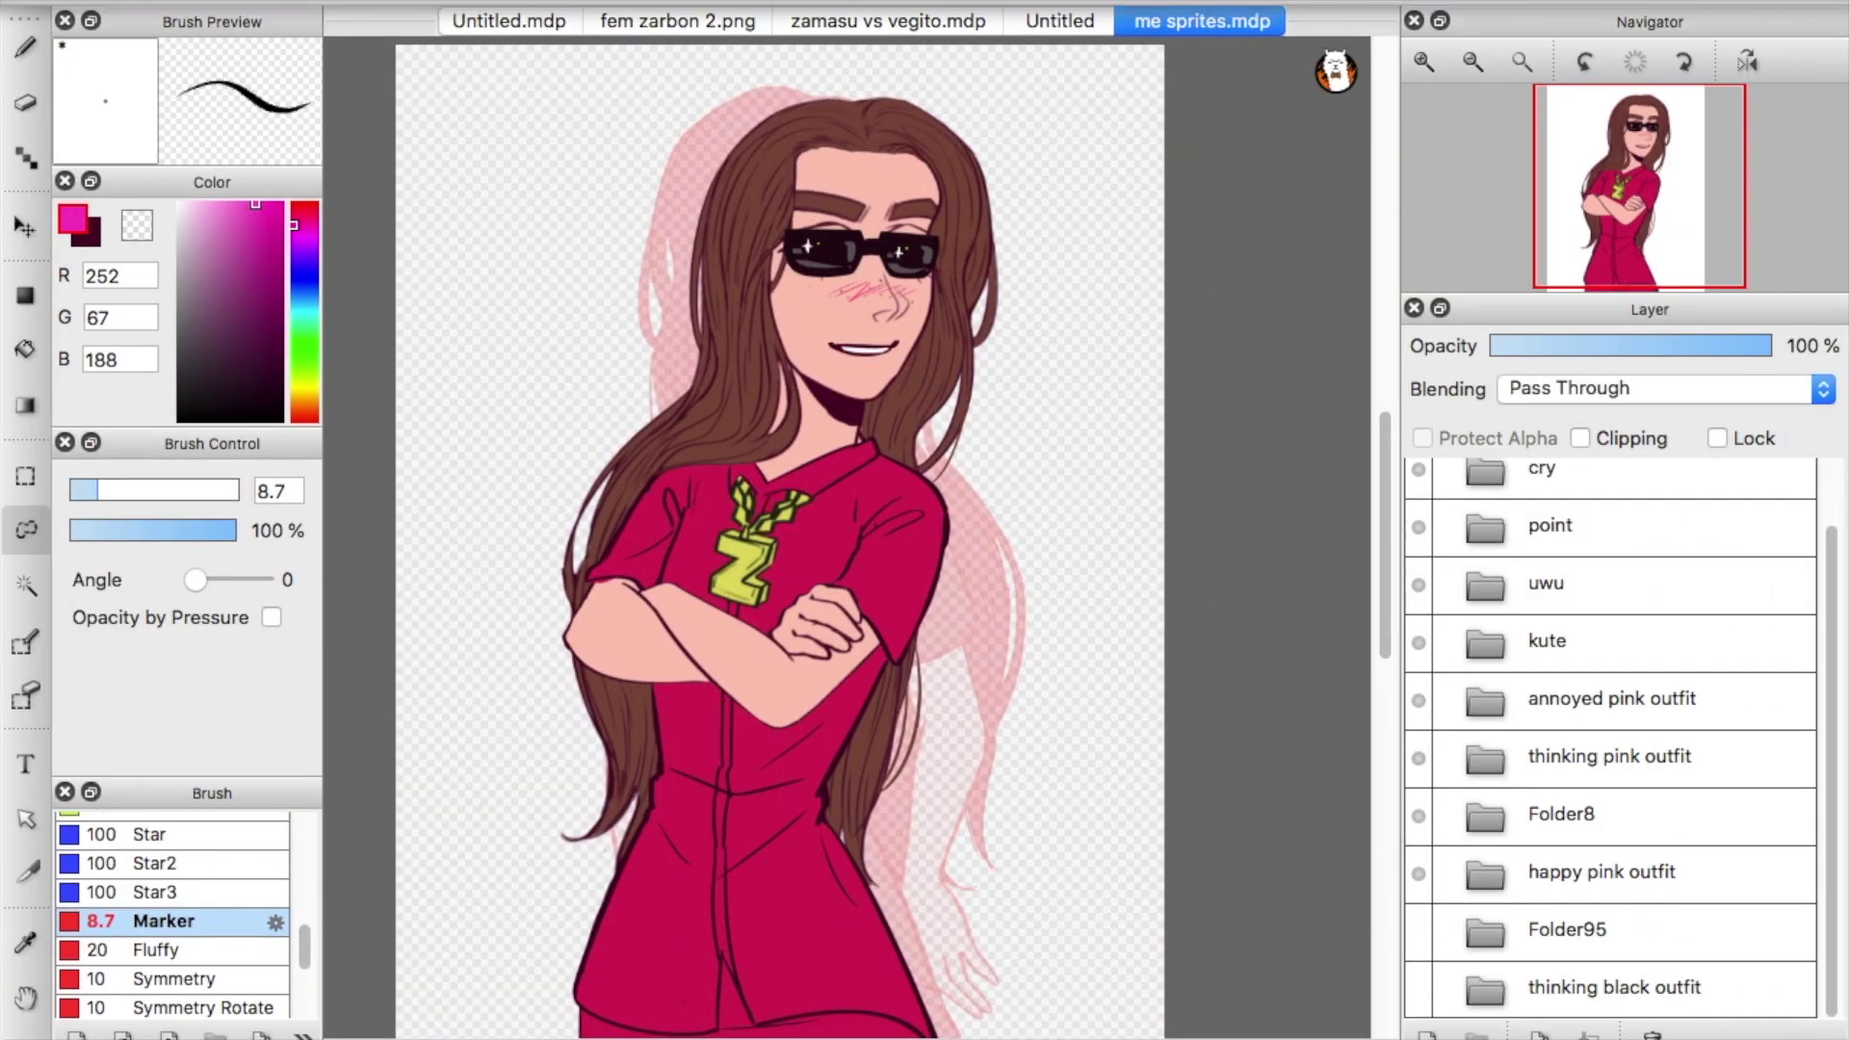
# Play the sprite layers of me sprites.mdp as an enlarged AutoPlay animation and return to the canvas.
pyautogui.click(664, 2)
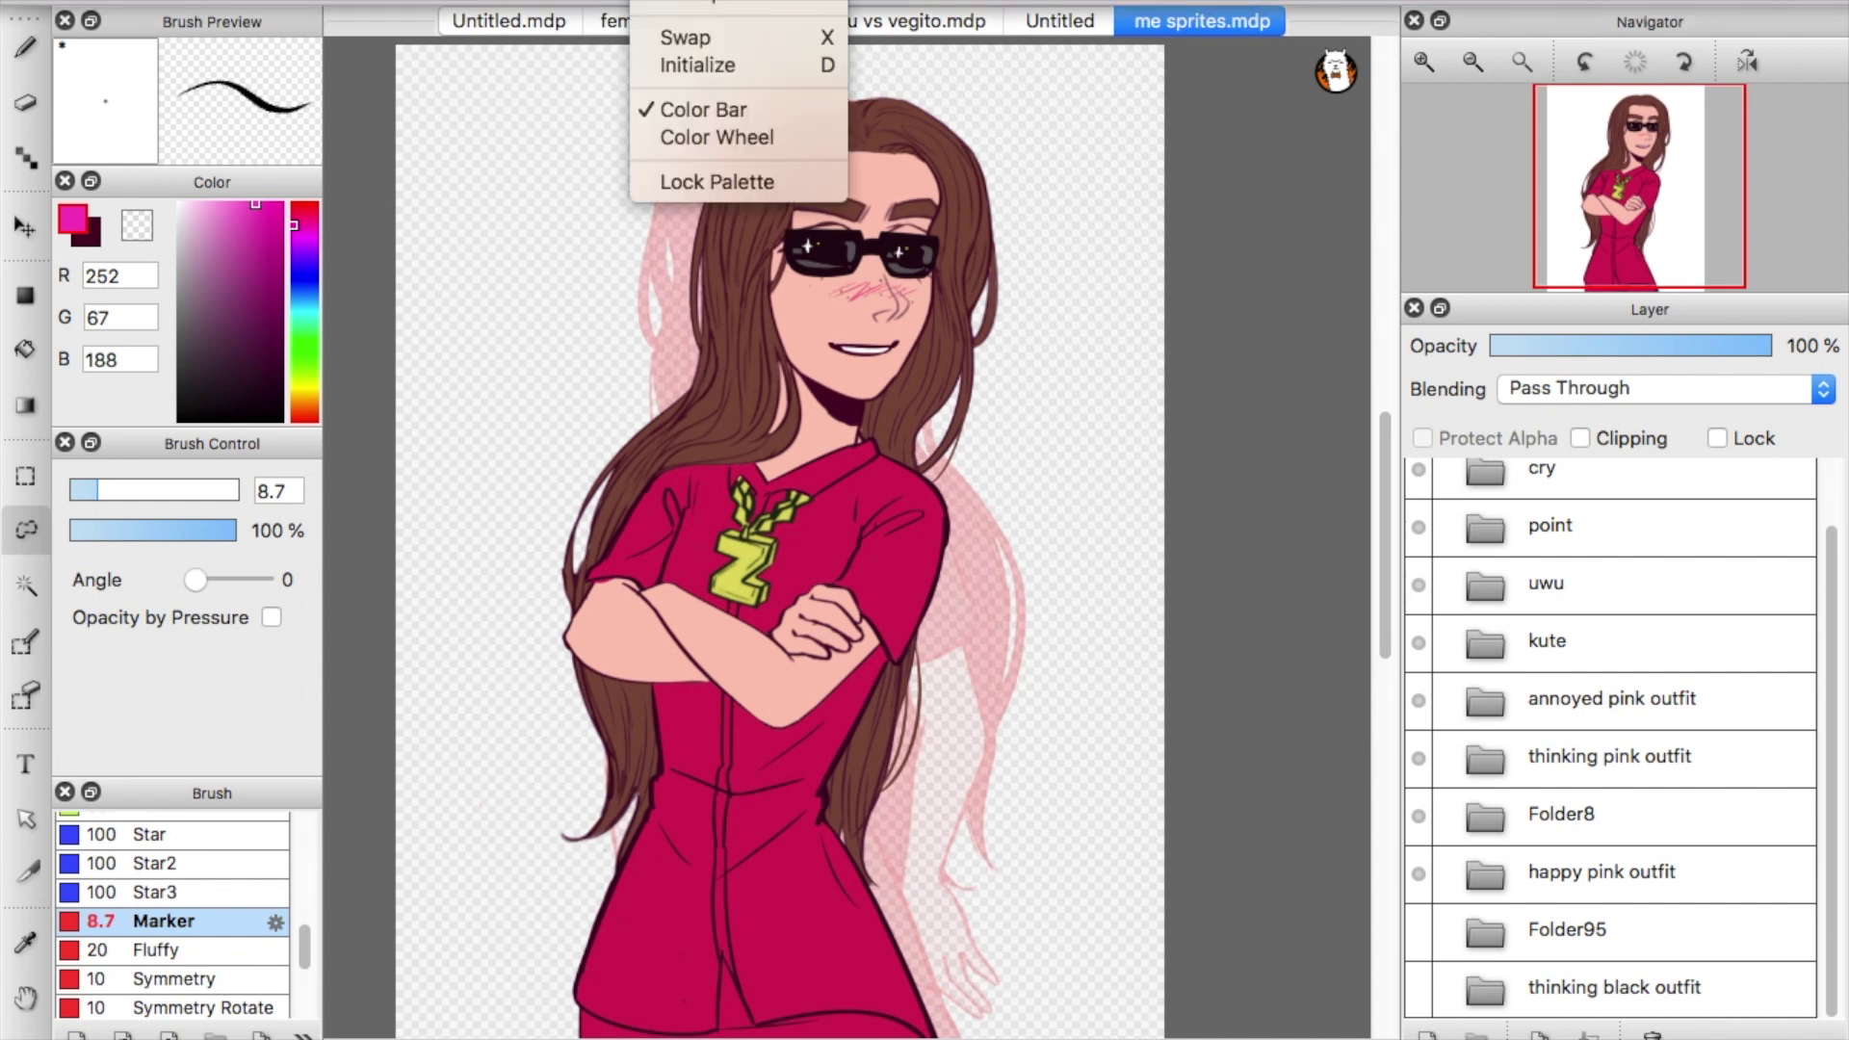
pyautogui.moveTo(742, 2)
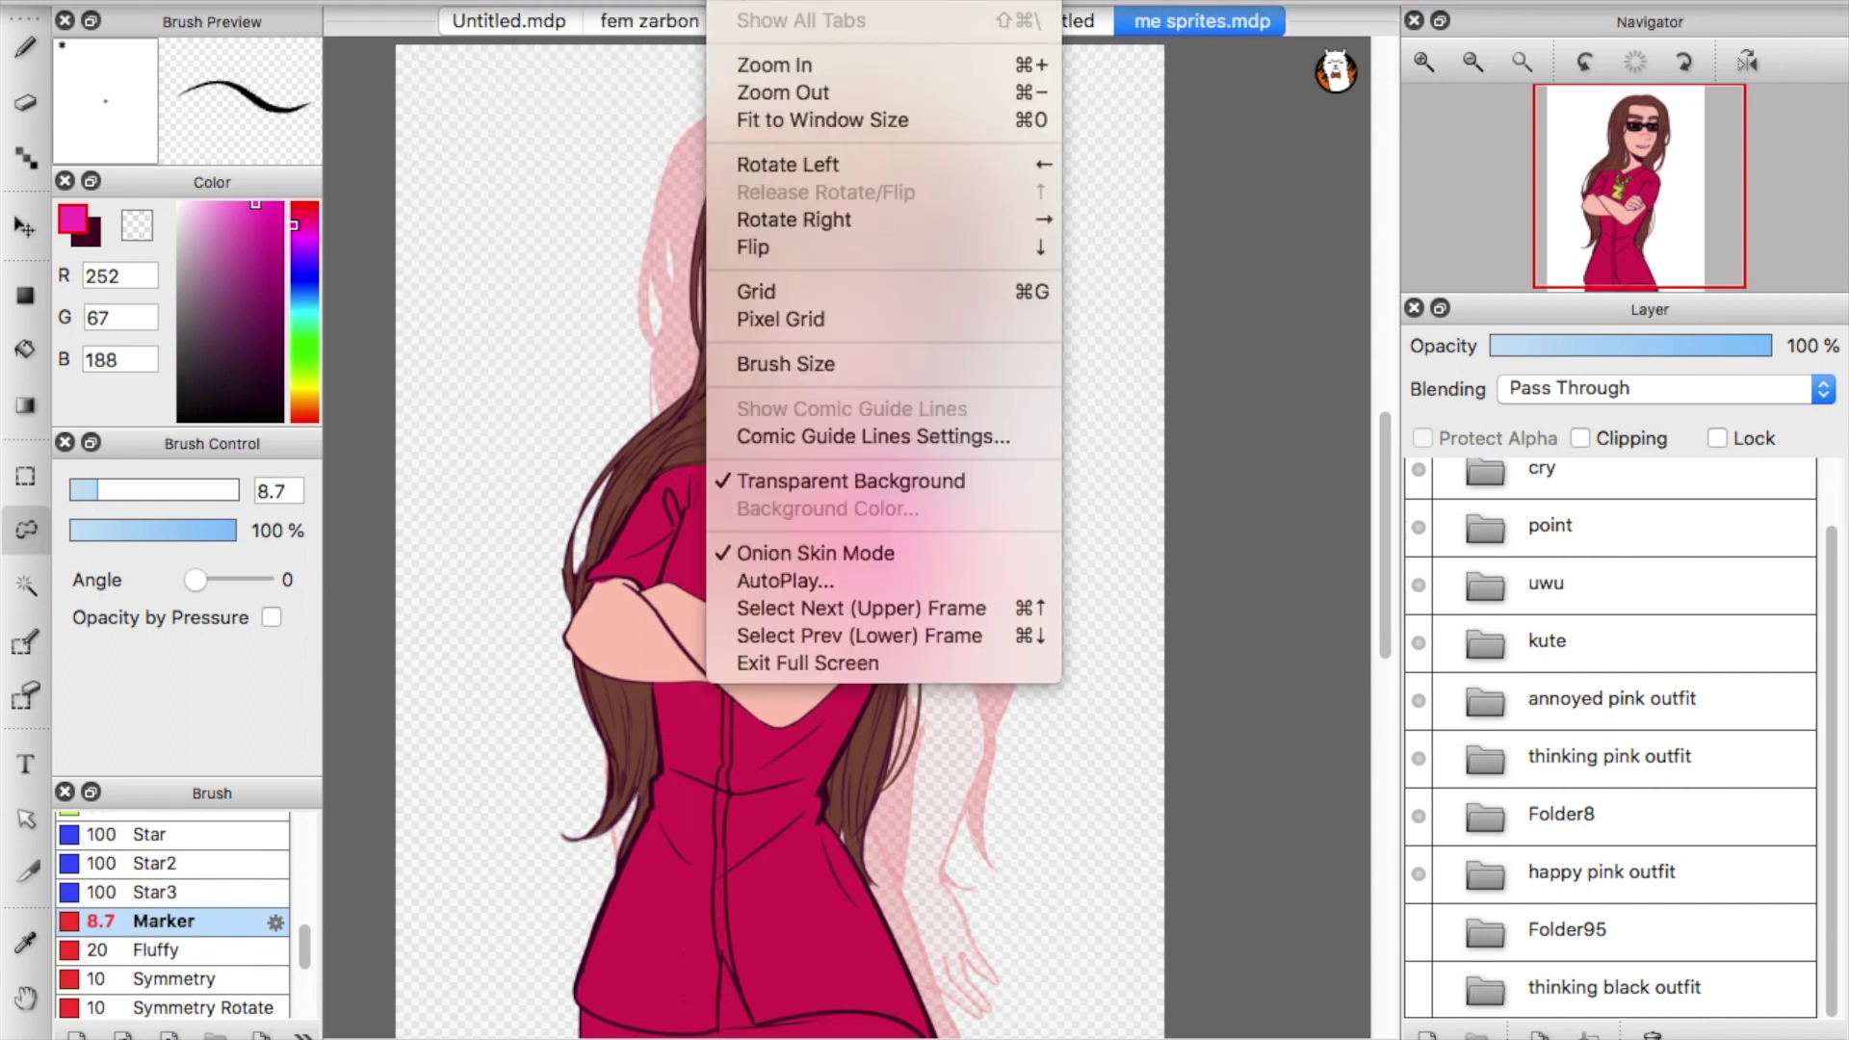
pyautogui.click(816, 582)
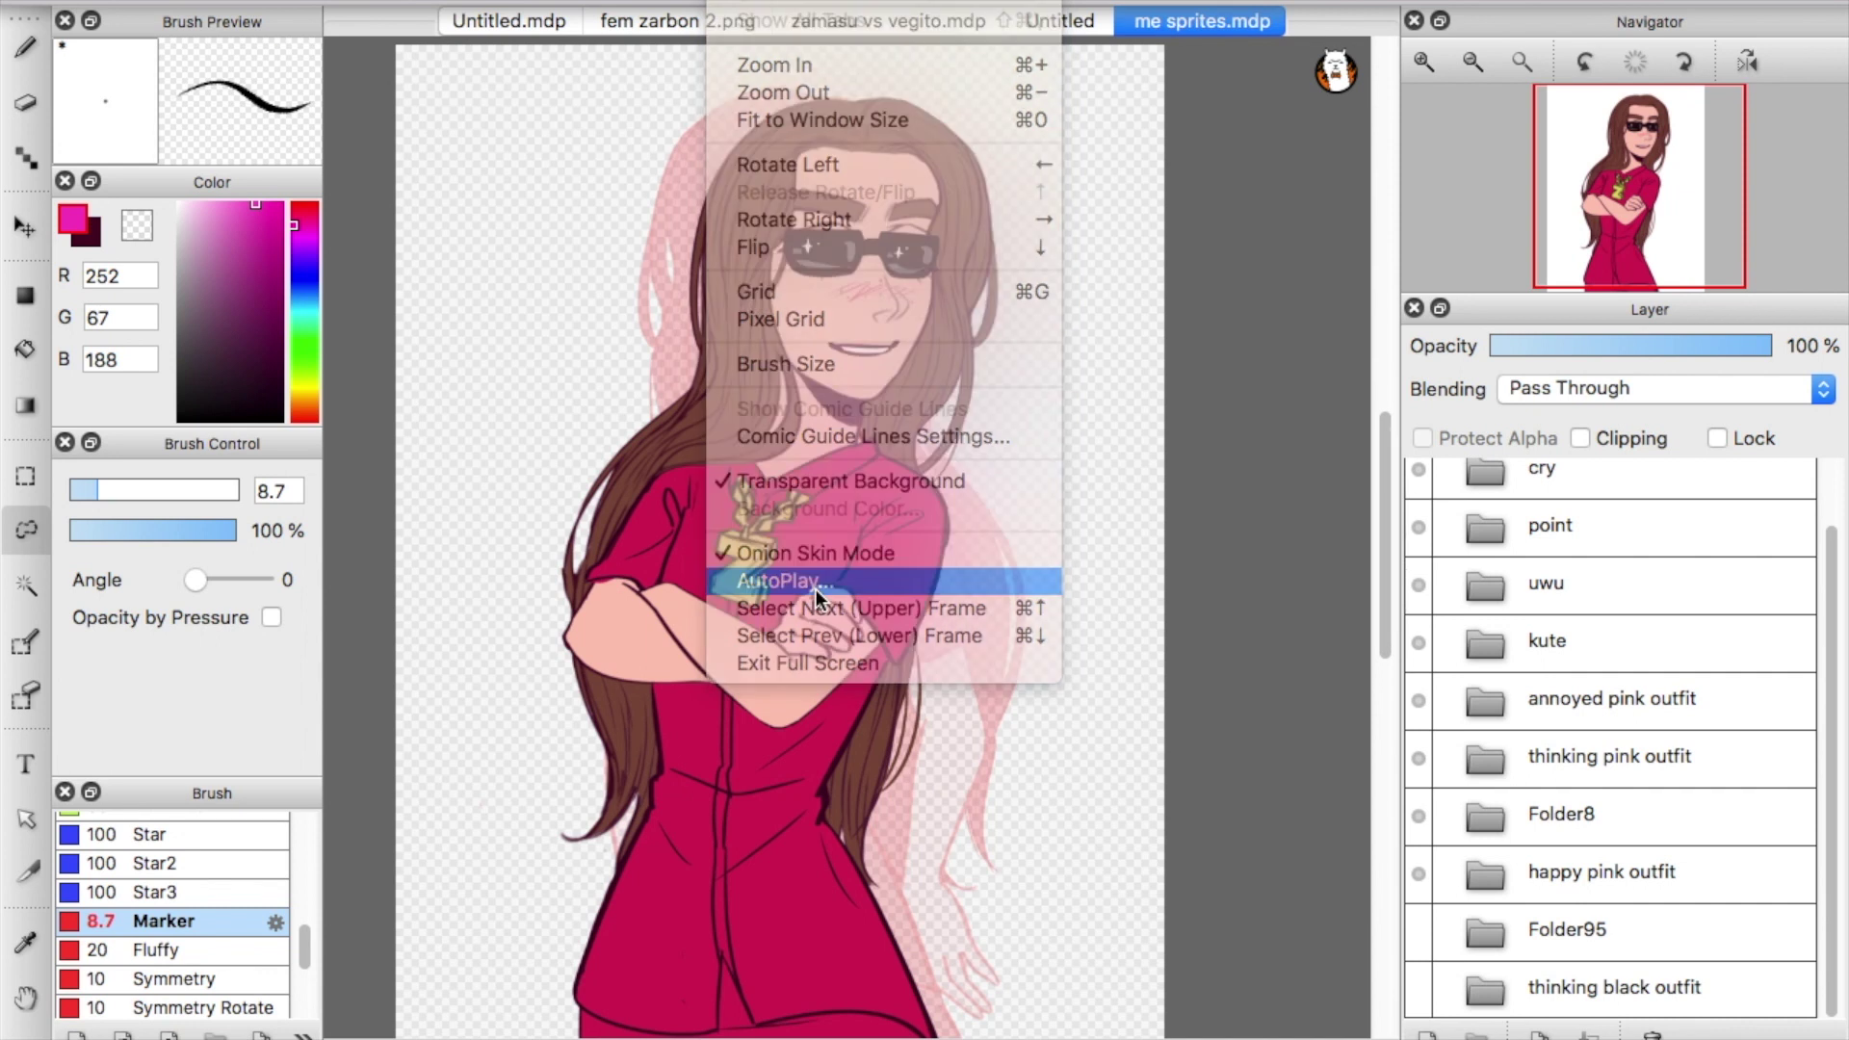
pyautogui.click(656, 306)
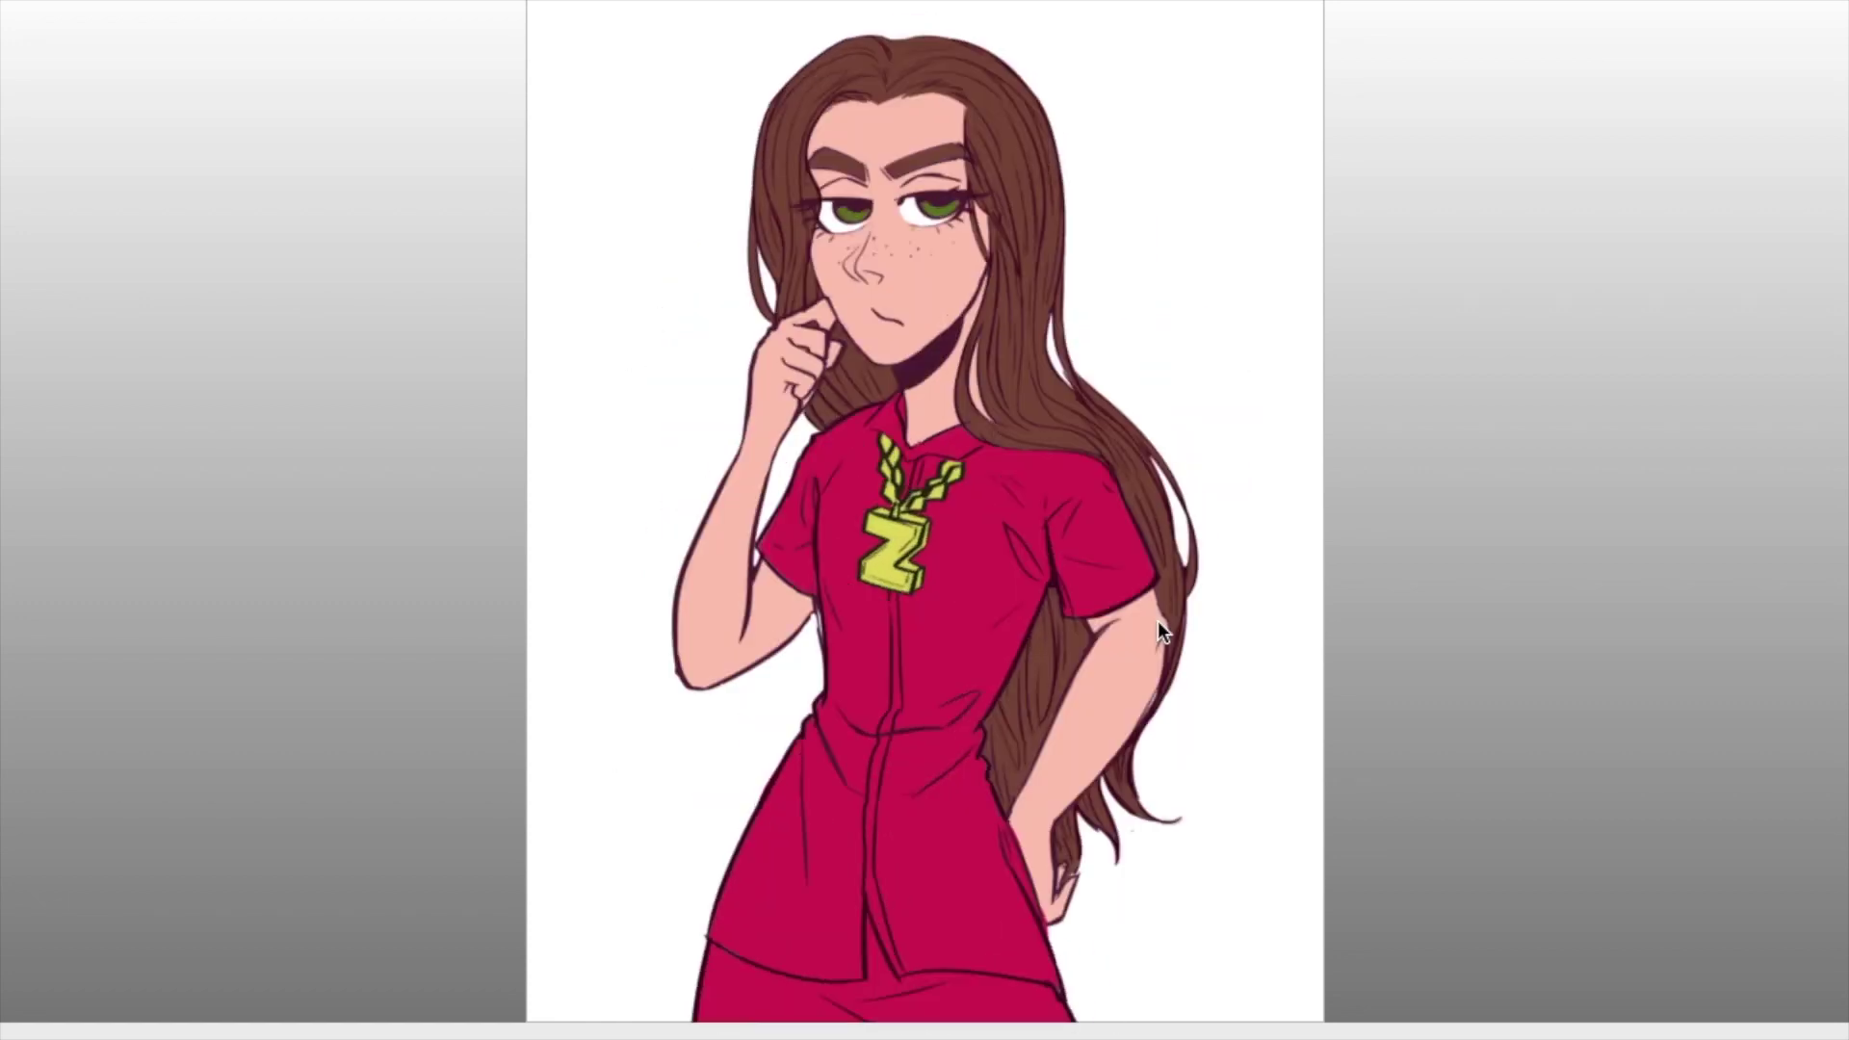
pyautogui.press('Escape')
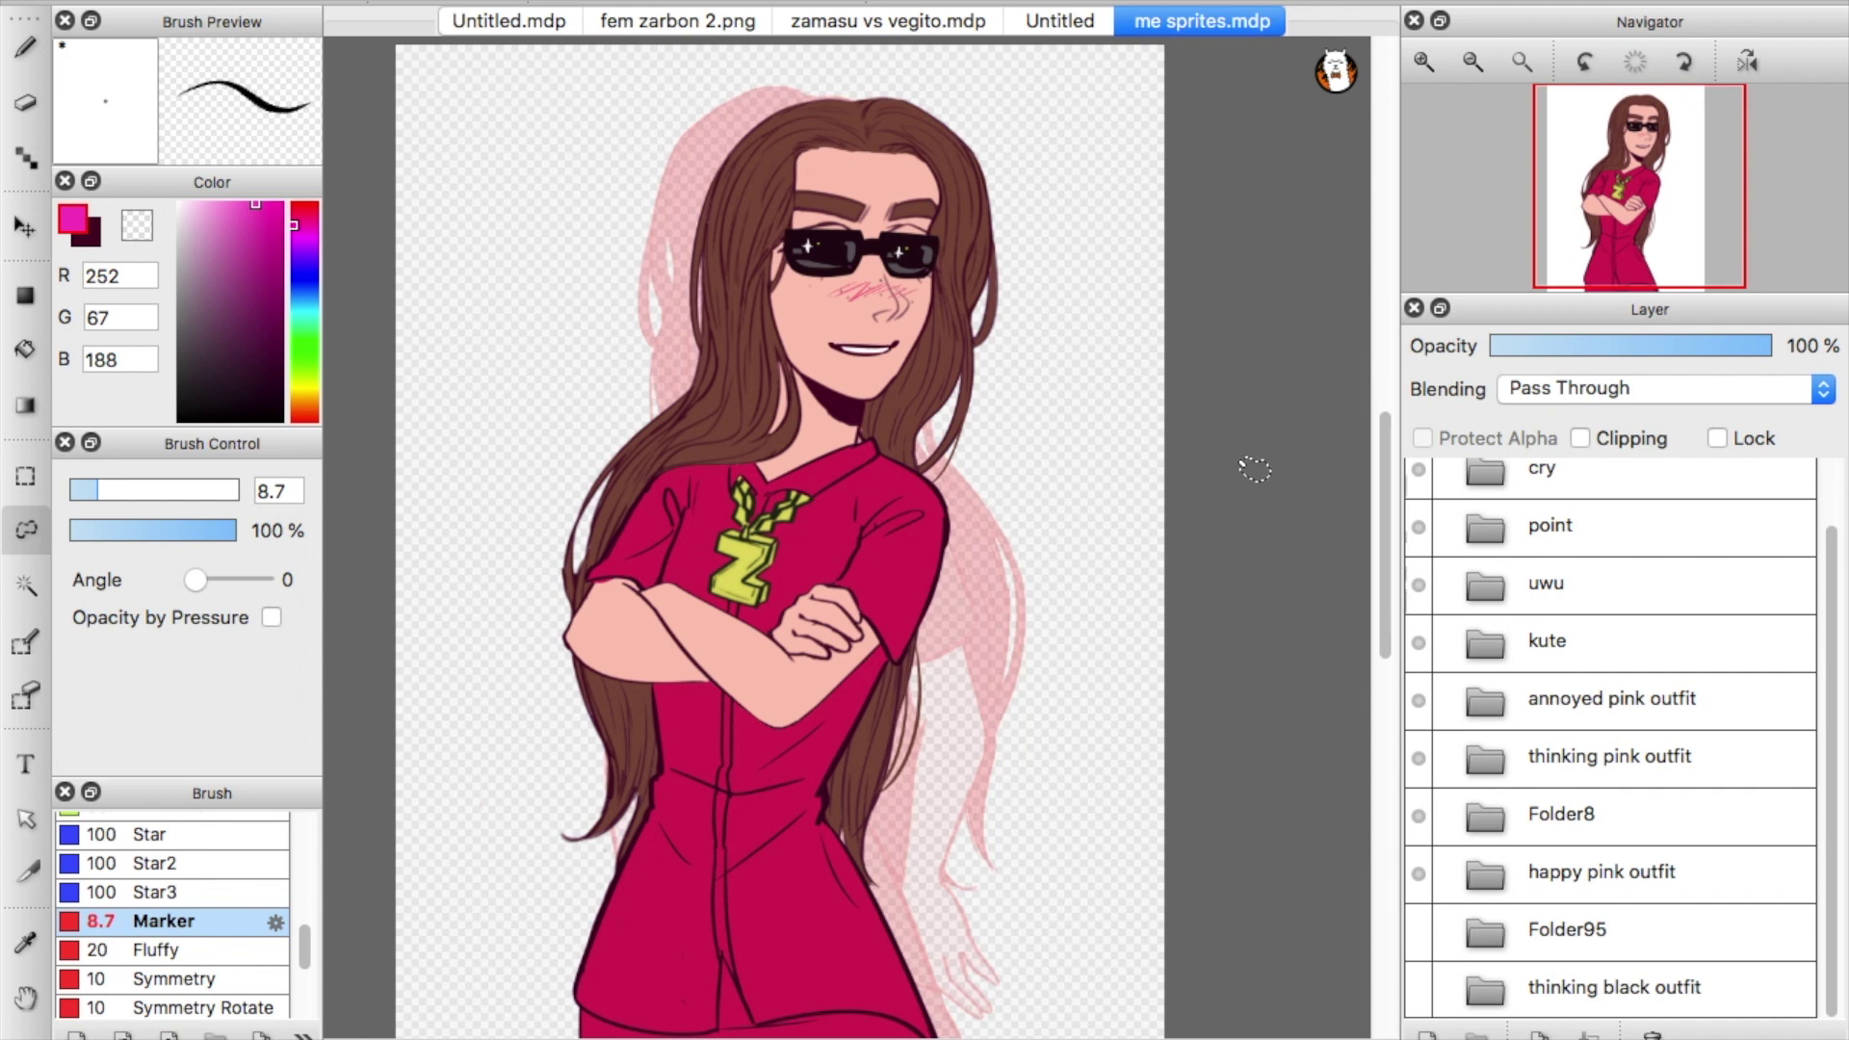
pyautogui.moveTo(1604, 279); pyautogui.dragTo(1630, 208)
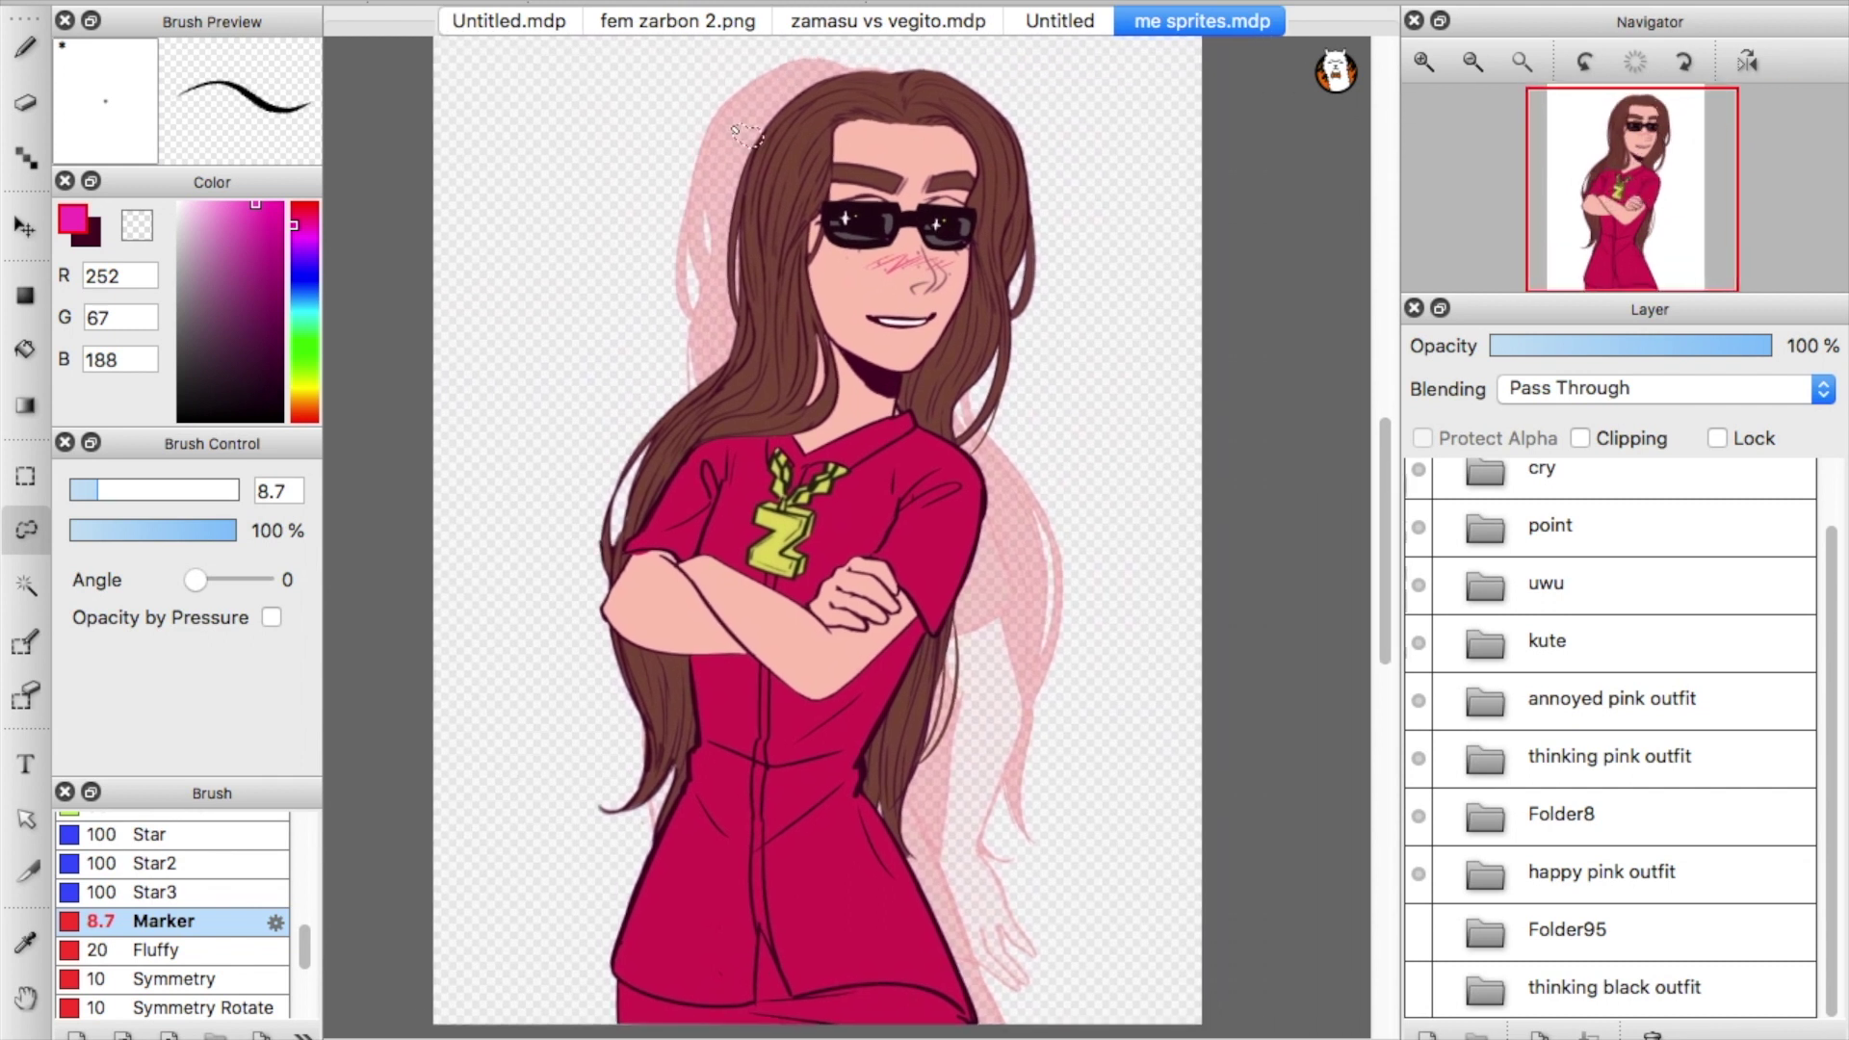
# Switch to the Untitled.mdp drawing, view its frame animation at 5 fps and close the preview.
pyautogui.click(536, 21)
pyautogui.moveTo(1699, 185); pyautogui.dragTo(1637, 207)
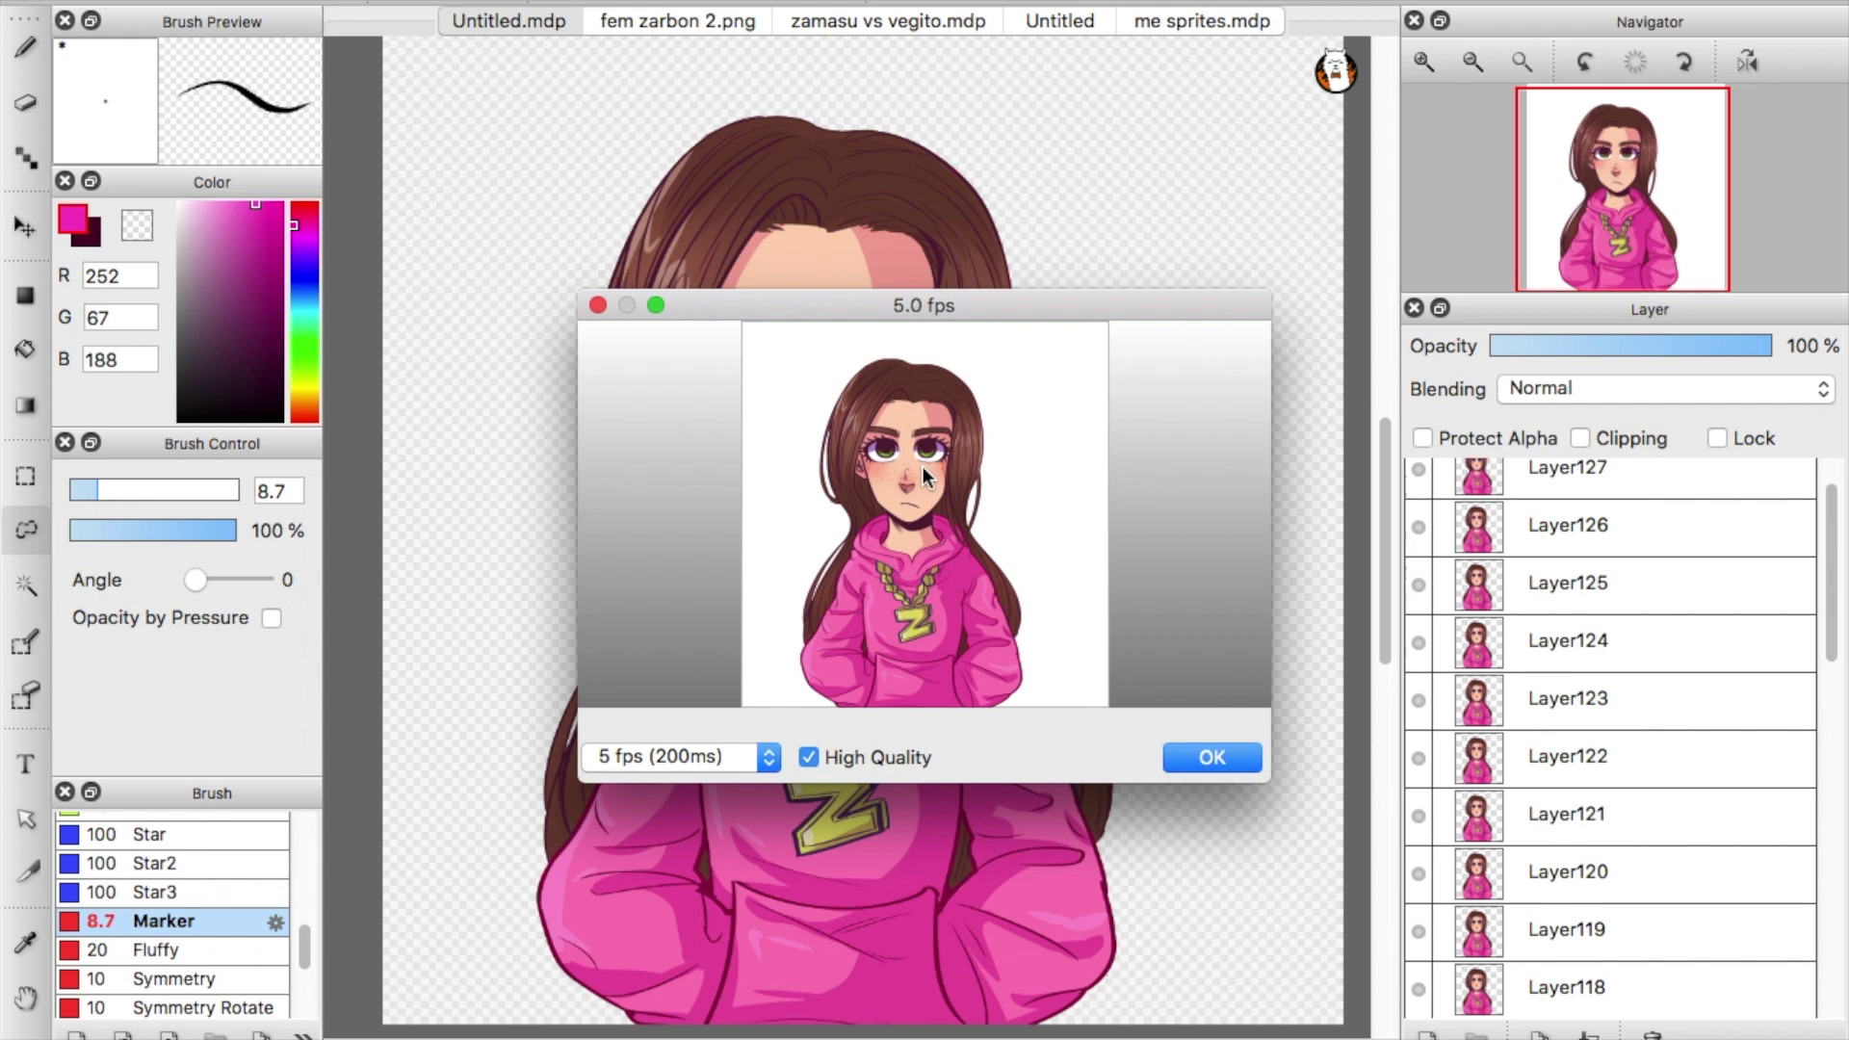
pyautogui.click(597, 306)
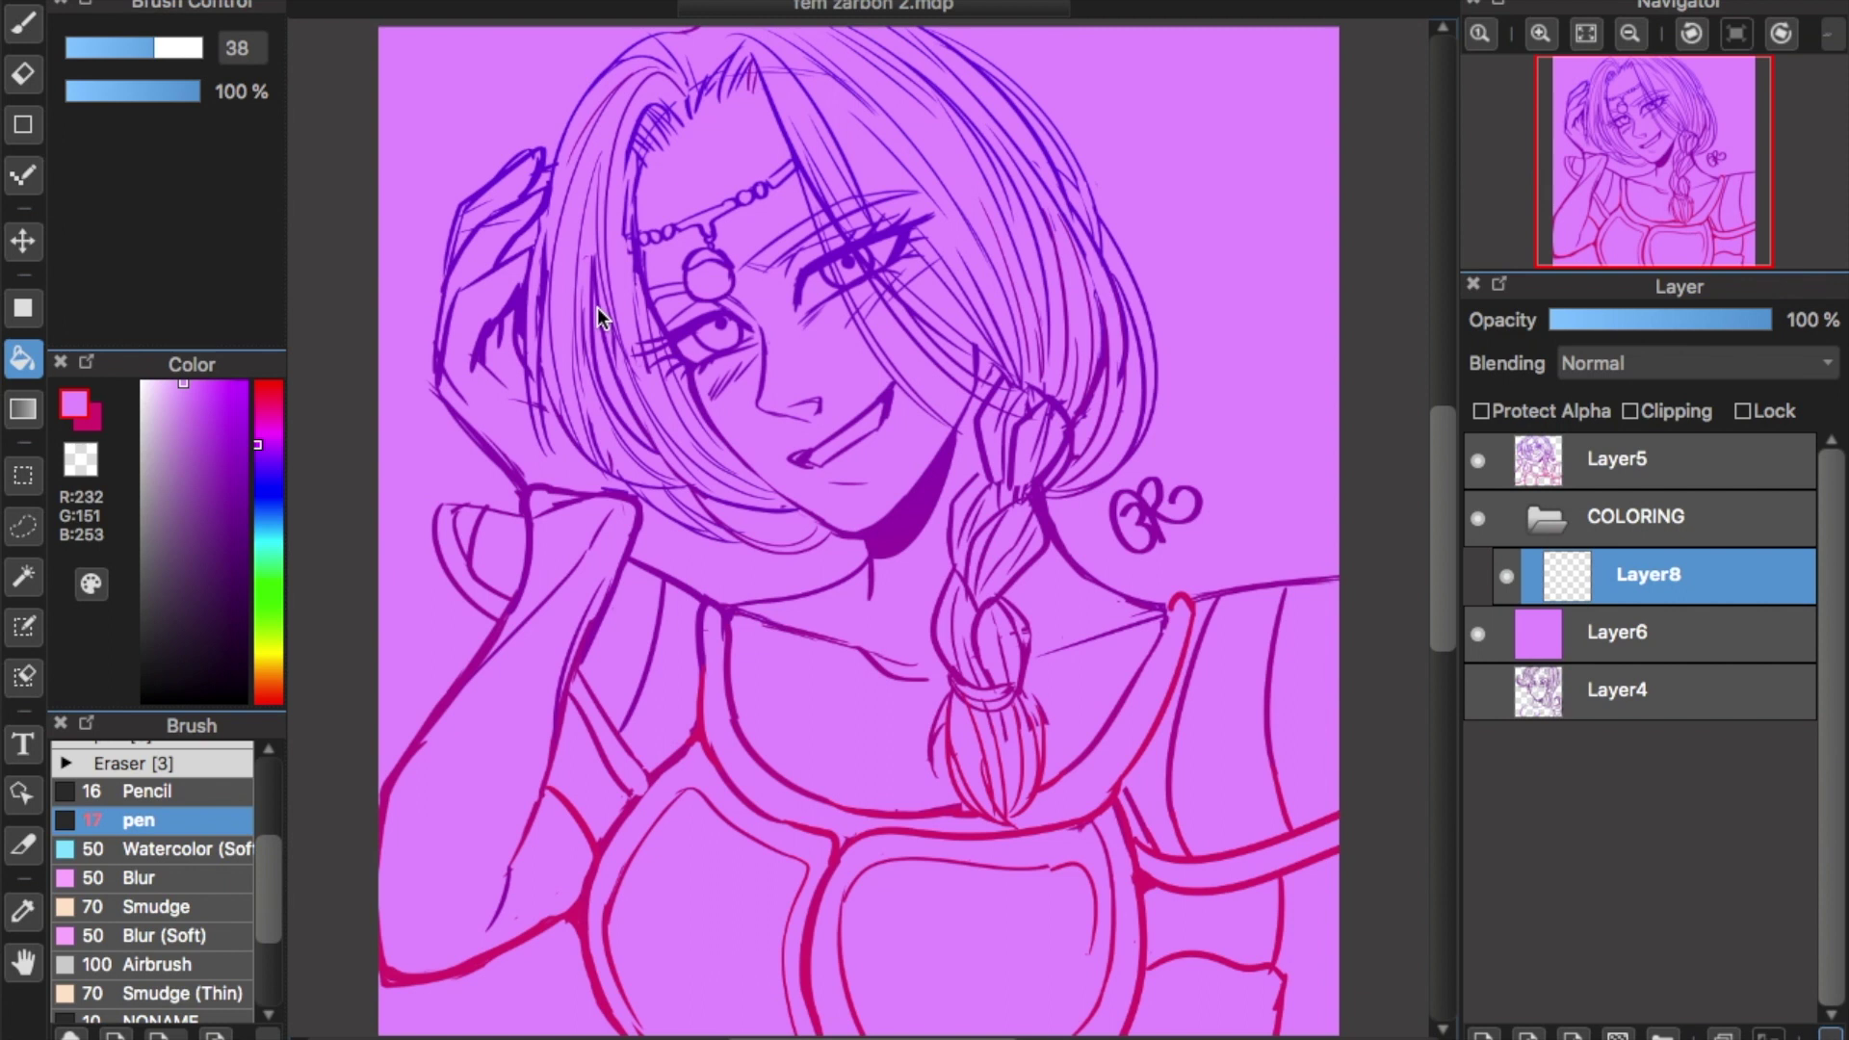
# Rename Layer8 inside the COLORING folder to "skin".
pyautogui.click(1552, 524)
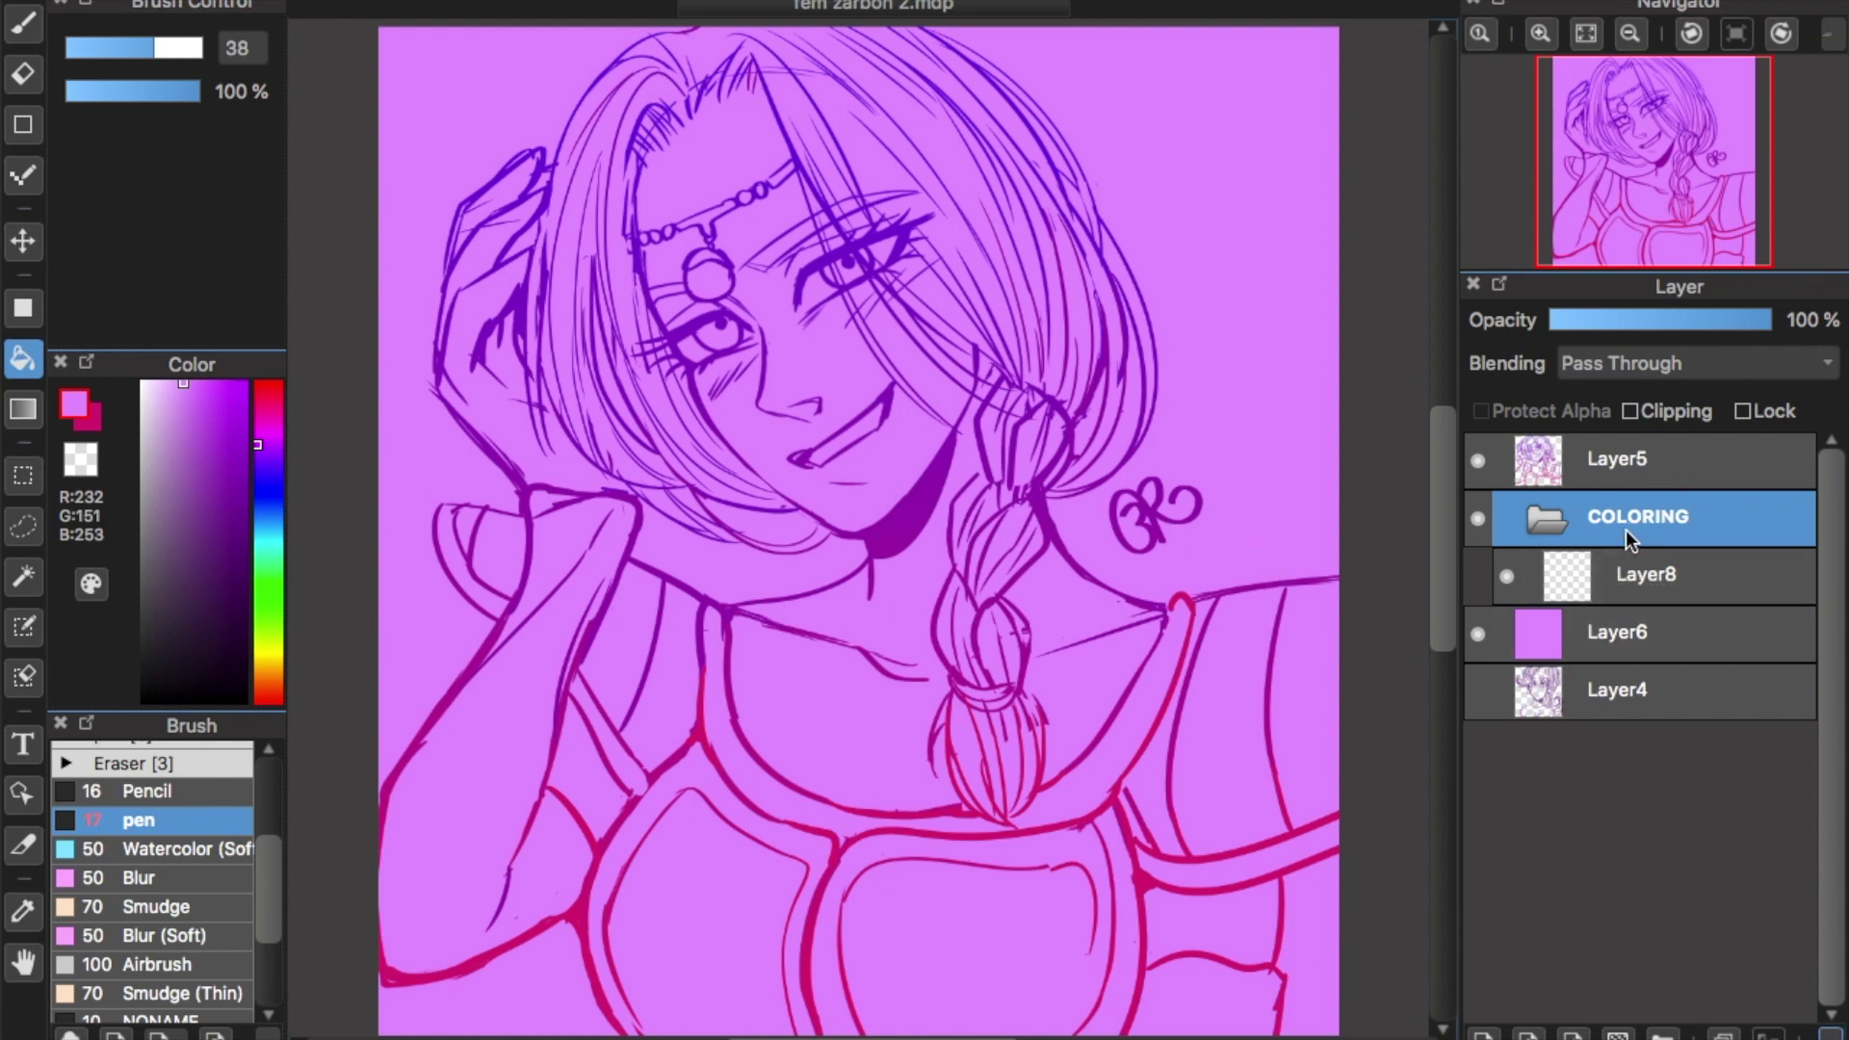
pyautogui.click(1584, 576)
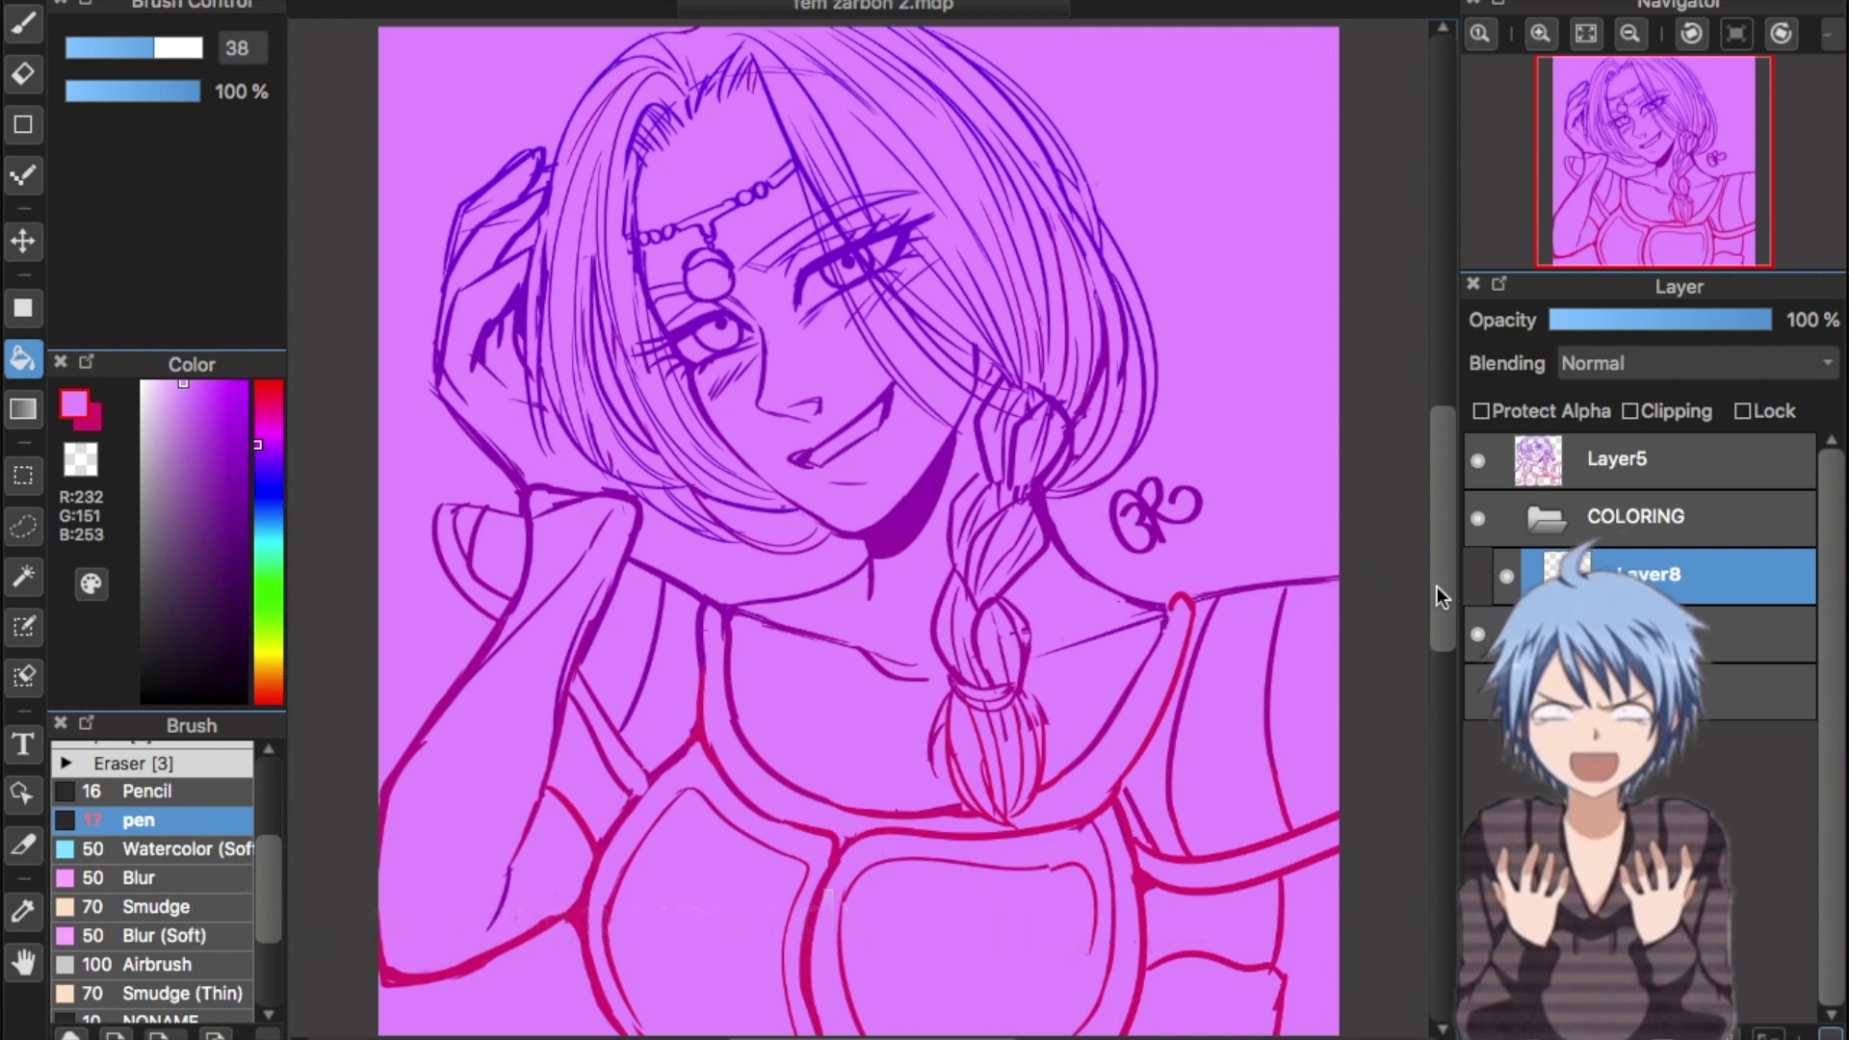
pyautogui.doubleClick(1561, 586)
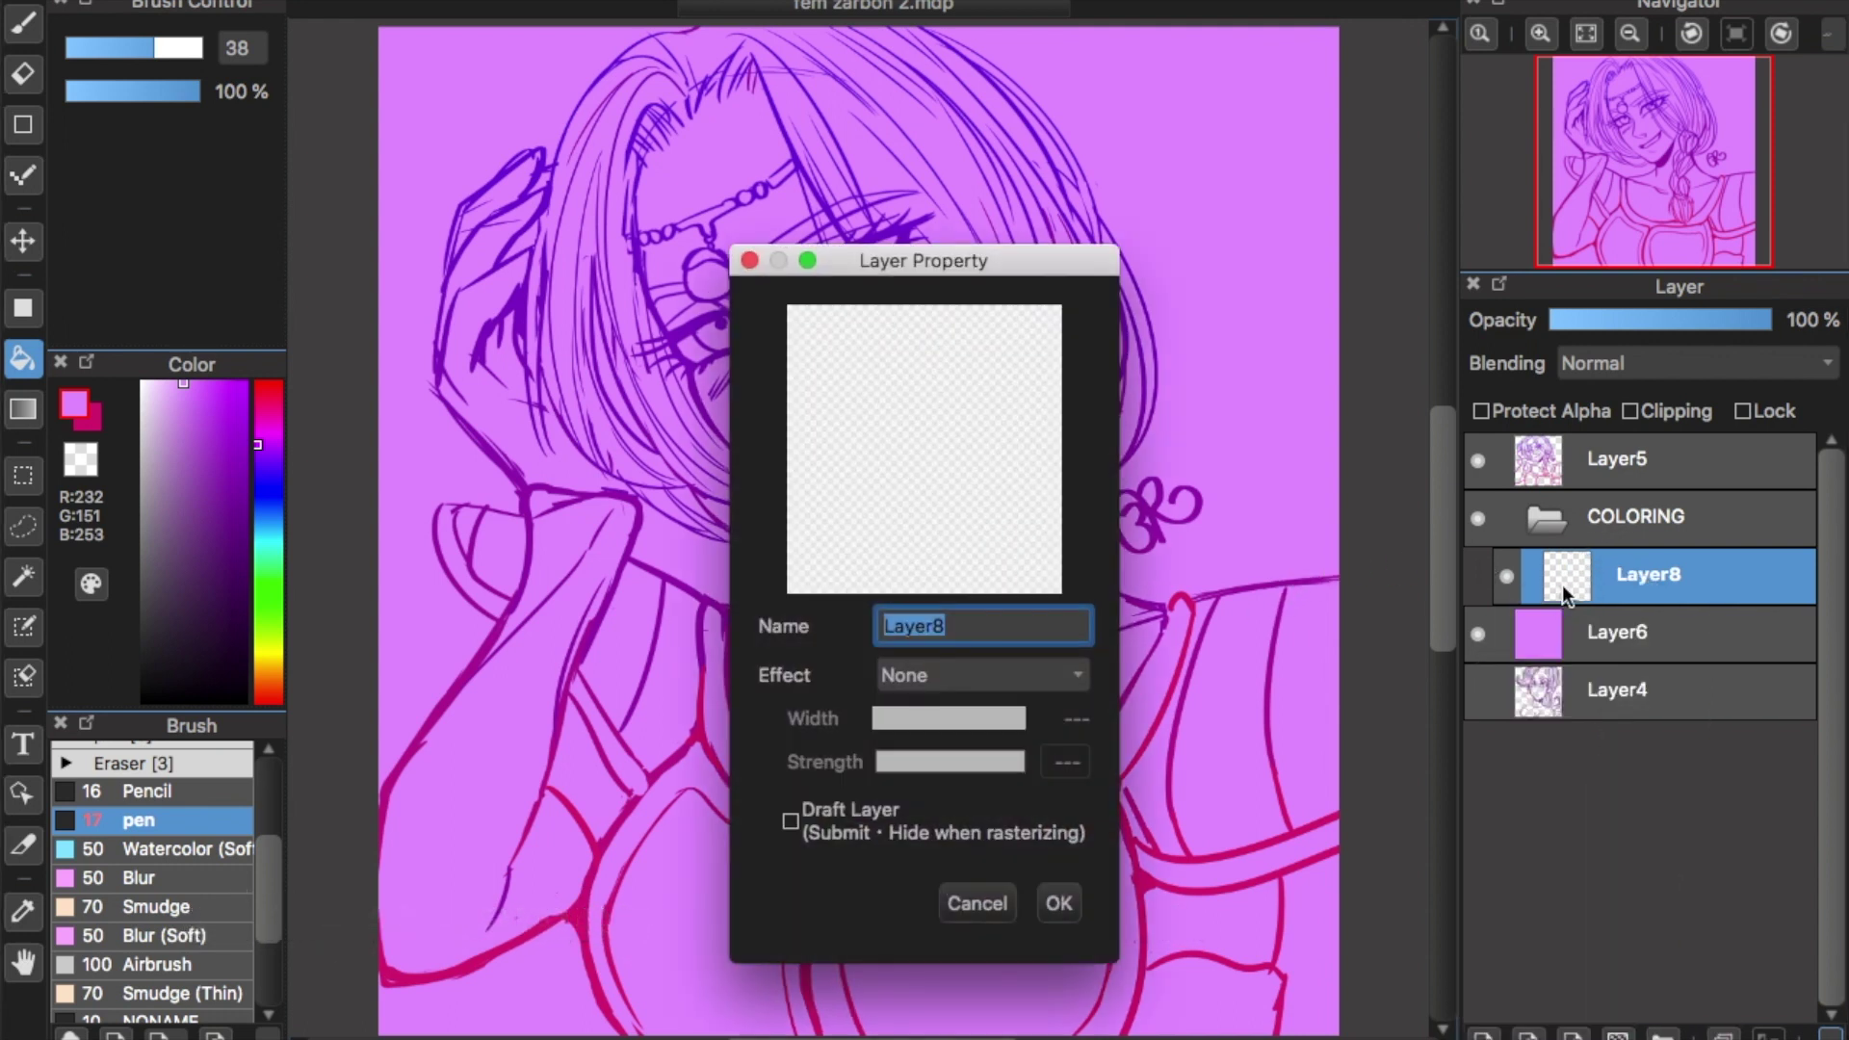
pyautogui.write('skin')
pyautogui.press('Return')
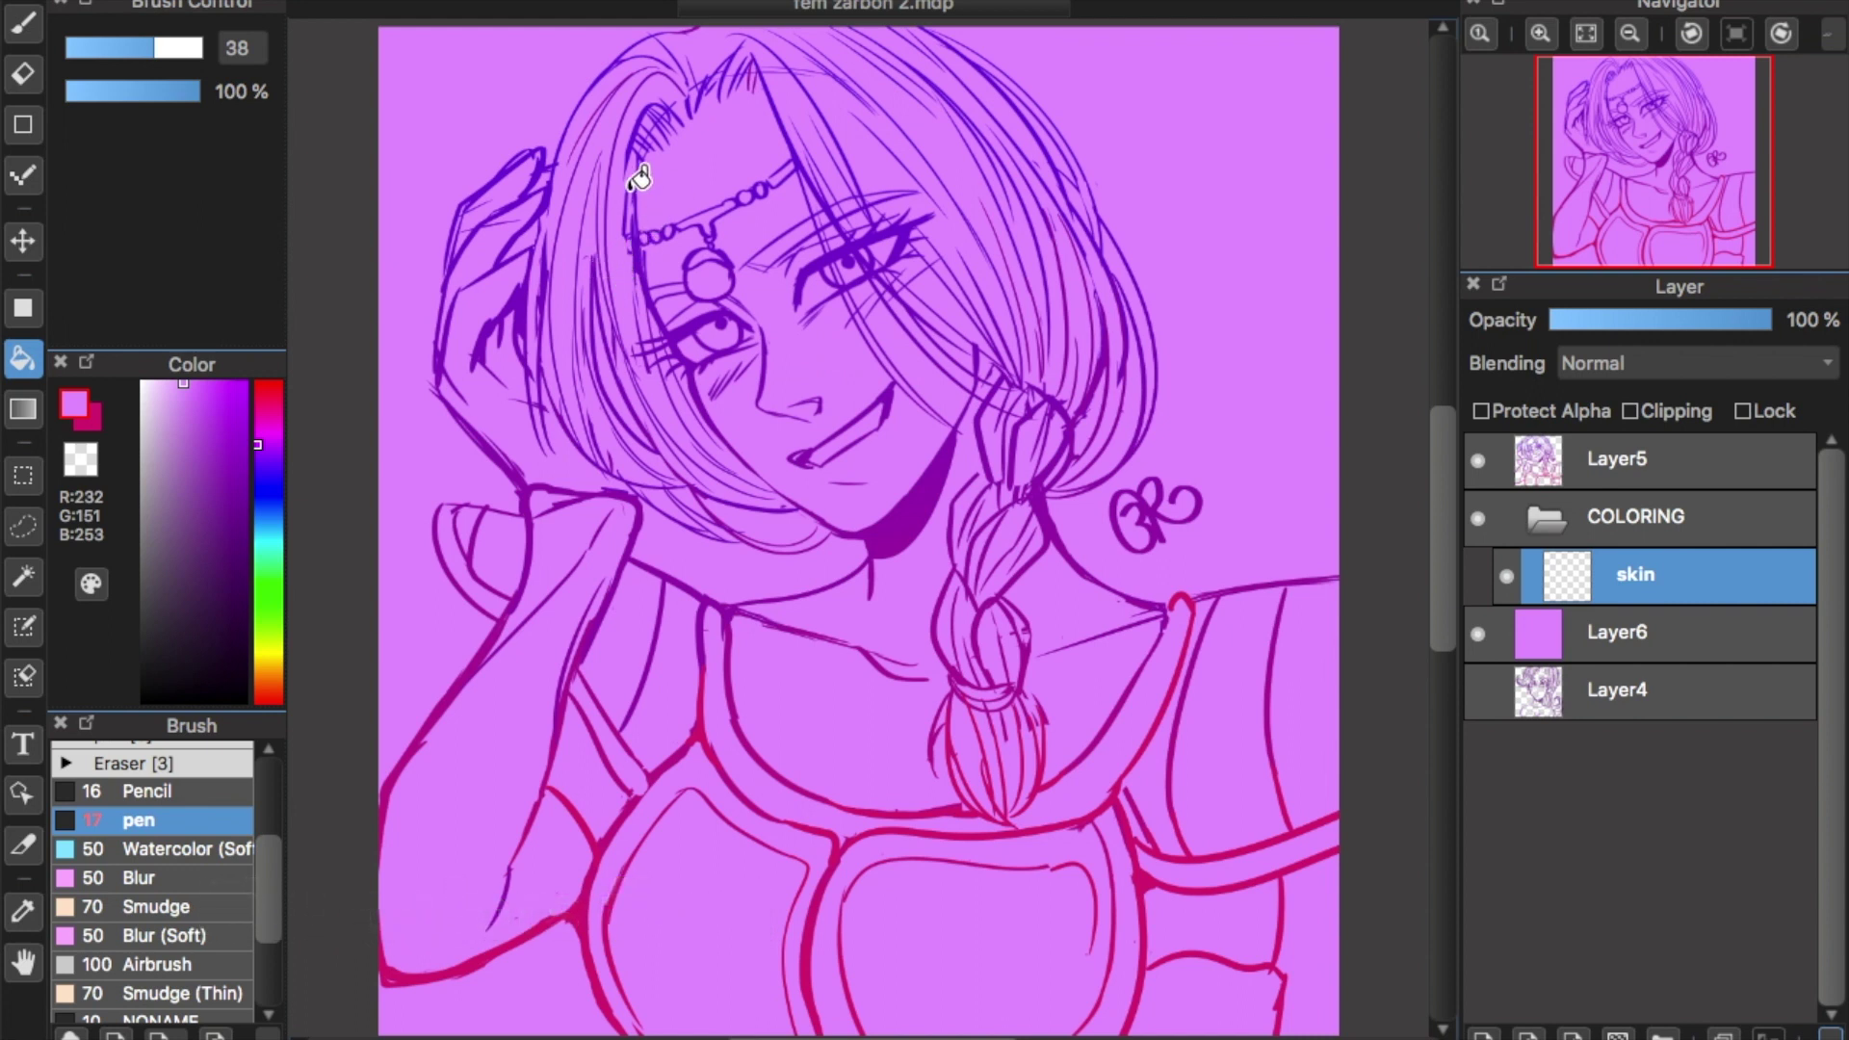
# Sample the character's green skin tone from the reference image and clear the reference from Layer9.
pyautogui.scroll(4, 597, 199)
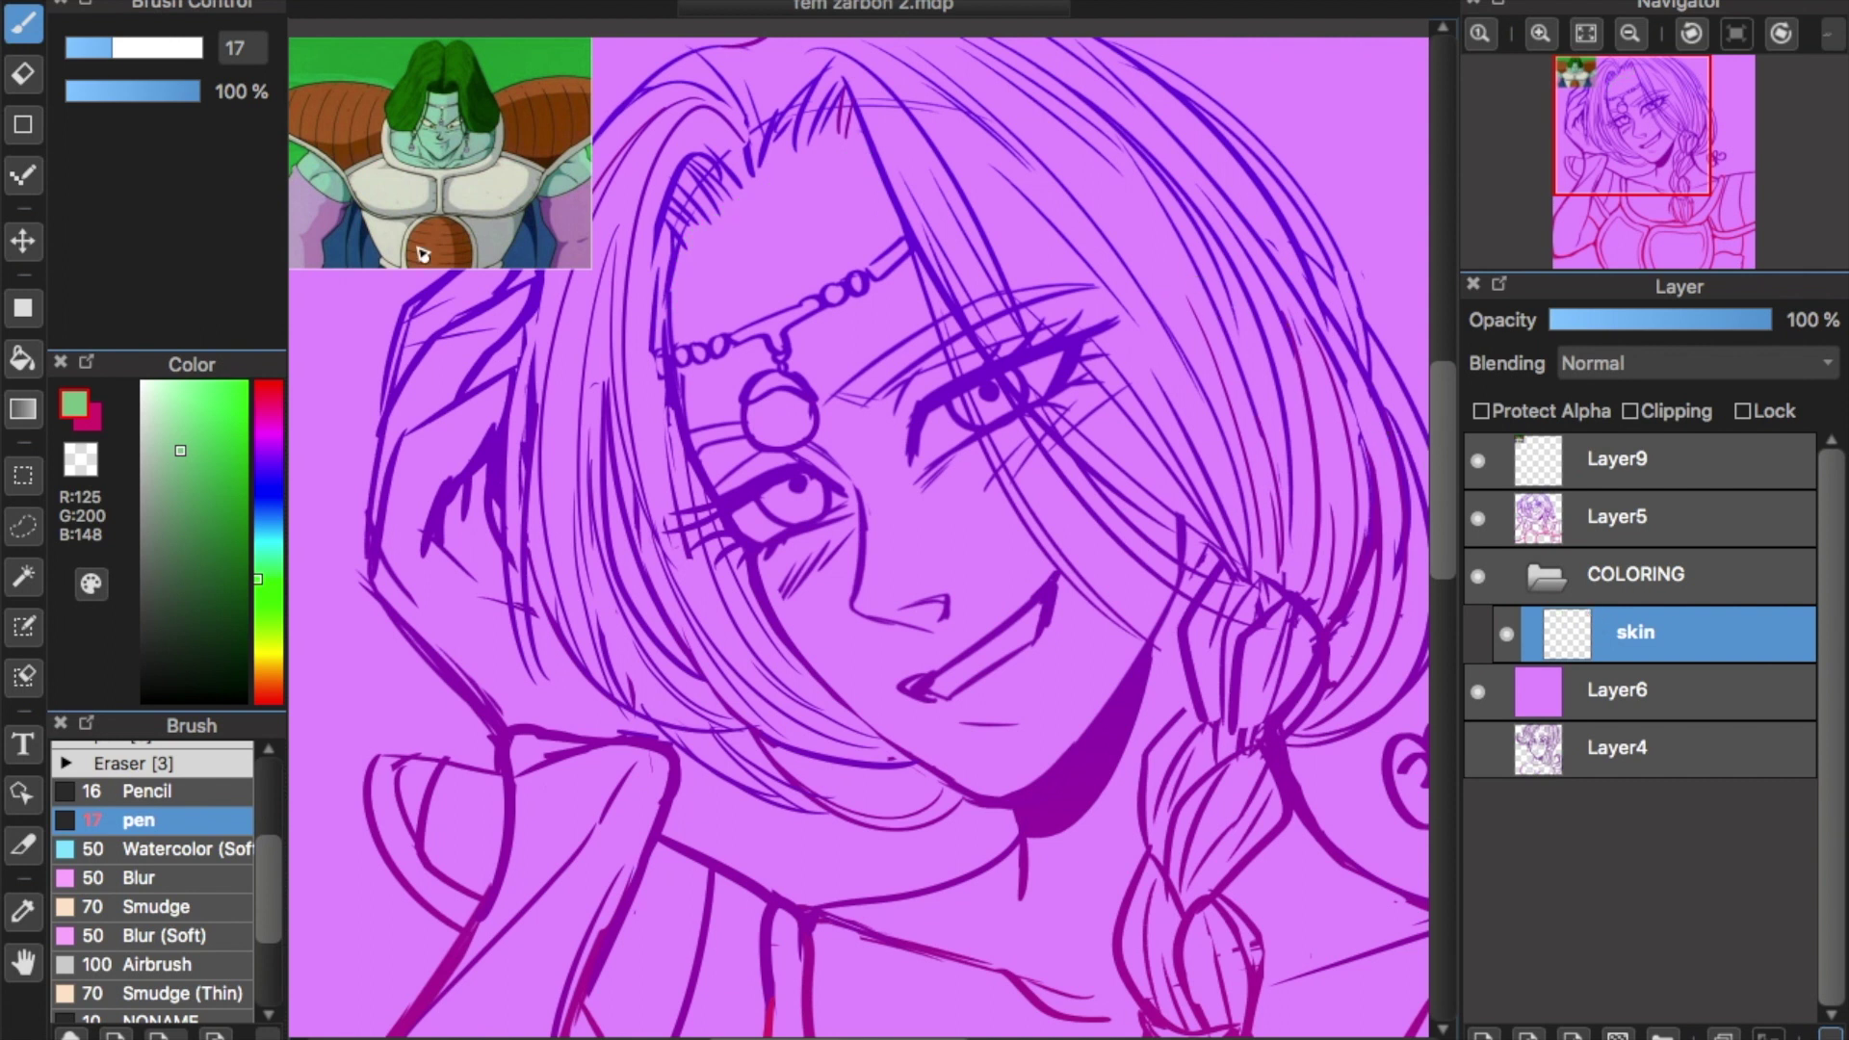
pyautogui.keyDown('alt'); pyautogui.click(335, 182); pyautogui.keyUp('alt')
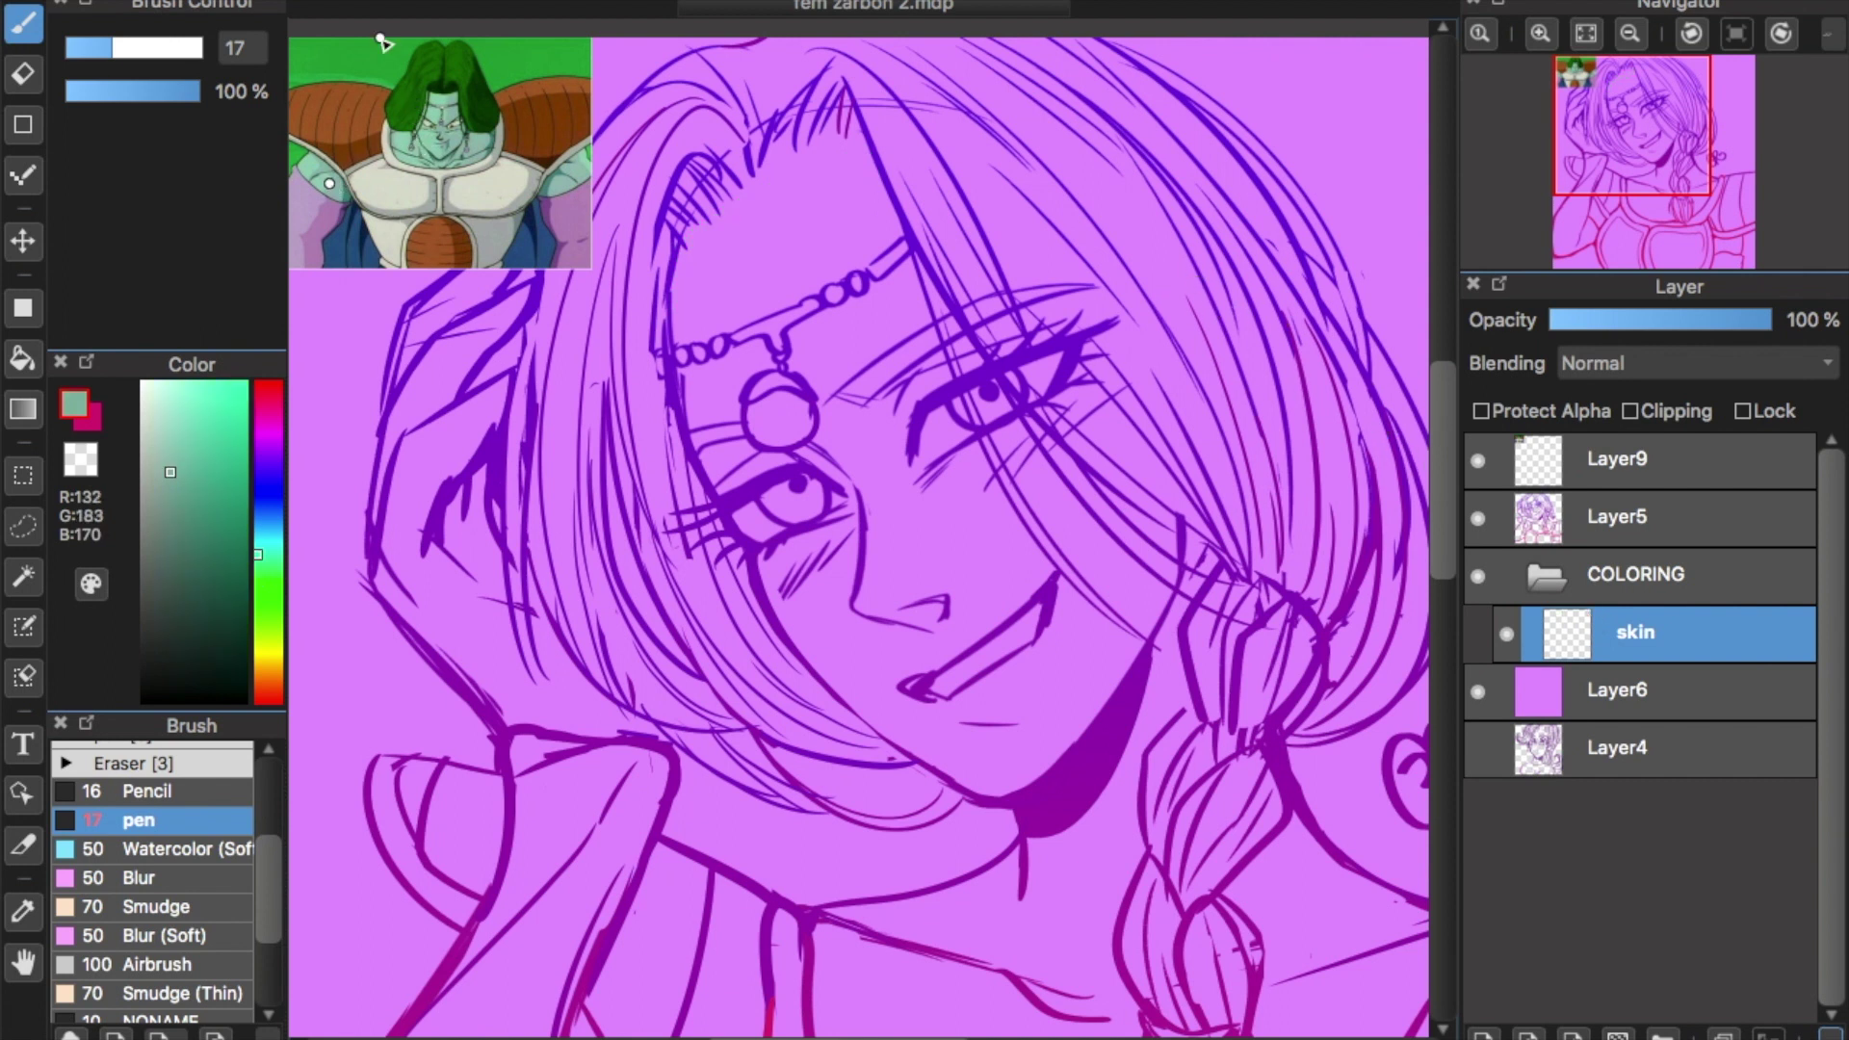
pyautogui.click(1613, 482)
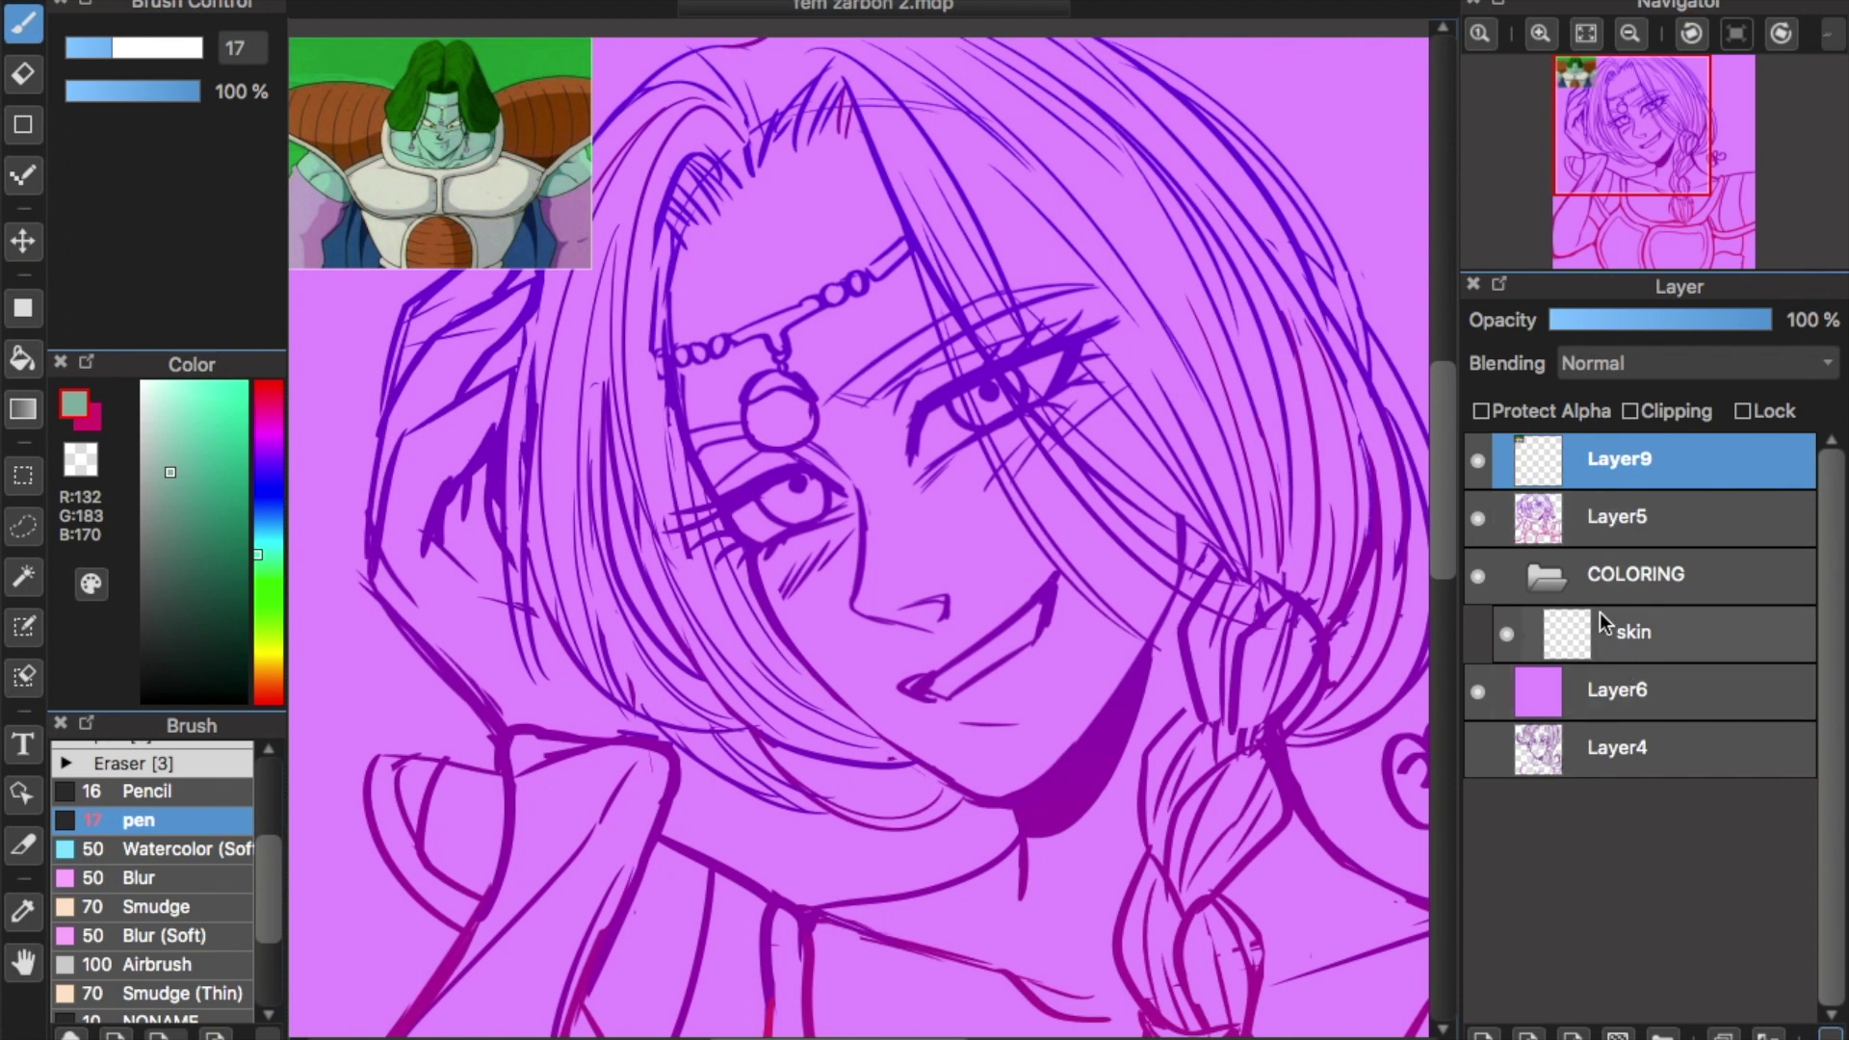
pyautogui.press('Delete')
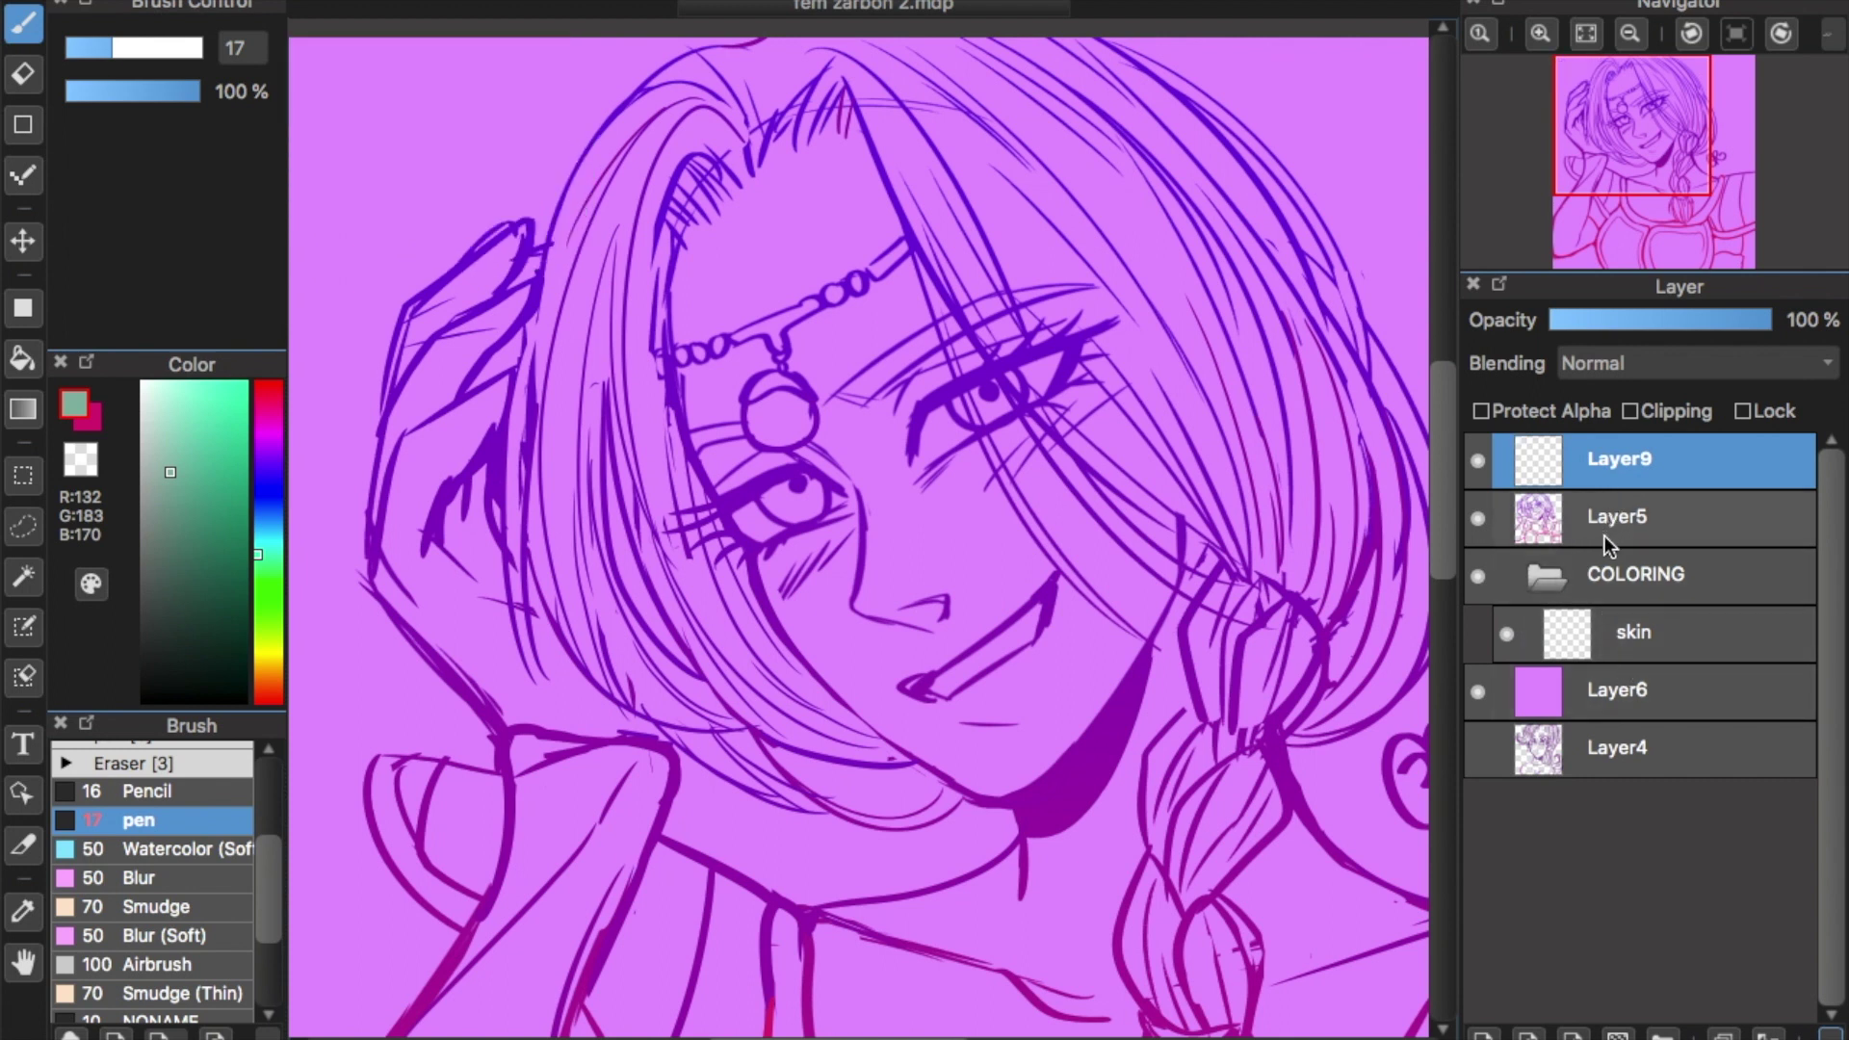
# On the skin layer, fill the face, neck and chest with the sampled green skin tone.
pyautogui.click(1634, 631)
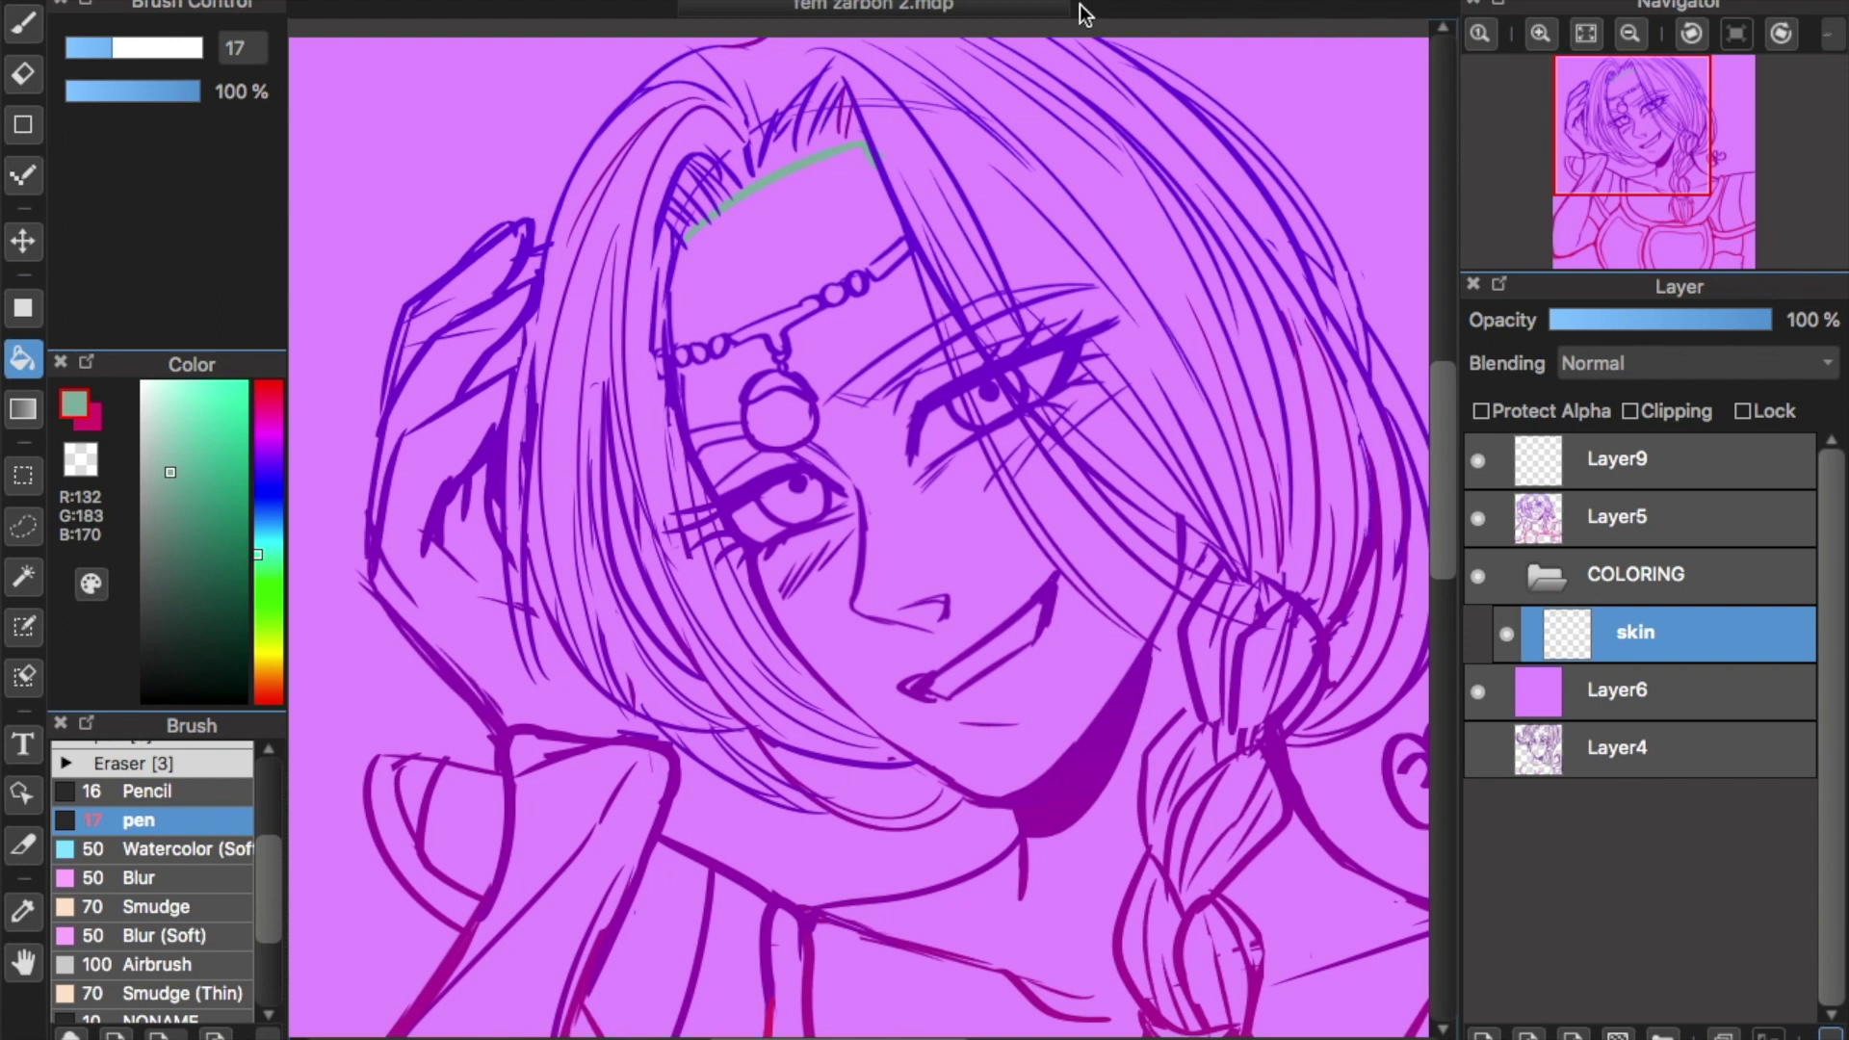
pyautogui.click(823, 270)
pyautogui.click(921, 439)
pyautogui.click(727, 452)
pyautogui.click(1082, 535)
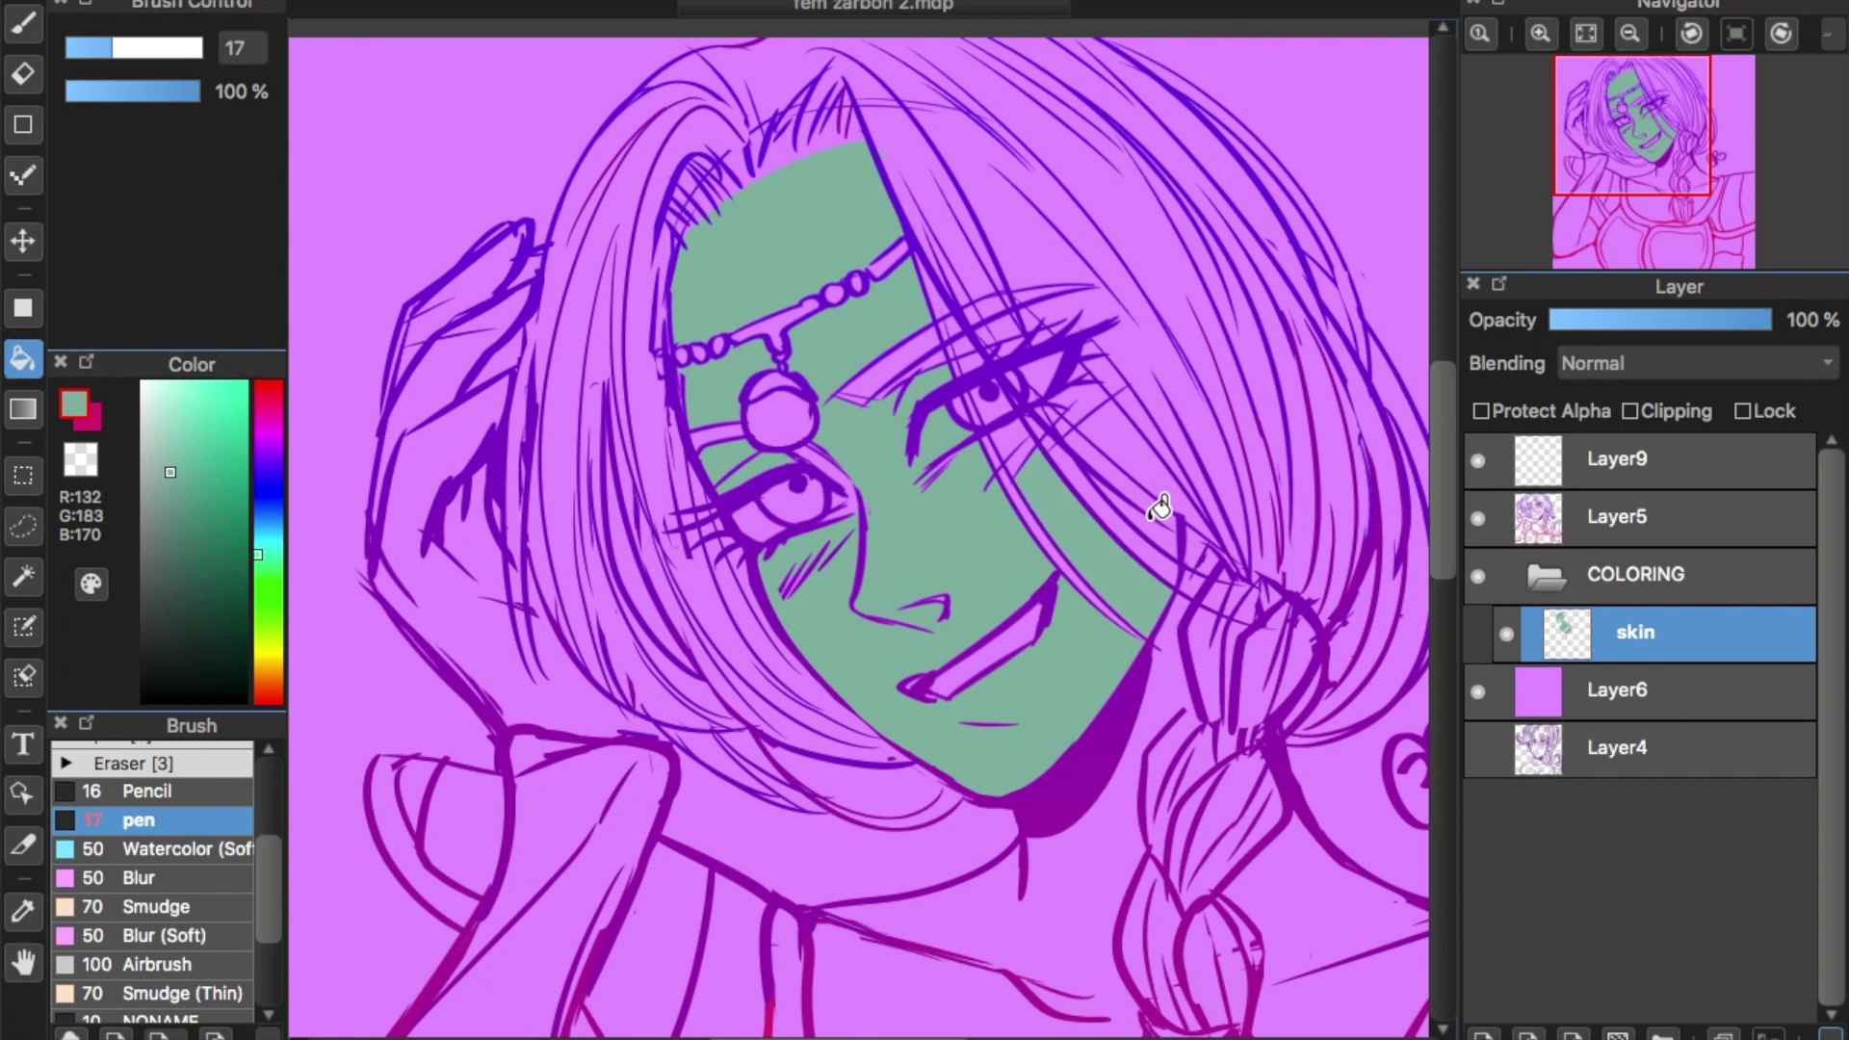
pyautogui.moveTo(1448, 418); pyautogui.dragTo(1448, 503)
pyautogui.click(1122, 578)
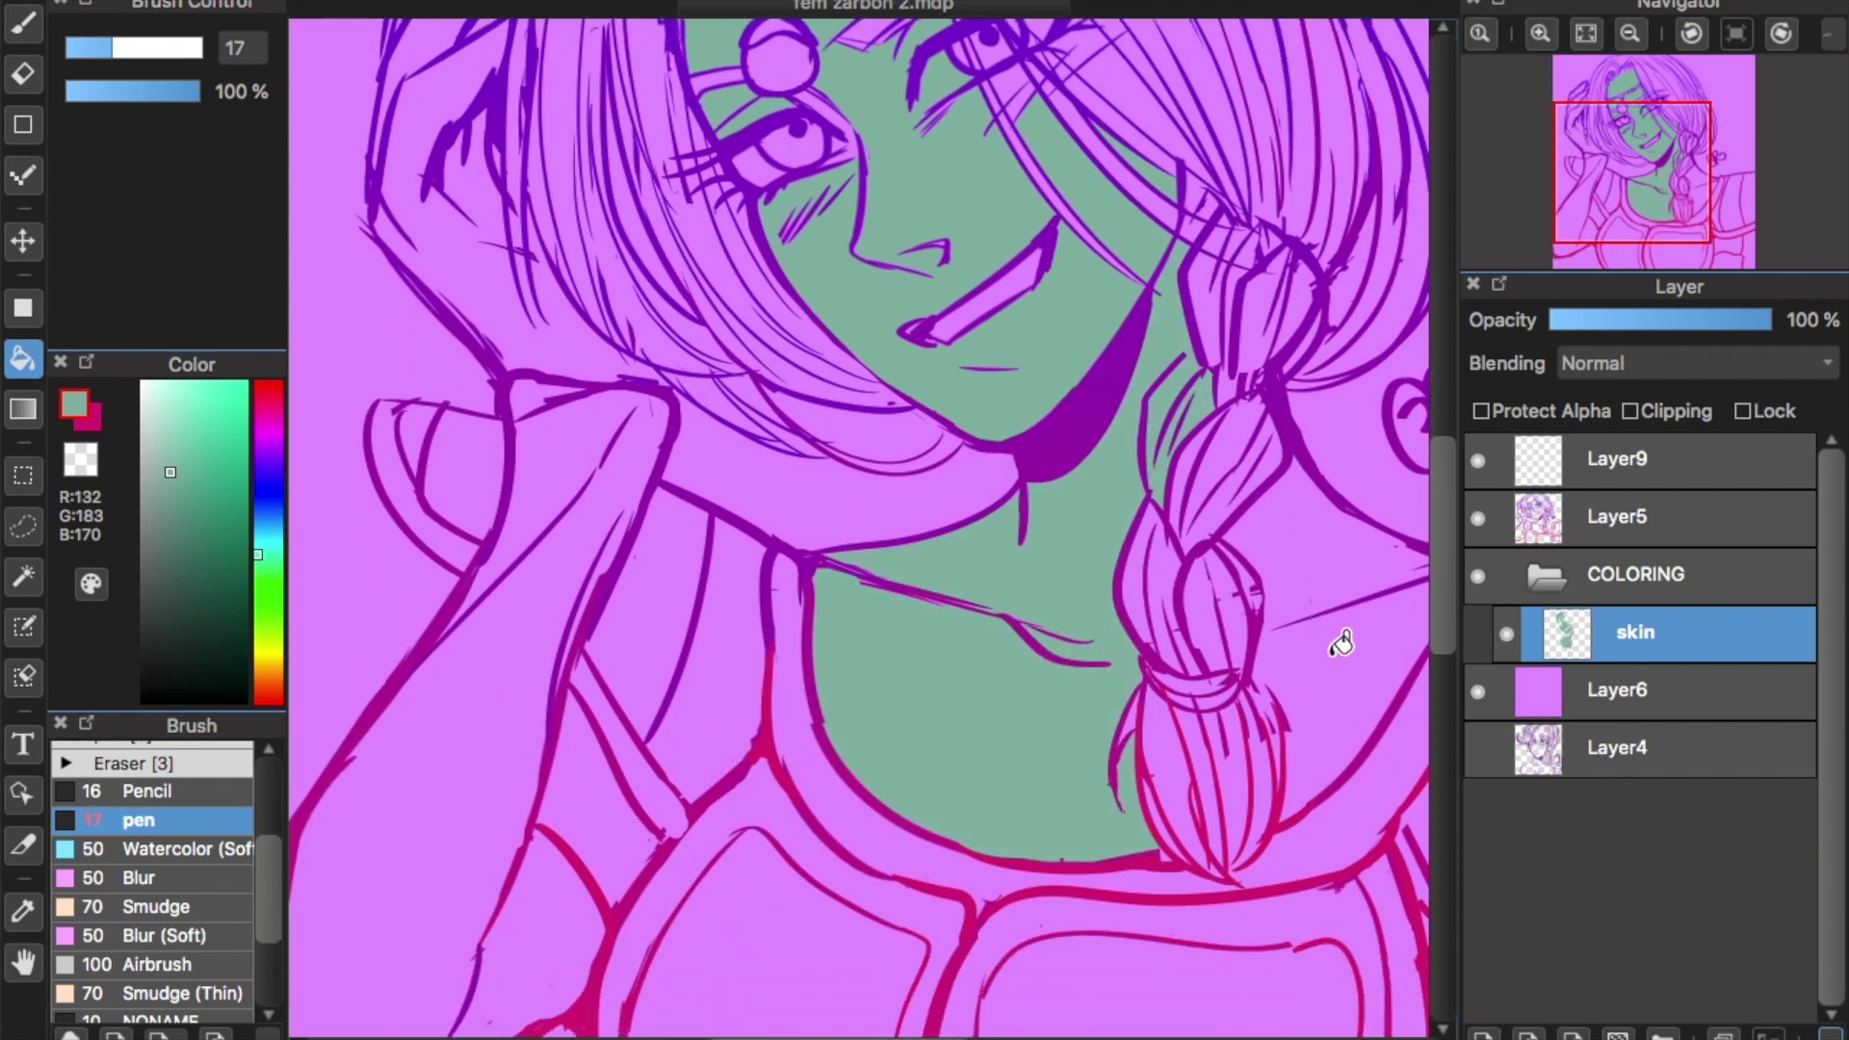
# Complete the green skin fill on the raised hand and upper arms, and set the pen size to 37.
pyautogui.scroll(5, 534, 317)
pyautogui.press('b')
pyautogui.scroll(-2, 846, 206)
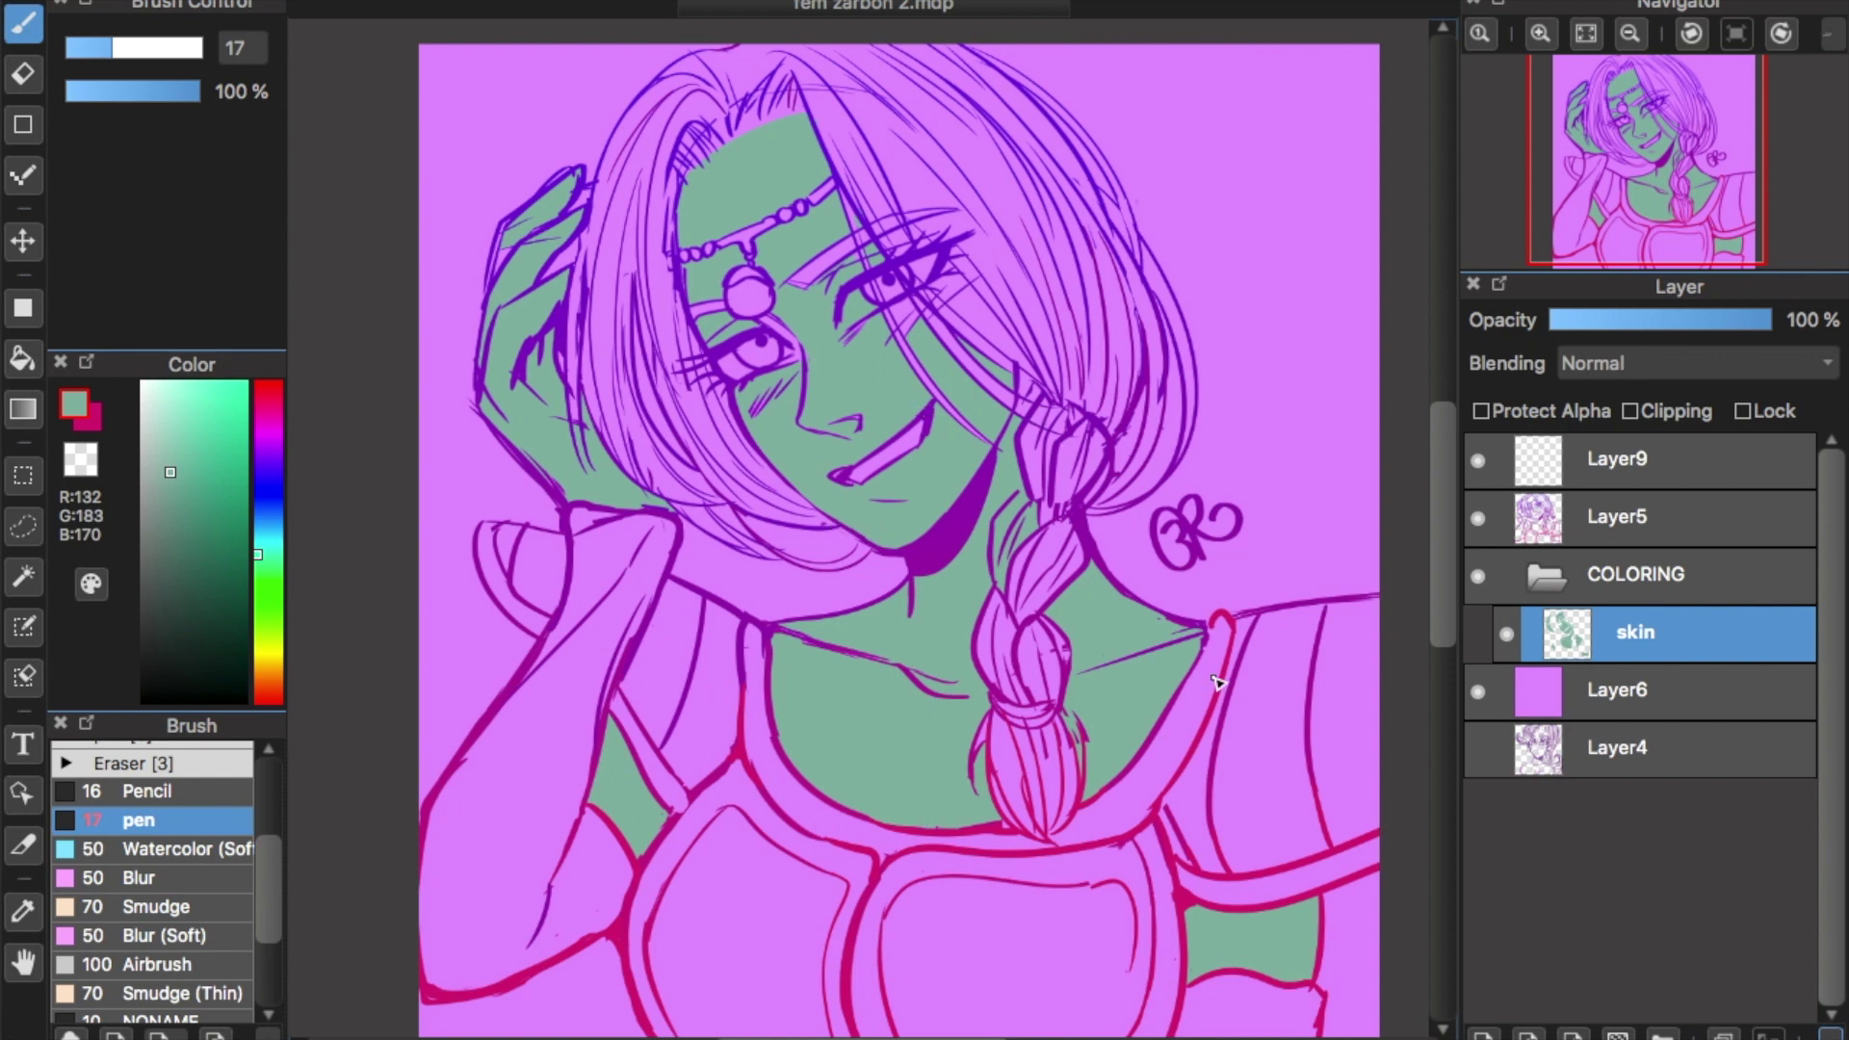
pyautogui.scroll(4, 796, 197)
pyautogui.press(']')
pyautogui.press(']')
pyautogui.hscroll(-3, 737, 428)
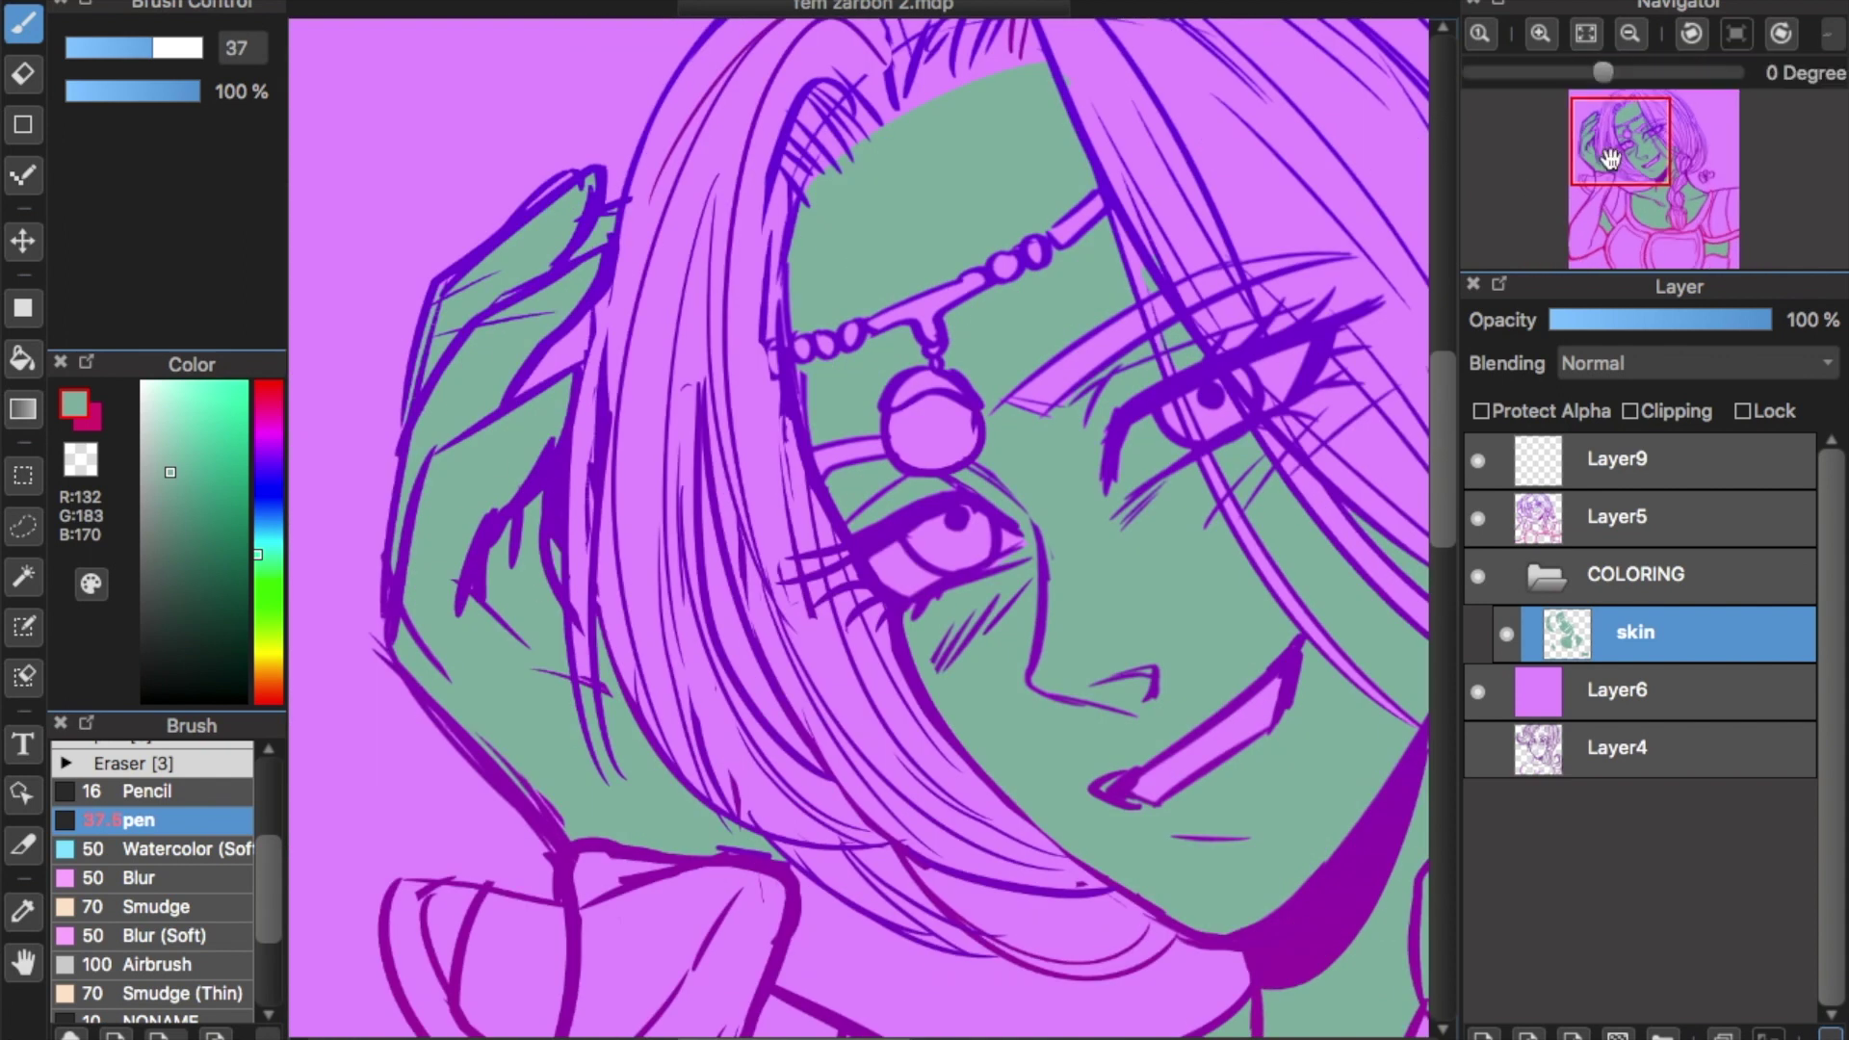
pyautogui.scroll(-5, 587, 765)
pyautogui.hscroll(5, 587, 766)
pyautogui.scroll(-2, 915, 149)
pyautogui.scroll(-2, 770, 289)
pyautogui.scroll(5, 770, 288)
pyautogui.scroll(1, 685, 352)
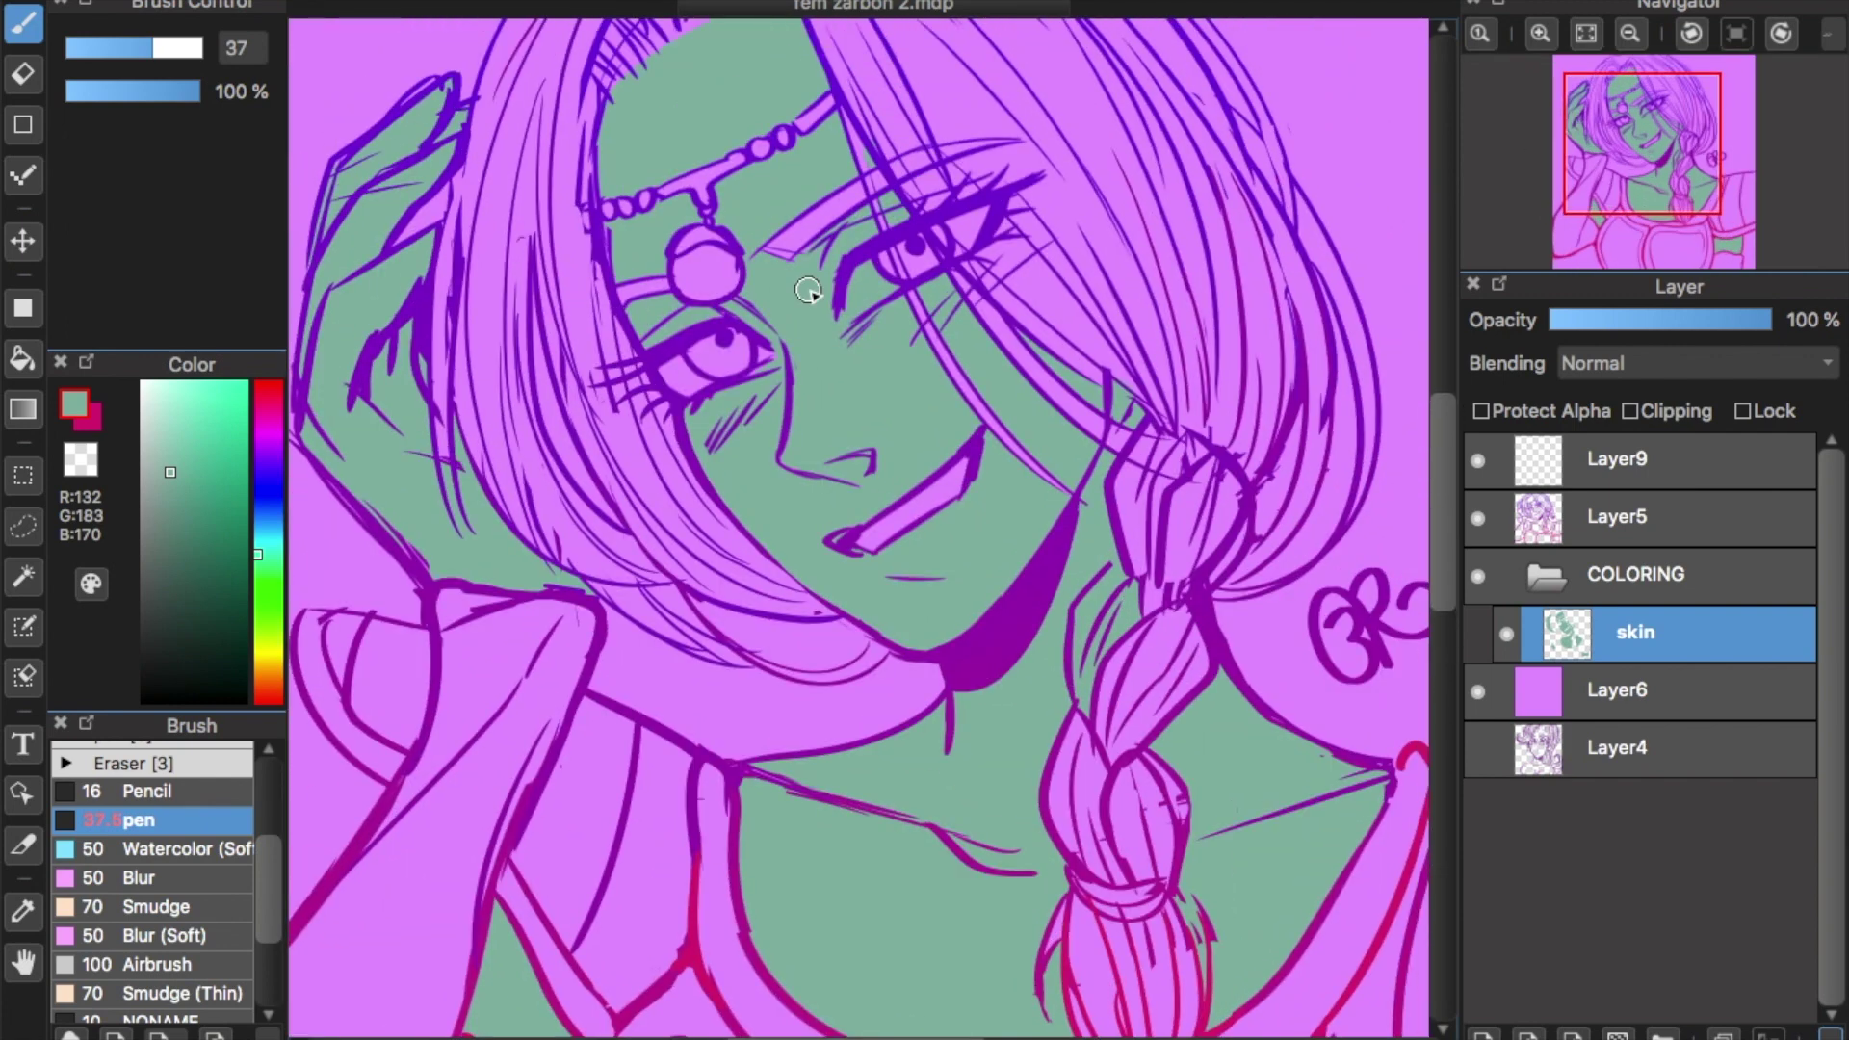
# Add a hair layer above skin in the COLORING folder and a new layer clipped to the line art on Layer5.
pyautogui.scroll(2, 684, 351)
pyautogui.click(1483, 1035)
pyautogui.click(1477, 461)
pyautogui.click(23, 359)
pyautogui.click(1483, 1035)
pyautogui.click(1629, 411)
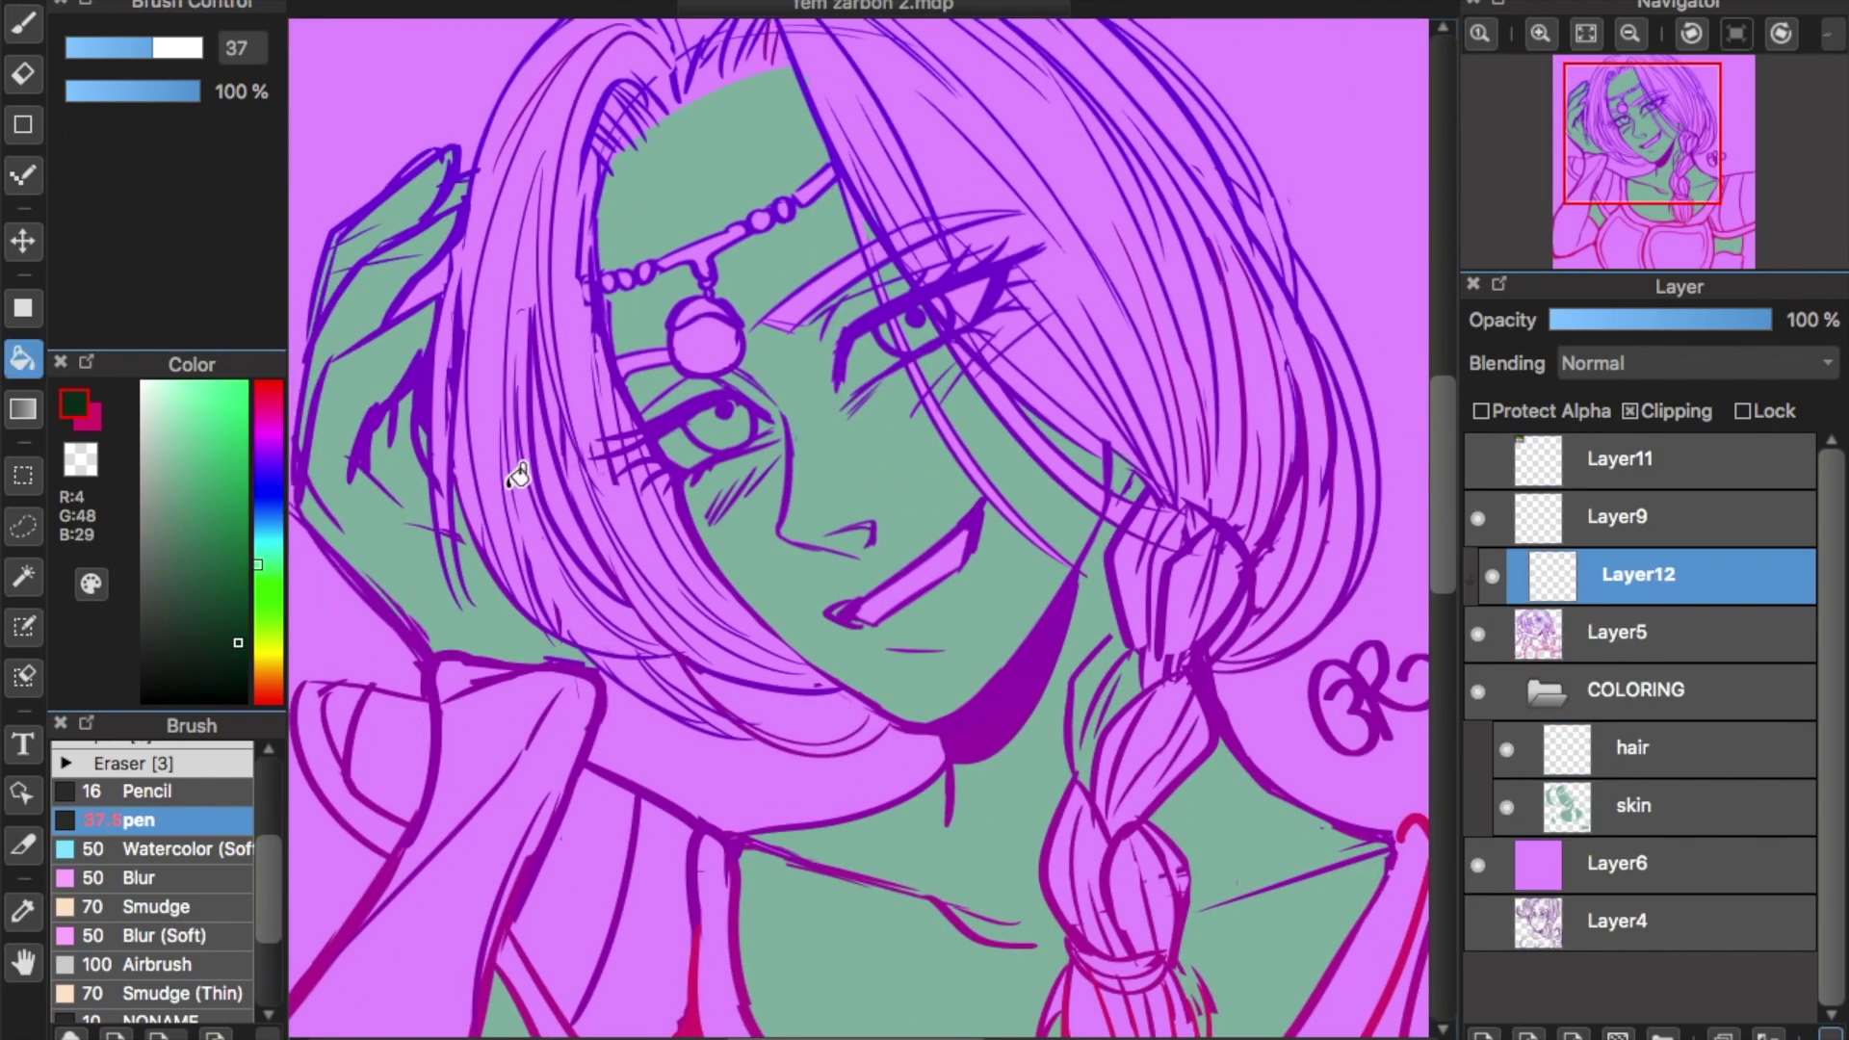
# Recolour the line art dark purple by filling the layer clipped to Layer5.
pyautogui.click(258, 469)
pyautogui.click(465, 499)
pyautogui.click(786, 613)
# On the hair layer, fill the hair sections and braid with dark green, RGB 0, 108, 66.
pyautogui.scroll(3, 786, 612)
pyautogui.click(1627, 748)
pyautogui.click(258, 564)
pyautogui.click(598, 324)
pyautogui.press('super+z')
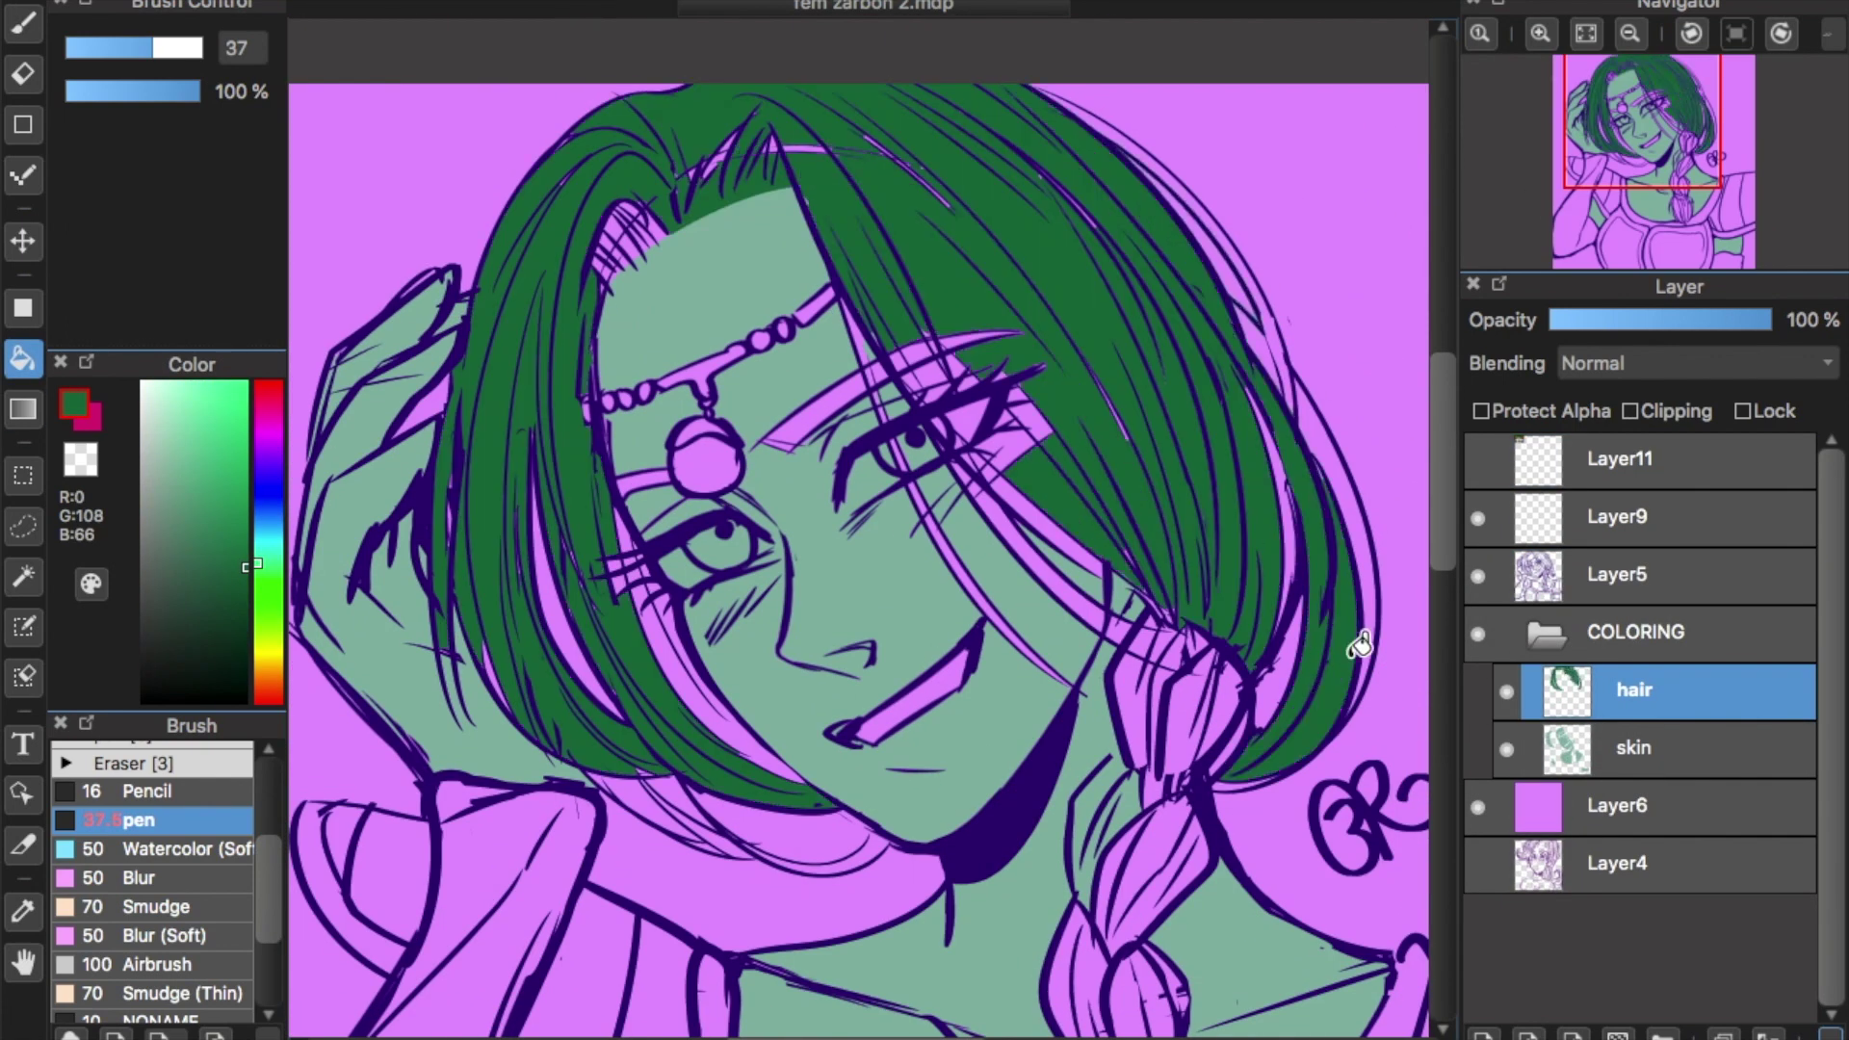
pyautogui.click(1320, 673)
pyautogui.scroll(-5, 598, 365)
pyautogui.click(1180, 462)
pyautogui.scroll(-5, 1172, 529)
pyautogui.click(1172, 529)
pyautogui.scroll(8, 846, 784)
pyautogui.click(847, 783)
# Paint the remaining gaps along the hairline, loose strands and braid dark green on the hair layer.
pyautogui.click(23, 23)
pyautogui.moveTo(578, 621); pyautogui.dragTo(683, 736)
pyautogui.moveTo(743, 241)
pyautogui.mouseDown()
pyautogui.moveTo(767, 166)
pyautogui.moveTo(954, 115)
pyautogui.mouseUp()
pyautogui.scroll(3, 953, 289)
pyautogui.hscroll(4, 953, 288)
pyautogui.moveTo(963, 443); pyautogui.dragTo(963, 578)
pyautogui.click(24, 359)
pyautogui.click(780, 508)
pyautogui.click(23, 23)
pyautogui.moveTo(852, 553); pyautogui.dragTo(1093, 910)
pyautogui.scroll(-5, 1148, 732)
pyautogui.scroll(4, 1092, 674)
# Add a layer named "eye whites" between hair and skin, and paint the whites of both eyes white.
pyautogui.click(1633, 748)
pyautogui.click(1478, 459)
pyautogui.click(1478, 459)
pyautogui.click(1483, 1034)
pyautogui.moveTo(641, 424); pyautogui.dragTo(852, 304)
pyautogui.click(1649, 806)
pyautogui.click(1632, 690)
pyautogui.click(1483, 1034)
pyautogui.write('eye whites')
pyautogui.click(141, 382)
pyautogui.moveTo(695, 578); pyautogui.dragTo(770, 553)
pyautogui.click(23, 74)
# Name the layer for the teeth and forehead jewel "teeth and jewl".
pyautogui.scroll(-5, 866, 577)
pyautogui.click(1650, 864)
pyautogui.doubleClick(1649, 864)
pyautogui.write('teeth and jewl')
pyautogui.click(1060, 900)
# Add a sleeves layer and fill both arm sleeves with pinkish purple.
pyautogui.click(1483, 1034)
pyautogui.click(23, 359)
pyautogui.click(611, 460)
pyautogui.click(1276, 809)
# Lasso two small areas of the line art on Layer5 and transform each one.
pyautogui.scroll(5, 1028, 674)
pyautogui.click(1478, 460)
pyautogui.click(1478, 459)
pyautogui.click(1618, 575)
pyautogui.click(23, 526)
pyautogui.moveTo(691, 606); pyautogui.dragTo(665, 577)
pyautogui.hotkey('ctrl', 't')
pyautogui.press('Return')
pyautogui.moveTo(1176, 805); pyautogui.dragTo(1155, 785)
pyautogui.hotkey('ctrl', 't')
pyautogui.press('Return')
pyautogui.scroll(-3, 1217, 770)
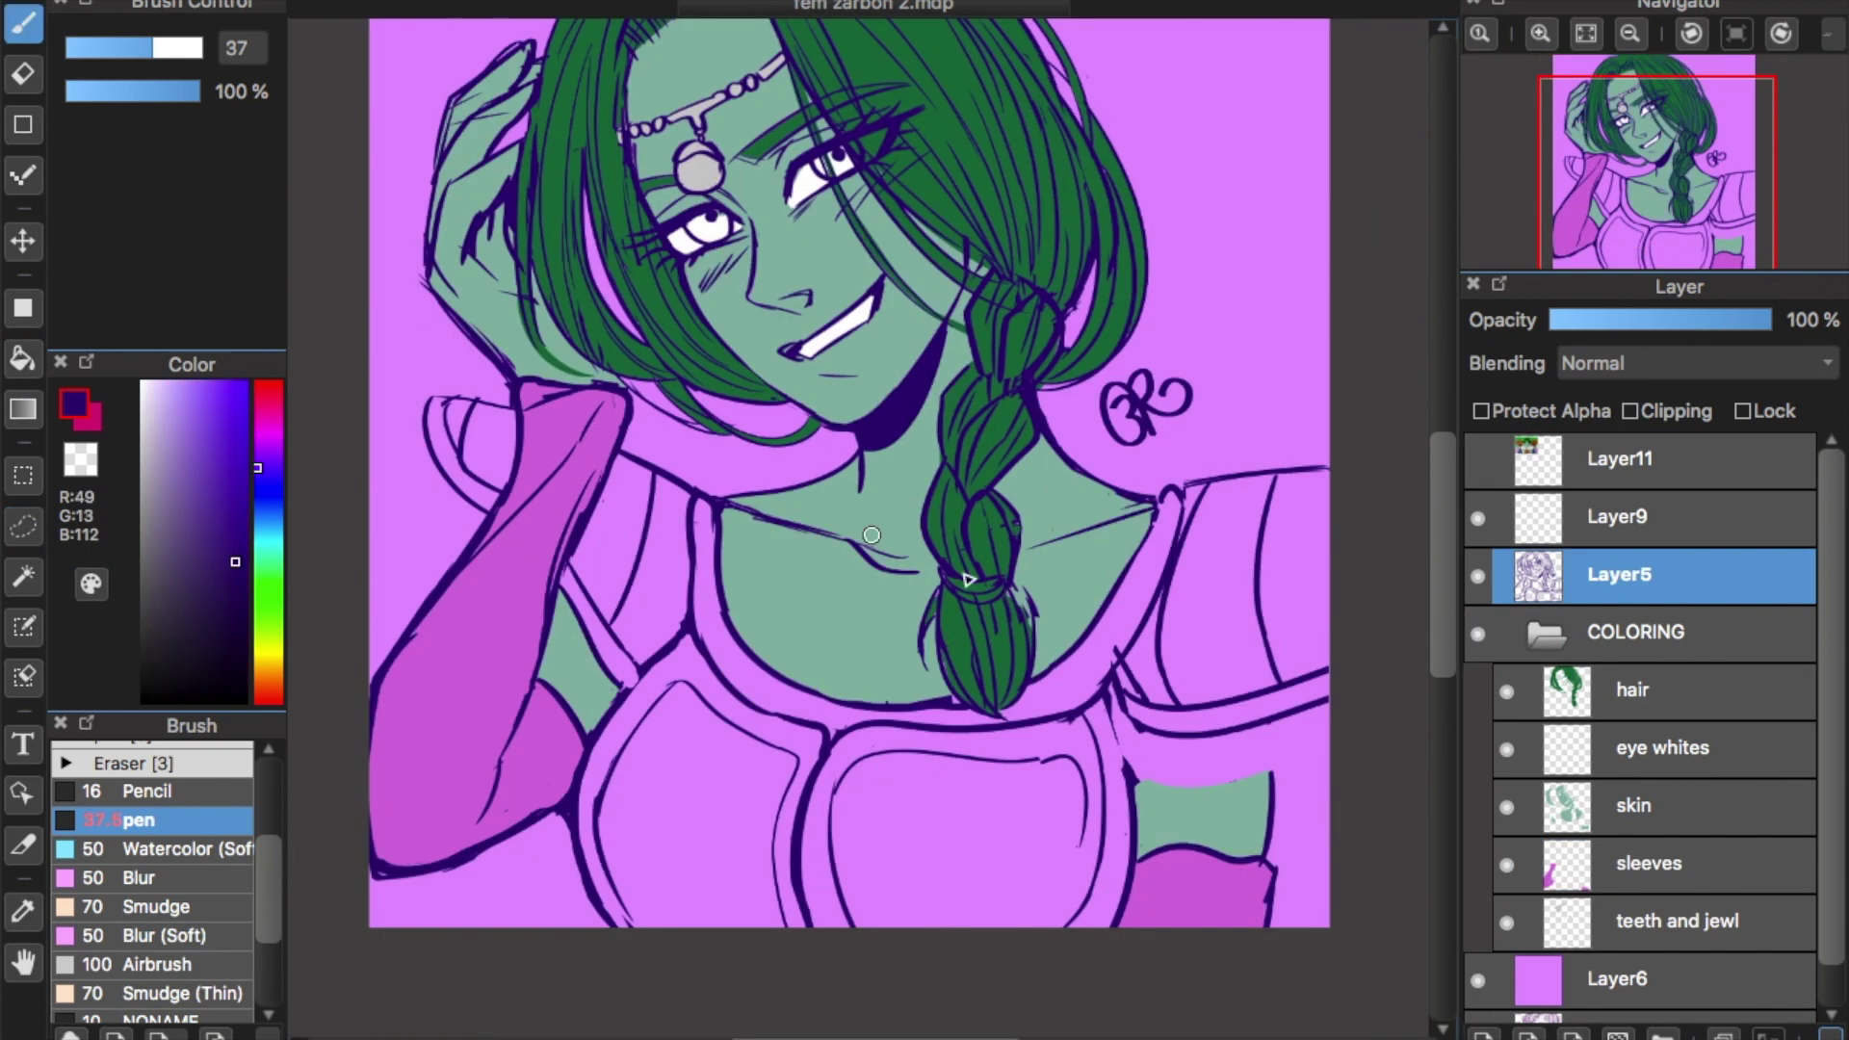
# Add a layer named "armour" above skin and fill both shoulder guards brown.
pyautogui.click(23, 24)
pyautogui.click(1634, 805)
pyautogui.keyDown('alt'); pyautogui.click(1230, 833); pyautogui.keyUp('alt')
pyautogui.click(1483, 1035)
pyautogui.doubleClick(1650, 805)
pyautogui.write('armour')
pyautogui.click(23, 359)
pyautogui.click(631, 549)
pyautogui.click(1218, 578)
pyautogui.click(23, 74)
# Clean up the shoulder areas and add a separate layer above armour for the light grey breastplate.
pyautogui.click(1634, 864)
pyautogui.click(631, 549)
pyautogui.click(1217, 578)
pyautogui.click(23, 74)
pyautogui.click(1482, 1034)
# Add a layer above hair and paint both irises golden yellow, RGB 253, 201, 71.
pyautogui.click(23, 24)
pyautogui.click(1631, 691)
pyautogui.click(1483, 1035)
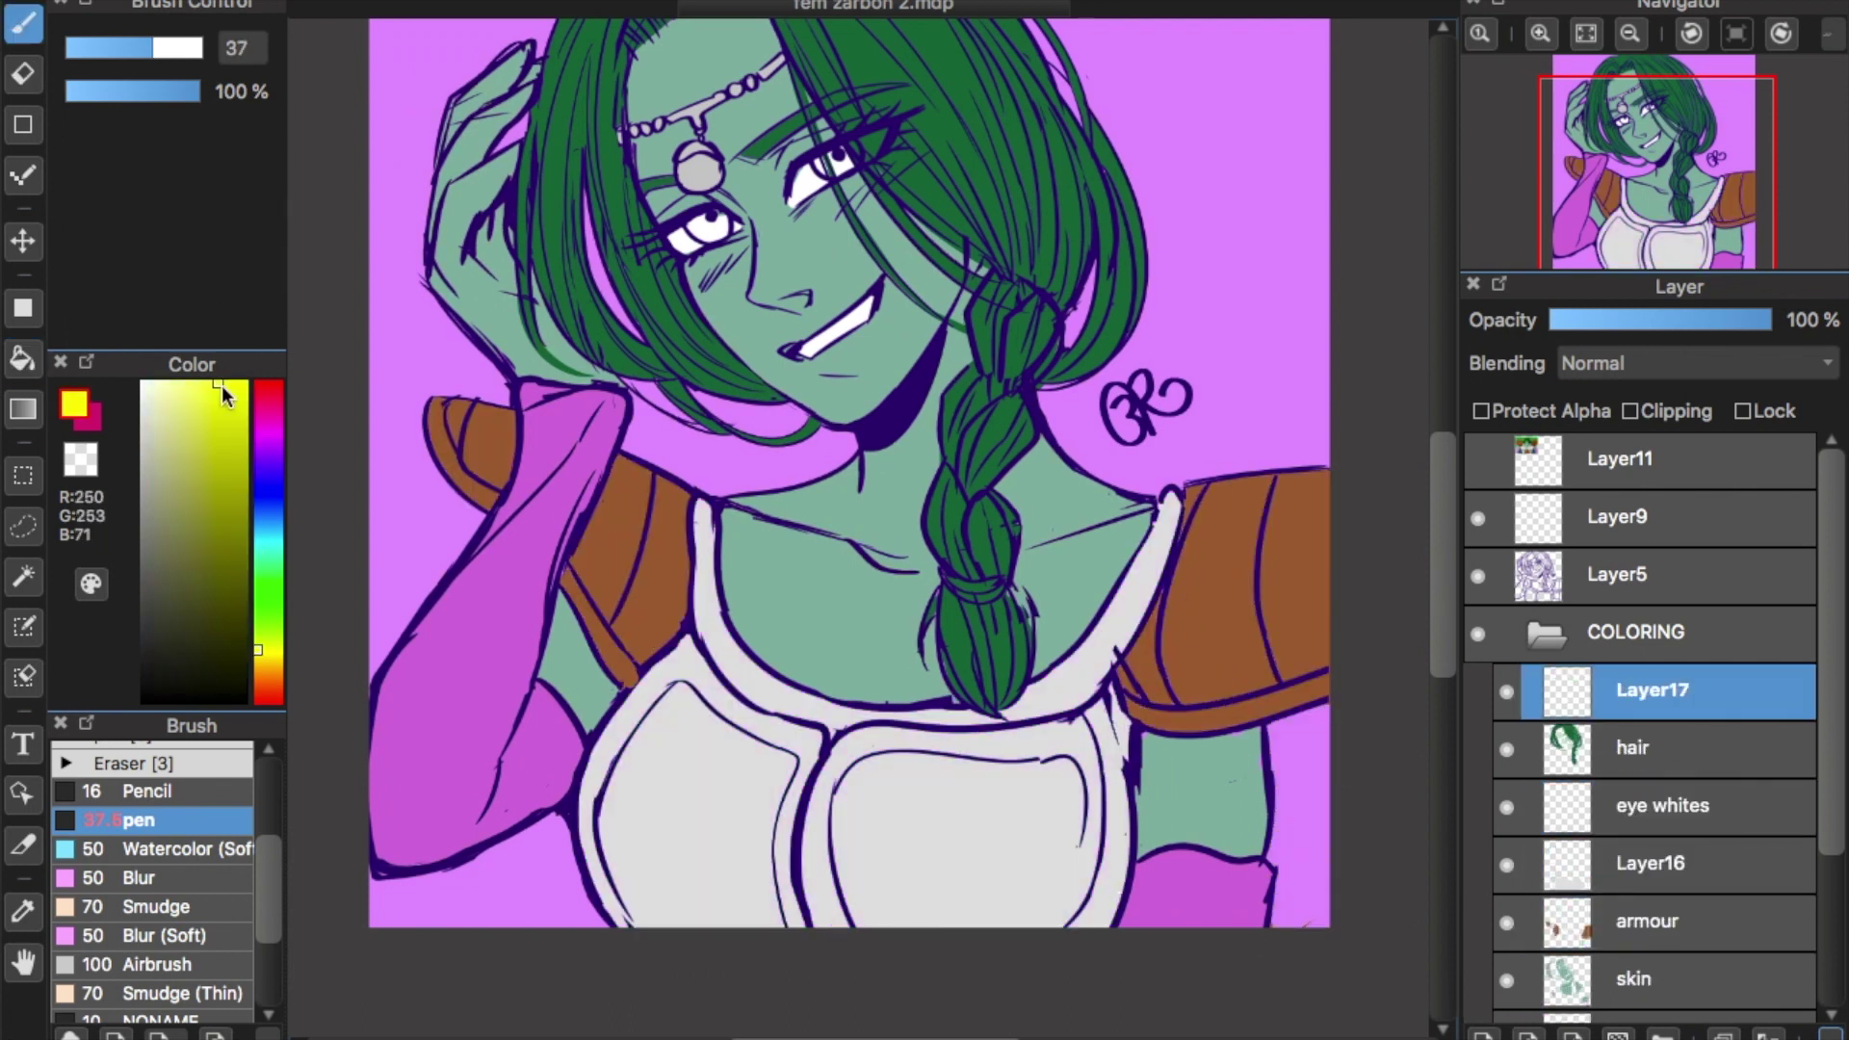
pyautogui.moveTo(1444, 501); pyautogui.dragTo(1455, 475)
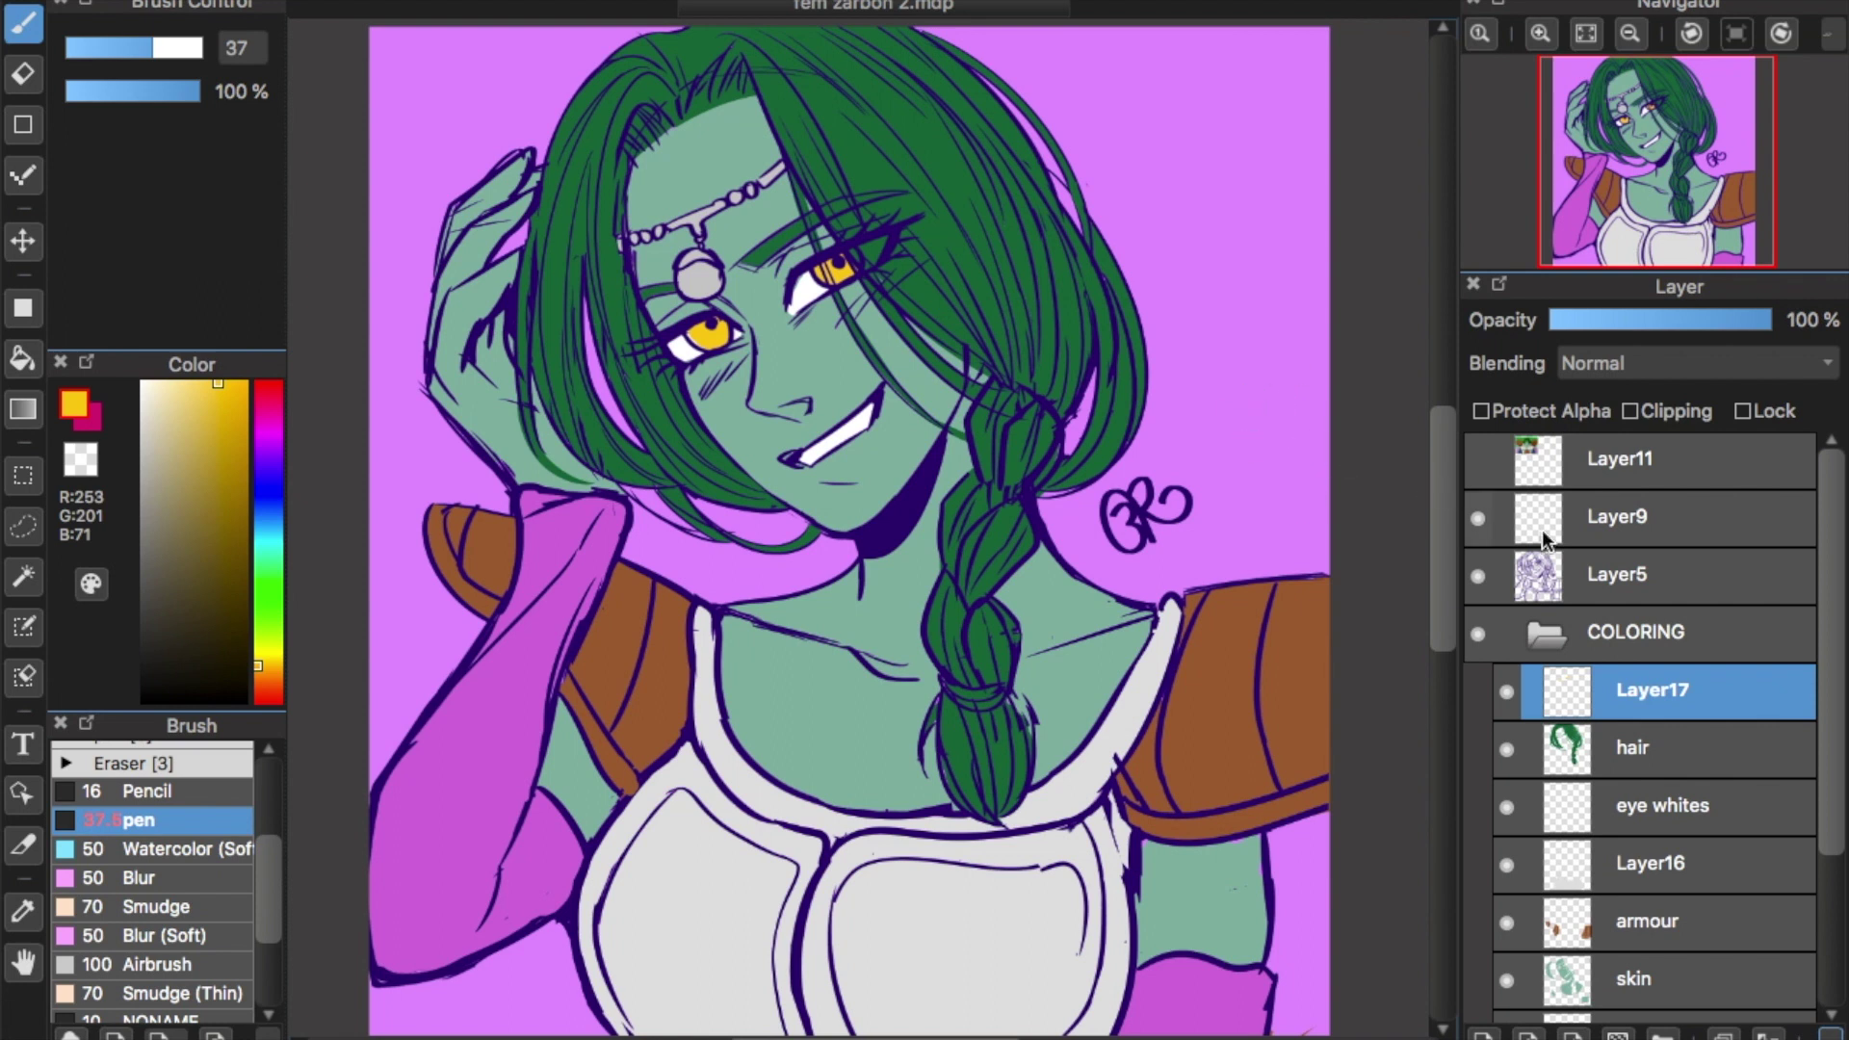
# Add a new layer directly above skin and clip it to the skin layer.
pyautogui.moveTo(1834, 642); pyautogui.dragTo(1829, 762)
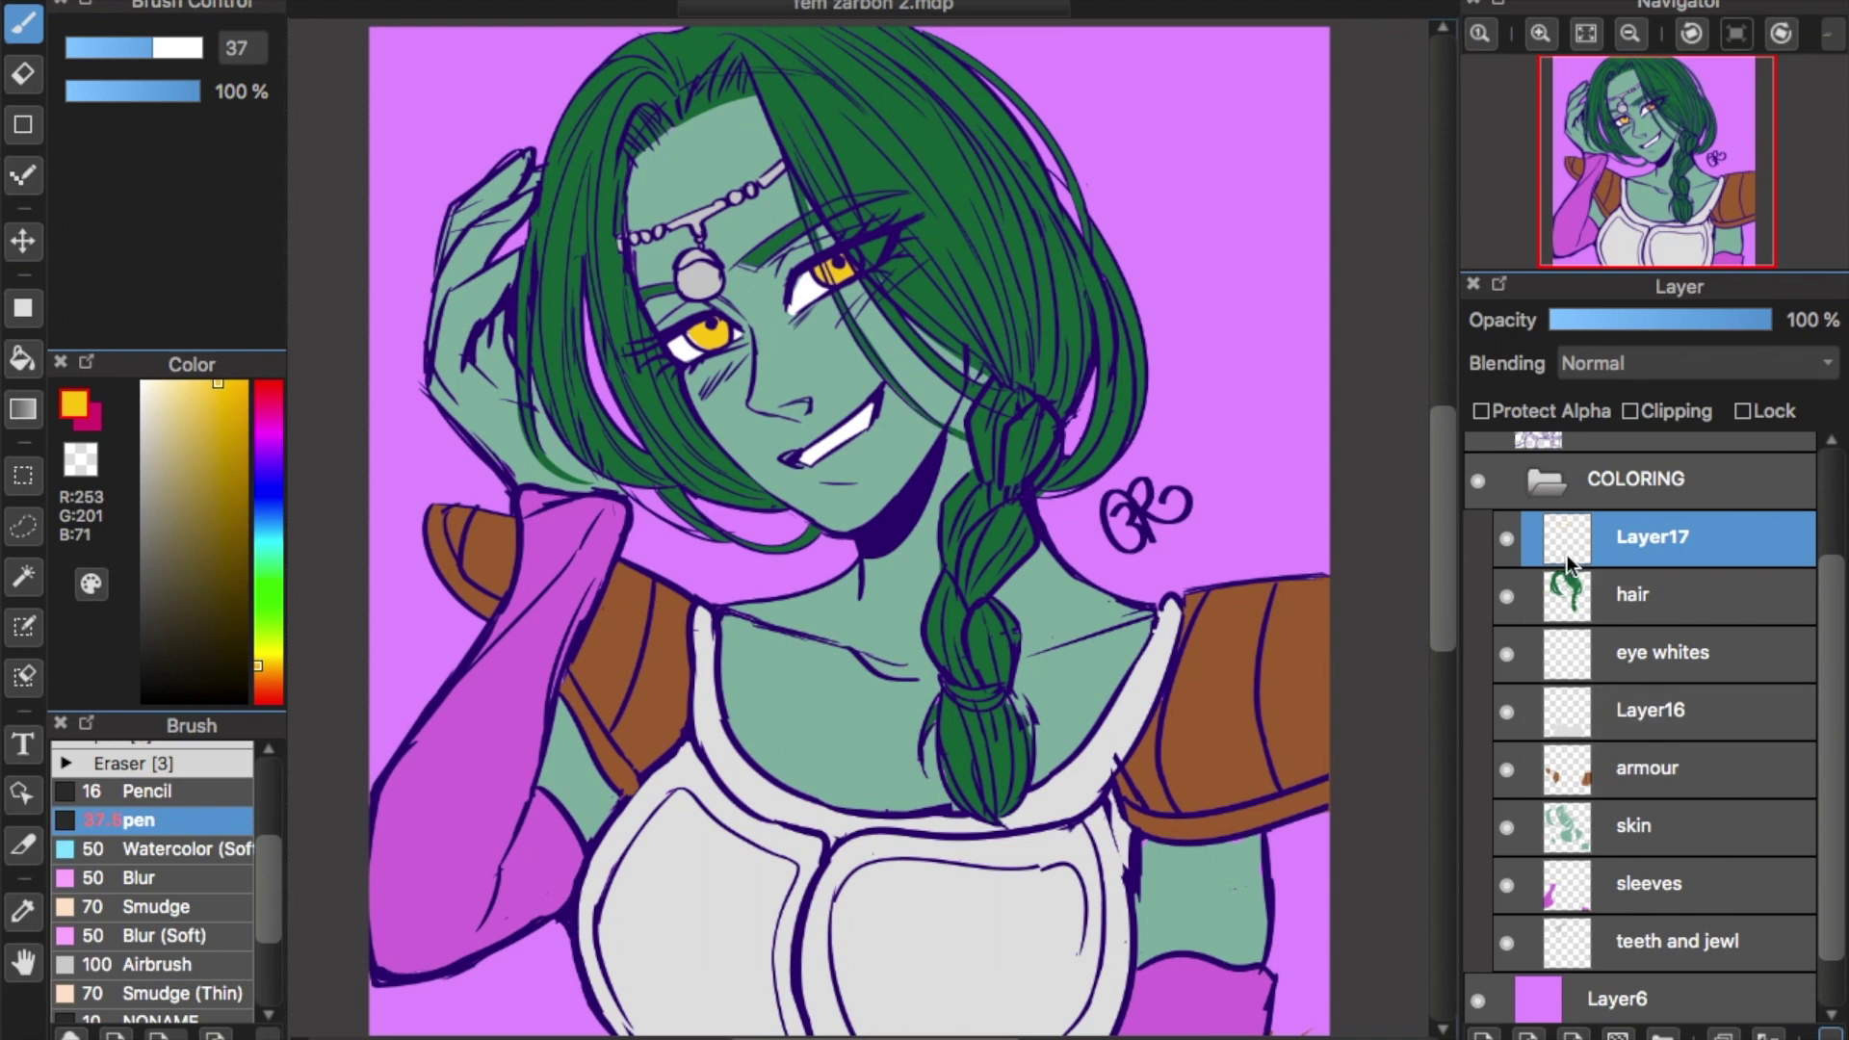
pyautogui.click(1573, 830)
pyautogui.click(1484, 1034)
pyautogui.press('super+z')
pyautogui.press('super+y')
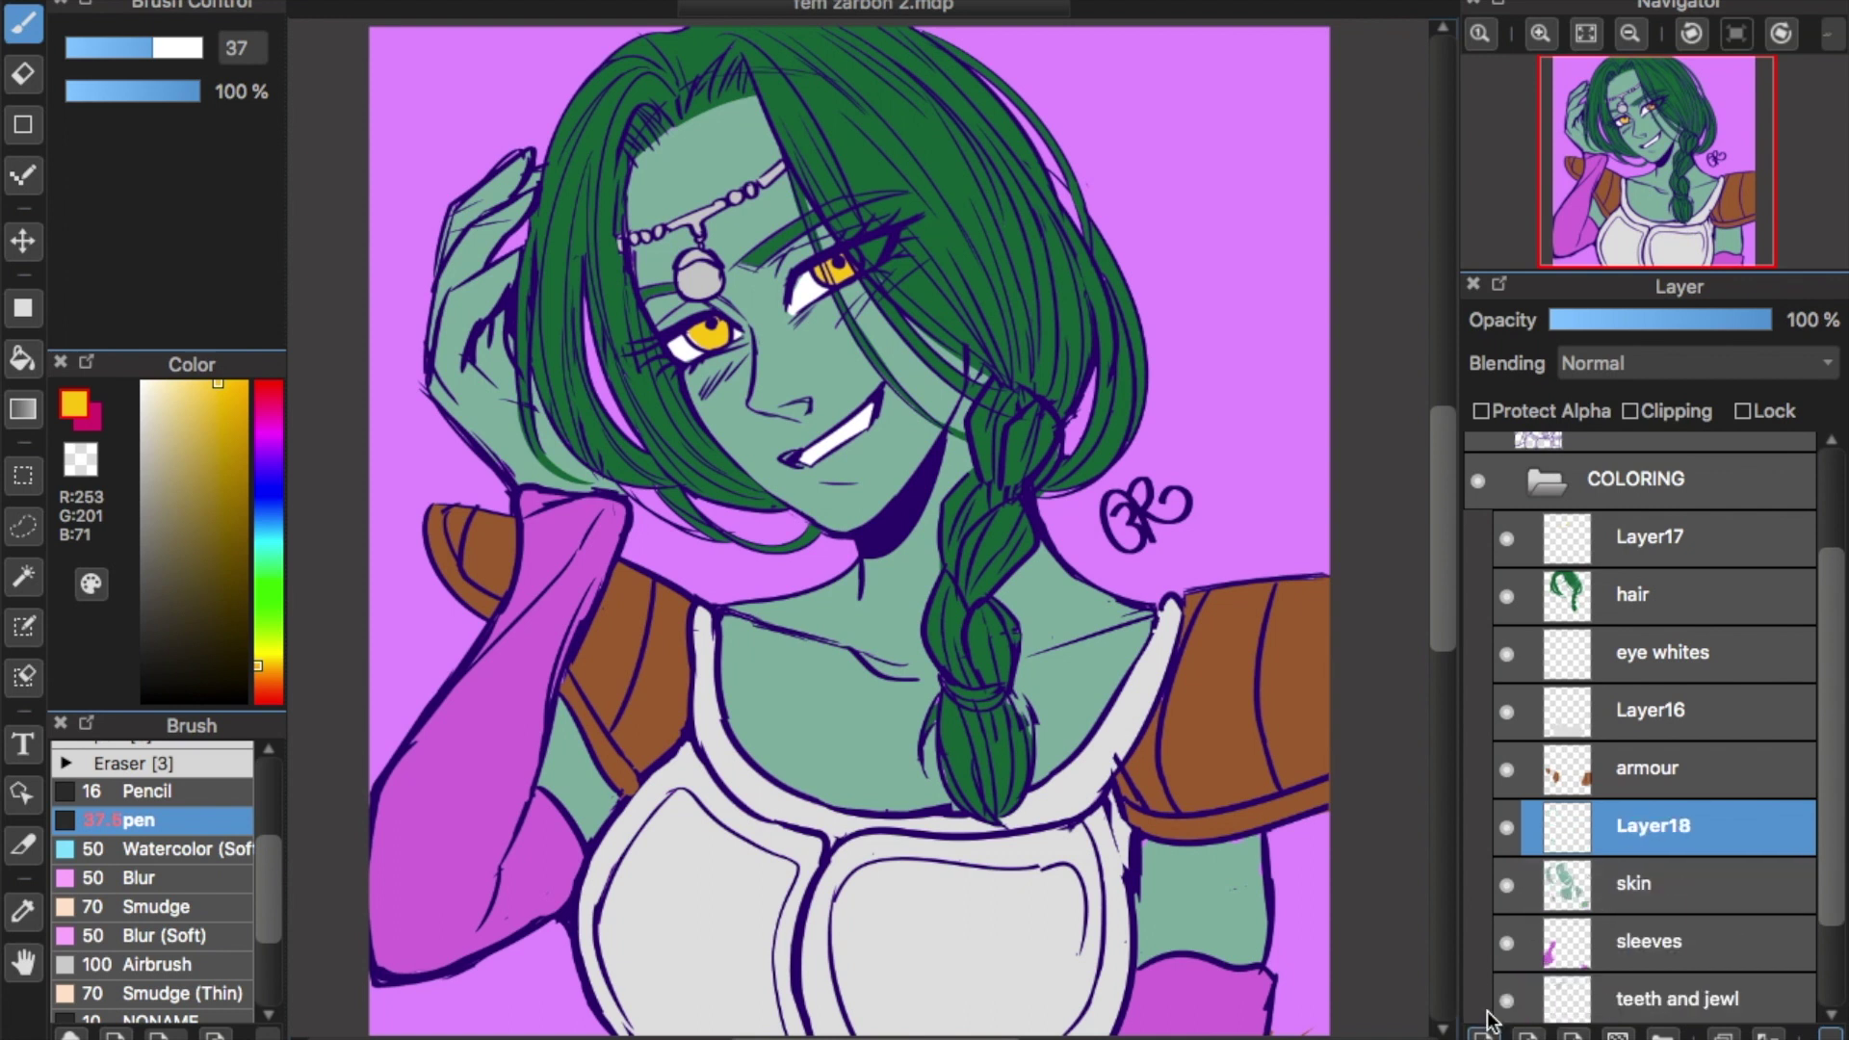
pyautogui.click(1631, 411)
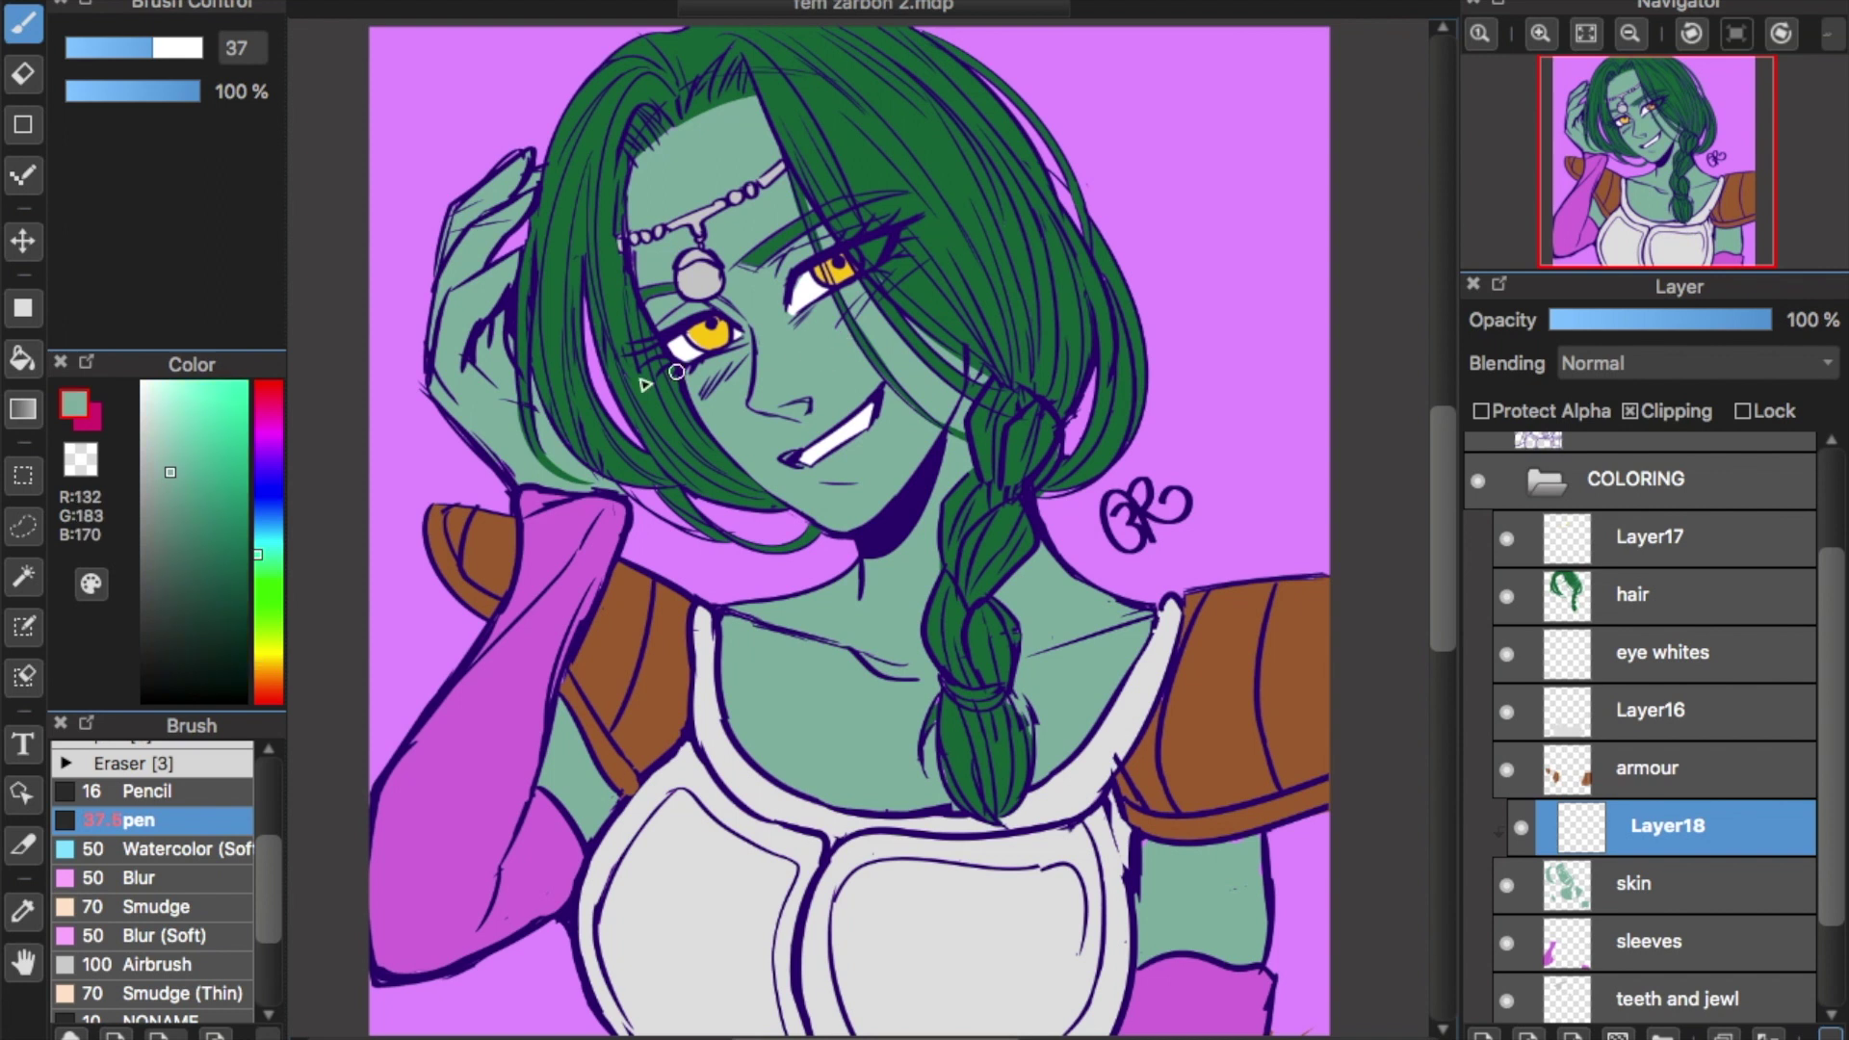
# Choose a darker, bluer teal based on the skin tone as the shading colour.
pyautogui.moveTo(258, 551); pyautogui.dragTo(258, 535)
pyautogui.moveTo(183, 484); pyautogui.dragTo(196, 517)
pyautogui.click(252, 539)
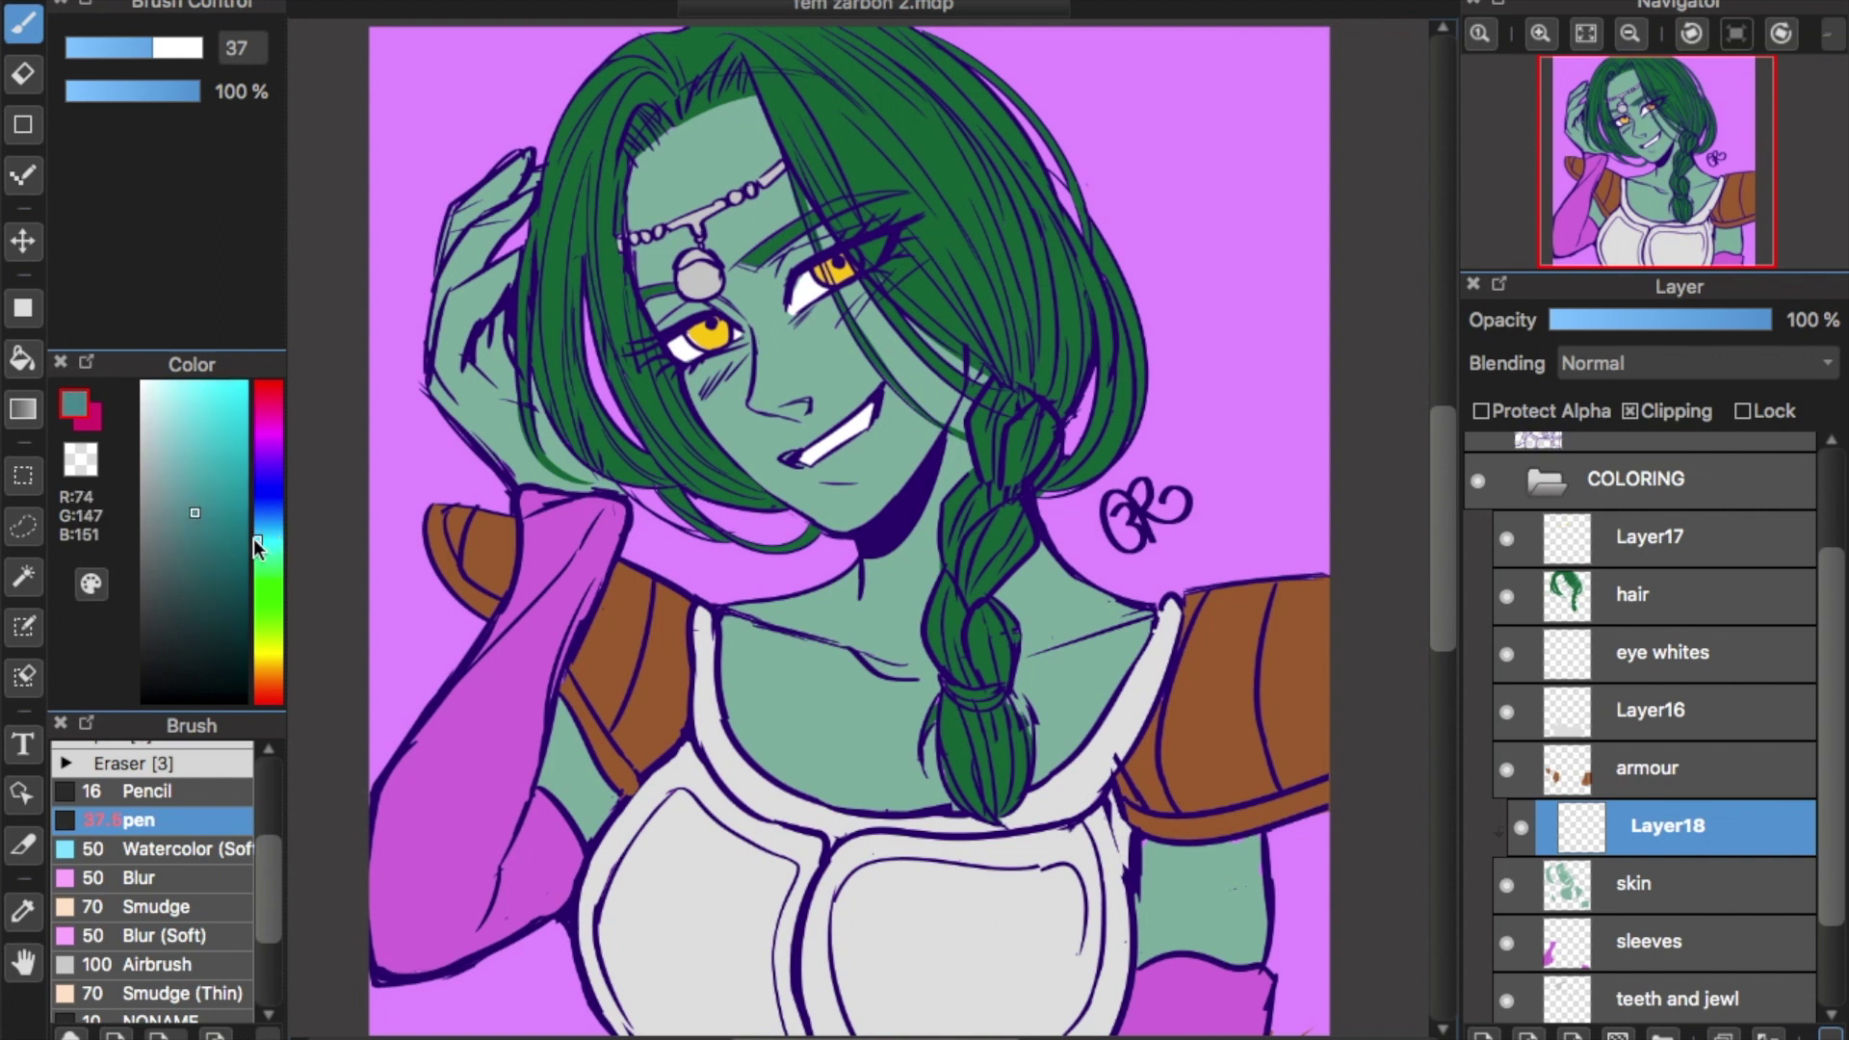
pyautogui.click(204, 522)
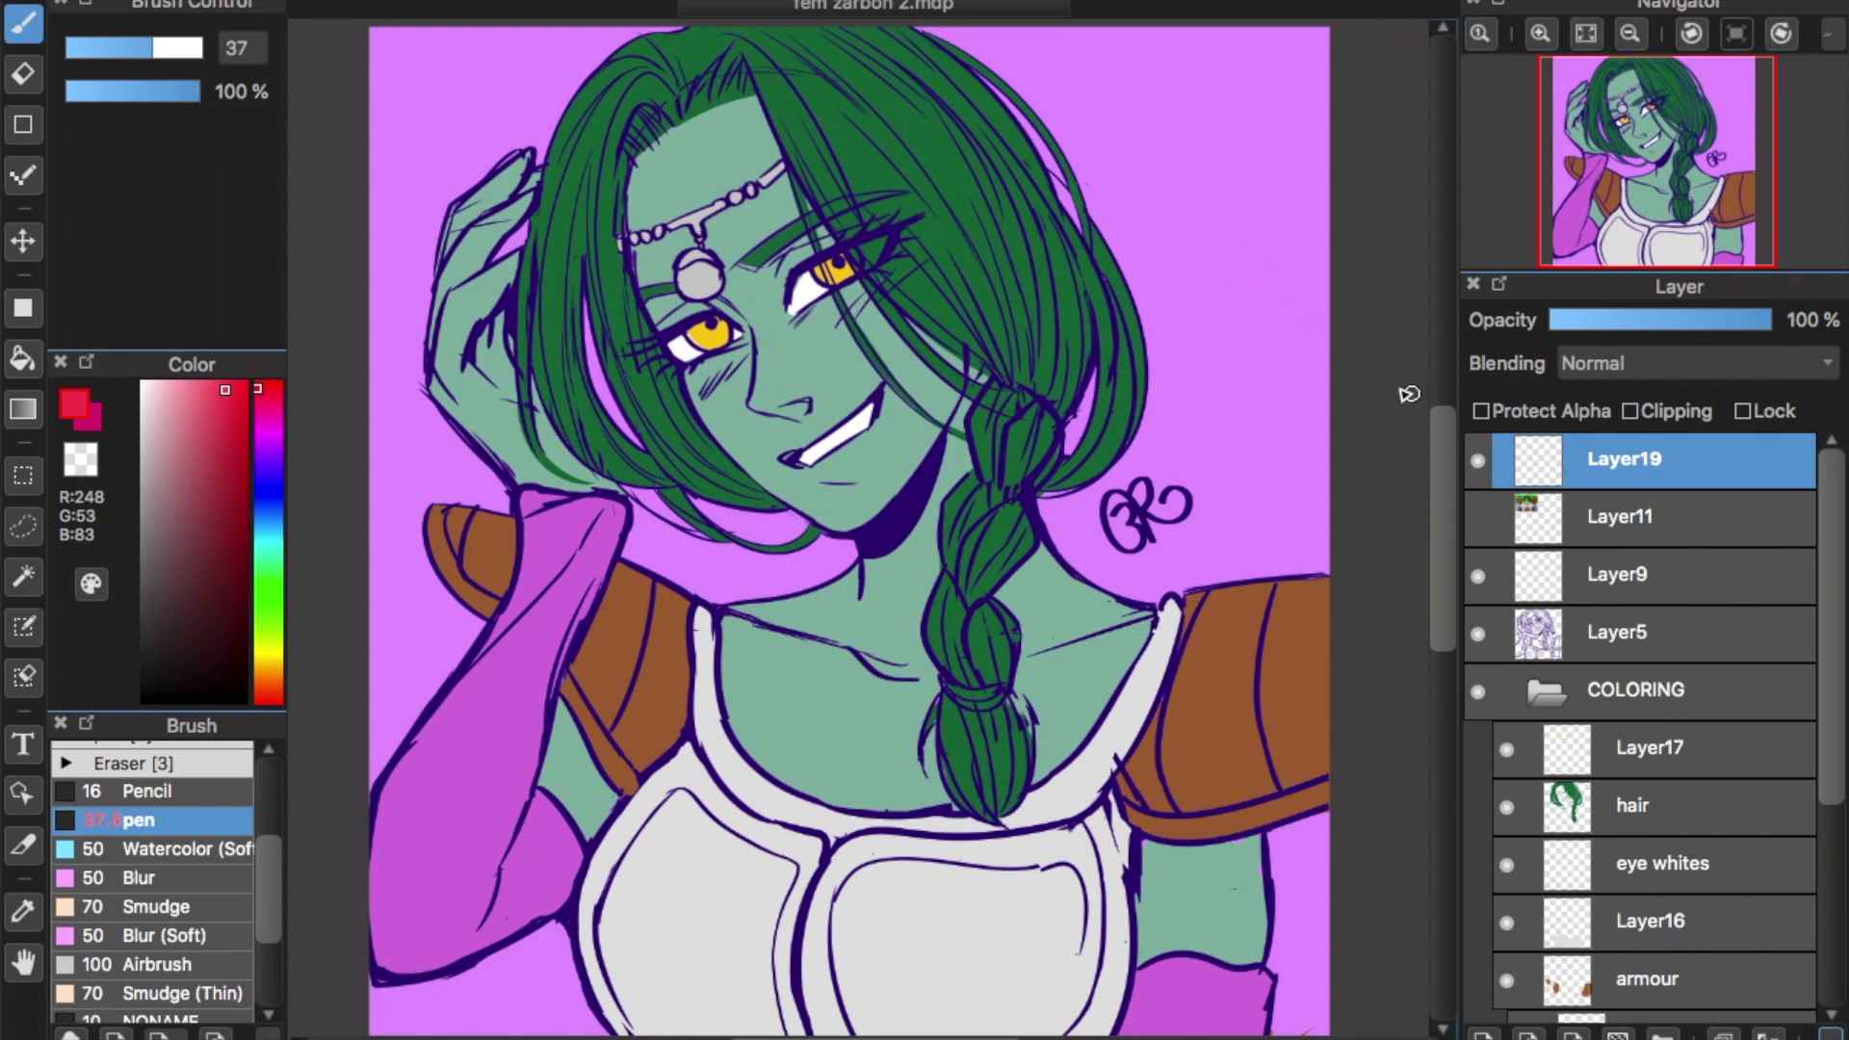
# Draw a red arrow pointing at the hair from the canvas's upper right, undo it, and draw one from the upper left.
pyautogui.moveTo(1271, 53); pyautogui.dragTo(1108, 154)
pyautogui.moveTo(1179, 84); pyautogui.dragTo(1213, 134)
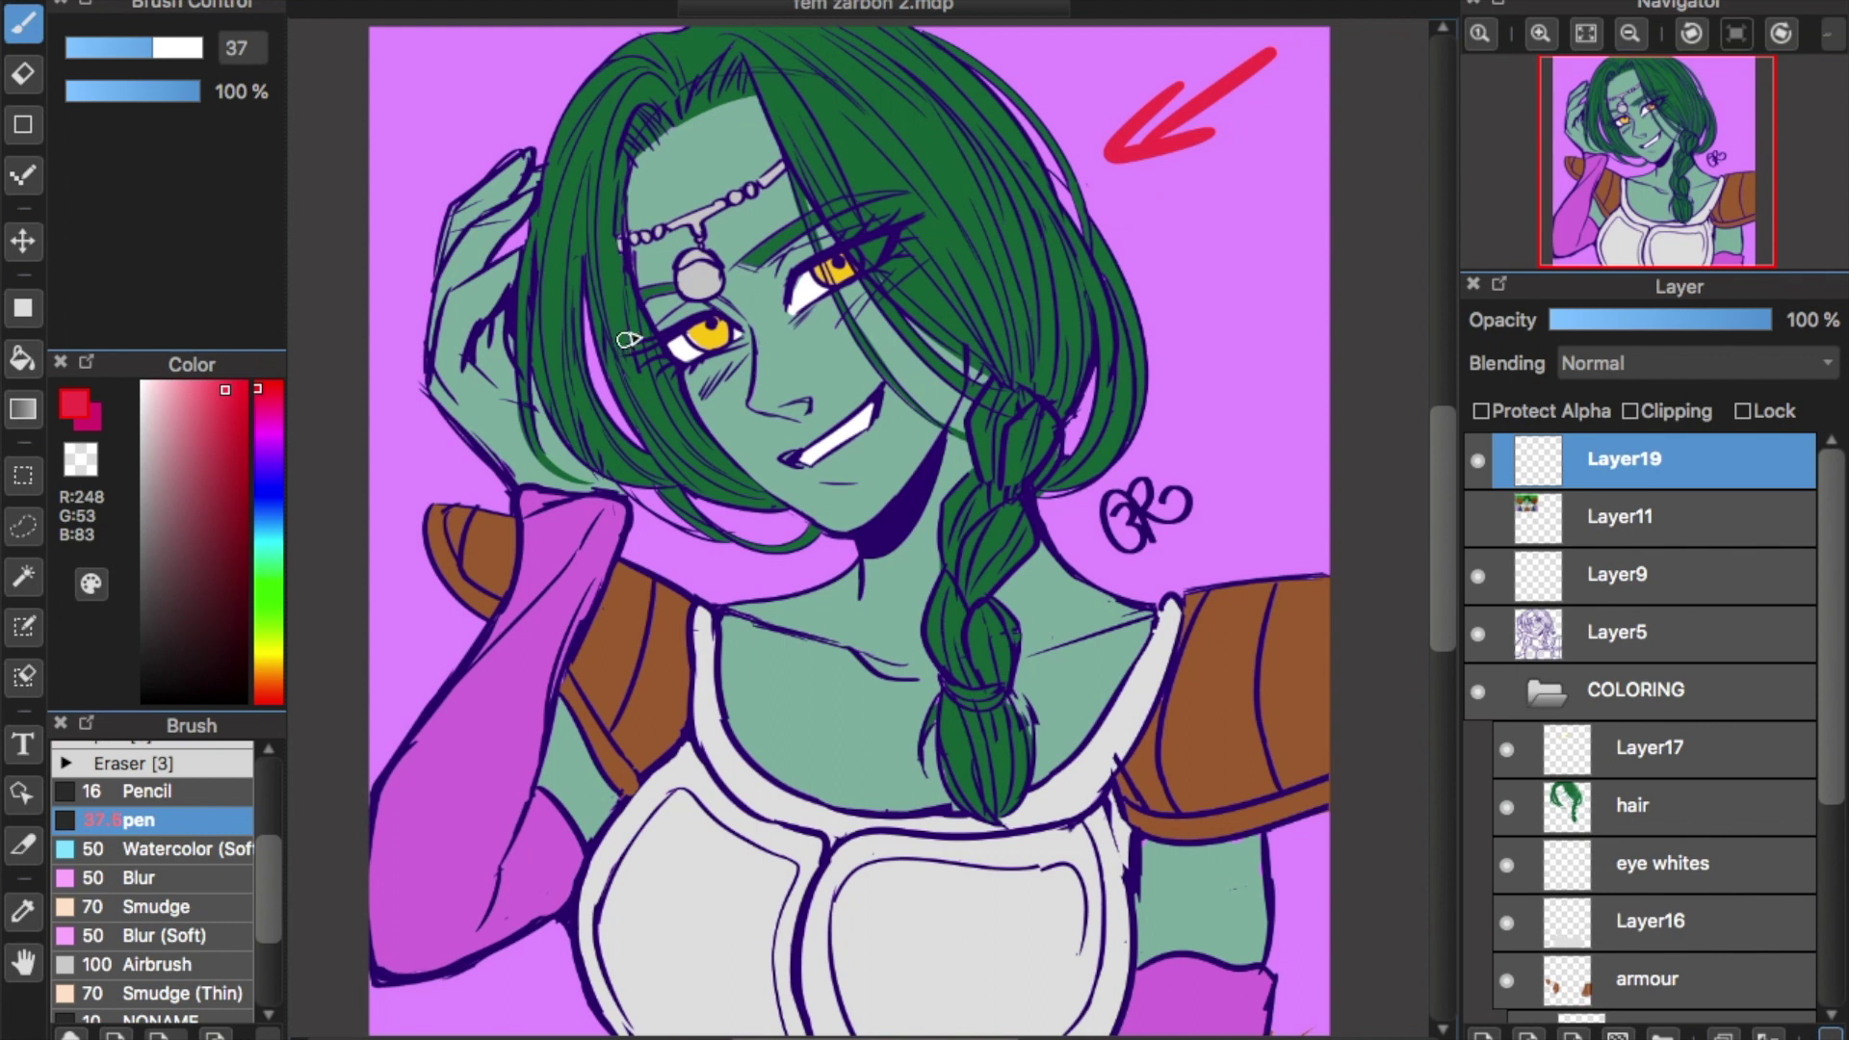
pyautogui.hotkey('ctrl', 'z')
pyautogui.hotkey('ctrl', 'z')
pyautogui.moveTo(397, 93); pyautogui.dragTo(544, 178)
pyautogui.moveTo(419, 169)
pyautogui.mouseDown()
pyautogui.moveTo(561, 195)
pyautogui.moveTo(533, 118)
pyautogui.mouseUp()
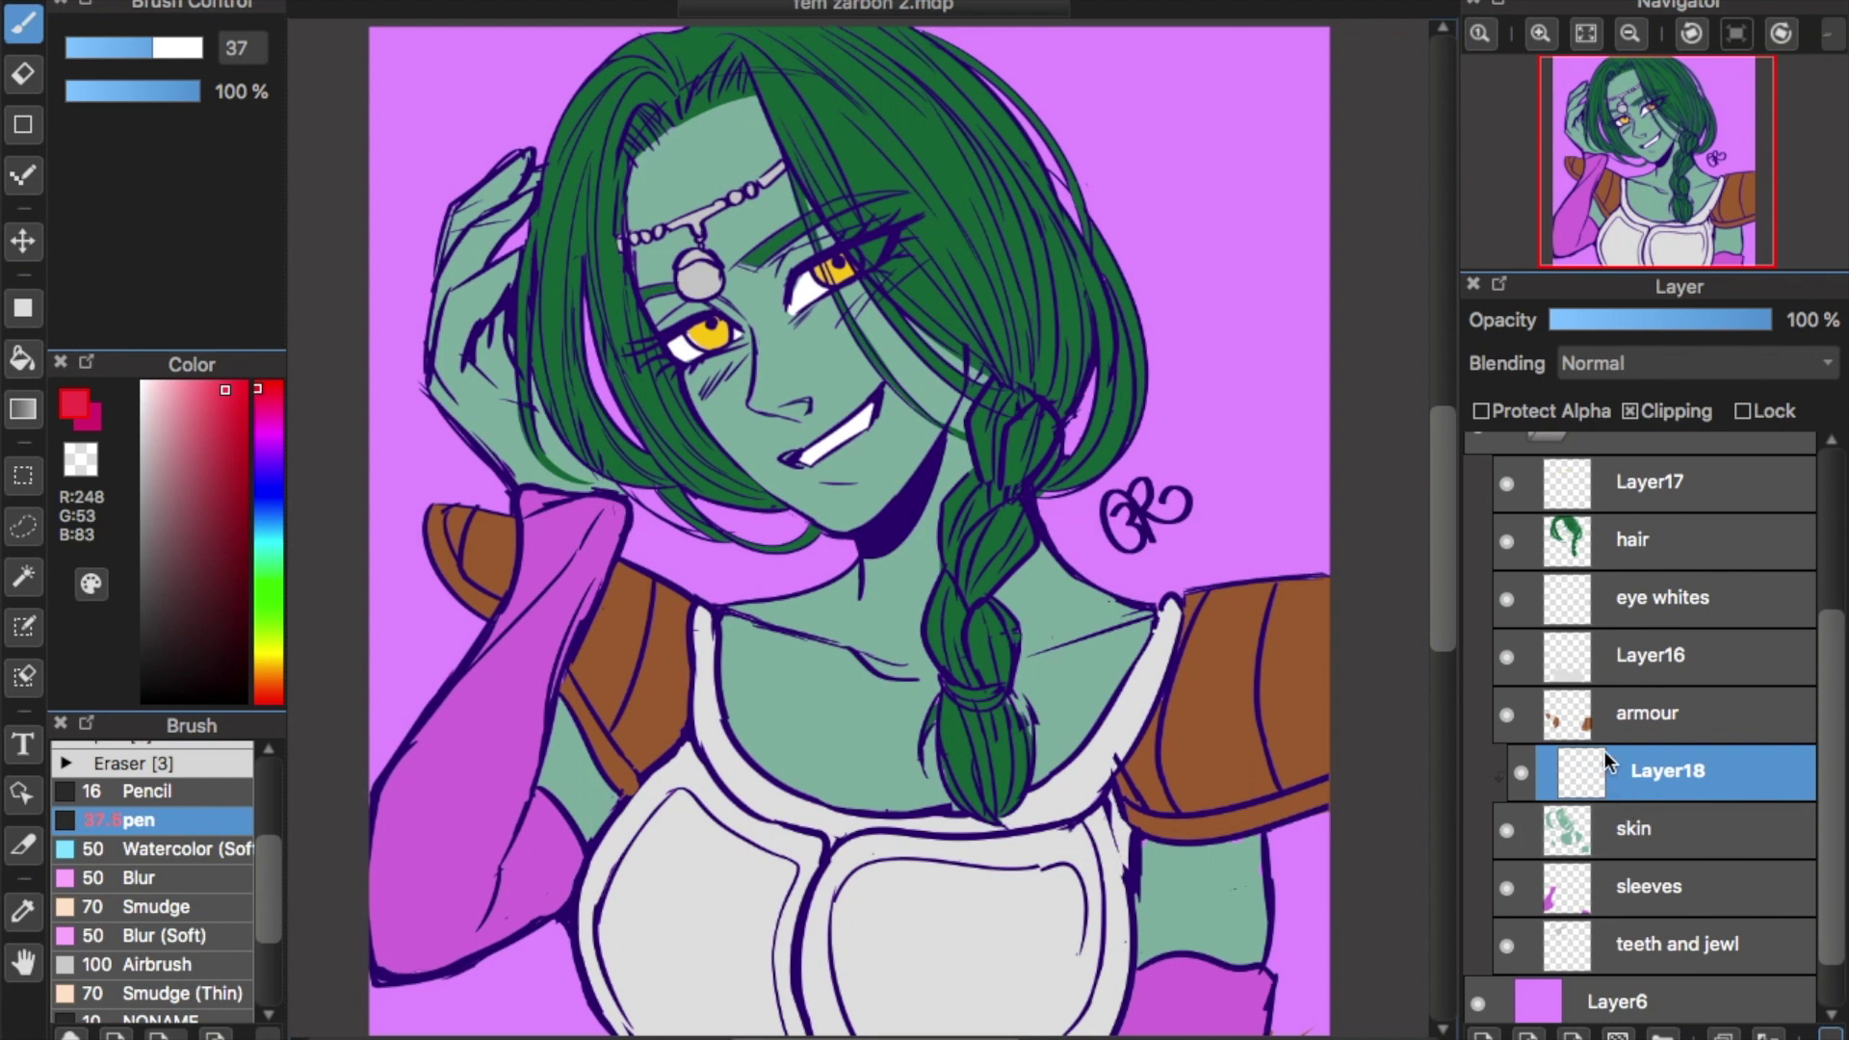
# Set the shading colour to green RGB 70, 150, 124 from the sampled skin tone, and undo a test stroke on the face.
pyautogui.keyDown('alt'); pyautogui.click(787, 324); pyautogui.keyUp('alt')
pyautogui.click(188, 501)
pyautogui.moveTo(260, 554); pyautogui.dragTo(262, 553)
pyautogui.click(197, 514)
pyautogui.moveTo(721, 343); pyautogui.dragTo(807, 441)
pyautogui.hotkey('ctrl', 'z')
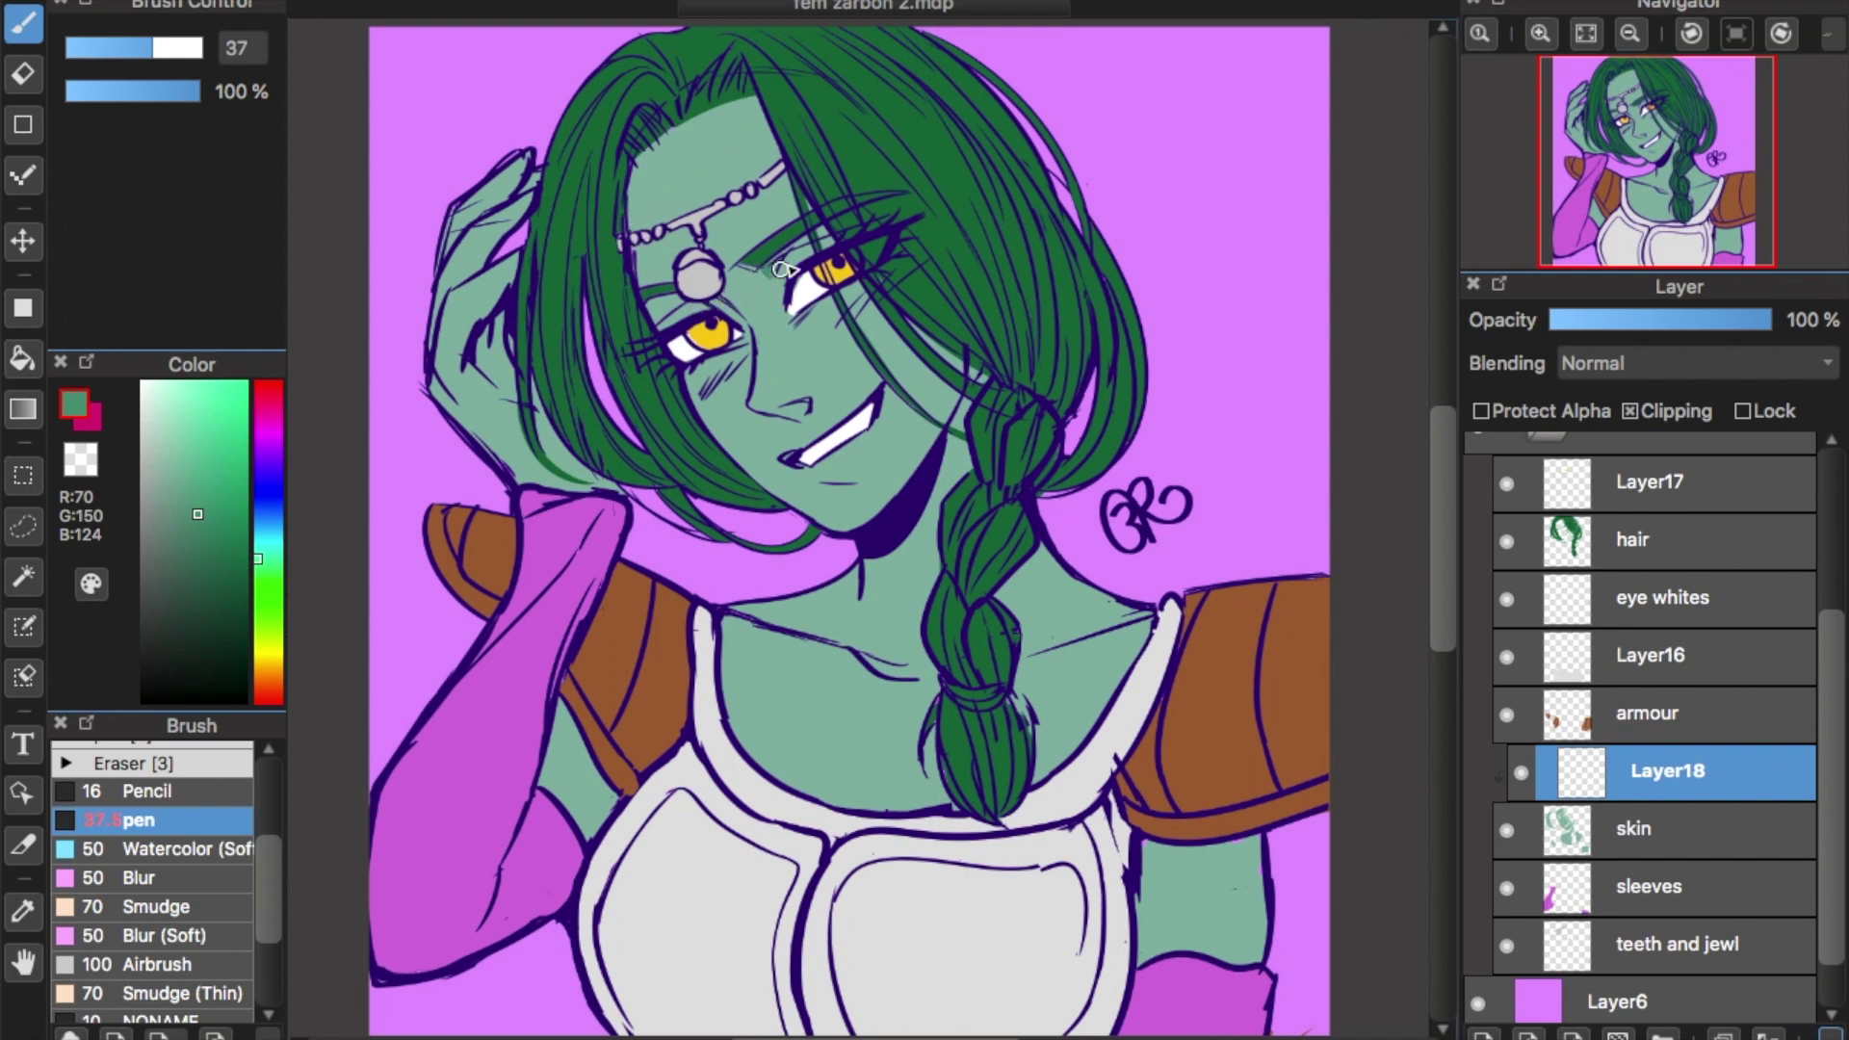
# Darken the shading colour to RGB 51, 136, 109 and paint a small shadow below the inner end of the eyebrow nearest the braid.
pyautogui.press('super+plus')
pyautogui.press('super+plus')
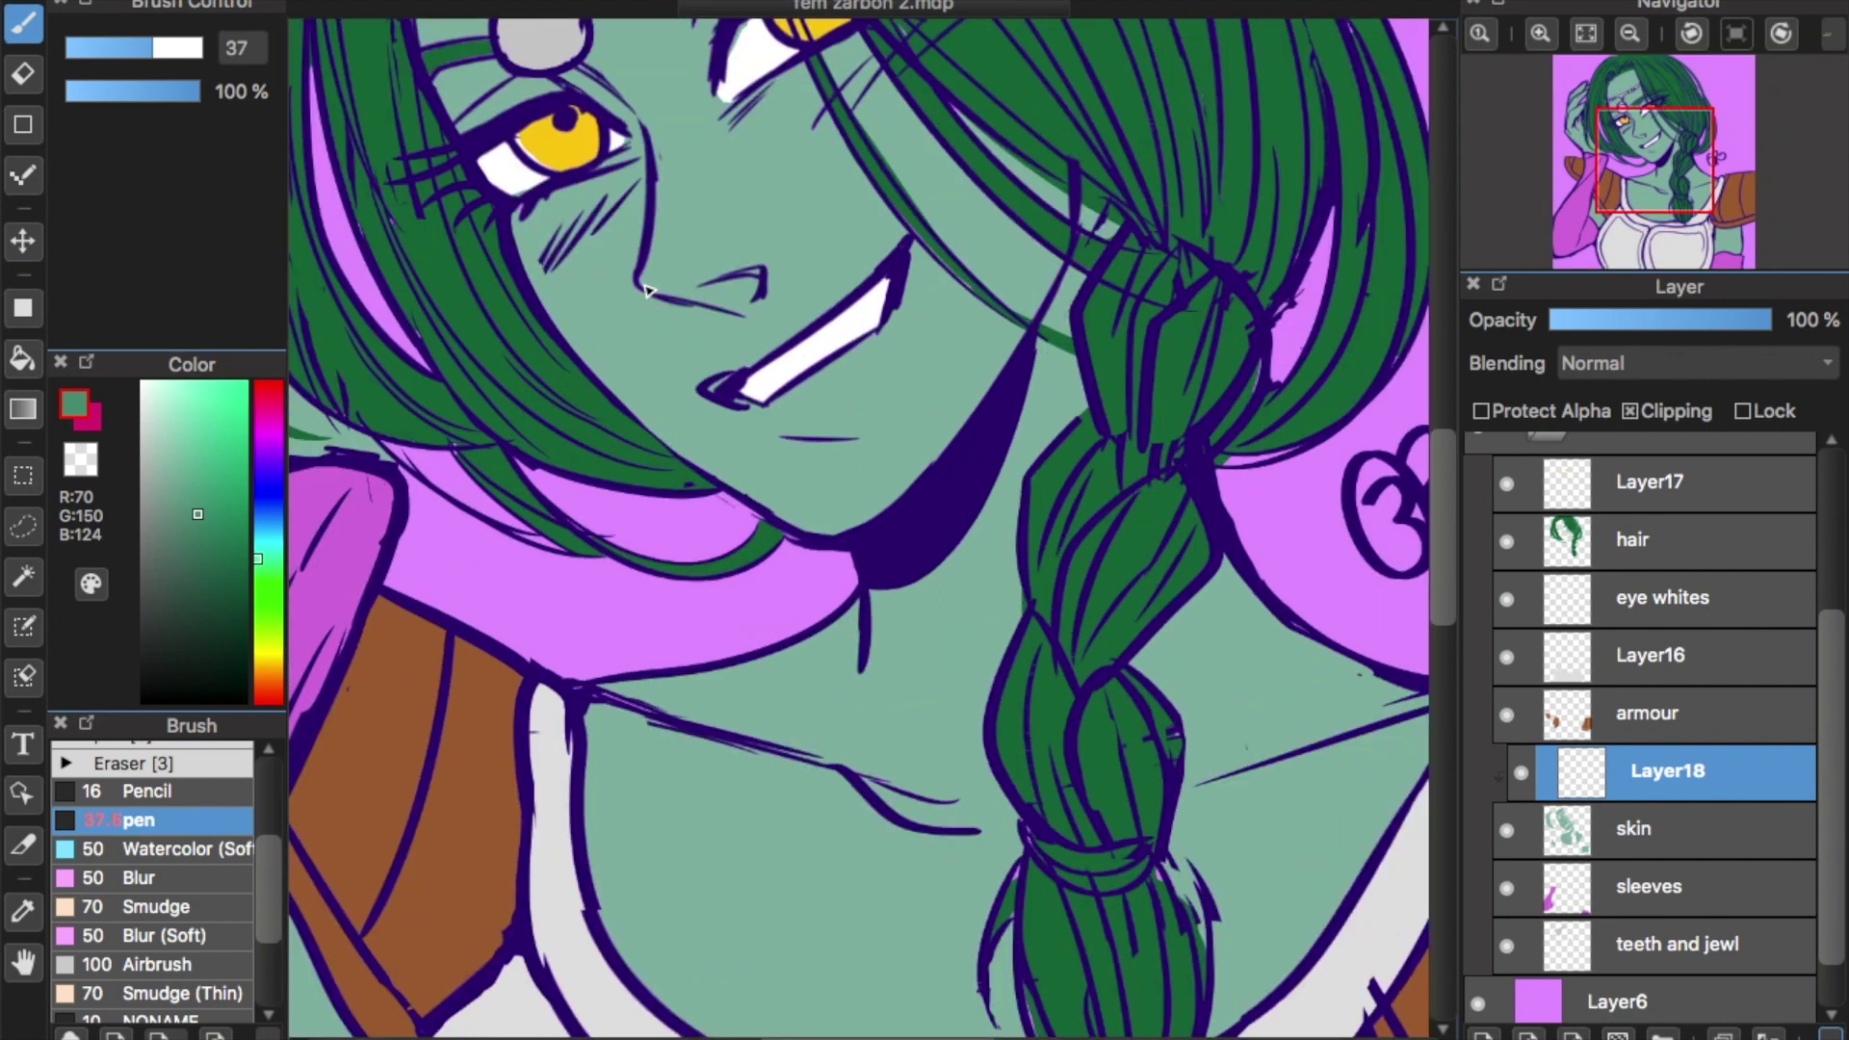
pyautogui.moveTo(1646, 169); pyautogui.dragTo(1649, 155)
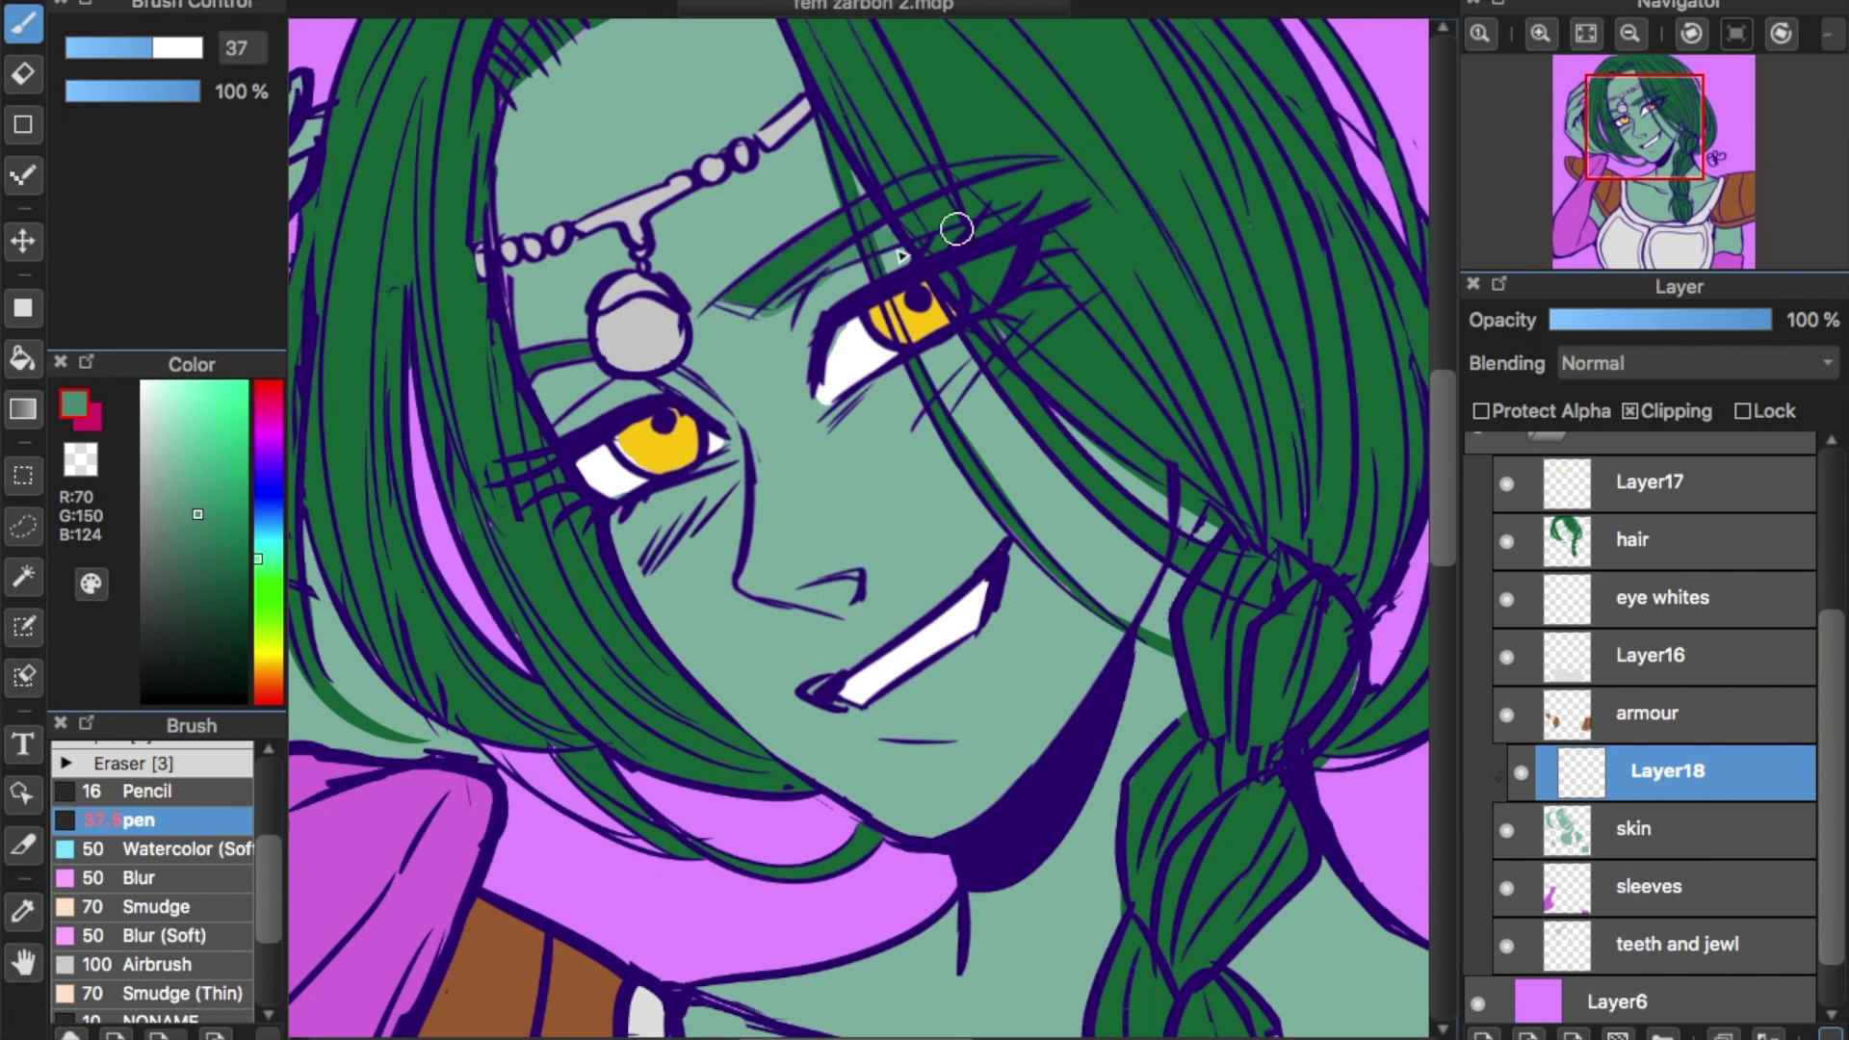
pyautogui.click(208, 532)
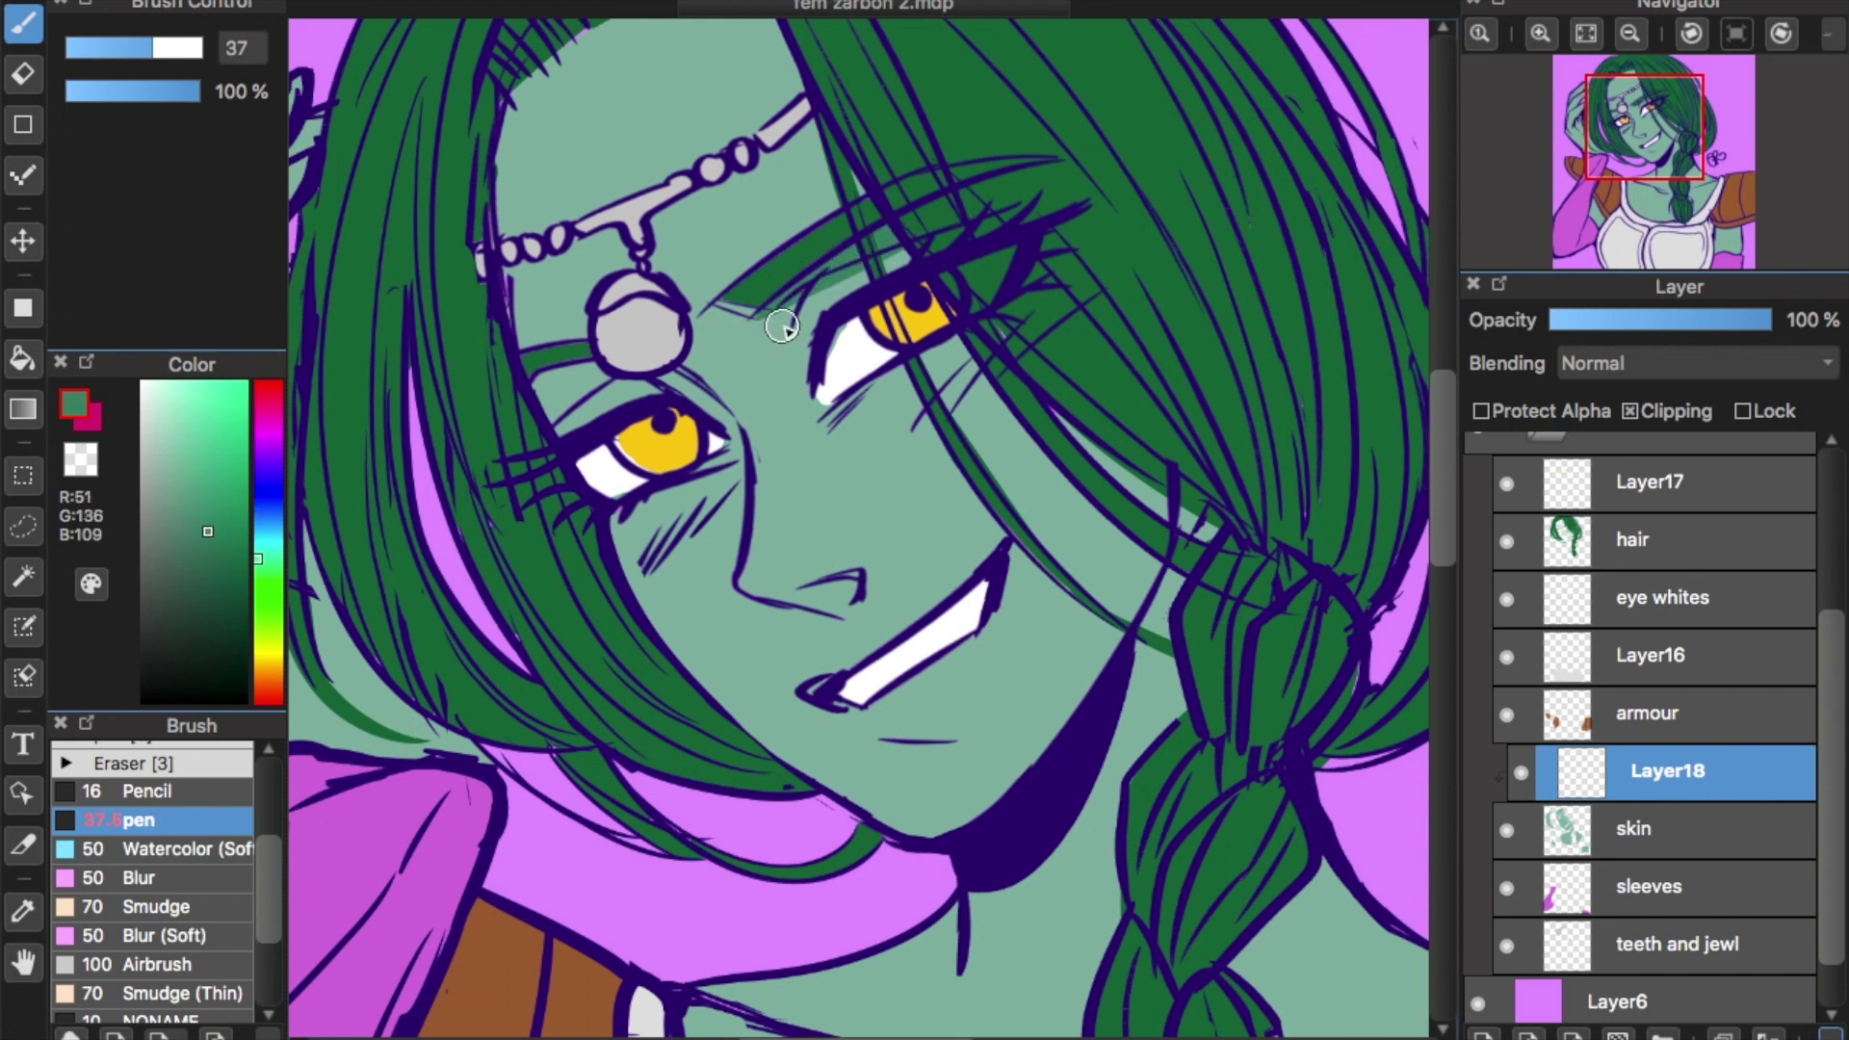
pyautogui.moveTo(760, 300); pyautogui.dragTo(778, 320)
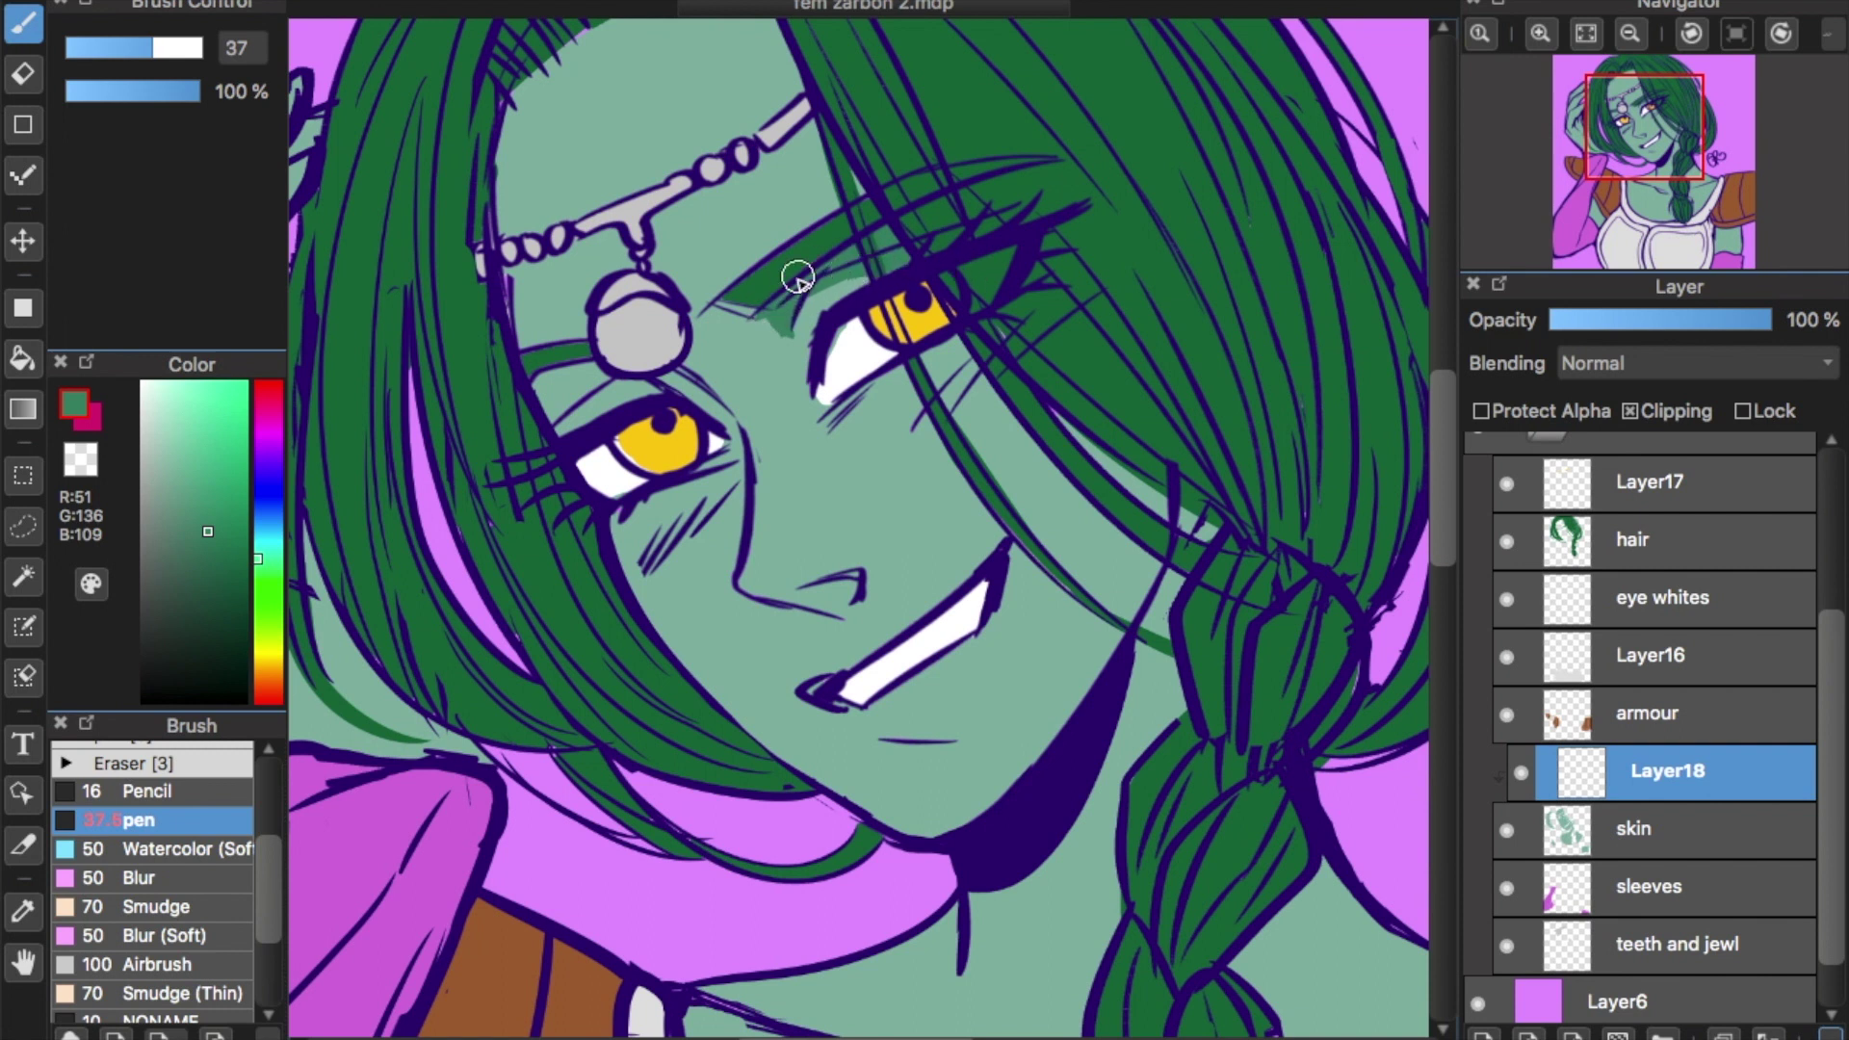
pyautogui.scroll(2, 1436, 441)
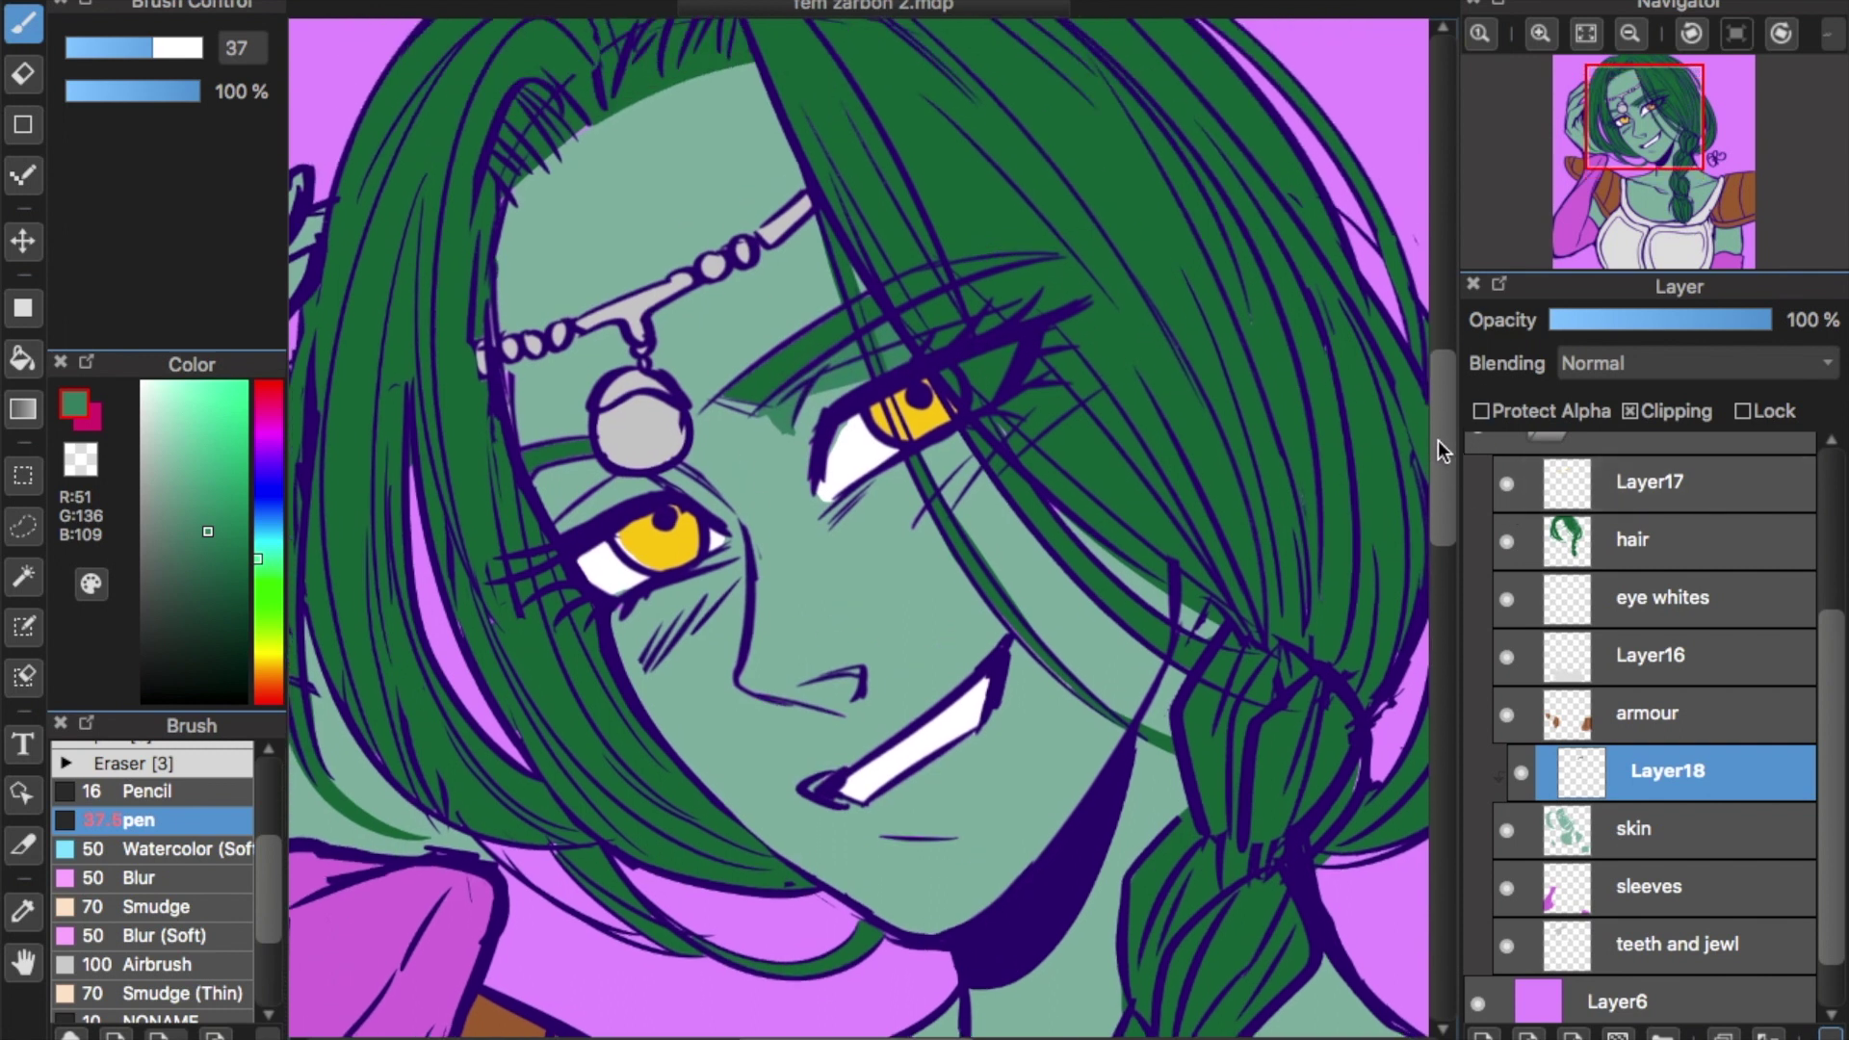
pyautogui.moveTo(760, 54); pyautogui.dragTo(828, 308)
pyautogui.hotkey('ctrl', 'z')
pyautogui.moveTo(804, 208); pyautogui.dragTo(1064, 799)
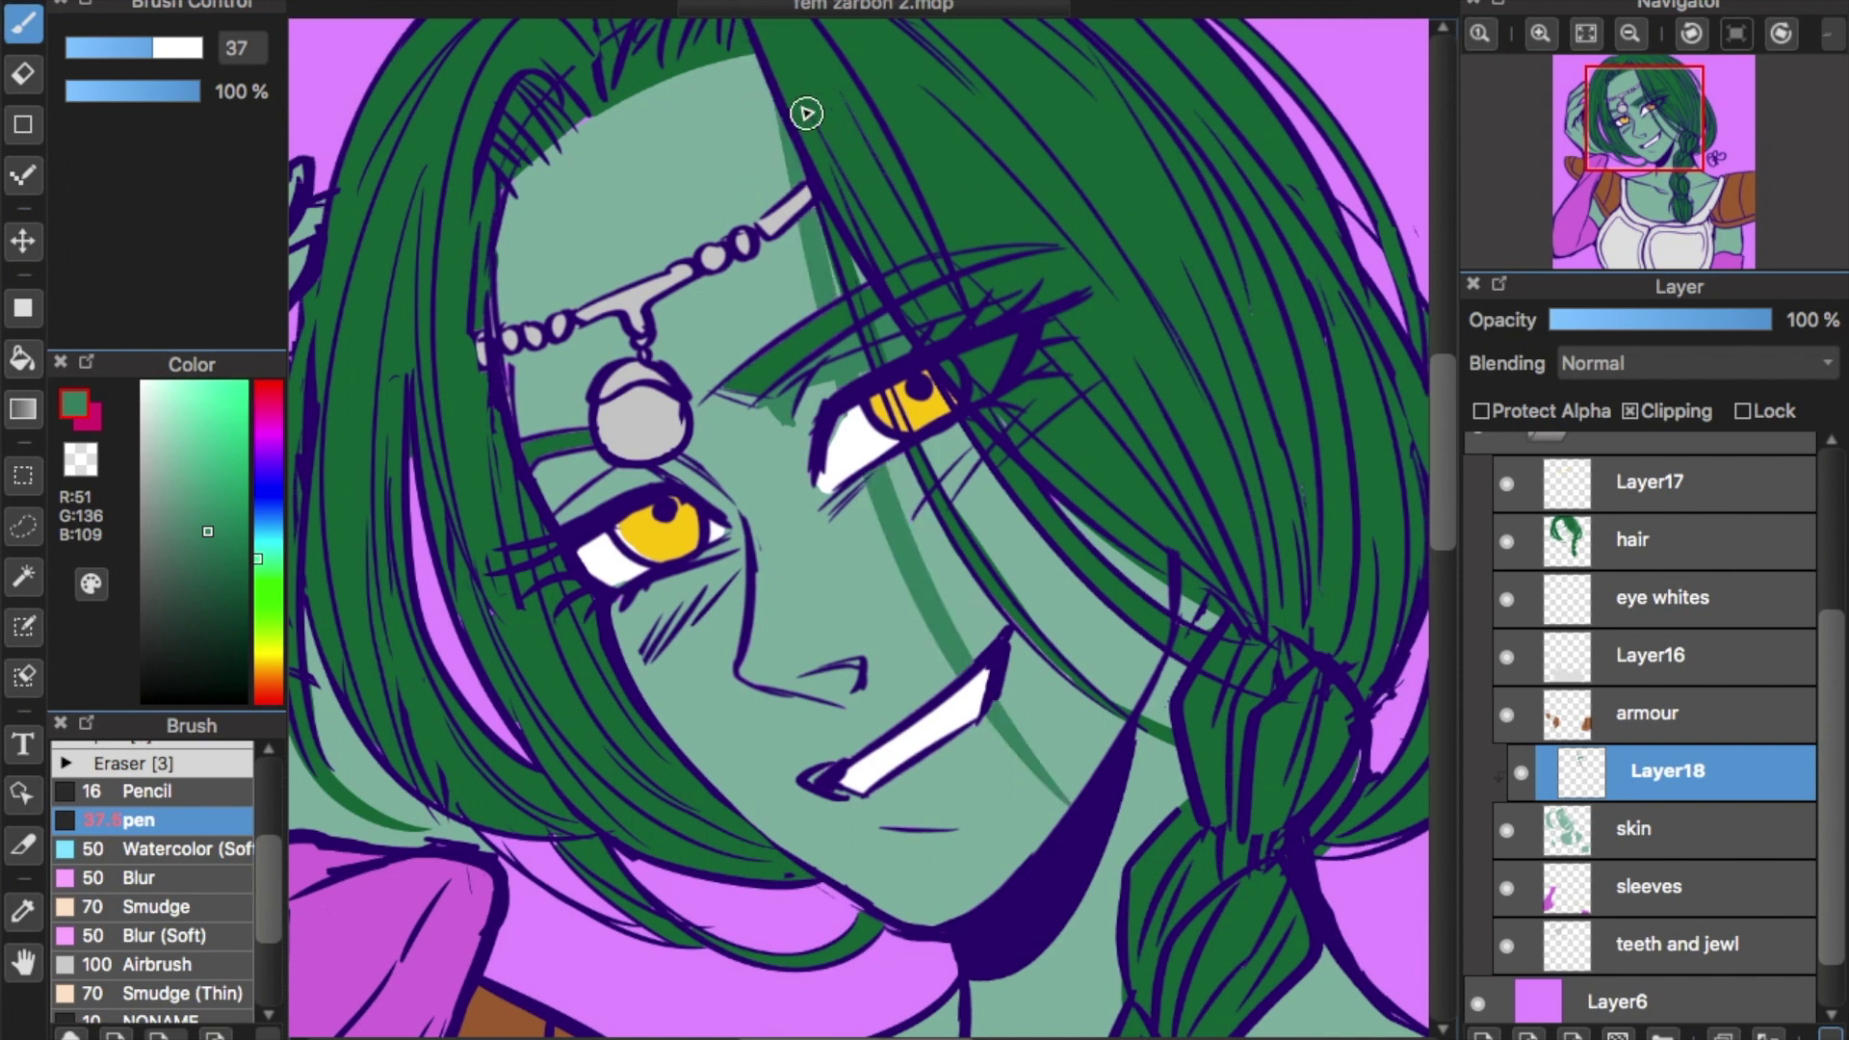
pyautogui.hotkey('ctrl', 'z')
pyautogui.hotkey('ctrl', 'y')
pyautogui.hotkey('ctrl', 'z')
# Paint a thin cast shadow along the loose hair strand across the face and shade the cheek beneath the fringe.
pyautogui.moveTo(814, 217); pyautogui.dragTo(1165, 761)
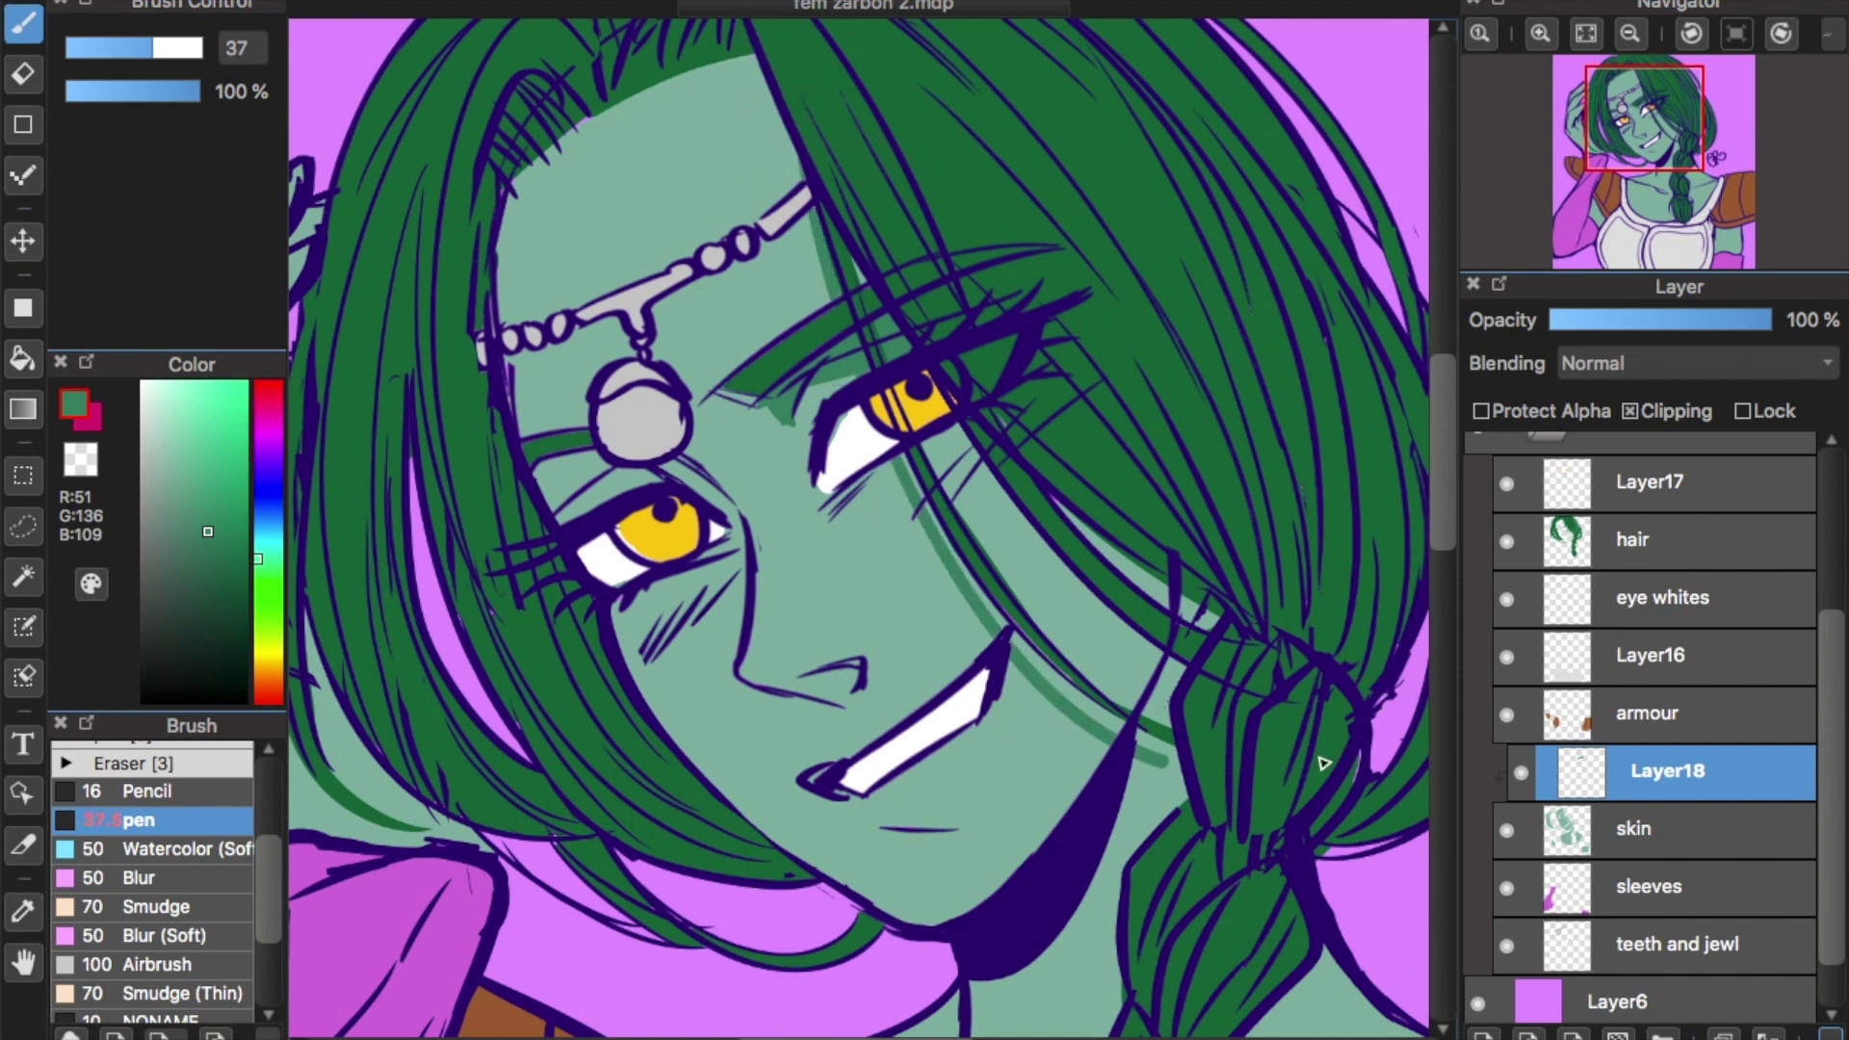
pyautogui.moveTo(905, 333); pyautogui.dragTo(1069, 578)
pyautogui.moveTo(872, 339); pyautogui.dragTo(1146, 587)
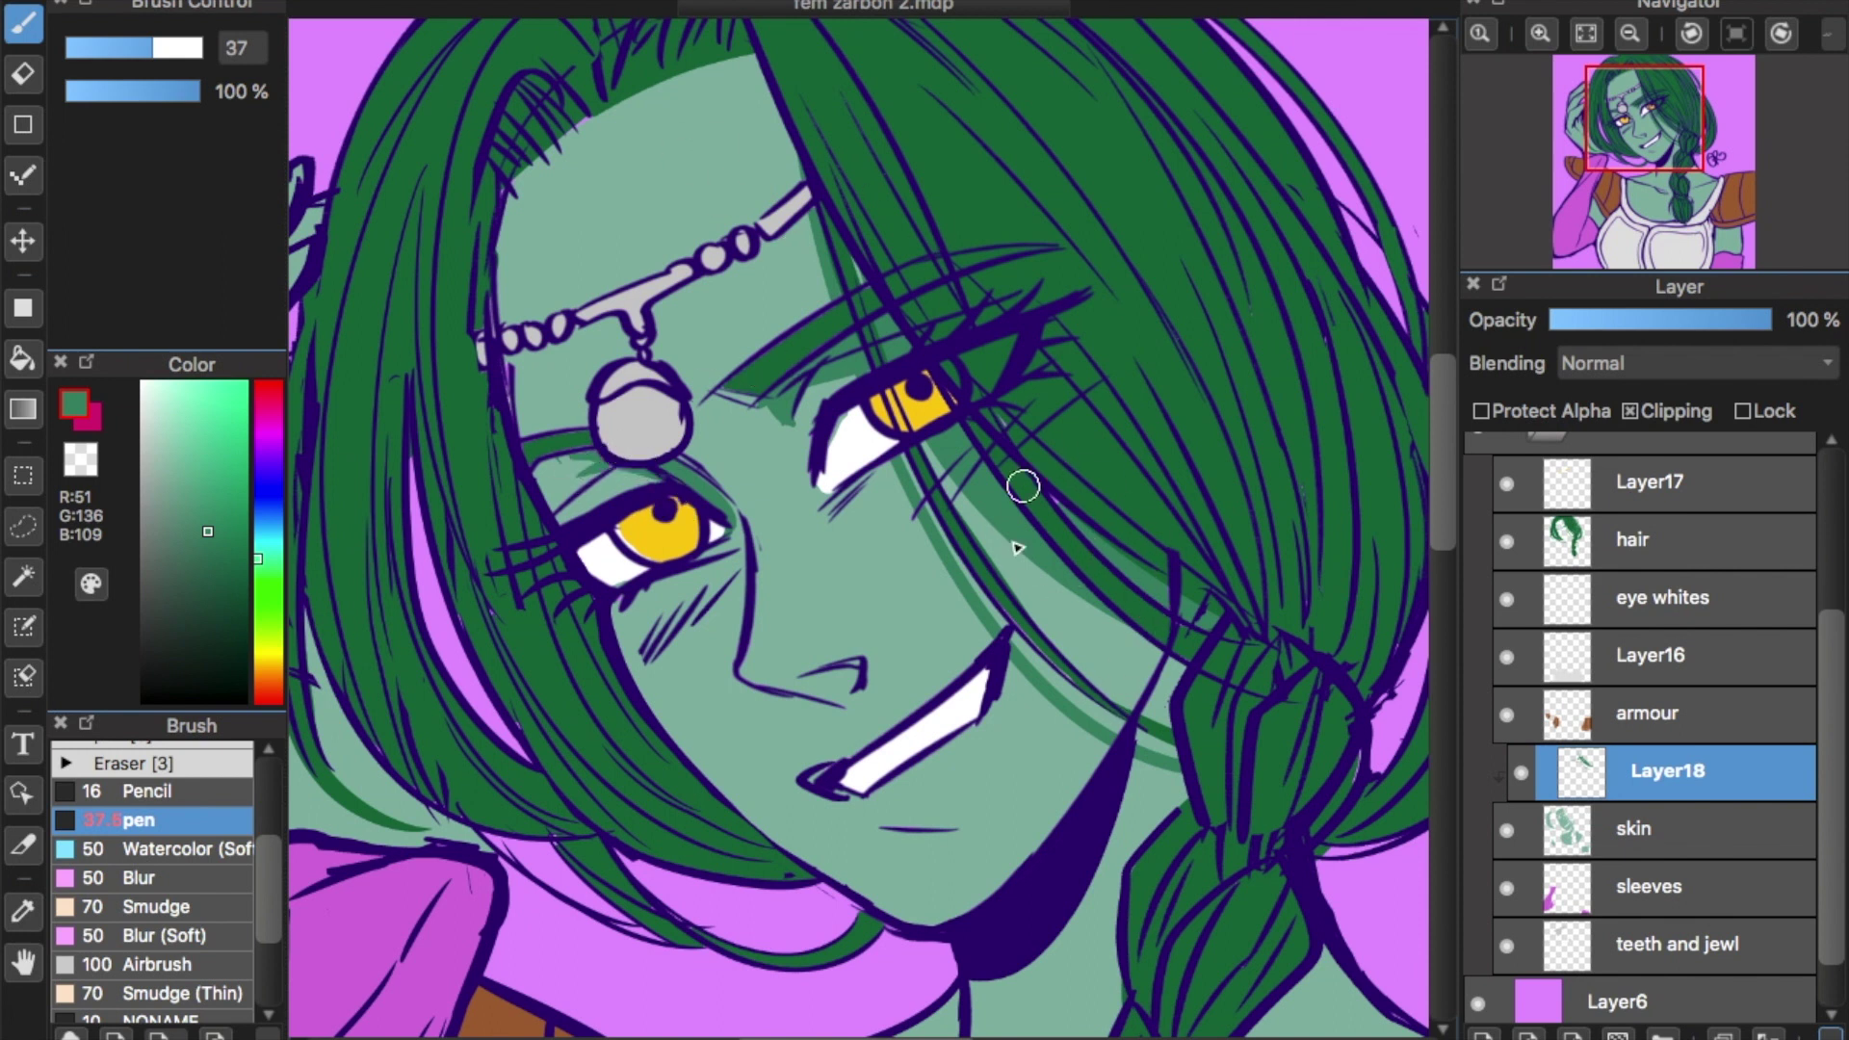
# Shade the eyelid area below the forehead jewel and erase the excess around it.
pyautogui.moveTo(604, 474)
pyautogui.mouseDown()
pyautogui.moveTo(509, 490)
pyautogui.moveTo(547, 485)
pyautogui.moveTo(539, 521)
pyautogui.moveTo(640, 454)
pyautogui.moveTo(571, 477)
pyautogui.moveTo(505, 546)
pyautogui.mouseUp()
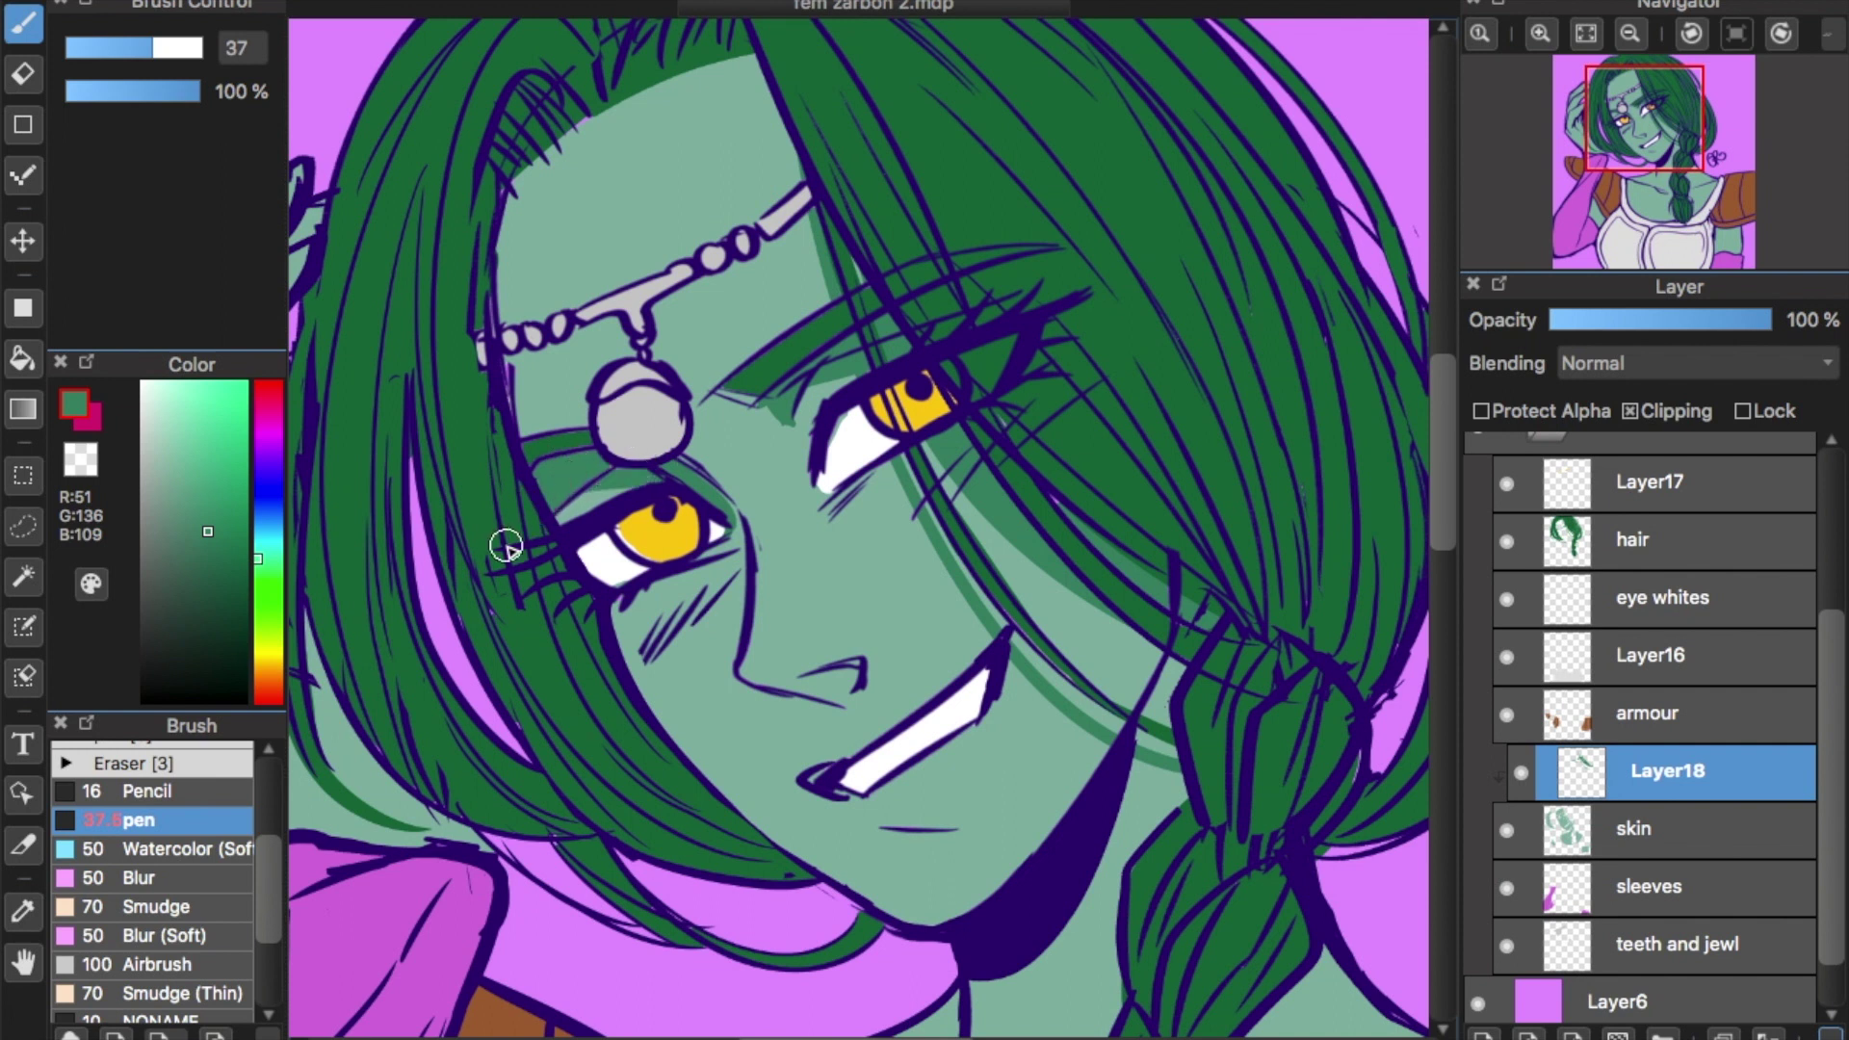
pyautogui.press('e')
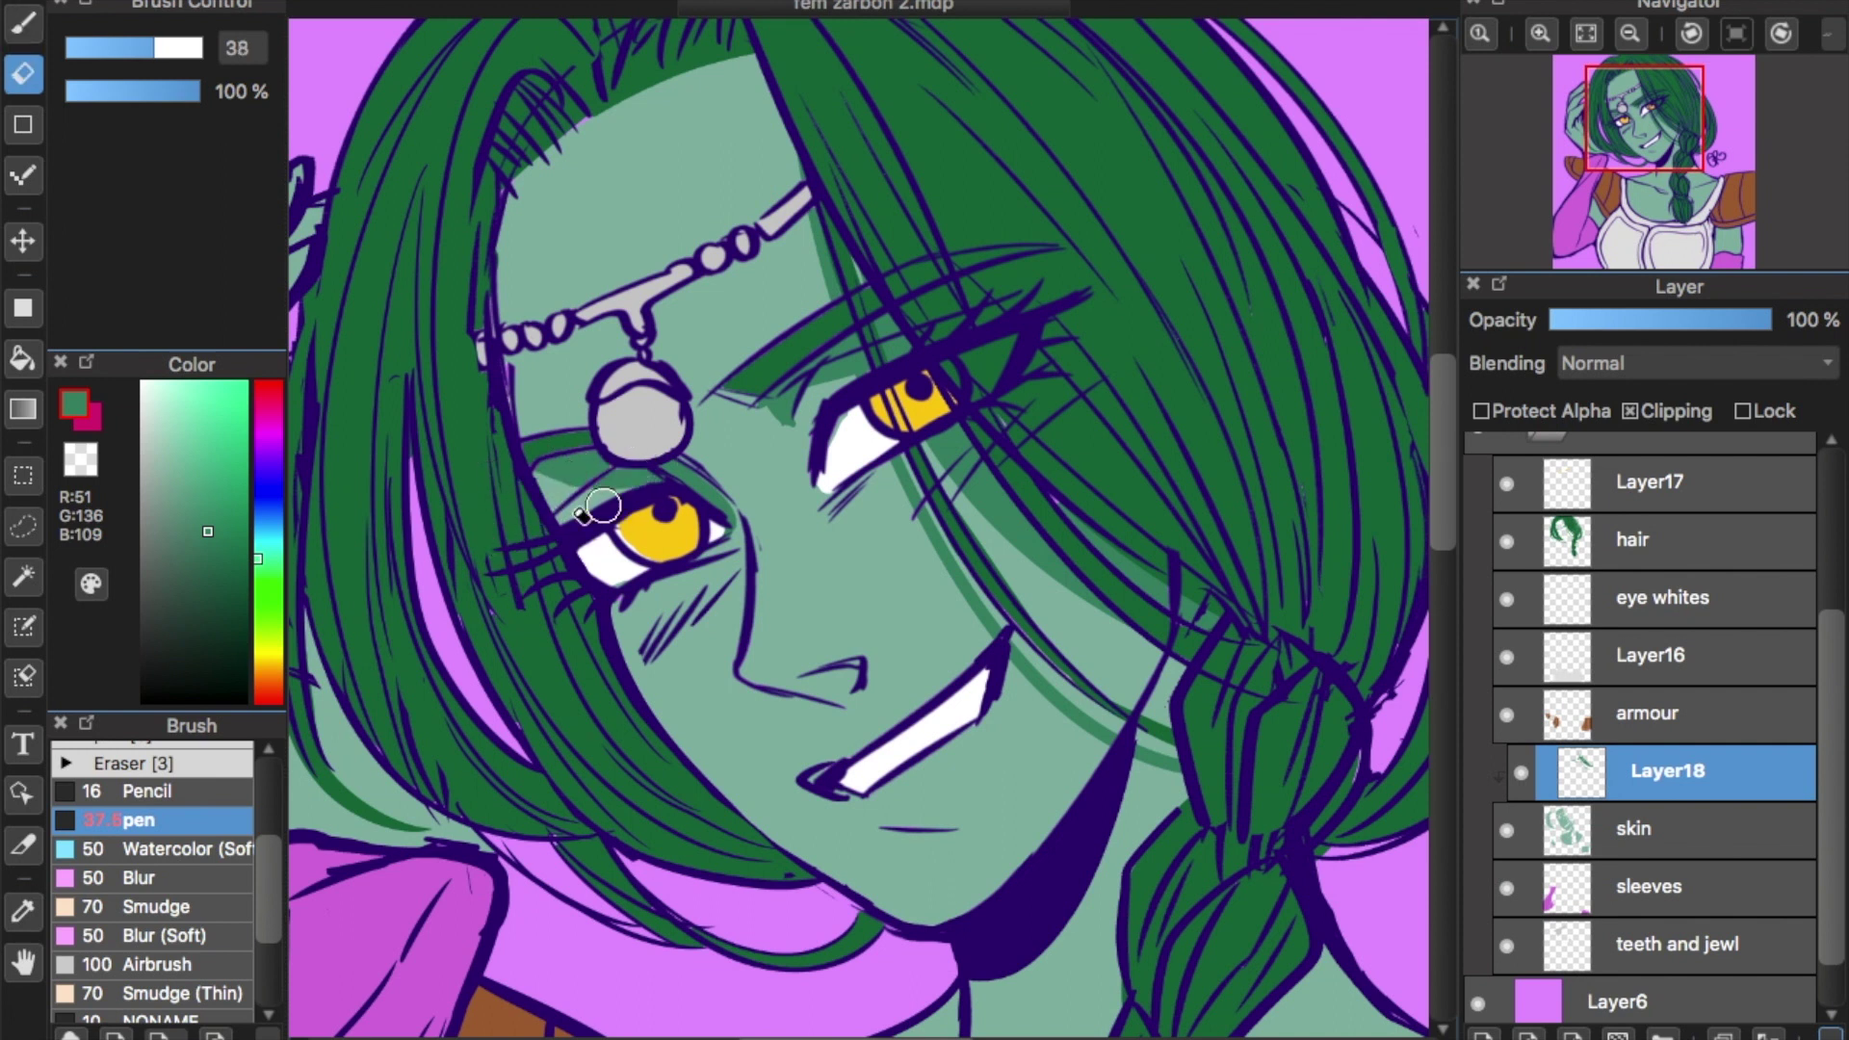
pyautogui.moveTo(637, 497)
pyautogui.mouseDown()
pyautogui.moveTo(577, 486)
pyautogui.moveTo(606, 495)
pyautogui.moveTo(636, 462)
pyautogui.mouseUp()
pyautogui.press('b')
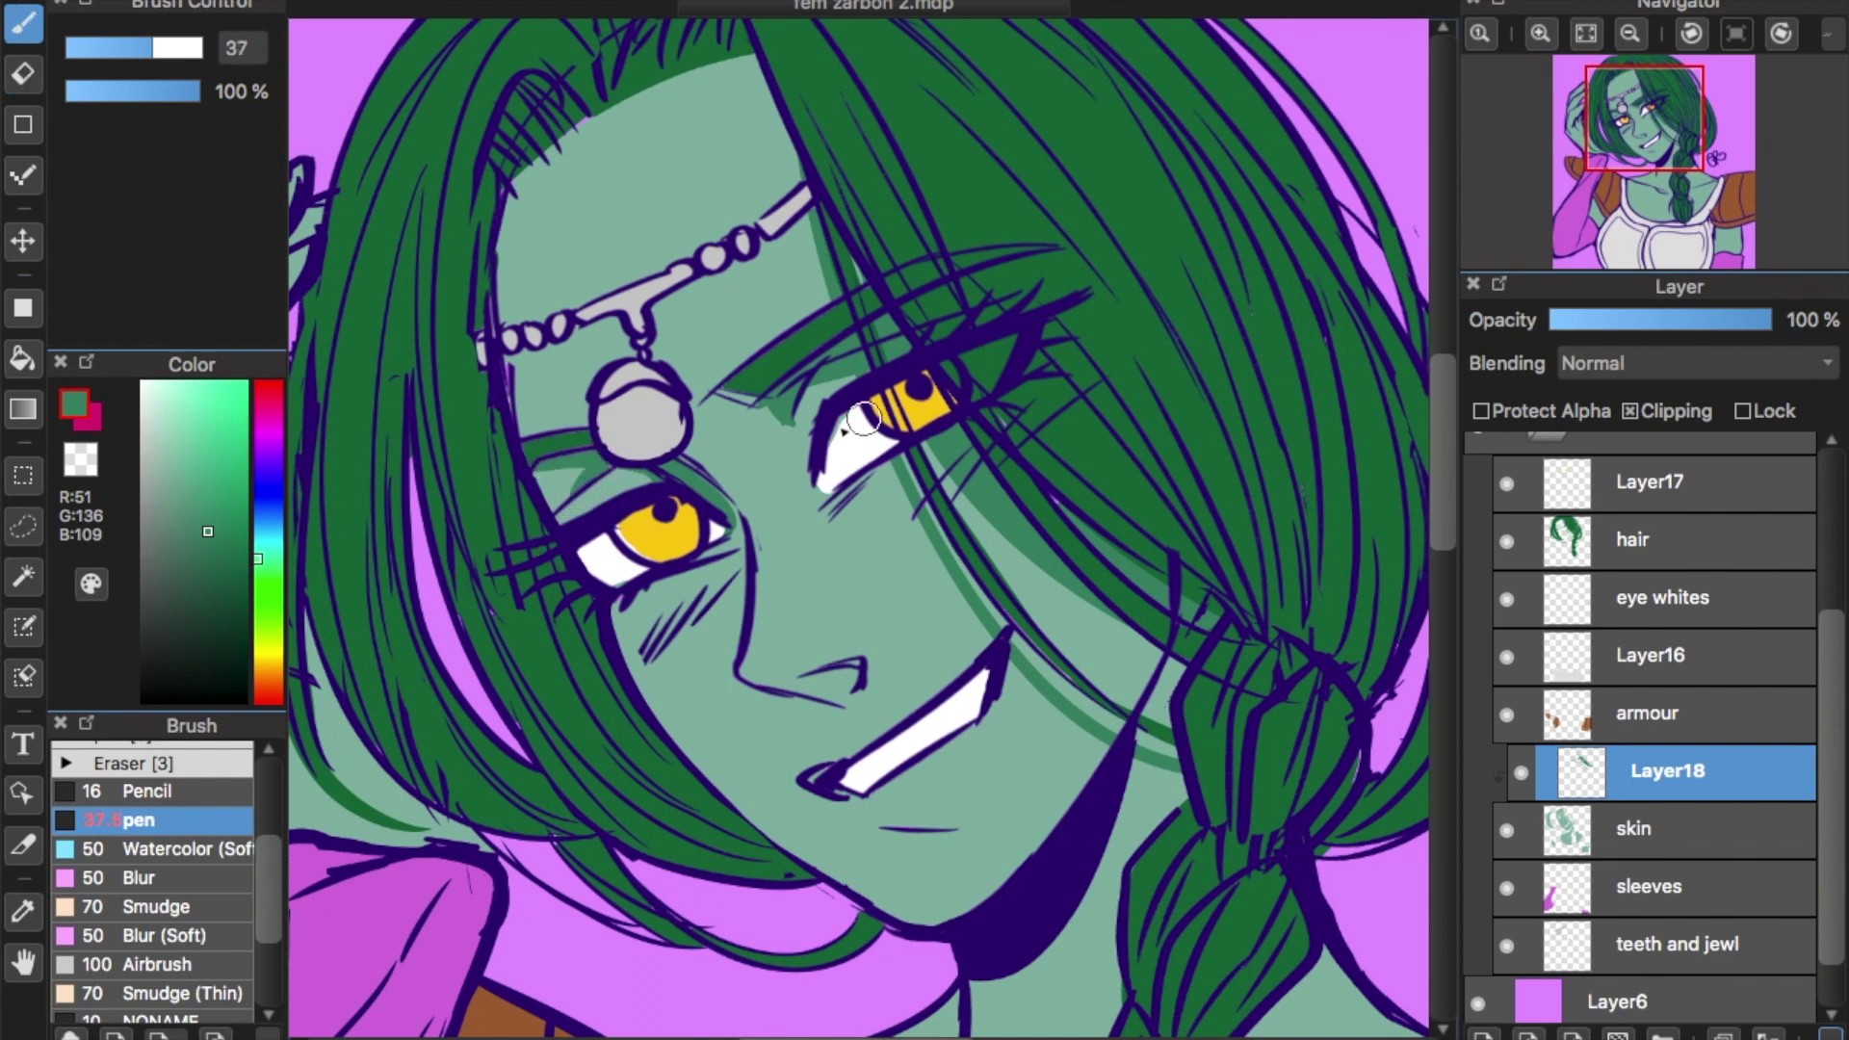
# Shade the side and underside of the nose, undoing the unwanted strokes.
pyautogui.moveTo(1440, 470); pyautogui.dragTo(1447, 504)
pyautogui.hotkey('ctrl', 'z')
pyautogui.hotkey('ctrl', 'z')
pyautogui.hotkey('ctrl', 'z')
pyautogui.moveTo(789, 513)
pyautogui.mouseDown()
pyautogui.moveTo(847, 464)
pyautogui.moveTo(863, 527)
pyautogui.moveTo(795, 513)
pyautogui.moveTo(837, 521)
pyautogui.moveTo(847, 492)
pyautogui.moveTo(788, 517)
pyautogui.moveTo(863, 525)
pyautogui.mouseUp()
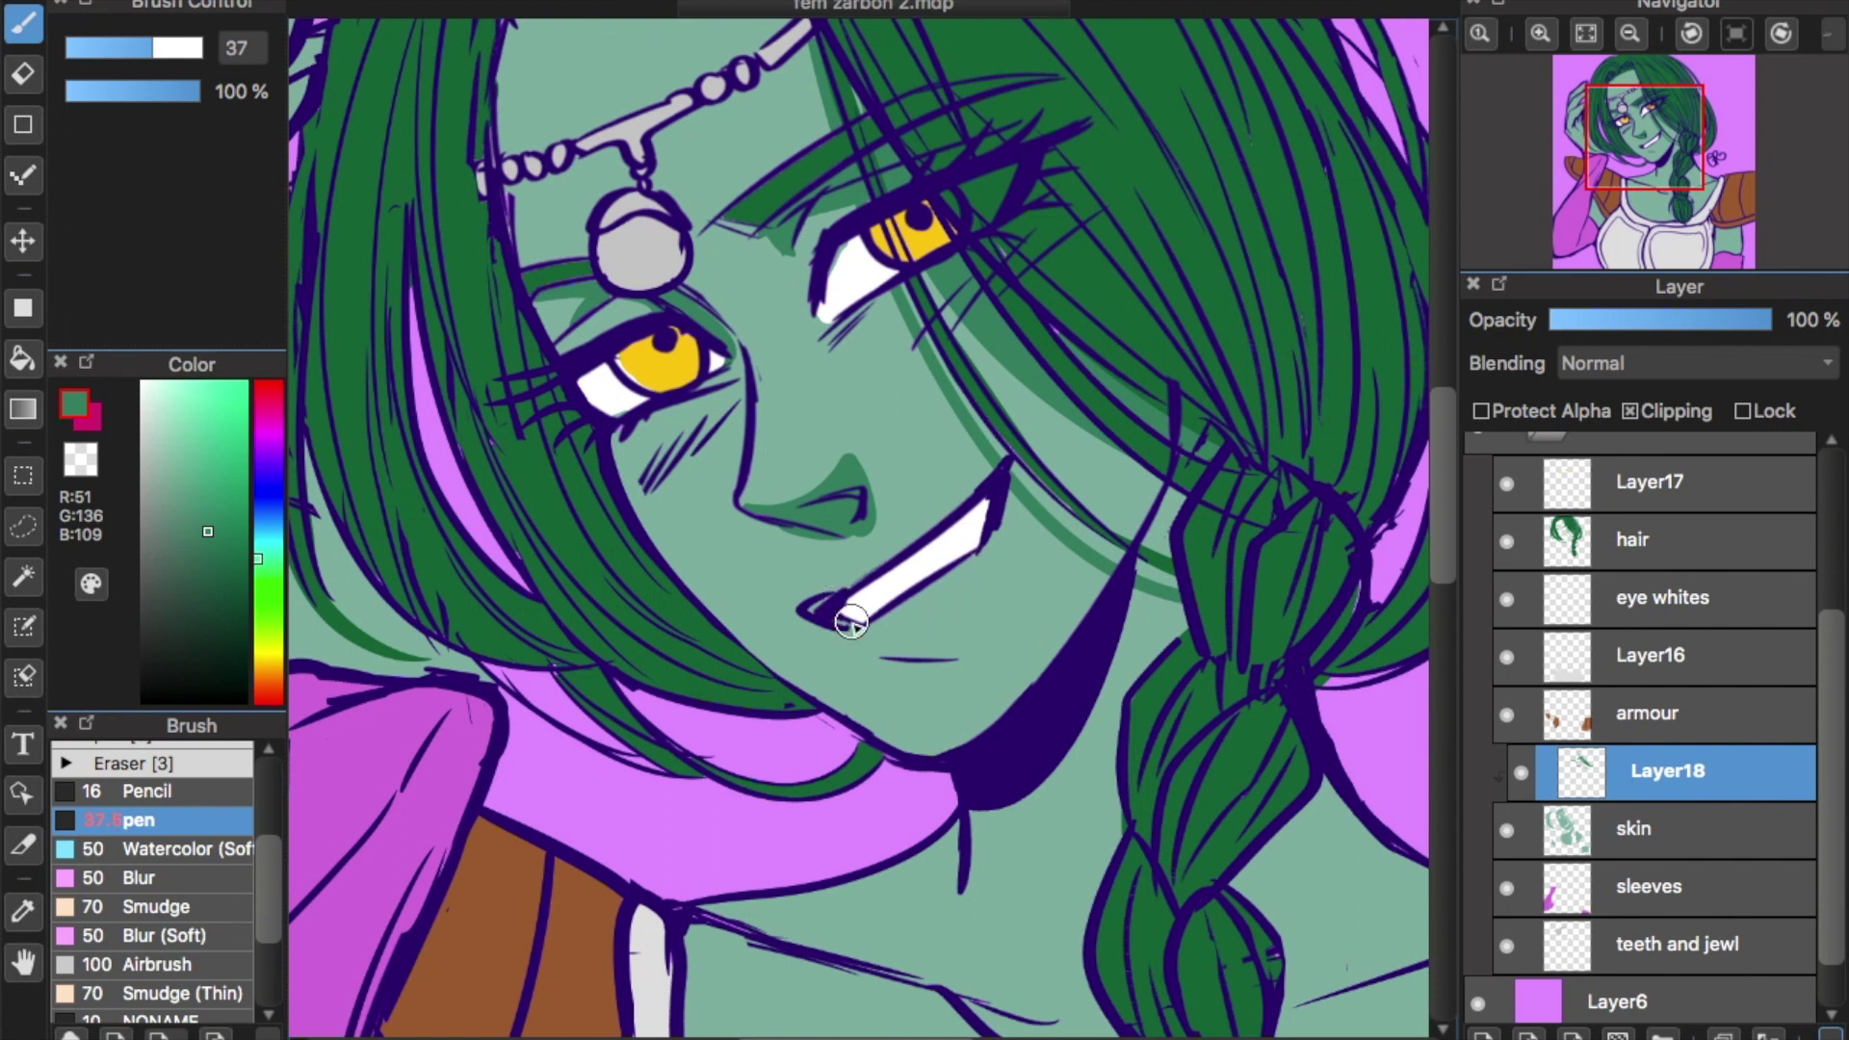
# Shade the upper lip along the top edge of the teeth, redoing the first stroke.
pyautogui.moveTo(851, 622)
pyautogui.mouseDown()
pyautogui.moveTo(913, 613)
pyautogui.moveTo(989, 523)
pyautogui.mouseUp()
pyautogui.hotkey('ctrl', 'z')
pyautogui.moveTo(876, 539)
pyautogui.mouseDown()
pyautogui.moveTo(835, 594)
pyautogui.moveTo(988, 478)
pyautogui.mouseUp()
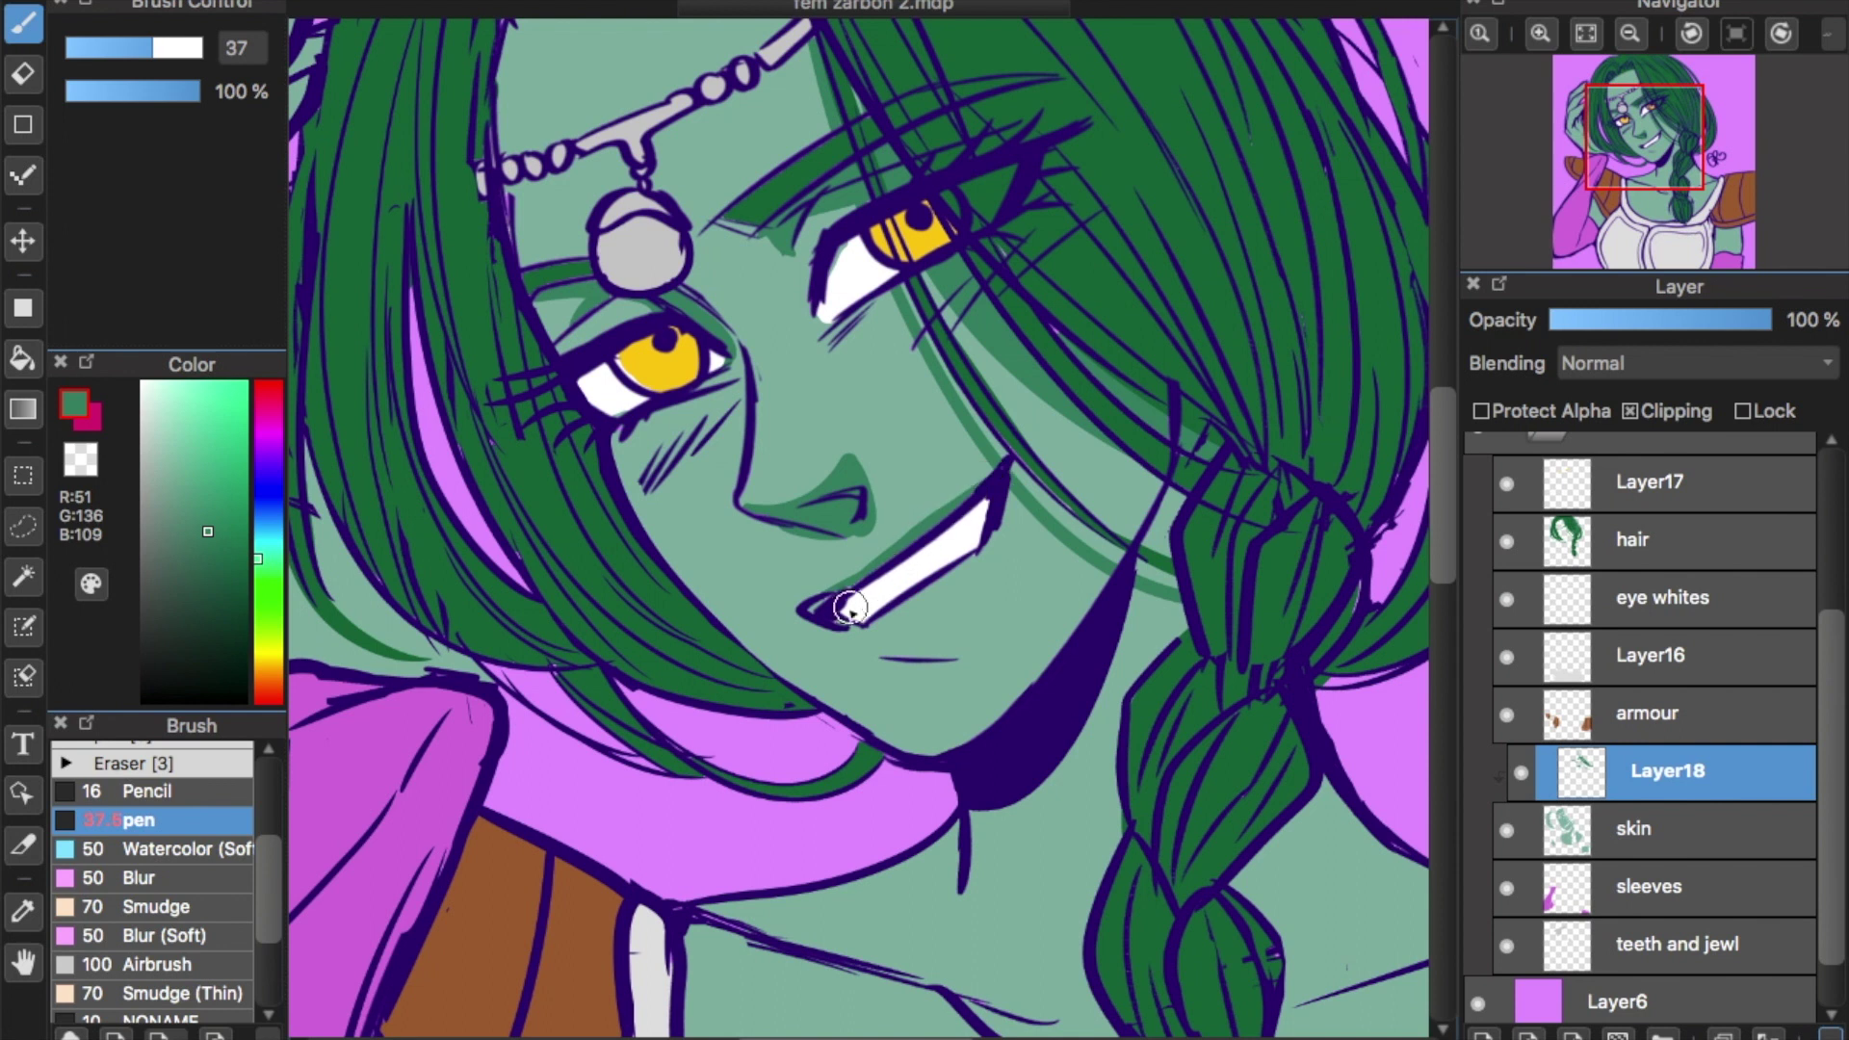
pyautogui.moveTo(833, 616); pyautogui.dragTo(857, 601)
# Switch to the Airbrush at size 259 and undo the test shading below the mouth.
pyautogui.click(241, 933)
pyautogui.click(198, 54)
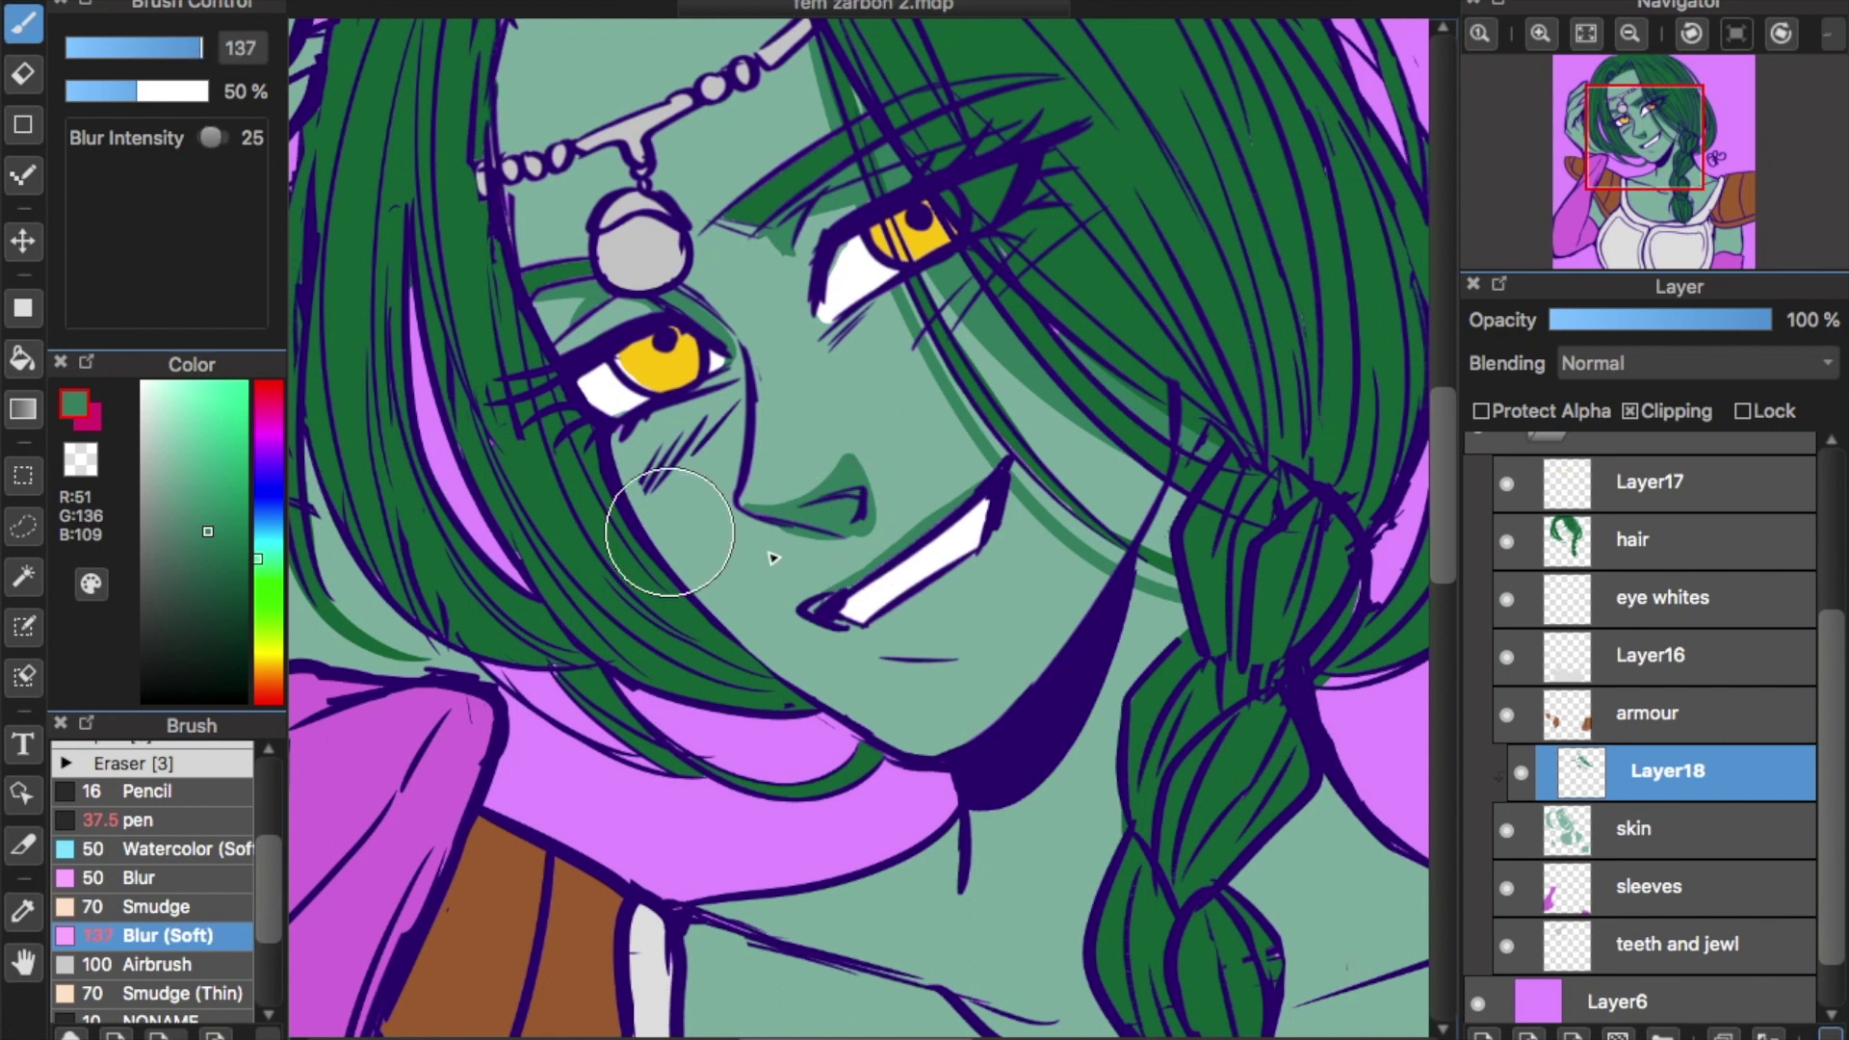
pyautogui.moveTo(959, 575)
pyautogui.mouseDown()
pyautogui.moveTo(854, 606)
pyautogui.moveTo(977, 569)
pyautogui.moveTo(957, 566)
pyautogui.mouseUp()
pyautogui.click(227, 967)
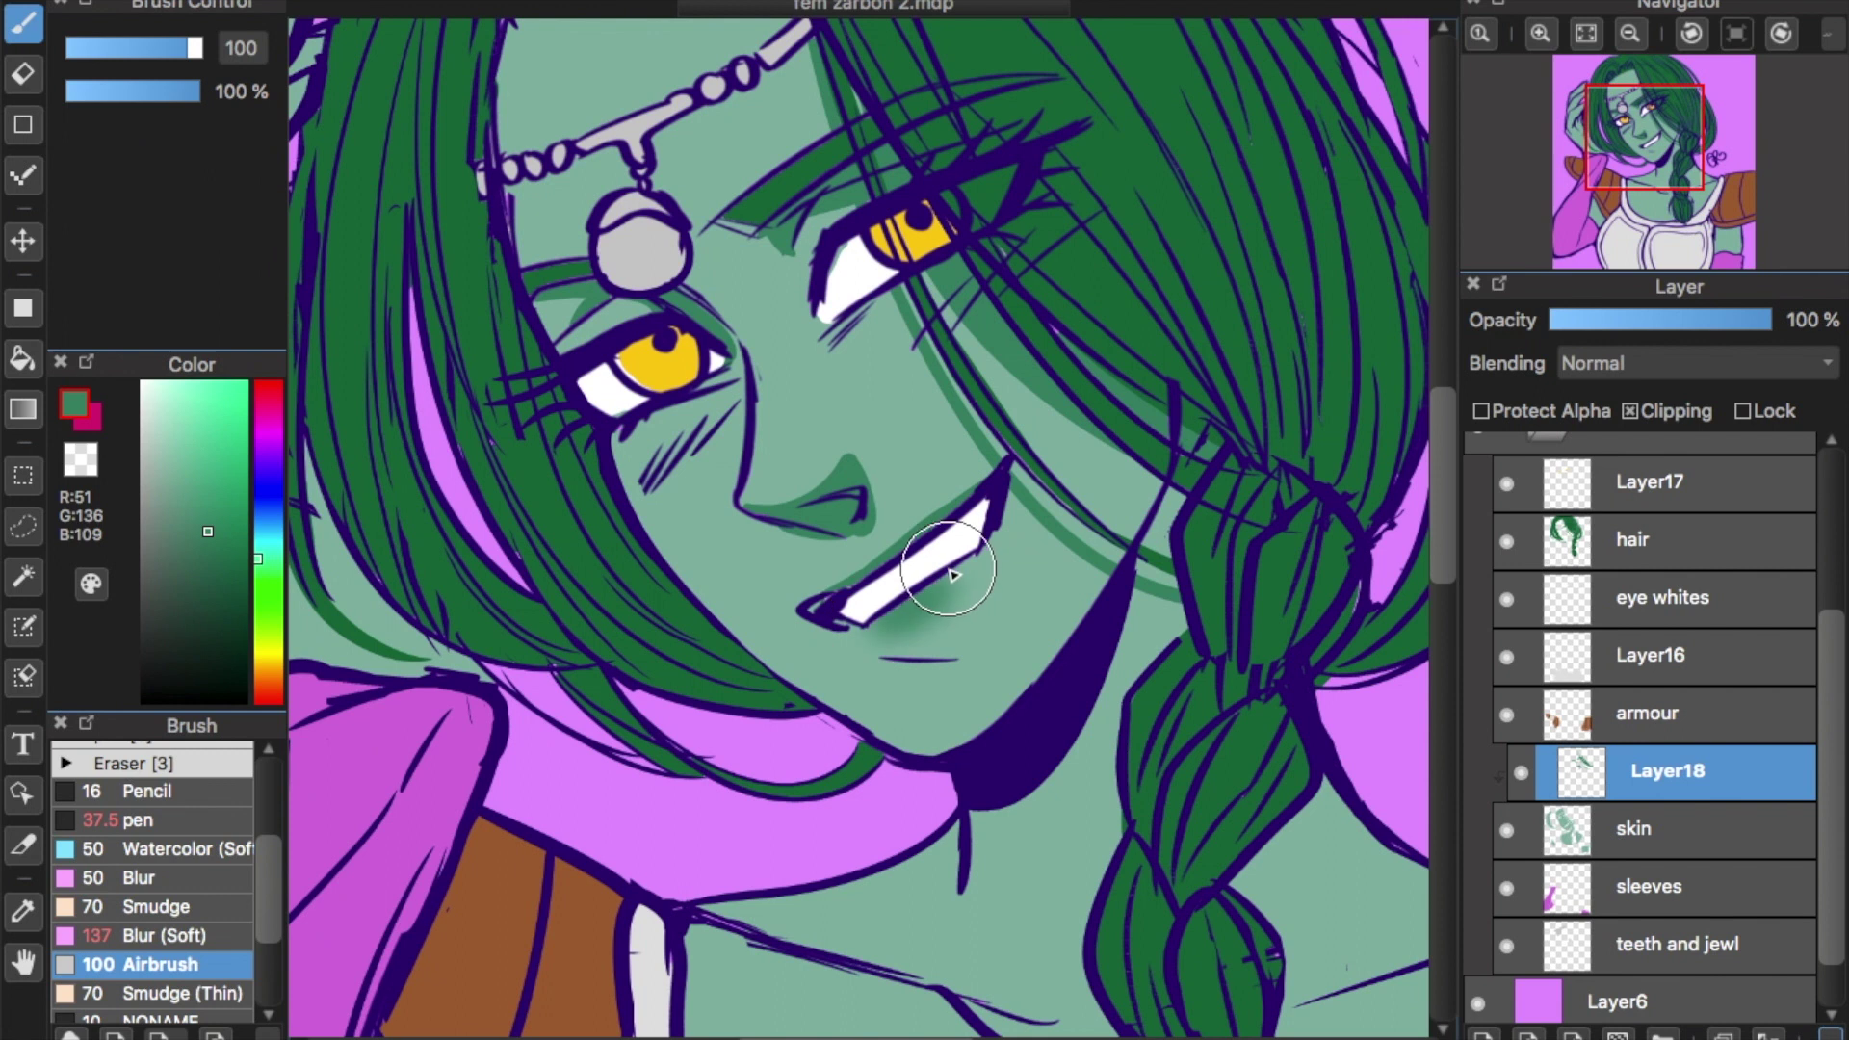
pyautogui.moveTo(183, 58); pyautogui.dragTo(210, 50)
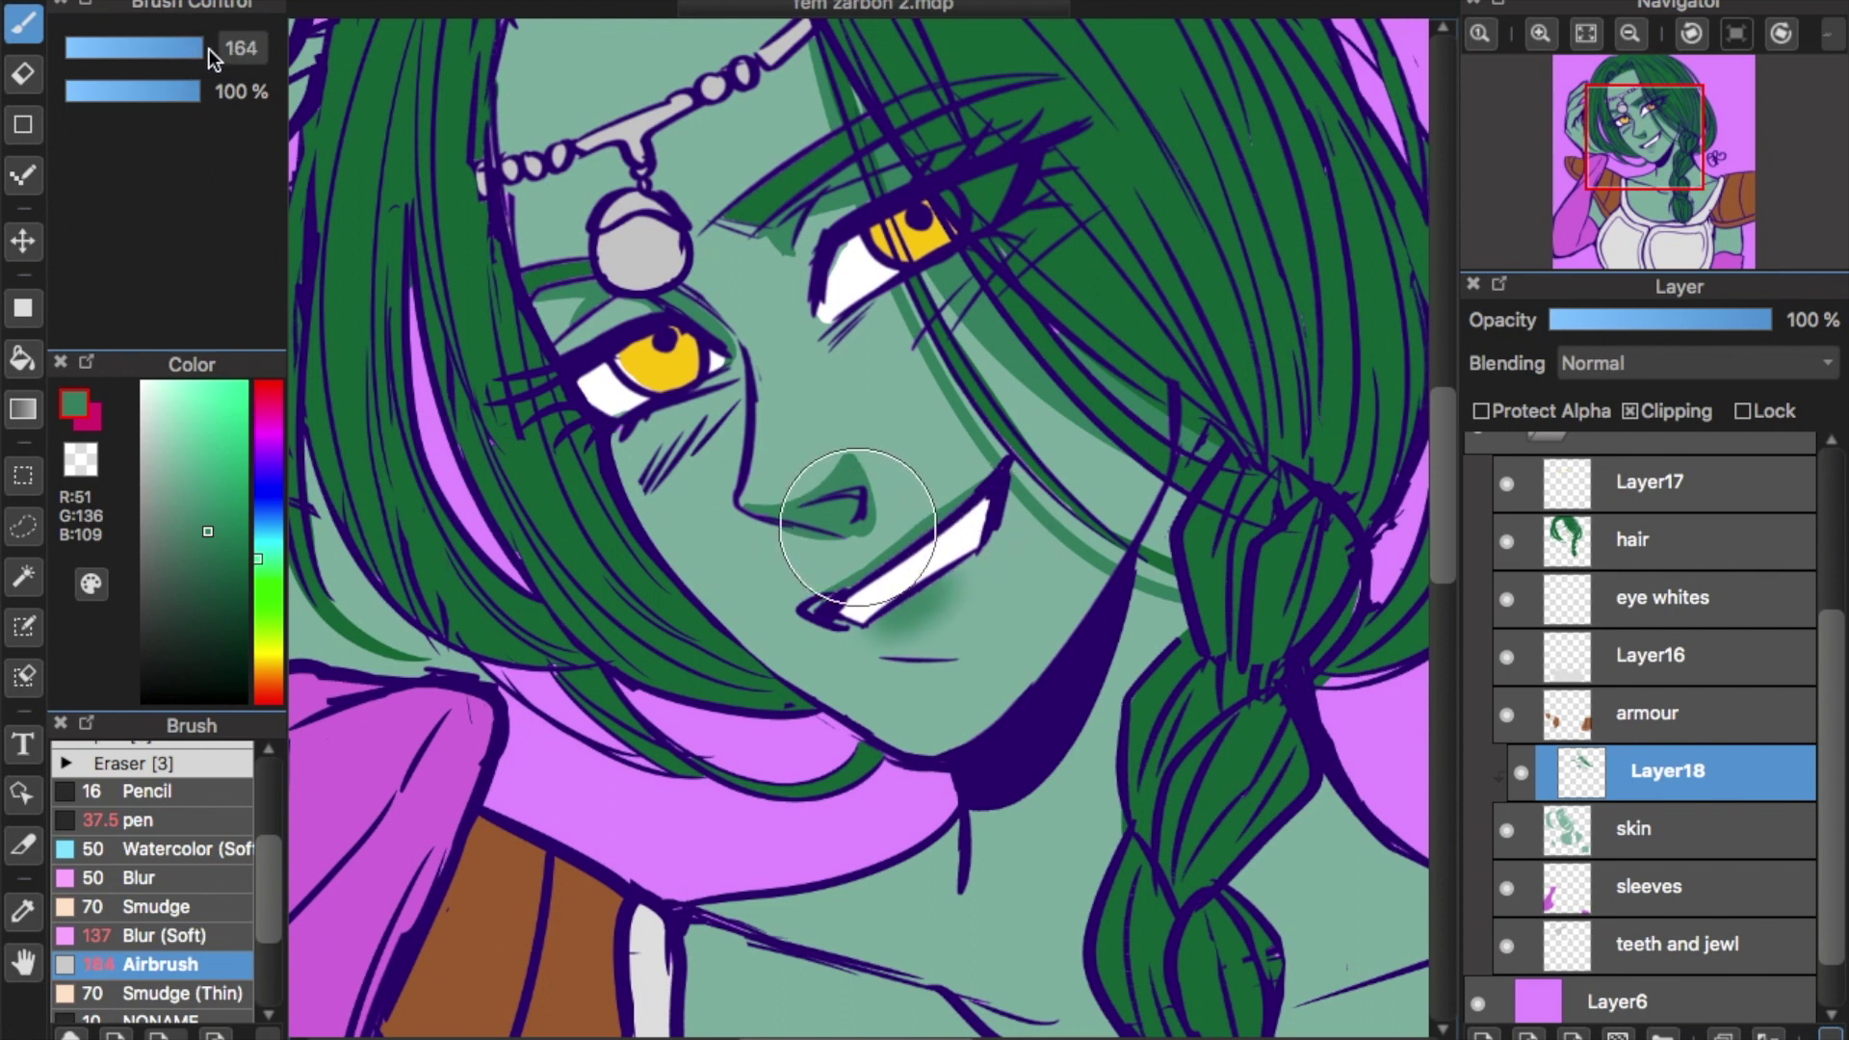
pyautogui.hotkey('ctrl', 'z')
# Add a new layer above the skin shading, airbrush a soft shadow around the mouth and erase it from the teeth and upper lip.
pyautogui.click(1482, 1036)
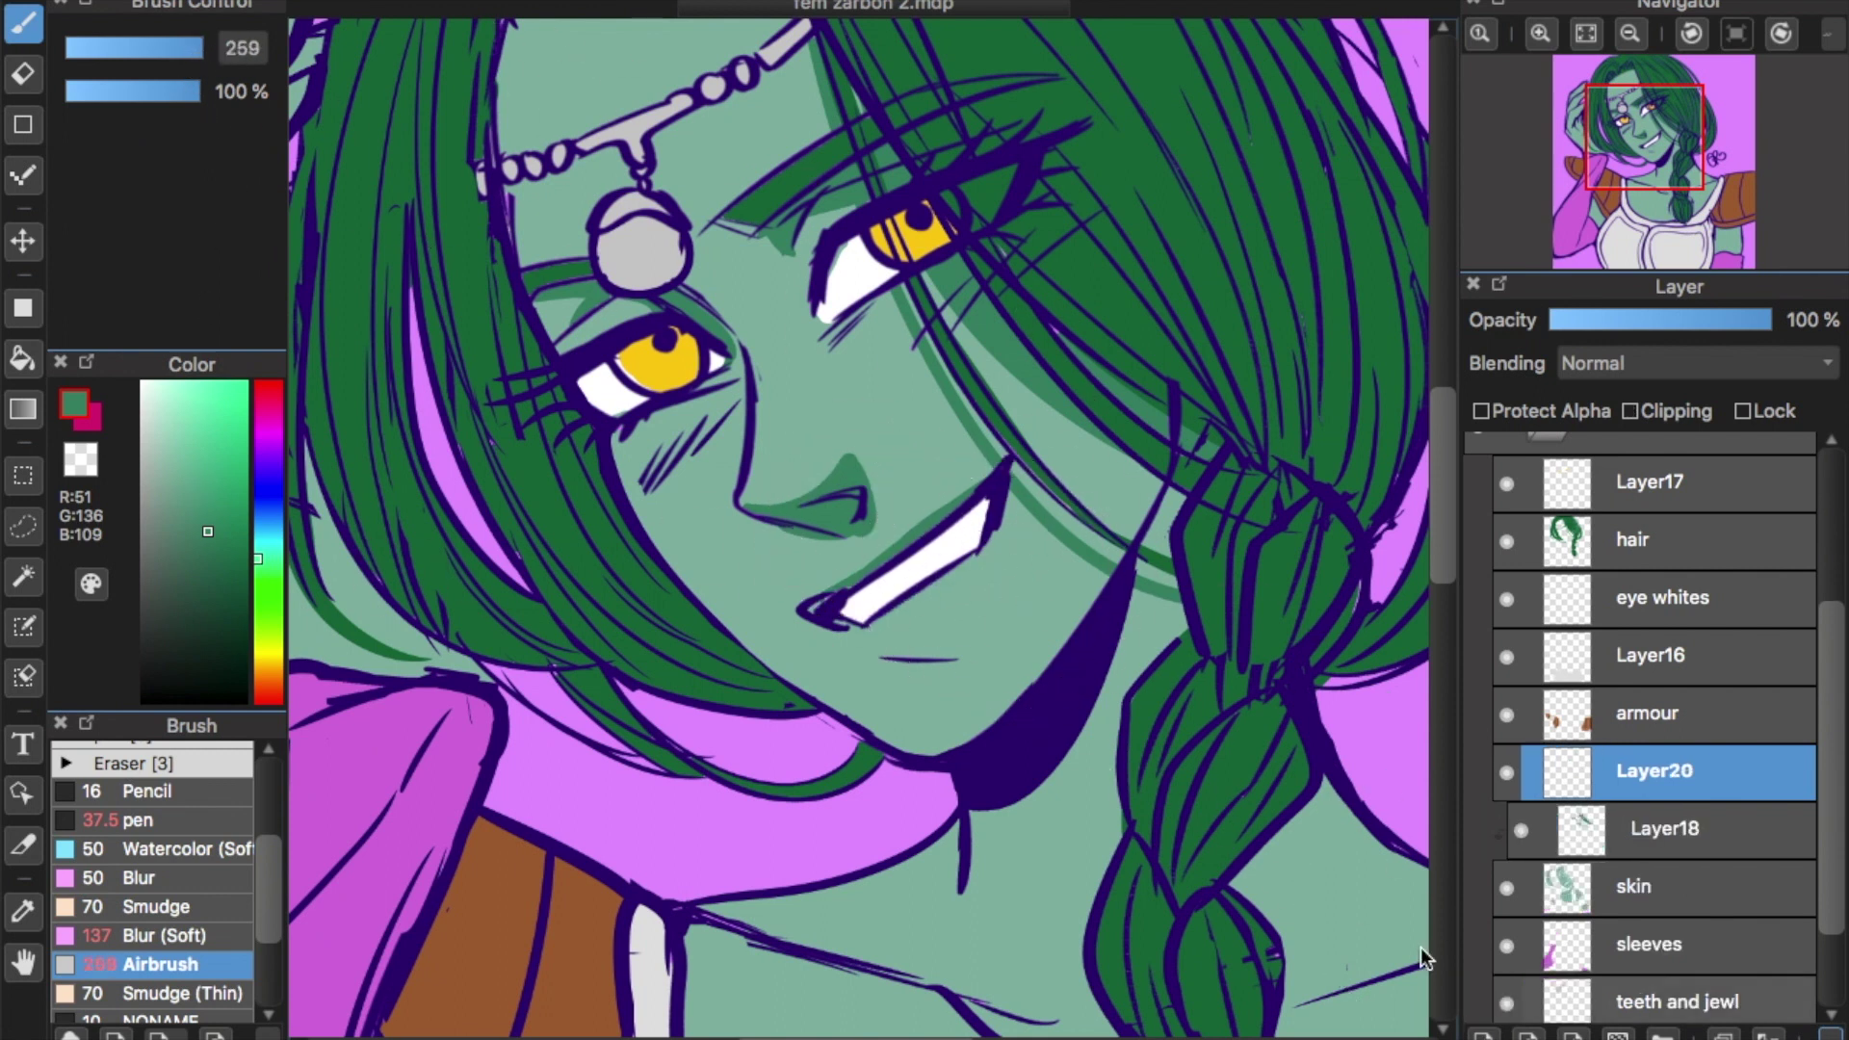
pyautogui.moveTo(887, 578)
pyautogui.mouseDown()
pyautogui.moveTo(928, 598)
pyautogui.moveTo(922, 556)
pyautogui.moveTo(886, 578)
pyautogui.moveTo(949, 557)
pyautogui.moveTo(895, 553)
pyautogui.moveTo(976, 570)
pyautogui.mouseUp()
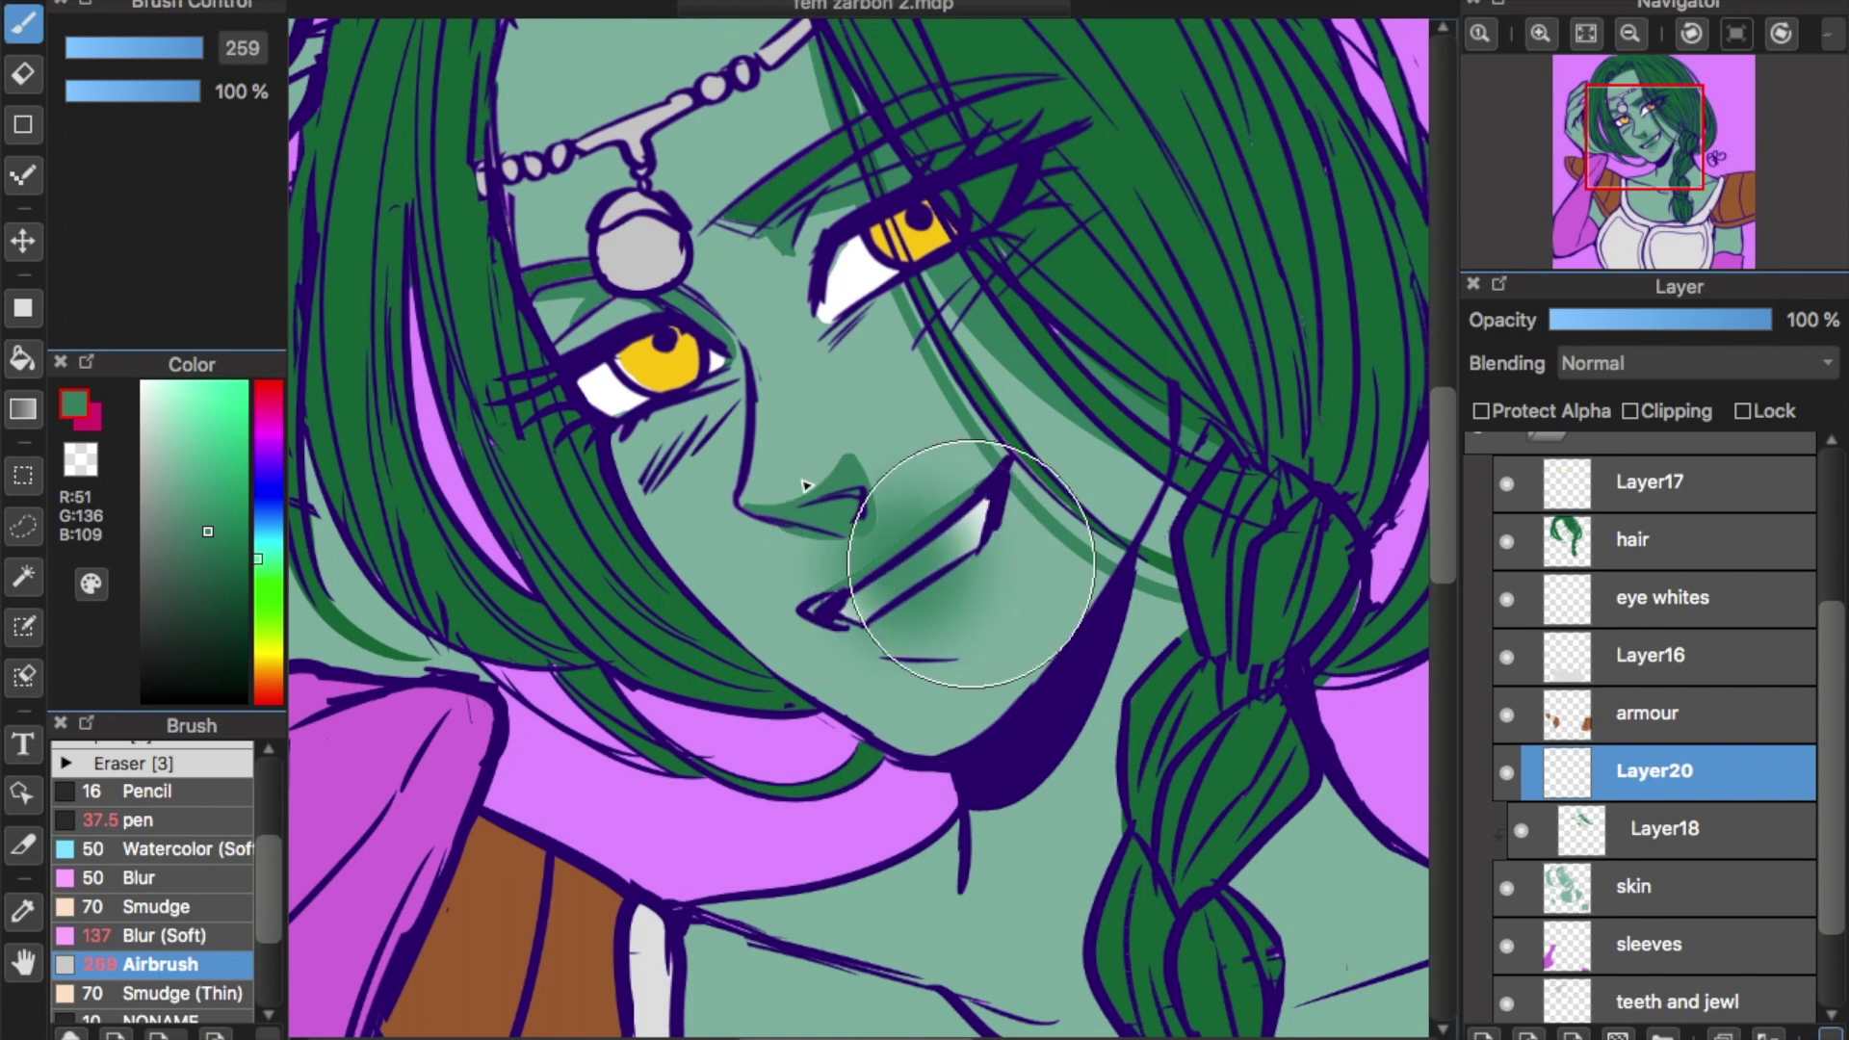
pyautogui.press('e')
pyautogui.moveTo(915, 510)
pyautogui.mouseDown()
pyautogui.moveTo(845, 536)
pyautogui.moveTo(866, 544)
pyautogui.moveTo(798, 584)
pyautogui.moveTo(958, 516)
pyautogui.moveTo(885, 578)
pyautogui.moveTo(1091, 474)
pyautogui.mouseUp()
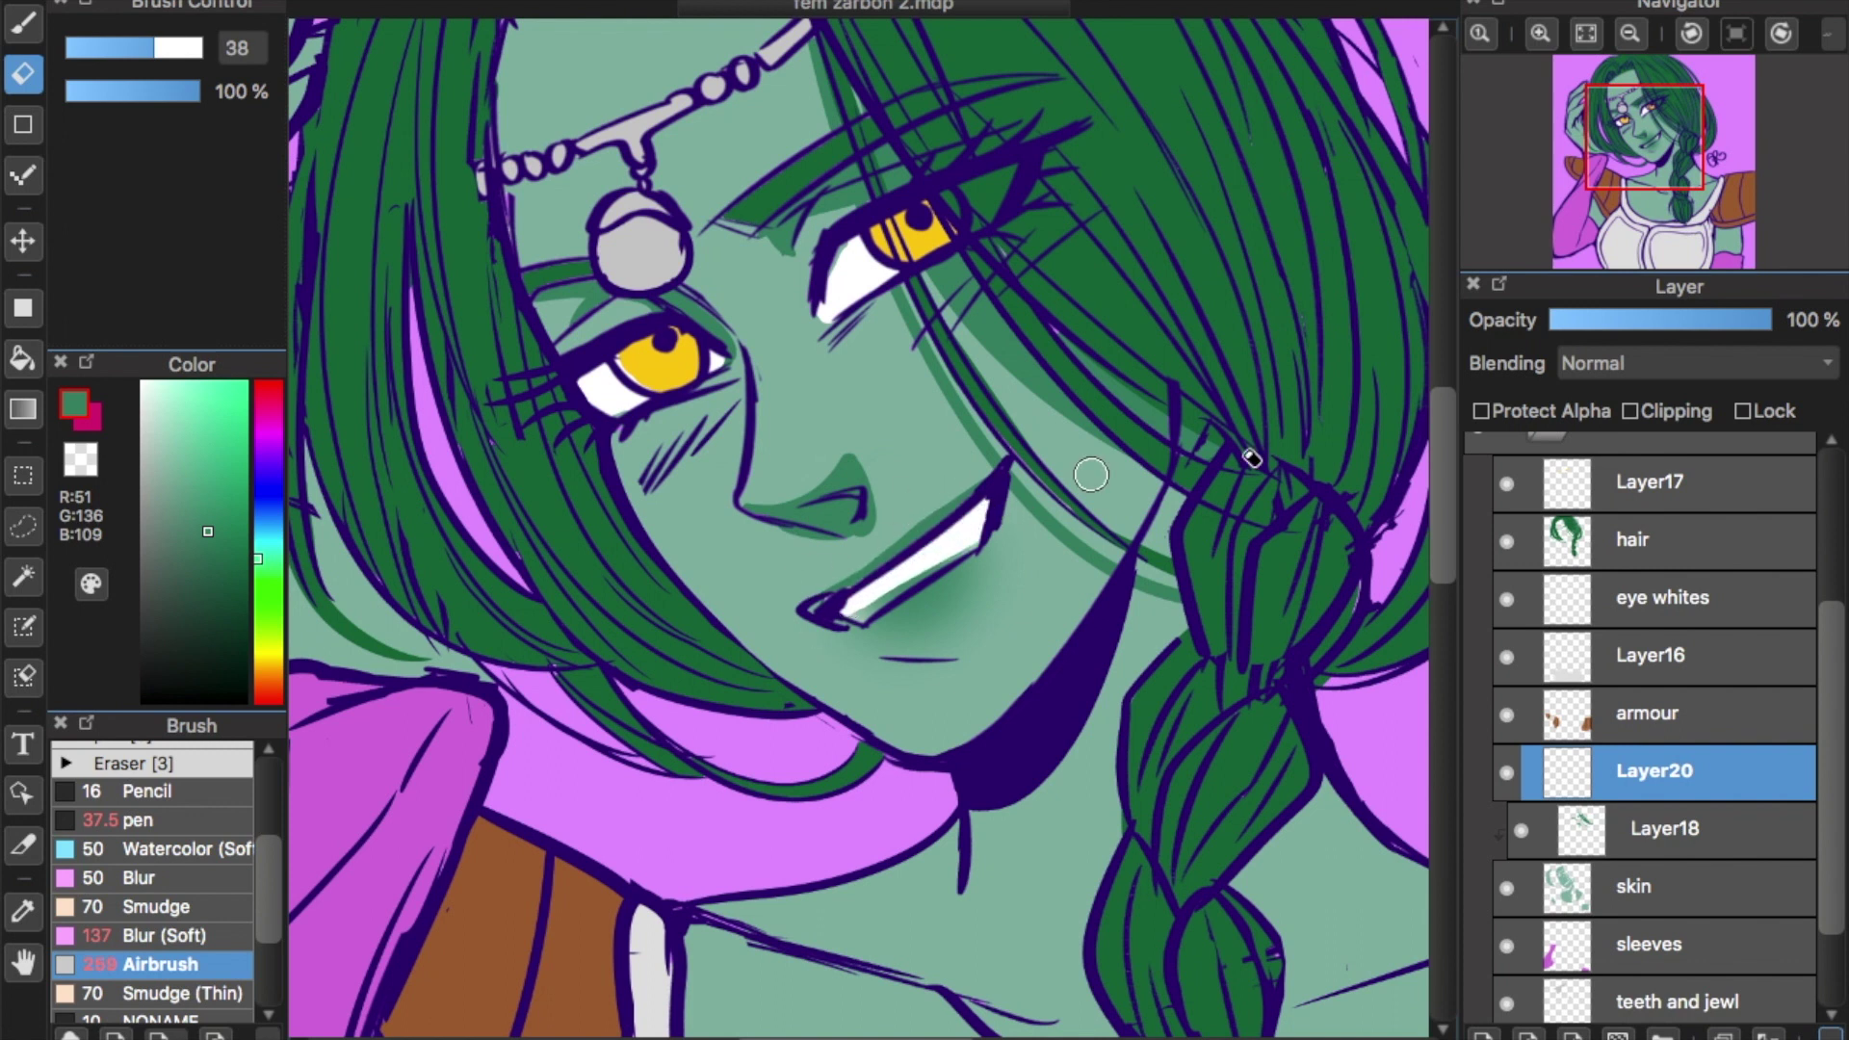
# Clip the new layer to the skin and trim the soft mouth shadow with the eraser into a lower lip shape.
pyautogui.click(1635, 414)
pyautogui.press('b')
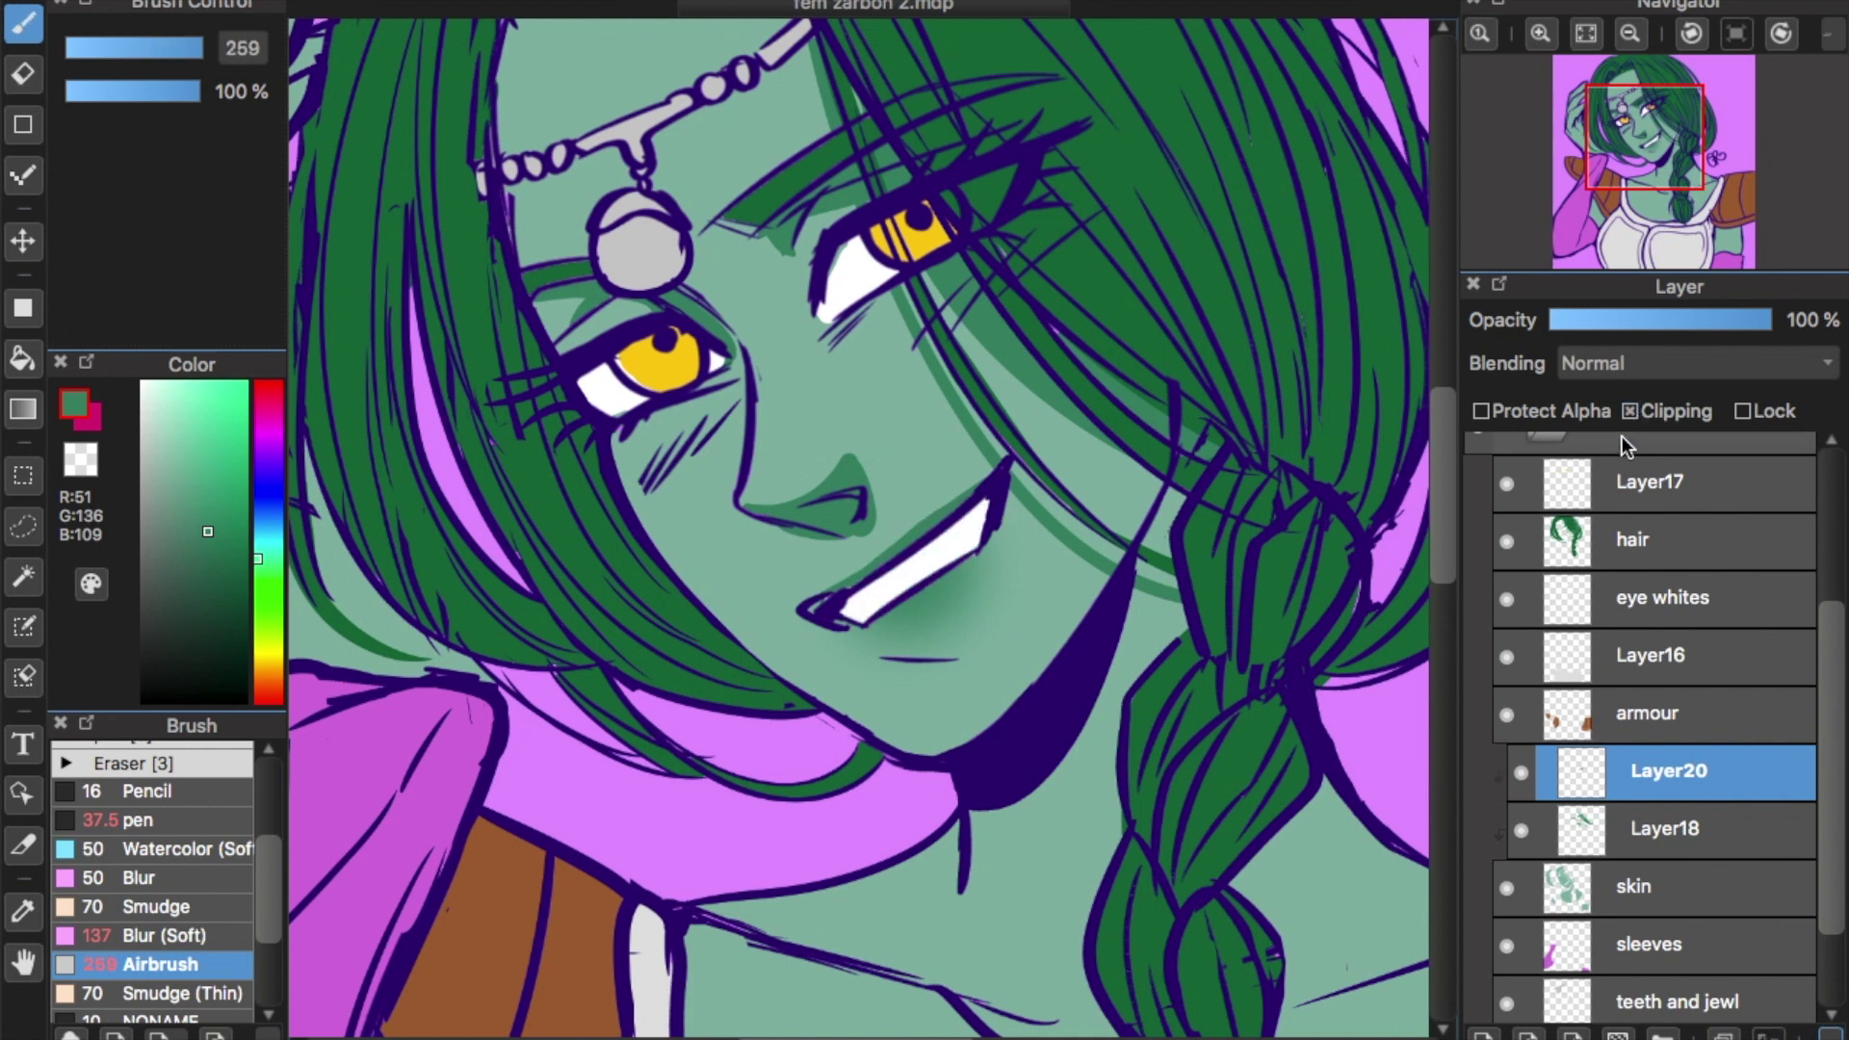
pyautogui.moveTo(1442, 518)
pyautogui.mouseDown()
pyautogui.moveTo(1452, 485)
pyautogui.moveTo(1457, 504)
pyautogui.mouseUp()
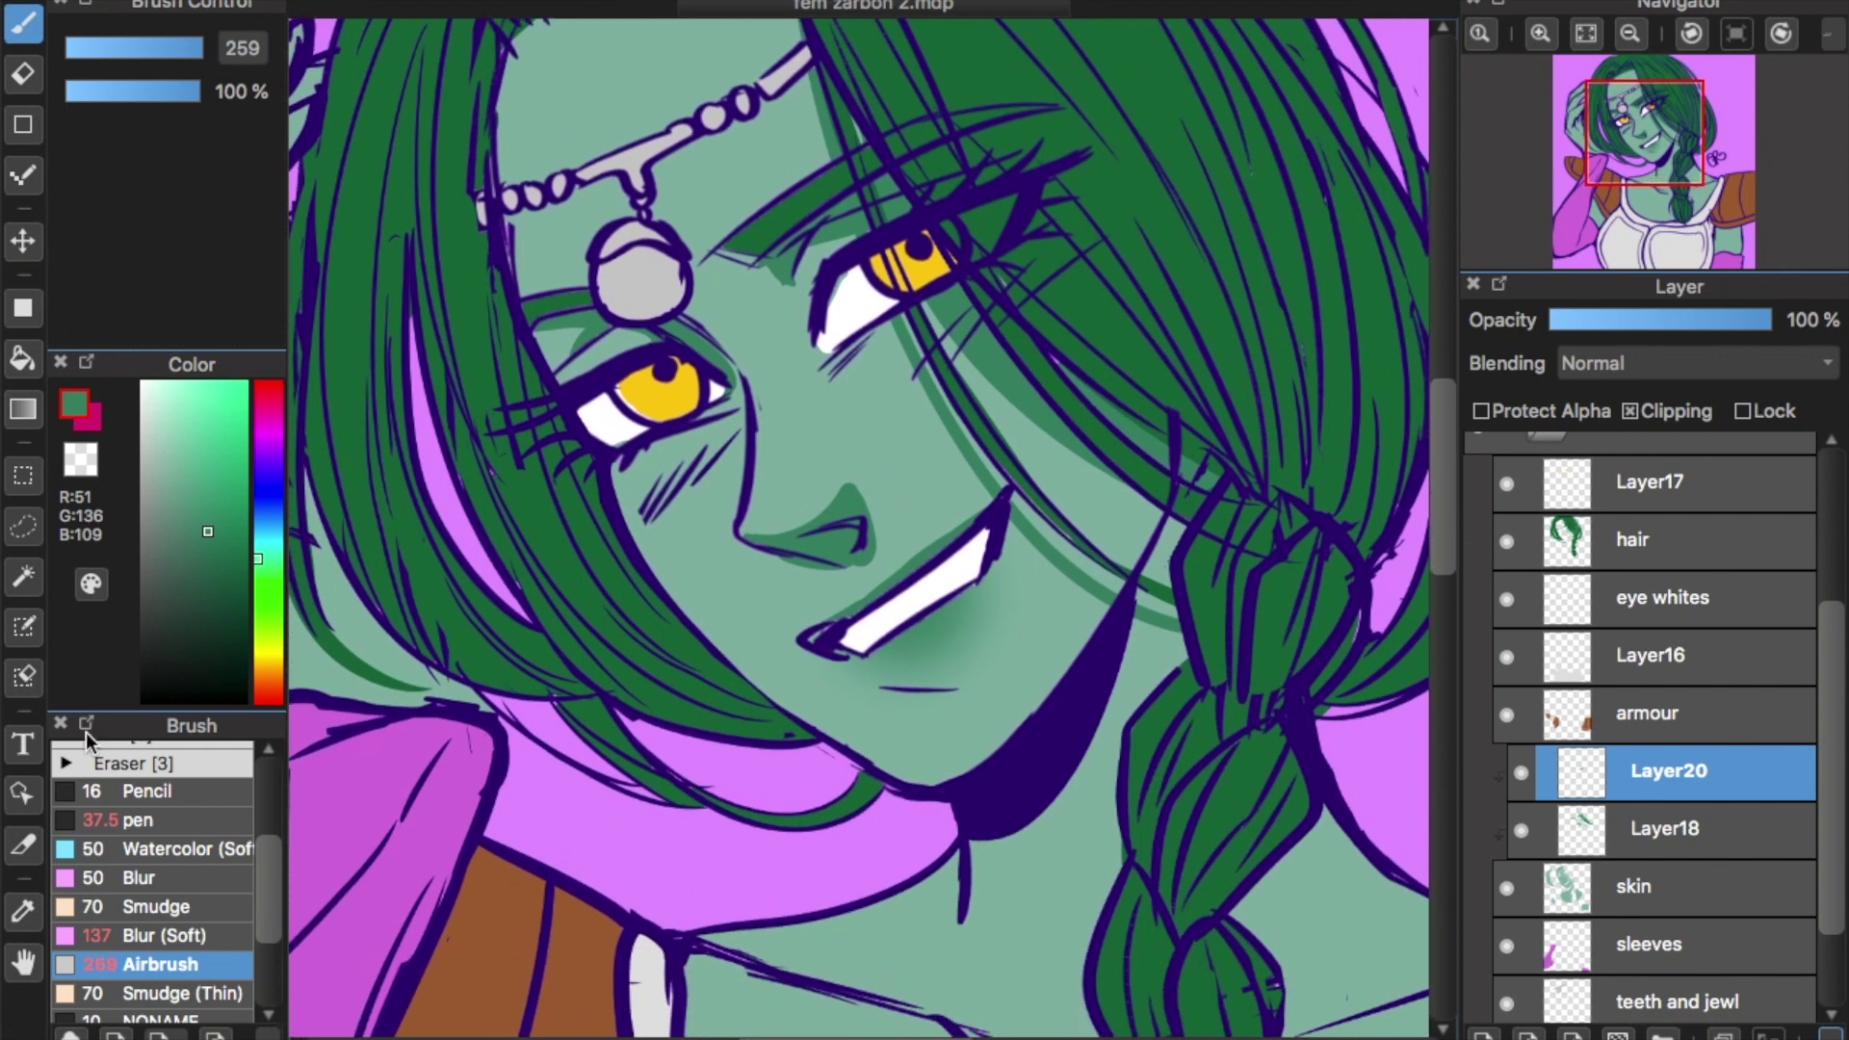
pyautogui.press('e')
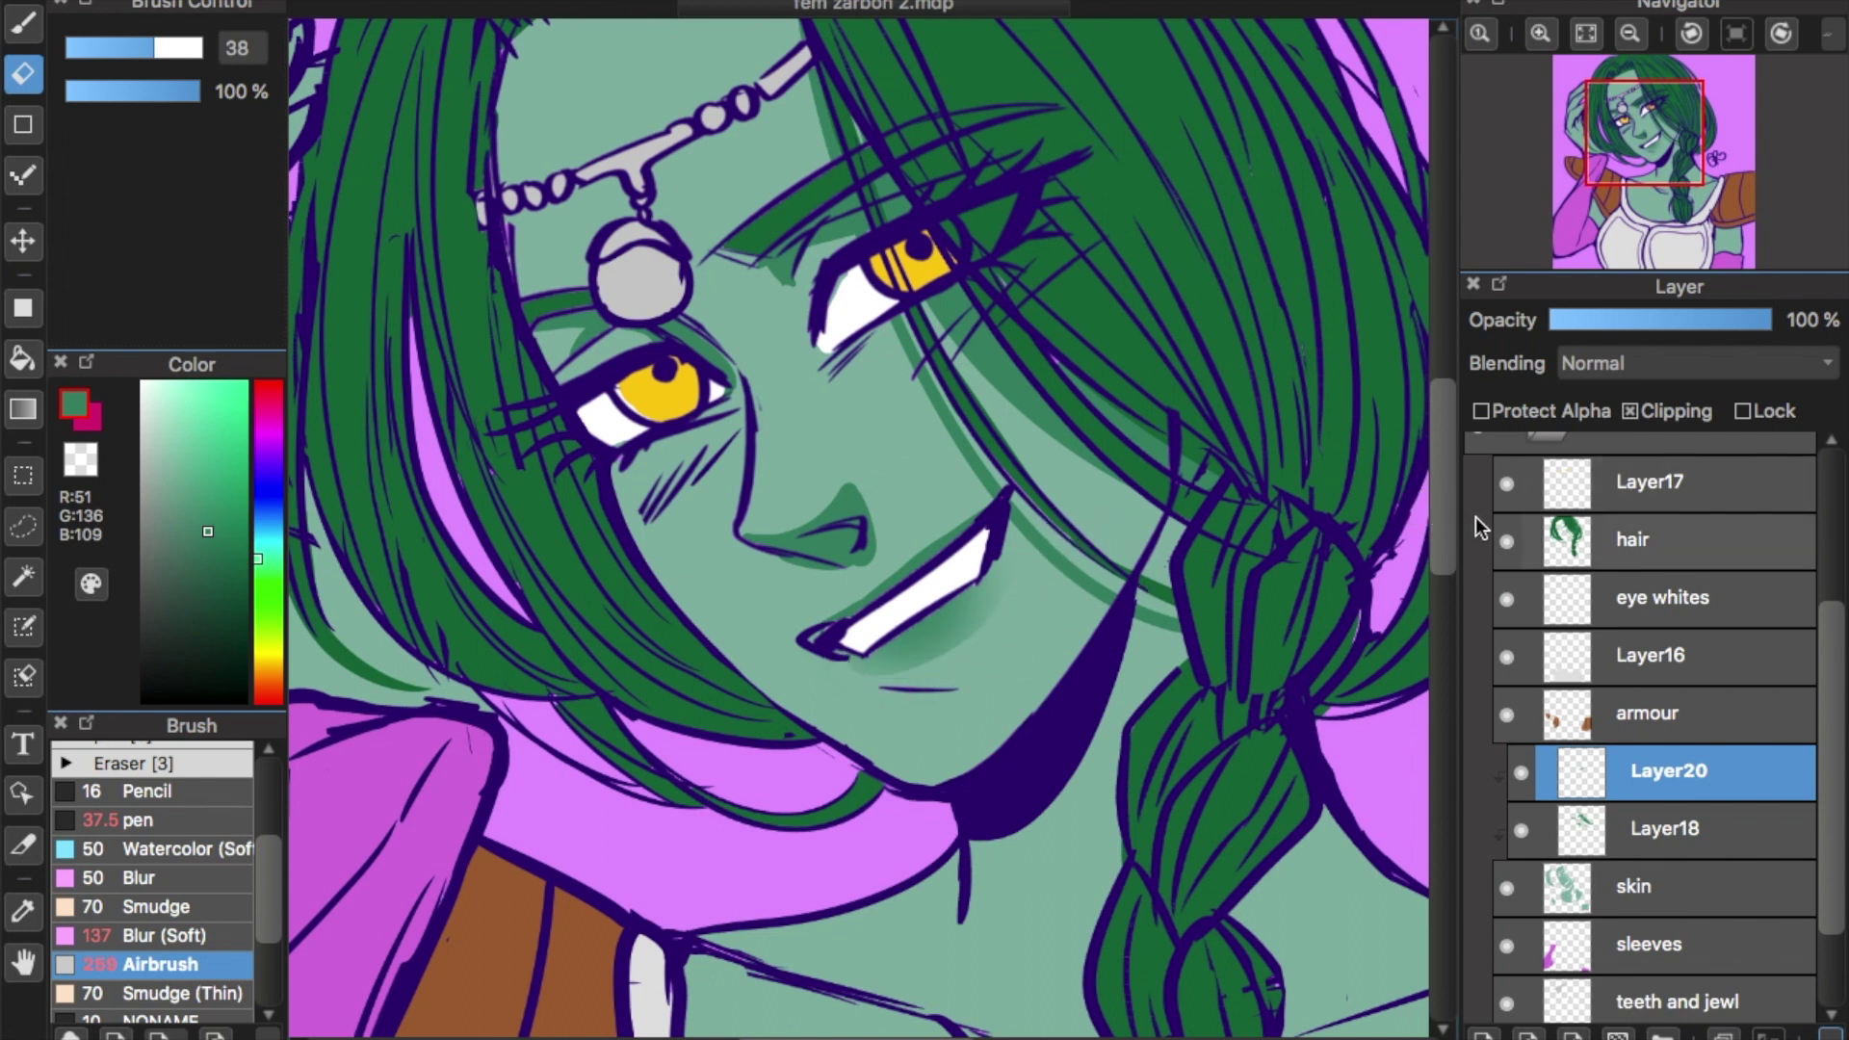
# Return to Layer18 and use the pen to shade the outer cheek, the jaw side and the neck beneath the chin.
pyautogui.moveTo(1446, 507); pyautogui.dragTo(1446, 528)
pyautogui.press('b')
pyautogui.click(1607, 826)
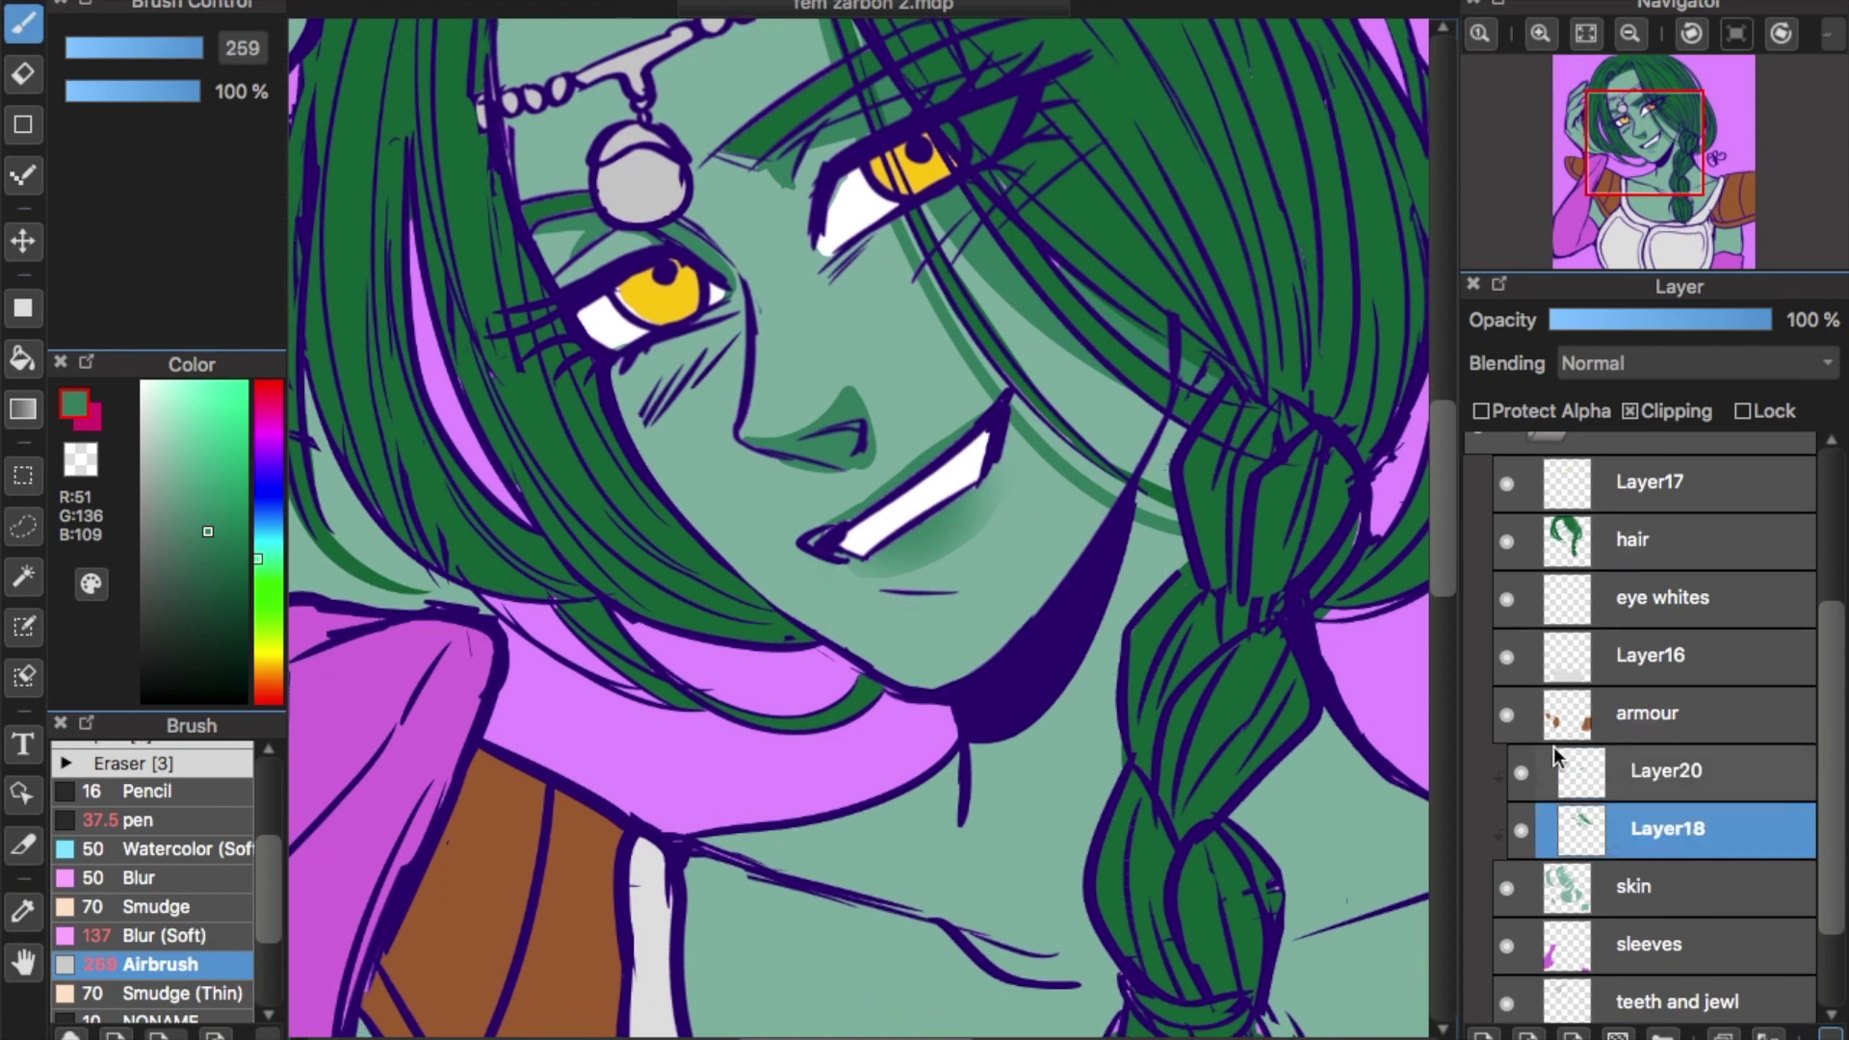
pyautogui.moveTo(973, 313)
pyautogui.mouseDown()
pyautogui.moveTo(990, 276)
pyautogui.moveTo(1011, 289)
pyautogui.mouseUp()
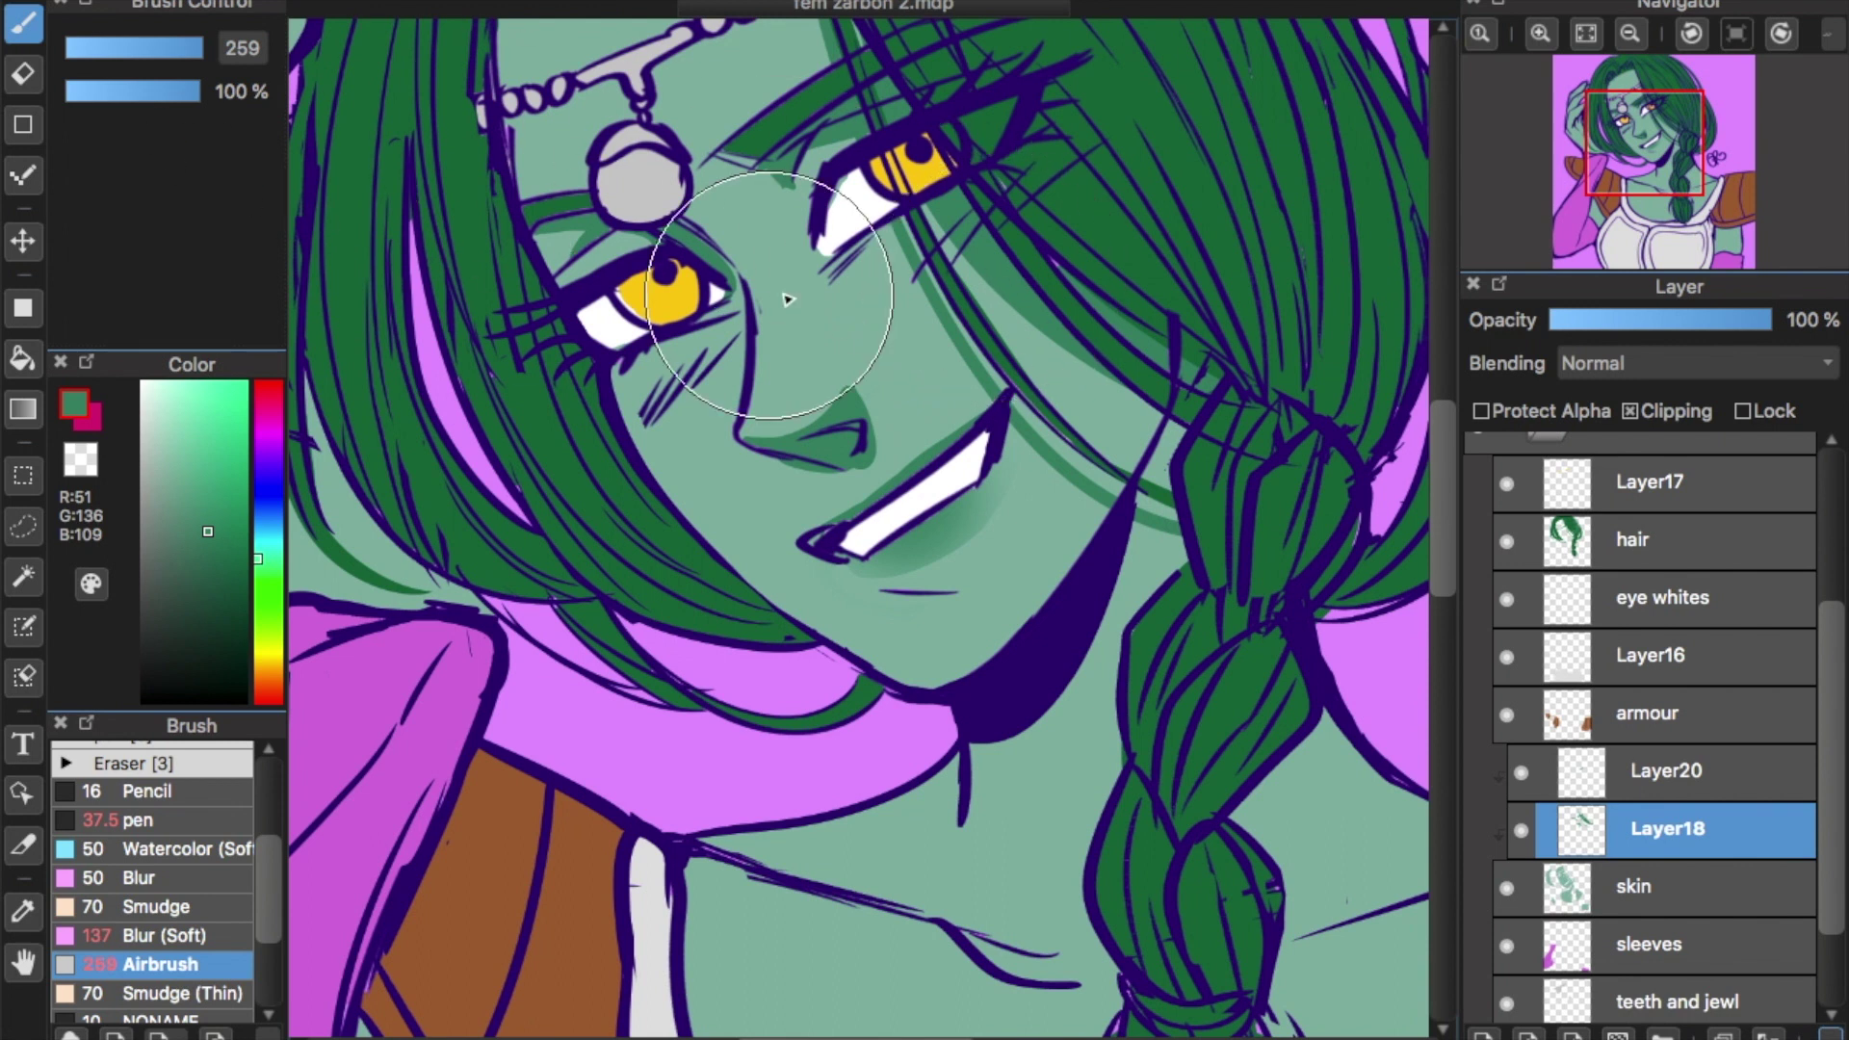
pyautogui.click(222, 819)
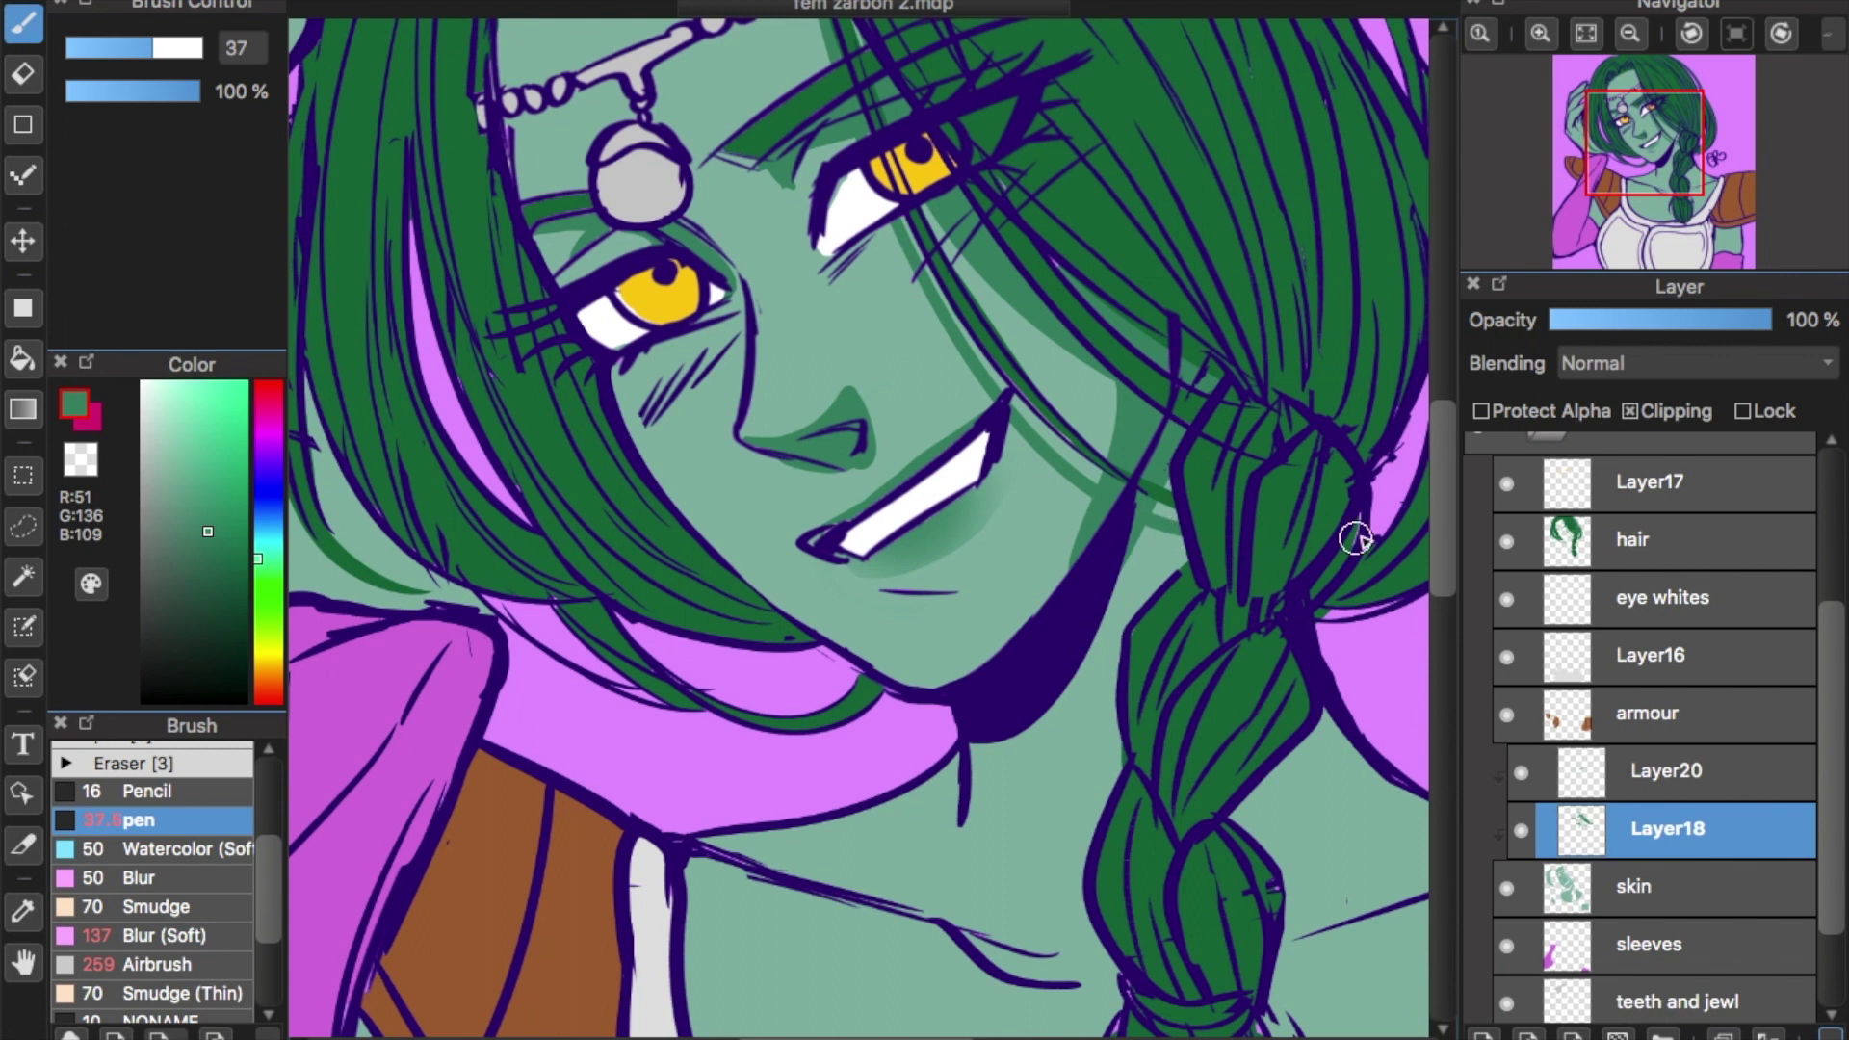
pyautogui.moveTo(1097, 577)
pyautogui.mouseDown()
pyautogui.moveTo(1197, 505)
pyautogui.moveTo(1175, 549)
pyautogui.moveTo(1209, 554)
pyautogui.moveTo(1193, 593)
pyautogui.moveTo(1078, 646)
pyautogui.moveTo(1156, 698)
pyautogui.moveTo(1161, 668)
pyautogui.moveTo(1128, 638)
pyautogui.moveTo(963, 732)
pyautogui.moveTo(1173, 615)
pyautogui.moveTo(987, 728)
pyautogui.moveTo(1146, 659)
pyautogui.moveTo(964, 737)
pyautogui.moveTo(1103, 775)
pyautogui.mouseUp()
pyautogui.moveTo(968, 729); pyautogui.dragTo(1108, 780)
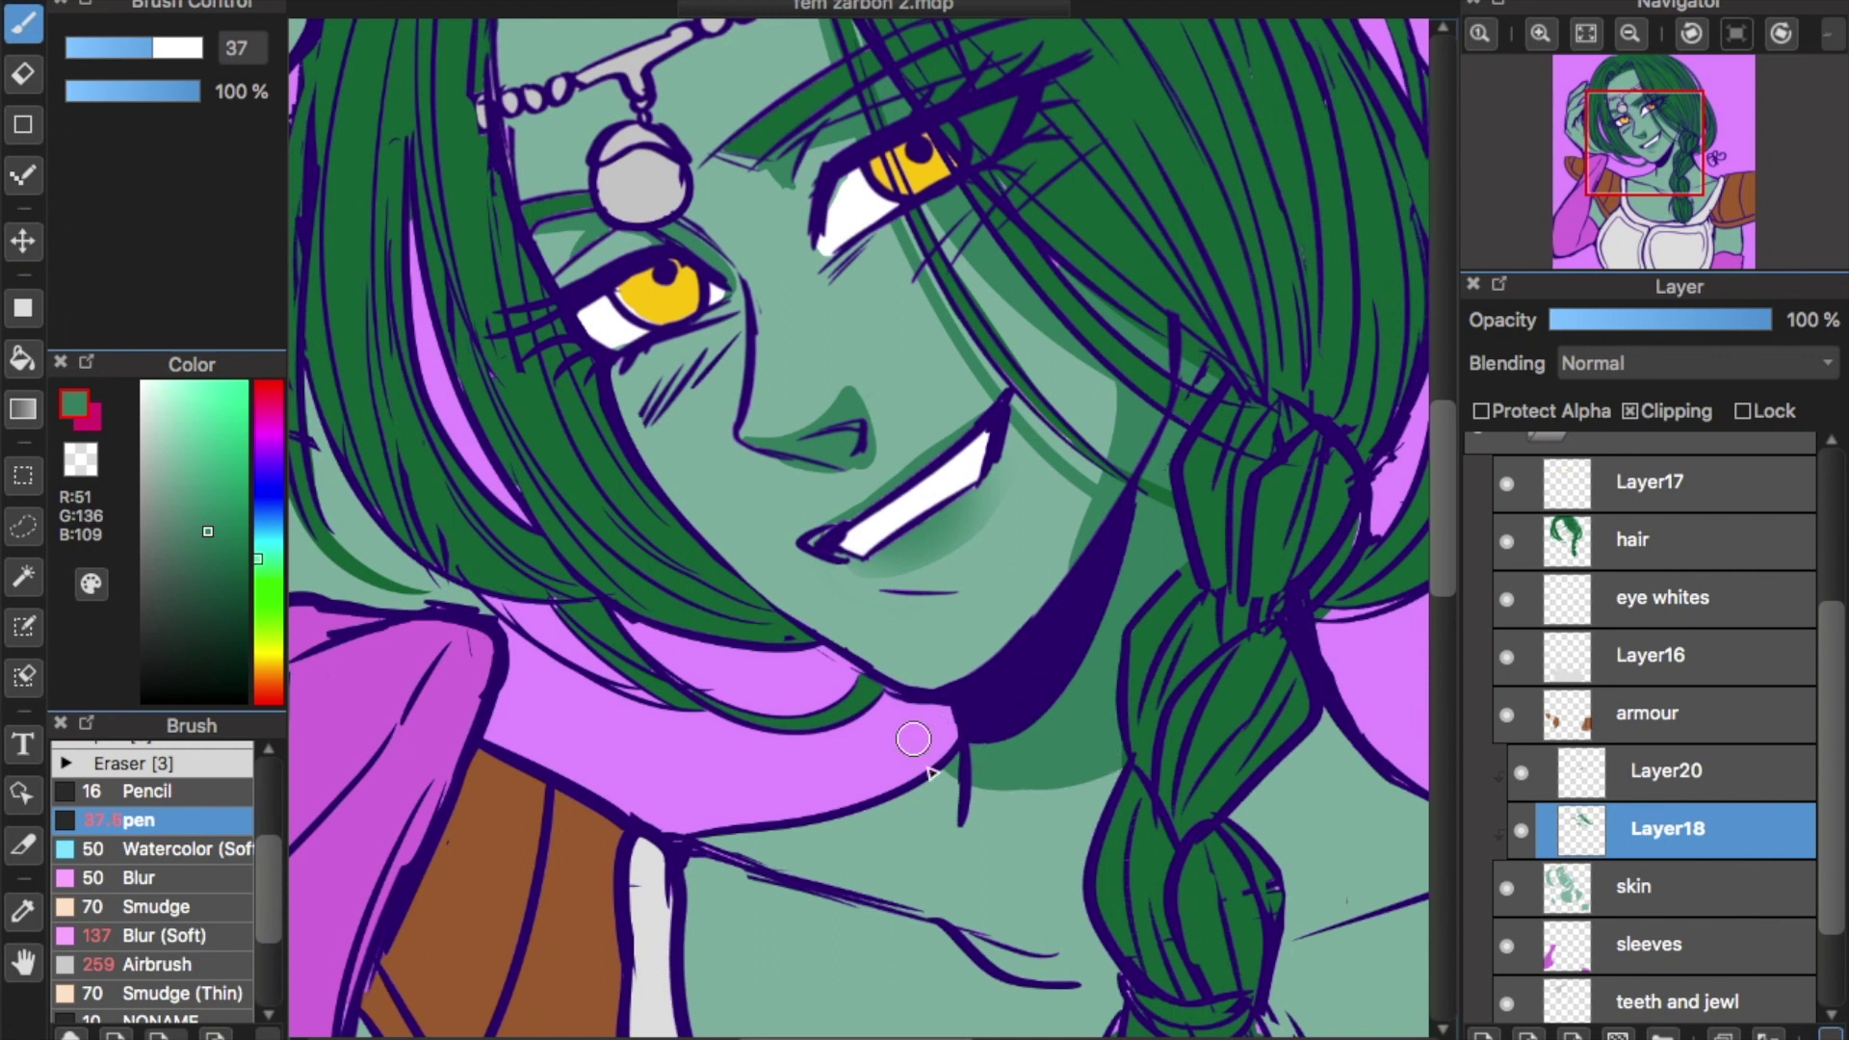
pyautogui.moveTo(944, 784); pyautogui.dragTo(1107, 807)
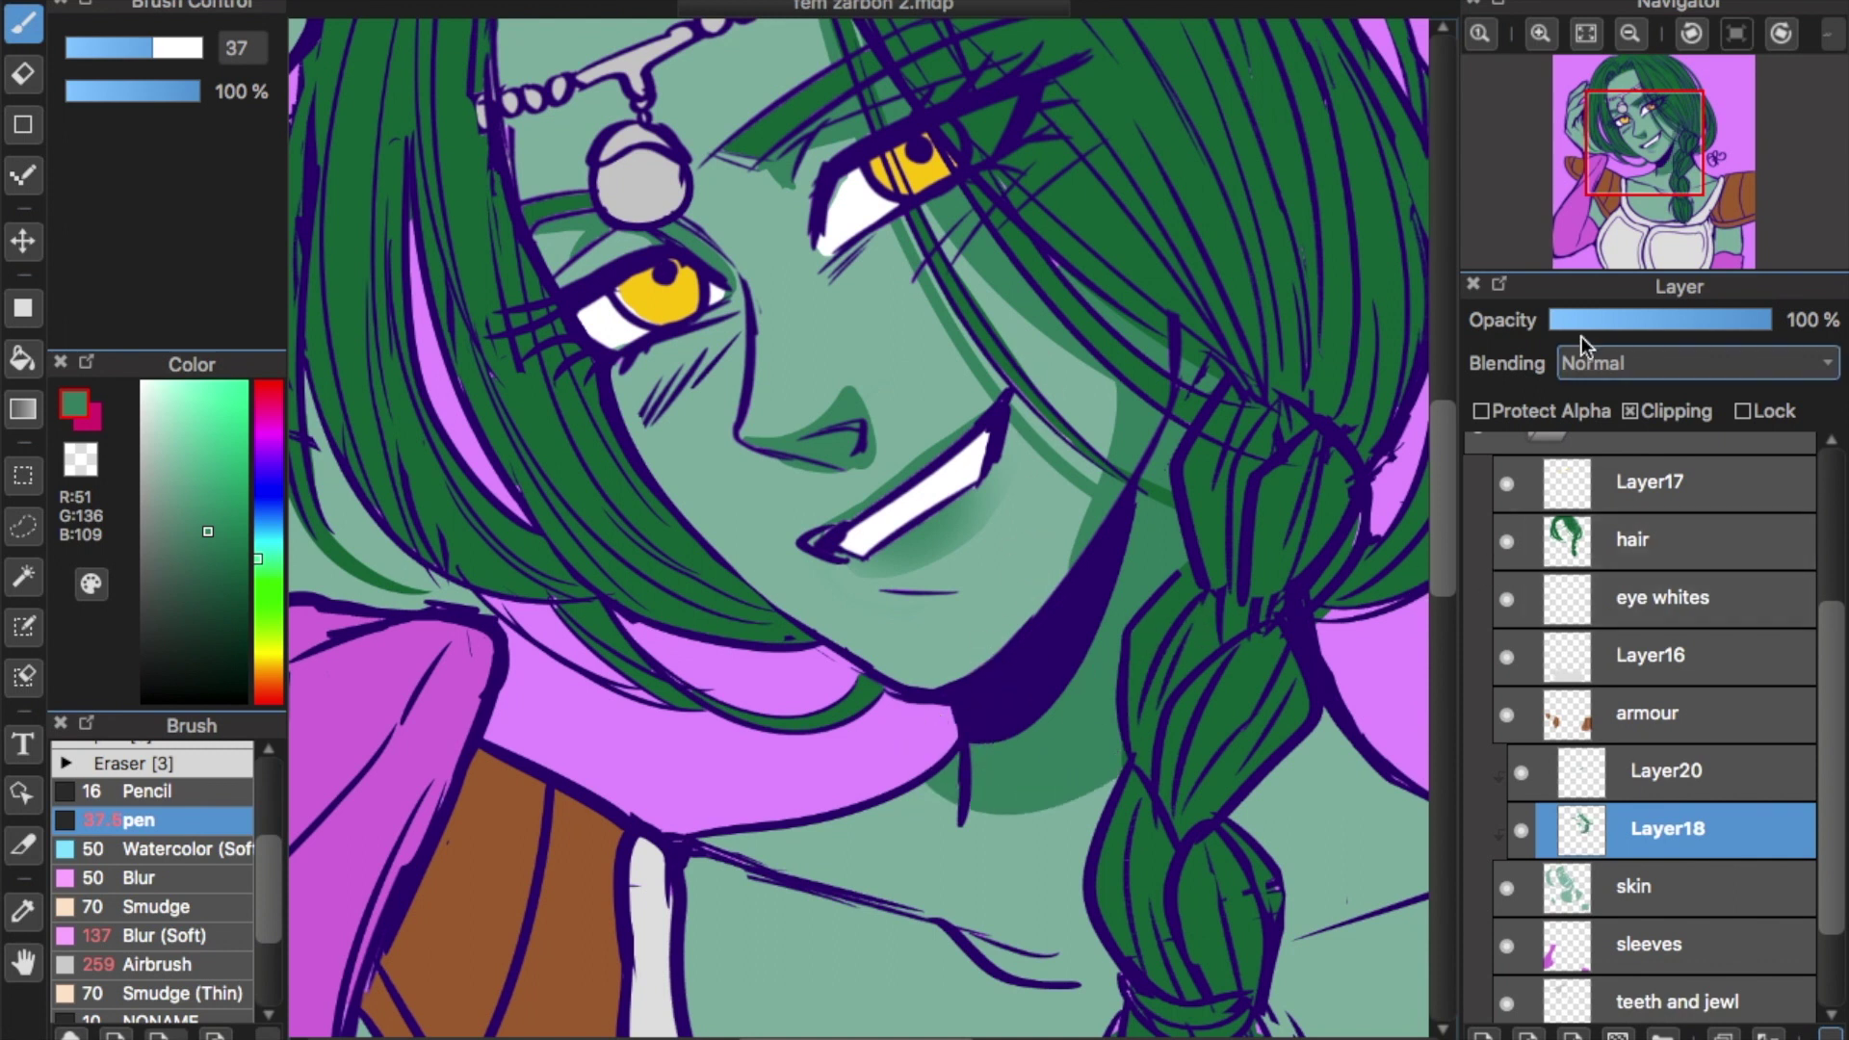
# Paint the braid's cast shadow on the neck and chest along its chin-side edge, down to the braid's tip.
pyautogui.click(1658, 195)
pyautogui.moveTo(1658, 195); pyautogui.dragTo(1653, 194)
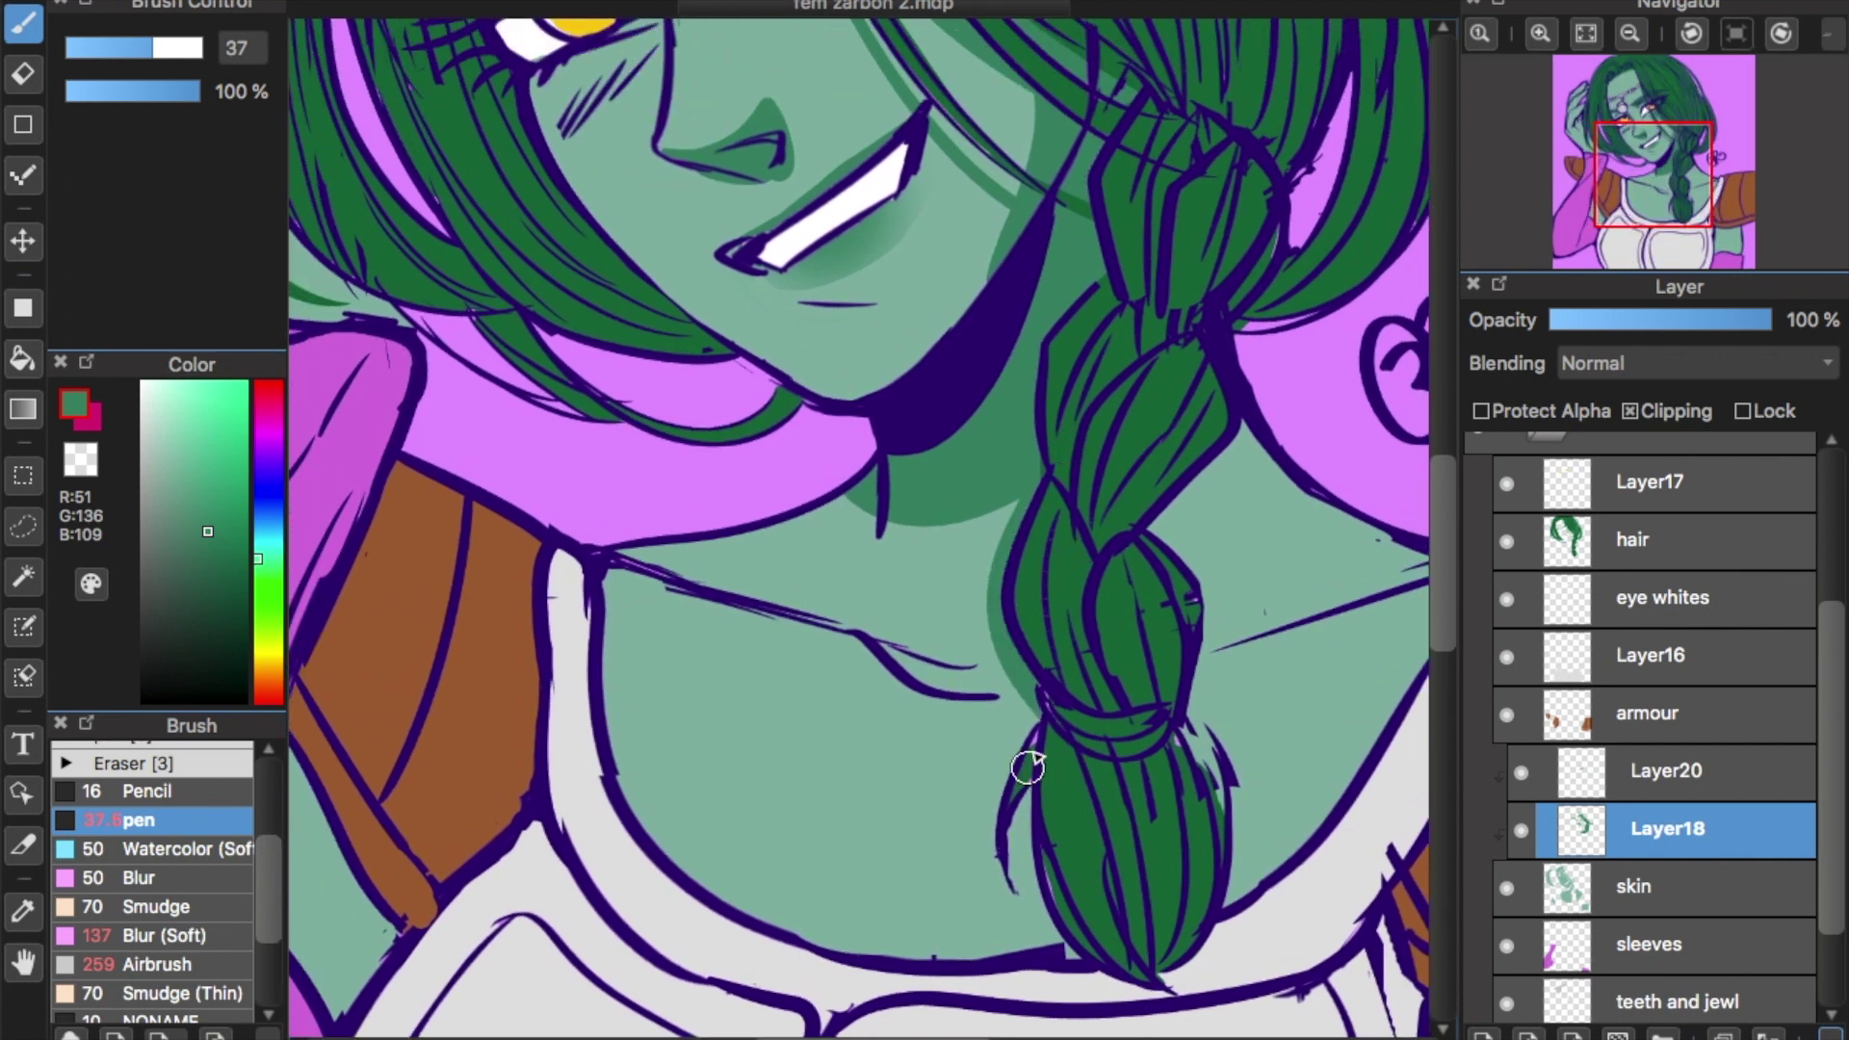
pyautogui.moveTo(1038, 811); pyautogui.dragTo(1139, 890)
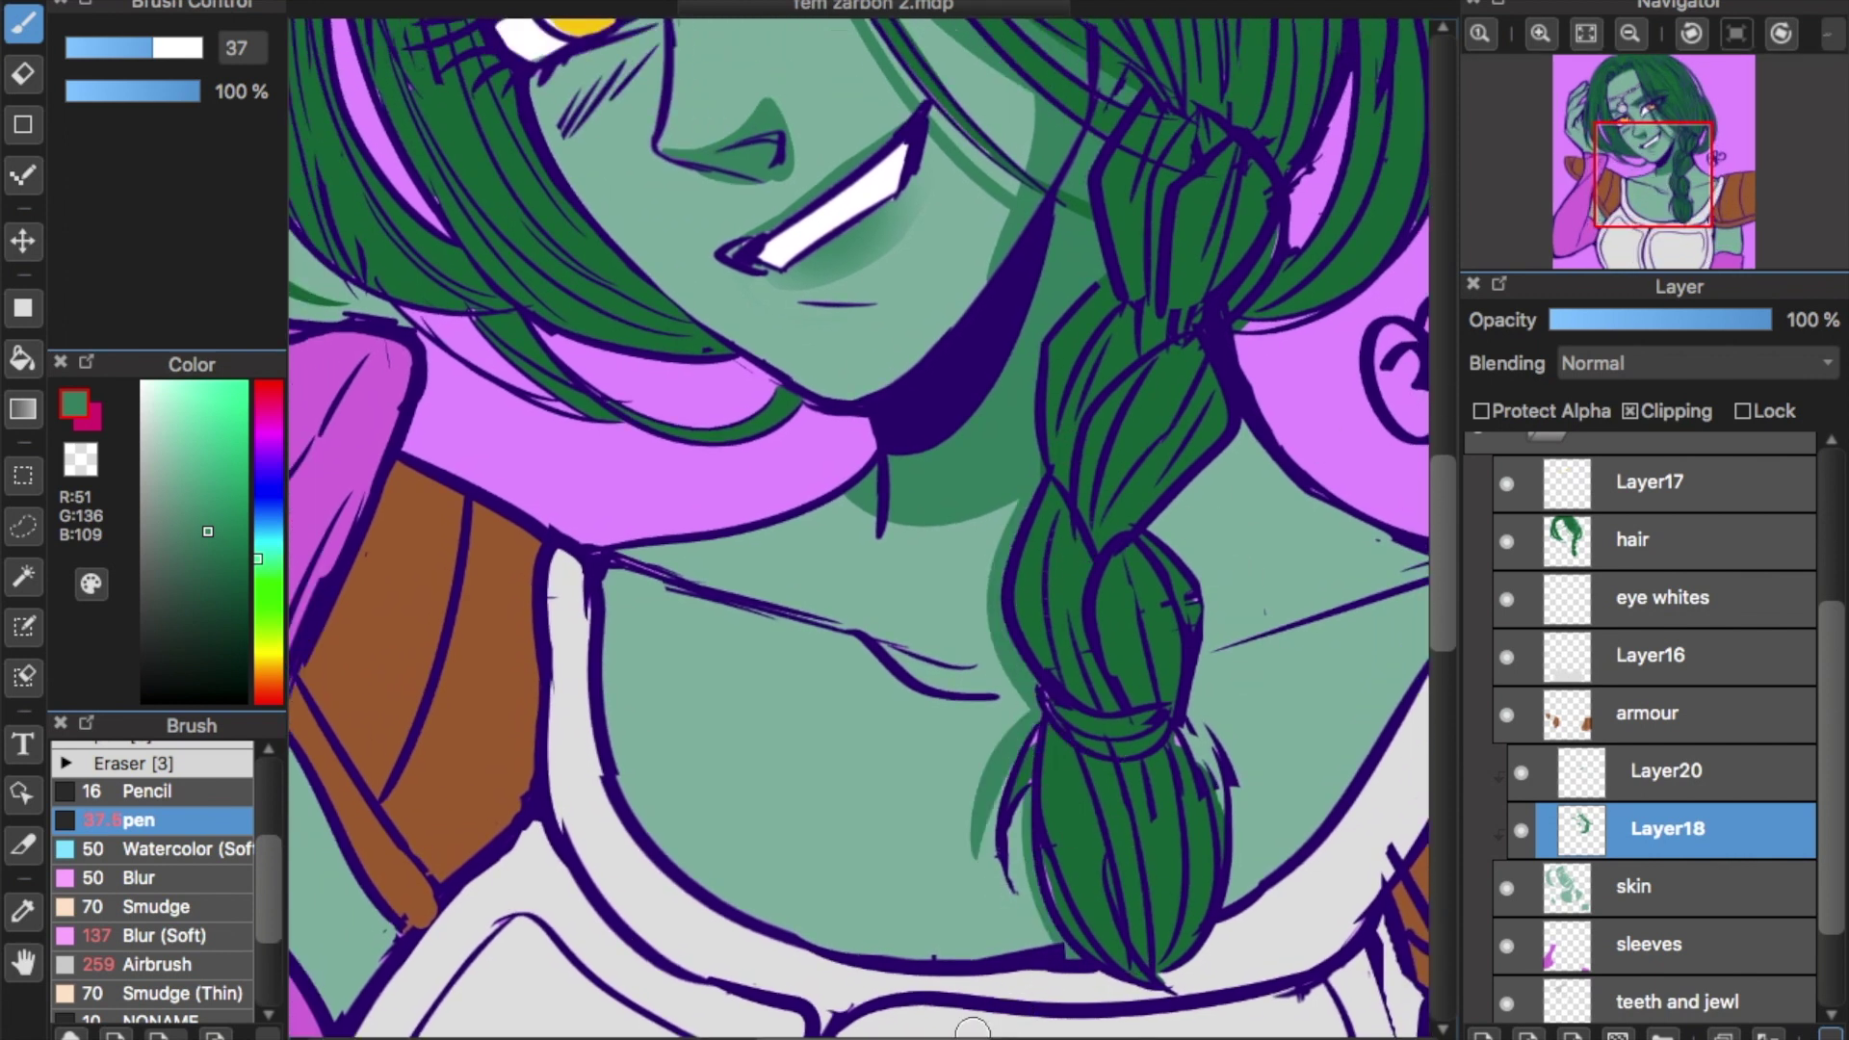
# Shade the neck, shoulder and outer chest on the far side of the braid, leaving a rounded light patch on the chest.
pyautogui.hscroll(2, 1103, 813)
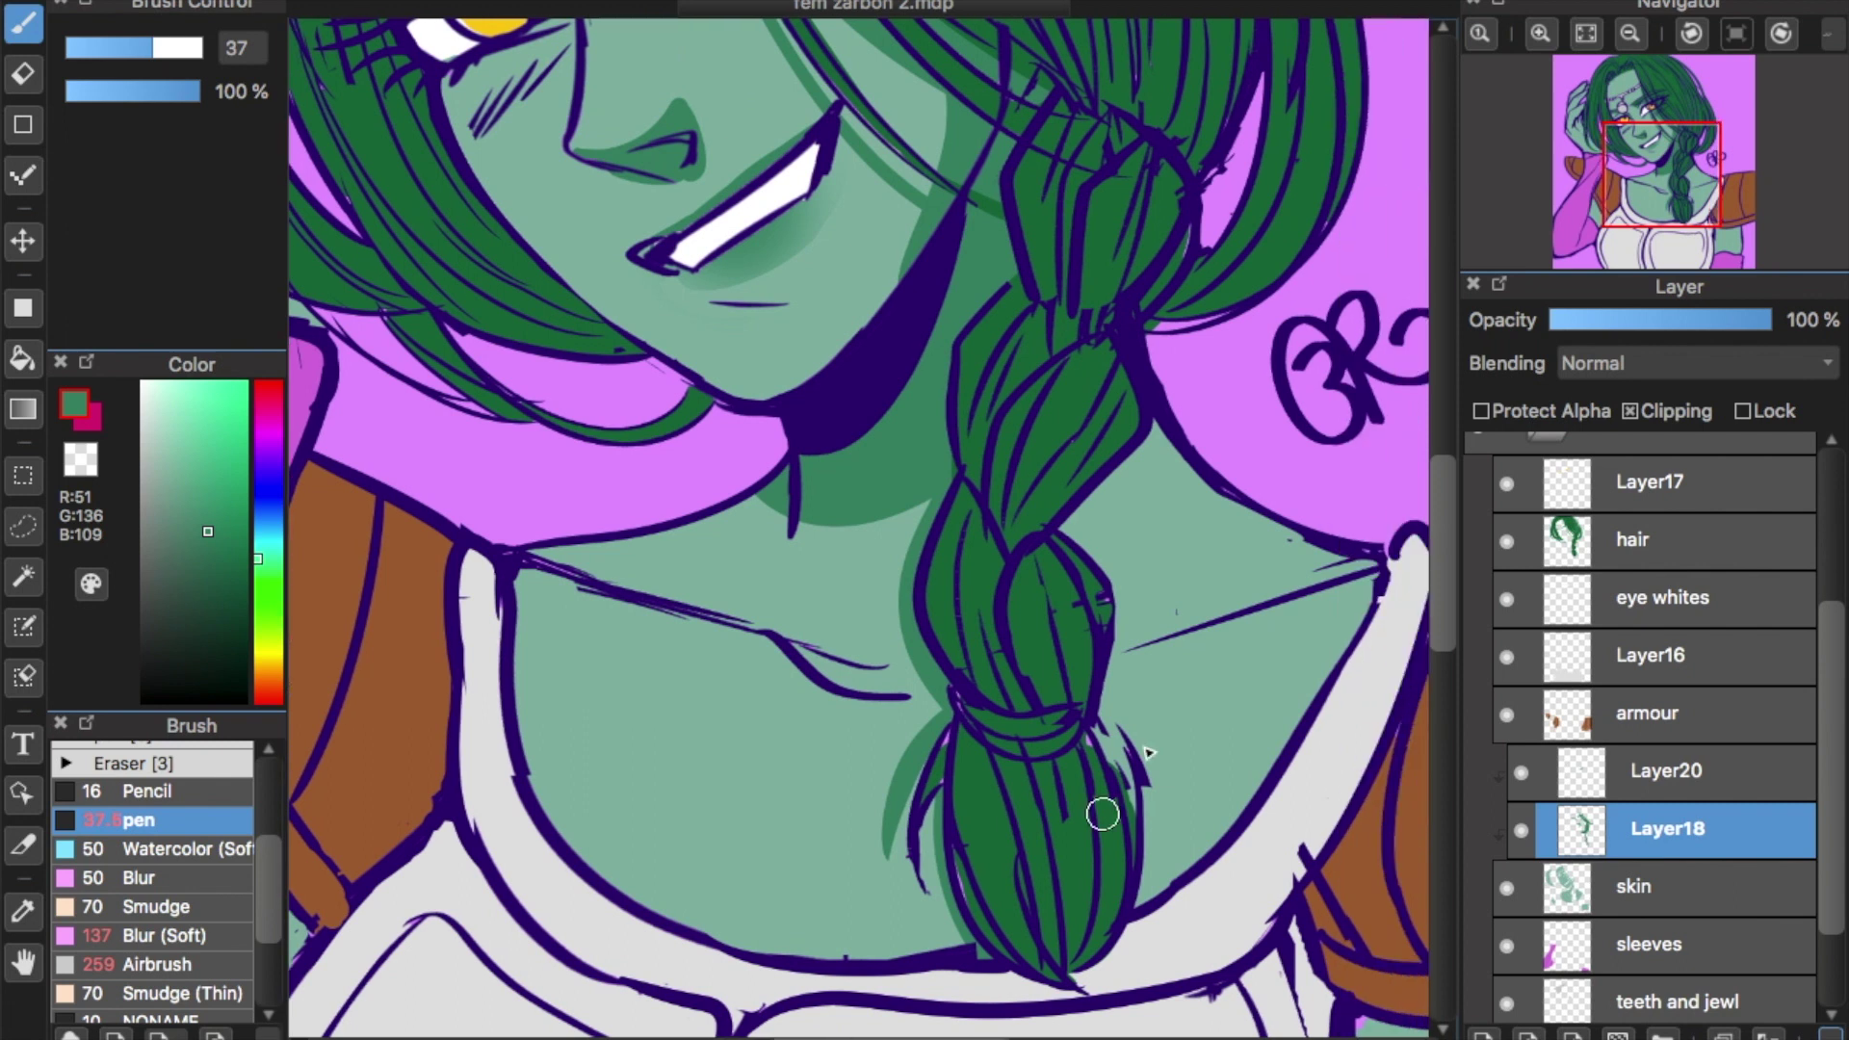
pyautogui.moveTo(1026, 520)
pyautogui.mouseDown()
pyautogui.moveTo(1180, 442)
pyautogui.moveTo(1044, 586)
pyautogui.moveTo(1291, 466)
pyautogui.moveTo(1360, 536)
pyautogui.moveTo(1109, 655)
pyautogui.mouseUp()
pyautogui.moveTo(1227, 619)
pyautogui.mouseDown()
pyautogui.moveTo(1276, 799)
pyautogui.moveTo(1204, 662)
pyautogui.moveTo(1238, 619)
pyautogui.moveTo(1199, 674)
pyautogui.mouseUp()
pyautogui.moveTo(1238, 821)
pyautogui.mouseDown()
pyautogui.moveTo(1349, 566)
pyautogui.moveTo(1197, 620)
pyautogui.moveTo(1349, 567)
pyautogui.mouseUp()
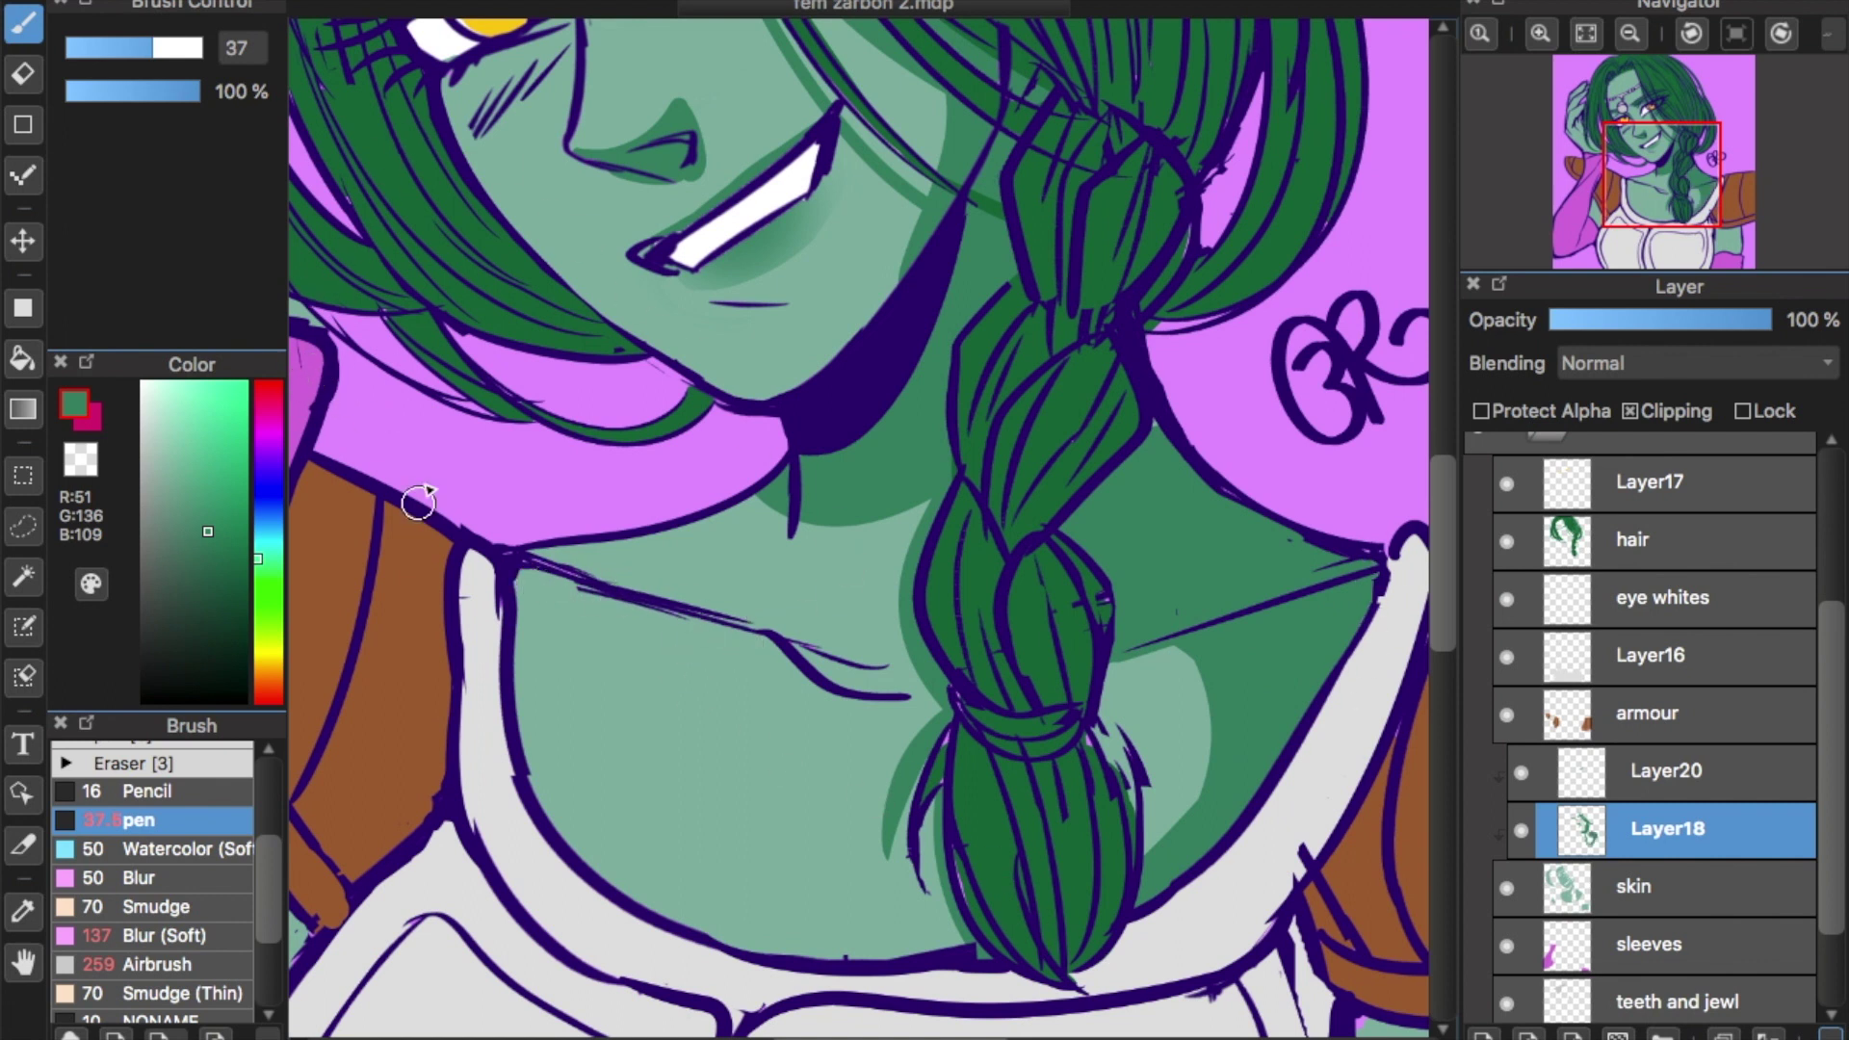
# Shade beneath the collarbone on the chin side of the braid, undoing the unsatisfactory strokes before the final one.
pyautogui.moveTo(535, 575)
pyautogui.mouseDown()
pyautogui.moveTo(793, 673)
pyautogui.moveTo(578, 605)
pyautogui.moveTo(612, 599)
pyautogui.moveTo(763, 681)
pyautogui.mouseUp()
pyautogui.press('super+z')
pyautogui.moveTo(651, 619); pyautogui.dragTo(760, 656)
pyautogui.press('super+z')
pyautogui.press('super+z')
pyautogui.moveTo(636, 600)
pyautogui.mouseDown()
pyautogui.moveTo(830, 701)
pyautogui.moveTo(767, 666)
pyautogui.moveTo(927, 694)
pyautogui.mouseUp()
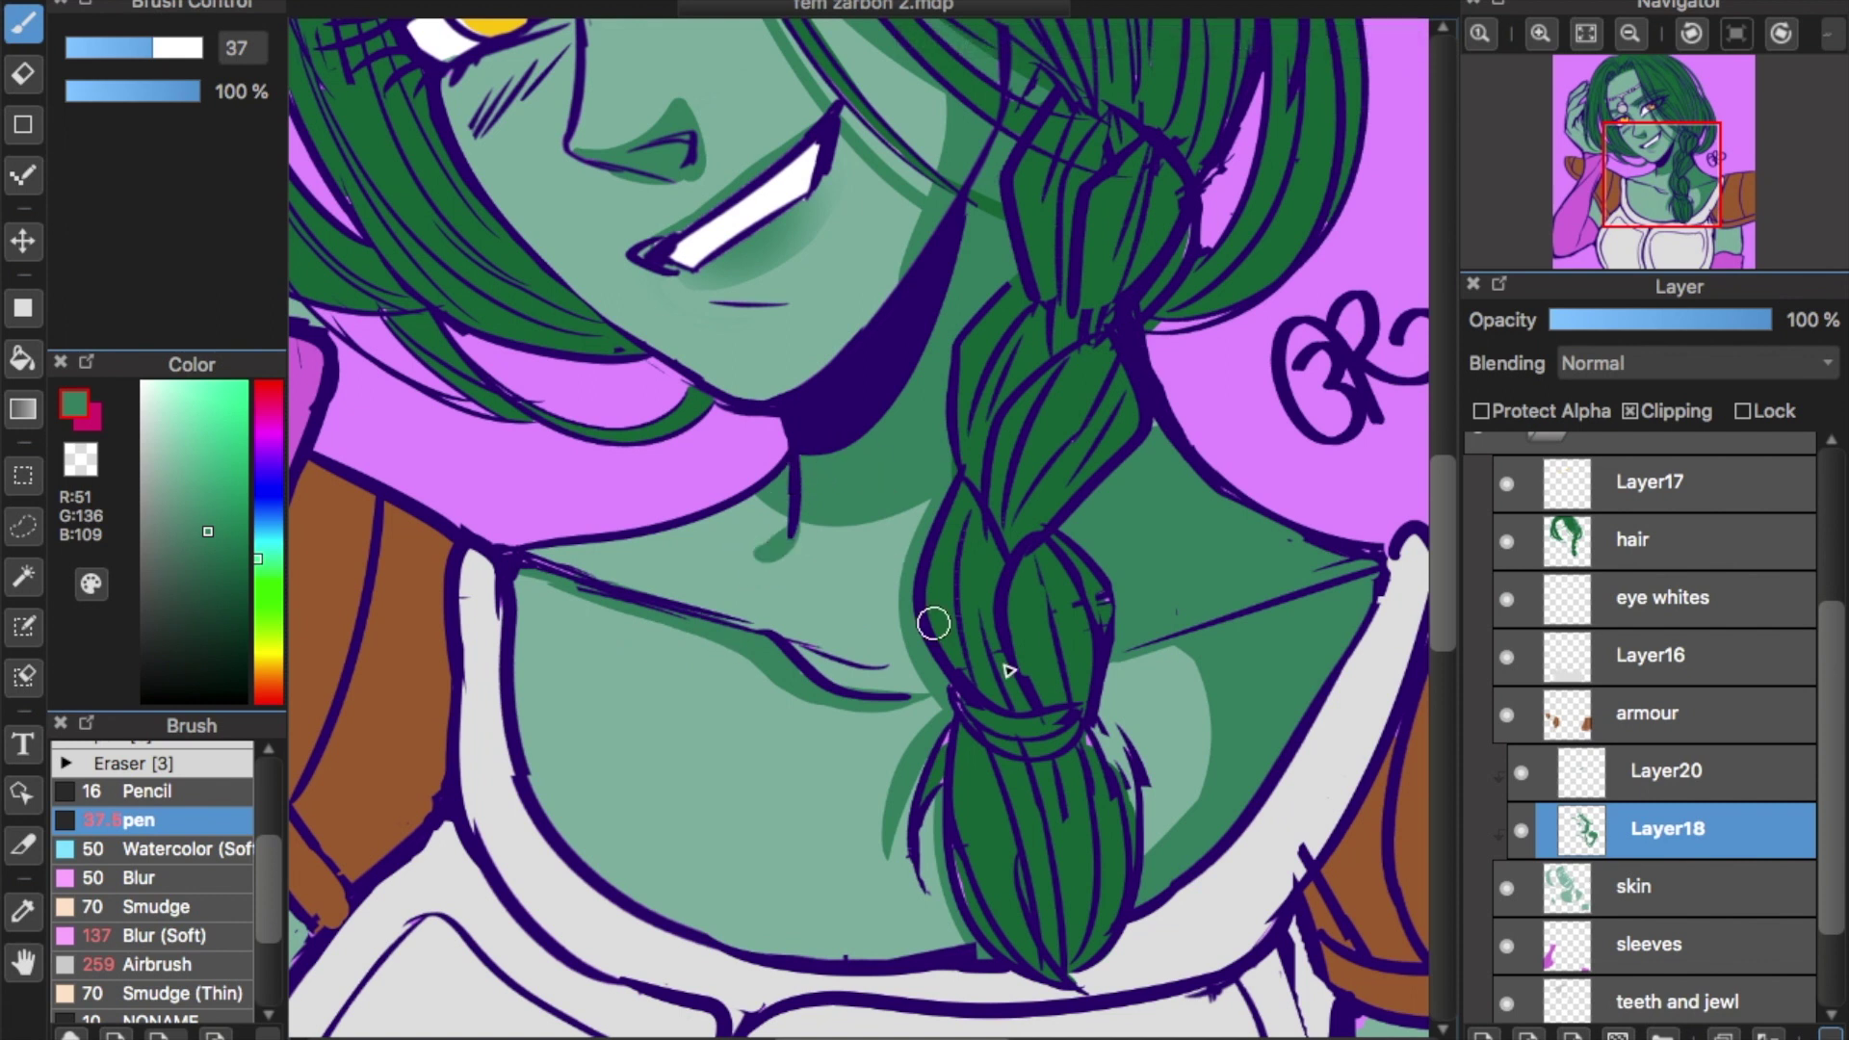
# Shade the raised hand and wrist beside the hair and touch up the upper lip's shadow.
pyautogui.scroll(5, 752, 363)
pyautogui.hscroll(-5, 752, 363)
pyautogui.moveTo(634, 387)
pyautogui.mouseDown()
pyautogui.moveTo(746, 498)
pyautogui.moveTo(715, 487)
pyautogui.moveTo(696, 508)
pyautogui.moveTo(831, 658)
pyautogui.moveTo(688, 404)
pyautogui.moveTo(680, 281)
pyautogui.moveTo(601, 408)
pyautogui.moveTo(627, 334)
pyautogui.moveTo(594, 320)
pyautogui.moveTo(702, 216)
pyautogui.moveTo(645, 276)
pyautogui.mouseUp()
pyautogui.moveTo(640, 195)
pyautogui.mouseDown()
pyautogui.moveTo(691, 136)
pyautogui.moveTo(675, 181)
pyautogui.mouseUp()
pyautogui.moveTo(766, 630)
pyautogui.mouseDown()
pyautogui.moveTo(775, 601)
pyautogui.moveTo(708, 616)
pyautogui.mouseUp()
pyautogui.moveTo(980, 540); pyautogui.dragTo(965, 534)
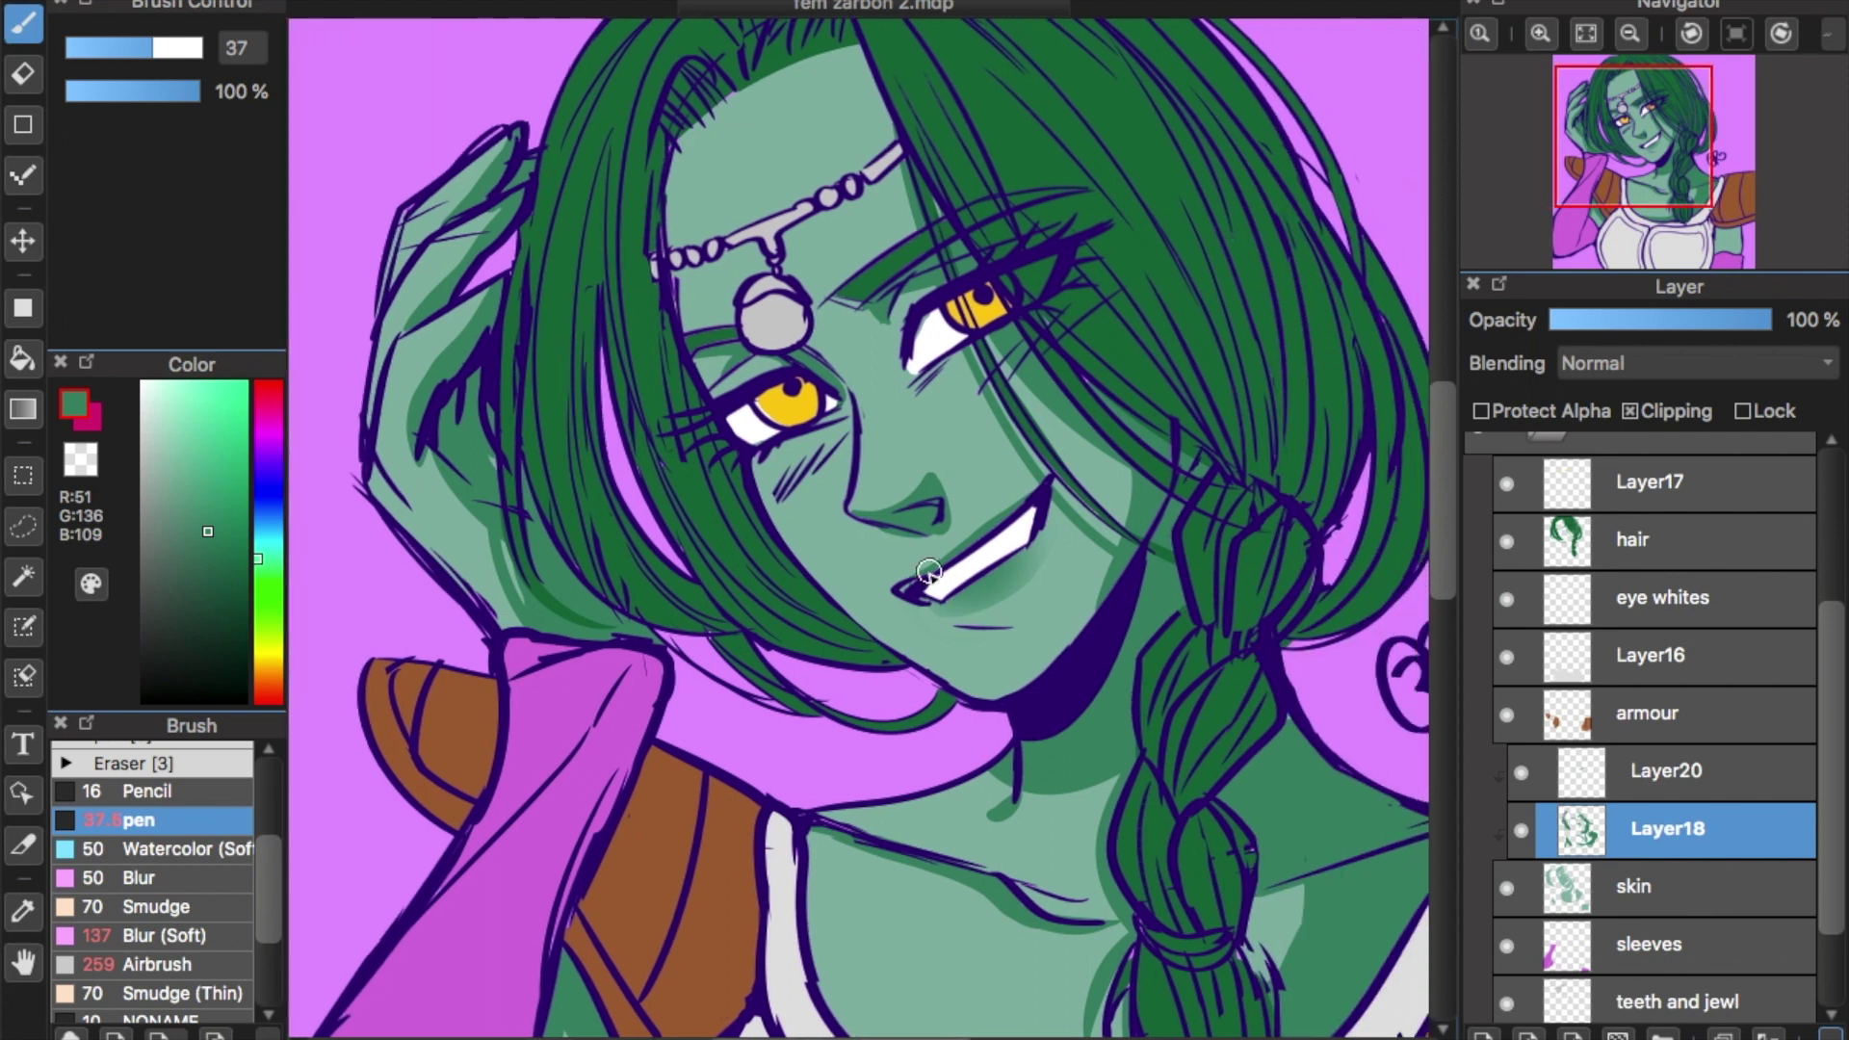
pyautogui.press('e')
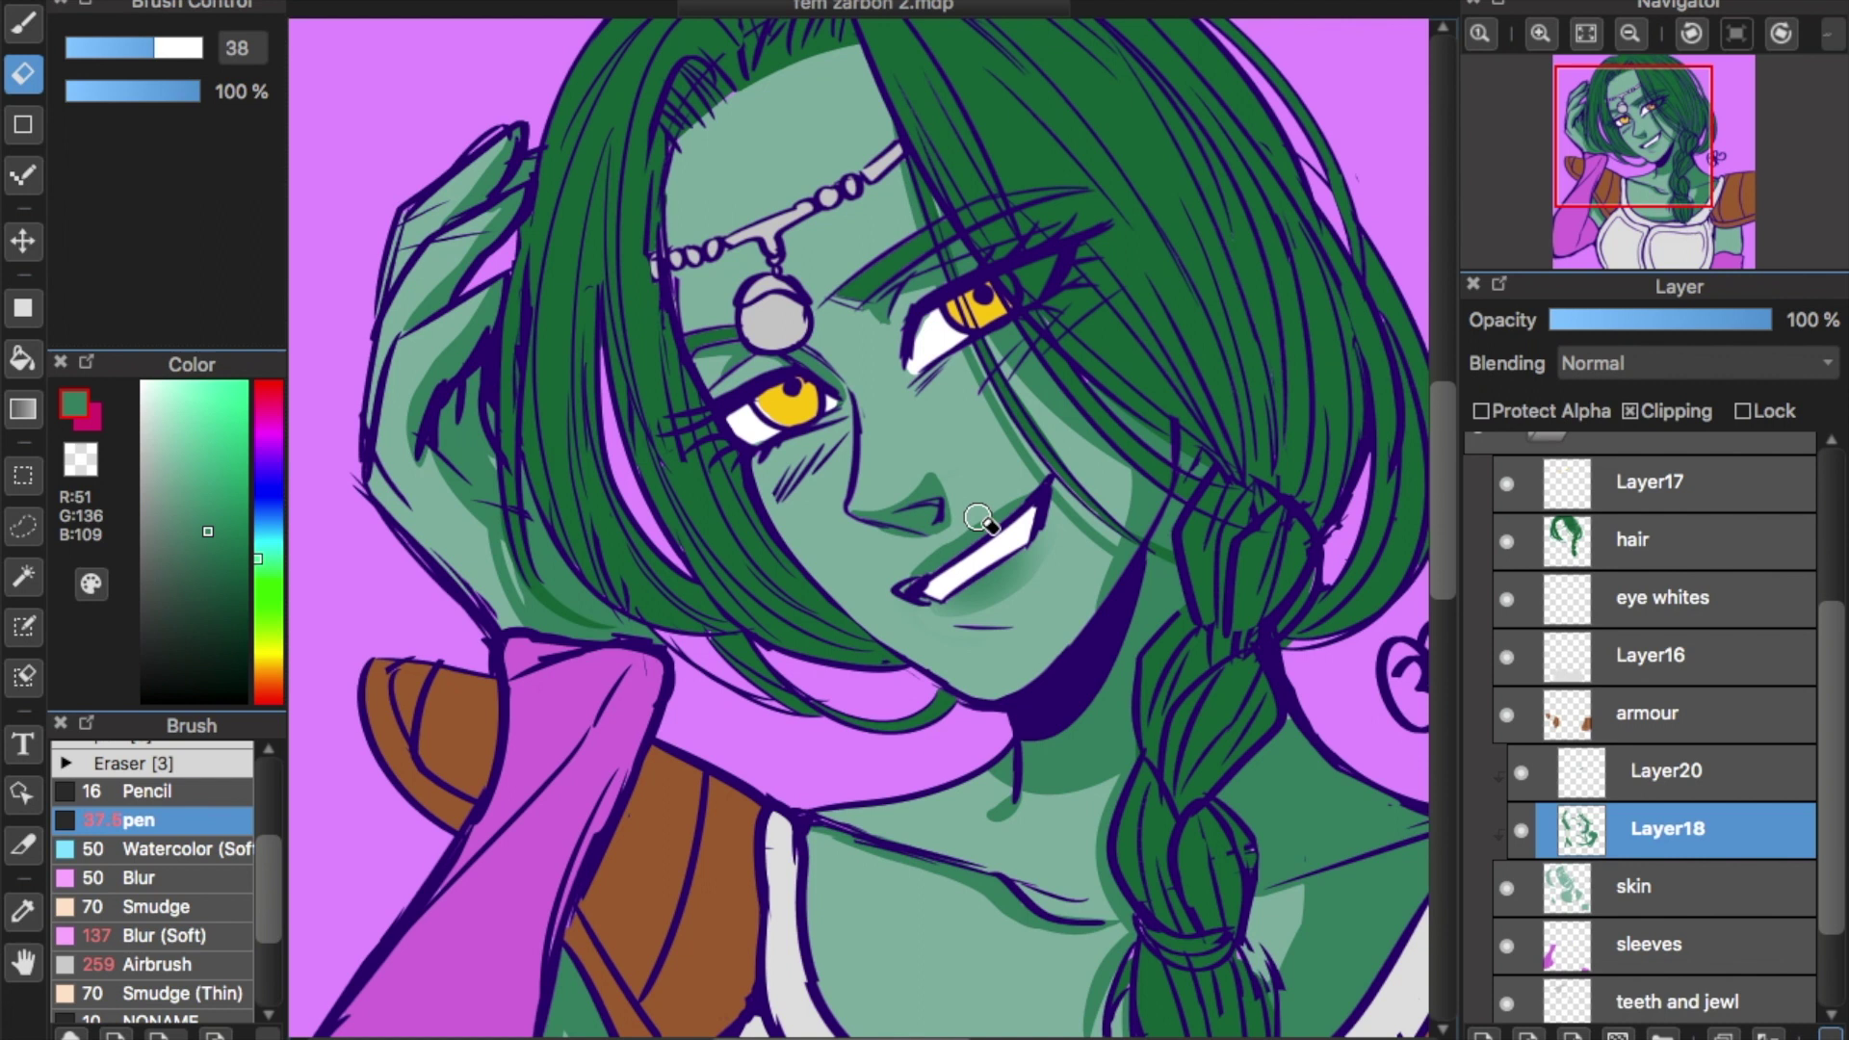
# Shade the forehead along the hairline and down the parting edge of the hair.
pyautogui.press('b')
pyautogui.moveTo(856, 45)
pyautogui.mouseDown()
pyautogui.moveTo(900, 171)
pyautogui.moveTo(879, 244)
pyautogui.mouseUp()
pyautogui.moveTo(867, 81); pyautogui.dragTo(857, 274)
pyautogui.moveTo(819, 46)
pyautogui.mouseDown()
pyautogui.moveTo(746, 96)
pyautogui.moveTo(868, 71)
pyautogui.moveTo(692, 135)
pyautogui.mouseUp()
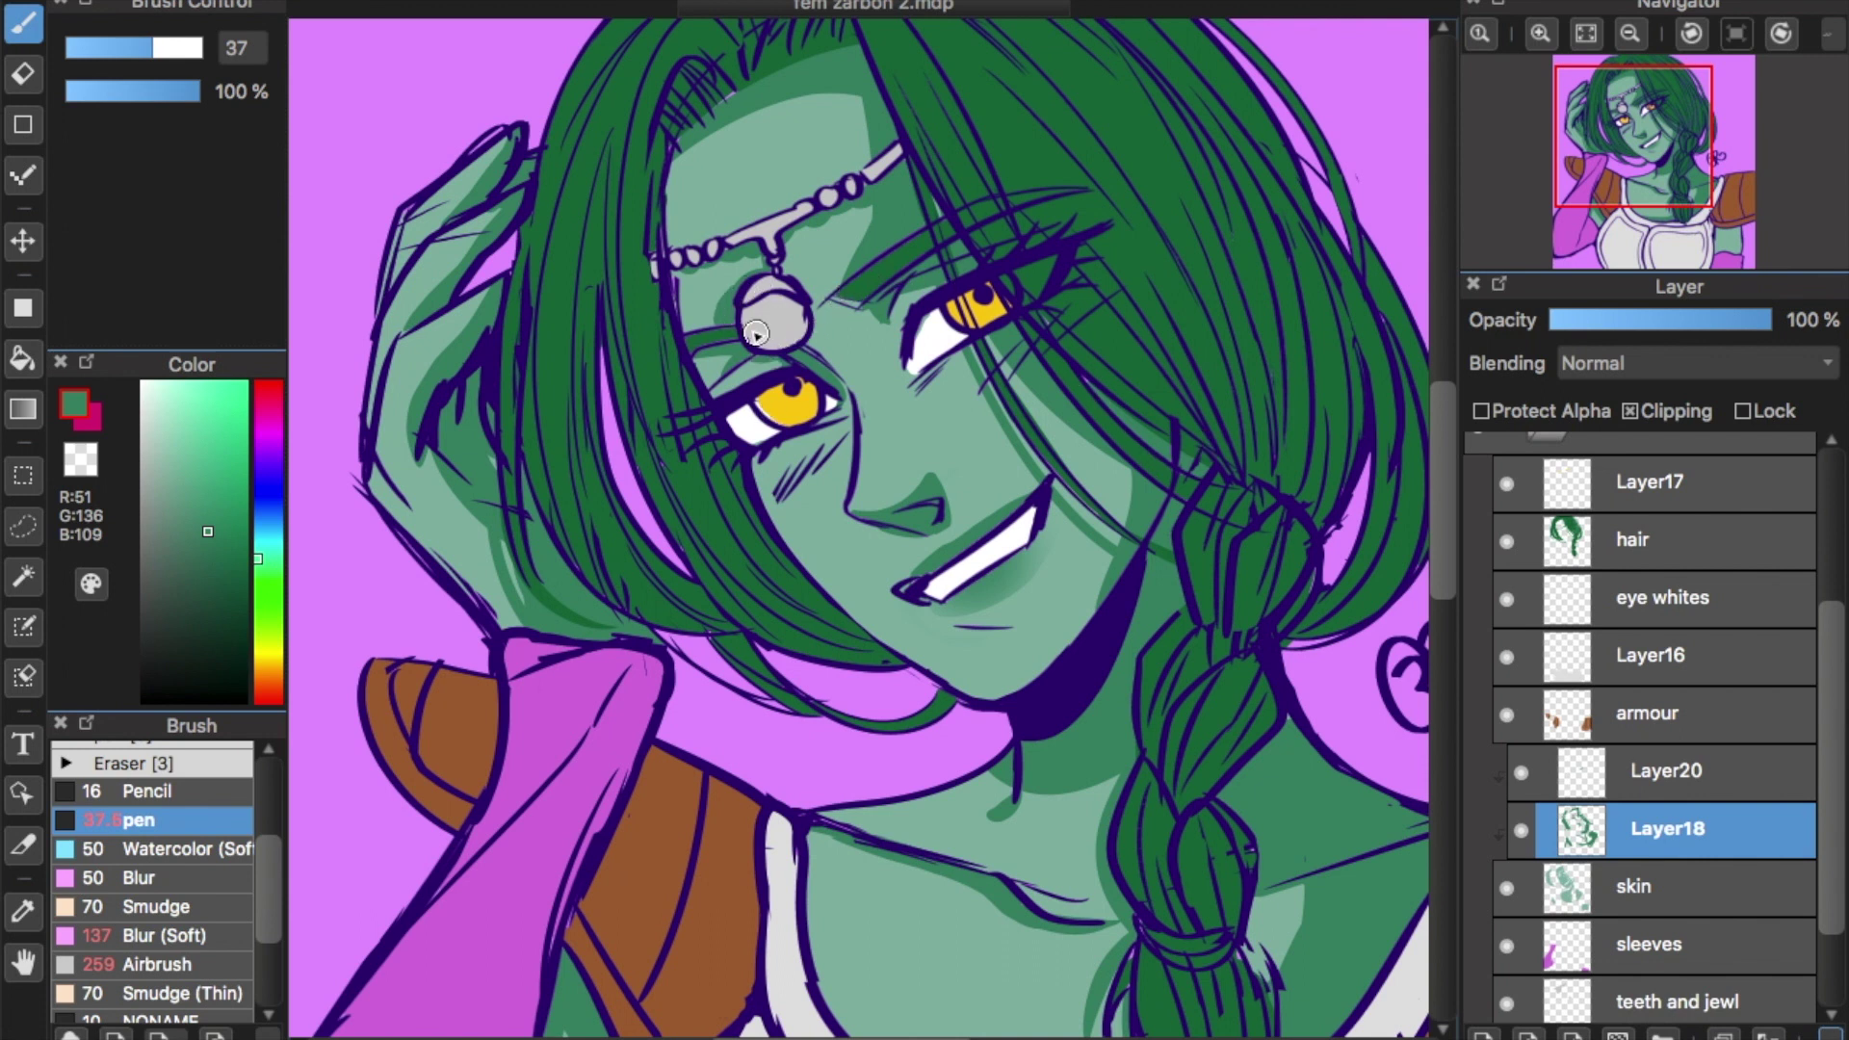
# Touch up the far upper arm's base skin on the skin layer with its sampled light green, and return to Layer18 with the shadow green.
pyautogui.hotkey('ctrl', '-')
pyautogui.moveTo(1637, 164)
pyautogui.mouseDown()
pyautogui.moveTo(1264, 672)
pyautogui.moveTo(1329, 673)
pyautogui.moveTo(1267, 652)
pyautogui.moveTo(1237, 720)
pyautogui.moveTo(1323, 716)
pyautogui.mouseUp()
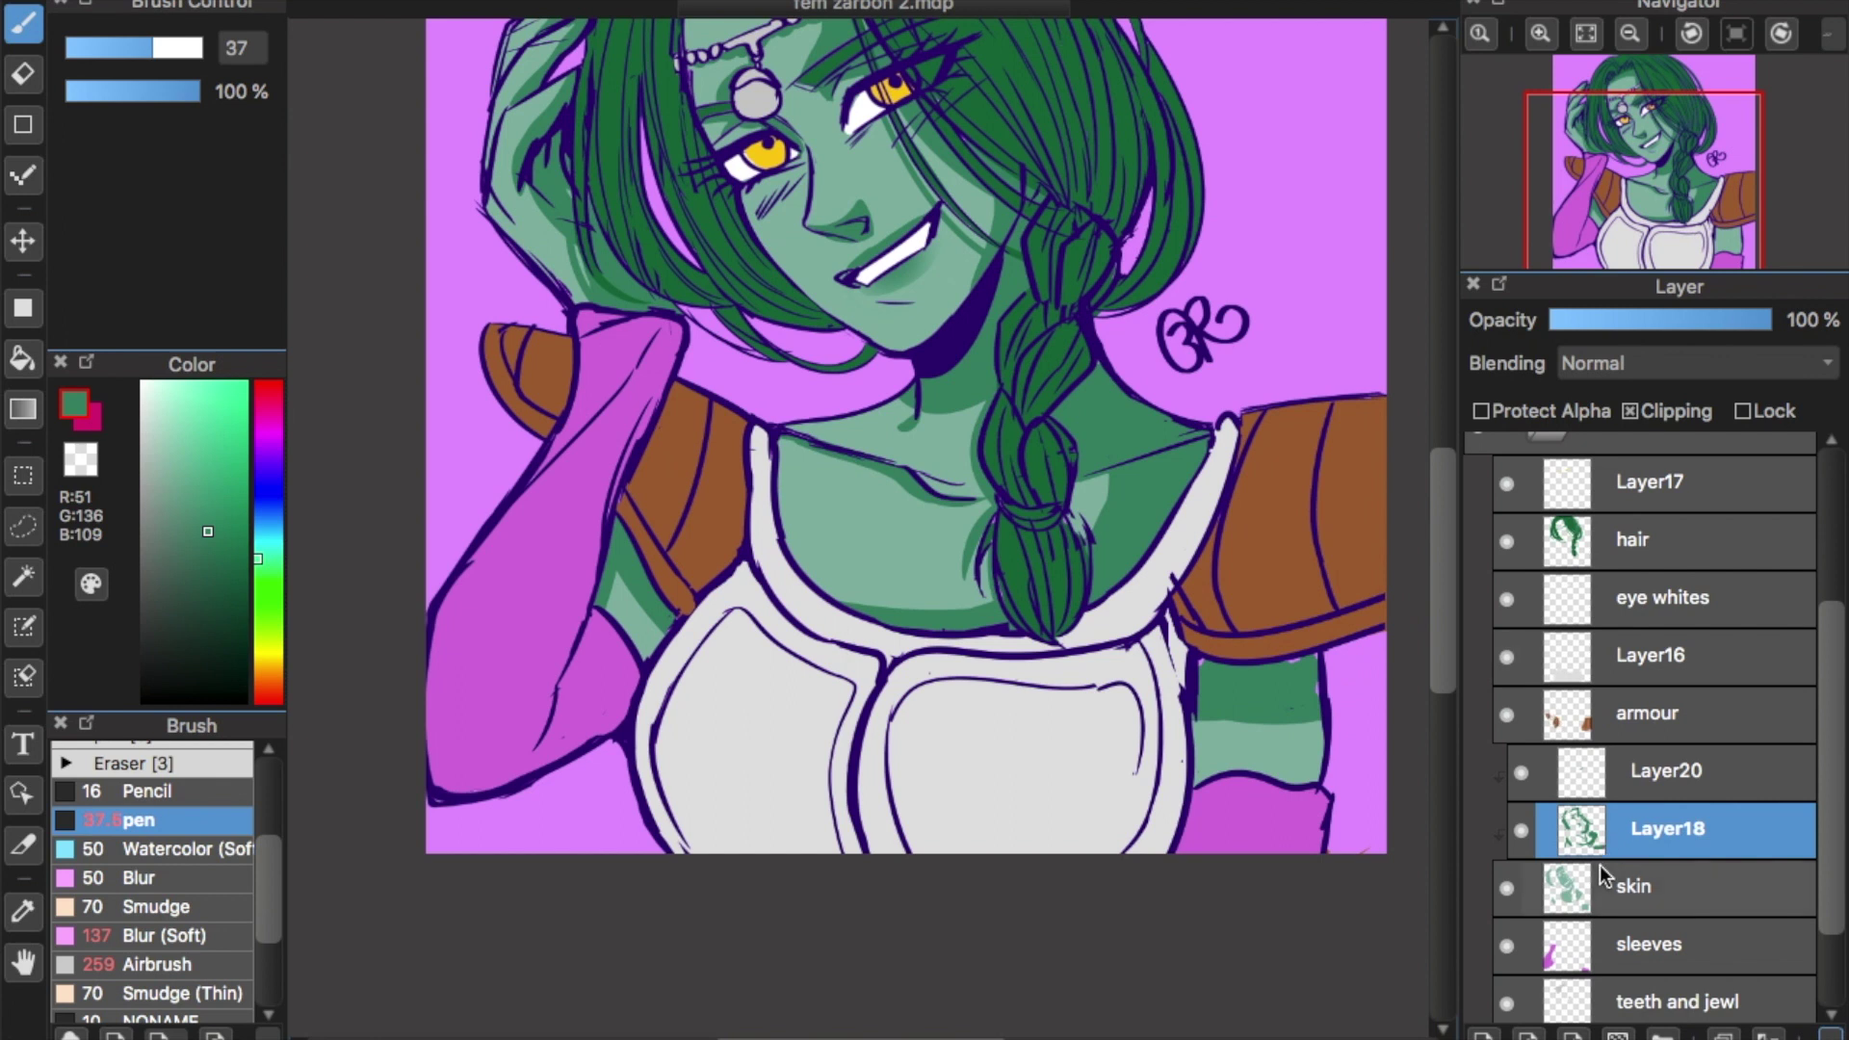
pyautogui.click(1597, 891)
pyautogui.keyDown('alt'); pyautogui.click(1276, 738); pyautogui.keyUp('alt')
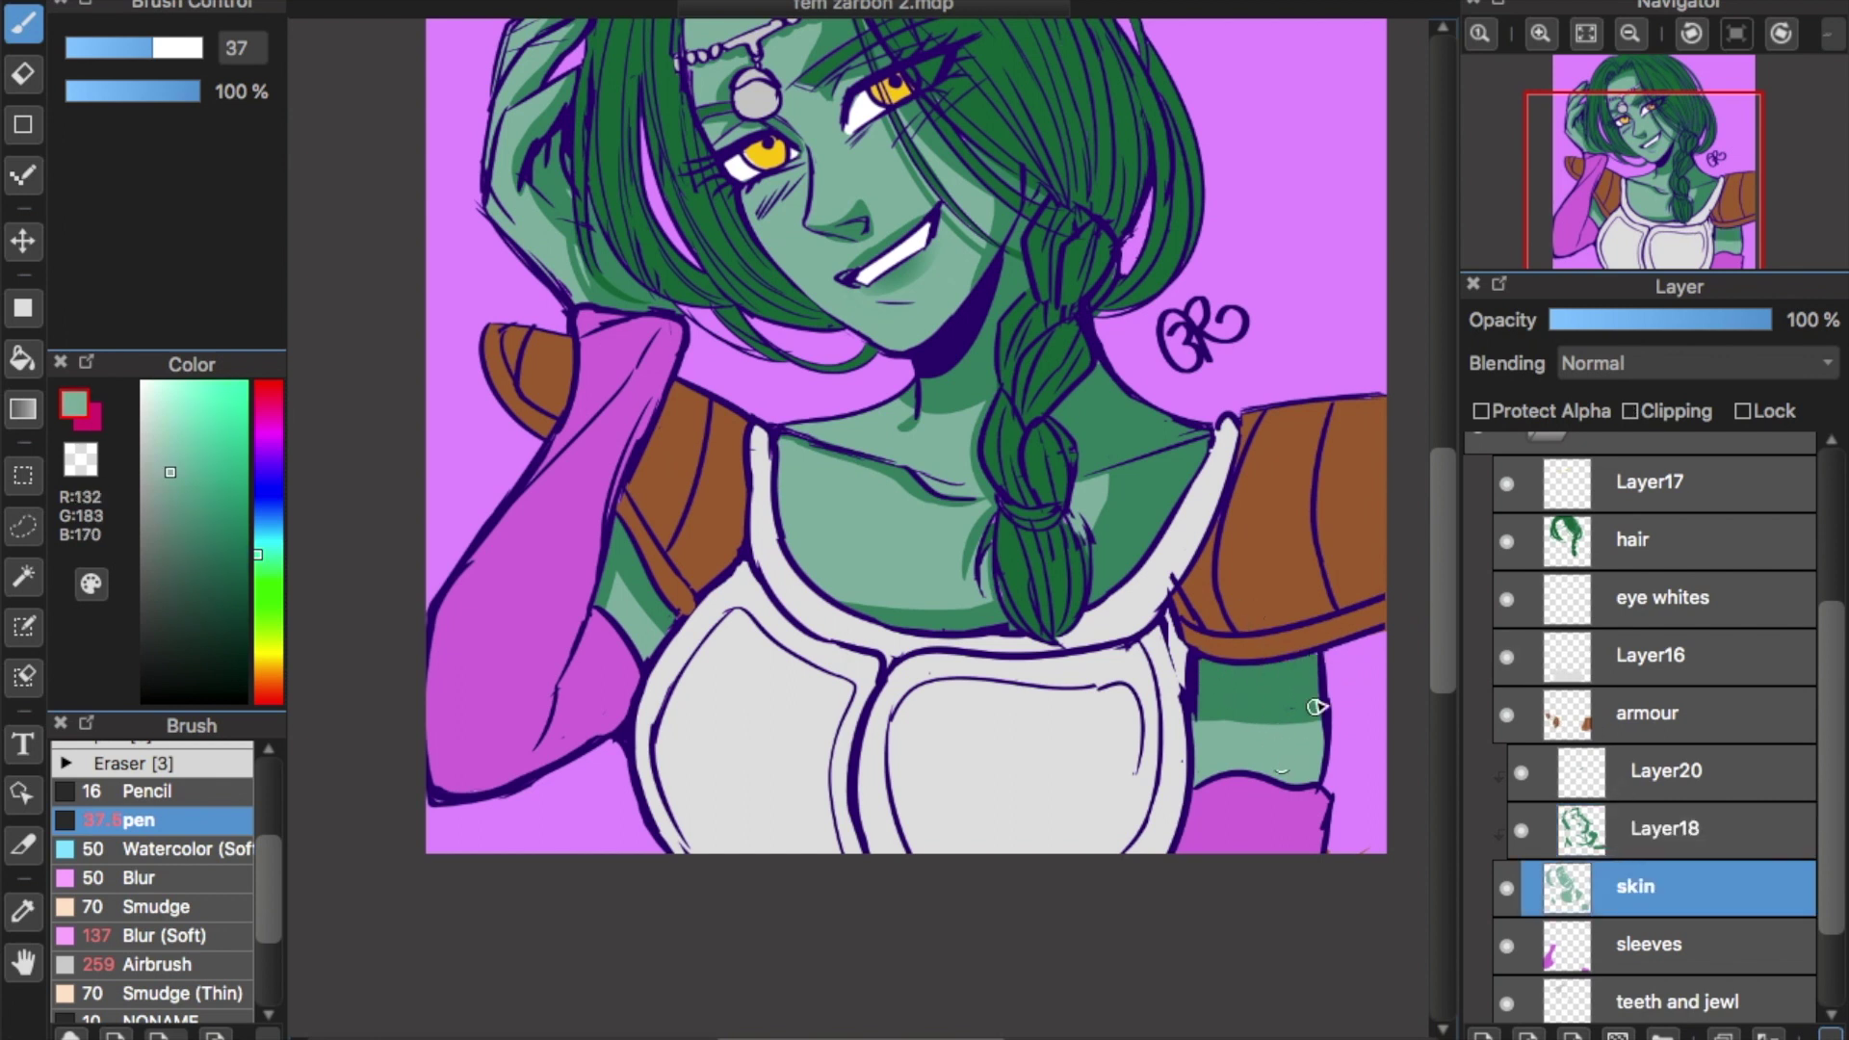
pyautogui.moveTo(1441, 489); pyautogui.dragTo(1448, 443)
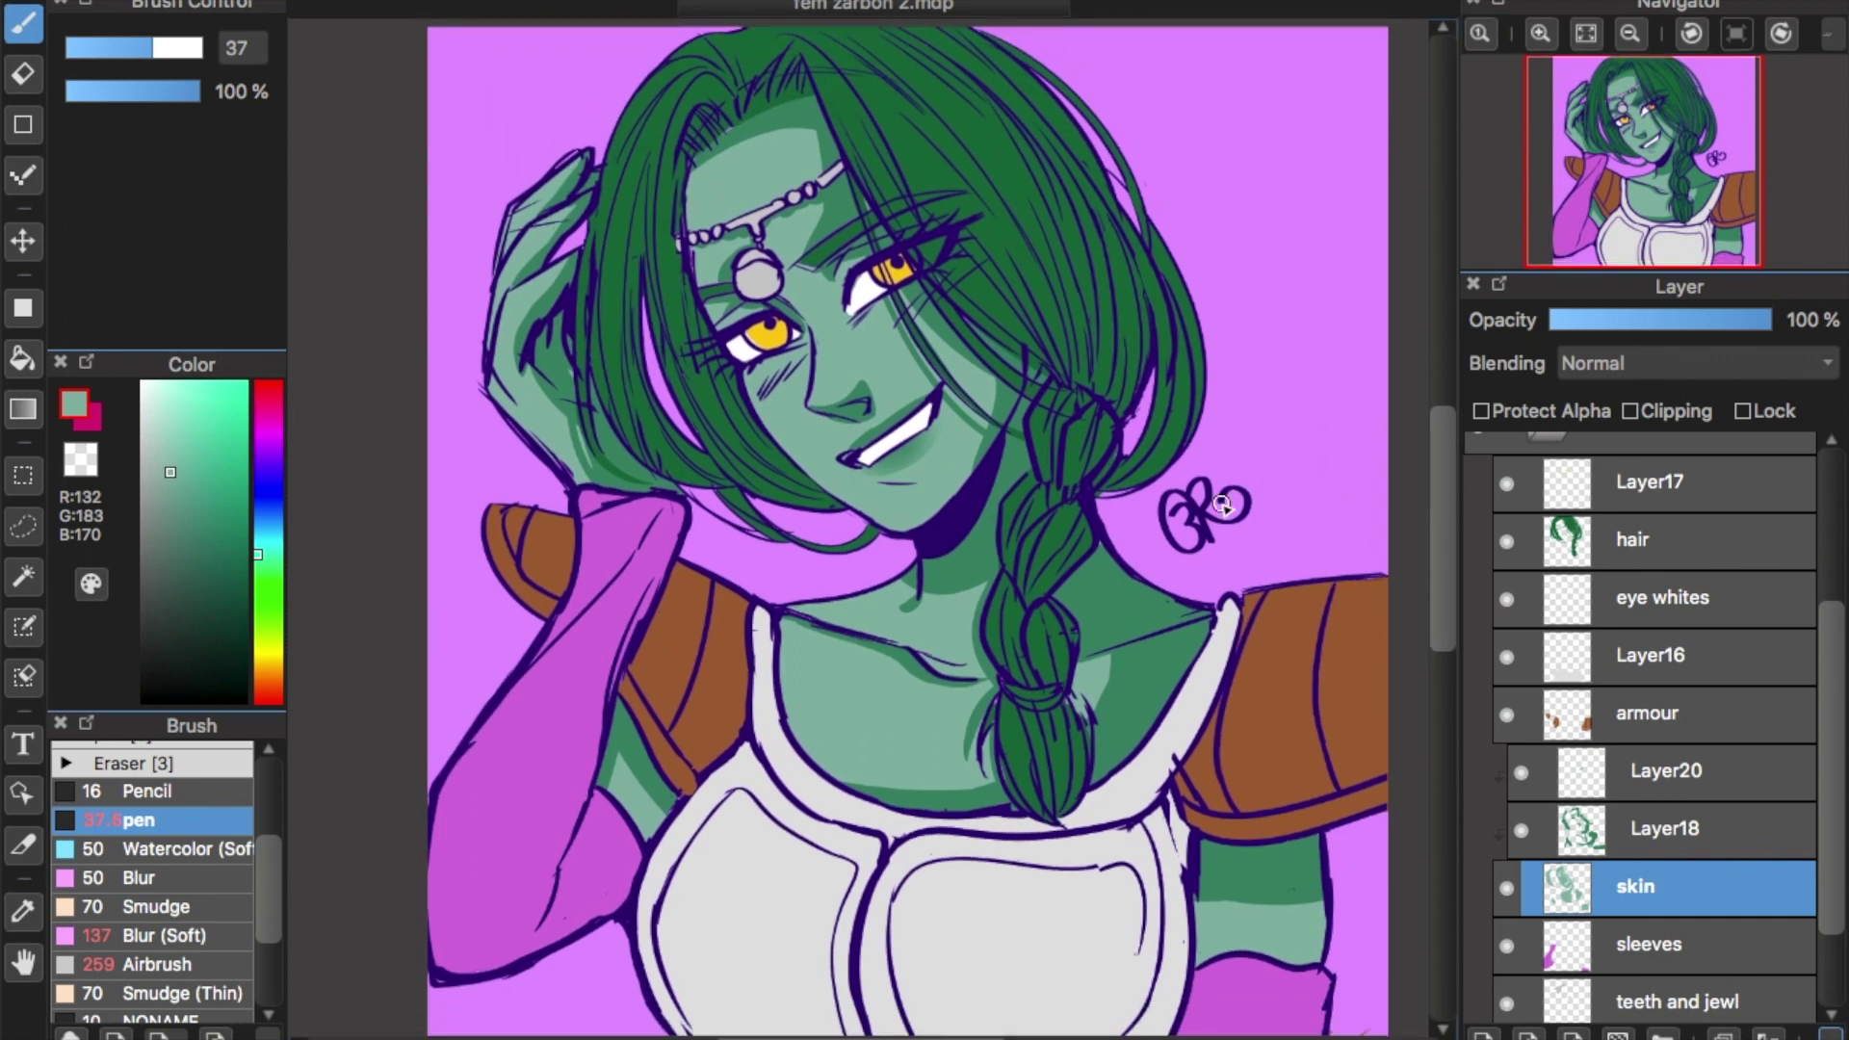
pyautogui.click(1584, 832)
pyautogui.keyDown('alt'); pyautogui.click(1115, 583); pyautogui.keyUp('alt')
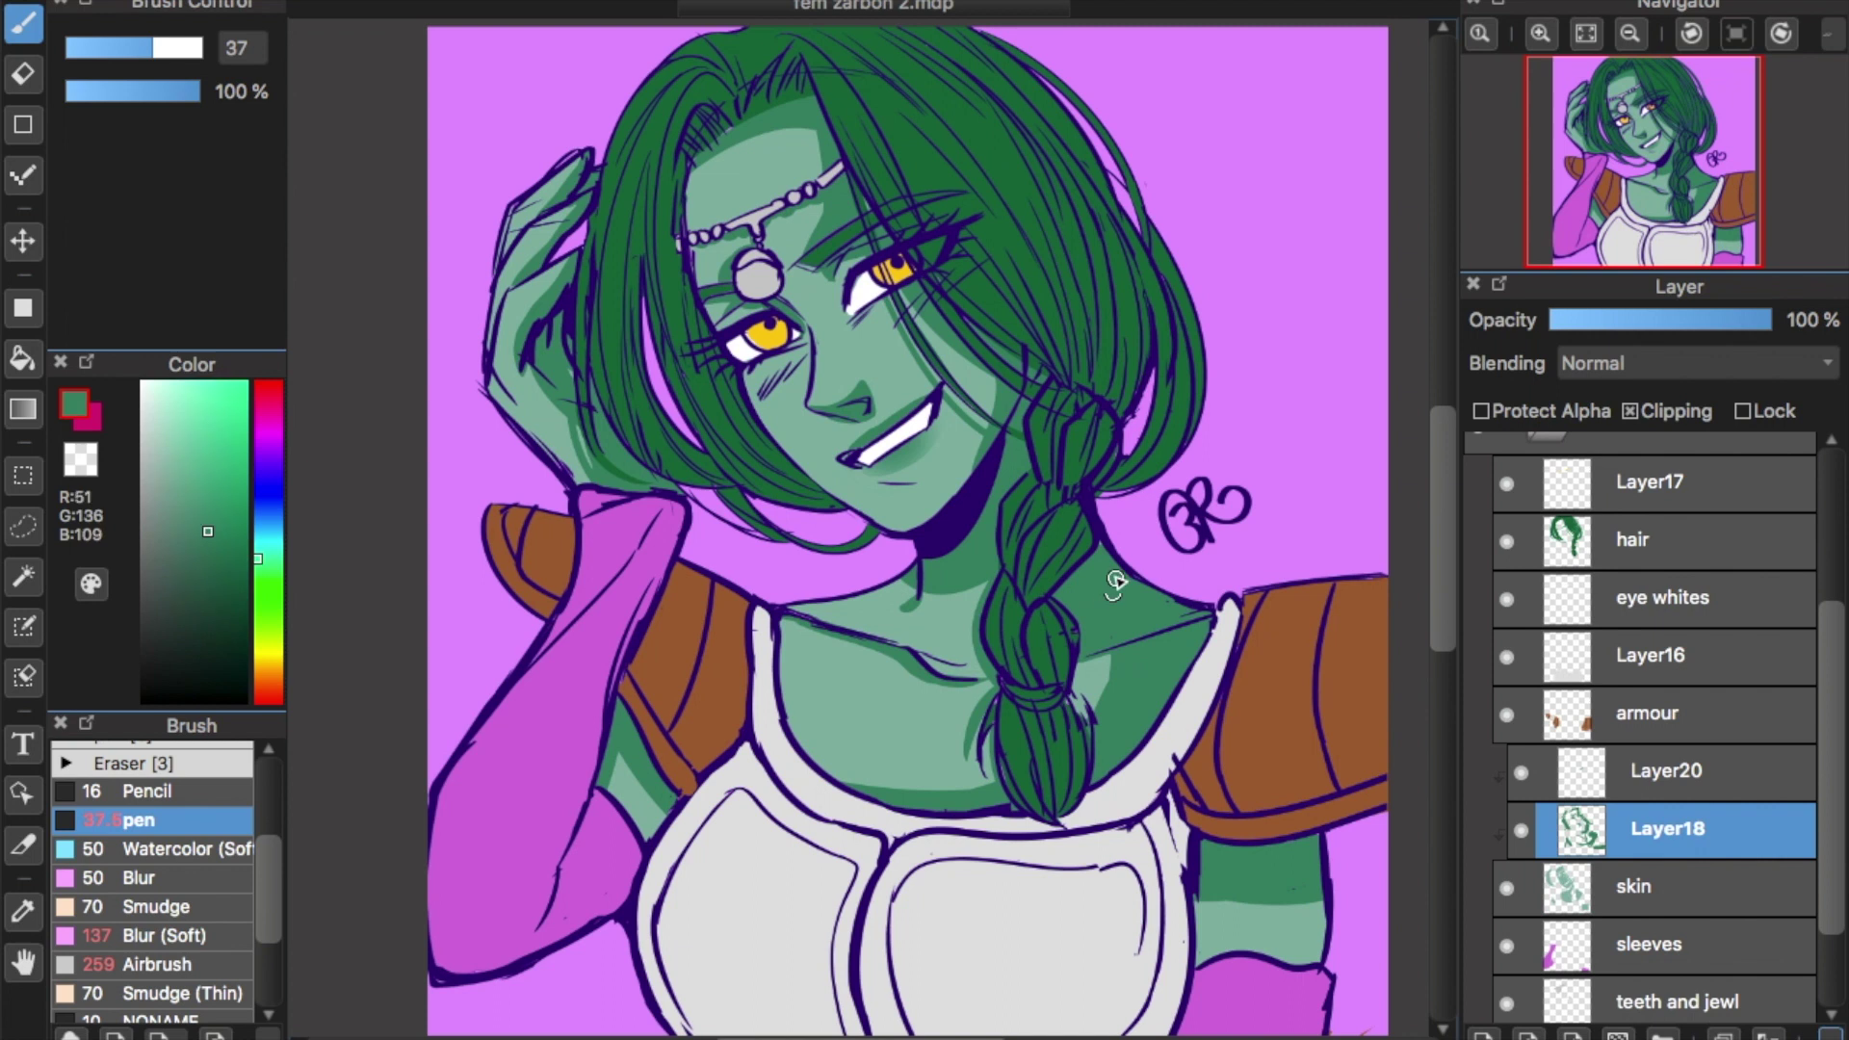
# Mix a darker blue-green, RGB 18, 97, 88, for deeper skin shadows, trying out the shades on the face.
pyautogui.scroll(3, 528, 378)
pyautogui.moveTo(1640, 172); pyautogui.dragTo(1644, 151)
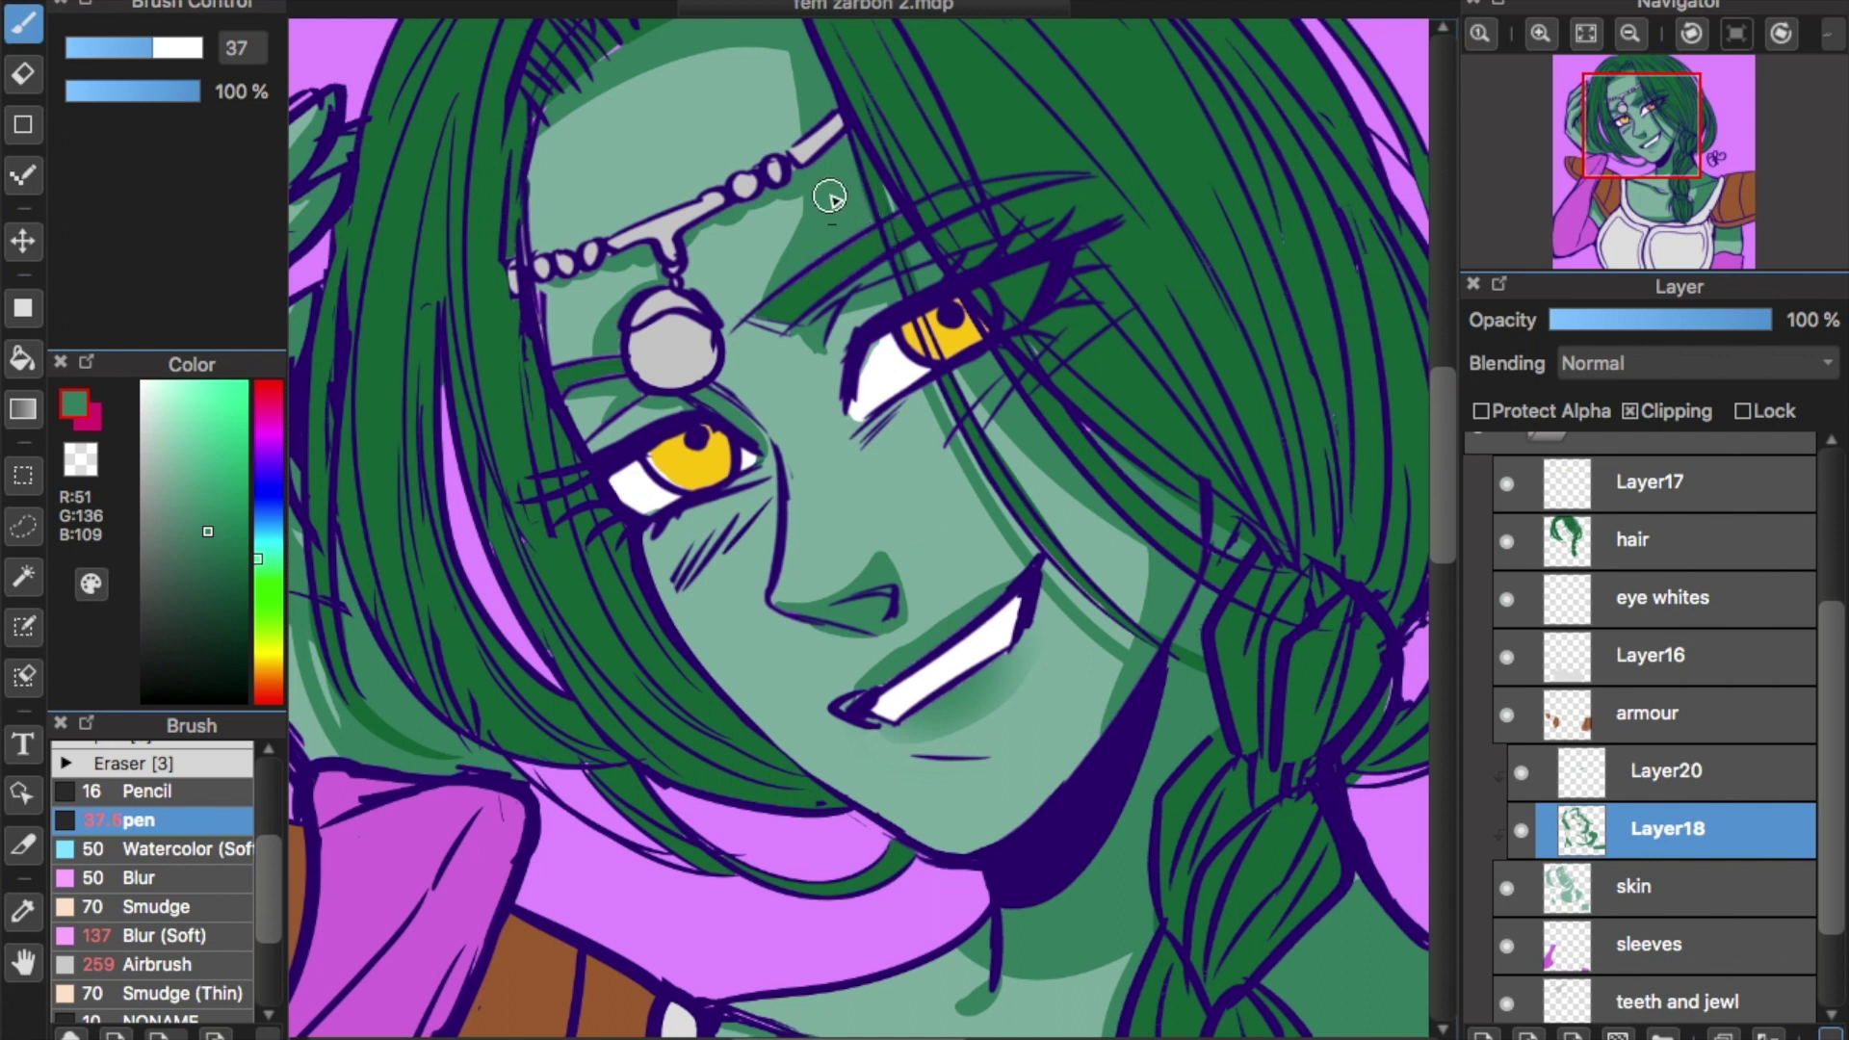
pyautogui.click(214, 549)
pyautogui.click(220, 557)
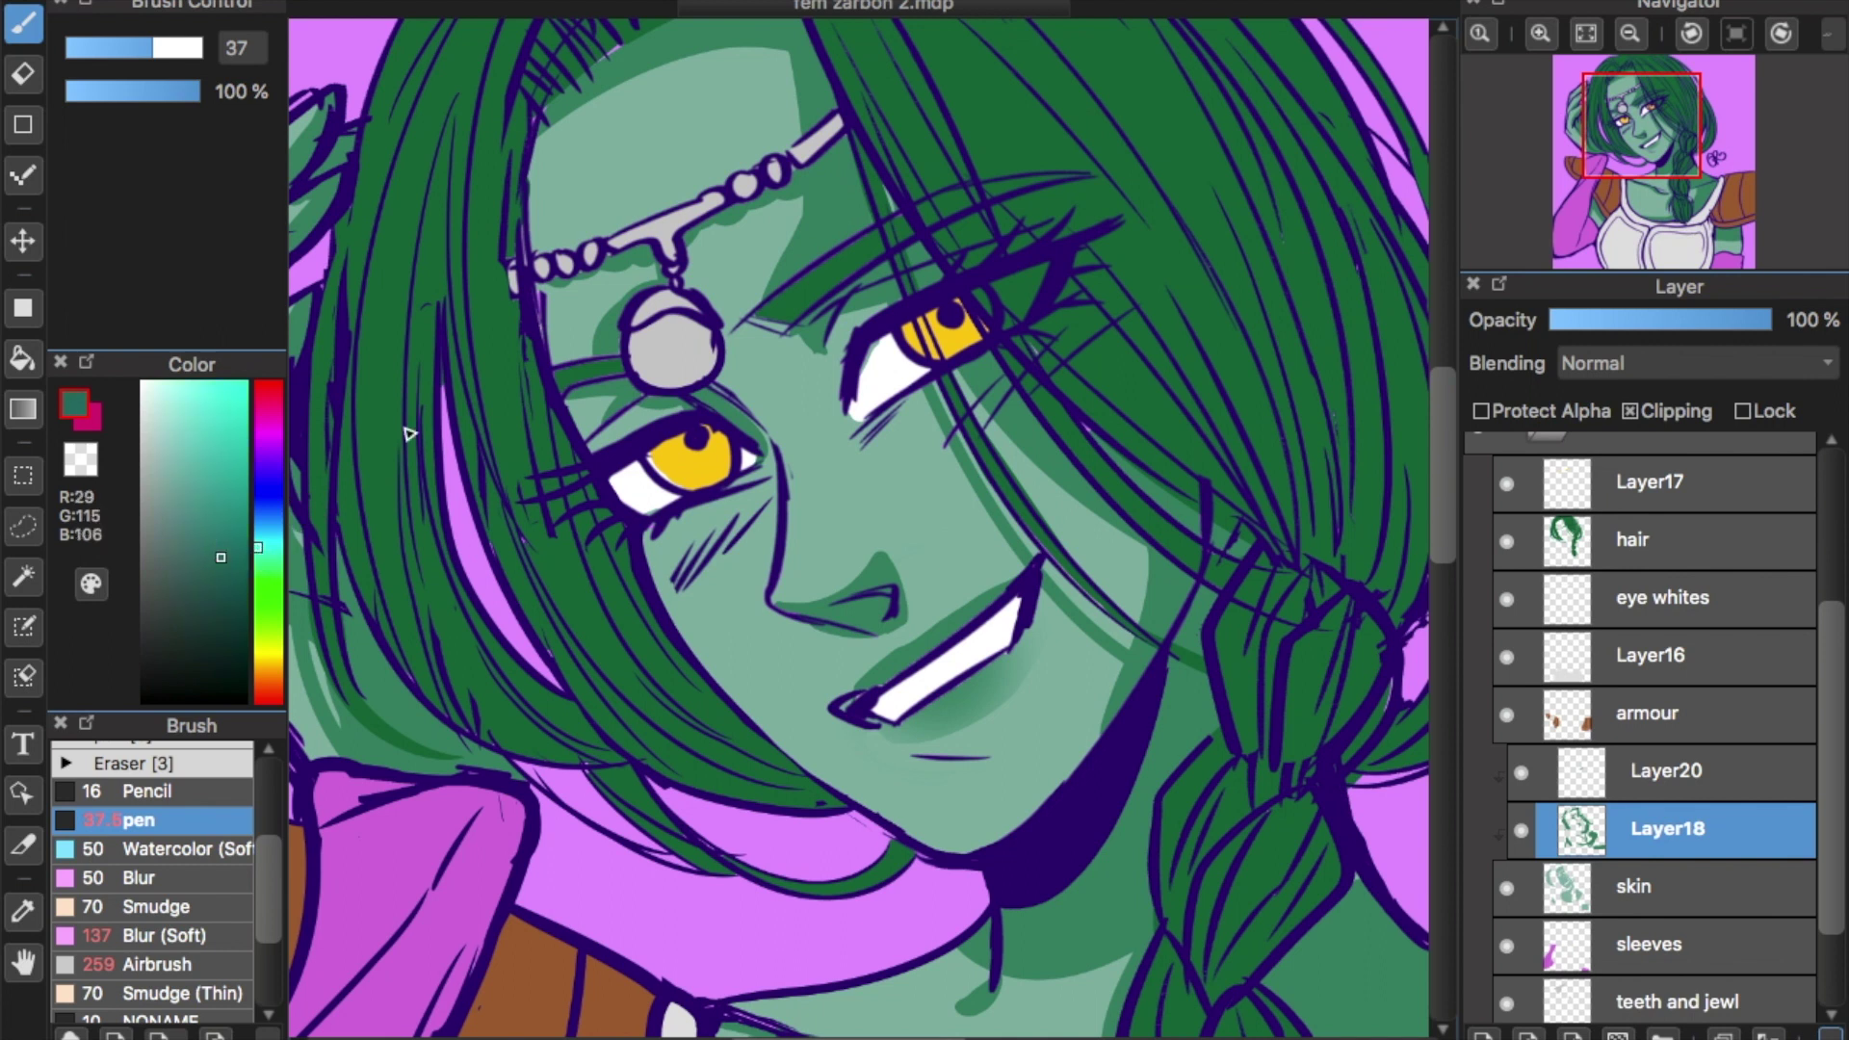
pyautogui.click(227, 570)
pyautogui.moveTo(820, 249); pyautogui.dragTo(853, 194)
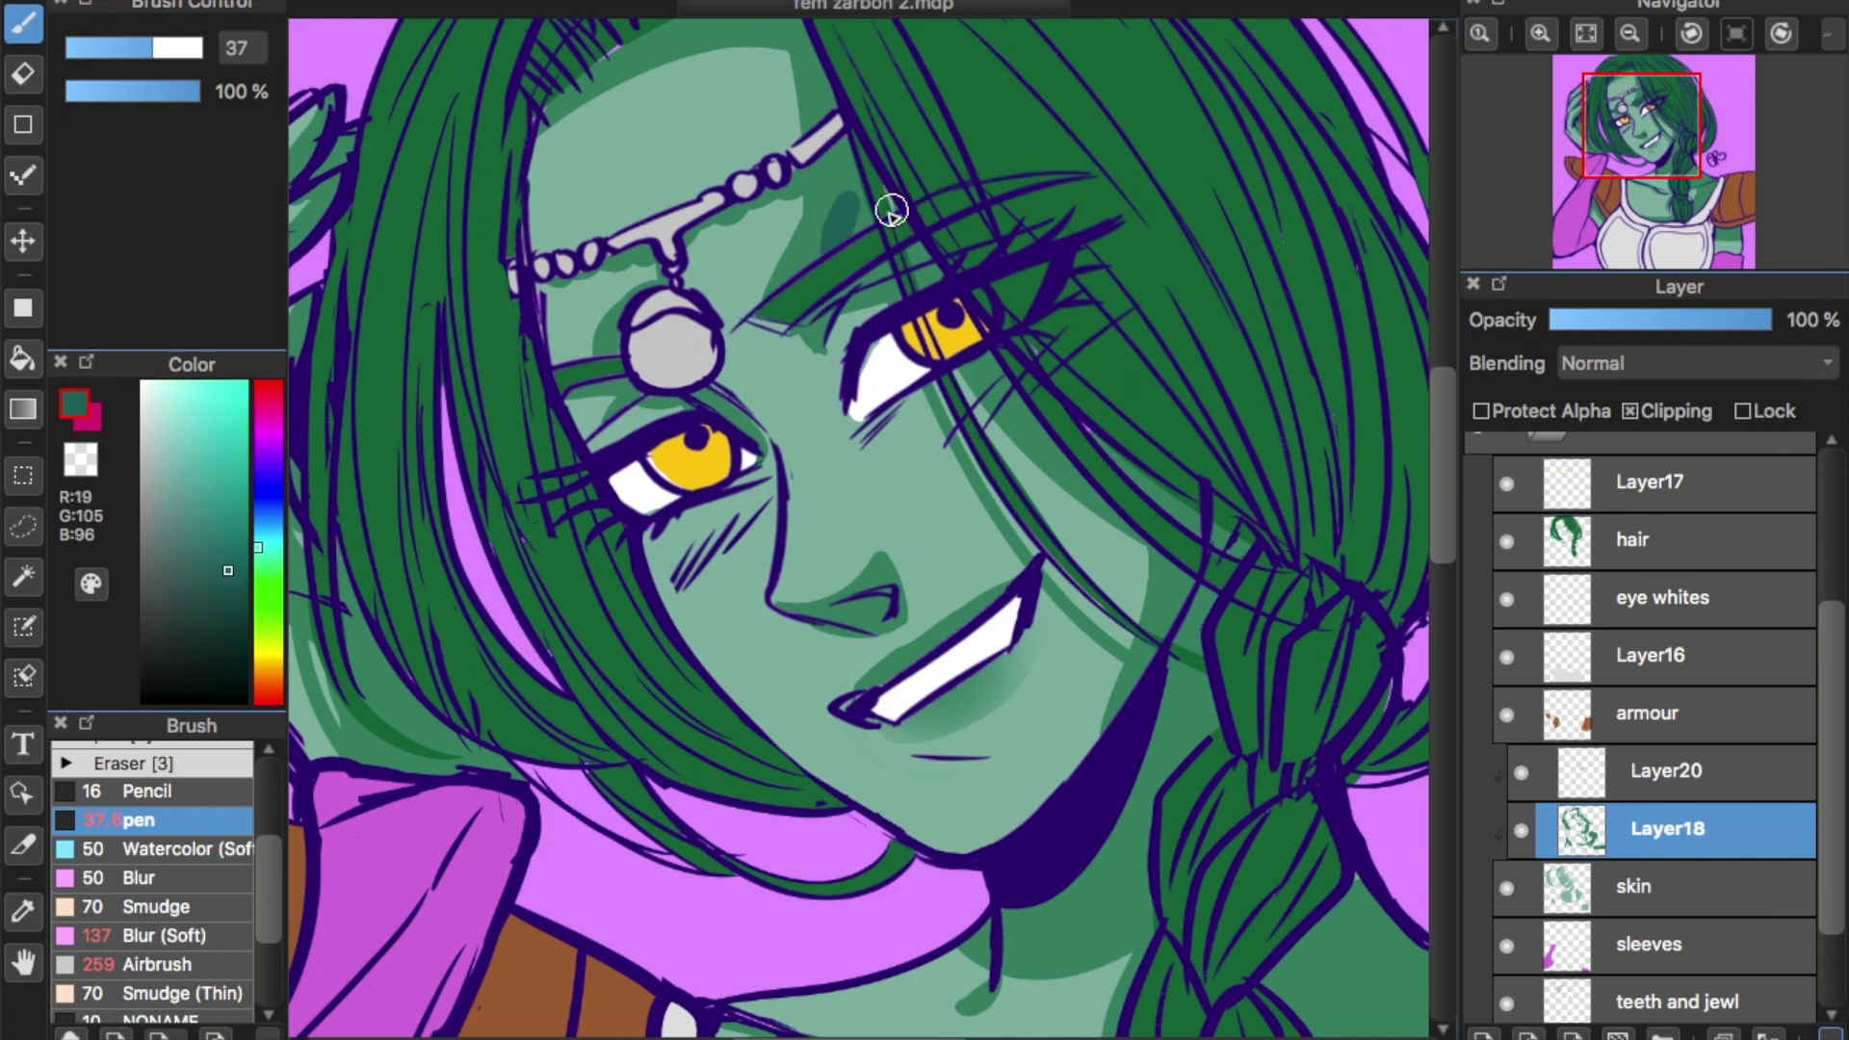
pyautogui.click(224, 564)
pyautogui.moveTo(1445, 458); pyautogui.dragTo(1443, 421)
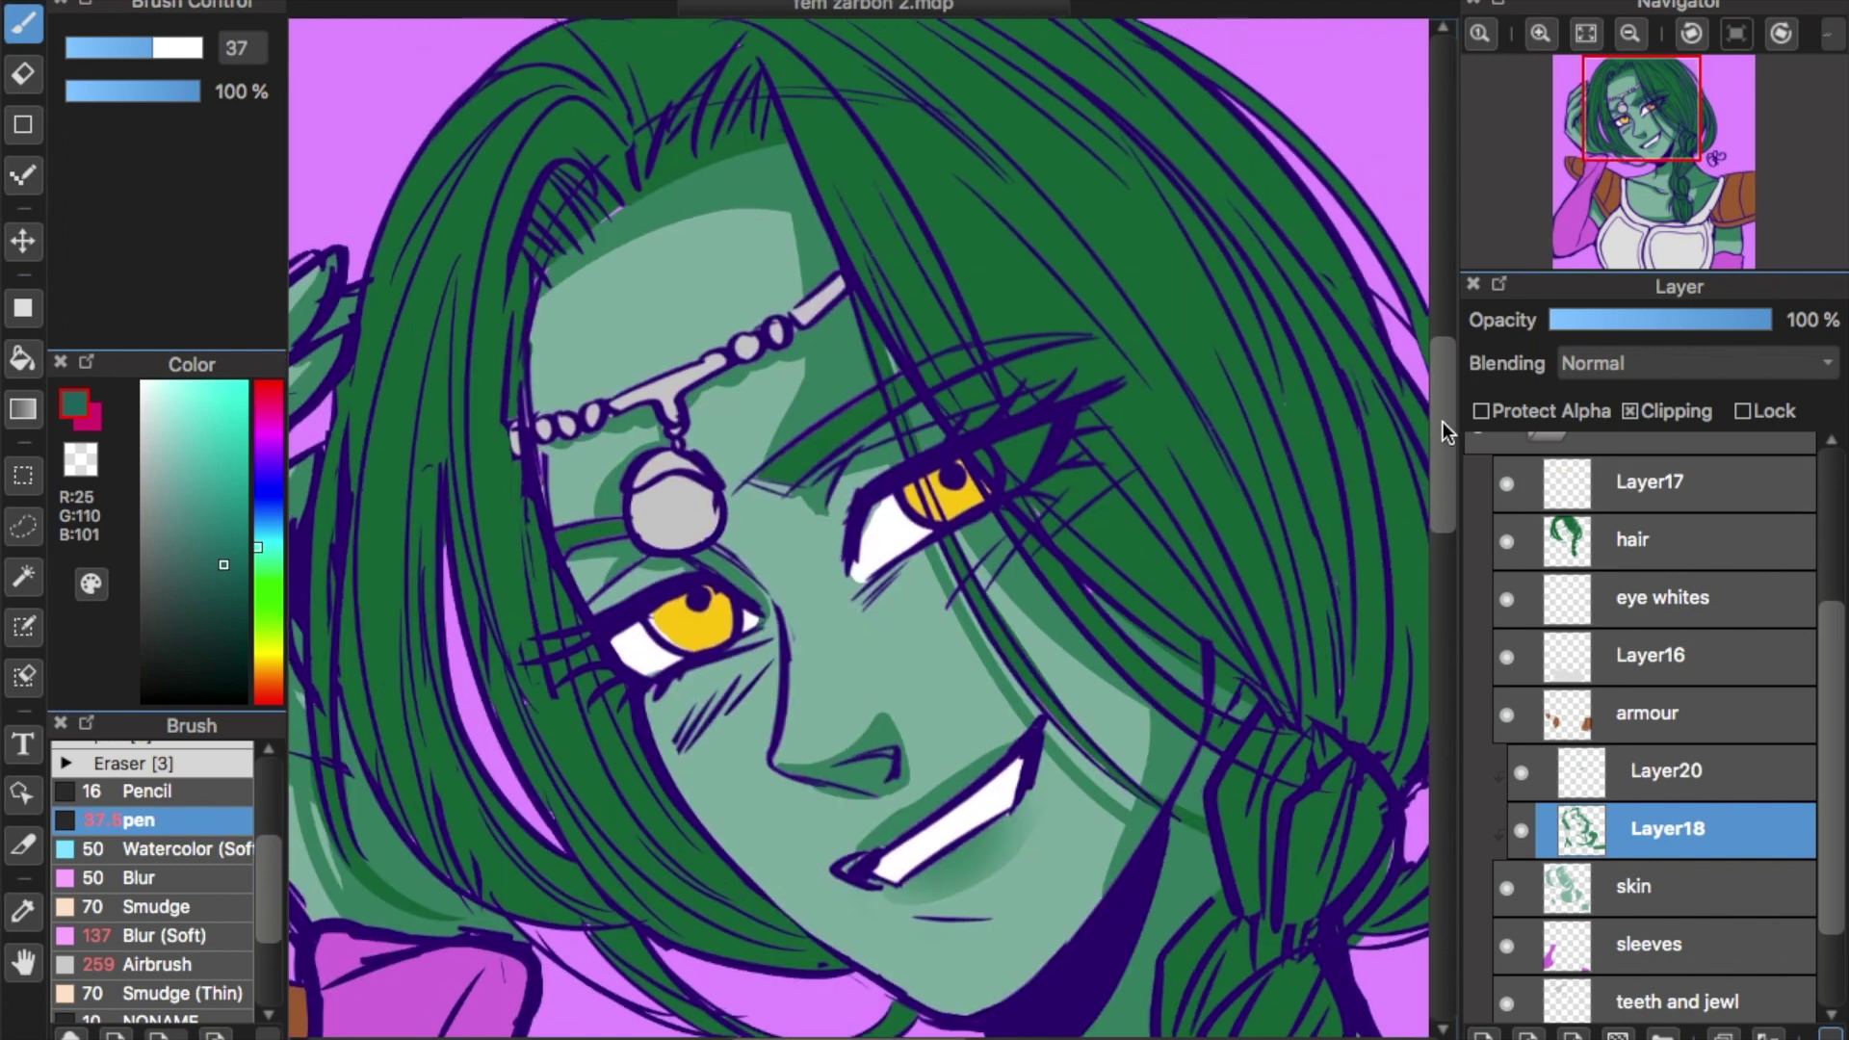
pyautogui.click(223, 570)
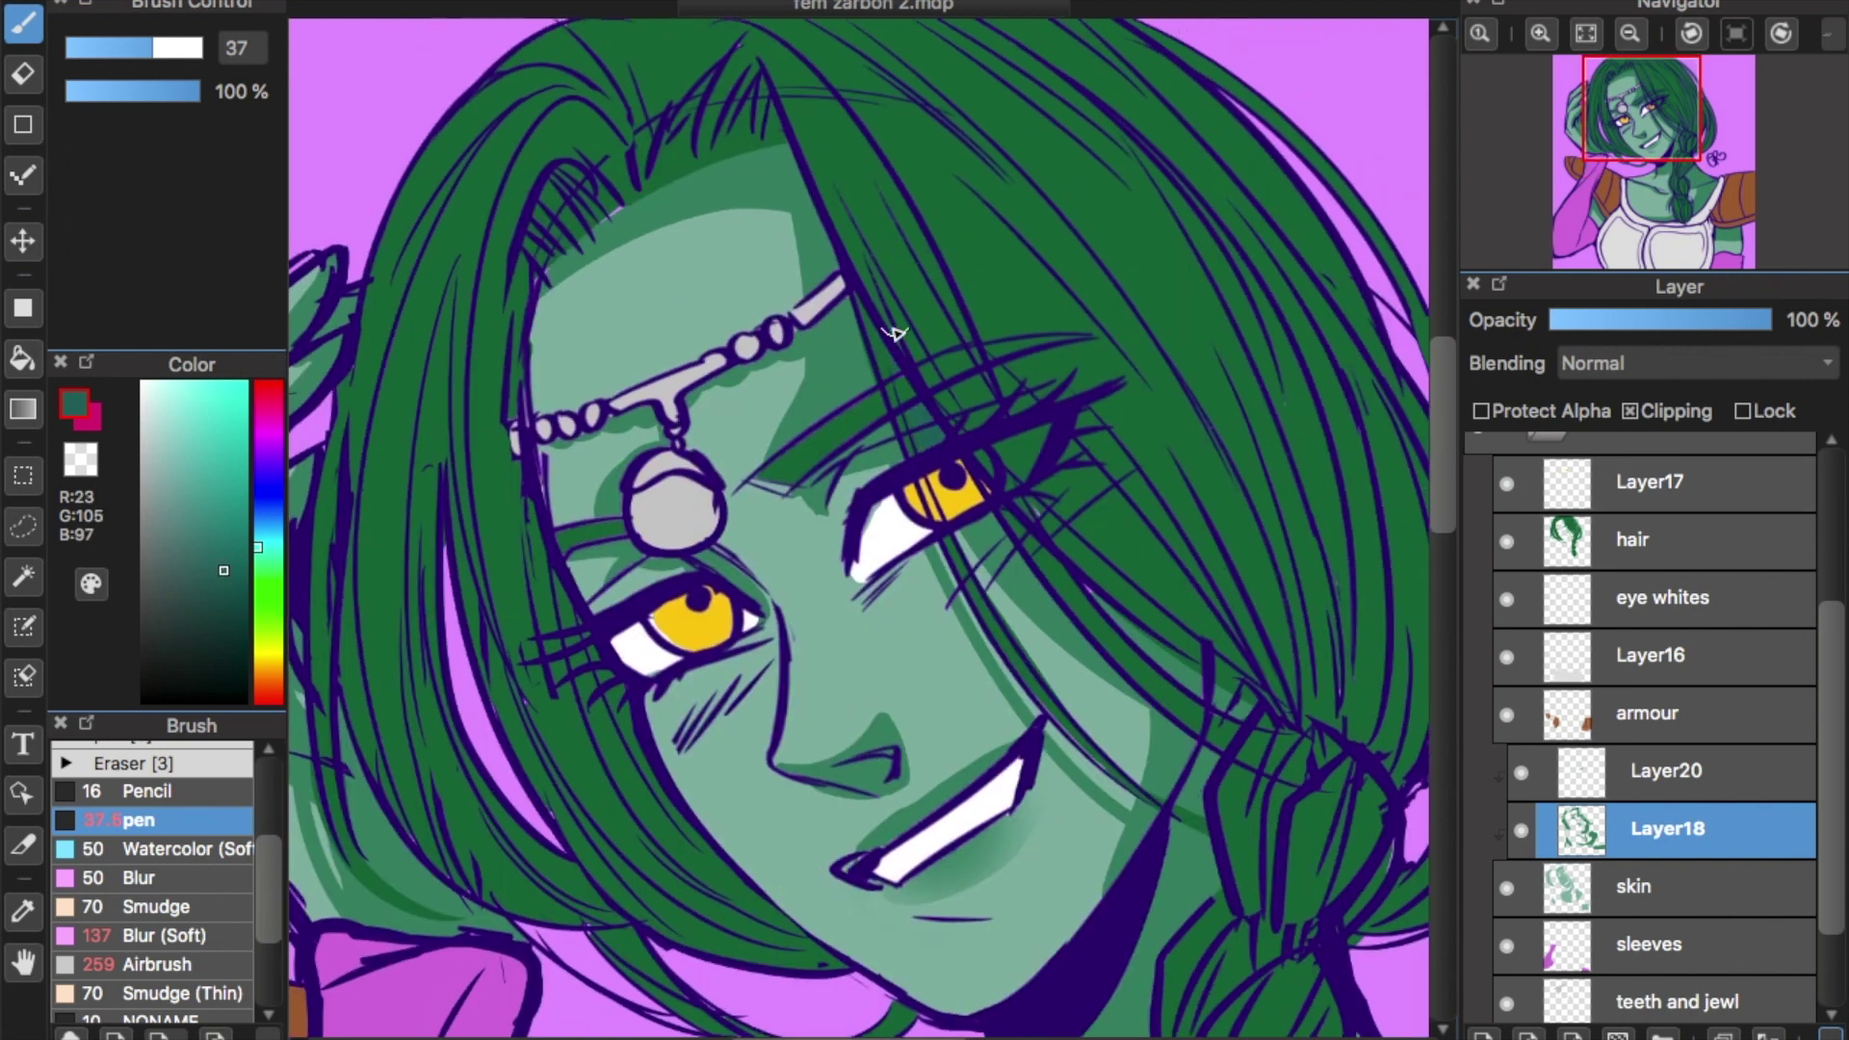
pyautogui.moveTo(1114, 616); pyautogui.dragTo(1299, 734)
pyautogui.click(228, 581)
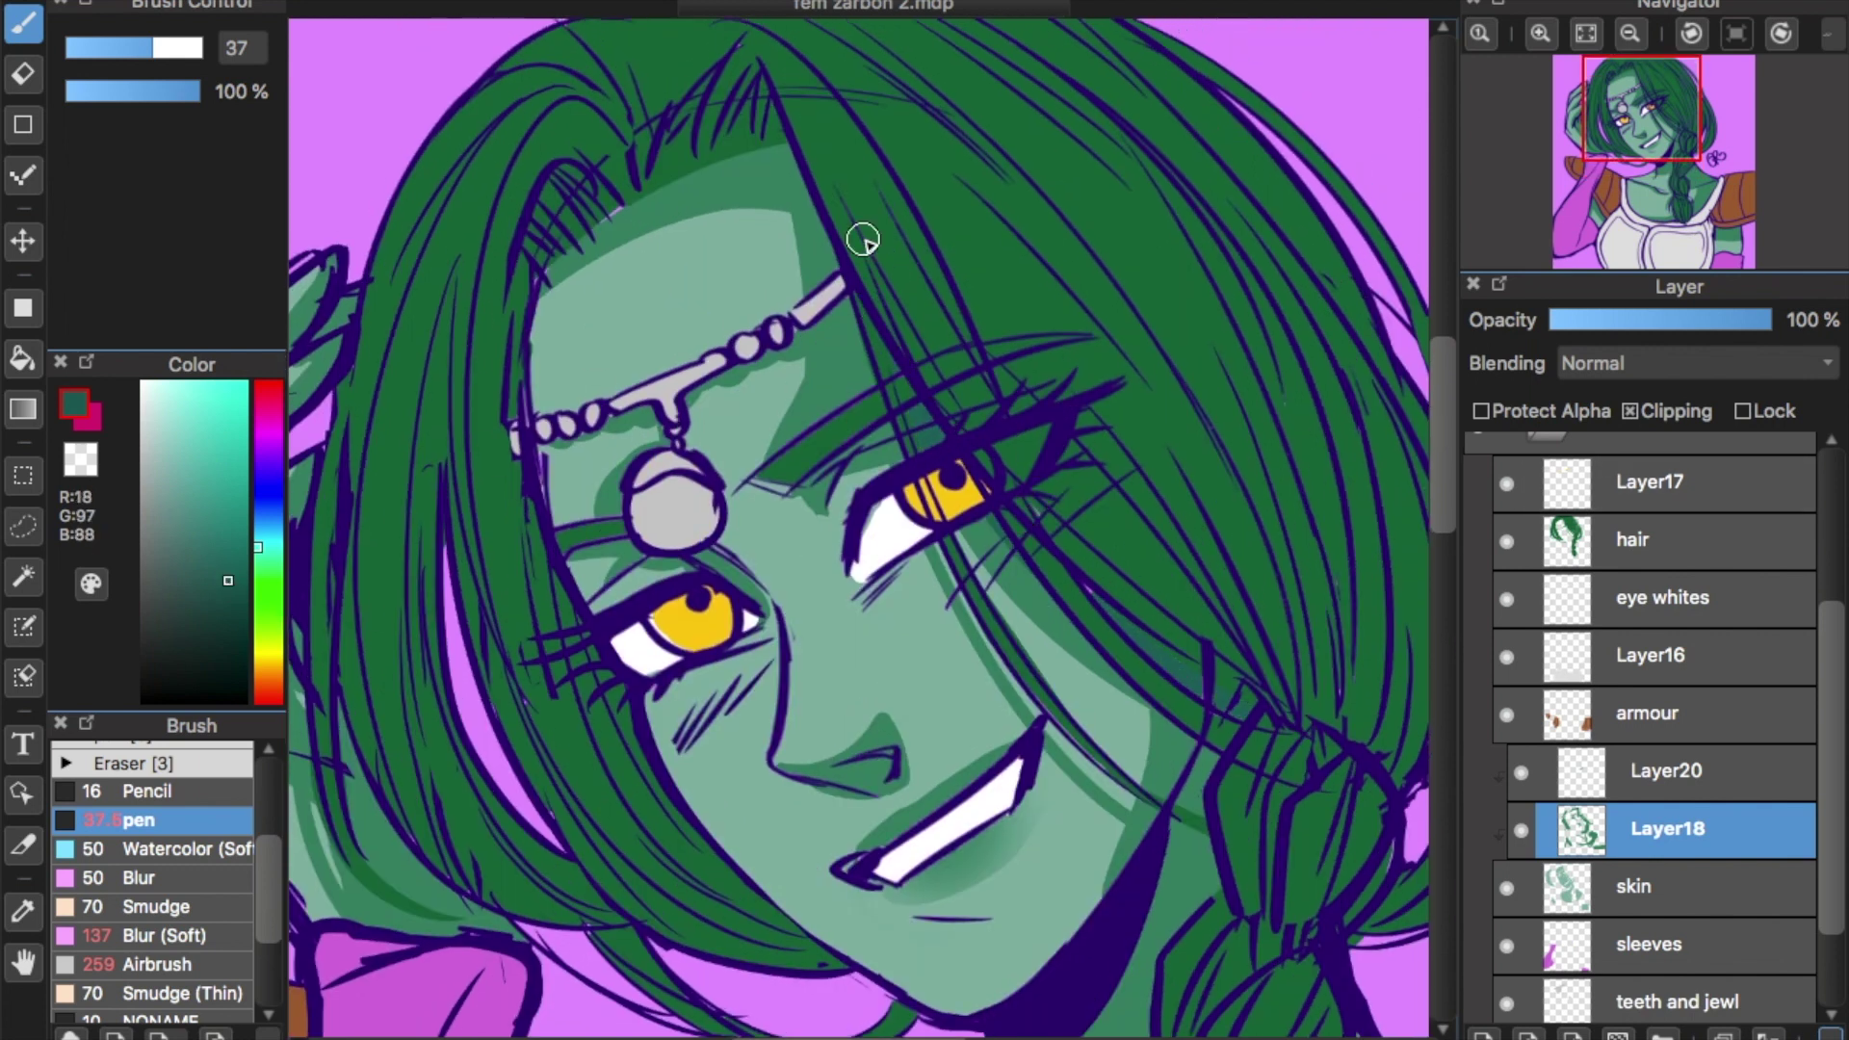
# Paint the deeper green shadow on the skin between the jaw and the top of the braid, beneath the hair.
pyautogui.moveTo(1443, 452); pyautogui.dragTo(1446, 516)
pyautogui.moveTo(1228, 342)
pyautogui.mouseDown()
pyautogui.moveTo(1155, 482)
pyautogui.moveTo(1194, 530)
pyautogui.mouseUp()
pyautogui.press('e')
pyautogui.press('b')
pyautogui.moveTo(1213, 410); pyautogui.dragTo(1186, 508)
pyautogui.keyDown('alt'); pyautogui.click(1179, 501); pyautogui.keyUp('alt')
pyautogui.moveTo(1215, 409); pyautogui.dragTo(1161, 510)
pyautogui.hotkey('ctrl', '-')
pyautogui.keyDown('alt'); pyautogui.click(1131, 404); pyautogui.keyUp('alt')
pyautogui.hotkey('ctrl', '-')
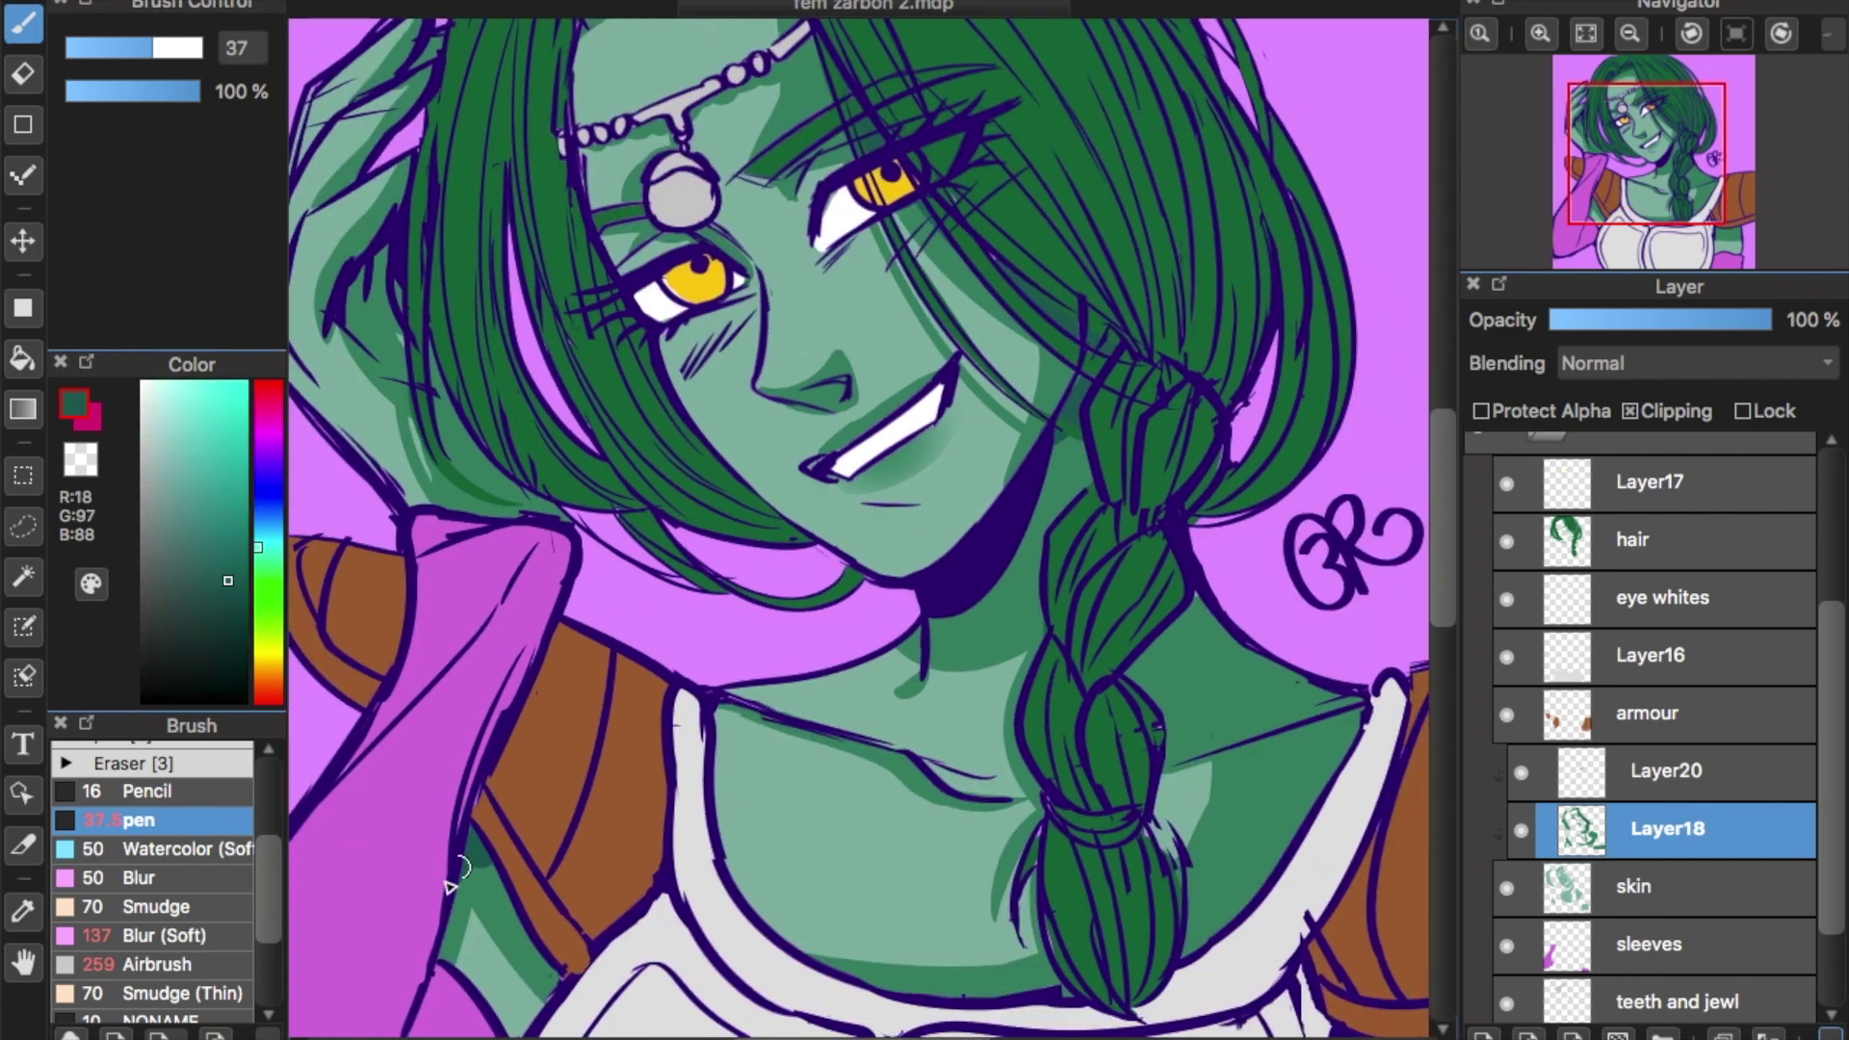
pyautogui.hotkey('ctrl', '-')
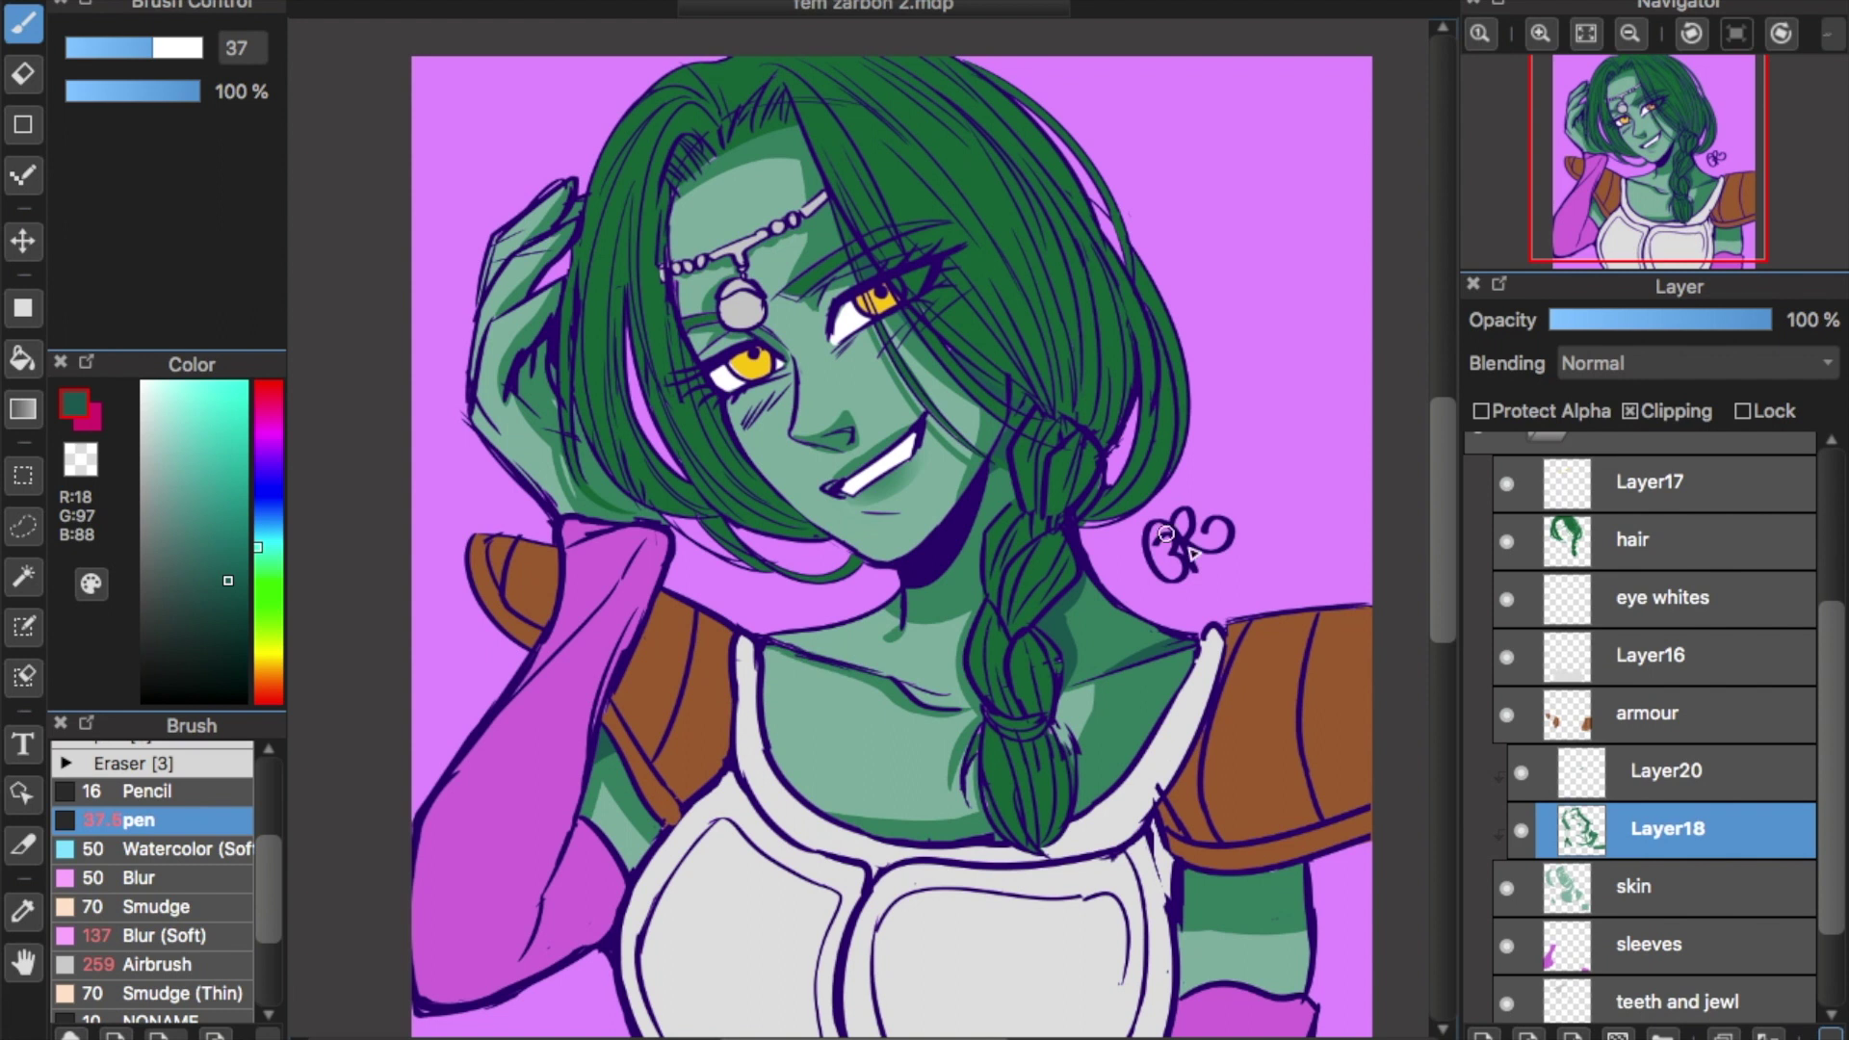
# Add a new layer directly above the hair layer and clip it to the hair.
pyautogui.click(1614, 559)
pyautogui.hotkey('ctrl', 'shift', 'n')
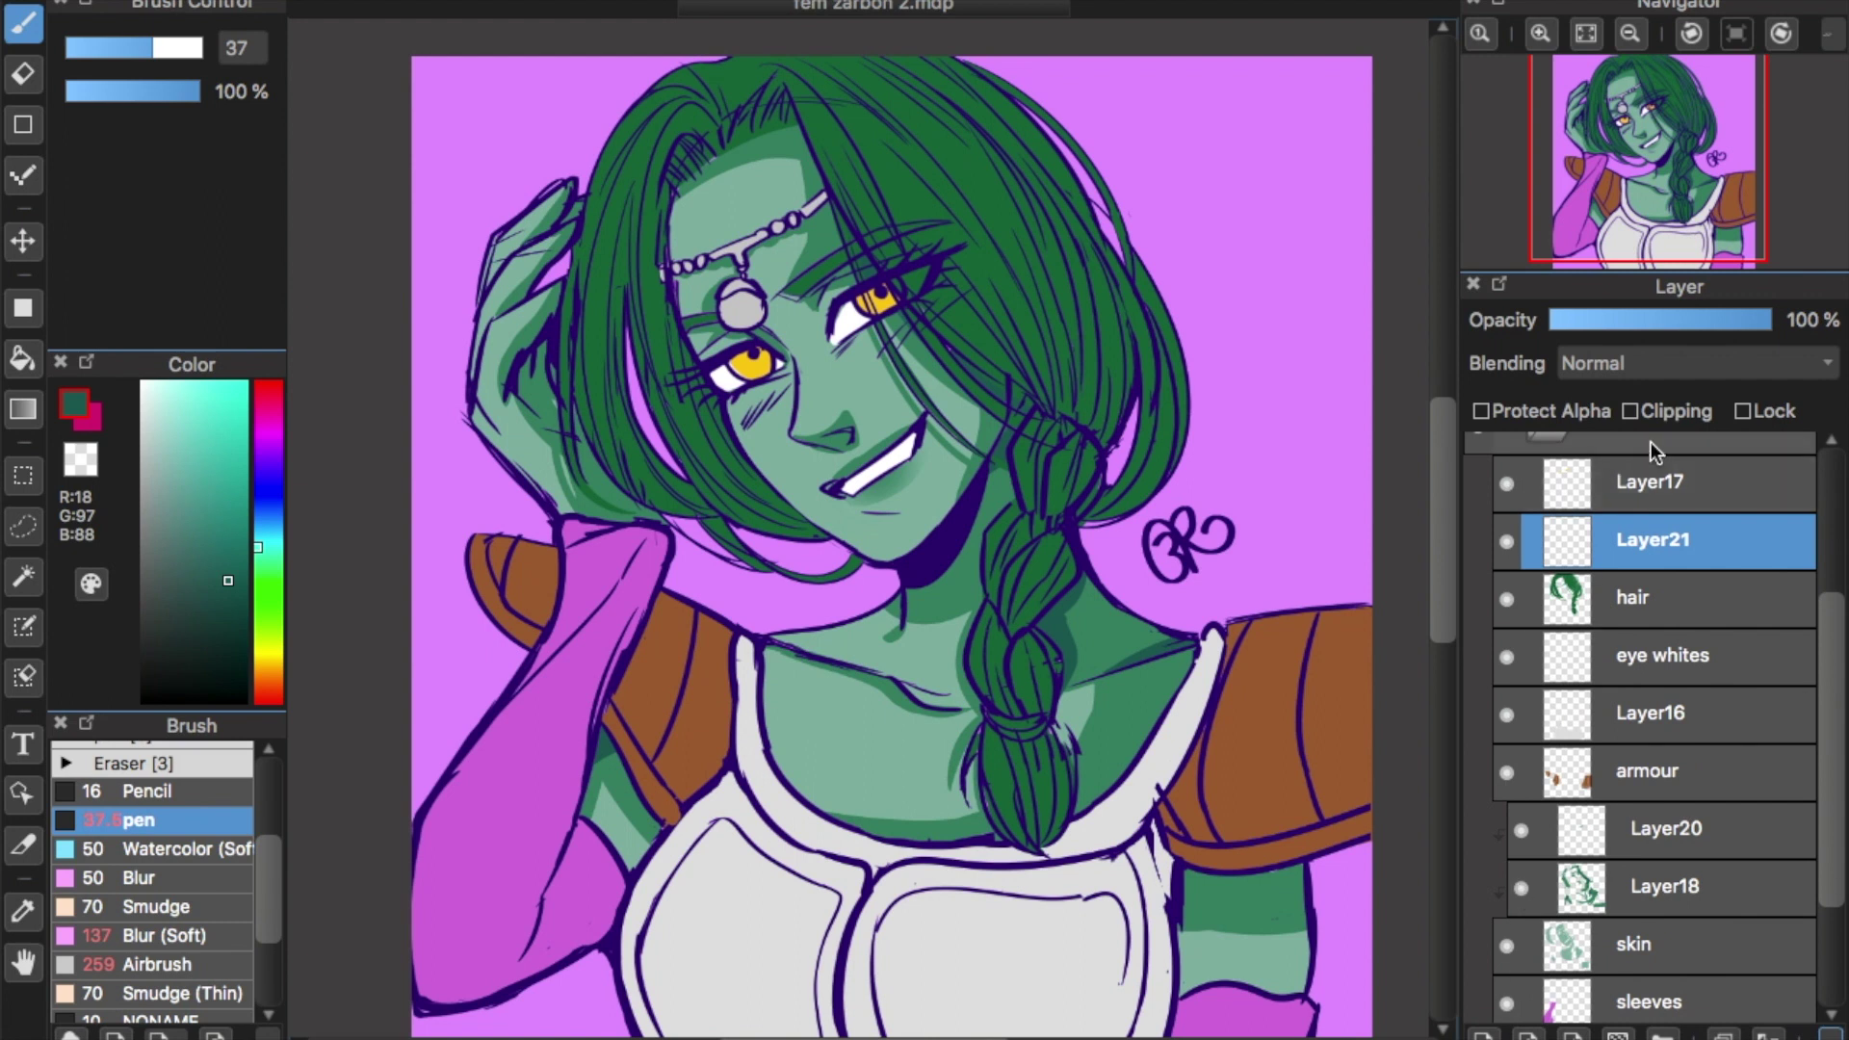
pyautogui.click(1628, 412)
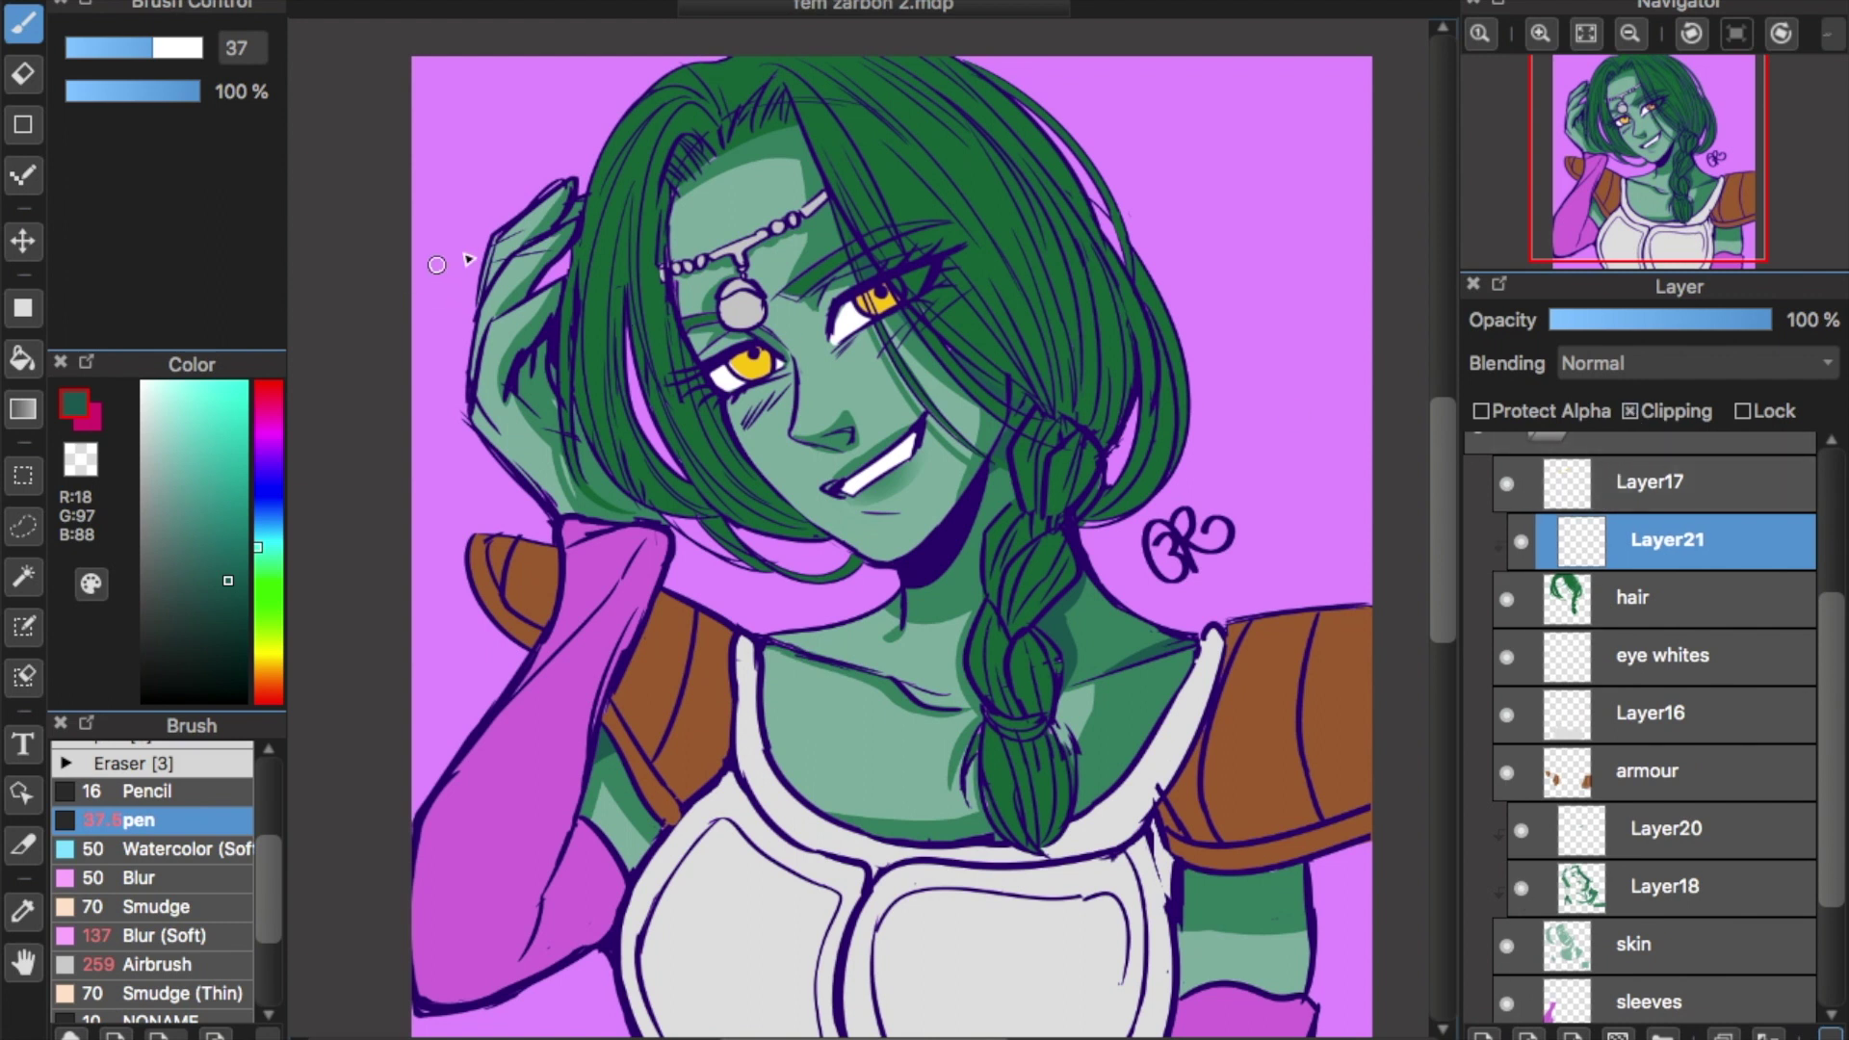
# Airbrush soft dark green shading, RGB 3, 78, 48, over the hair with the Airbrush at size 875.
pyautogui.keyDown('alt'); pyautogui.click(929, 185); pyautogui.keyUp('alt')
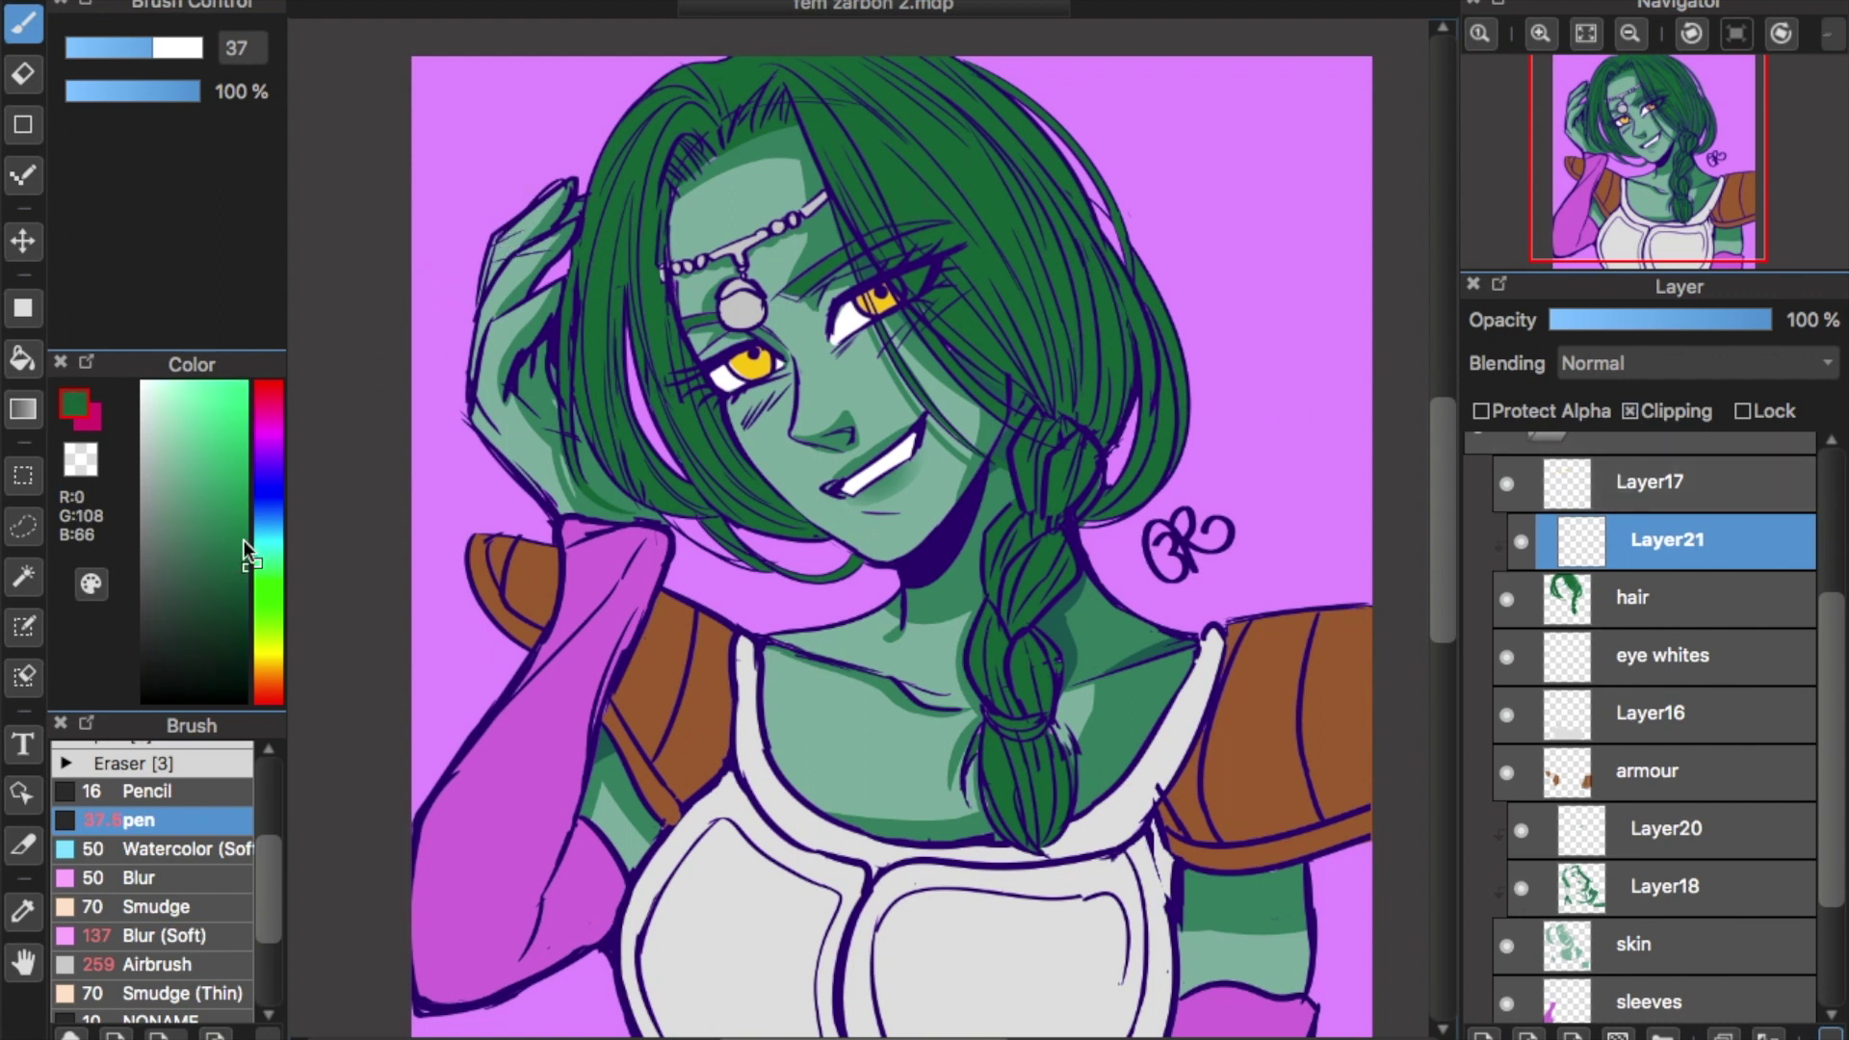
pyautogui.click(243, 588)
pyautogui.scroll(-2, 268, 920)
pyautogui.moveTo(268, 921)
pyautogui.mouseDown()
pyautogui.moveTo(270, 955)
pyautogui.moveTo(273, 870)
pyautogui.mouseUp()
pyautogui.click(210, 970)
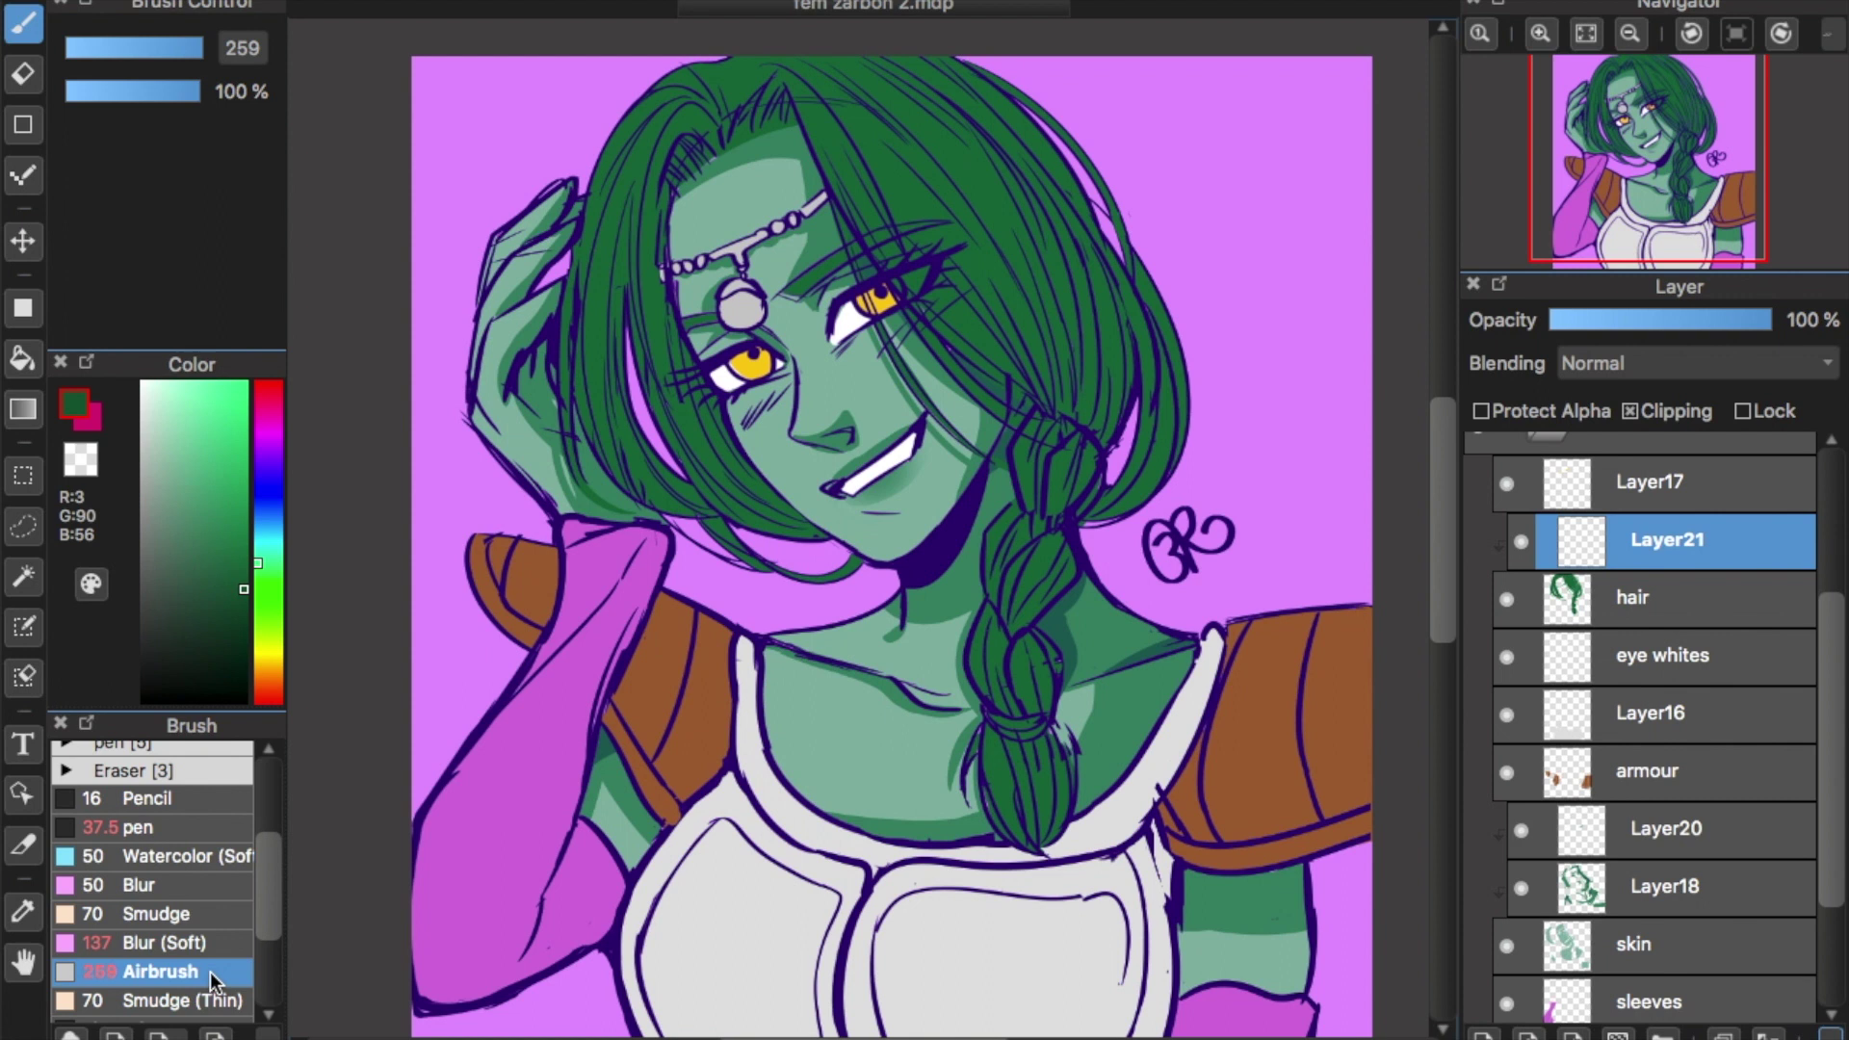
pyautogui.moveTo(204, 43); pyautogui.dragTo(346, 37)
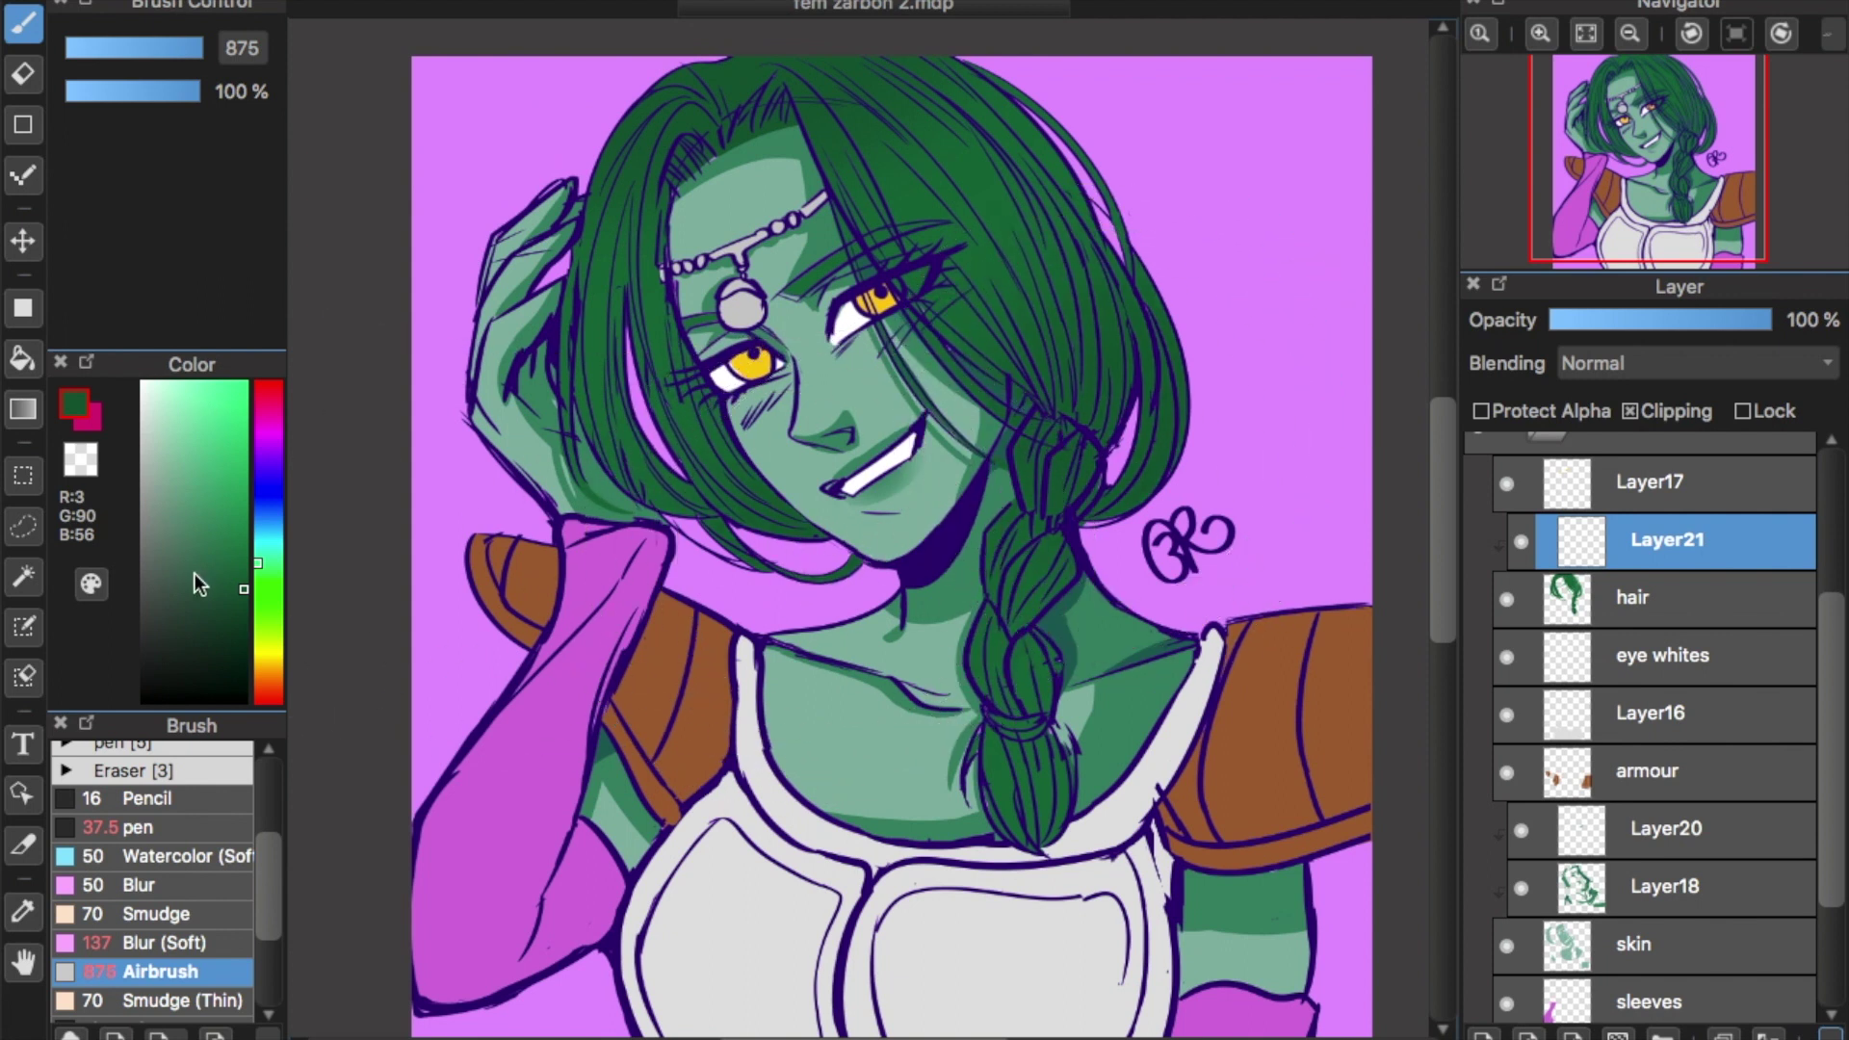
pyautogui.click(243, 604)
pyautogui.moveTo(944, 178)
pyautogui.mouseDown()
pyautogui.moveTo(958, 462)
pyautogui.moveTo(838, 578)
pyautogui.moveTo(838, 520)
pyautogui.moveTo(1007, 253)
pyautogui.mouseUp()
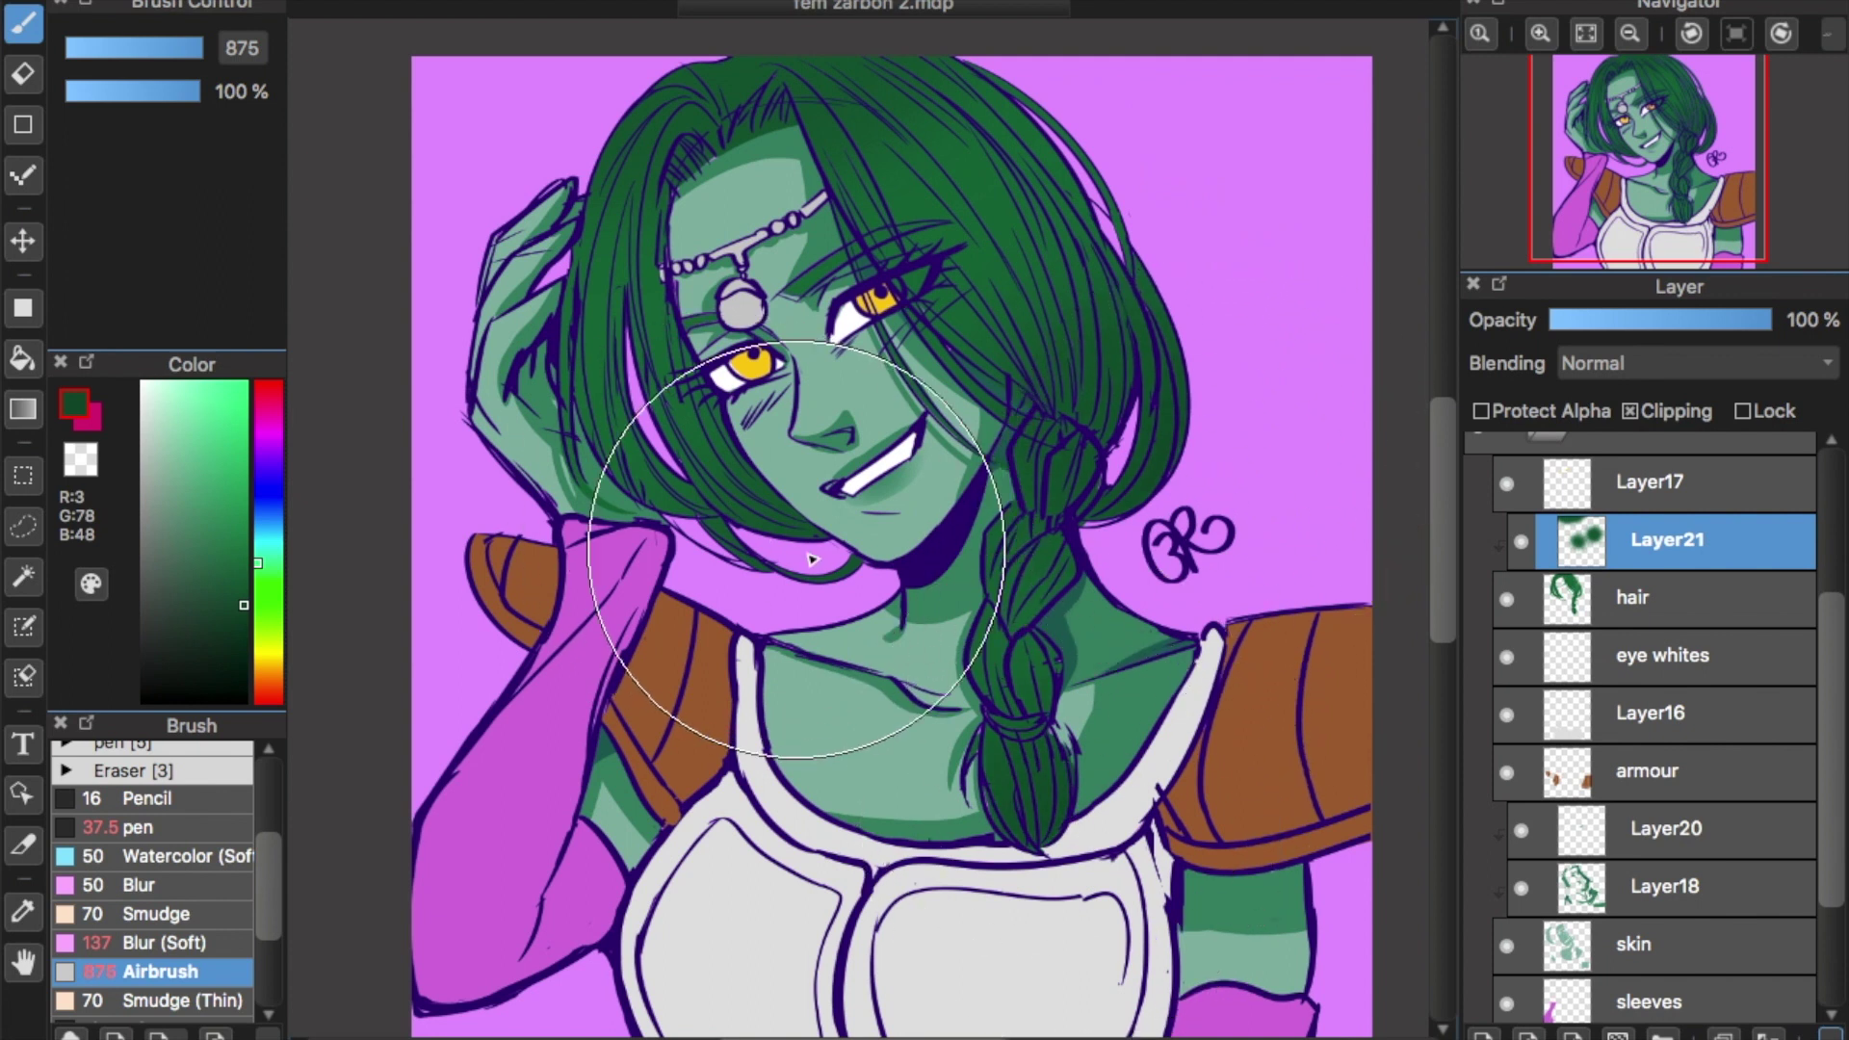
# Add another layer above the hair's soft shading and test a size 35 airbrush stroke in RGB 27, 146, 99, undoing the stroke.
pyautogui.moveTo(164, 40); pyautogui.dragTo(149, 46)
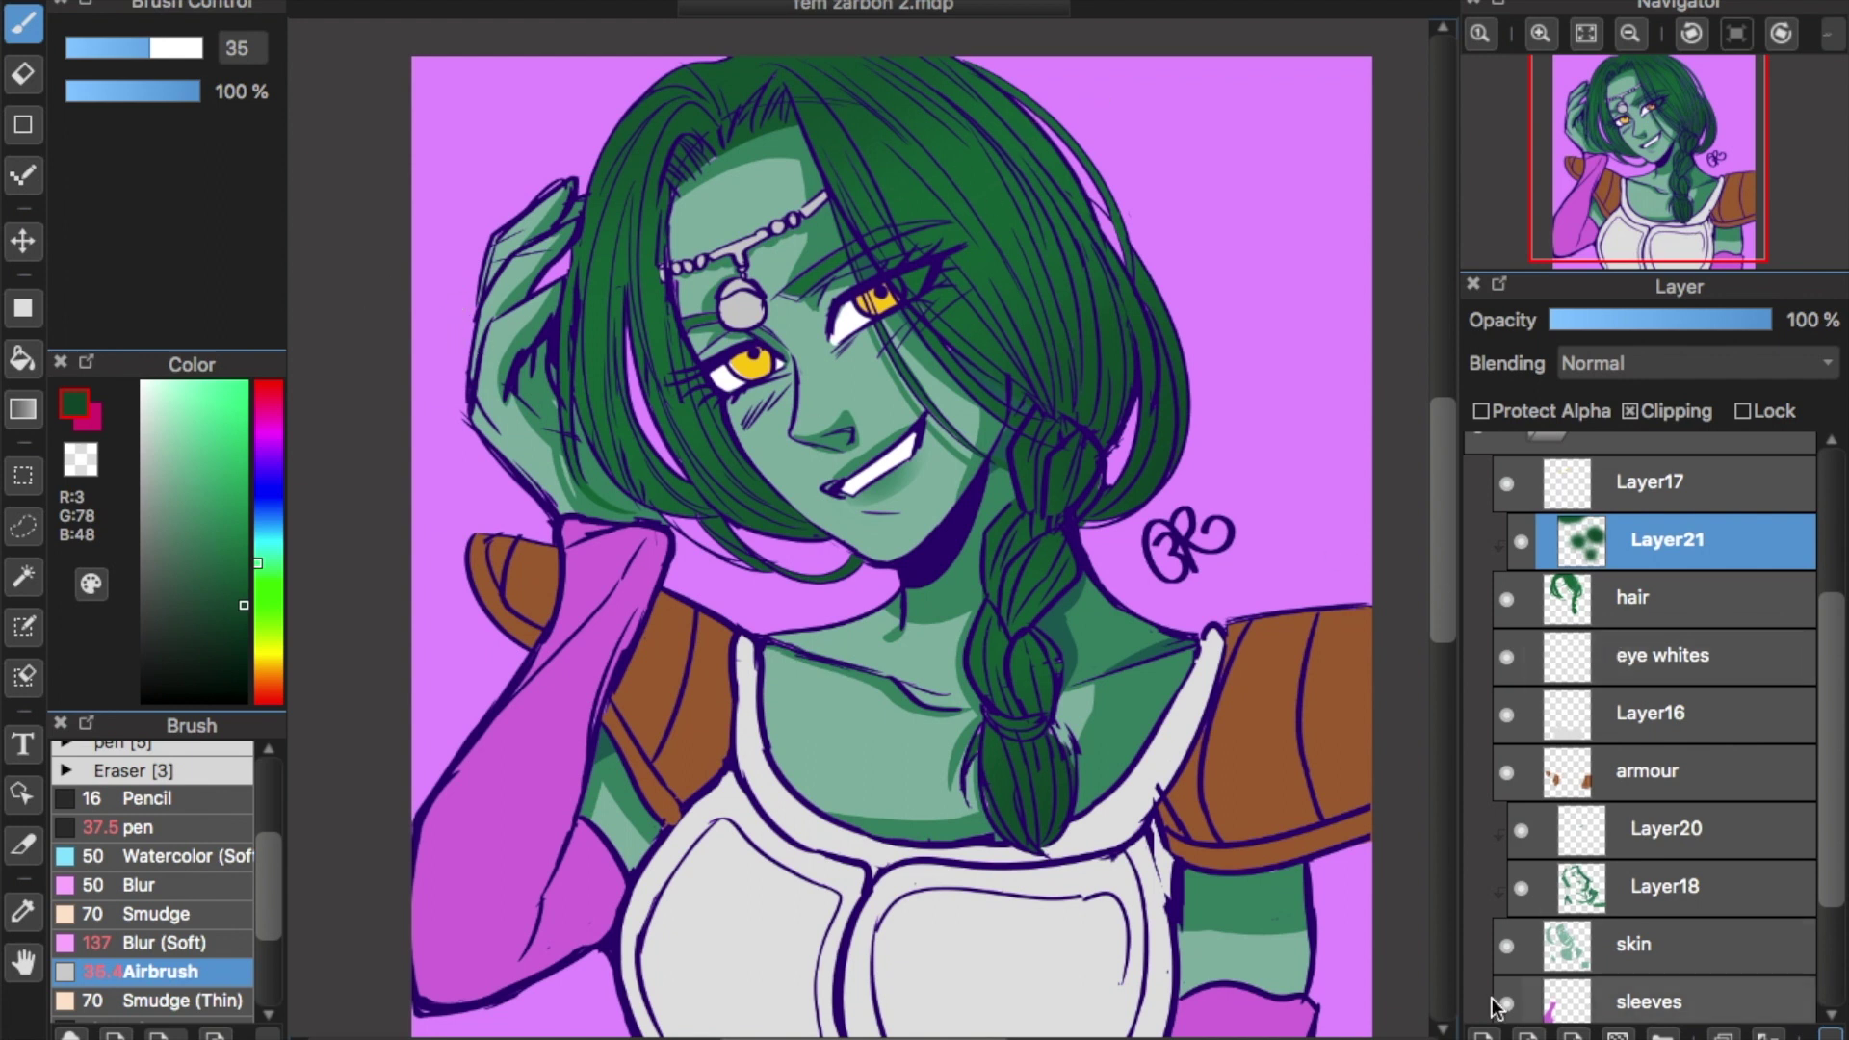
pyautogui.click(1483, 1035)
pyautogui.click(227, 518)
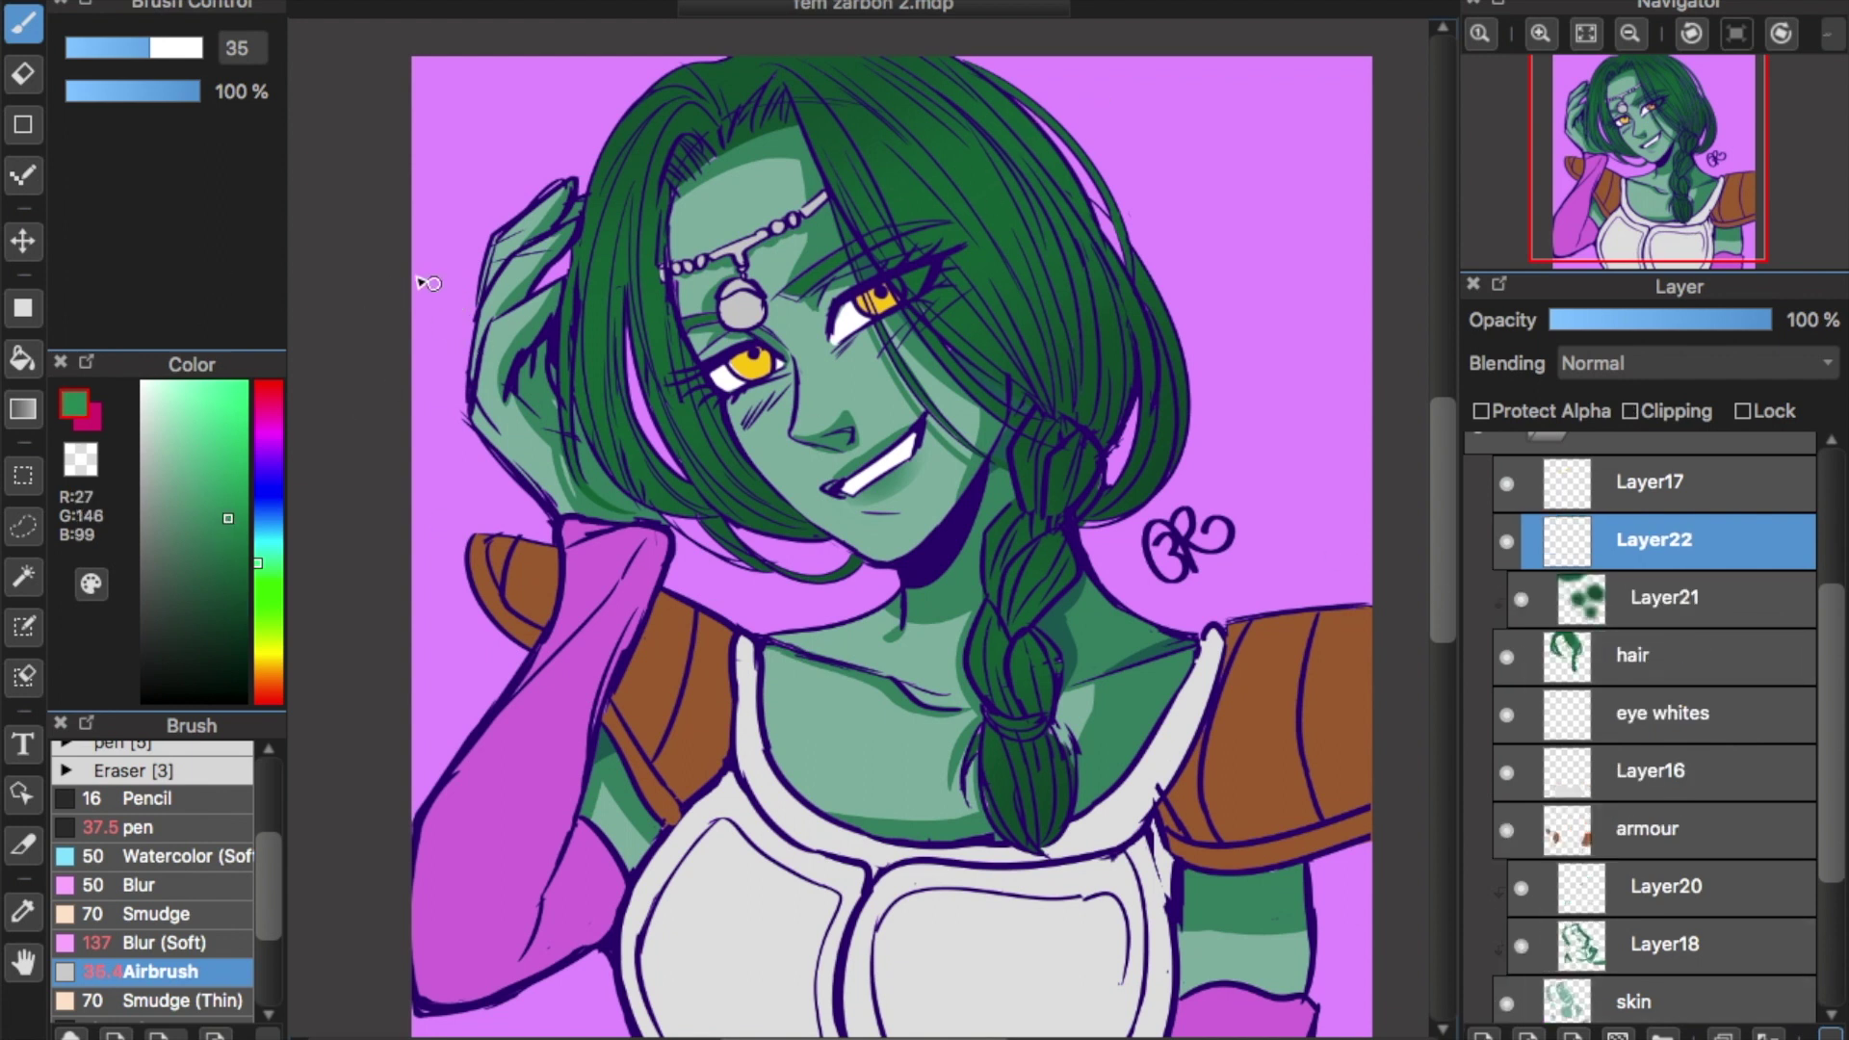
pyautogui.moveTo(417, 280)
pyautogui.mouseDown()
pyautogui.moveTo(574, 325)
pyautogui.moveTo(1123, 100)
pyautogui.mouseUp()
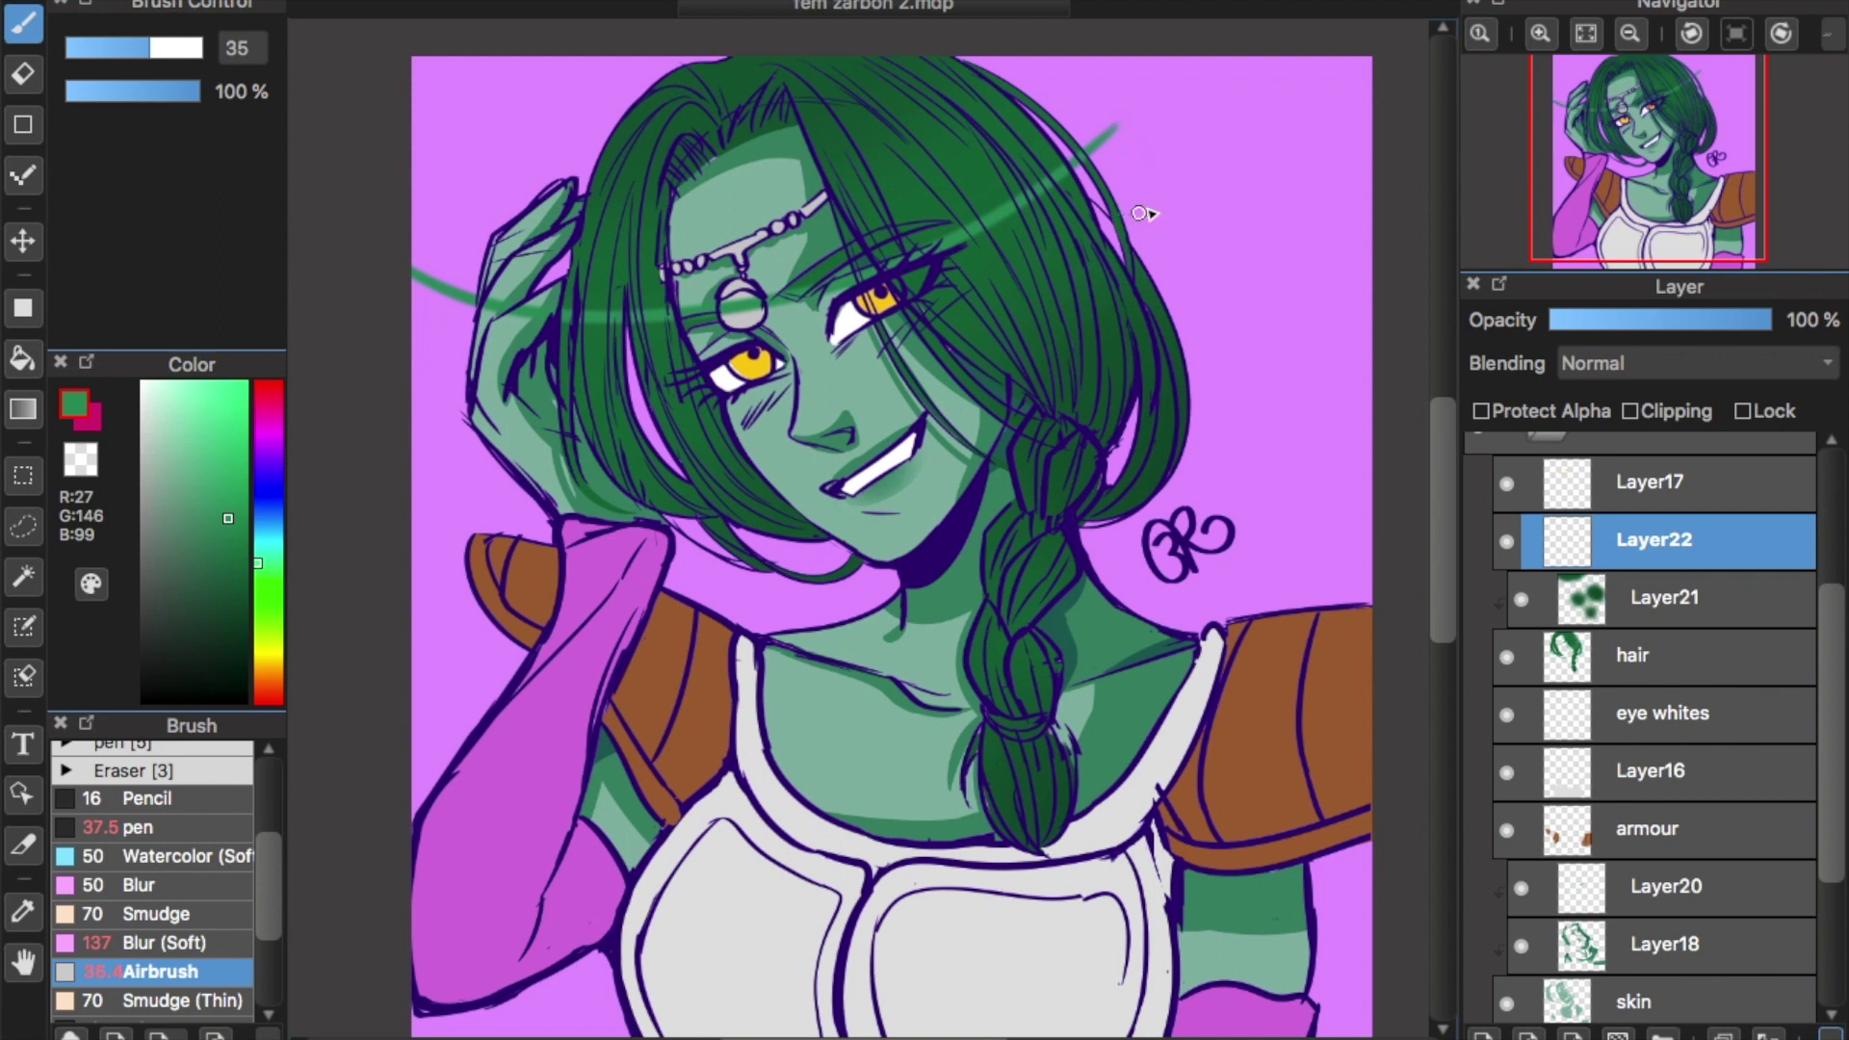
pyautogui.hotkey('ctrl', 'z')
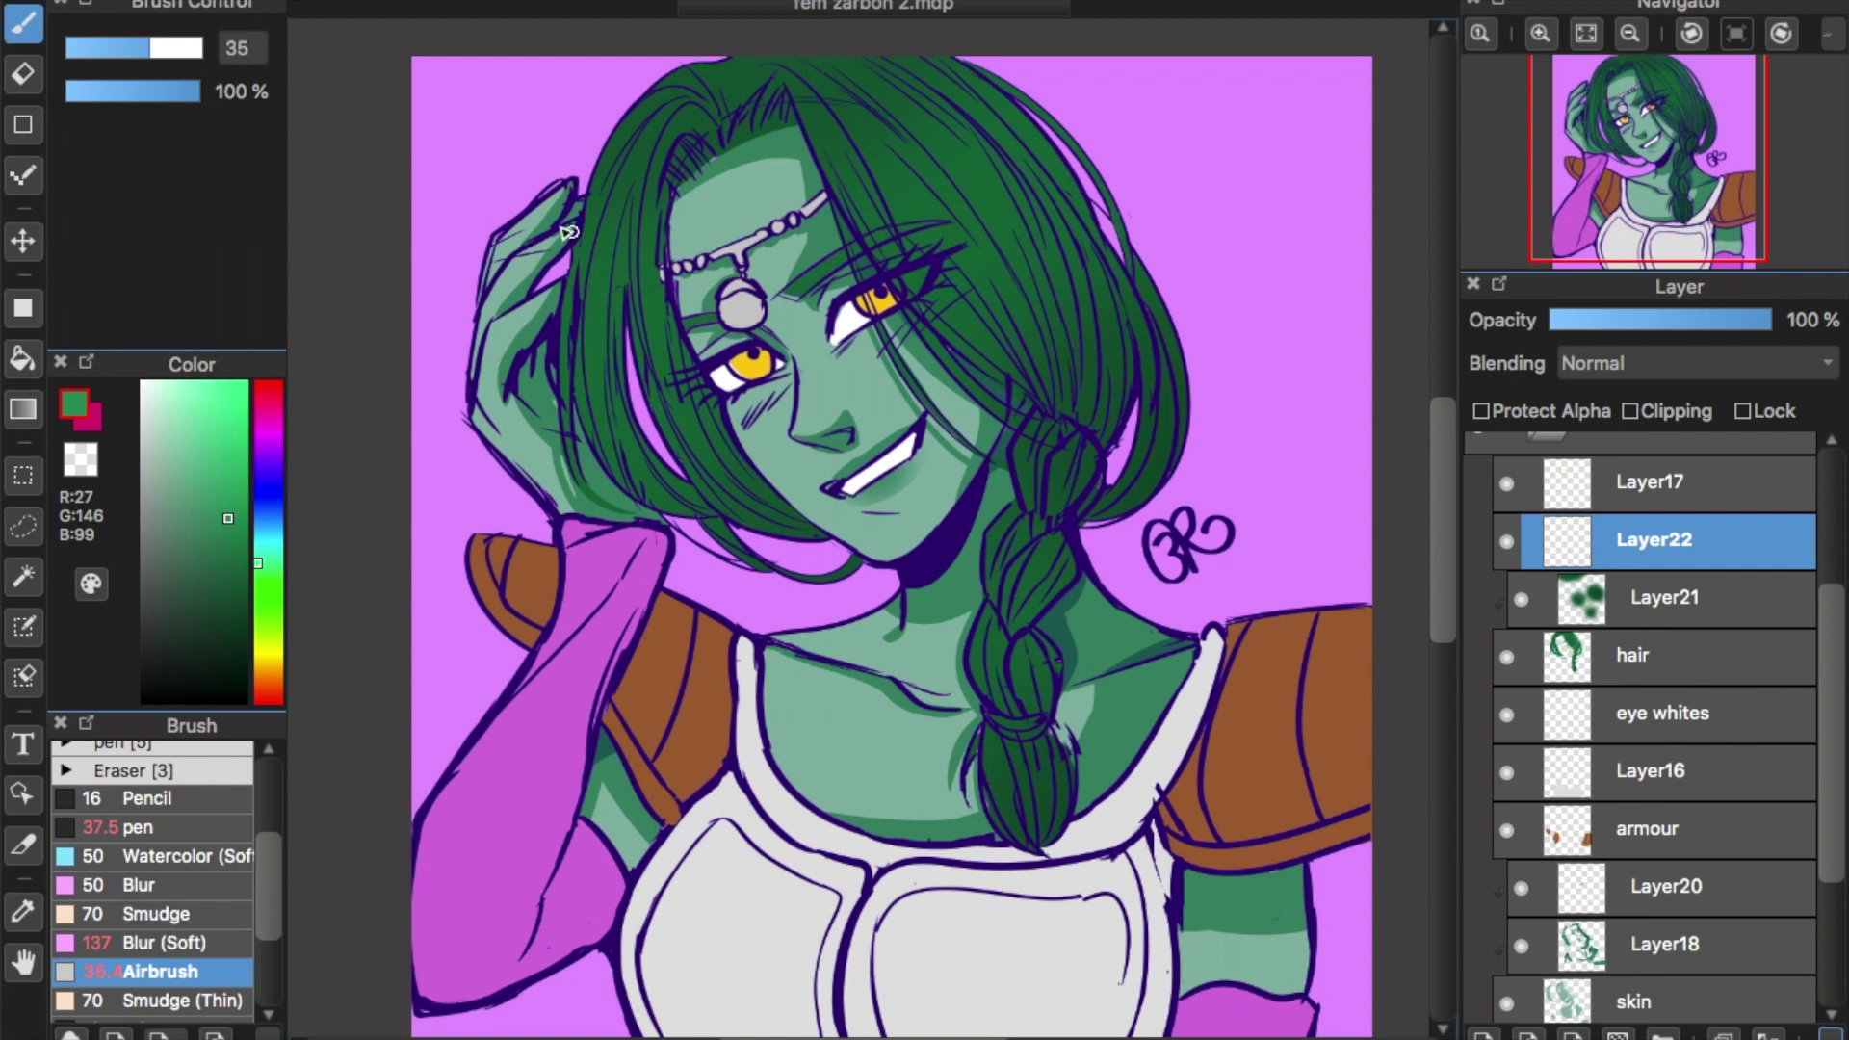
# Clip Layer22 to the hair and set up the pen brush with a very dark green, RGB 4, 64, 40.
pyautogui.scroll(3, 469, 292)
pyautogui.moveTo(1648, 173)
pyautogui.mouseDown()
pyautogui.moveTo(1623, 154)
pyautogui.moveTo(1621, 131)
pyautogui.moveTo(1635, 138)
pyautogui.mouseUp()
pyautogui.rightClick(643, 164)
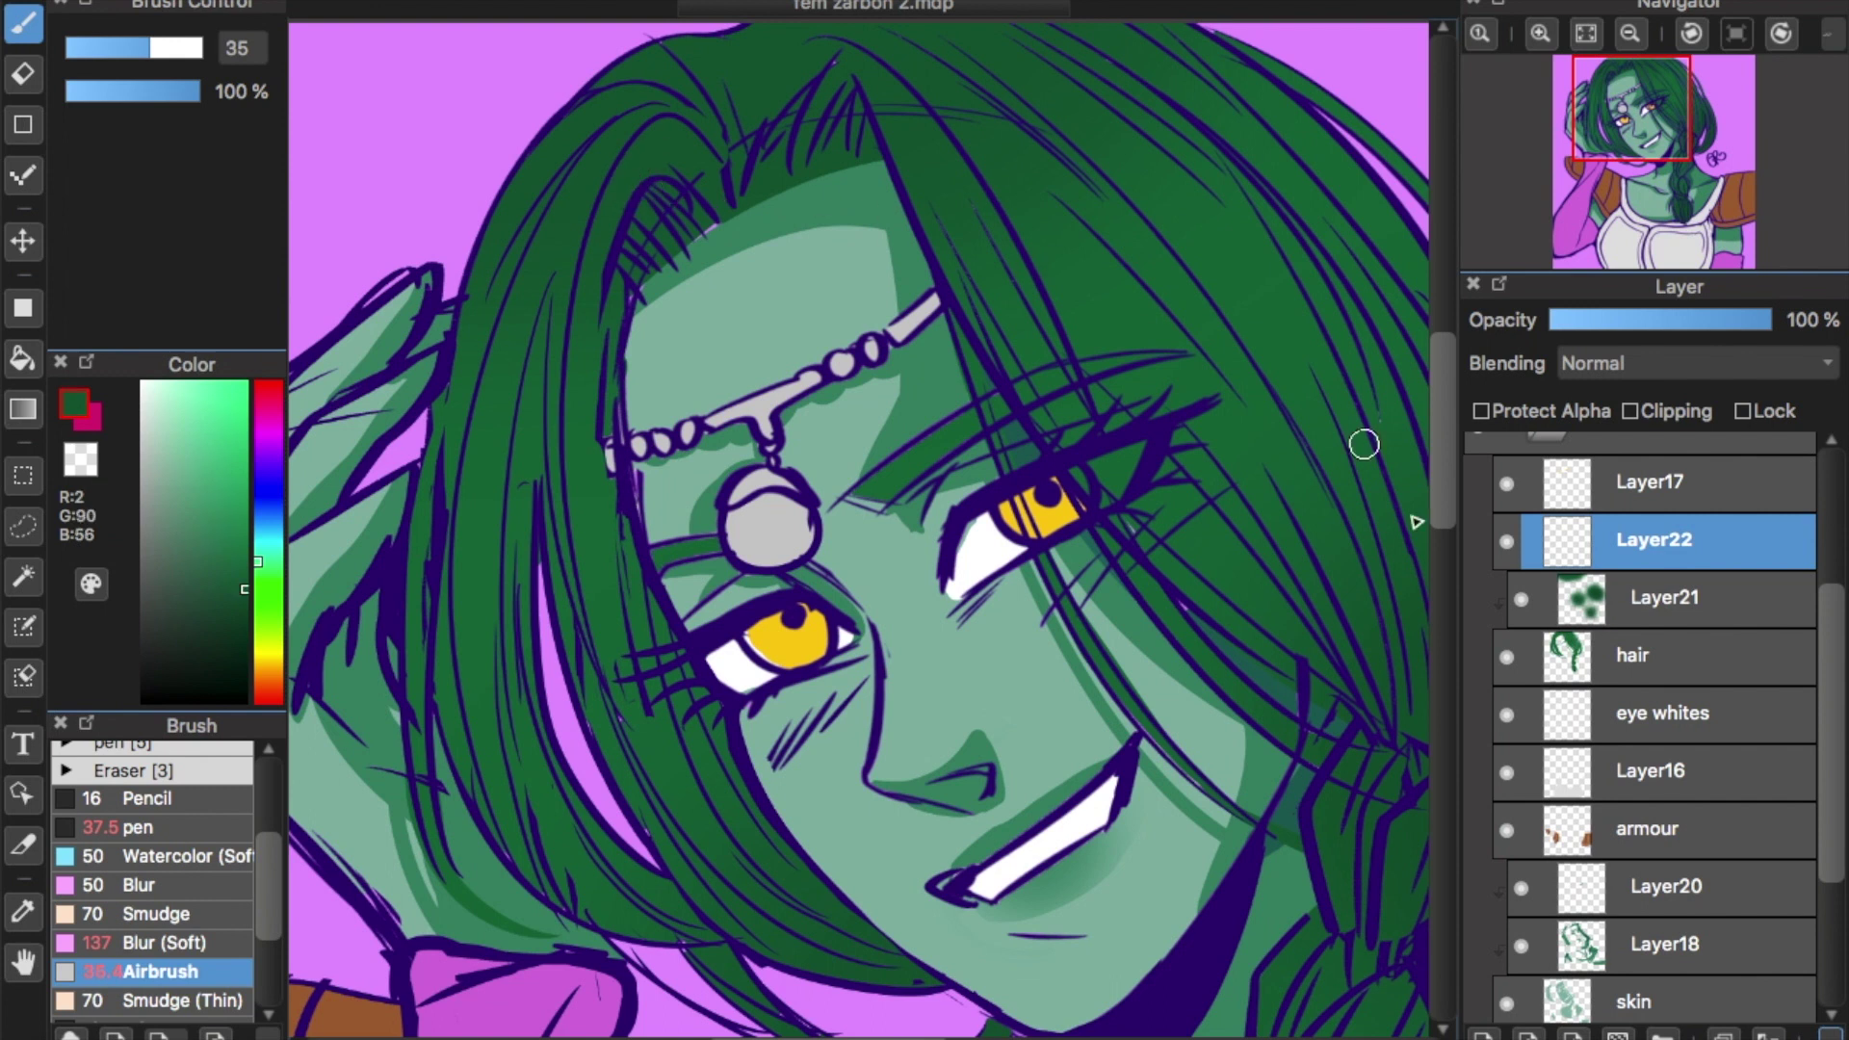
pyautogui.click(1648, 574)
pyautogui.click(1614, 545)
pyautogui.click(1630, 411)
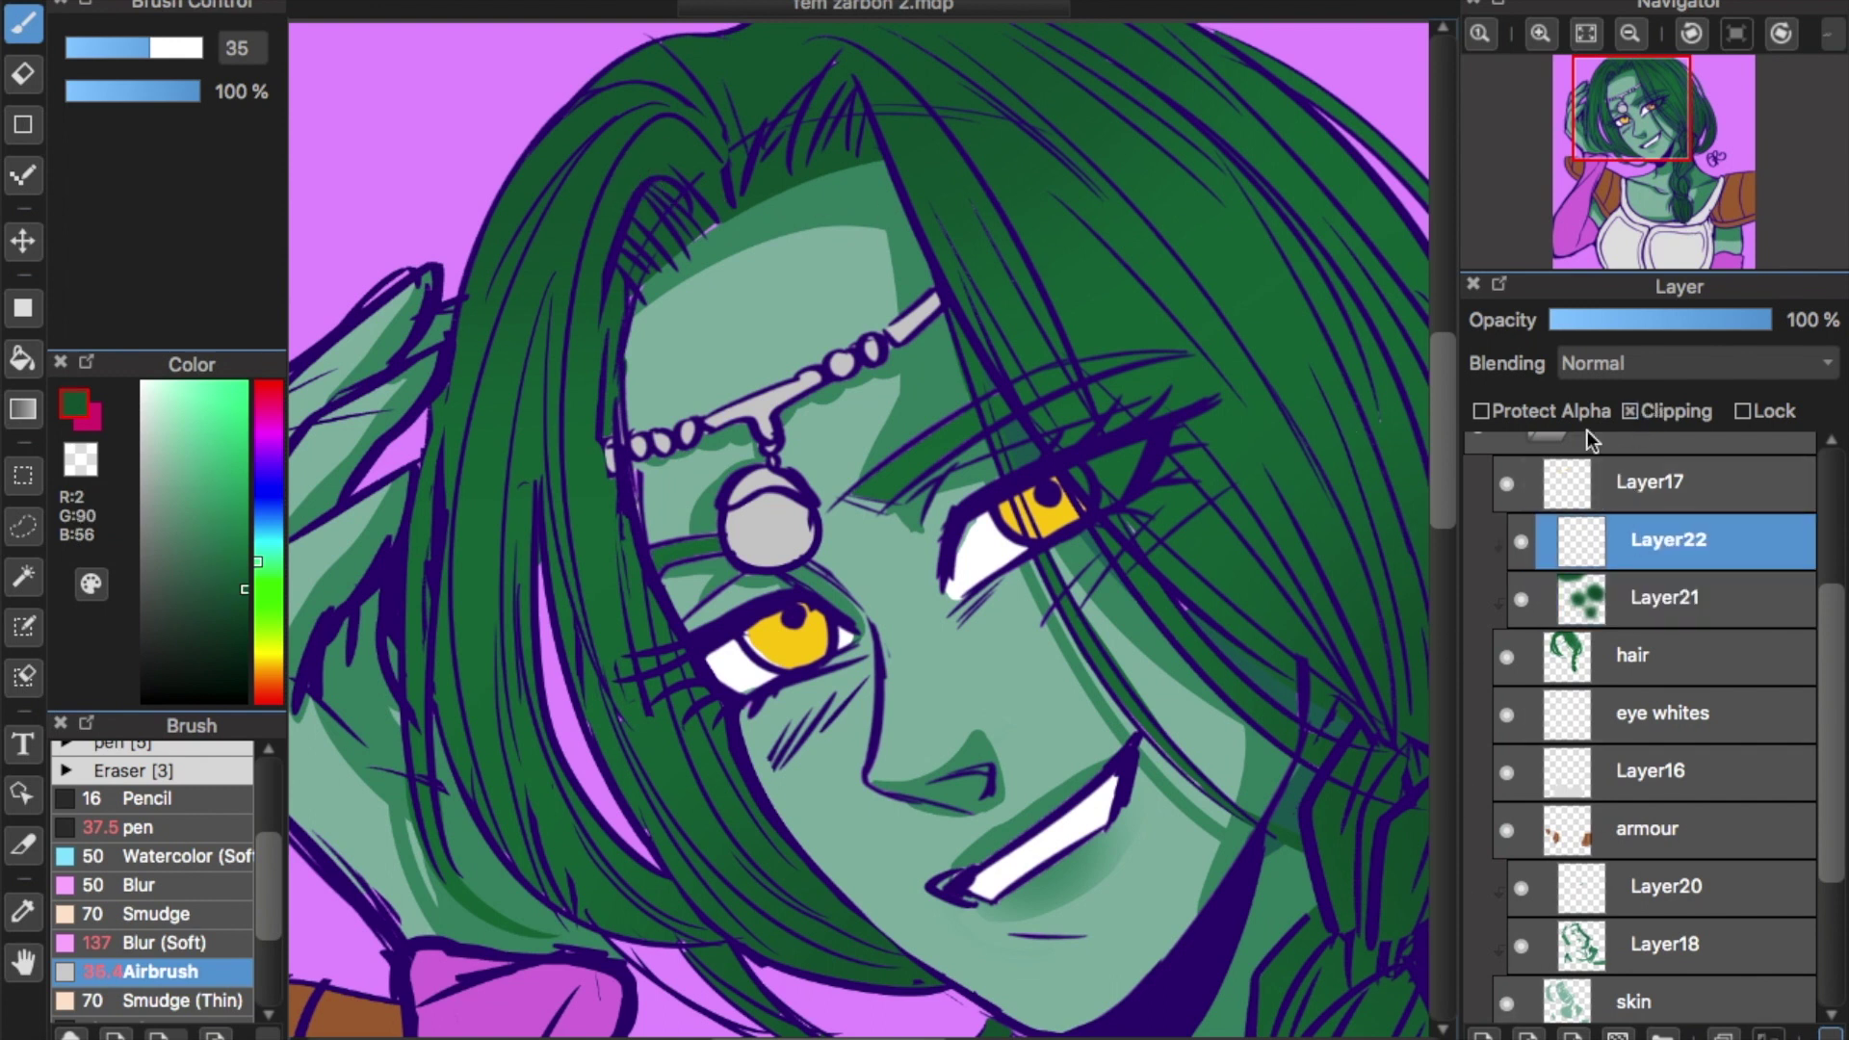
pyautogui.click(243, 601)
pyautogui.click(222, 798)
pyautogui.click(158, 826)
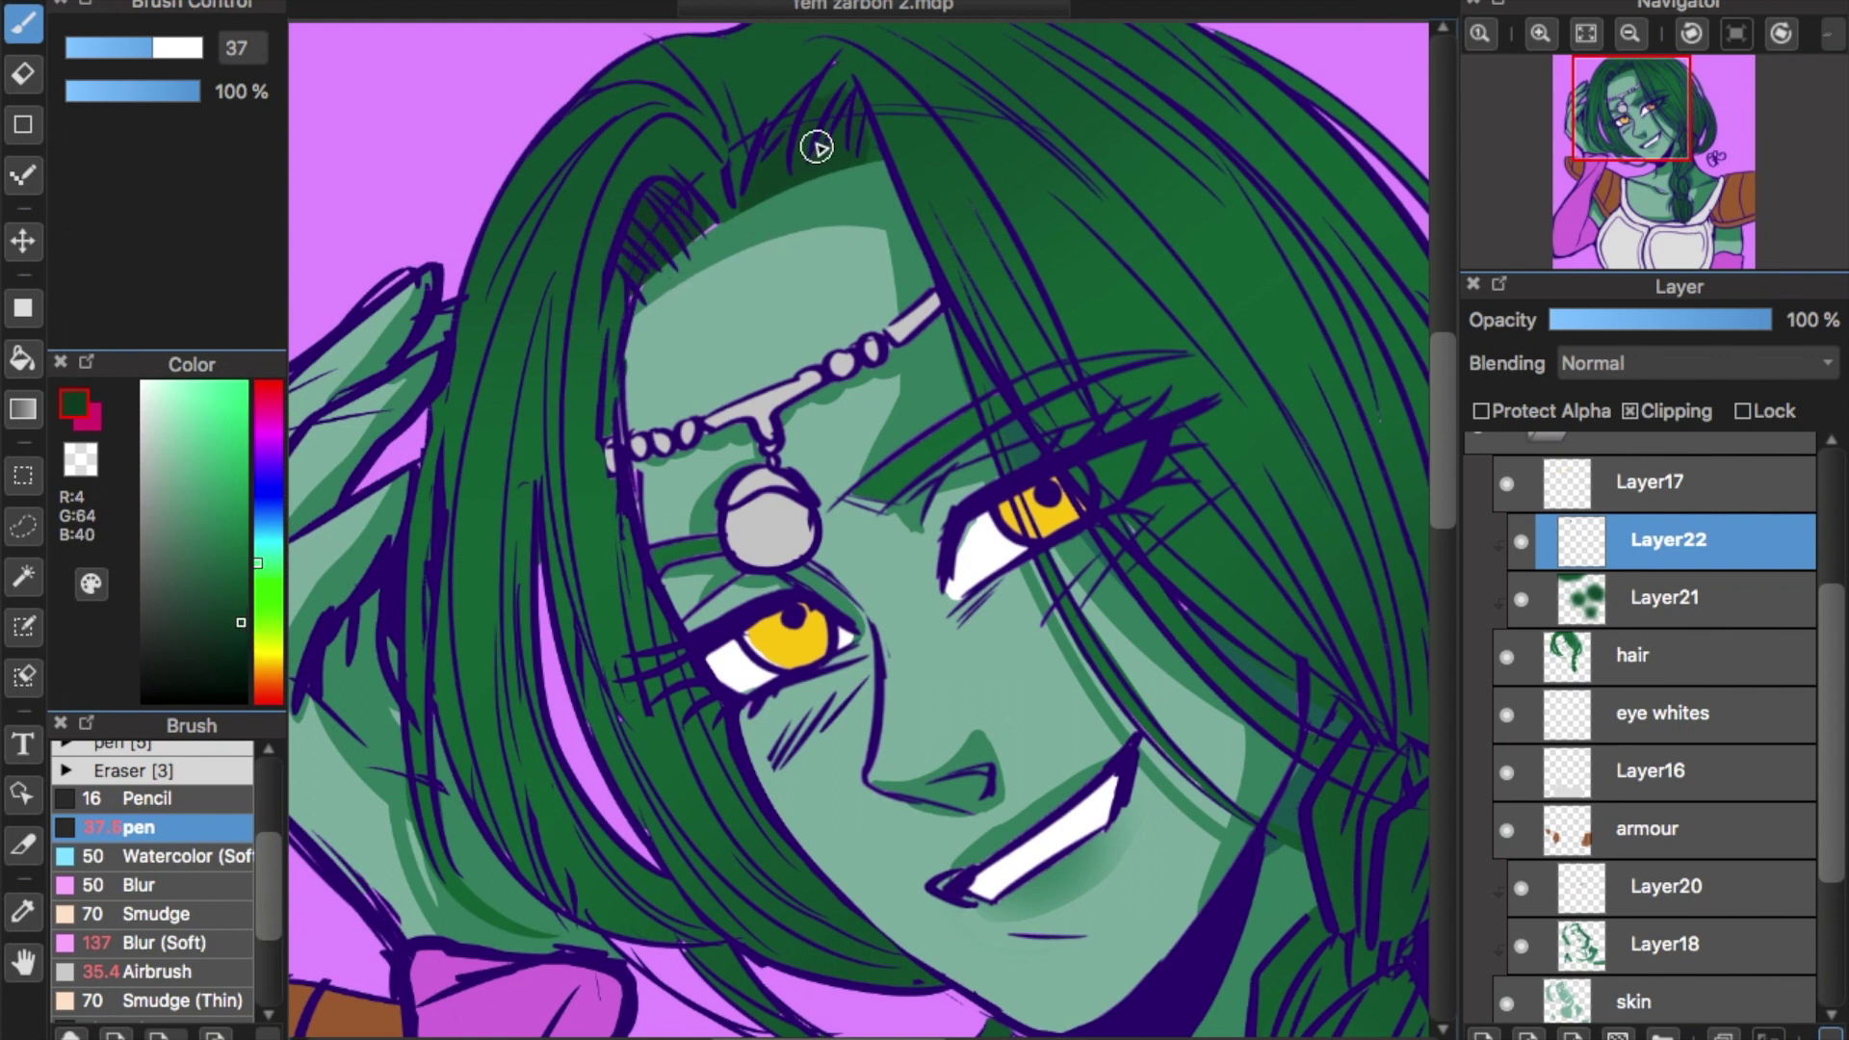
# Shade the hair roots along the forehead and the swept-back lock on the raised hand's side, undoing the unsatisfactory strokes.
pyautogui.moveTo(704, 225)
pyautogui.mouseDown()
pyautogui.moveTo(656, 122)
pyautogui.moveTo(673, 166)
pyautogui.moveTo(649, 157)
pyautogui.moveTo(689, 142)
pyautogui.moveTo(719, 178)
pyautogui.moveTo(638, 181)
pyautogui.mouseUp()
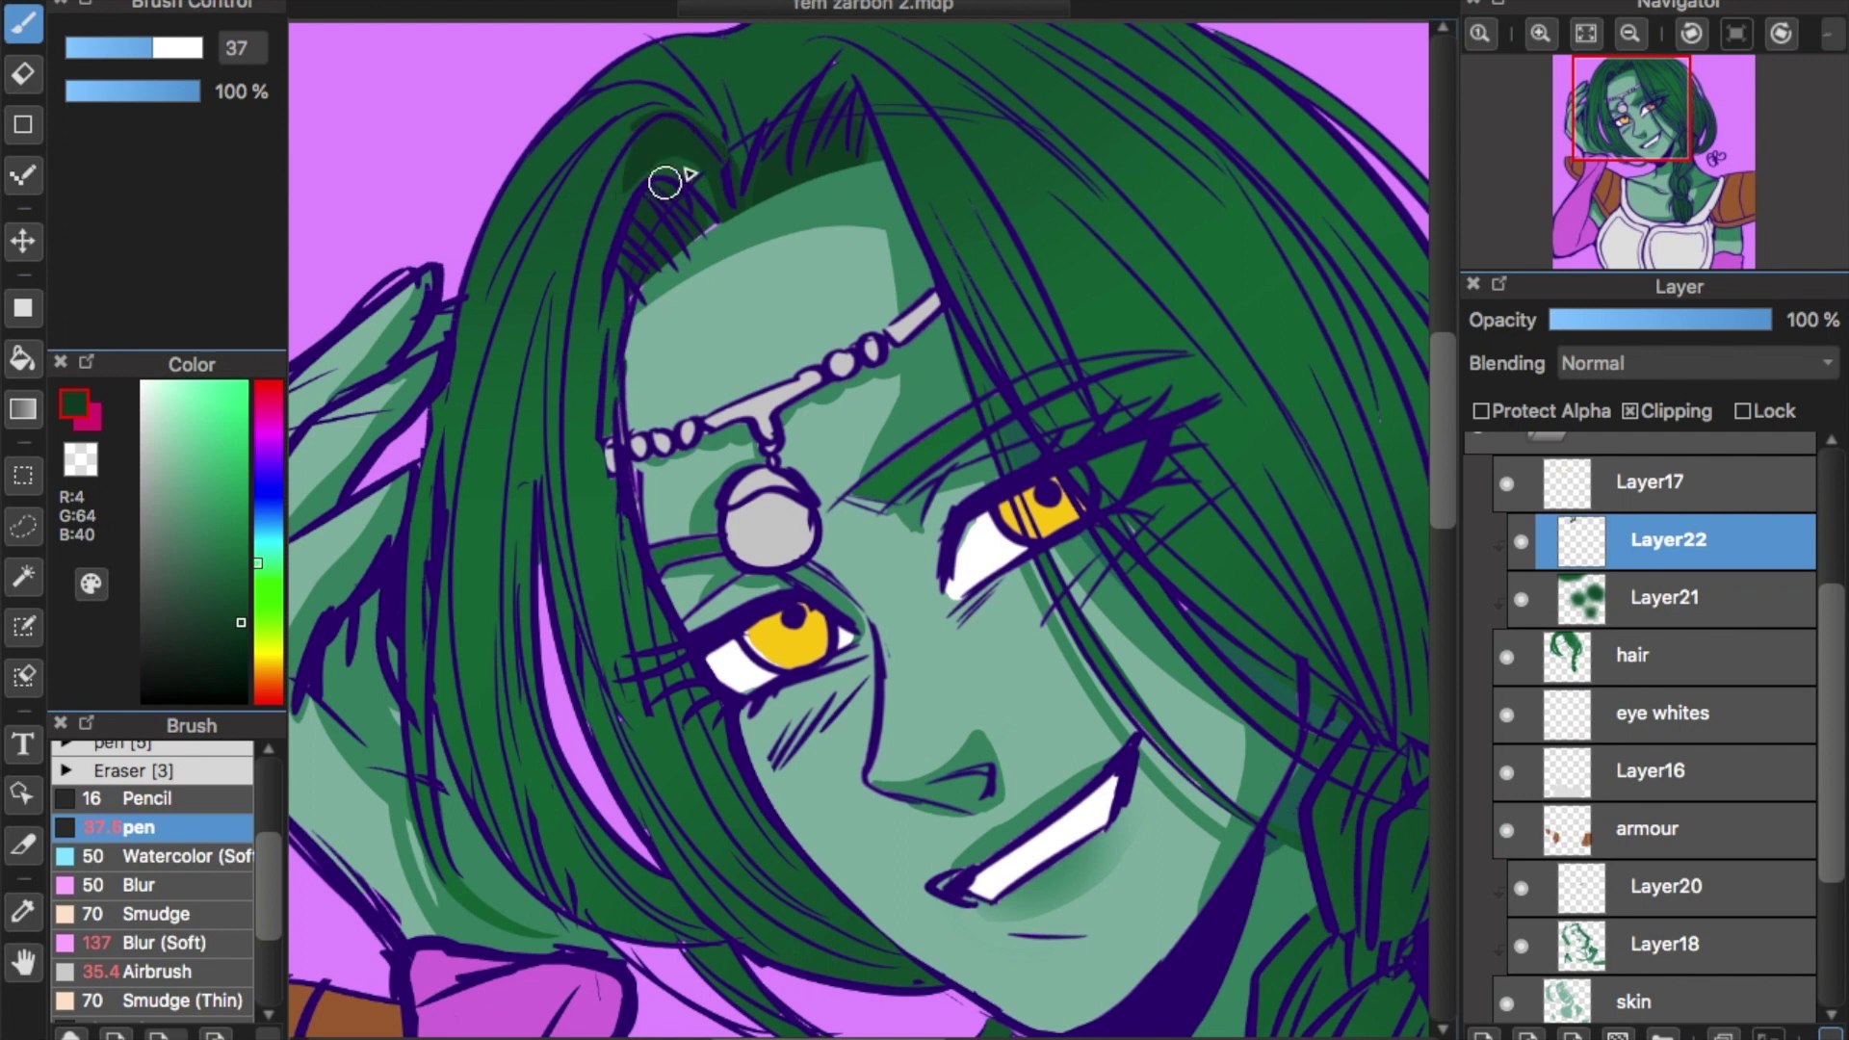
pyautogui.moveTo(726, 126)
pyautogui.mouseDown()
pyautogui.moveTo(710, 196)
pyautogui.moveTo(684, 136)
pyautogui.moveTo(633, 209)
pyautogui.moveTo(685, 128)
pyautogui.moveTo(587, 289)
pyautogui.mouseUp()
pyautogui.moveTo(608, 219); pyautogui.dragTo(582, 318)
pyautogui.press('super+z')
pyautogui.press('super+z')
pyautogui.moveTo(666, 139)
pyautogui.mouseDown()
pyautogui.moveTo(586, 276)
pyautogui.moveTo(657, 127)
pyautogui.moveTo(532, 264)
pyautogui.mouseUp()
pyautogui.moveTo(587, 184); pyautogui.dragTo(474, 289)
pyautogui.moveTo(654, 111)
pyautogui.mouseDown()
pyautogui.moveTo(529, 206)
pyautogui.moveTo(568, 121)
pyautogui.mouseUp()
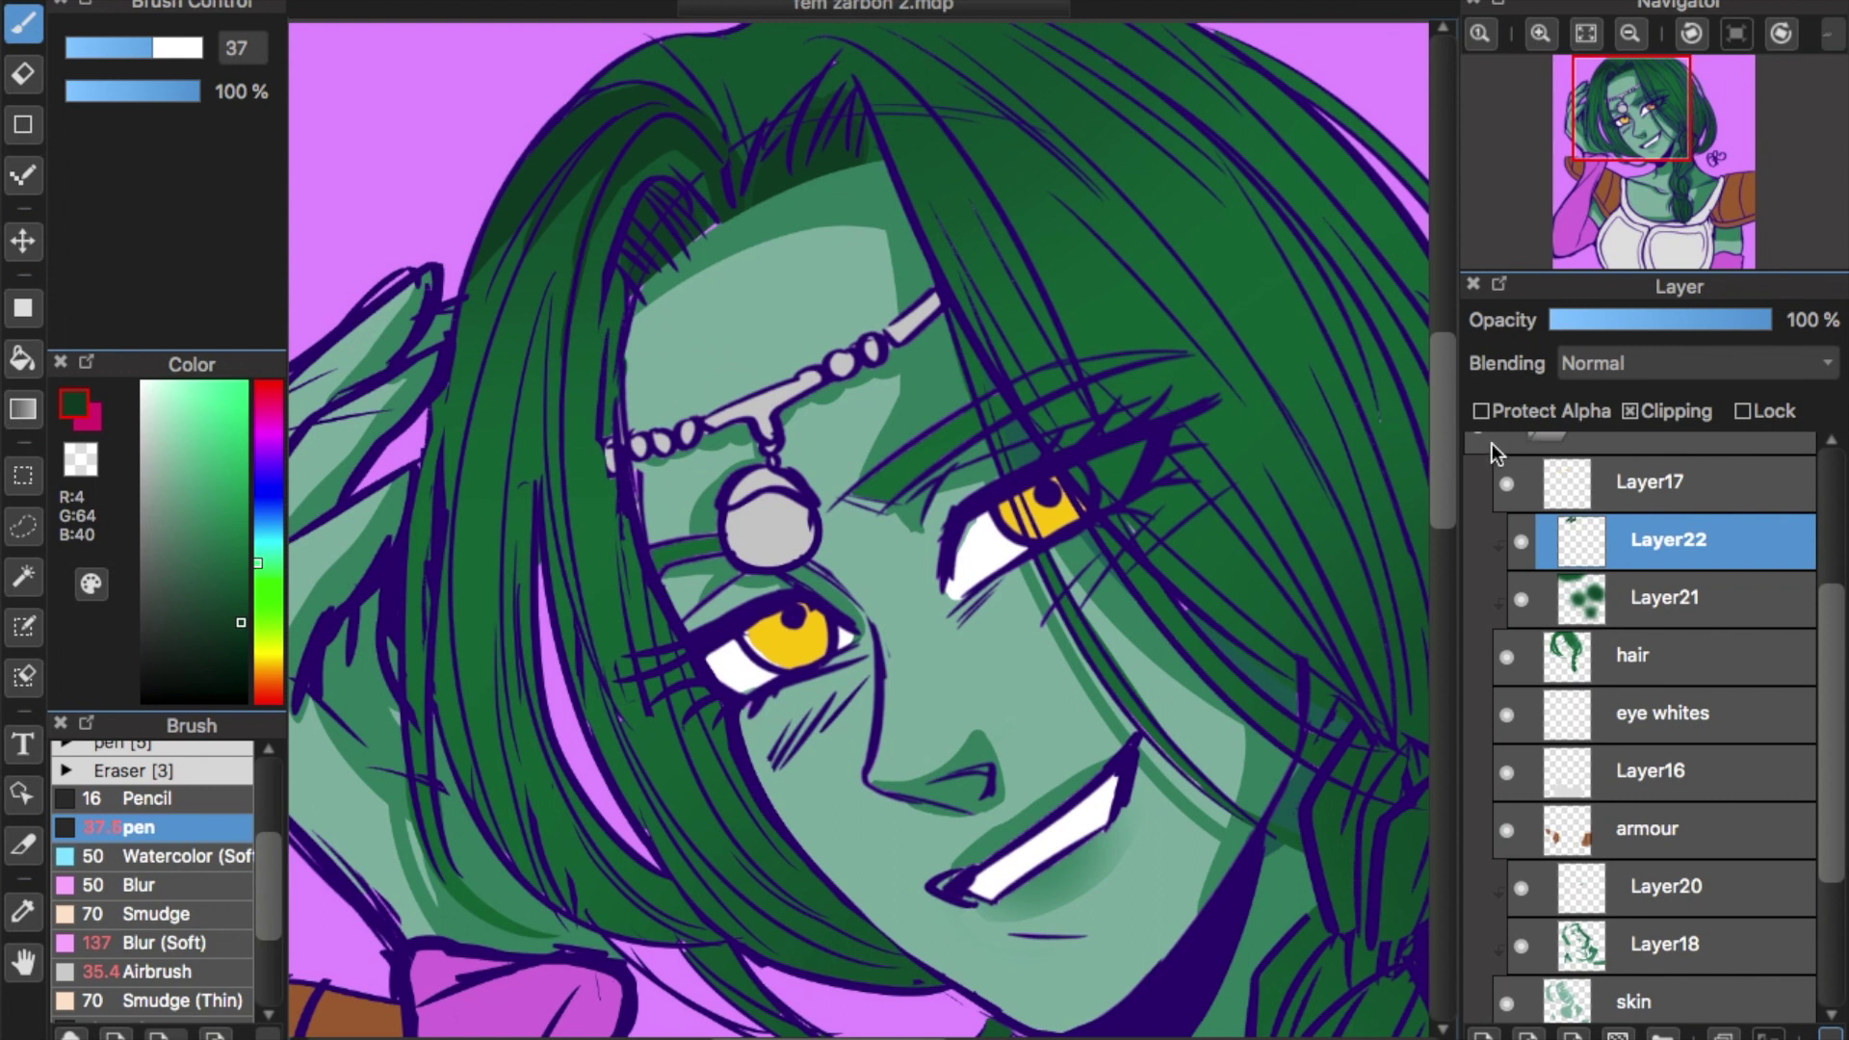
# Shade the lower end of the inner hair lock beside the cheek with tapered dark strands, undoing the last stroke.
pyautogui.scroll(-5, 1451, 449)
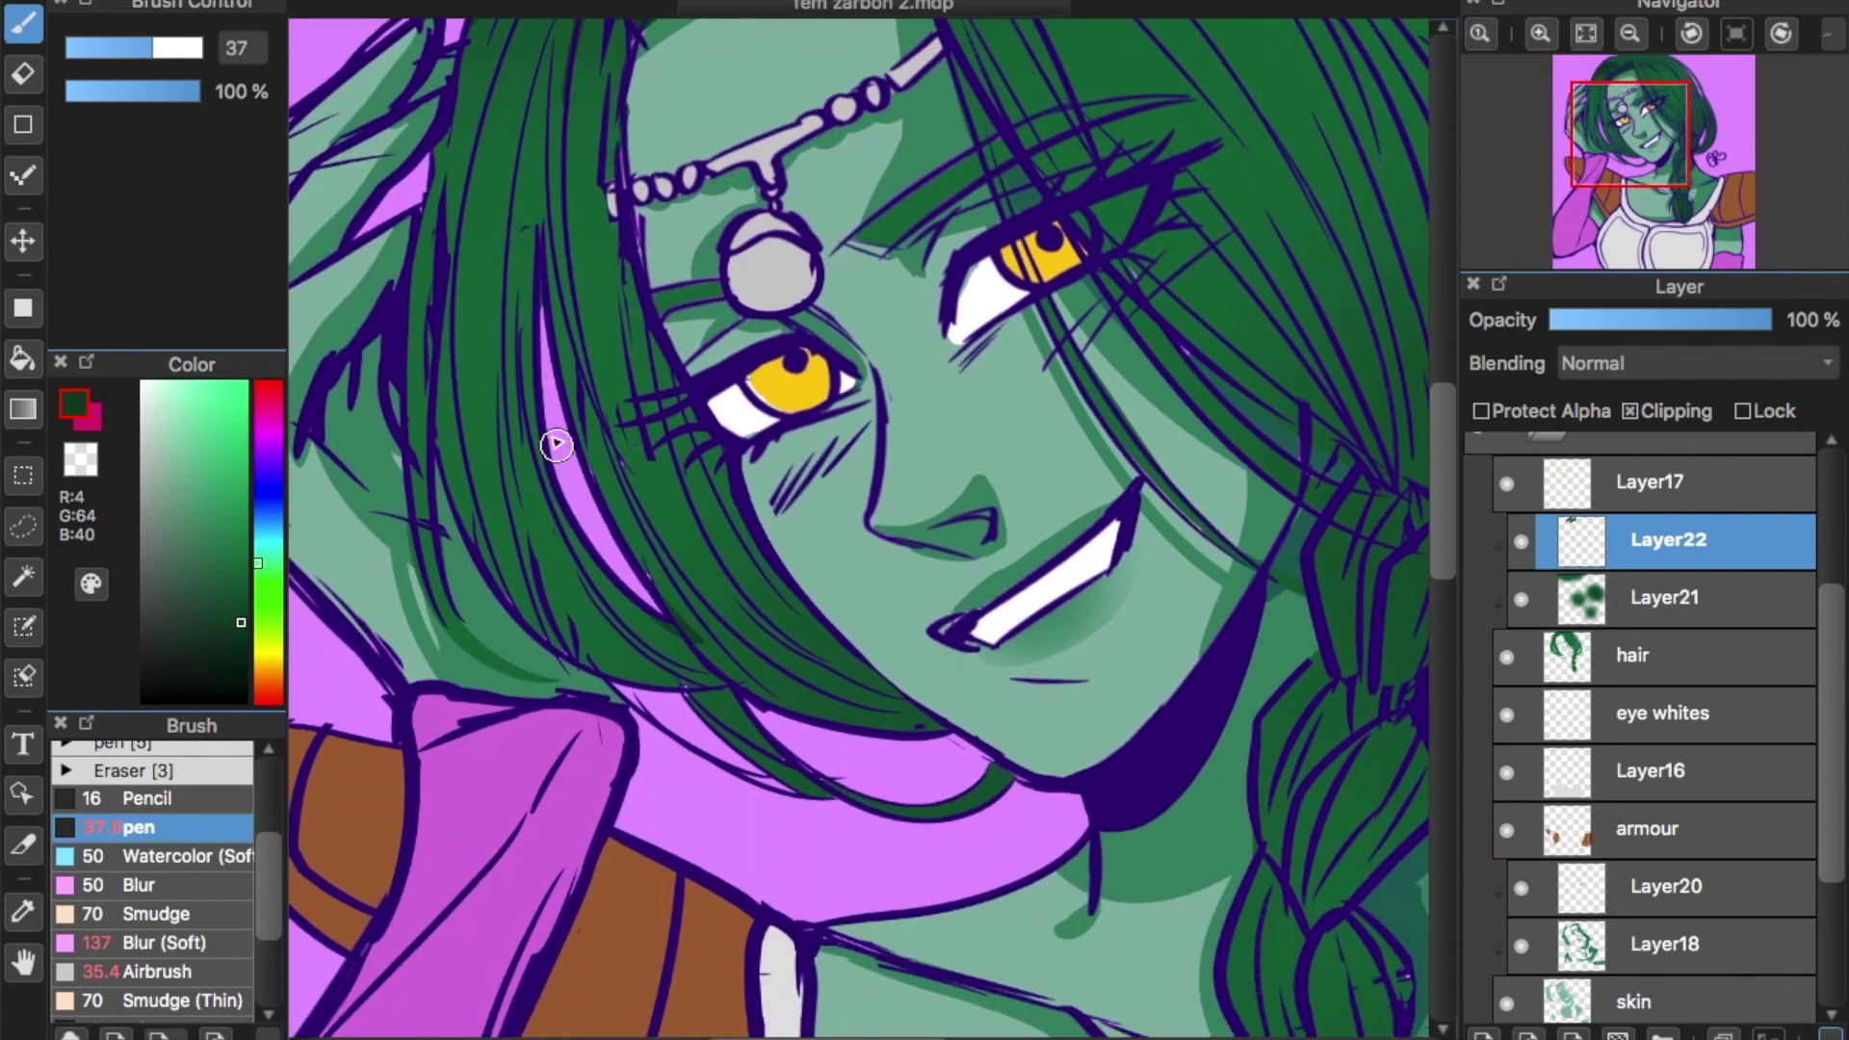
pyautogui.moveTo(657, 590); pyautogui.dragTo(925, 716)
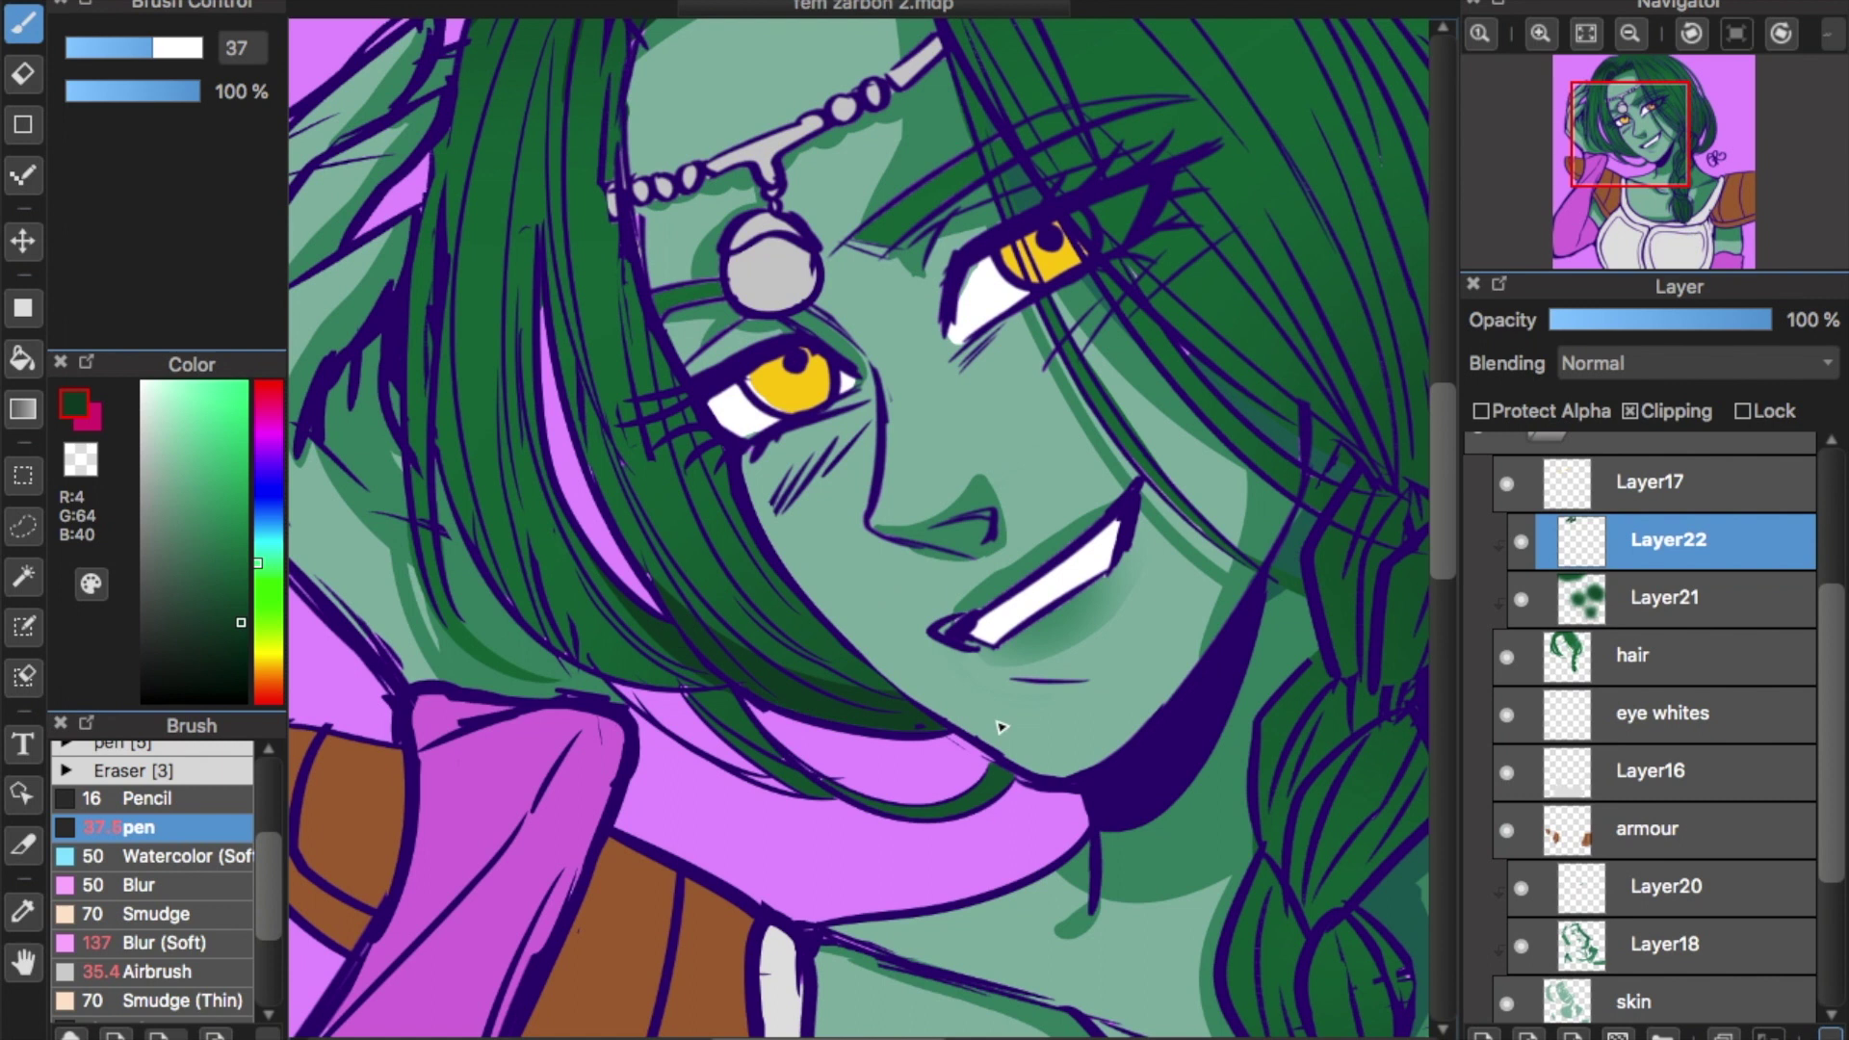
pyautogui.moveTo(799, 616)
pyautogui.mouseDown()
pyautogui.moveTo(722, 454)
pyautogui.moveTo(833, 679)
pyautogui.mouseUp()
pyautogui.moveTo(689, 500); pyautogui.dragTo(804, 645)
pyautogui.moveTo(678, 453); pyautogui.dragTo(809, 650)
pyautogui.moveTo(717, 573)
pyautogui.mouseDown()
pyautogui.moveTo(814, 674)
pyautogui.moveTo(628, 443)
pyautogui.moveTo(708, 683)
pyautogui.mouseUp()
pyautogui.press('super+z')
# Shade the lock outside the background gap and the loose curl of hair below the chin.
pyautogui.moveTo(554, 481); pyautogui.dragTo(688, 619)
pyautogui.moveTo(493, 414)
pyautogui.mouseDown()
pyautogui.moveTo(628, 700)
pyautogui.moveTo(741, 687)
pyautogui.mouseUp()
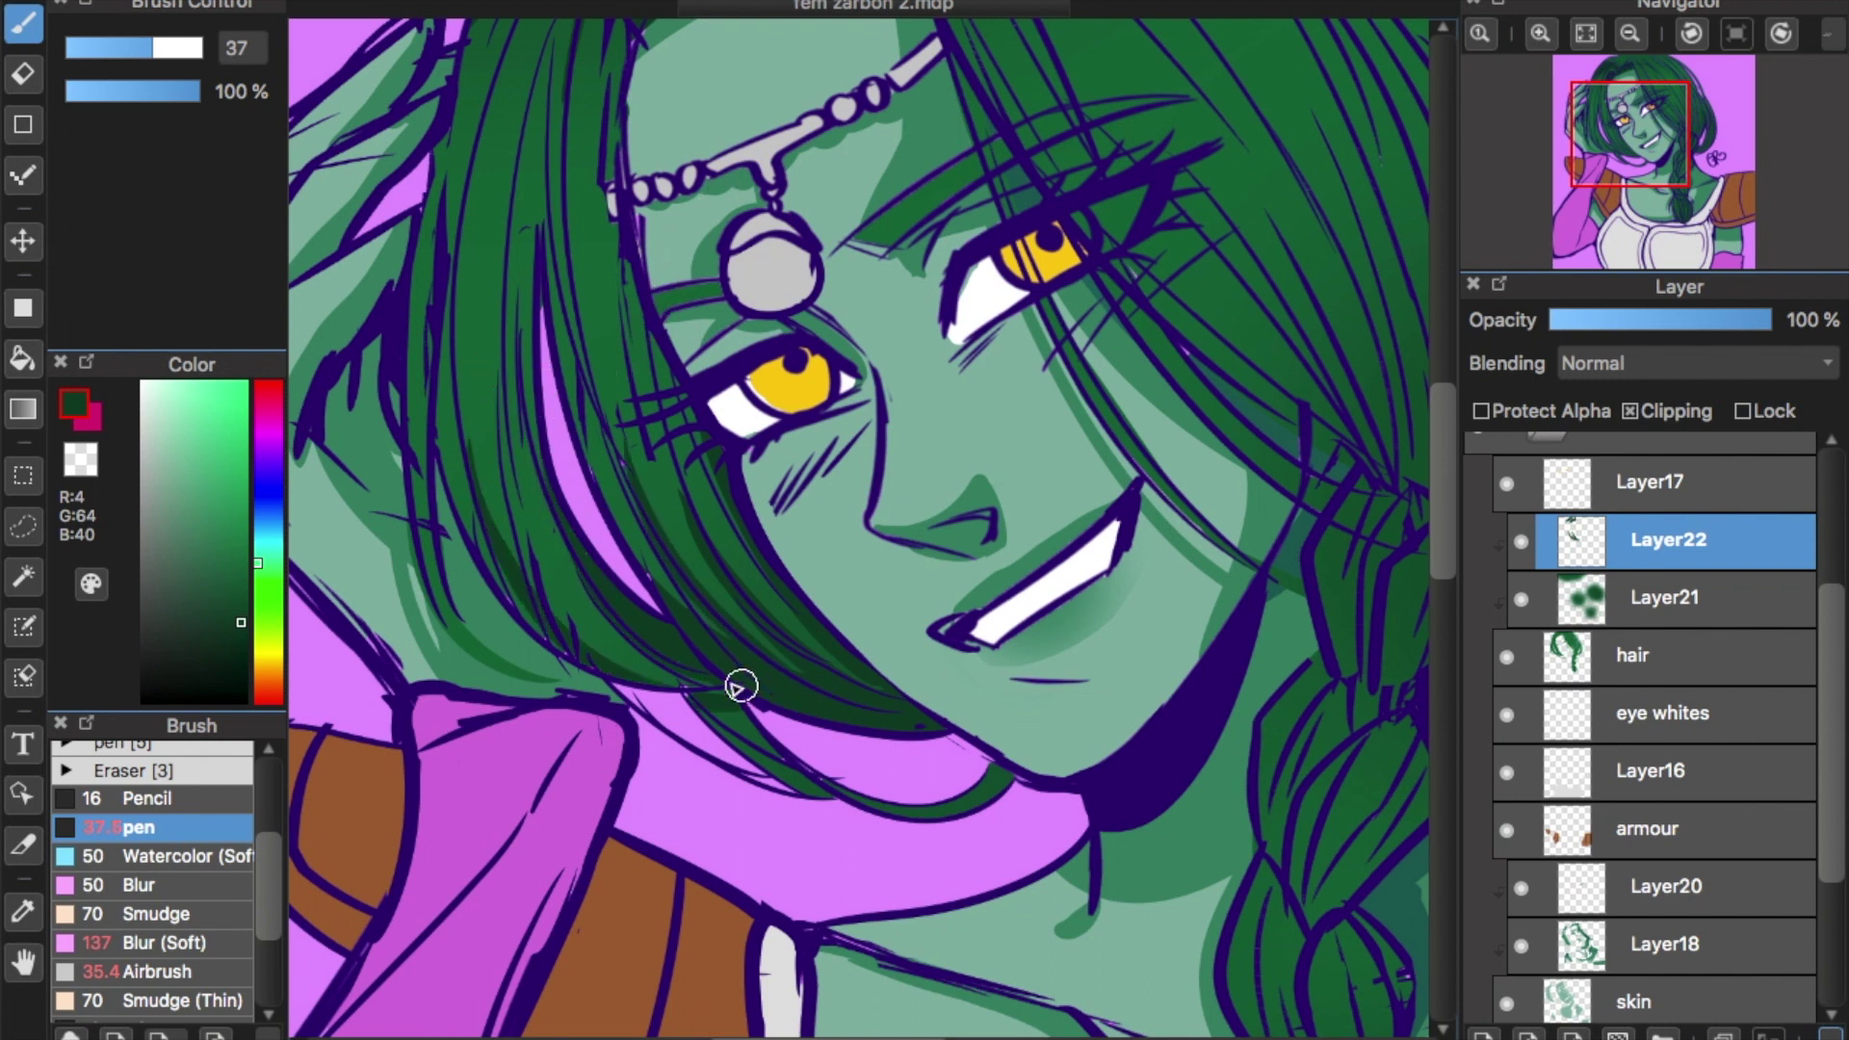
pyautogui.moveTo(611, 660); pyautogui.dragTo(840, 734)
pyautogui.moveTo(949, 805); pyautogui.dragTo(1006, 768)
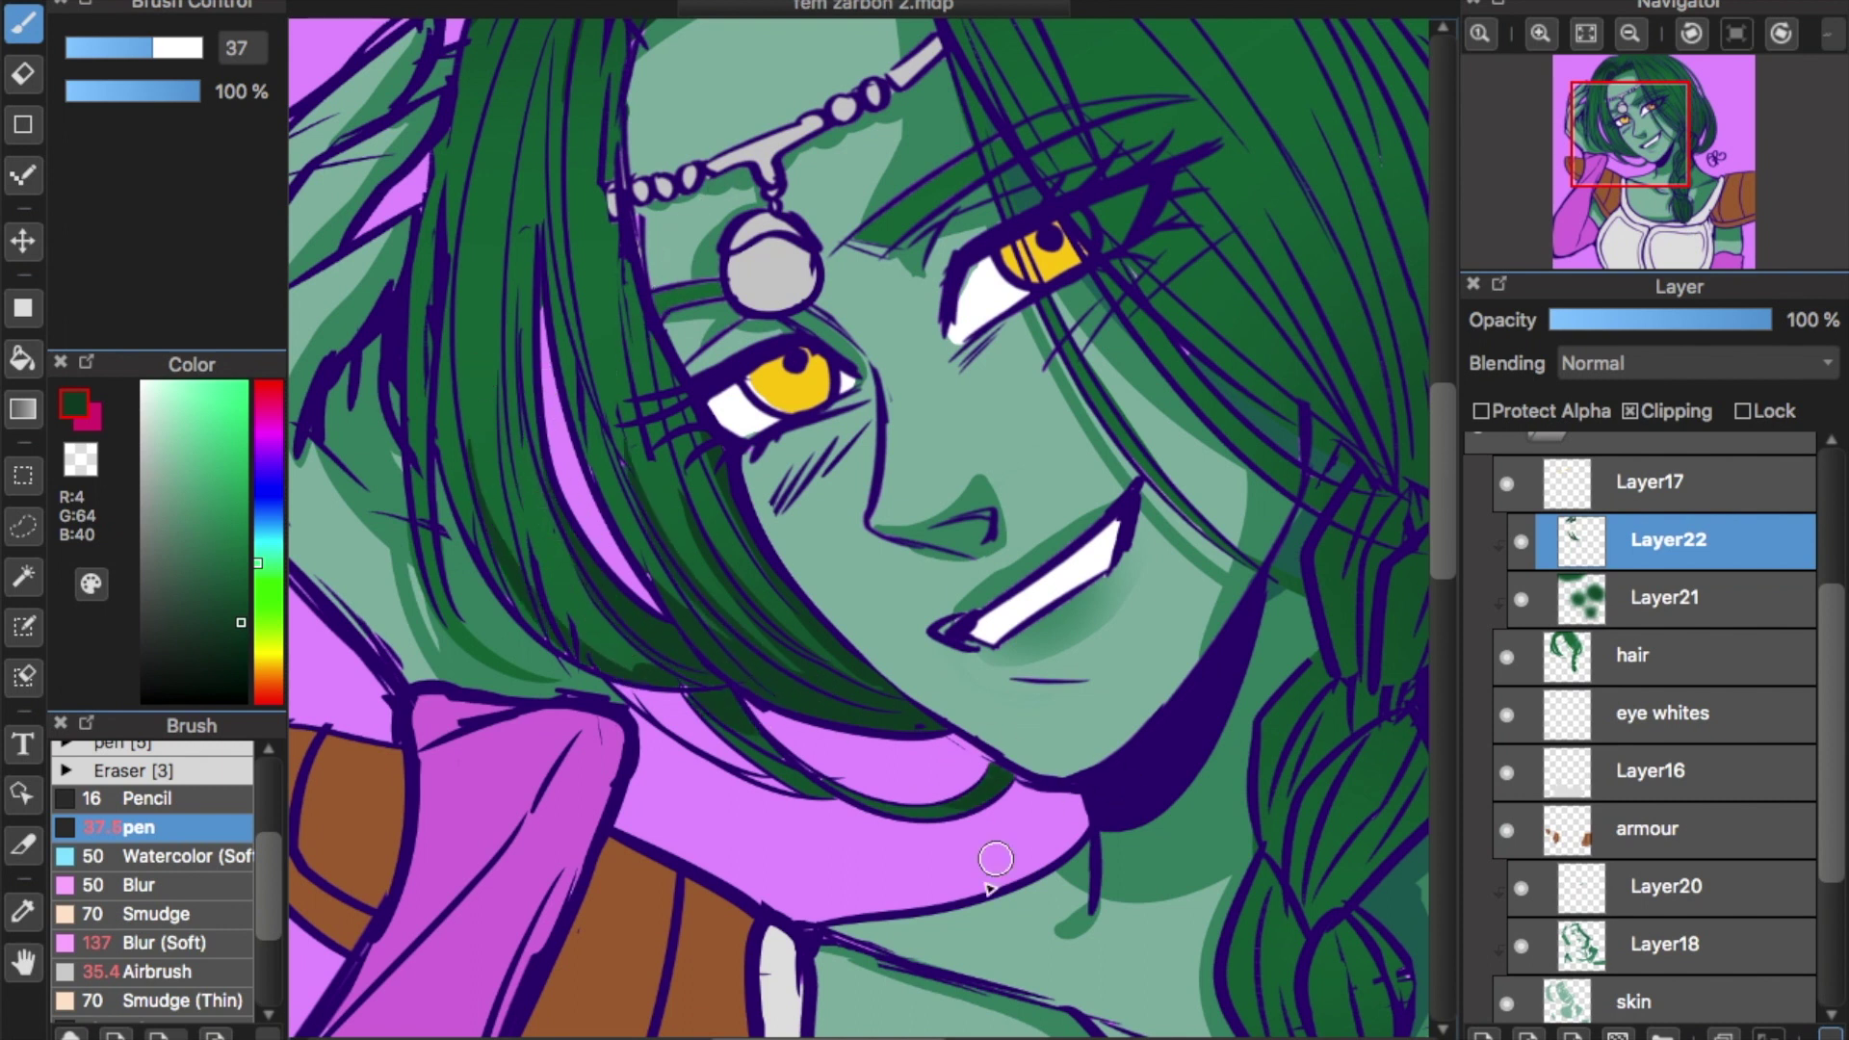
# Shade the outer hair ends above the raised arm's sleeve, redoing the first strand.
pyautogui.moveTo(510, 467); pyautogui.dragTo(647, 661)
pyautogui.press('super+z')
pyautogui.moveTo(509, 464); pyautogui.dragTo(590, 640)
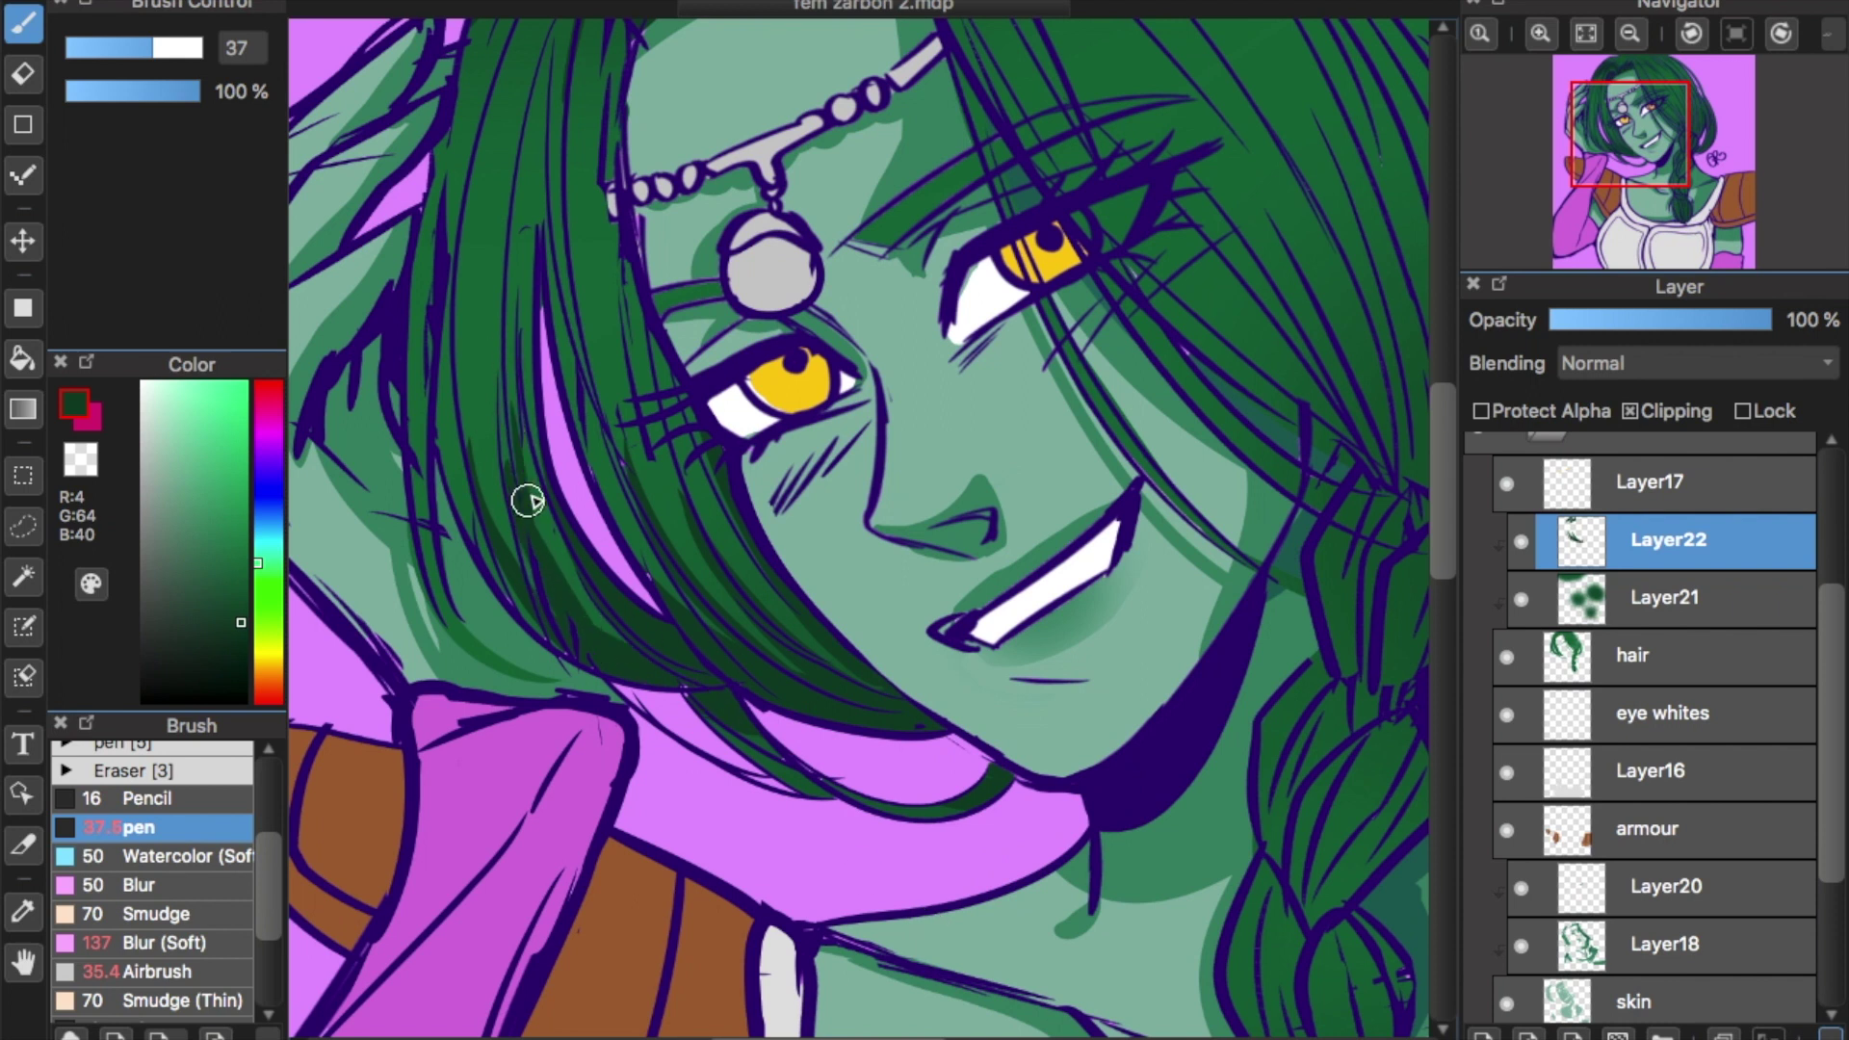
pyautogui.moveTo(504, 487)
pyautogui.mouseDown()
pyautogui.moveTo(556, 621)
pyautogui.moveTo(662, 682)
pyautogui.mouseUp()
pyautogui.moveTo(429, 531); pyautogui.dragTo(536, 679)
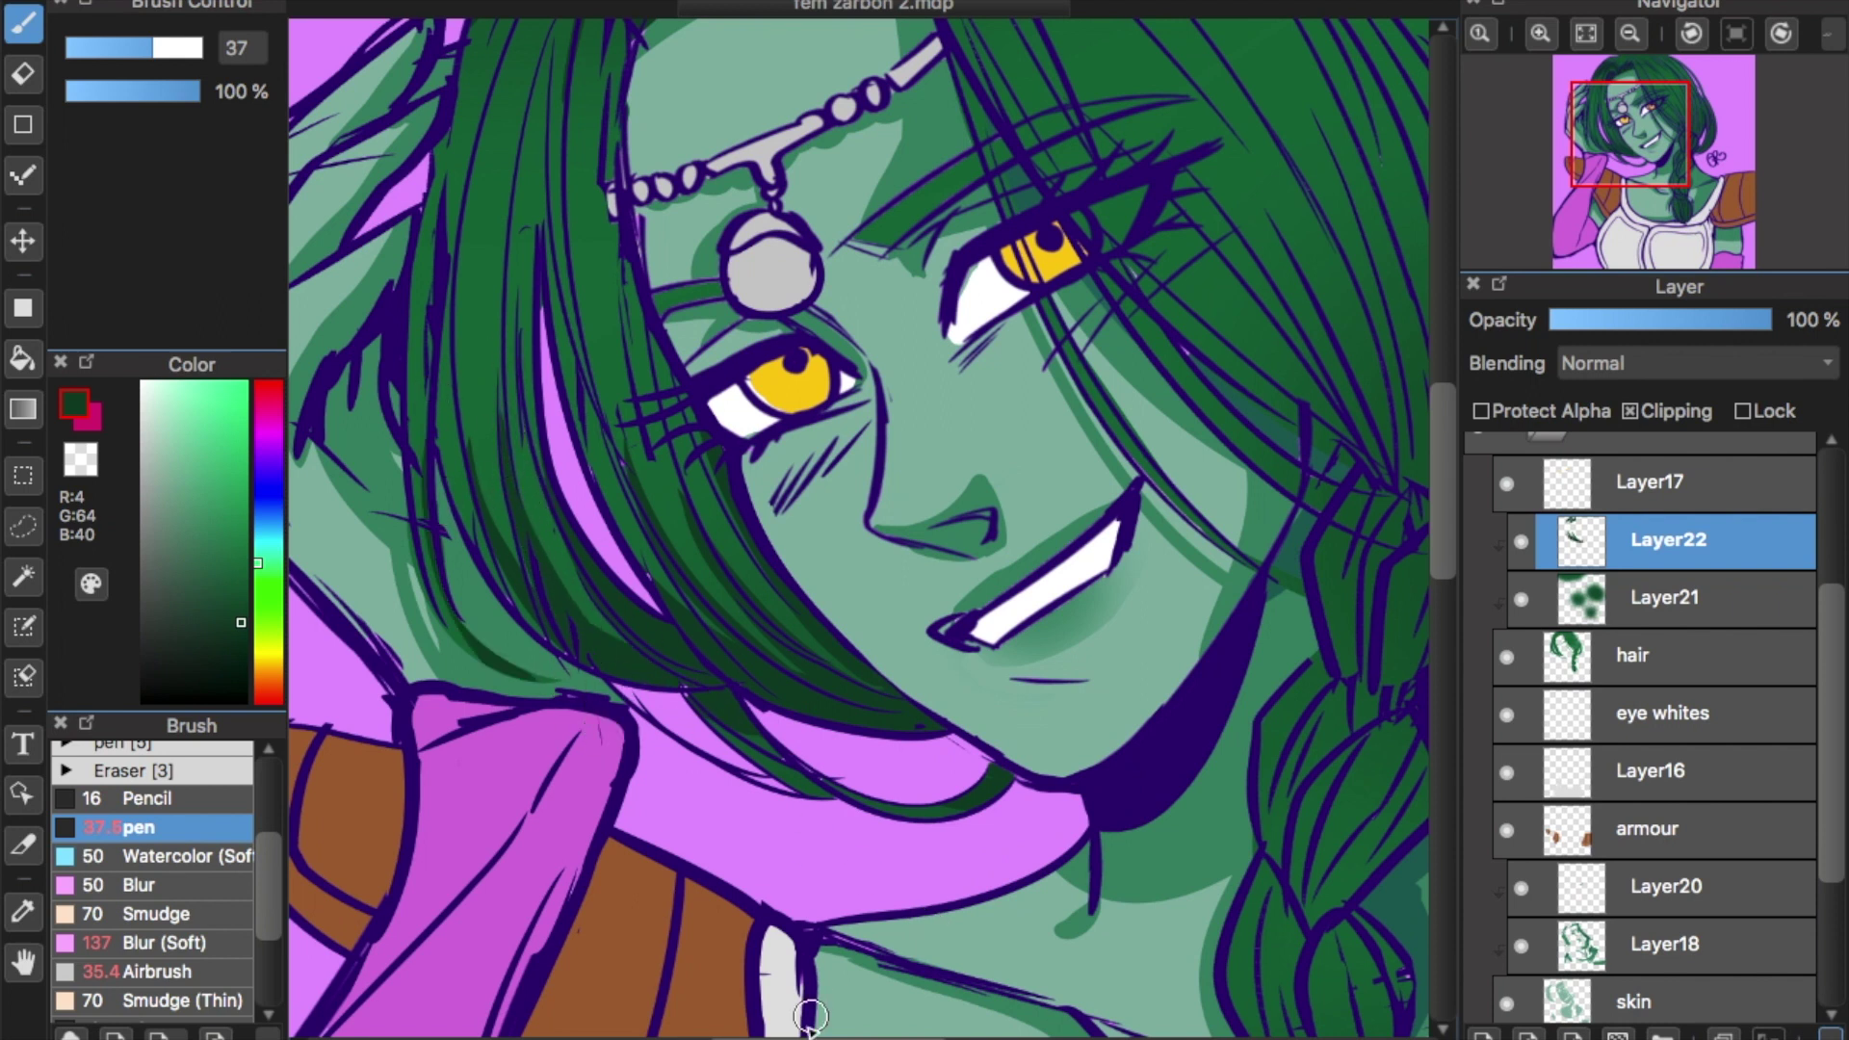
# Shade the roots at the parting and draw tapered dark strands down the fringe above the braid-side eye.
pyautogui.hscroll(5, 590, 710)
pyautogui.moveTo(872, 1039); pyautogui.dragTo(882, 1039)
pyautogui.moveTo(1448, 388); pyautogui.dragTo(1448, 299)
pyautogui.moveTo(423, 344); pyautogui.dragTo(475, 322)
pyautogui.moveTo(539, 250); pyautogui.dragTo(638, 451)
pyautogui.moveTo(581, 272); pyautogui.dragTo(664, 422)
pyautogui.moveTo(563, 238)
pyautogui.mouseDown()
pyautogui.moveTo(748, 464)
pyautogui.moveTo(606, 252)
pyautogui.moveTo(834, 460)
pyautogui.mouseUp()
pyautogui.moveTo(460, 210)
pyautogui.mouseDown()
pyautogui.moveTo(566, 272)
pyautogui.moveTo(495, 342)
pyautogui.mouseUp()
pyautogui.moveTo(656, 251); pyautogui.dragTo(848, 462)
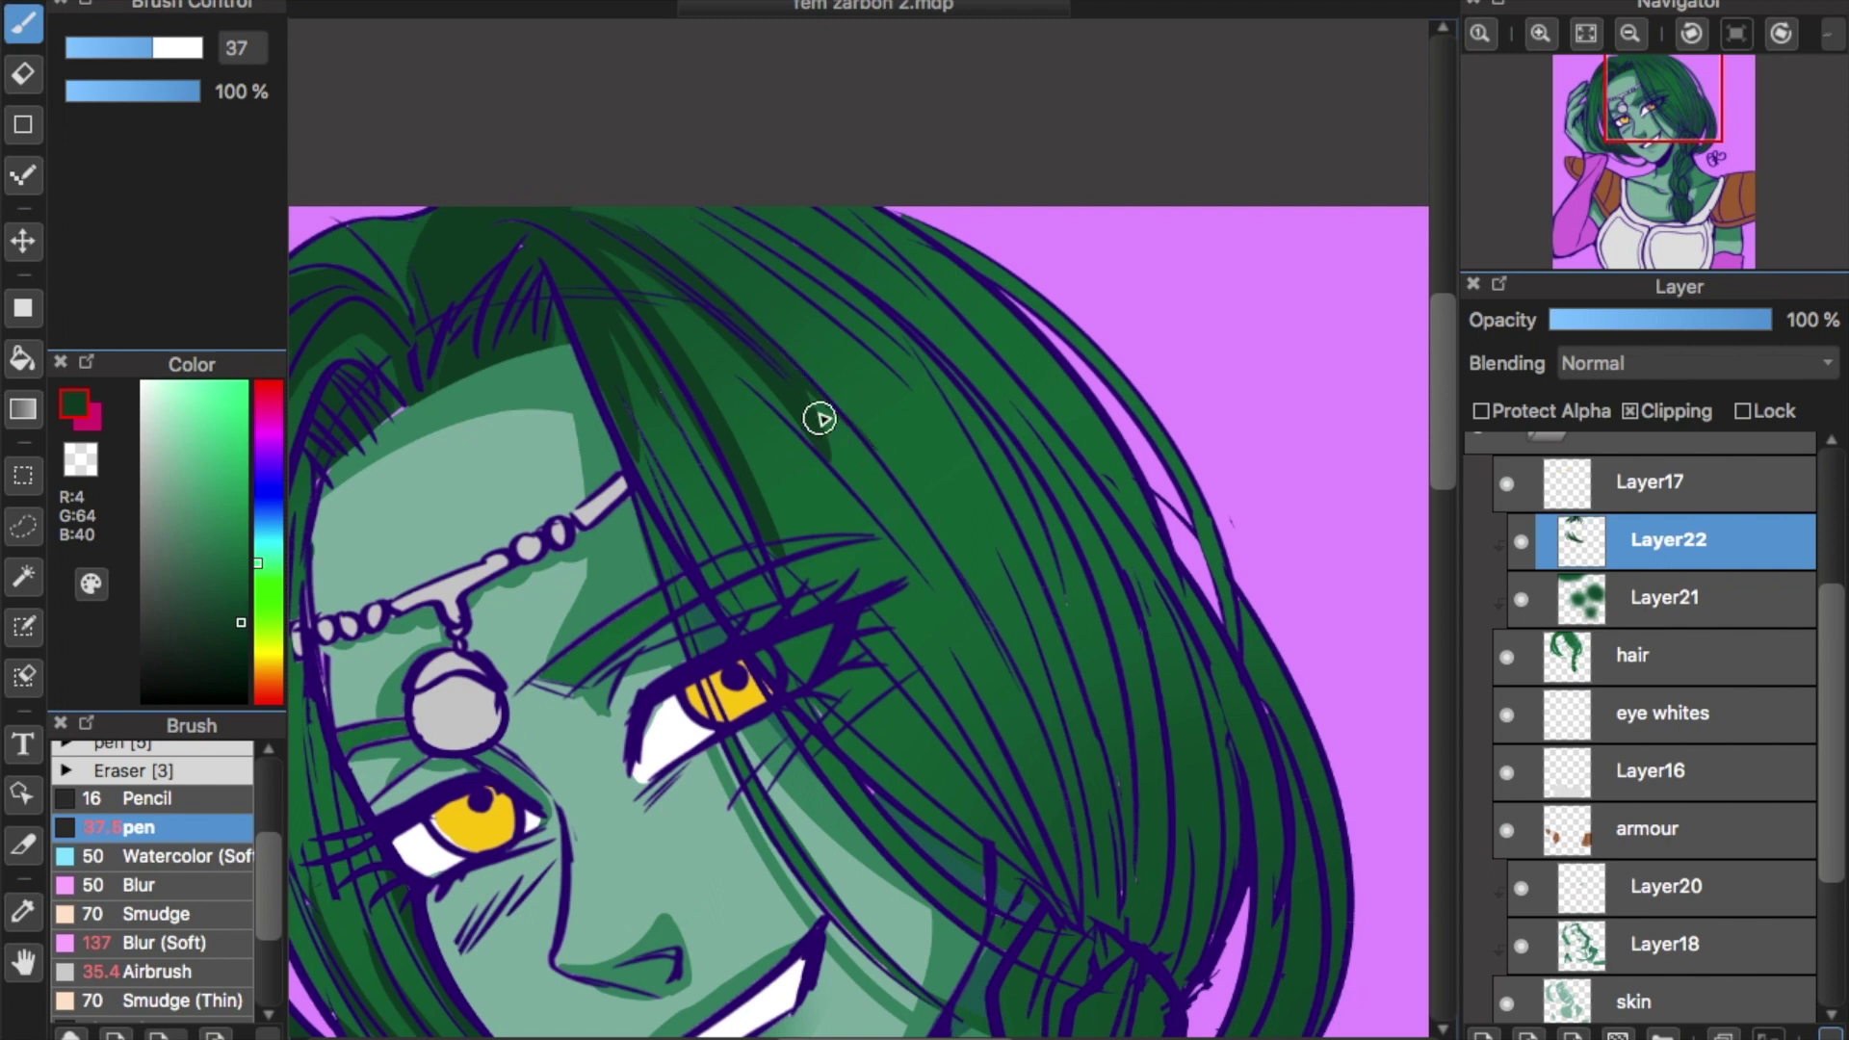
# Draw tapered dark shadow strands from the crown along the top of the hair on the braid side.
pyautogui.moveTo(588, 208); pyautogui.dragTo(963, 454)
pyautogui.moveTo(647, 206); pyautogui.dragTo(964, 444)
pyautogui.moveTo(737, 208); pyautogui.dragTo(1020, 391)
pyautogui.moveTo(828, 207); pyautogui.dragTo(1004, 308)
pyautogui.moveTo(907, 210); pyautogui.dragTo(1042, 309)
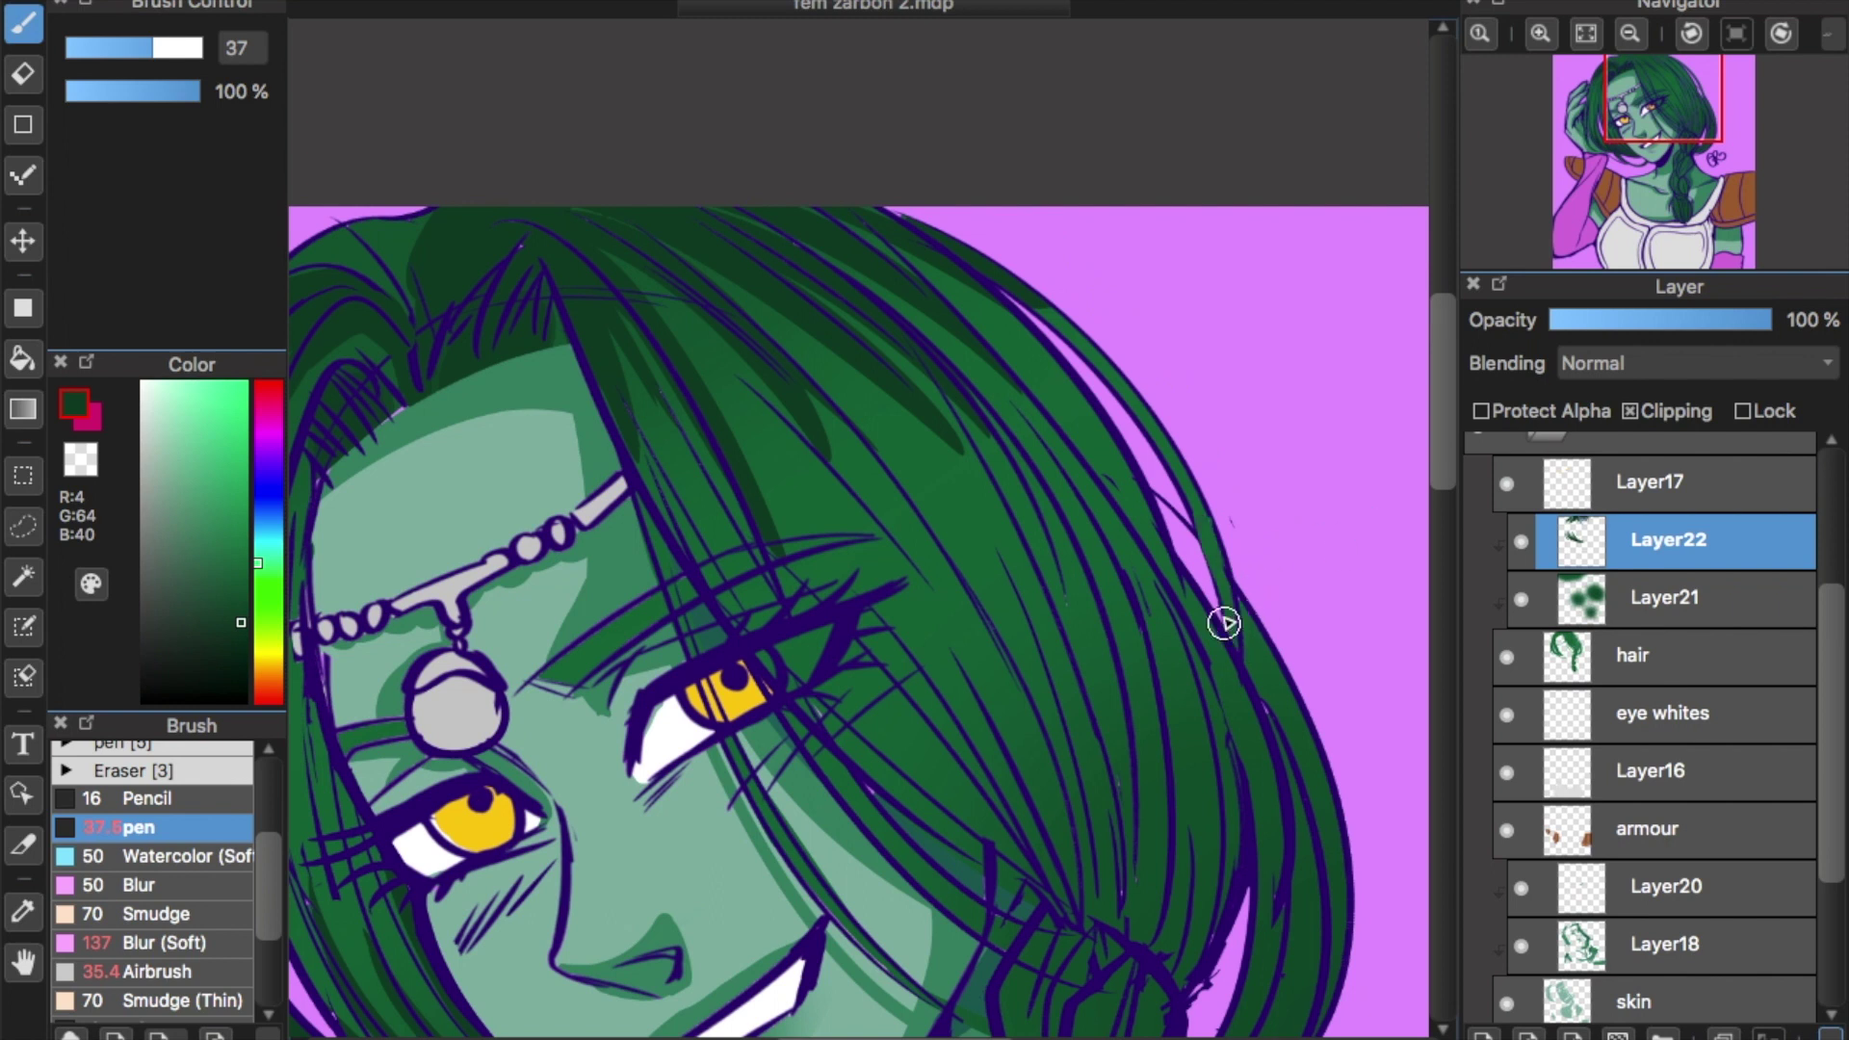
# Trim the tips of the dark shadow strands at the top of the braid-side hair with the Eraser.
pyautogui.scroll(-5, 1429, 469)
pyautogui.scroll(2, 1419, 465)
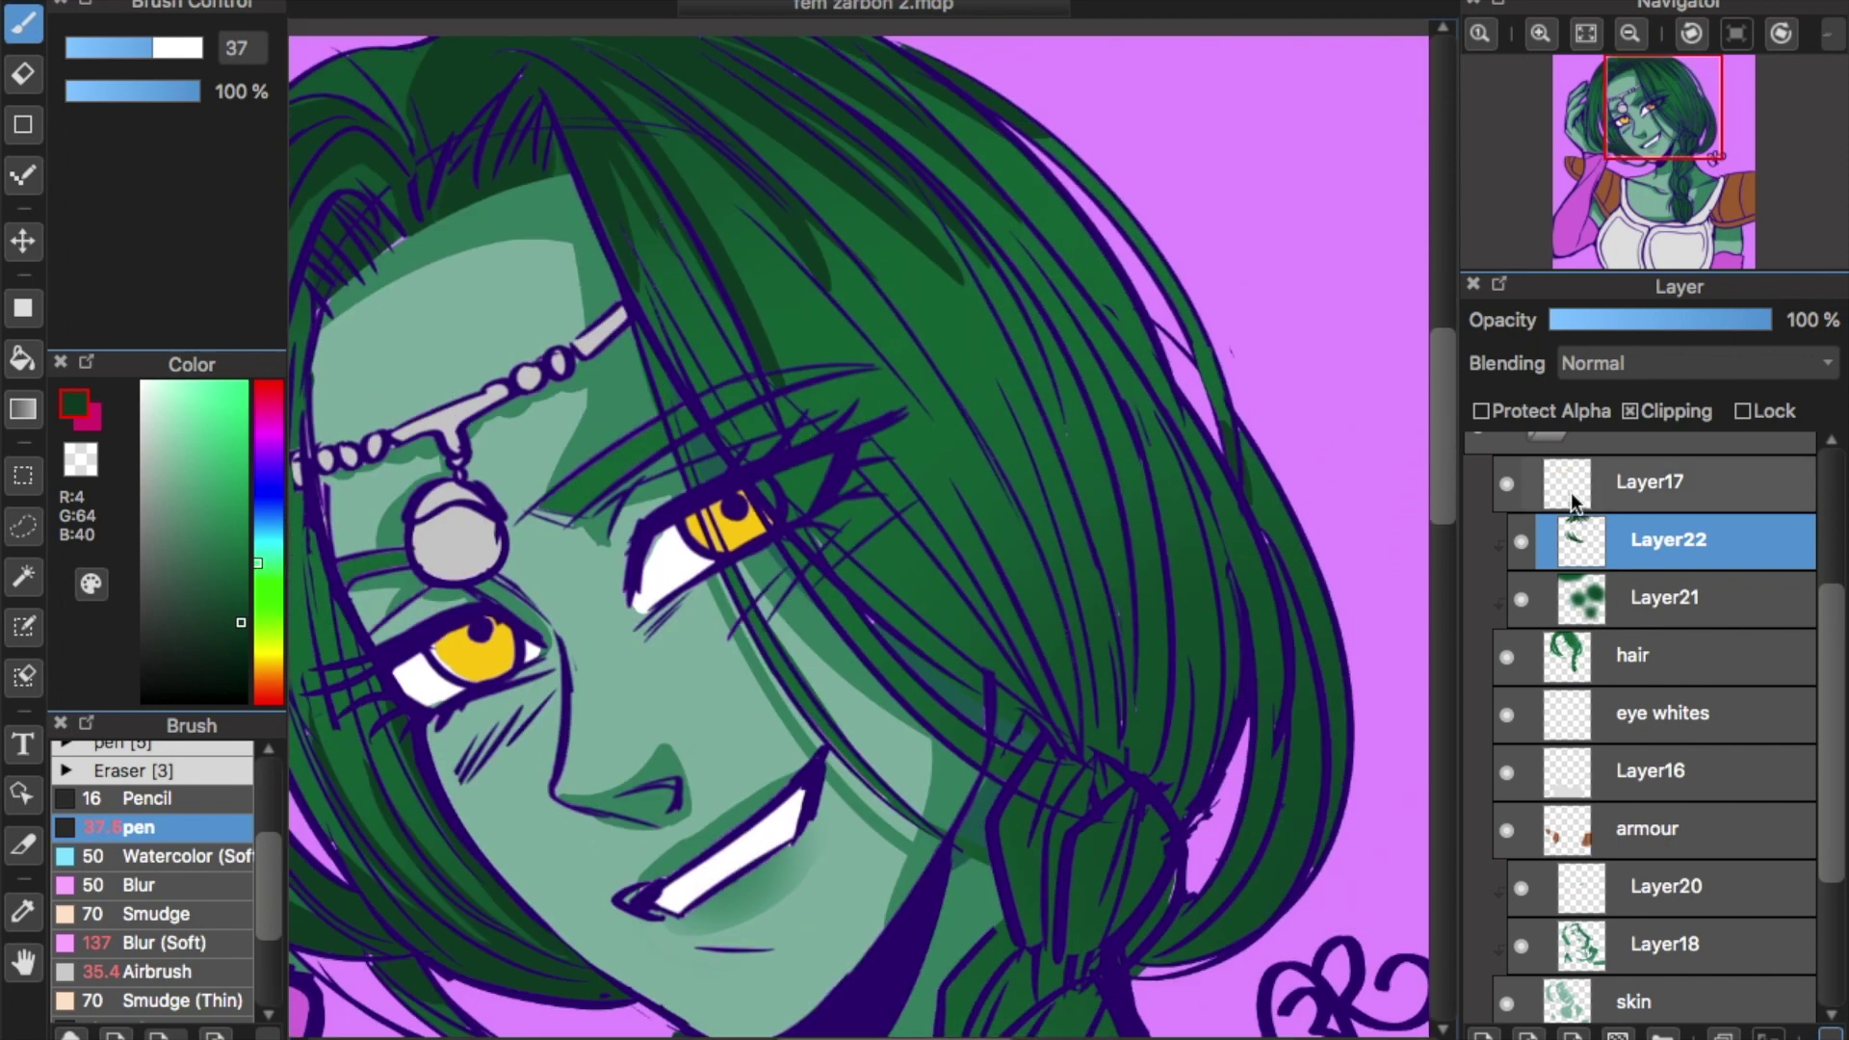
pyautogui.press('e')
pyautogui.moveTo(846, 300)
pyautogui.mouseDown()
pyautogui.moveTo(886, 330)
pyautogui.moveTo(734, 194)
pyautogui.moveTo(896, 289)
pyautogui.mouseUp()
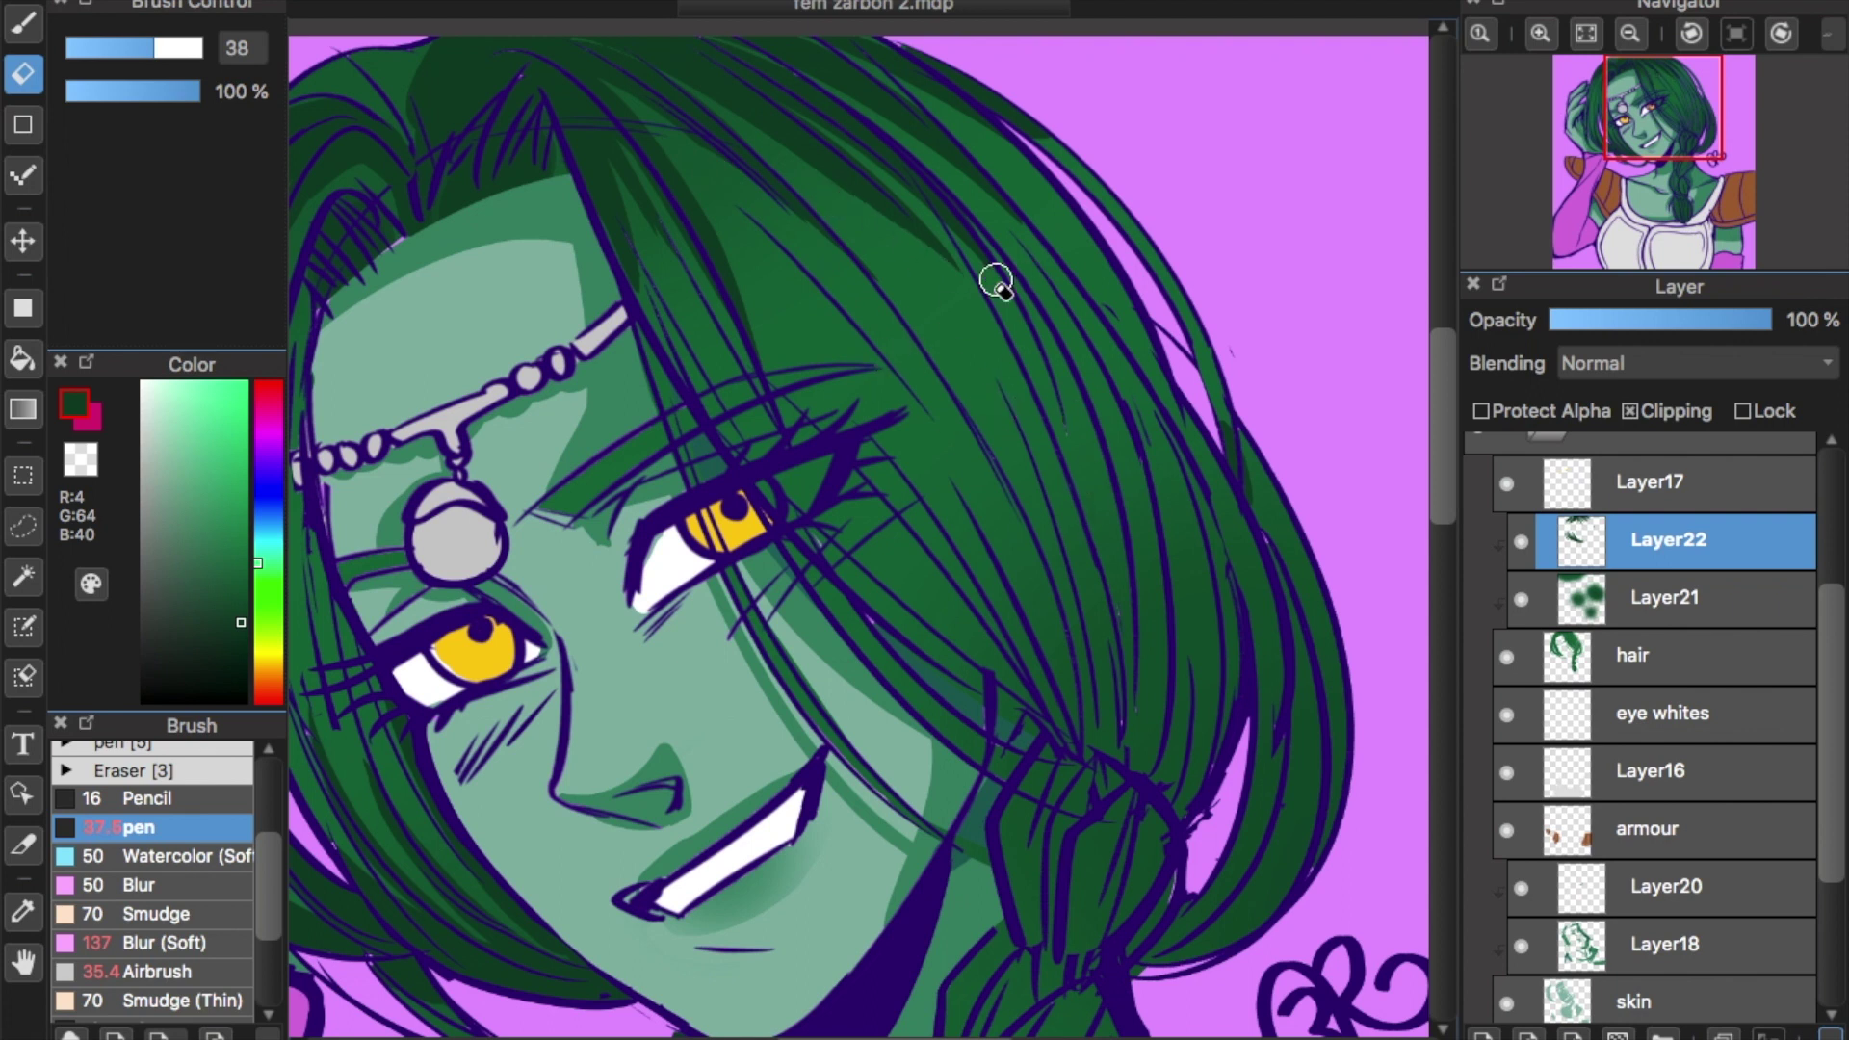
# Draw tapered dark strands with the pen above the start of the braid and along the outer lock beside the background gap.
pyautogui.press('b')
pyautogui.moveTo(1442, 429); pyautogui.dragTo(1447, 449)
pyautogui.click(1630, 189)
pyautogui.moveTo(1630, 190); pyautogui.dragTo(1680, 148)
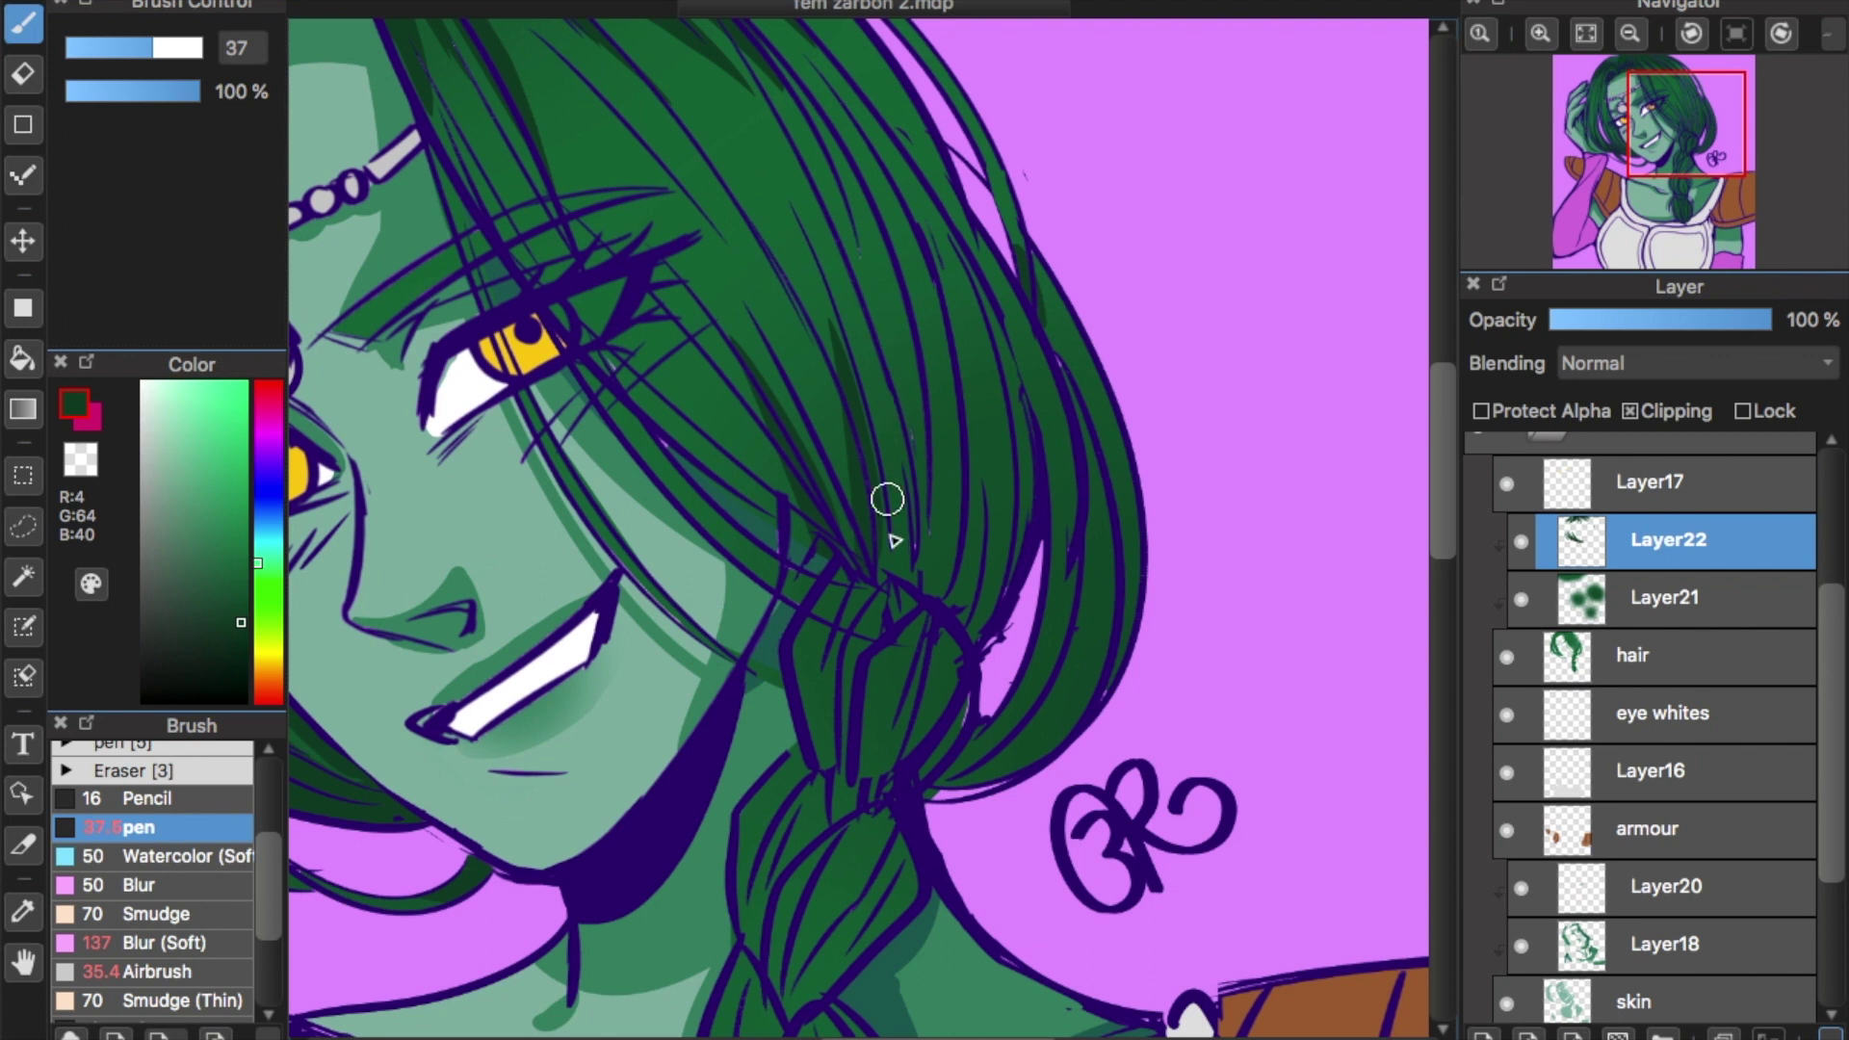
pyautogui.moveTo(895, 293); pyautogui.dragTo(921, 552)
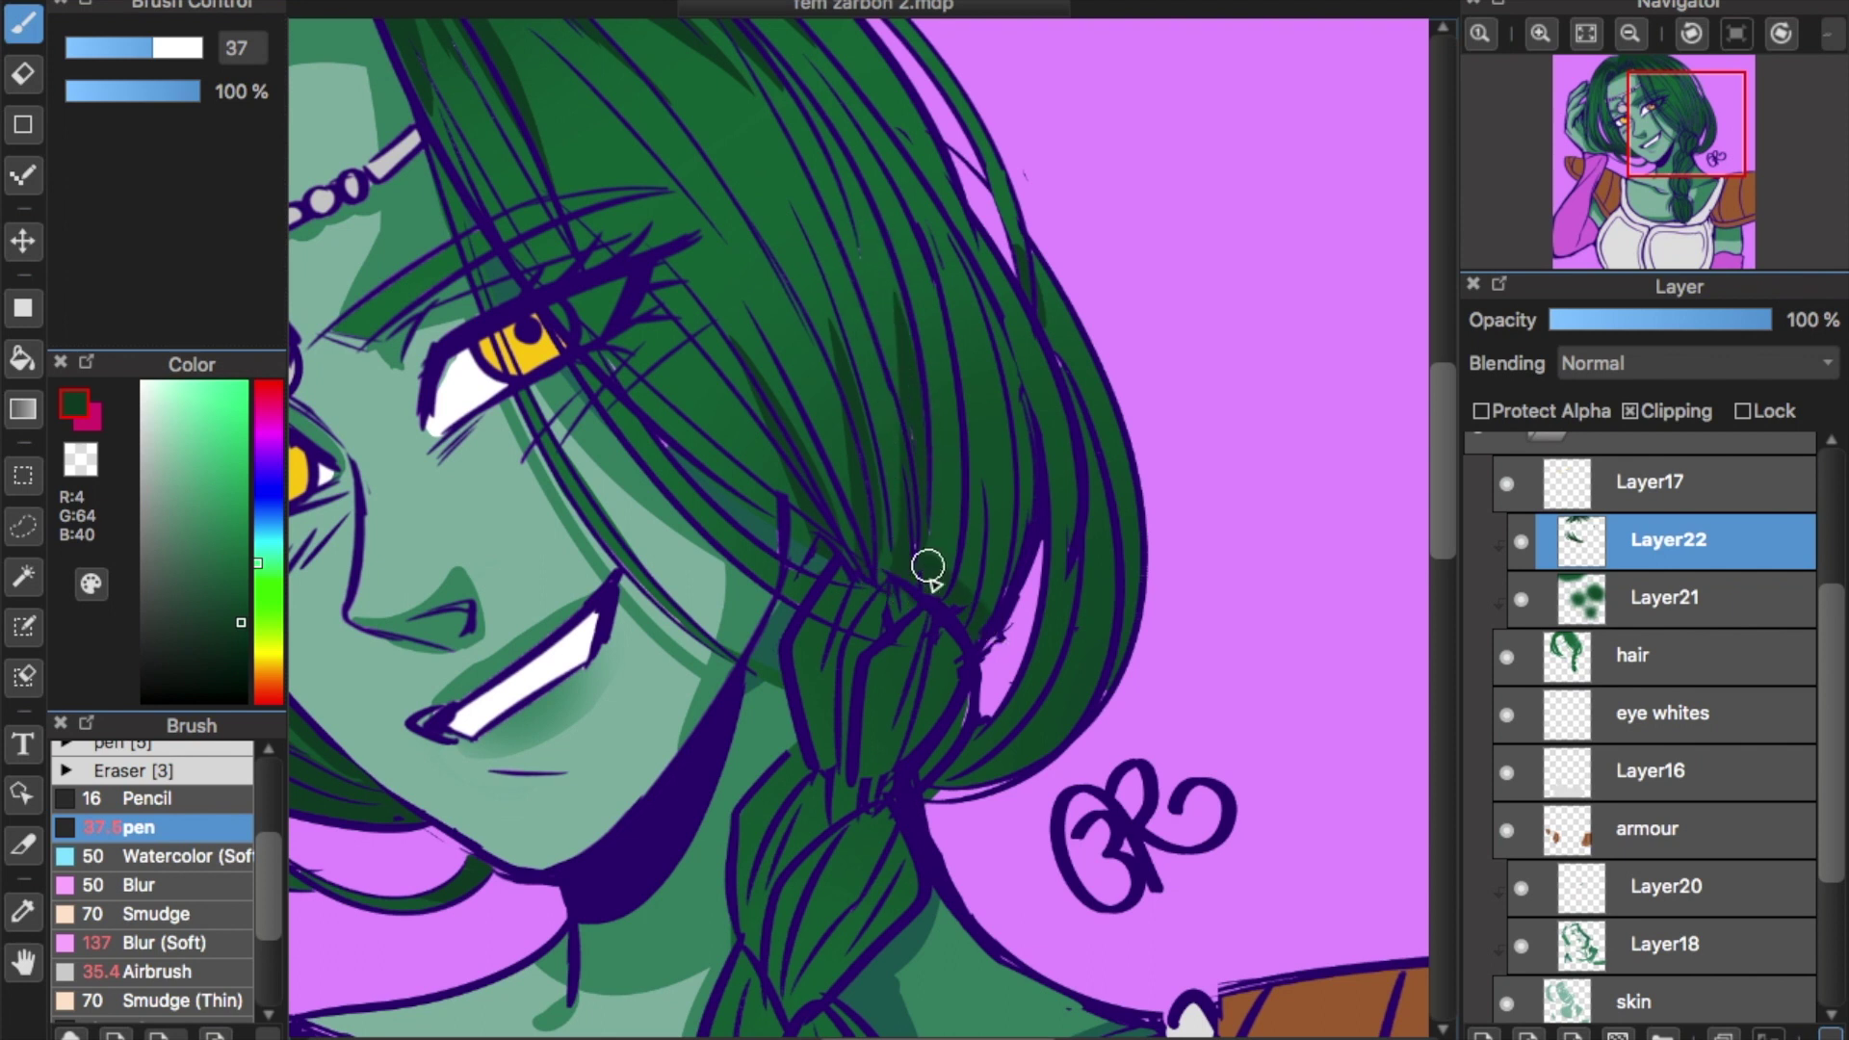
pyautogui.moveTo(968, 332); pyautogui.dragTo(959, 562)
pyautogui.press('super+z')
pyautogui.moveTo(949, 294); pyautogui.dragTo(967, 545)
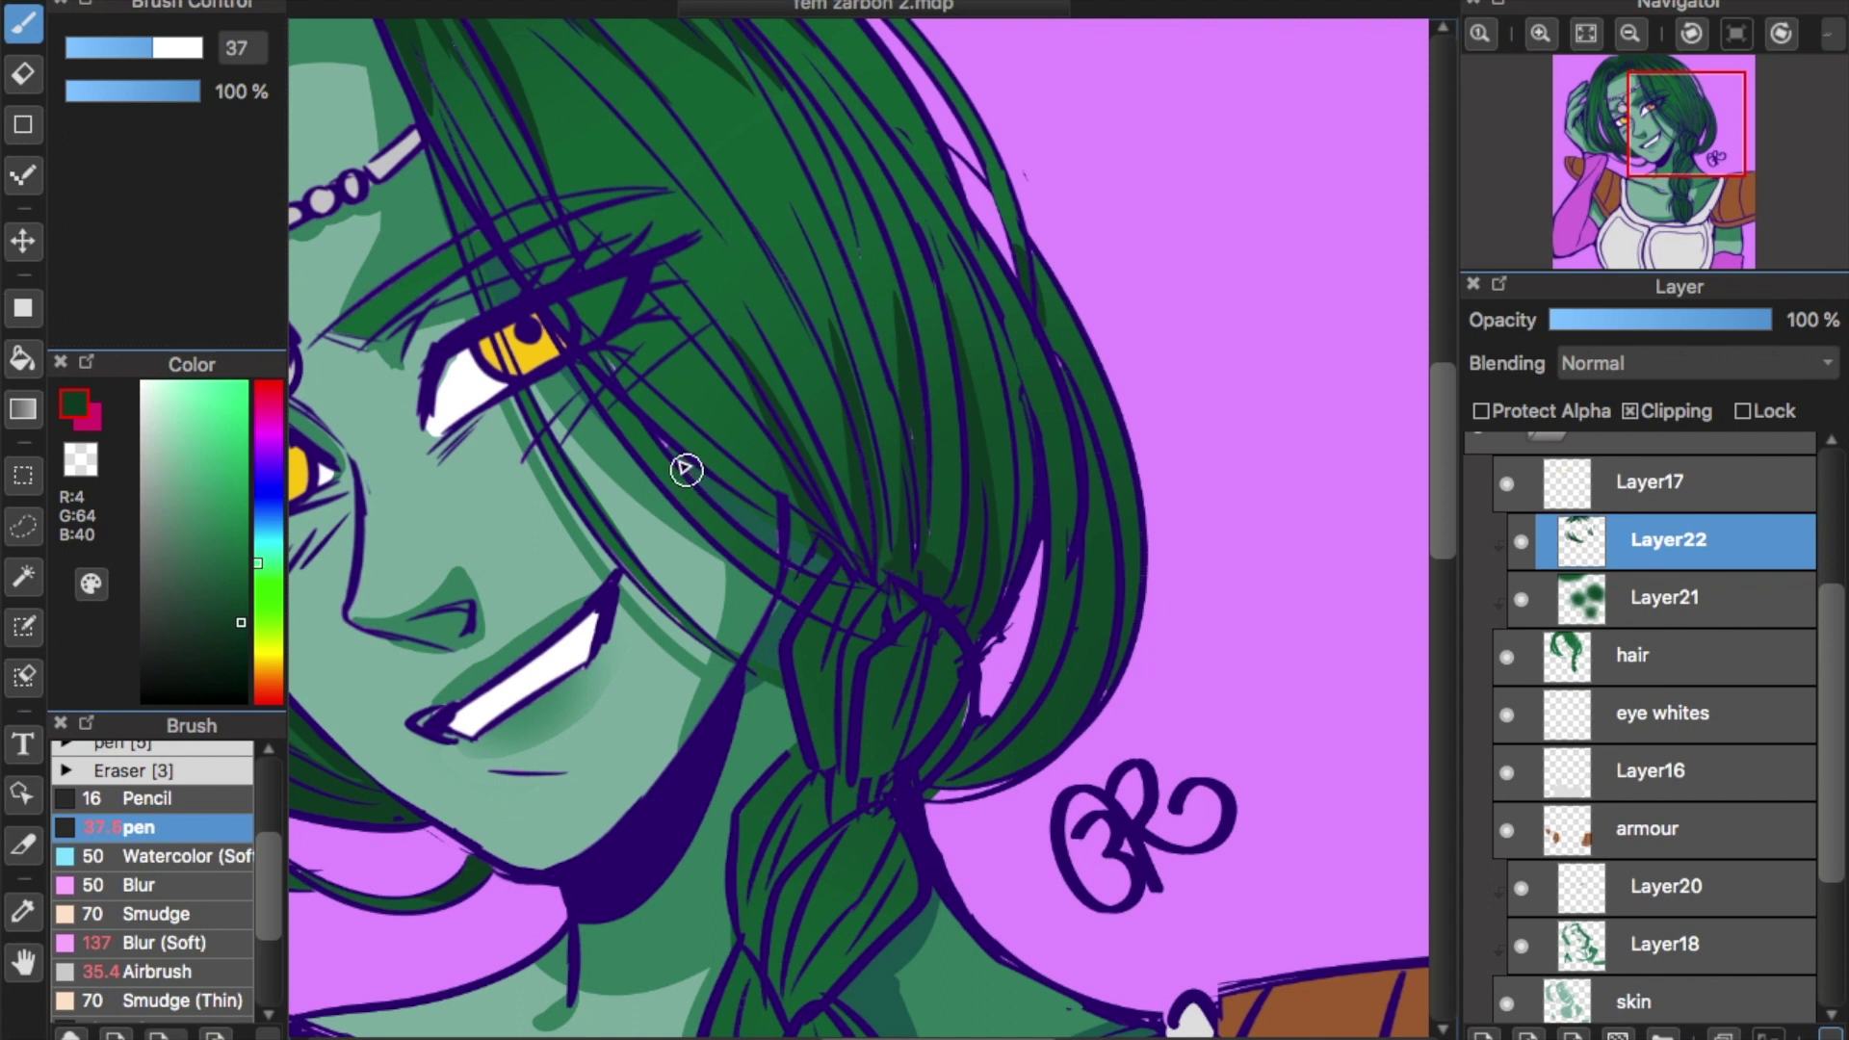
pyautogui.moveTo(1038, 486); pyautogui.dragTo(982, 757)
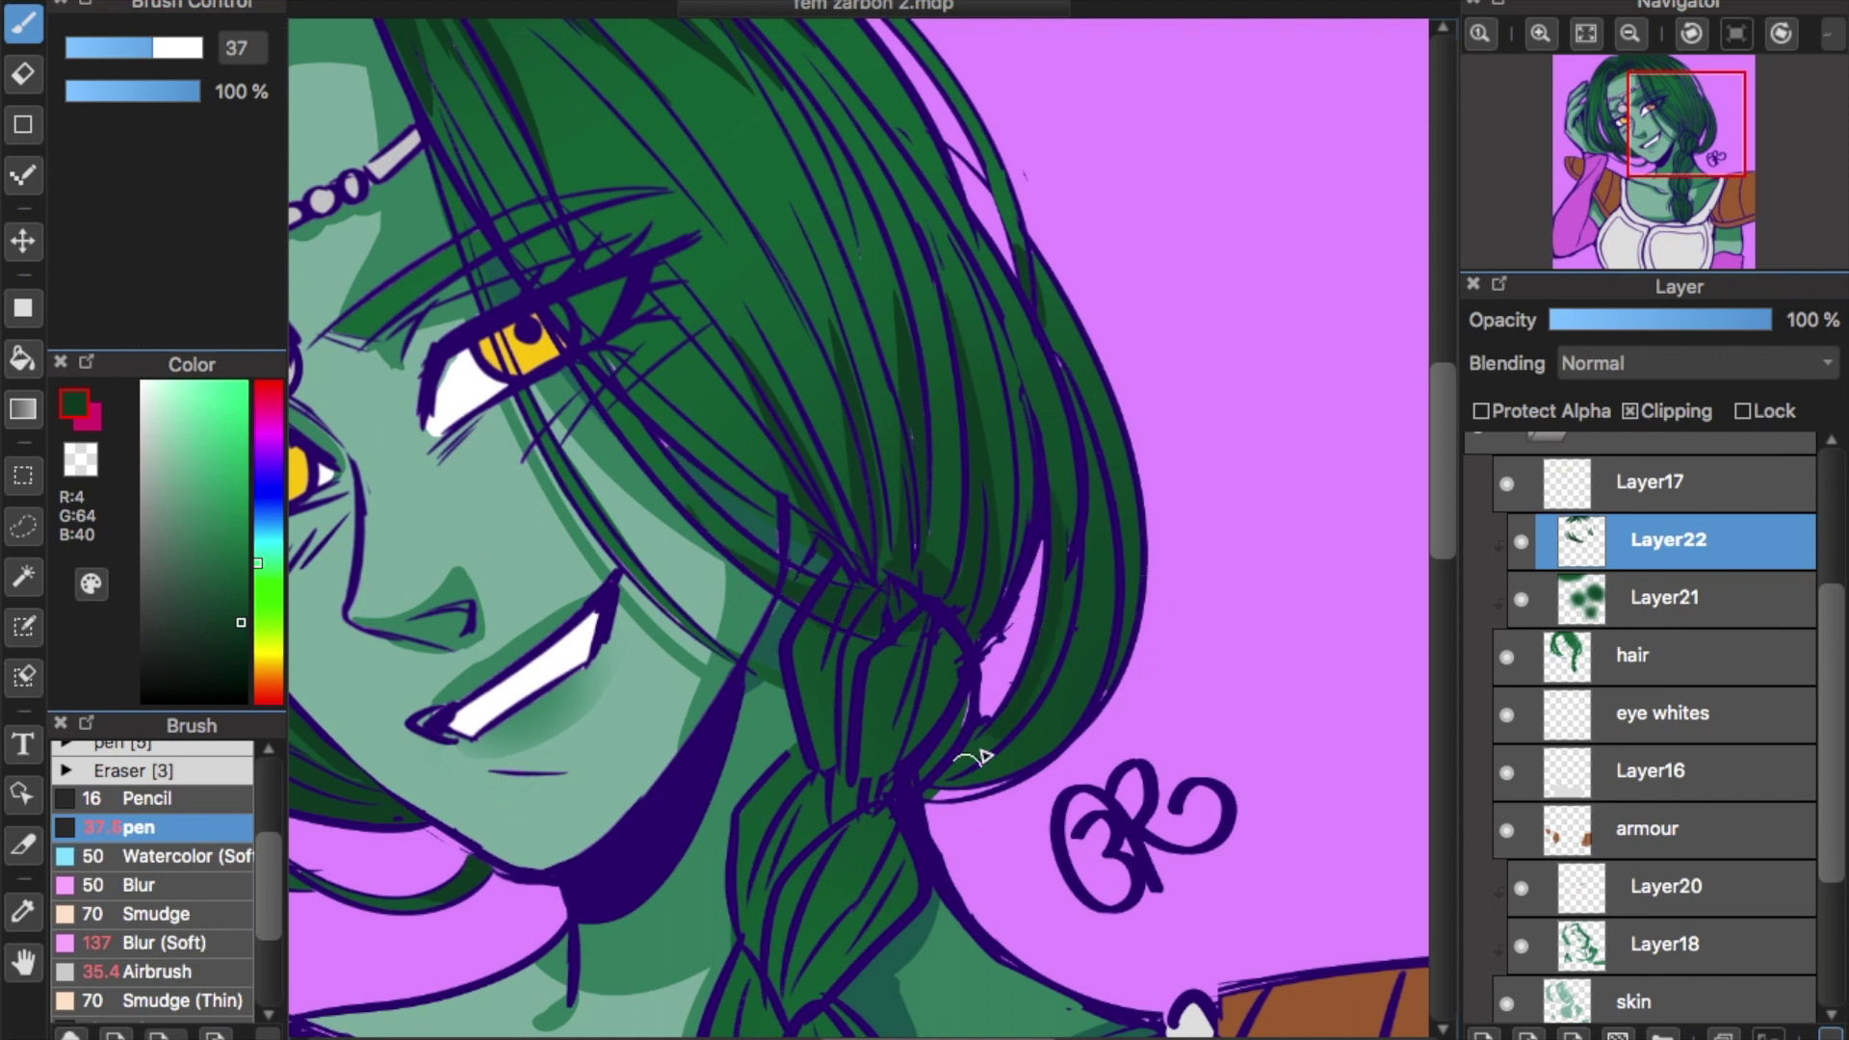
pyautogui.moveTo(1045, 377); pyautogui.dragTo(1055, 451)
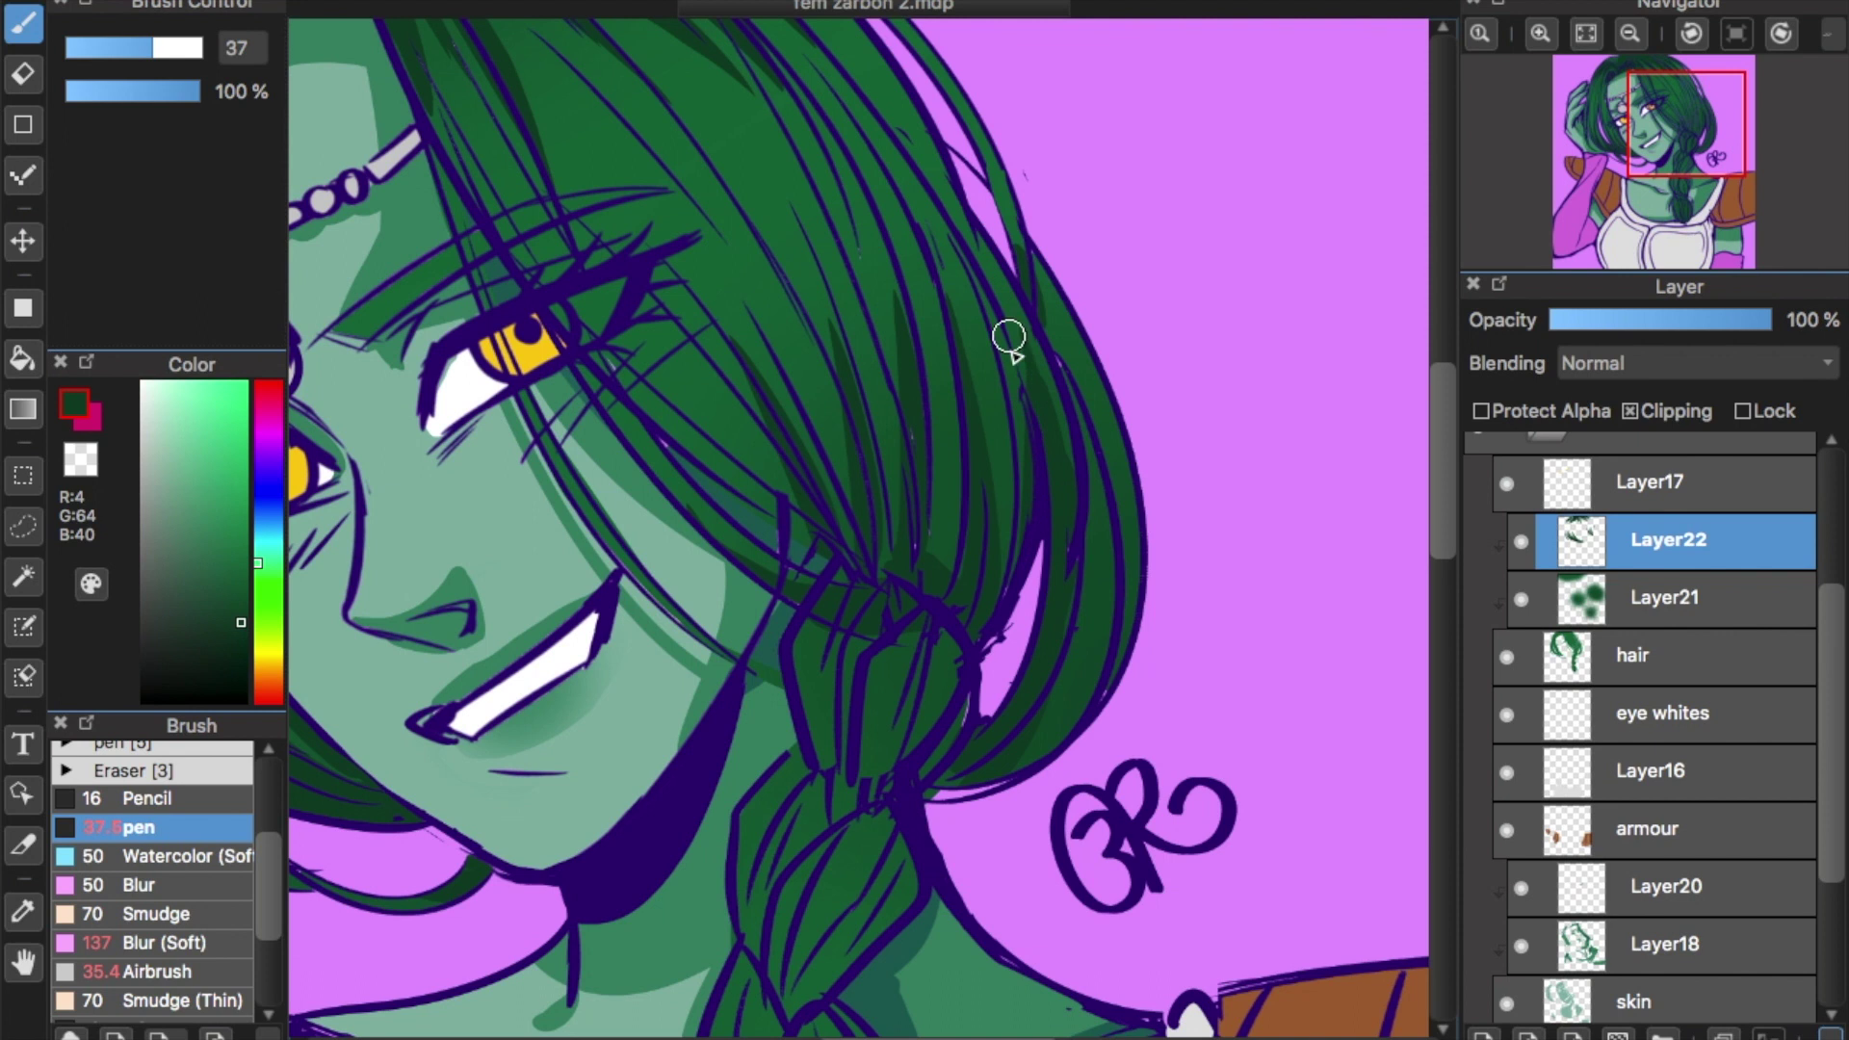
# Shade the braid's segments down to its loose tail with dark strokes following the line art.
pyautogui.scroll(-5, 1262, 503)
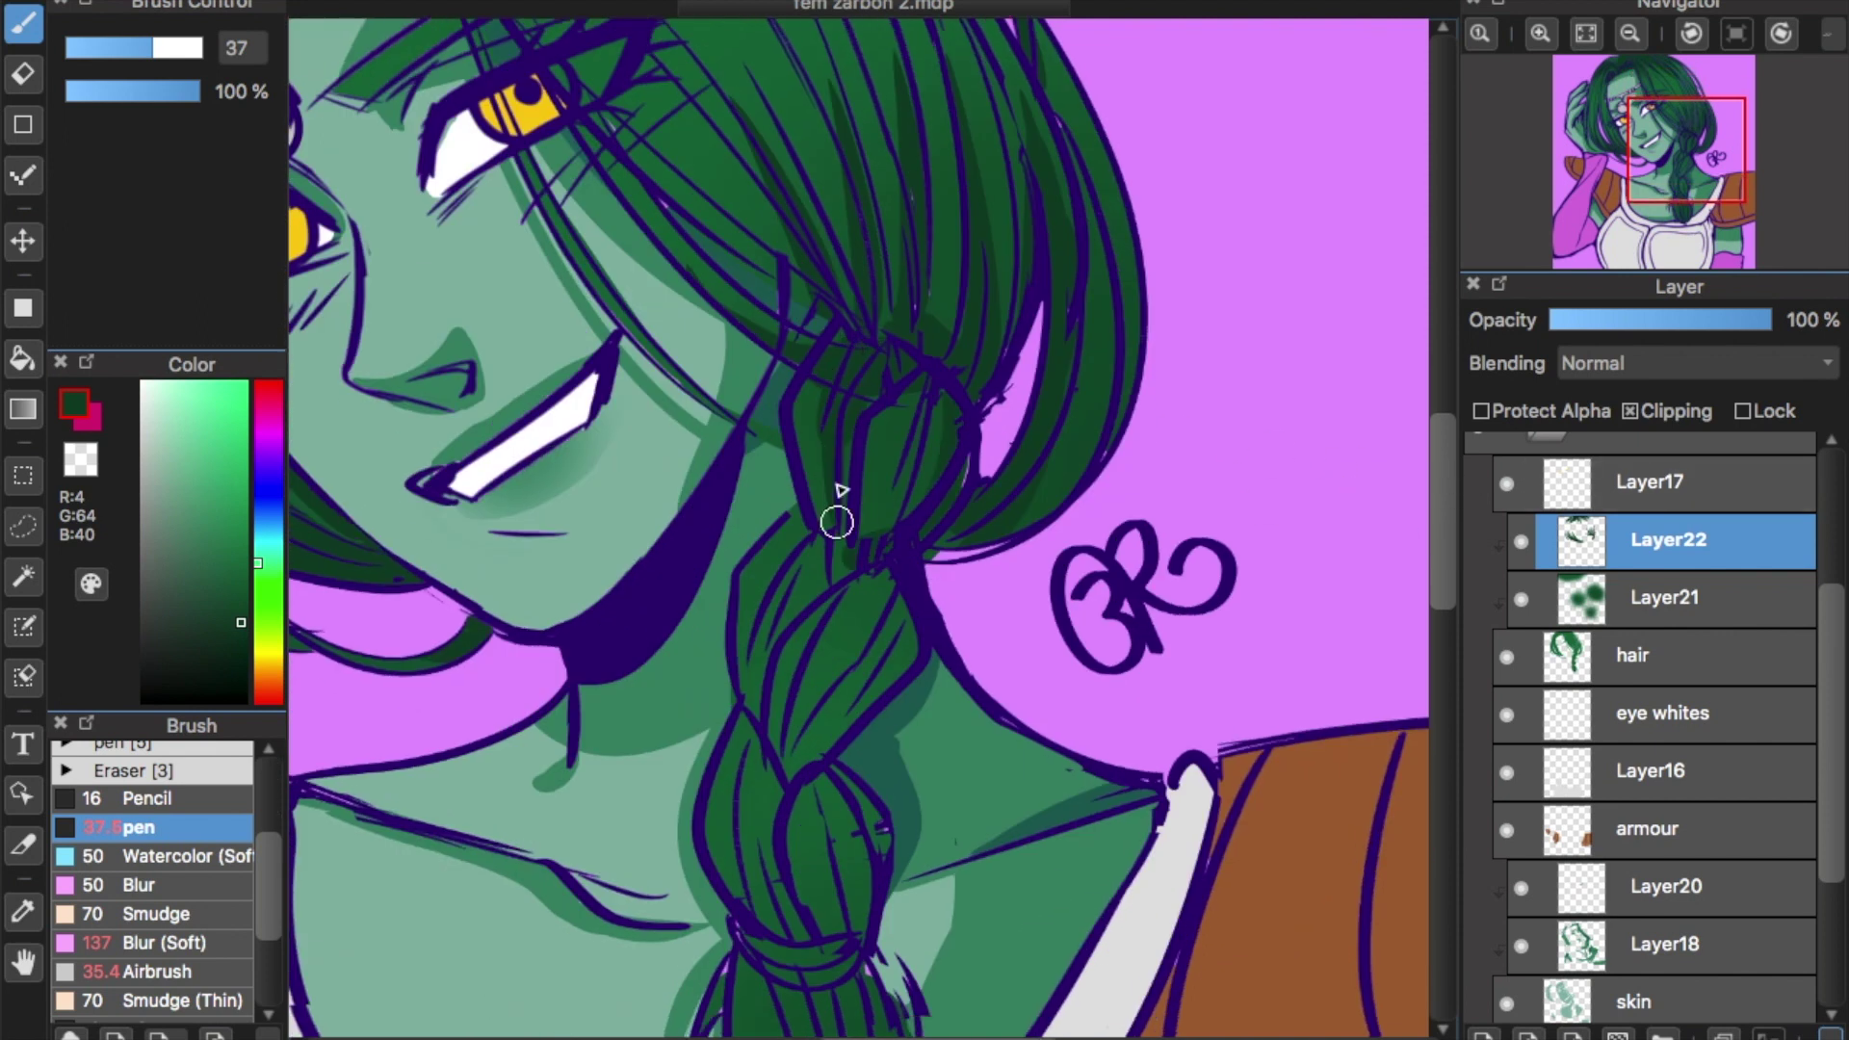
pyautogui.moveTo(860, 542)
pyautogui.mouseDown()
pyautogui.moveTo(776, 648)
pyautogui.moveTo(797, 755)
pyautogui.moveTo(858, 554)
pyautogui.mouseUp()
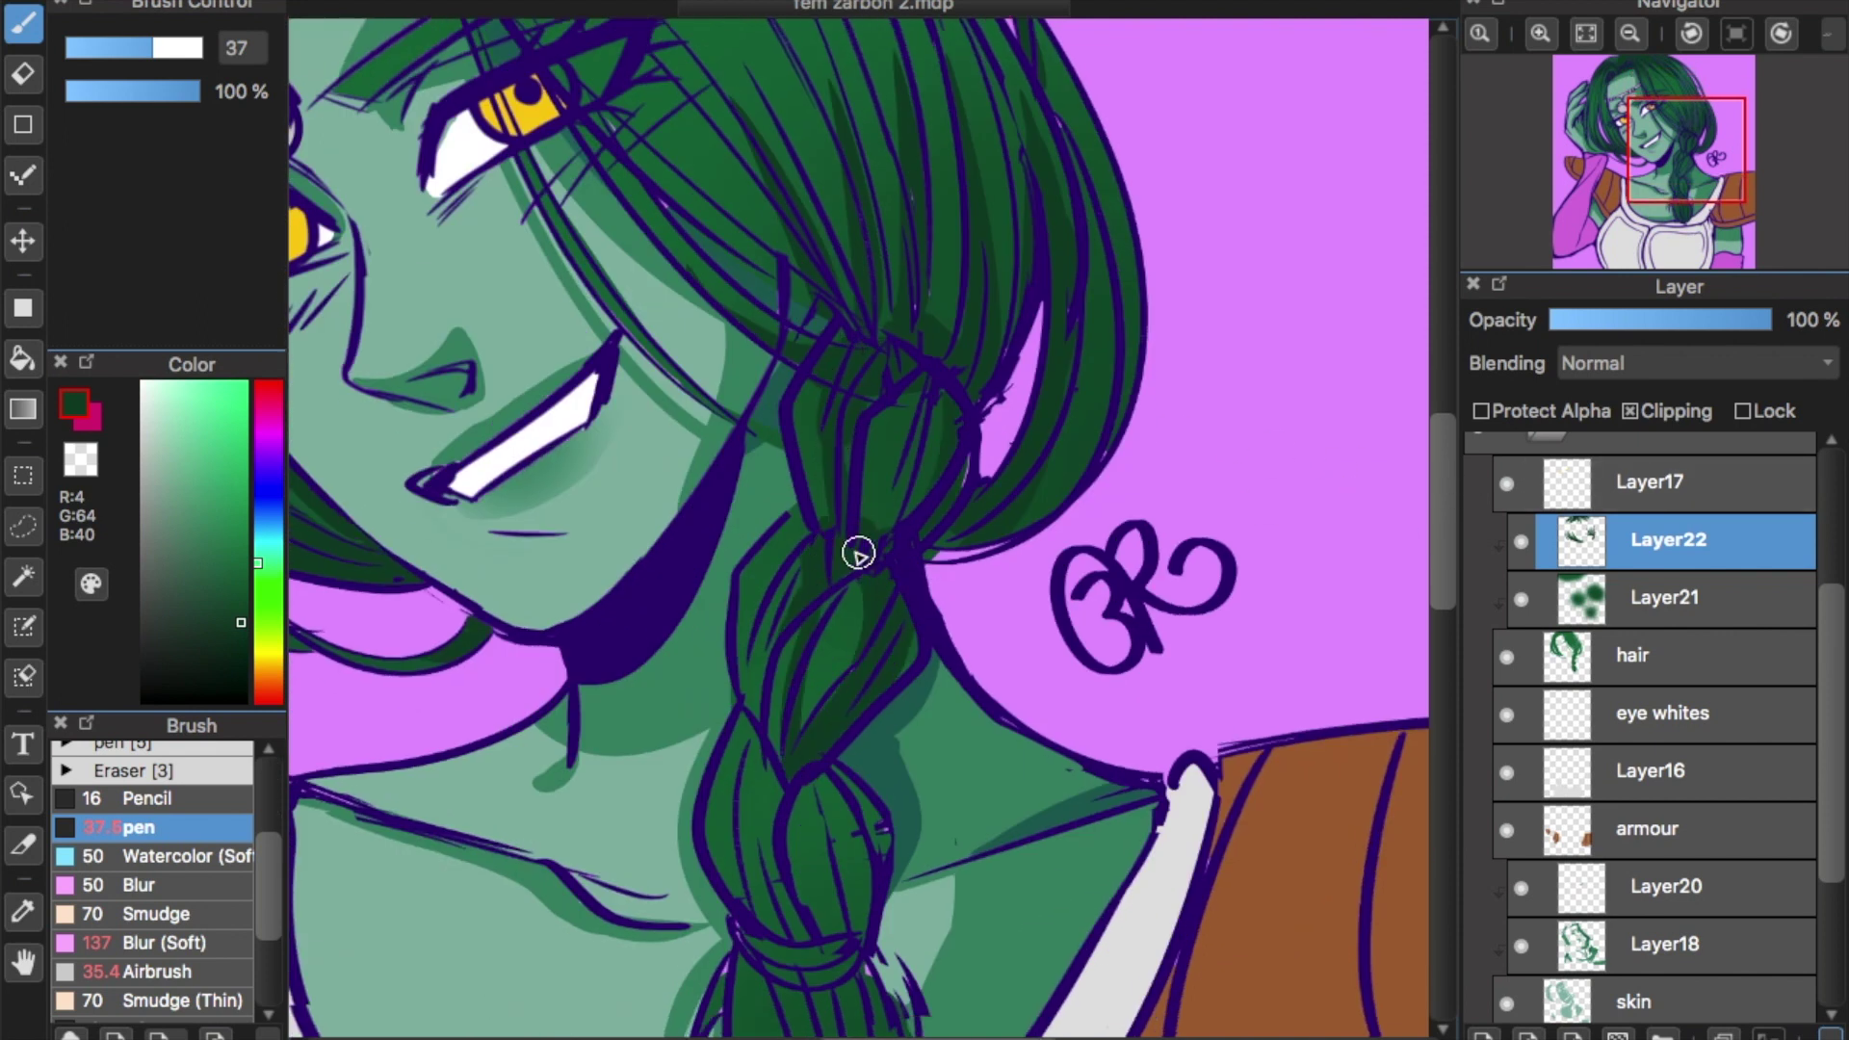
pyautogui.scroll(-8, 1259, 536)
pyautogui.moveTo(790, 412)
pyautogui.mouseDown()
pyautogui.moveTo(801, 559)
pyautogui.moveTo(814, 409)
pyautogui.moveTo(812, 574)
pyautogui.moveTo(906, 596)
pyautogui.moveTo(812, 837)
pyautogui.mouseUp()
pyautogui.scroll(-2, 877, 671)
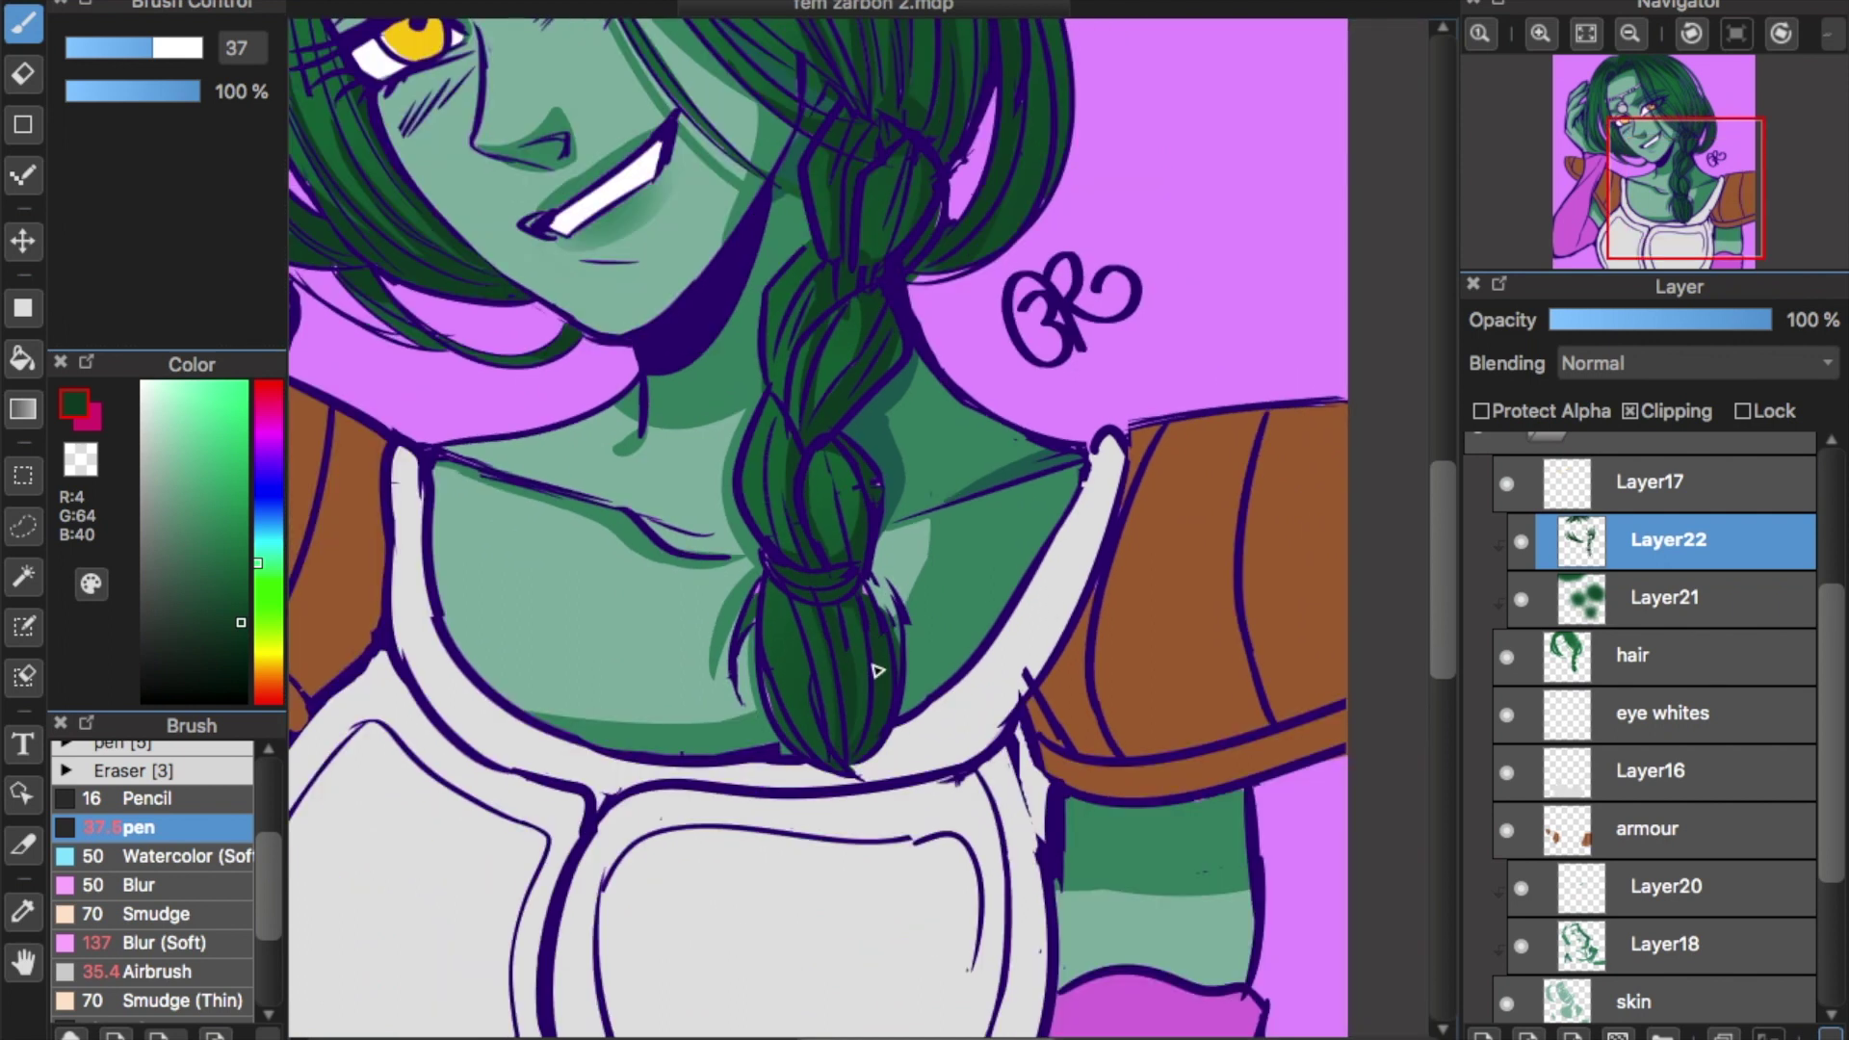
# Adjust the hair shadow layer's colour to hue 12, saturation 118% and brightness 114%.
pyautogui.moveTo(1627, 162); pyautogui.dragTo(1622, 145)
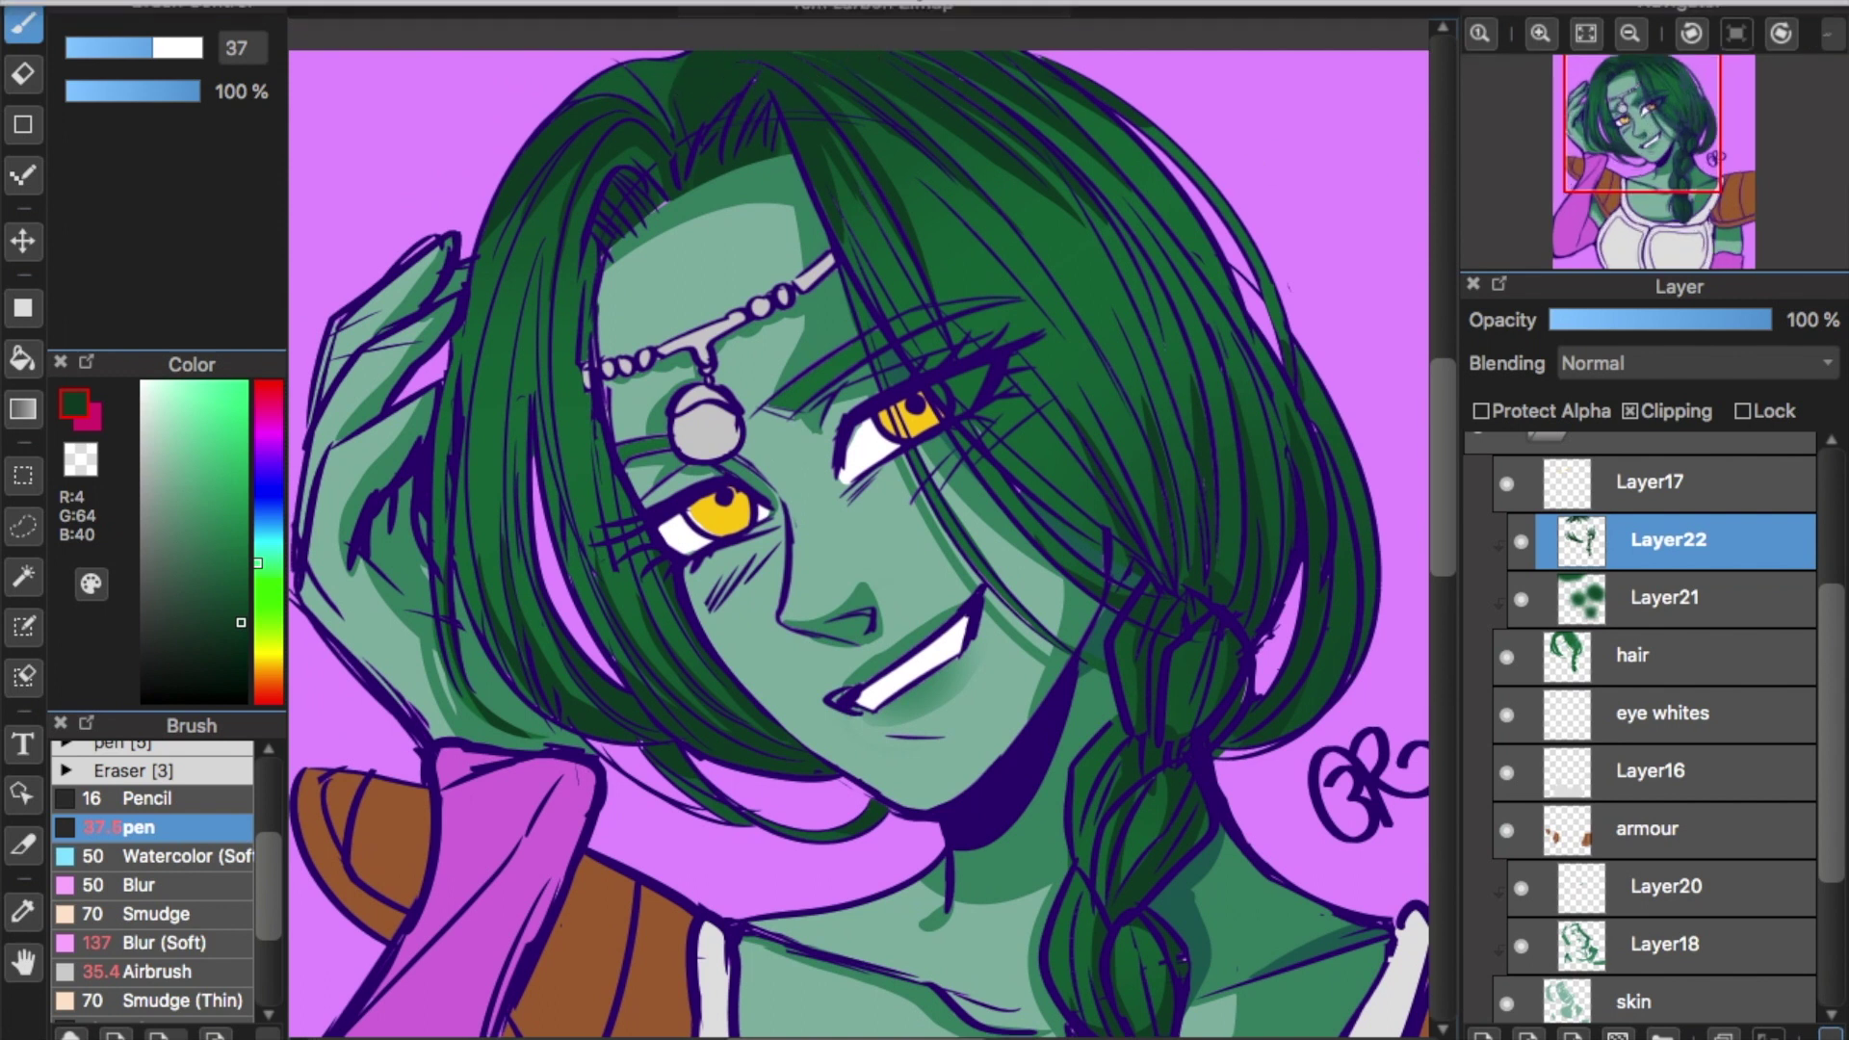
pyautogui.click(512, 1)
pyautogui.click(554, 21)
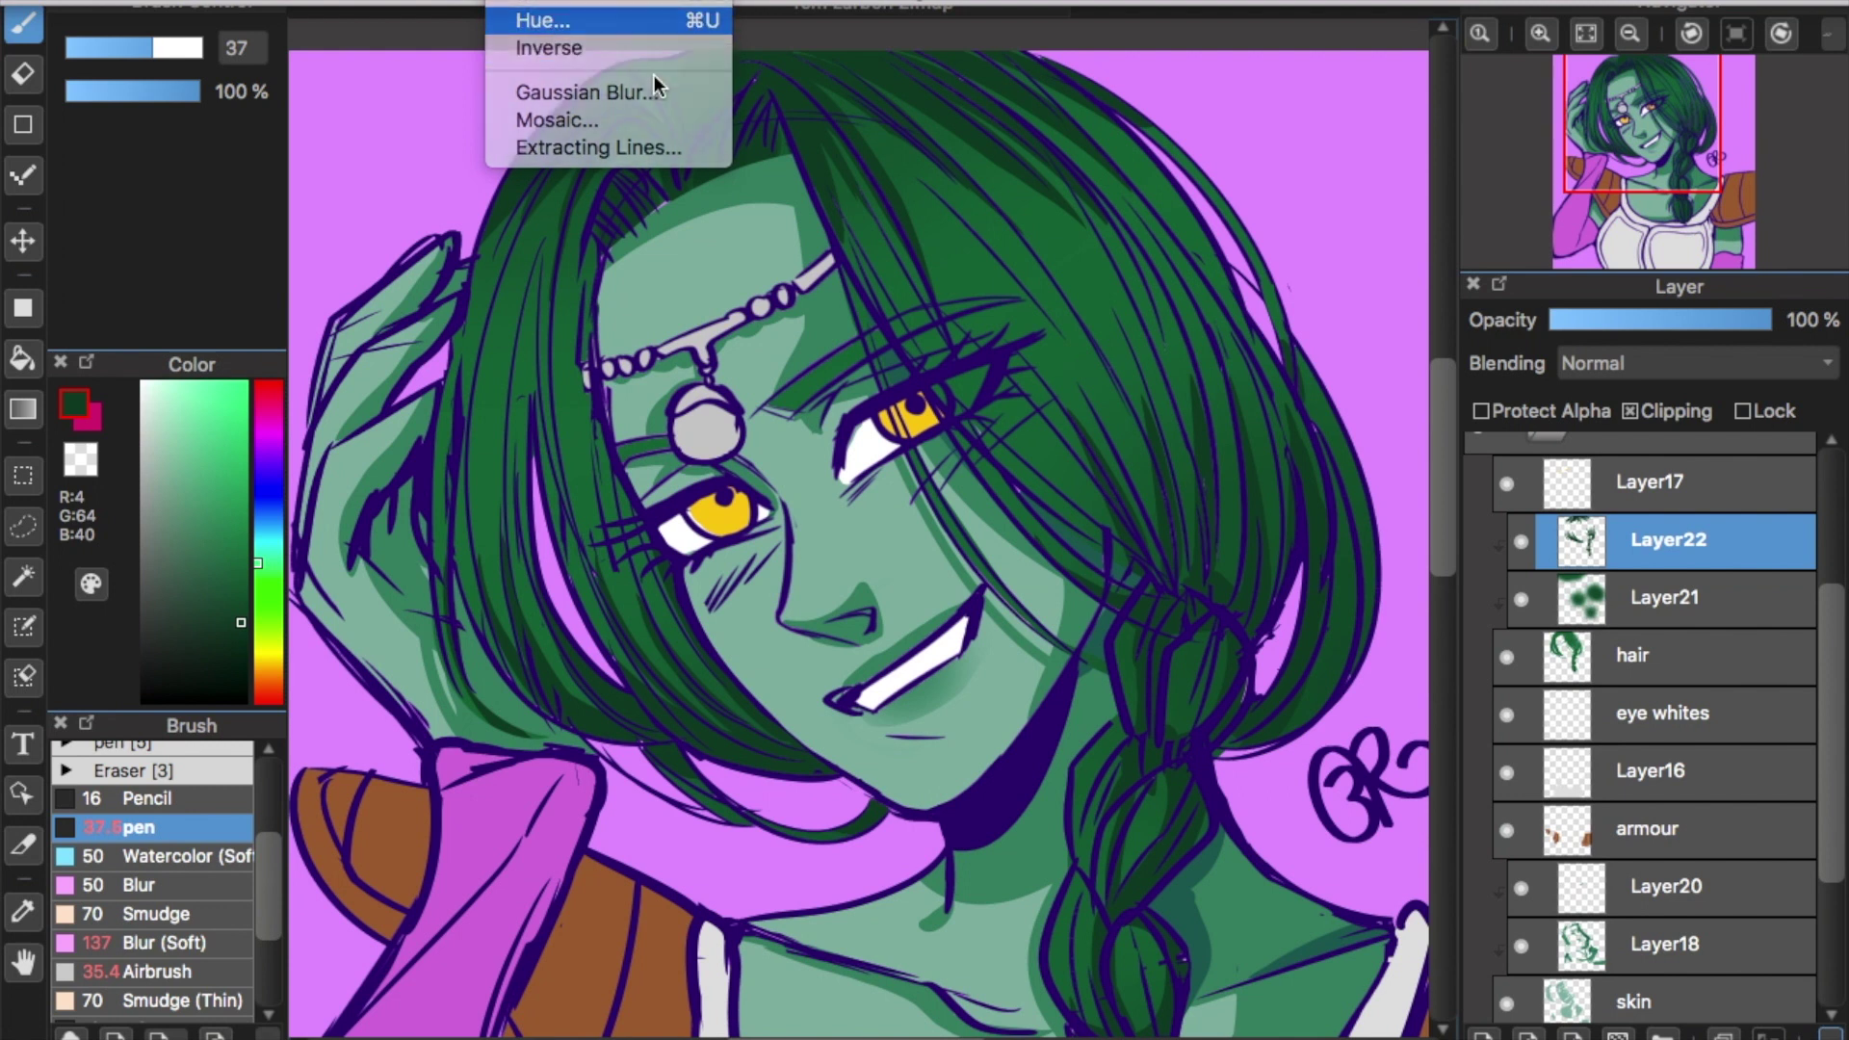
pyautogui.moveTo(830, 403); pyautogui.dragTo(726, 810)
pyautogui.moveTo(799, 866); pyautogui.dragTo(830, 857)
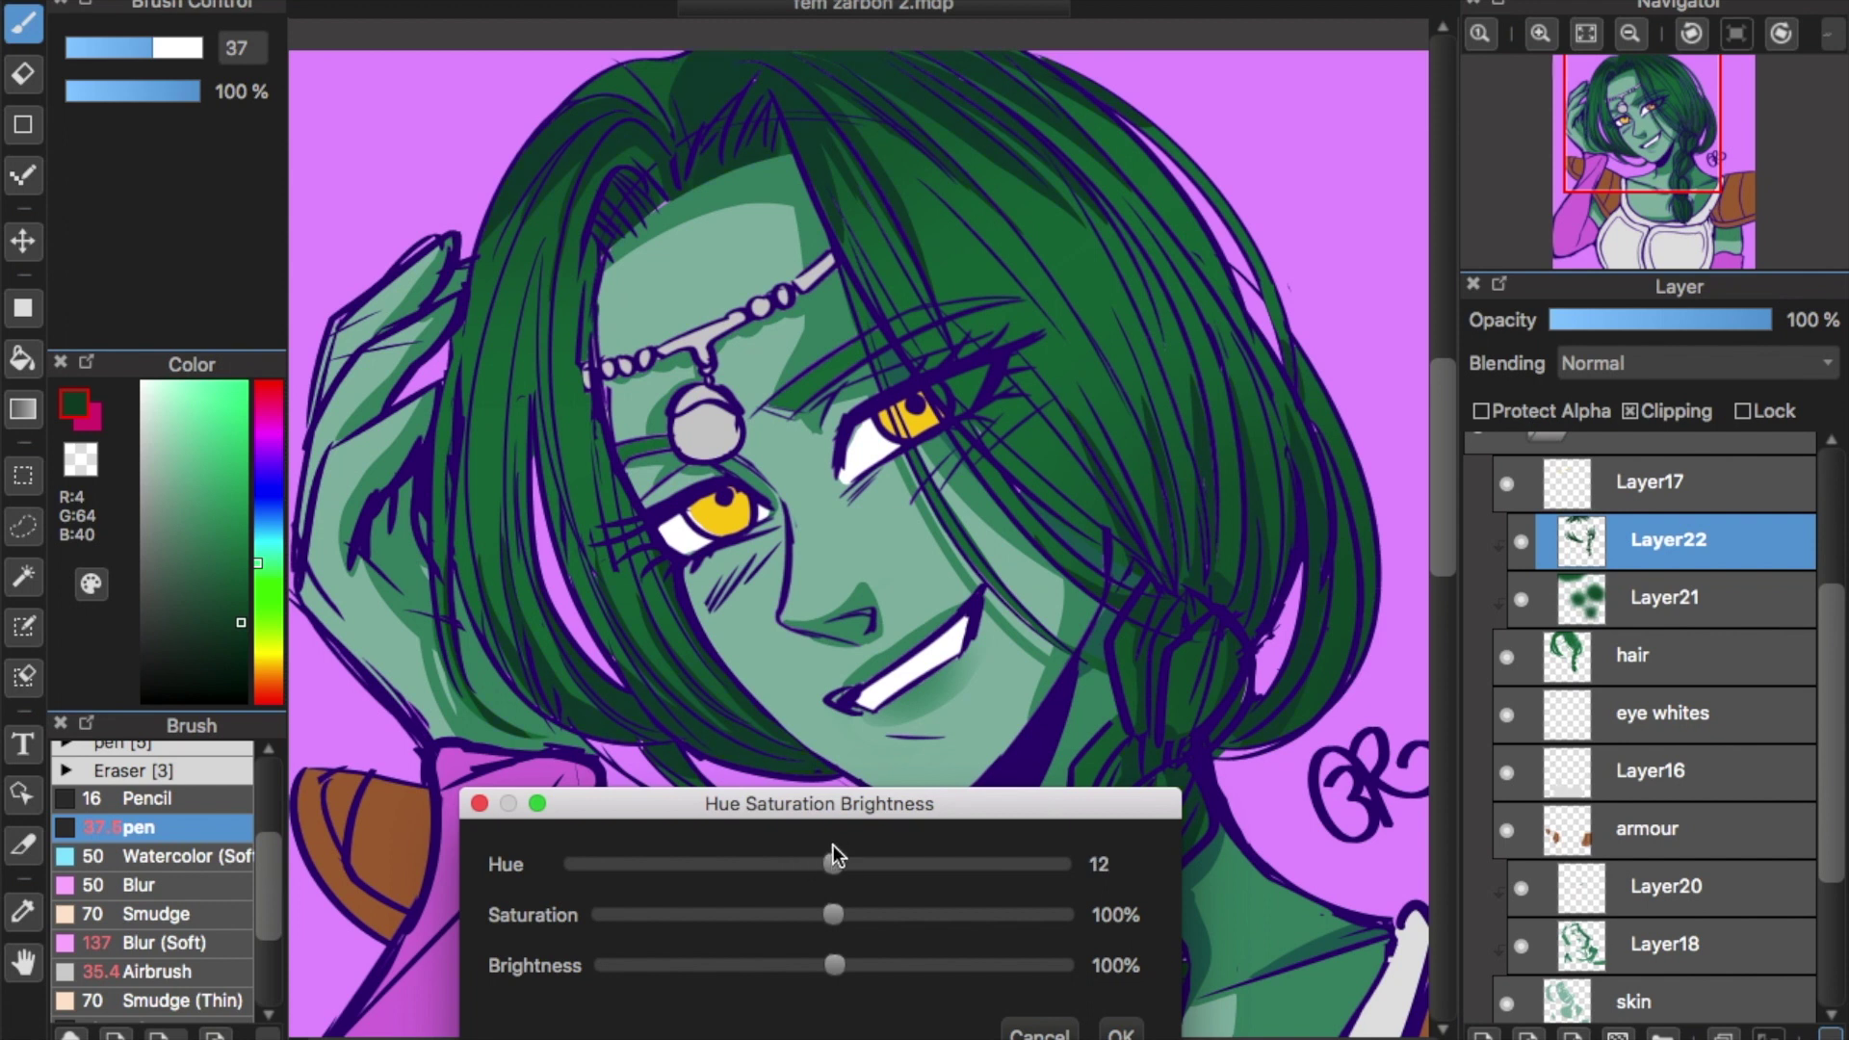
pyautogui.moveTo(834, 915); pyautogui.dragTo(1063, 913)
pyautogui.moveTo(824, 901); pyautogui.dragTo(863, 957)
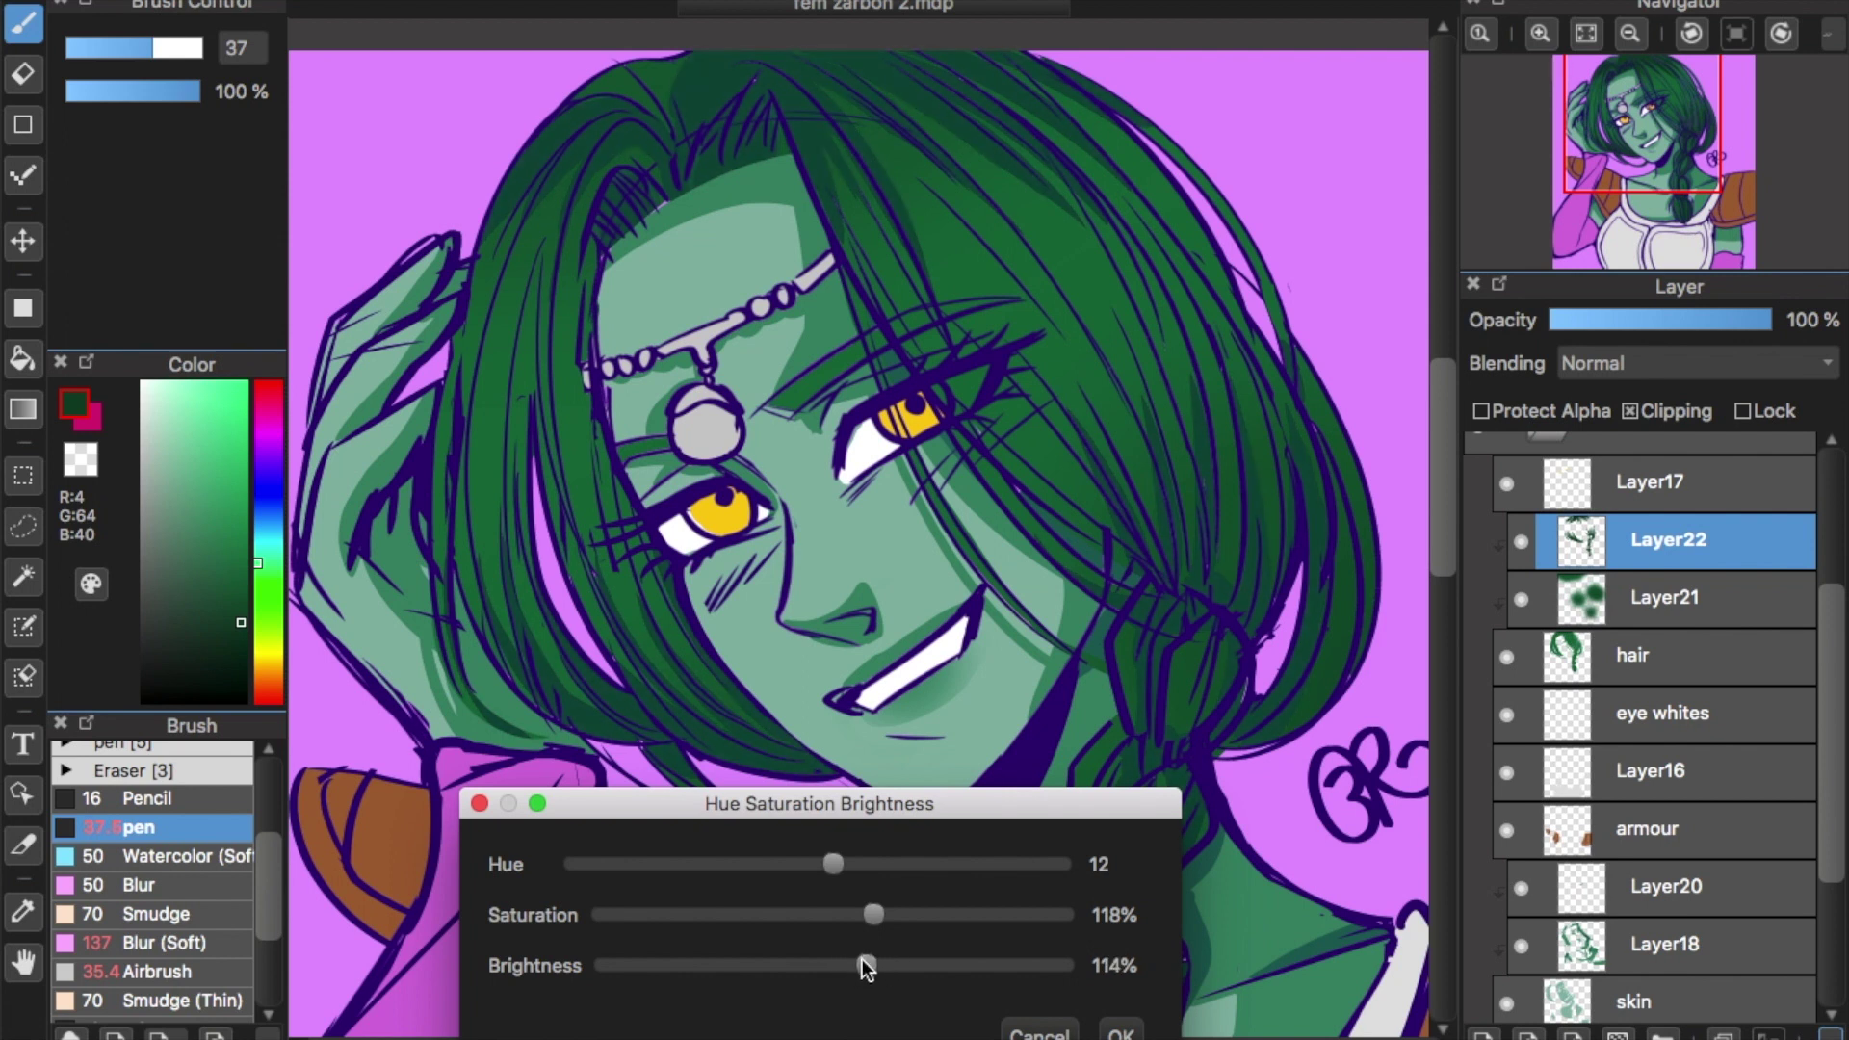
pyautogui.click(1132, 1027)
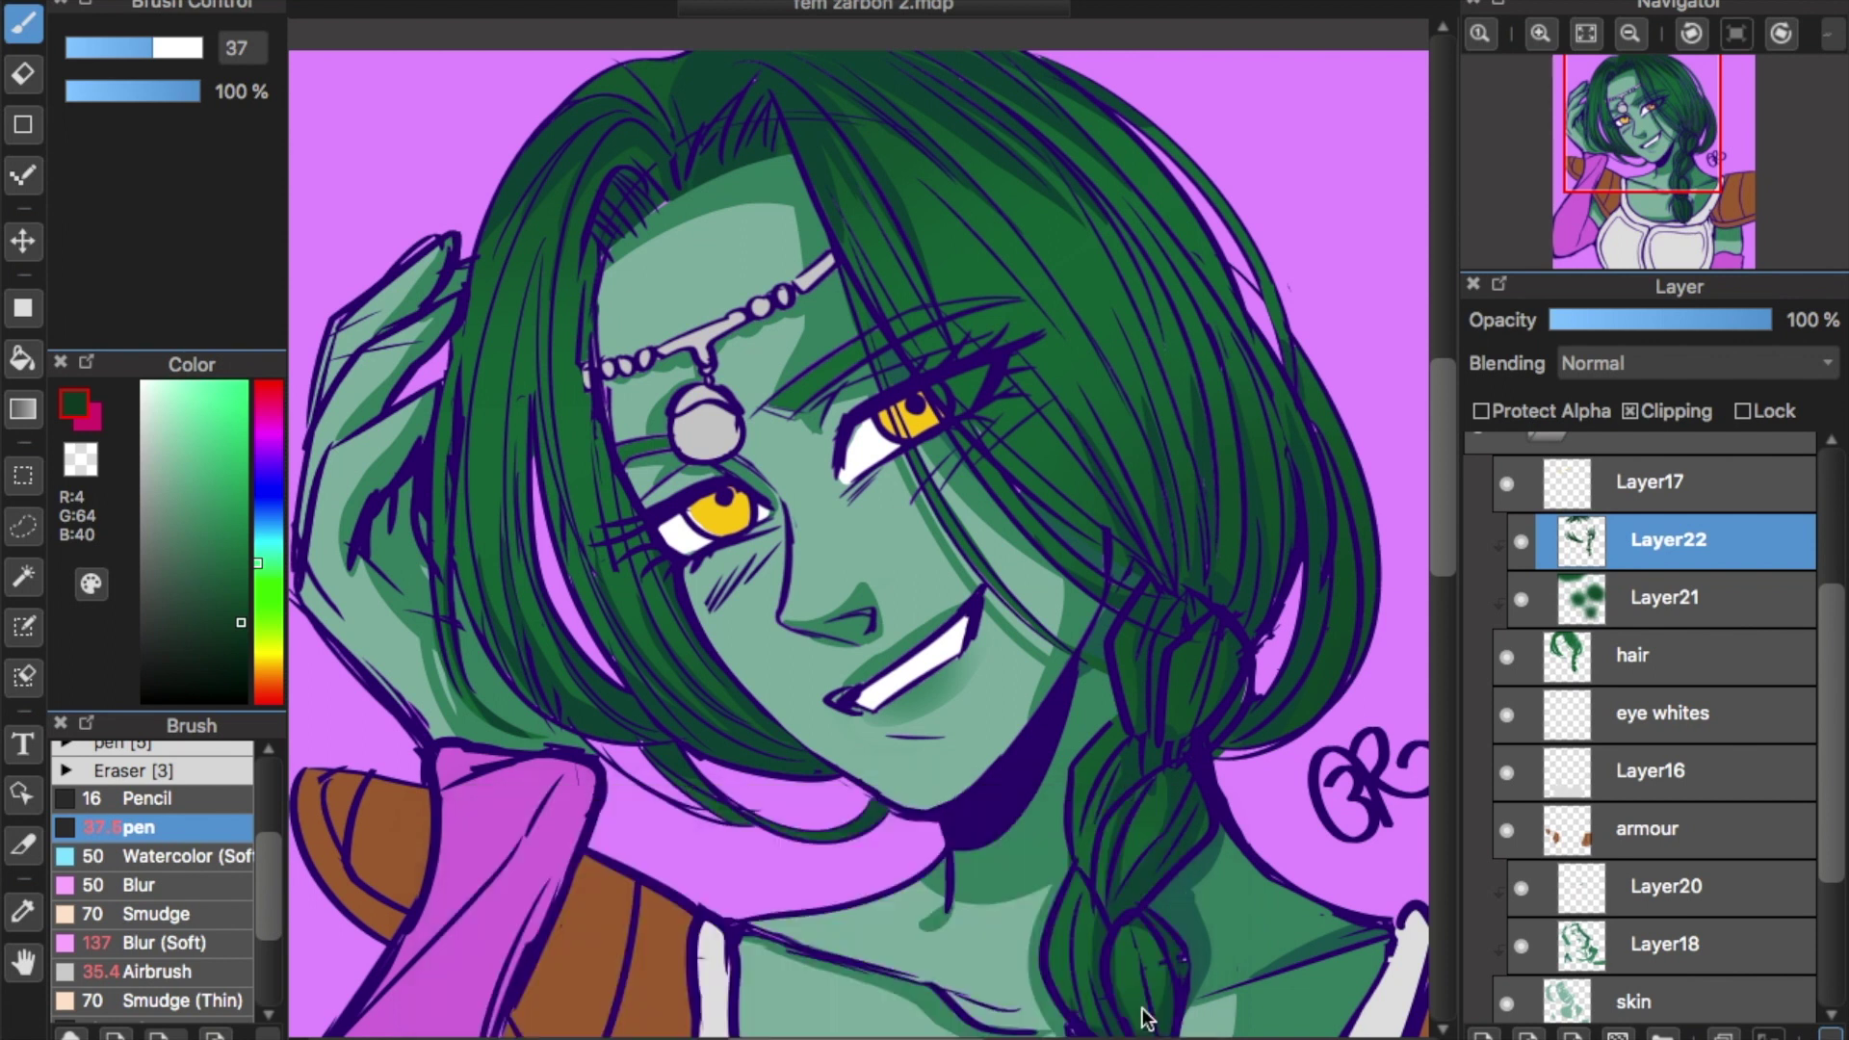
# Add a new layer above the hair shadows, clip it to the hair and set its blending mode to Add.
pyautogui.scroll(-3, 1454, 554)
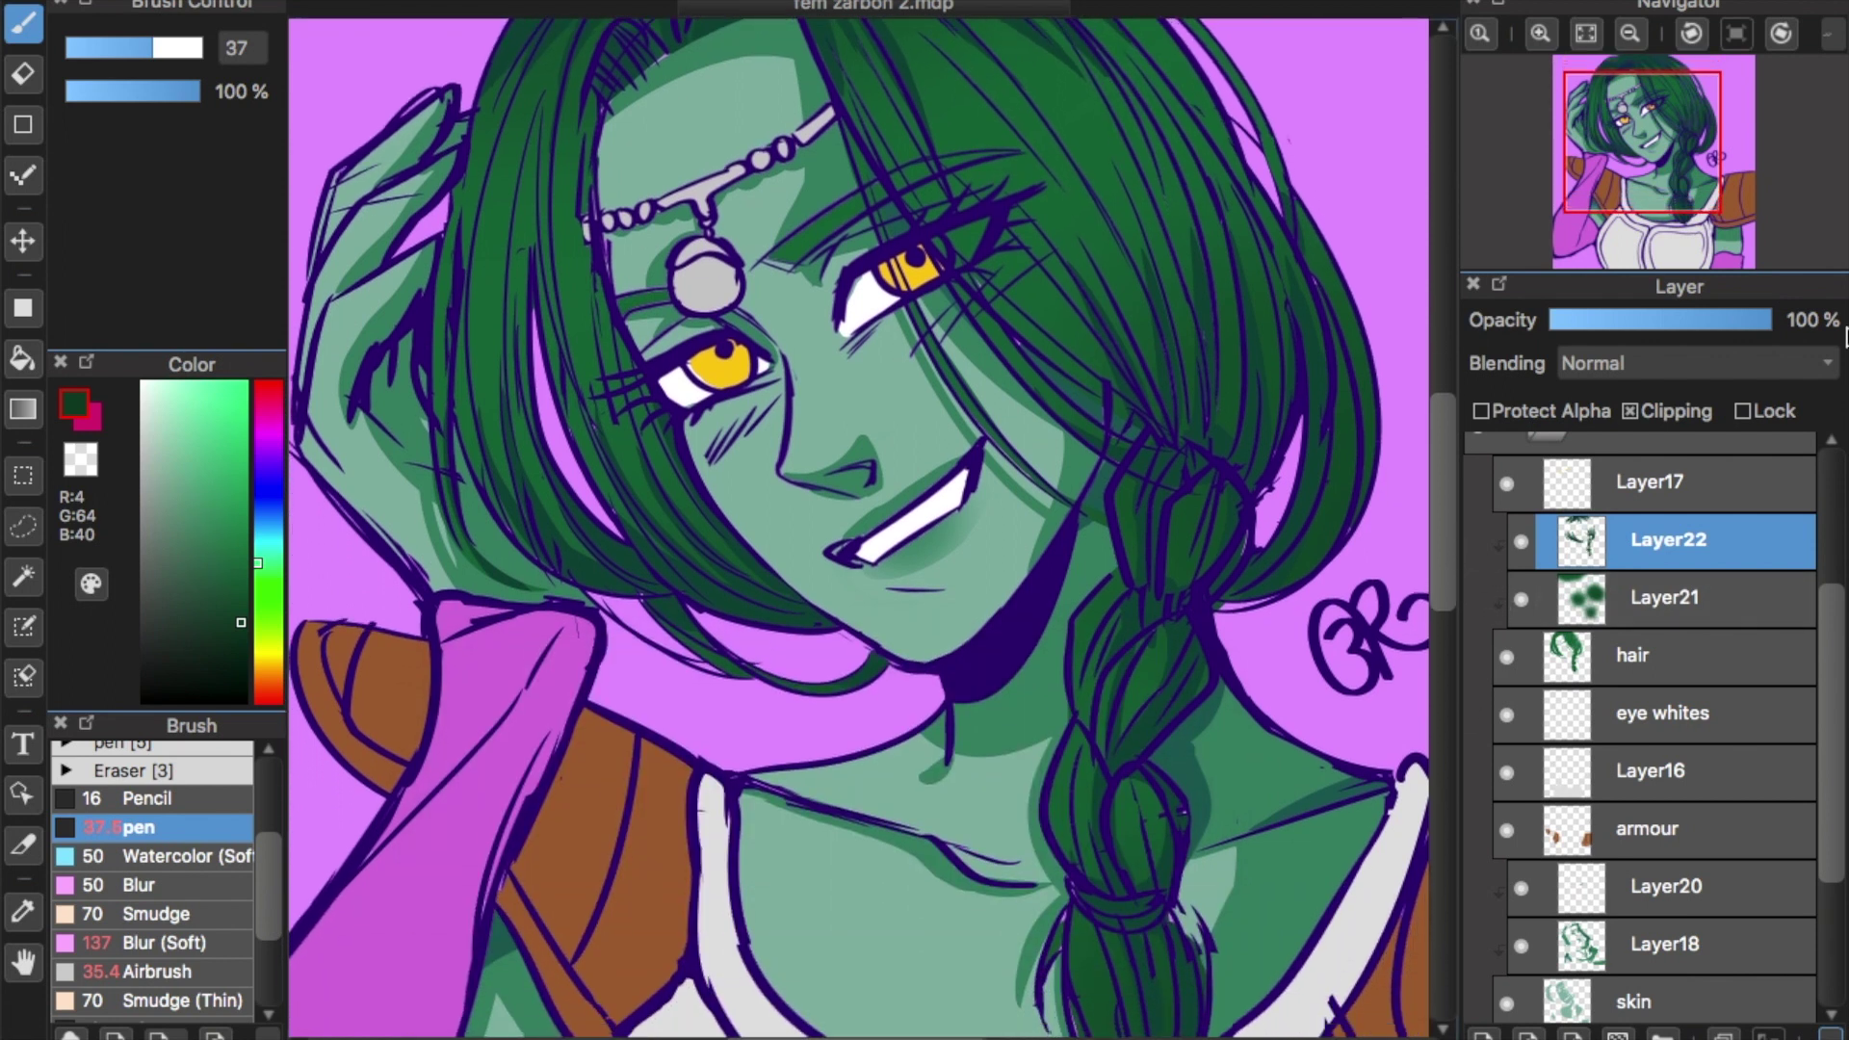
pyautogui.press('e')
pyautogui.press('b')
pyautogui.hotkey('ctrl', '-')
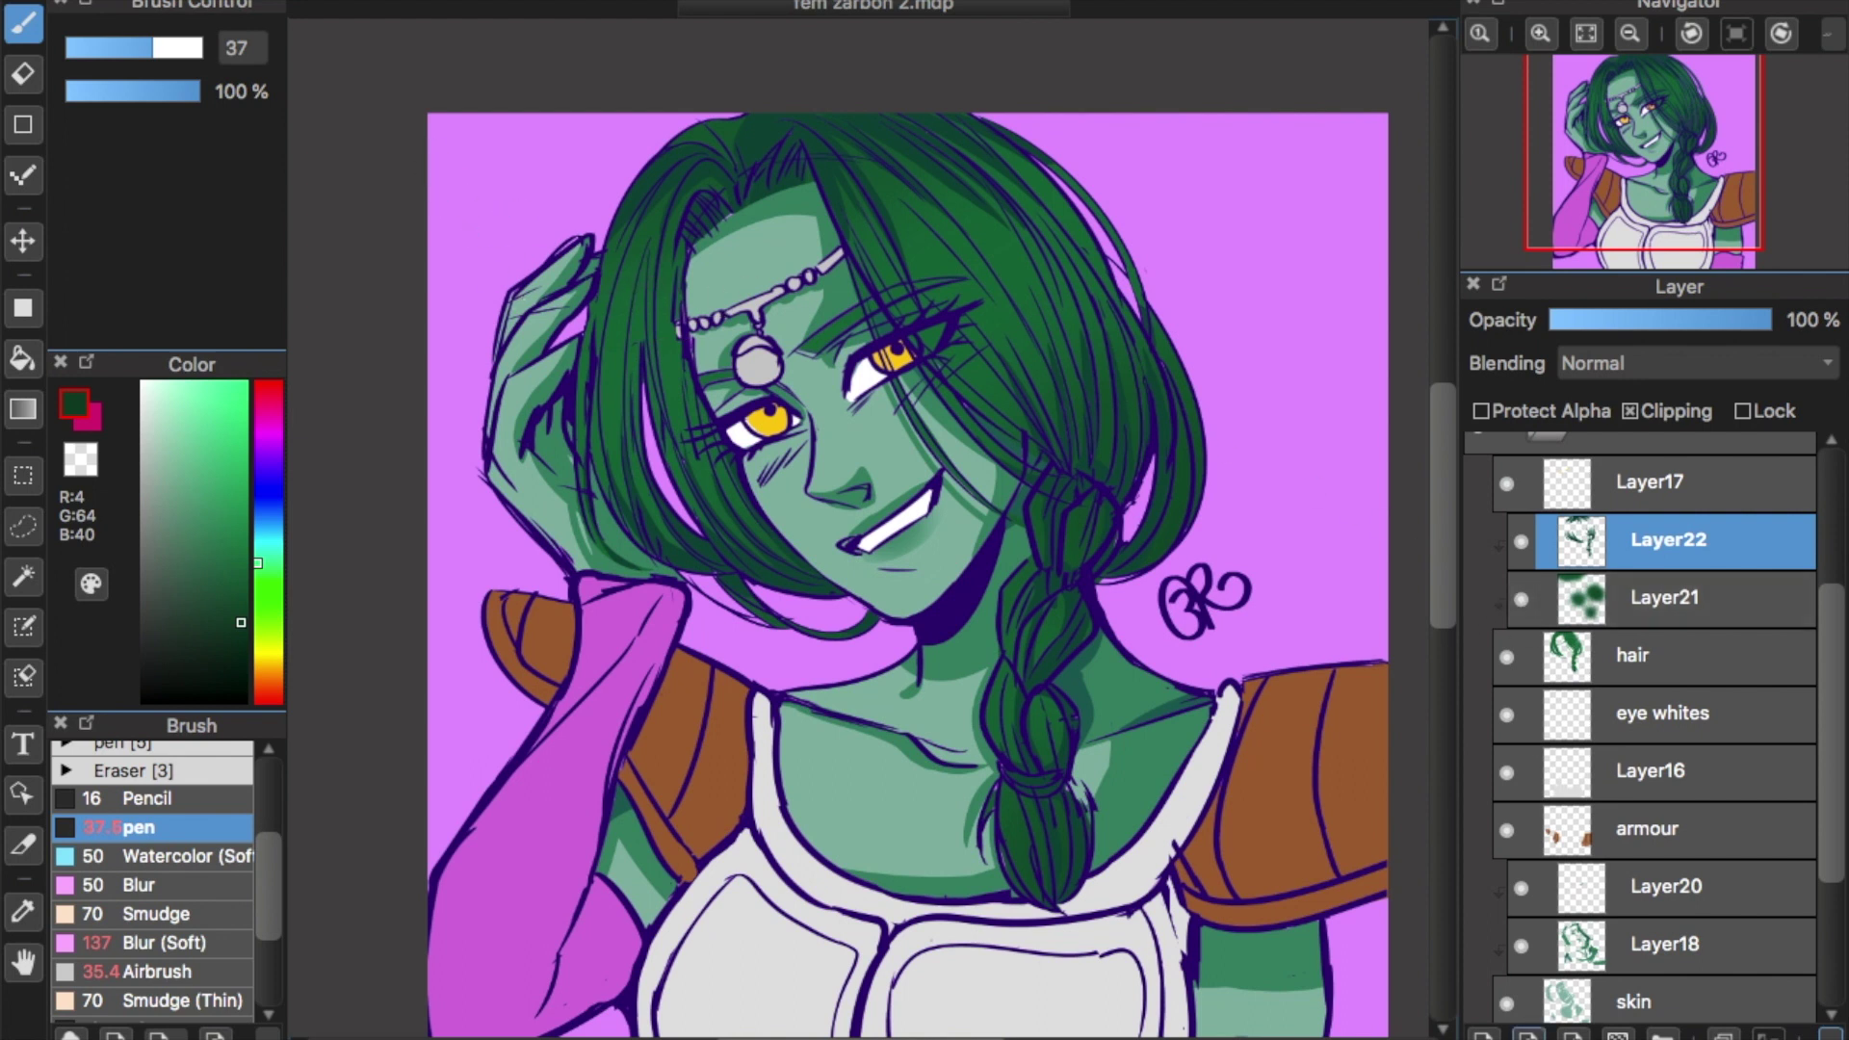
pyautogui.click(1483, 1034)
pyautogui.click(1630, 411)
pyautogui.click(1631, 366)
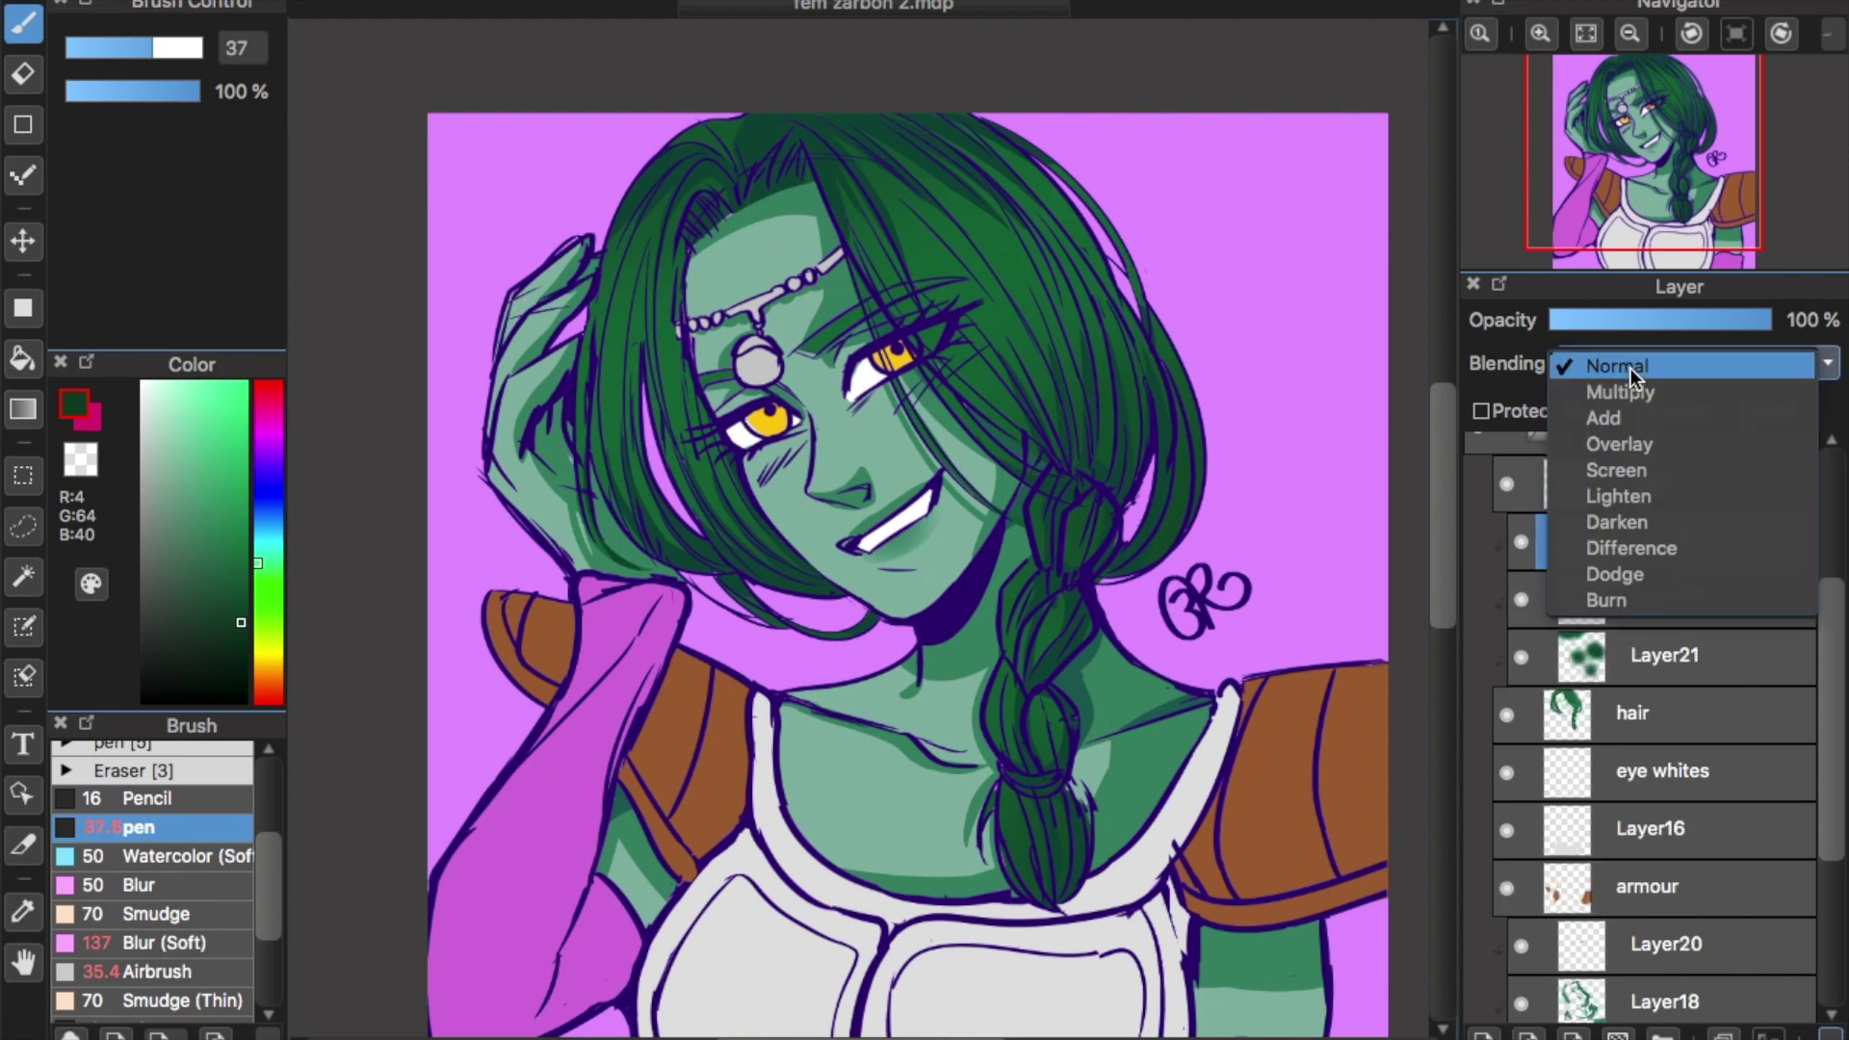
pyautogui.click(1634, 419)
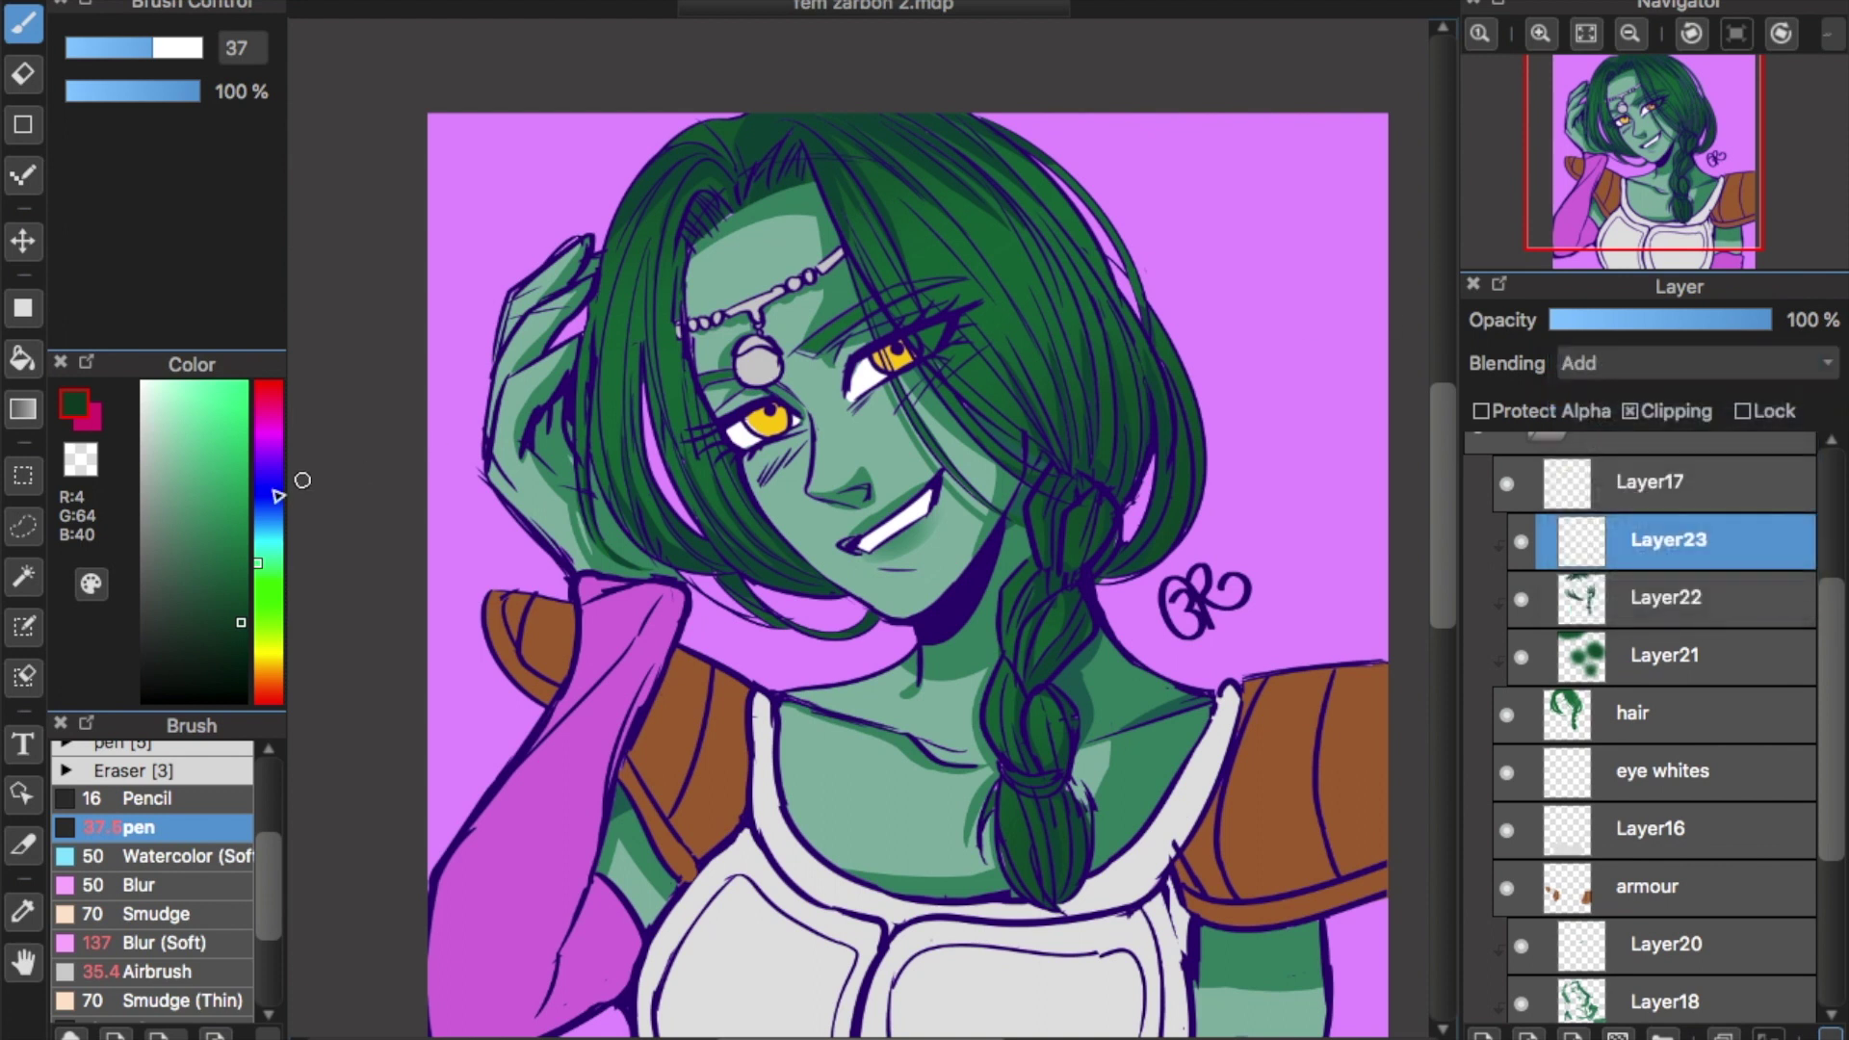
# Try airbrushing a soft glow over the hair beside the raised hand at brush sizes 376 and 1000.
pyautogui.moveTo(151, 51); pyautogui.dragTo(231, 57)
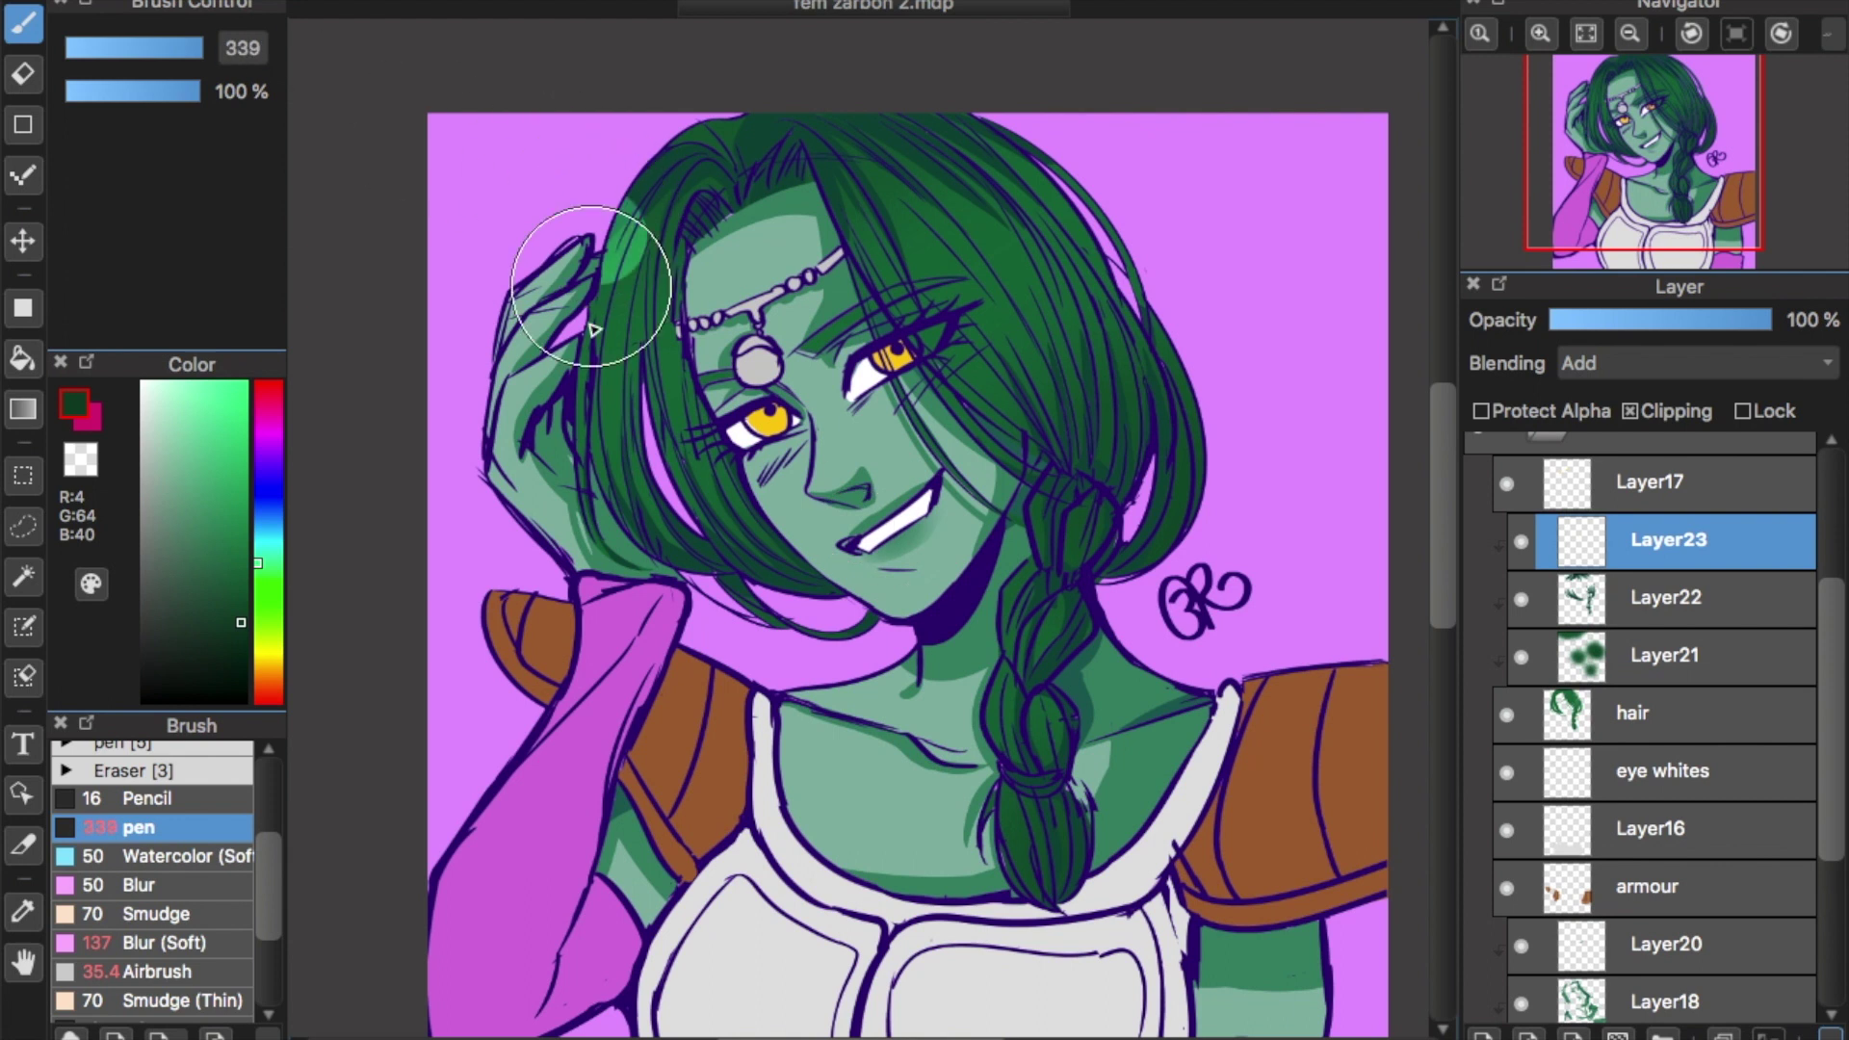
pyautogui.click(204, 968)
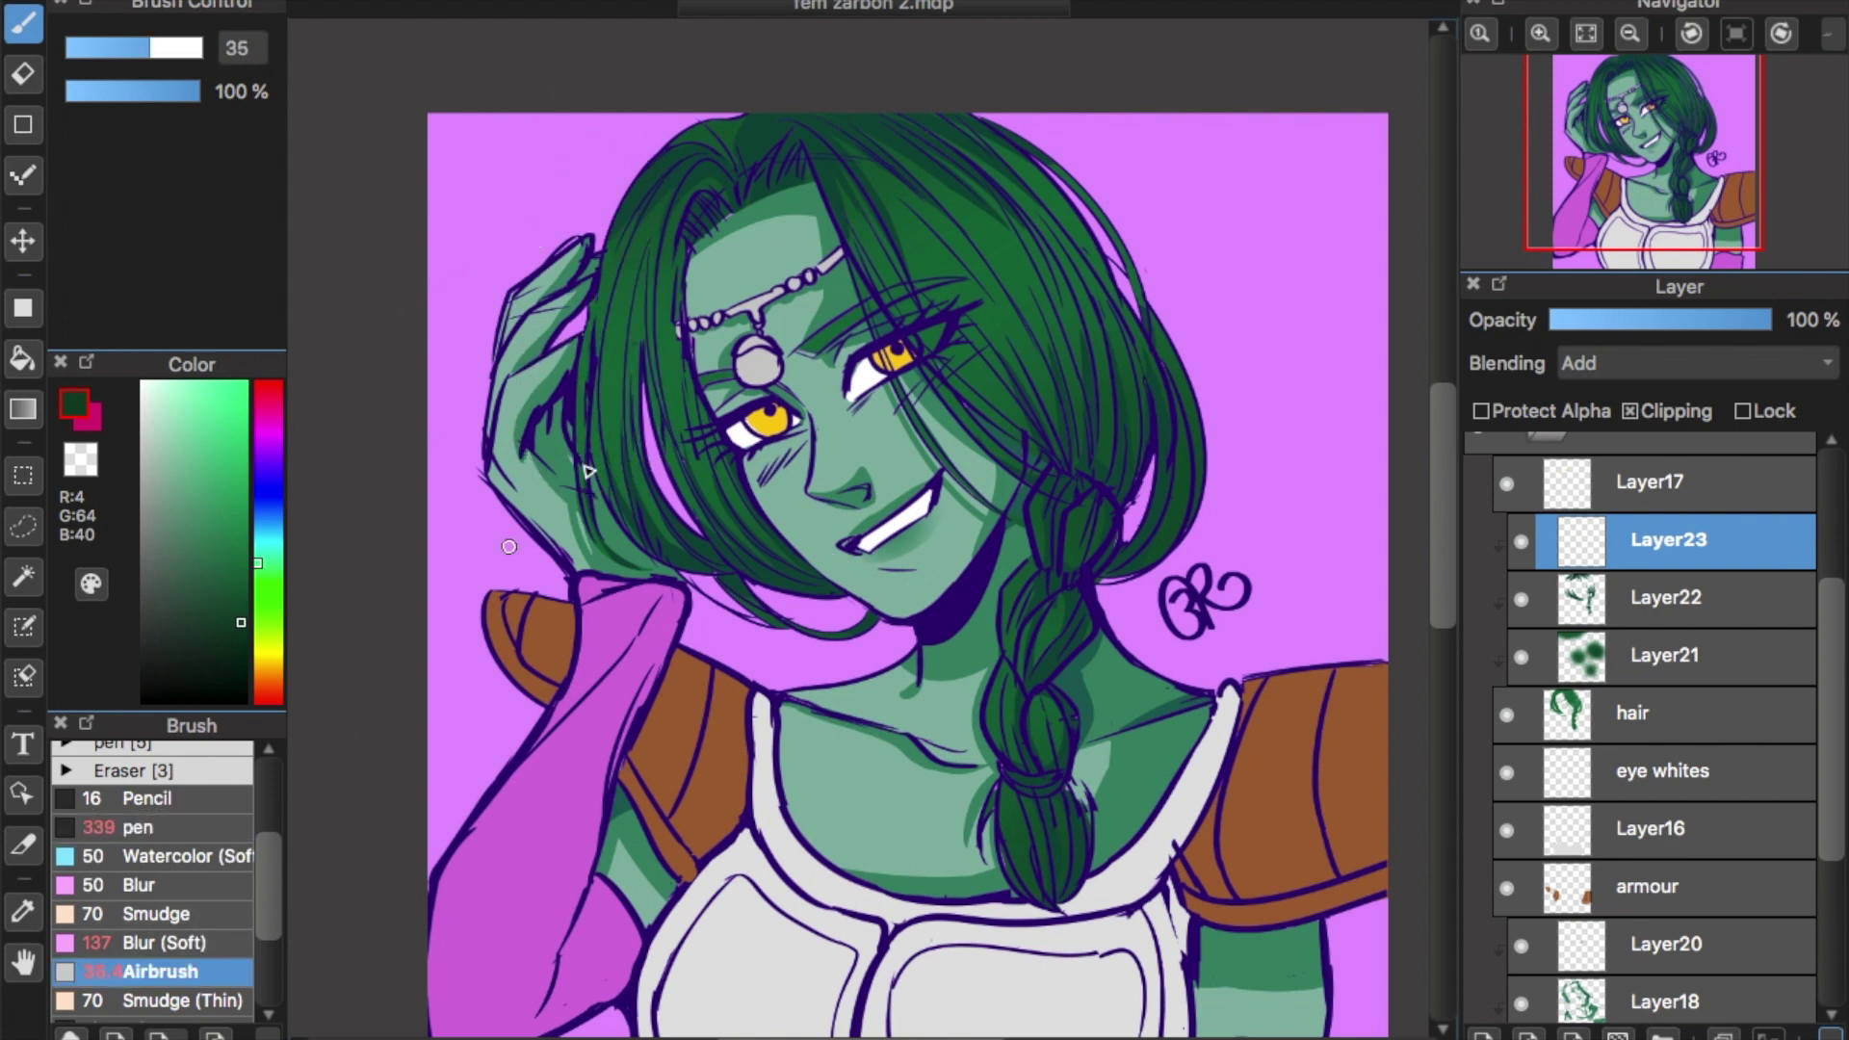
pyautogui.moveTo(170, 58); pyautogui.dragTo(217, 50)
pyautogui.moveTo(578, 174)
pyautogui.mouseDown()
pyautogui.moveTo(536, 309)
pyautogui.moveTo(1114, 165)
pyautogui.moveTo(963, 385)
pyautogui.mouseUp()
pyautogui.hotkey('ctrl', 'z')
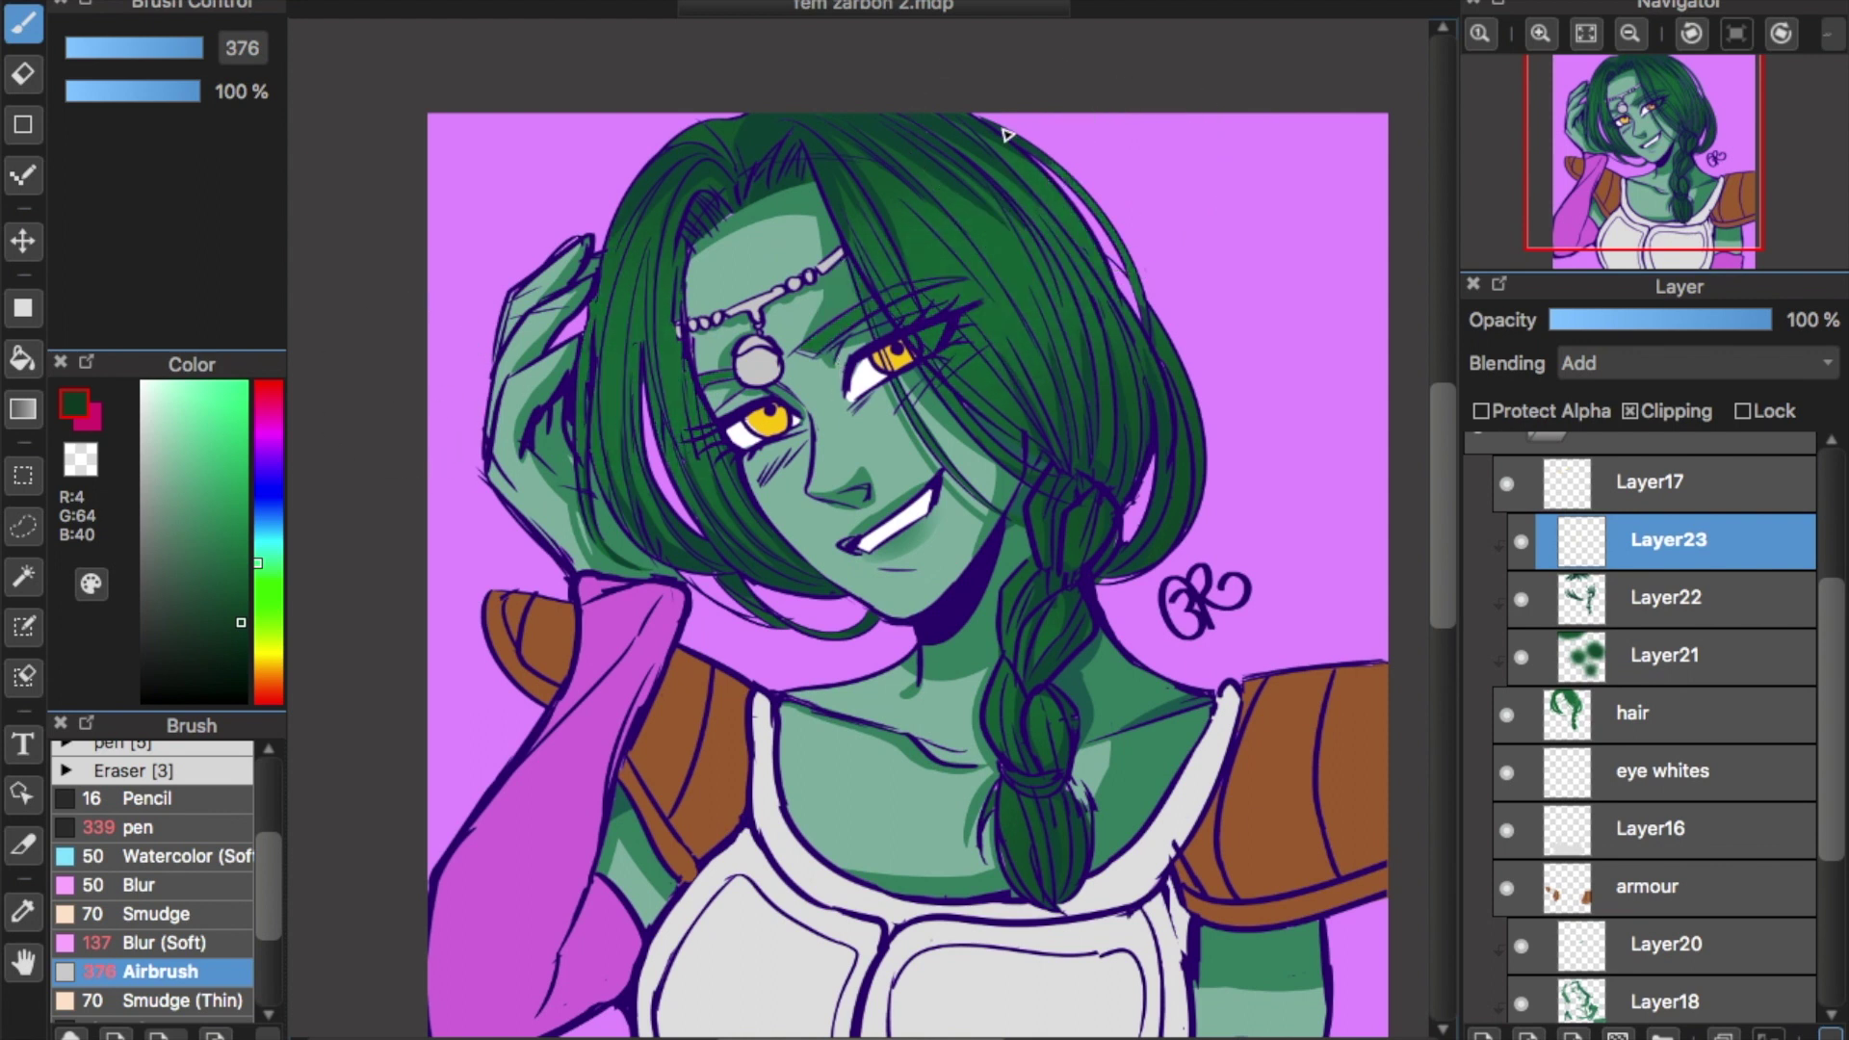
pyautogui.moveTo(184, 48); pyautogui.dragTo(293, 58)
pyautogui.moveTo(609, 215)
pyautogui.mouseDown()
pyautogui.moveTo(615, 387)
pyautogui.moveTo(613, 340)
pyautogui.mouseUp()
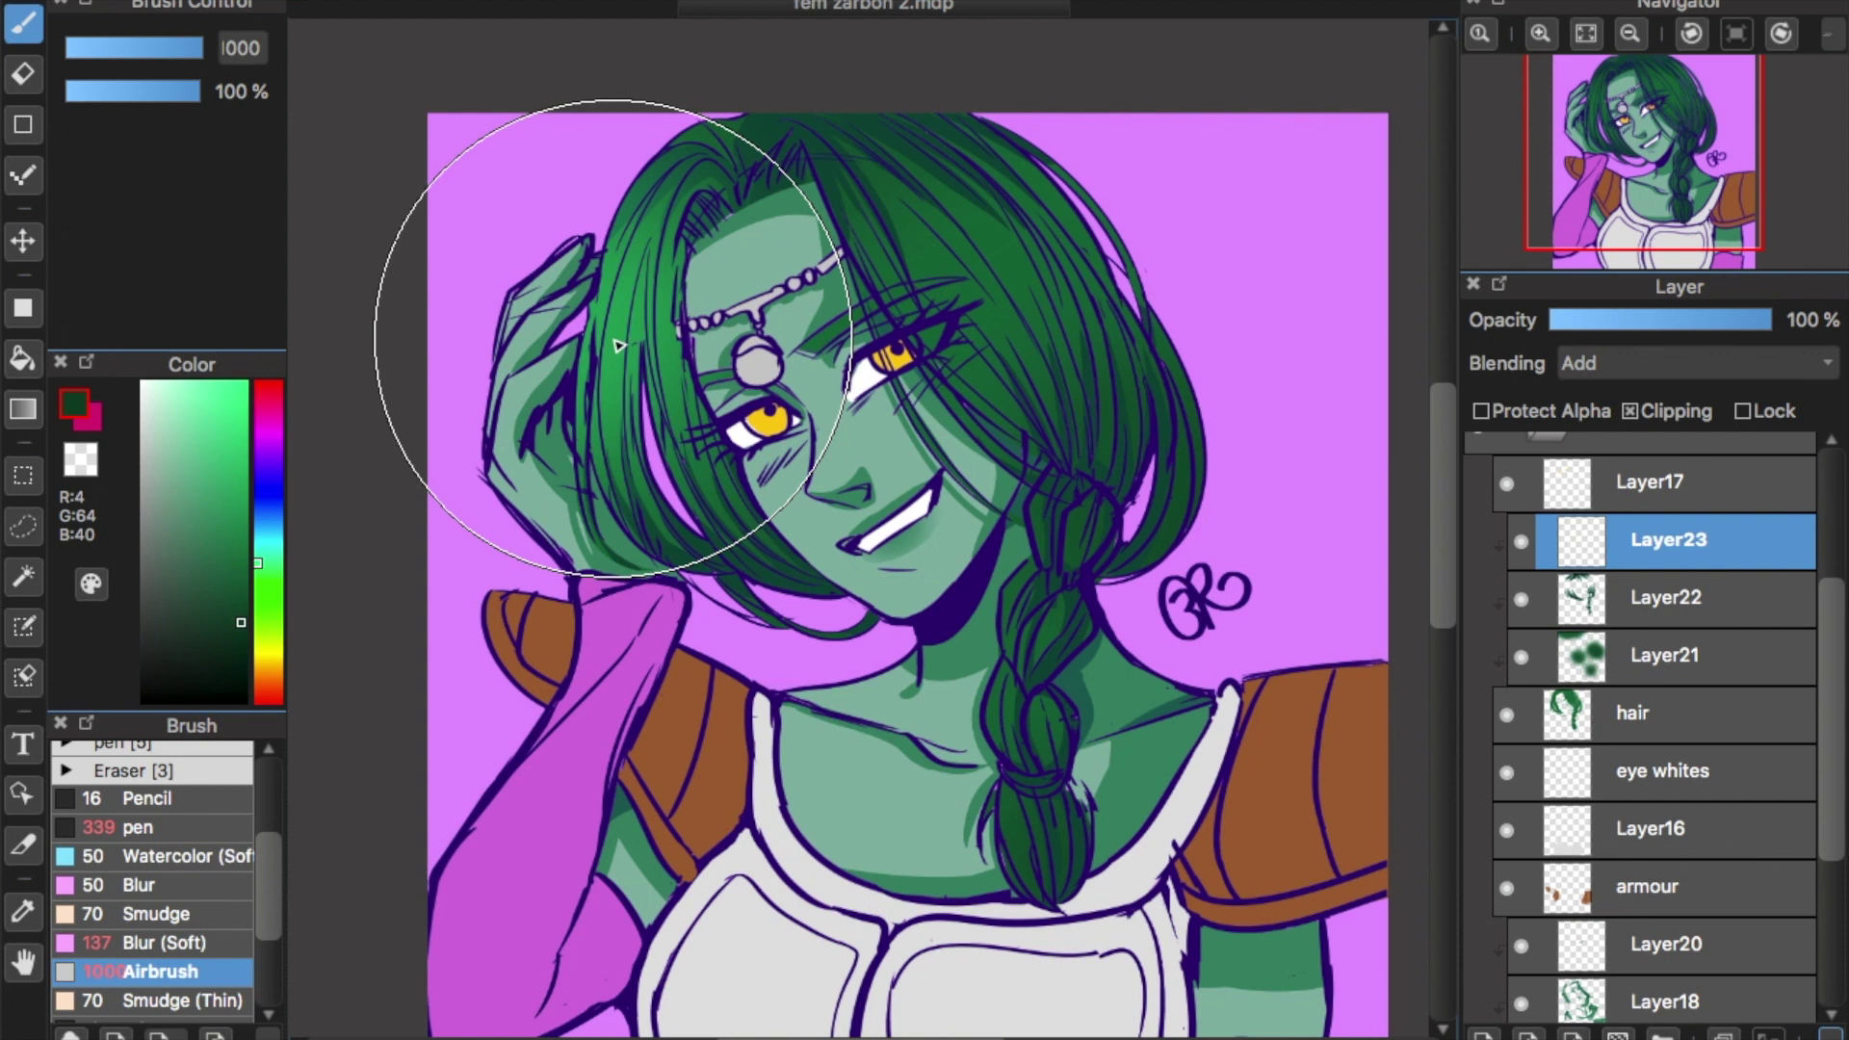
pyautogui.hotkey('ctrl', 'z')
# Change the new layer's blending mode to Overlay and set the airbrush size to 520.
pyautogui.click(1617, 368)
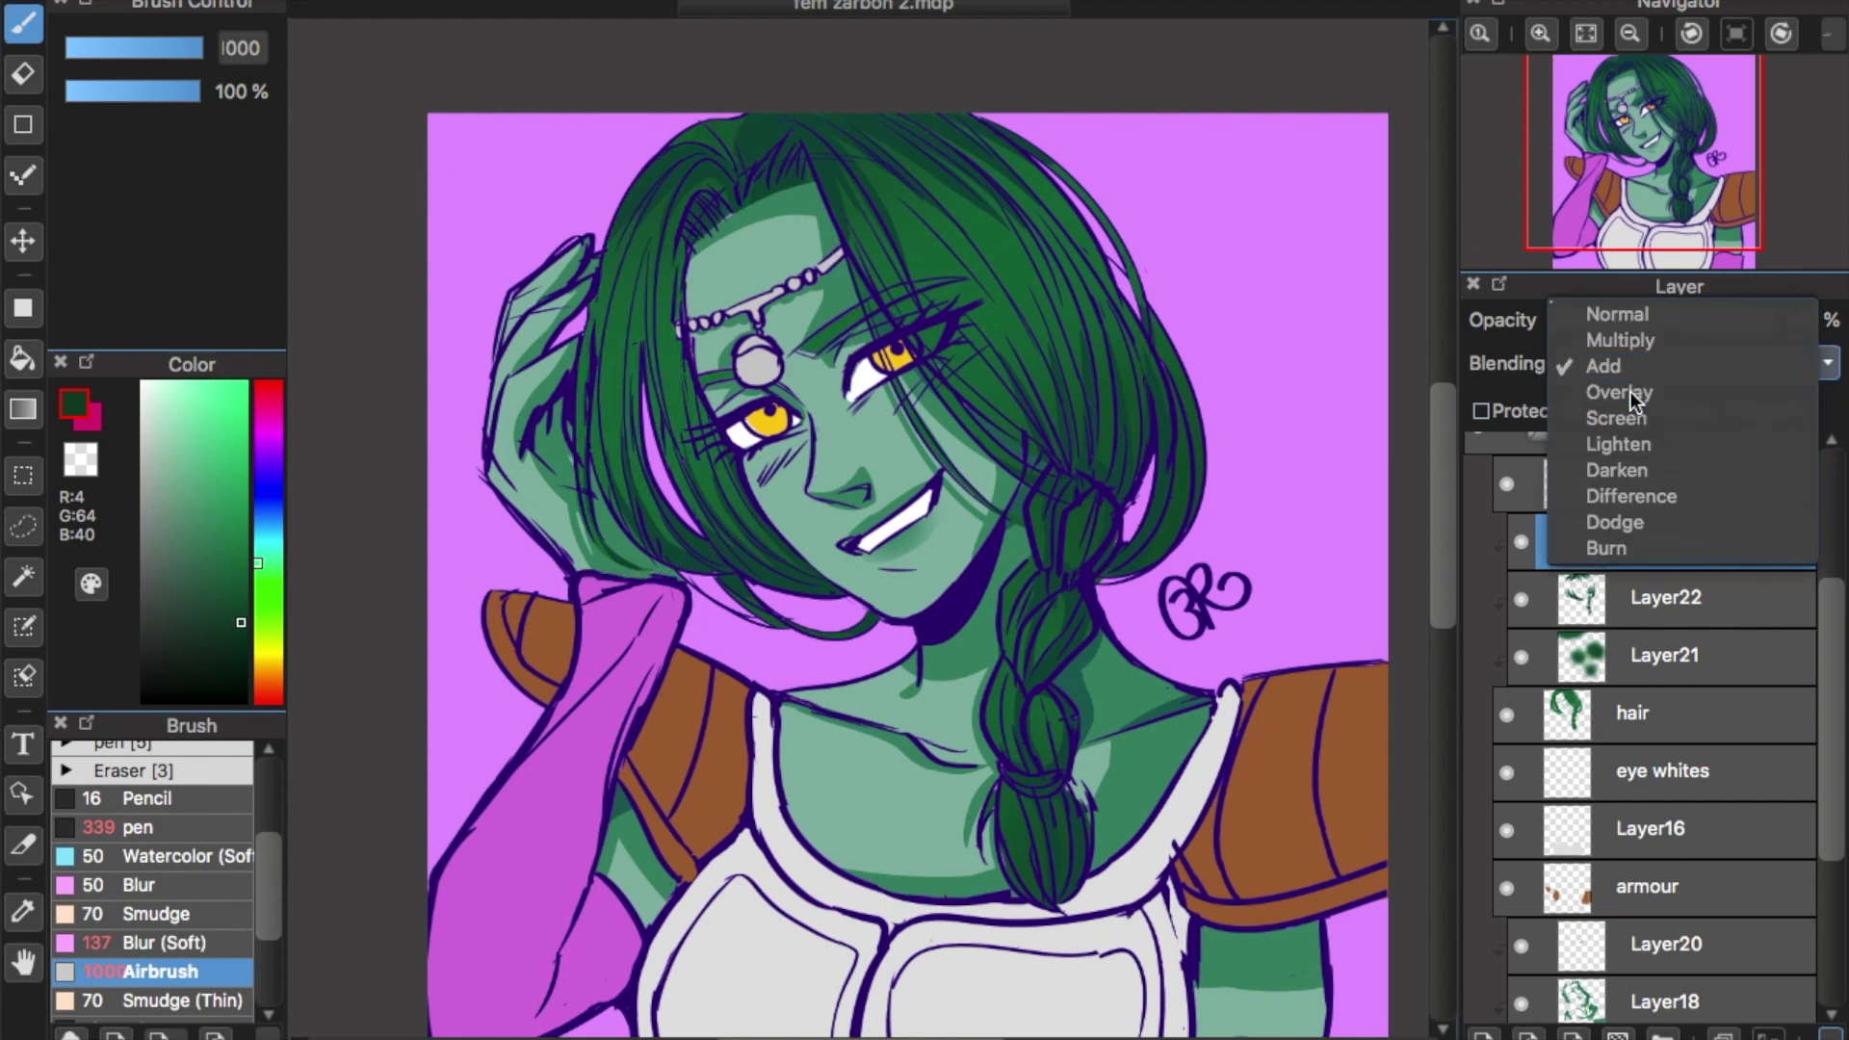
pyautogui.click(1631, 391)
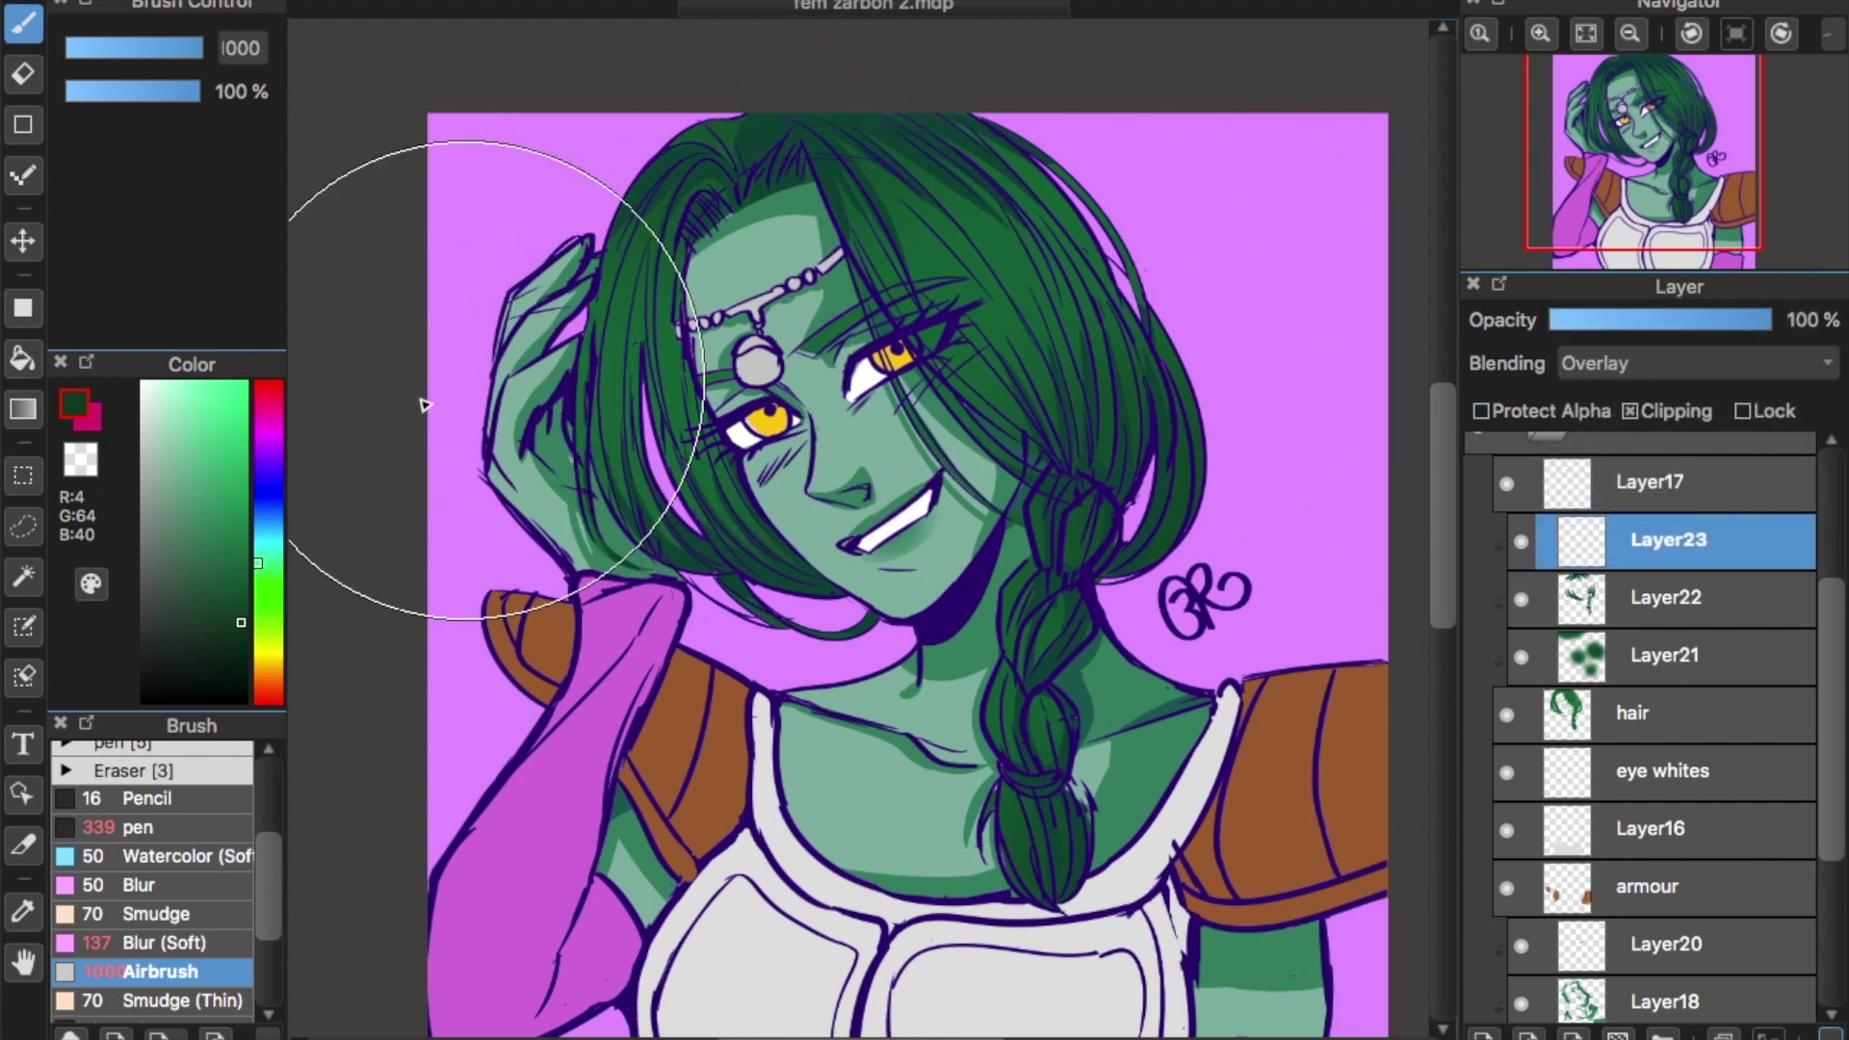
pyautogui.moveTo(216, 56)
pyautogui.mouseDown()
pyautogui.moveTo(350, 68)
pyautogui.moveTo(250, 96)
pyautogui.mouseUp()
# Try airbrushing the hair on both sides of the face in green R:15 G:162 B:104 and in darker R:7 G:89 B:56.
pyautogui.click(237, 498)
pyautogui.moveTo(717, 225)
pyautogui.mouseDown()
pyautogui.moveTo(669, 414)
pyautogui.moveTo(624, 304)
pyautogui.moveTo(607, 413)
pyautogui.mouseUp()
pyautogui.moveTo(970, 316)
pyautogui.mouseDown()
pyautogui.moveTo(1060, 301)
pyautogui.moveTo(1123, 330)
pyautogui.mouseUp()
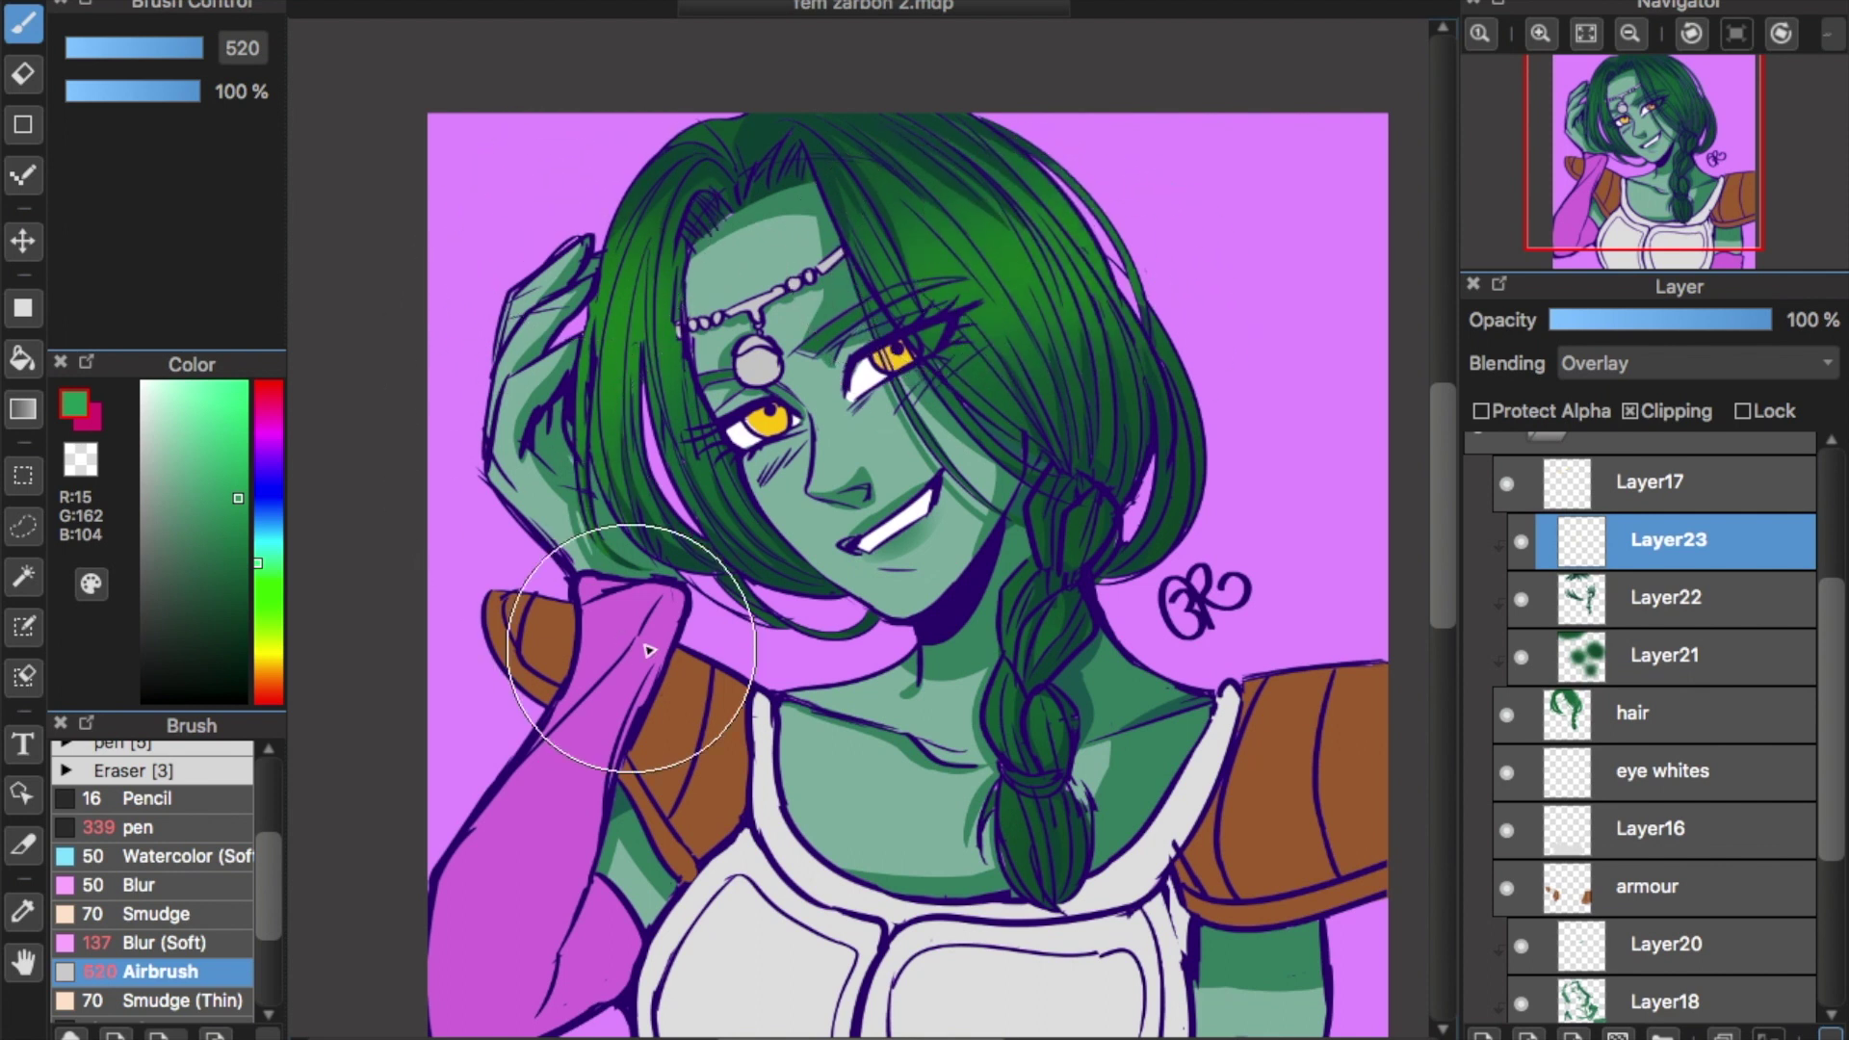
pyautogui.click(240, 590)
pyautogui.moveTo(597, 385); pyautogui.dragTo(662, 262)
pyautogui.hotkey('ctrl', 'z')
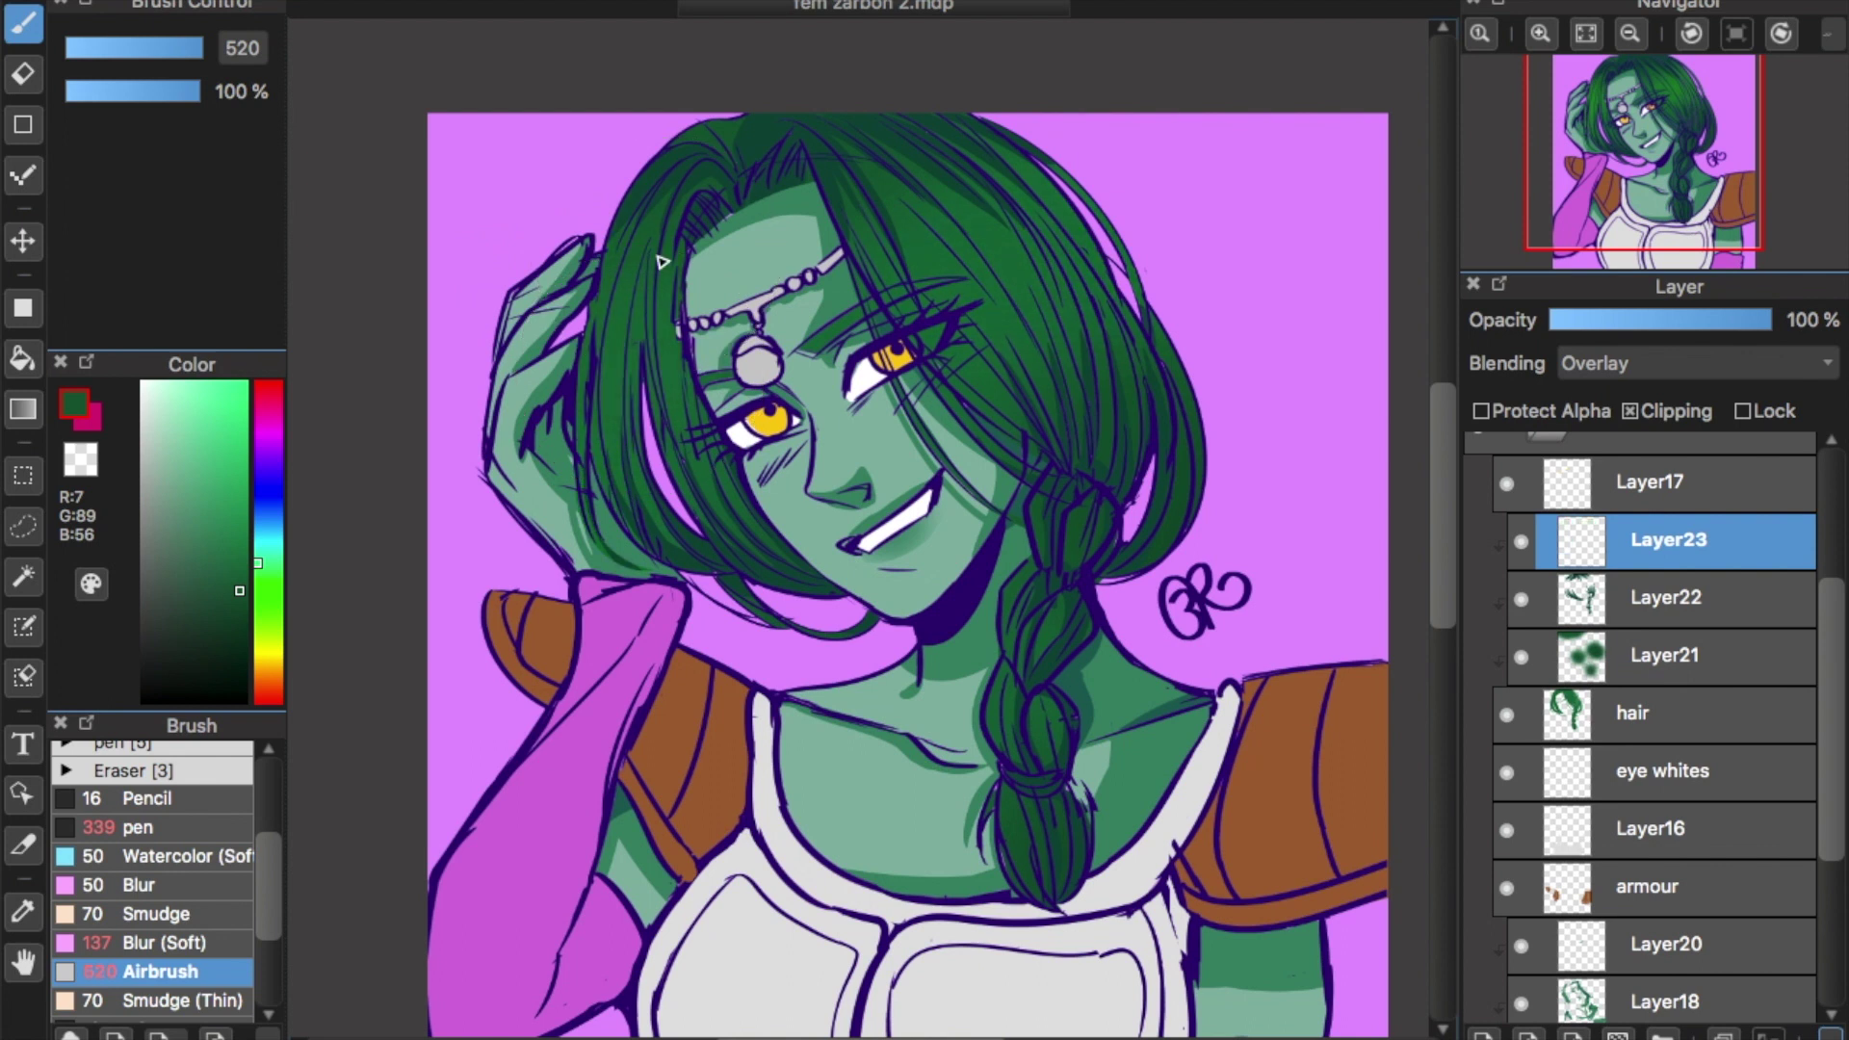
# Airbrush a soft green glow (R:12 G:148 B:94) over the hair on both sides of the face and the middle of the braid.
pyautogui.click(240, 515)
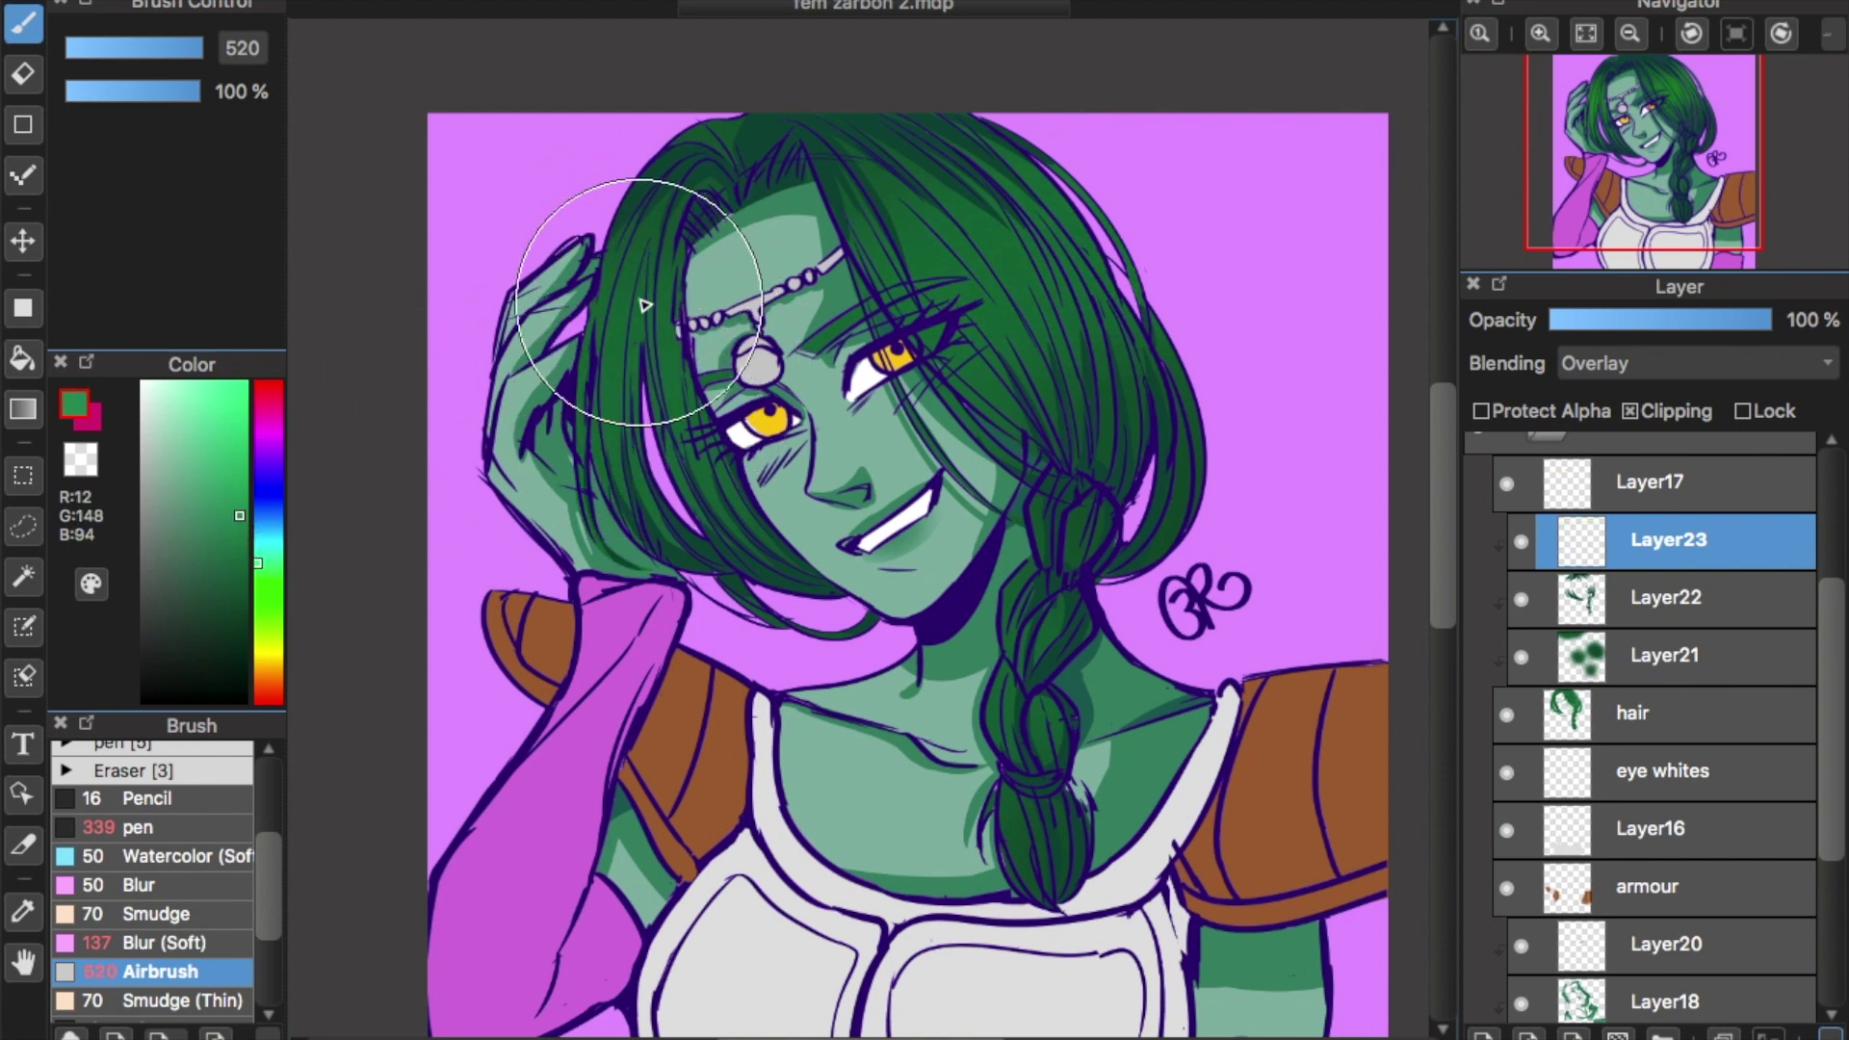
pyautogui.moveTo(963, 265)
pyautogui.mouseDown()
pyautogui.moveTo(1011, 302)
pyautogui.moveTo(1065, 298)
pyautogui.moveTo(1044, 401)
pyautogui.mouseUp()
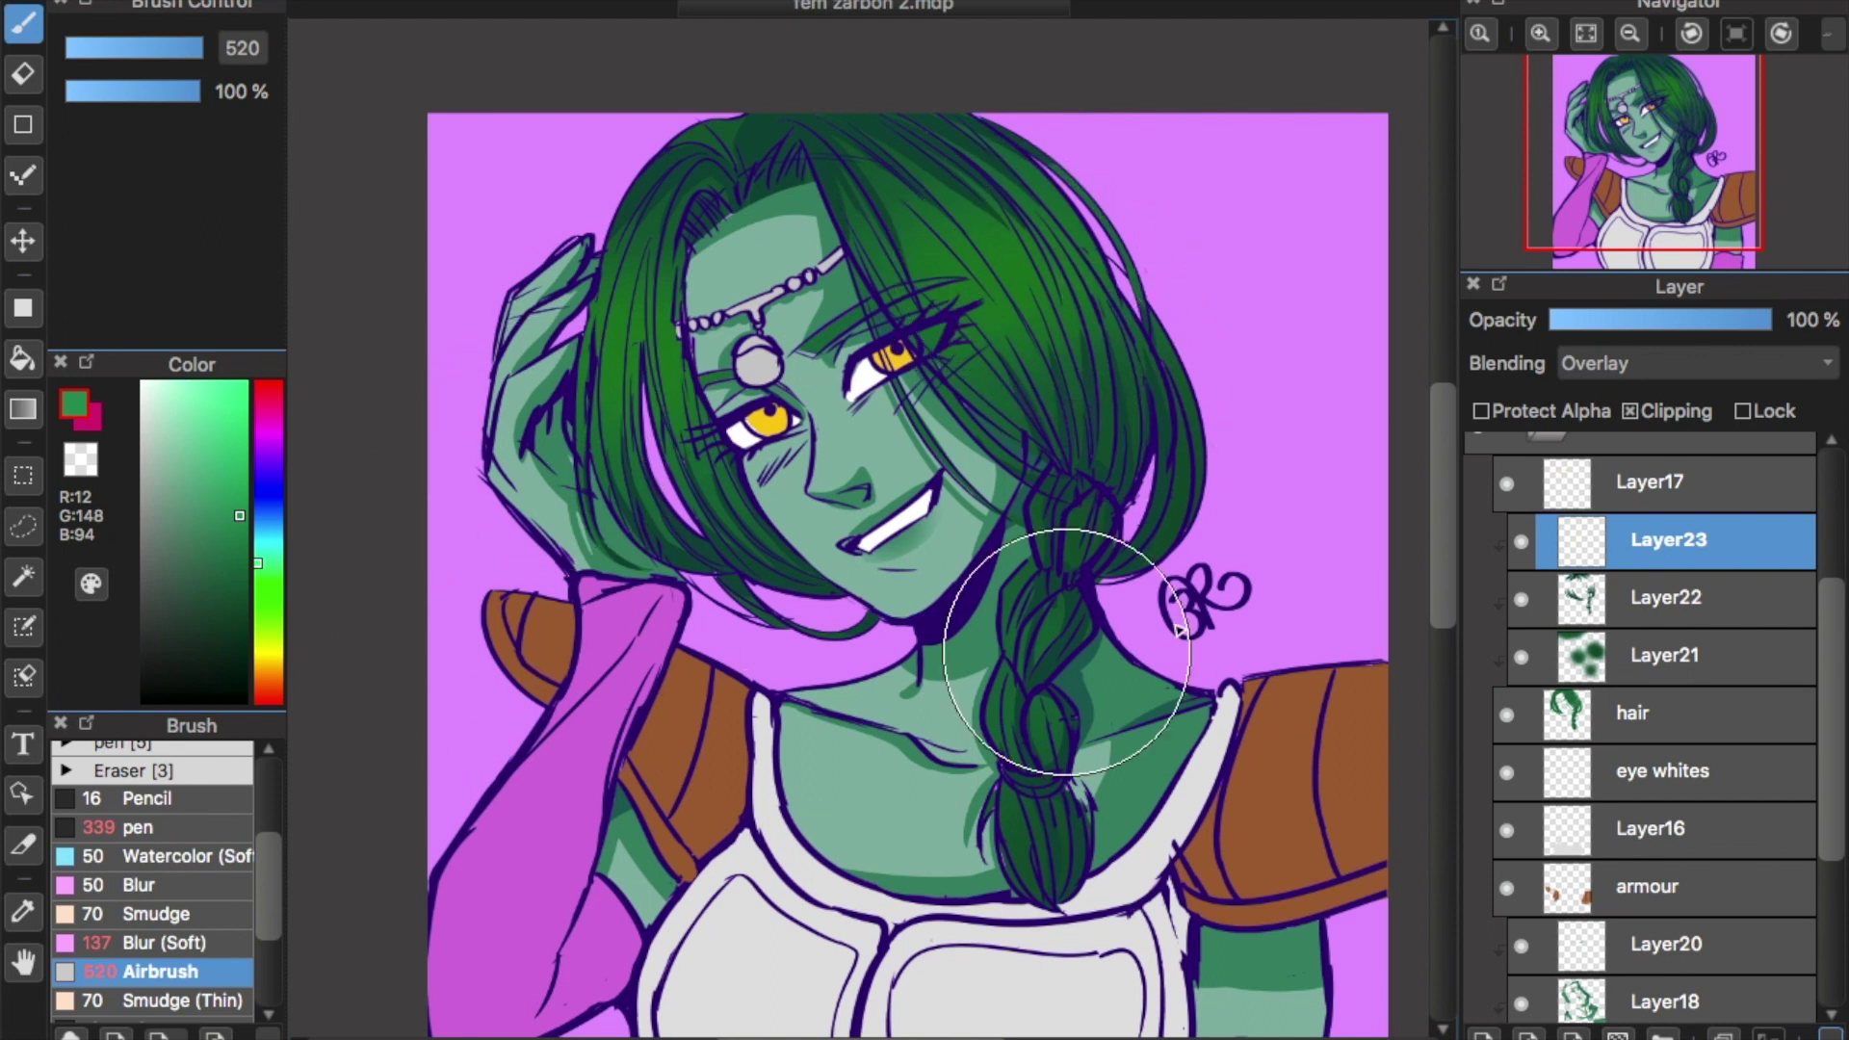
pyautogui.moveTo(1446, 560); pyautogui.dragTo(1445, 570)
pyautogui.moveTo(1020, 597)
pyautogui.mouseDown()
pyautogui.moveTo(1008, 688)
pyautogui.moveTo(1052, 743)
pyautogui.mouseUp()
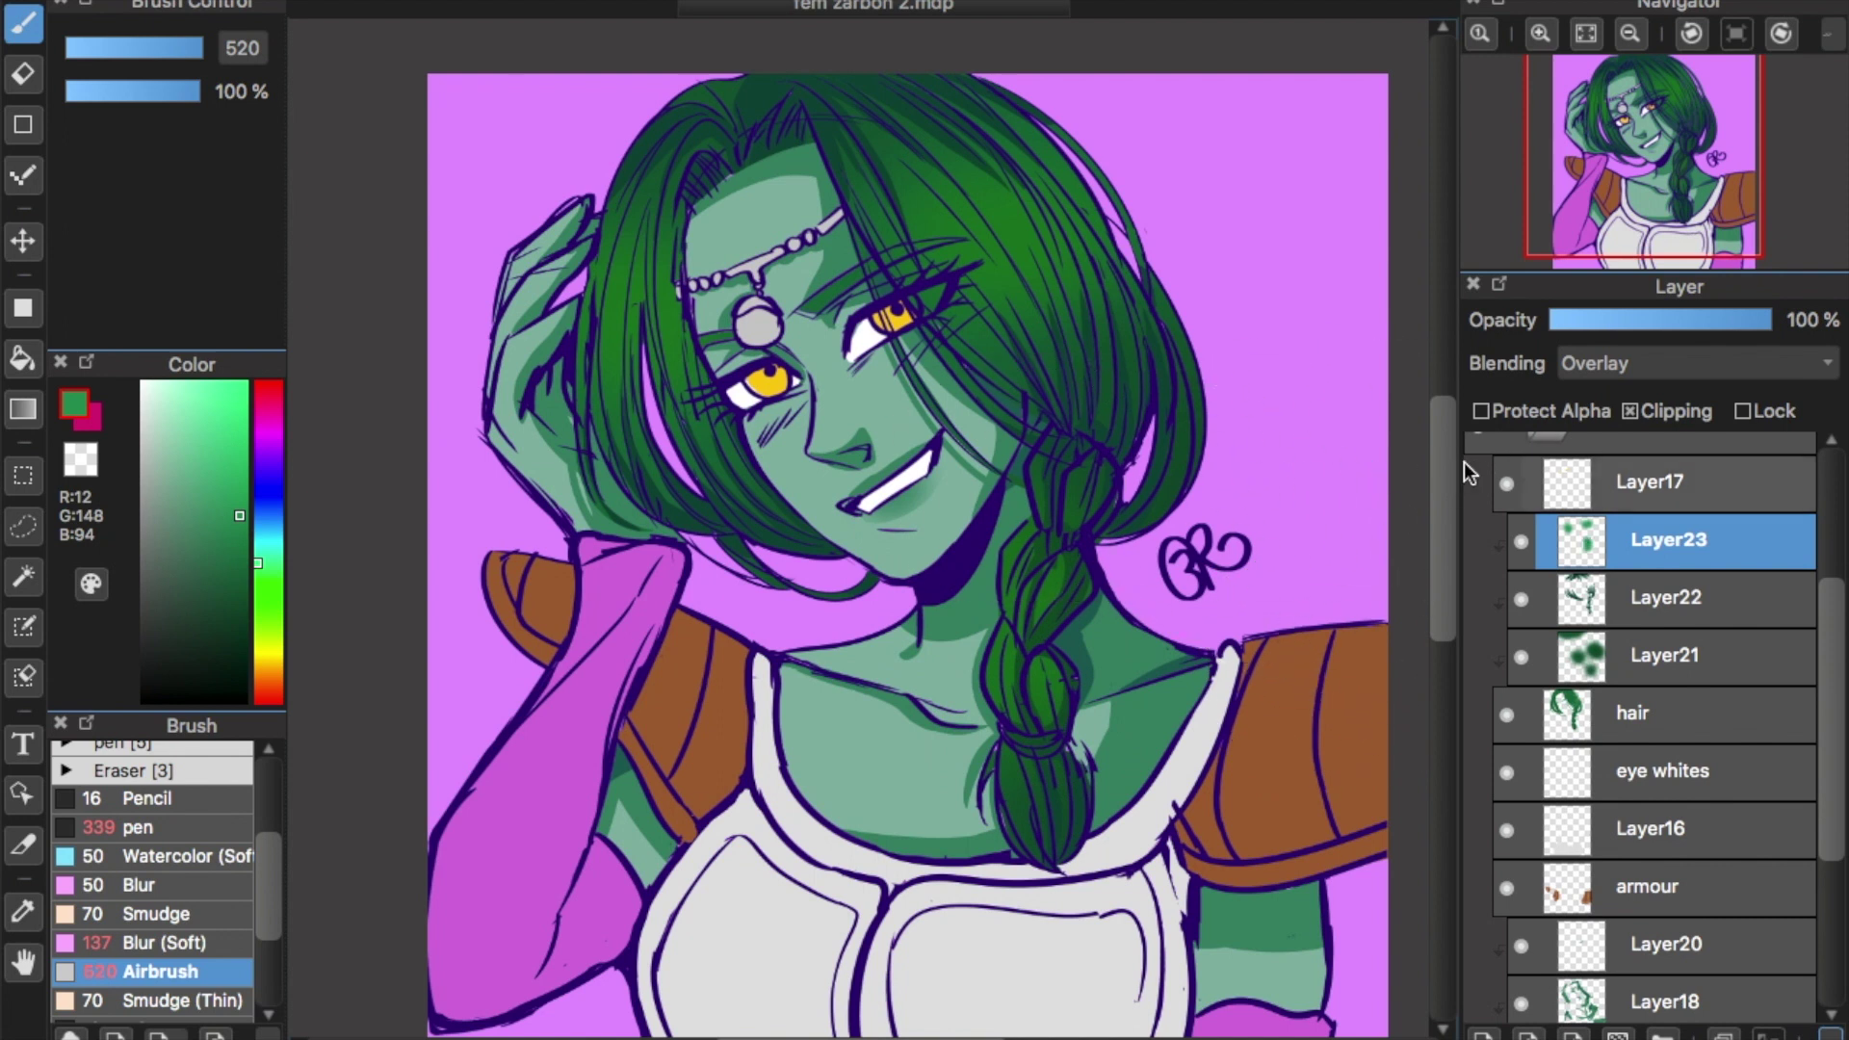
# Add a new Normal clipped layer above the glow and set the pen to green R:7 G:169 B:75 at size 20.
pyautogui.moveTo(1446, 489)
pyautogui.mouseDown()
pyautogui.moveTo(1447, 524)
pyautogui.moveTo(1465, 460)
pyautogui.moveTo(1458, 499)
pyautogui.mouseUp()
pyautogui.click(1552, 1002)
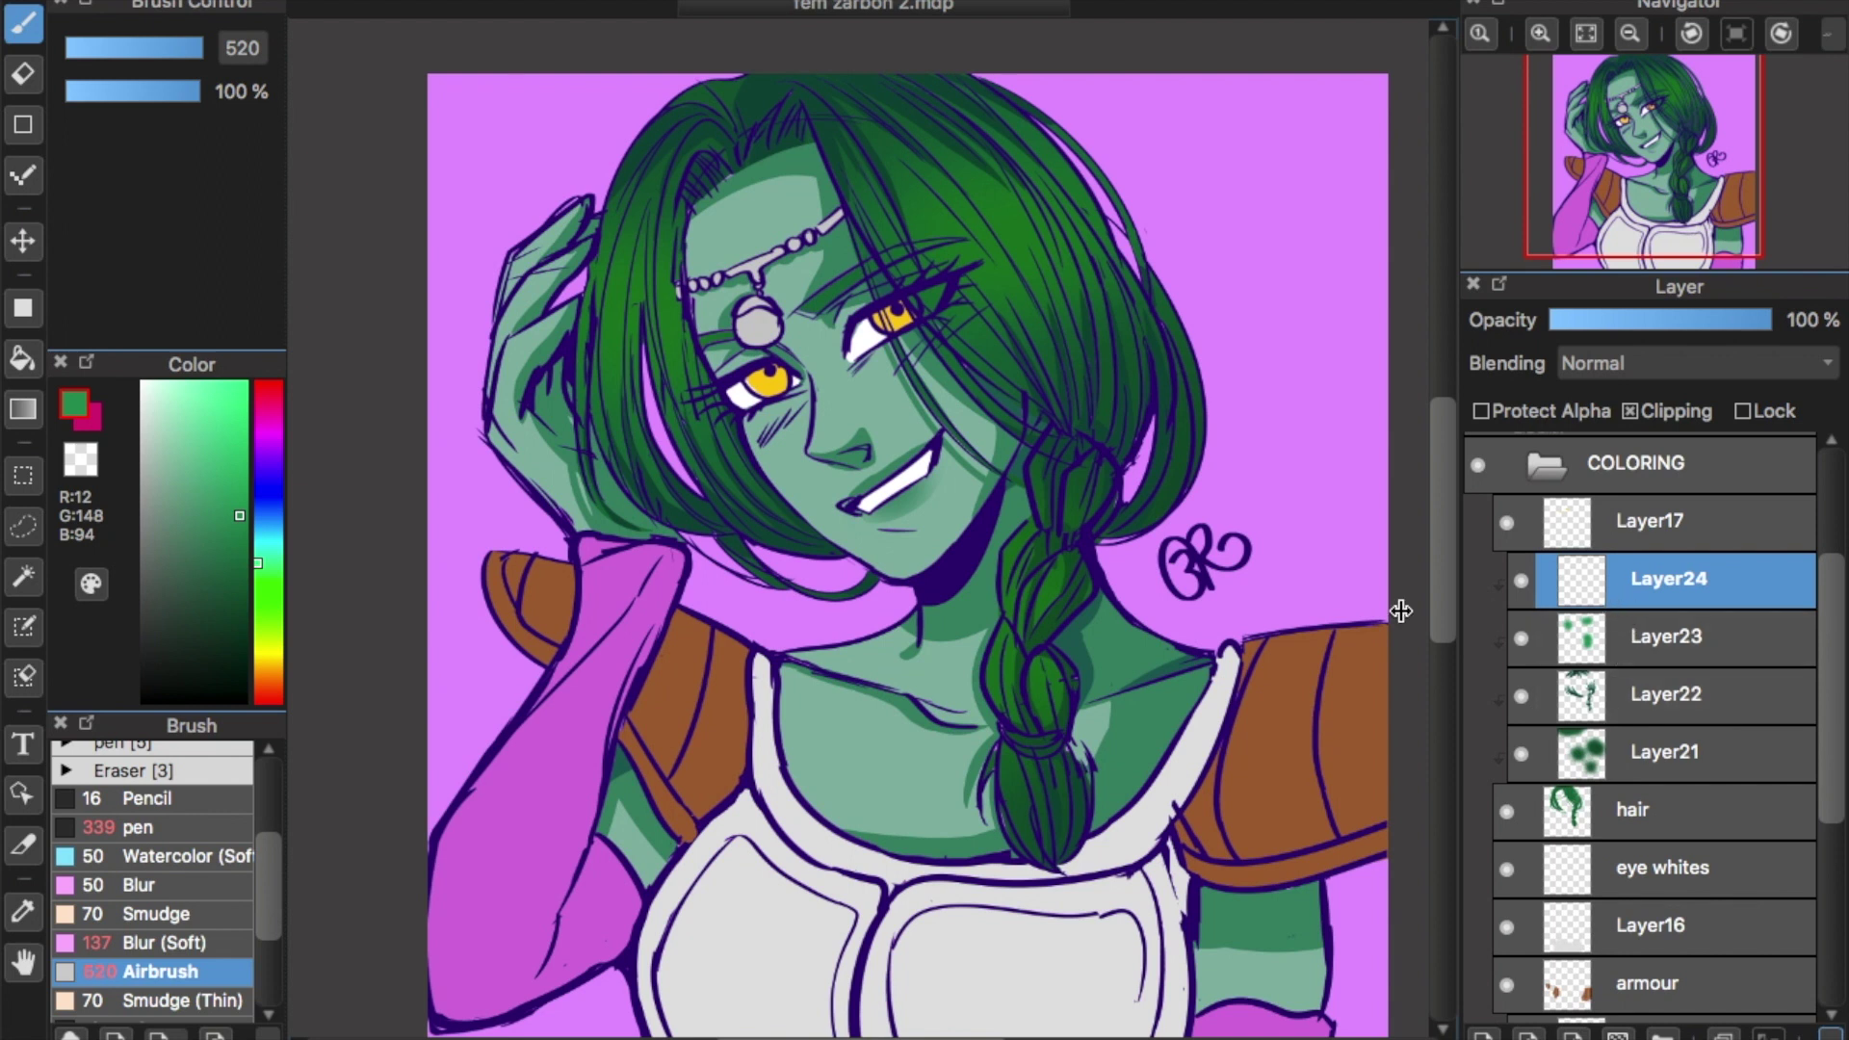
pyautogui.scroll(4, 639, 224)
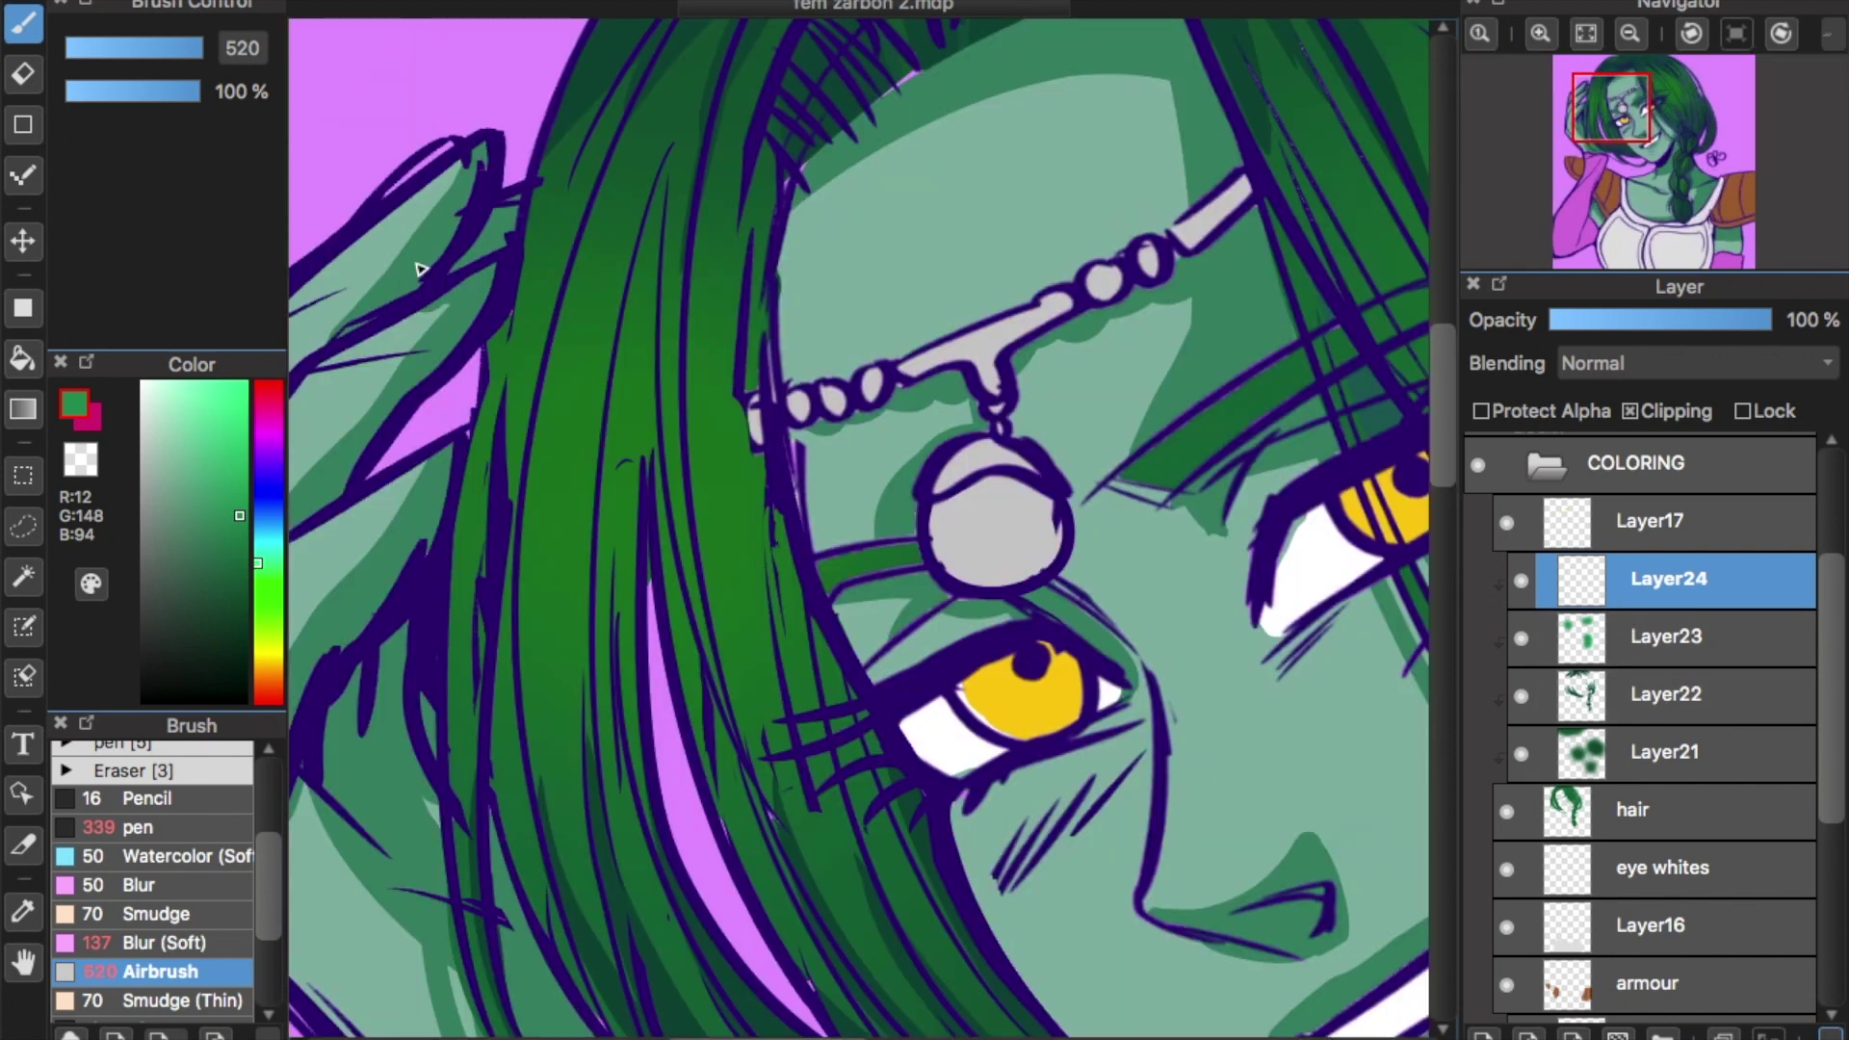
pyautogui.click(144, 827)
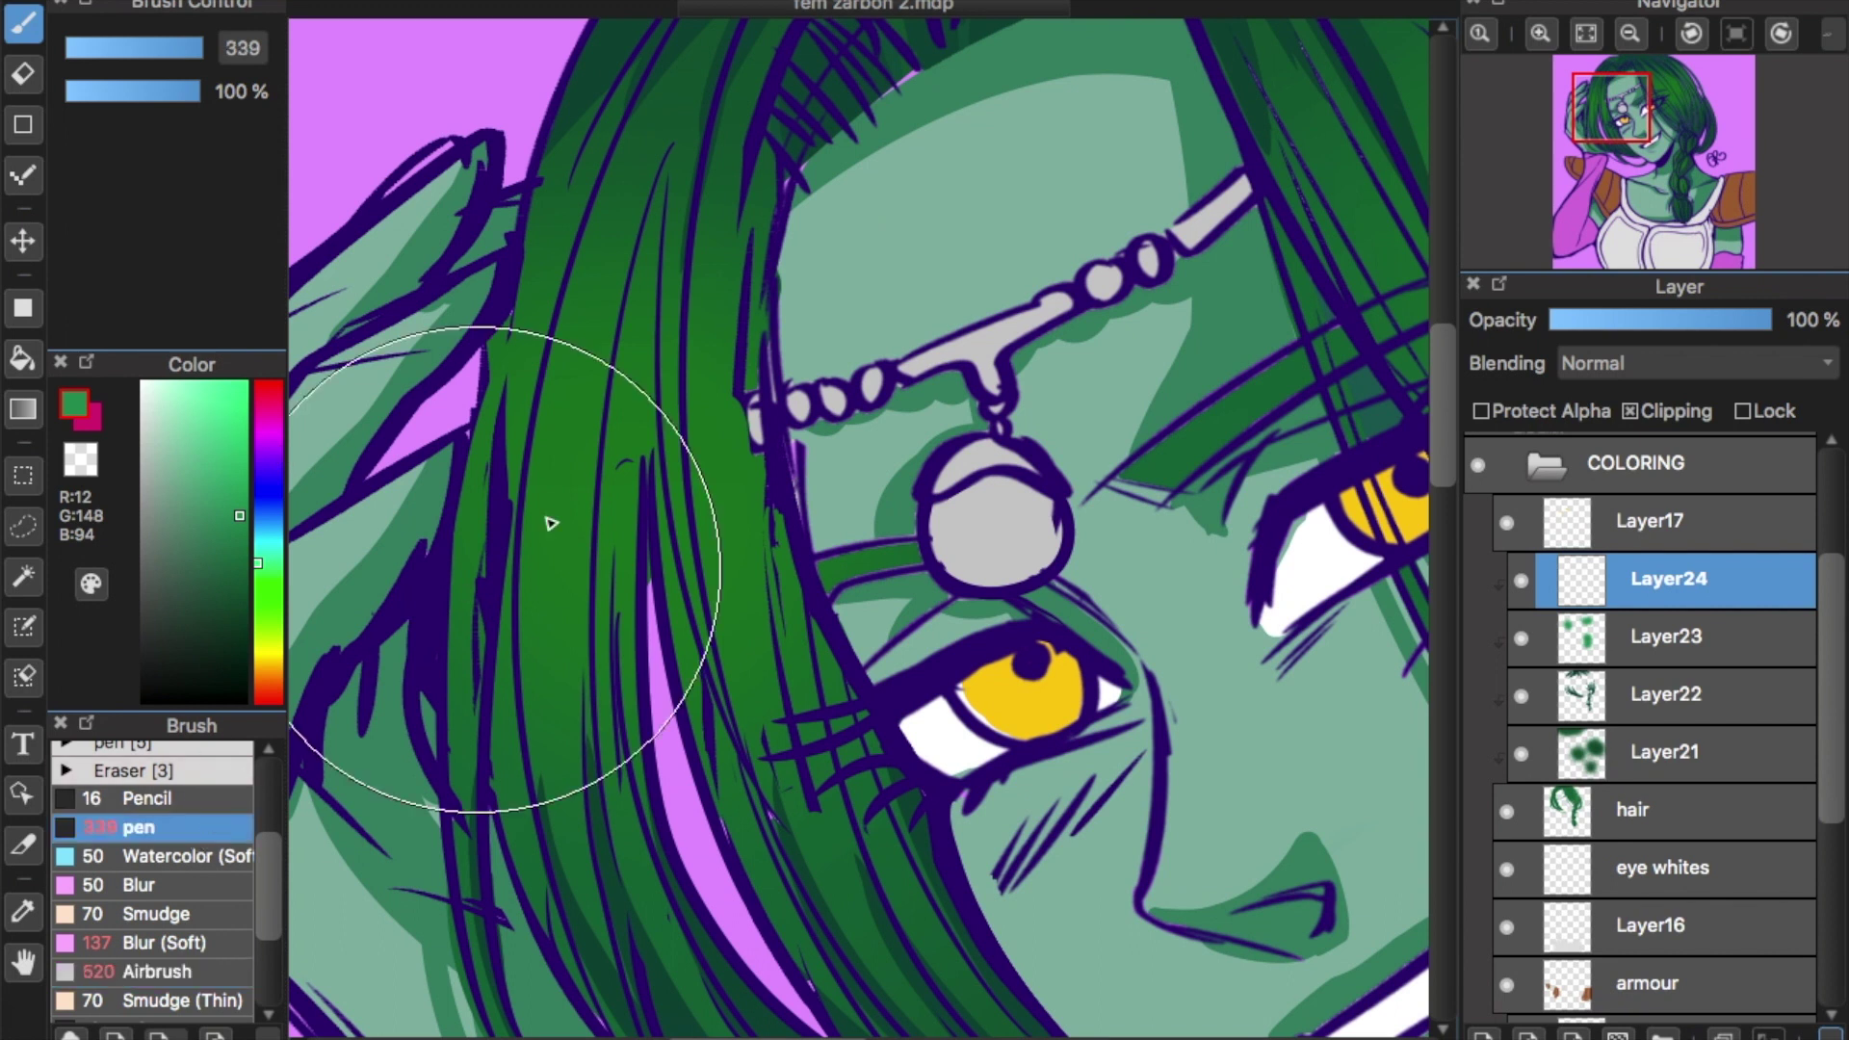
pyautogui.click(244, 489)
pyautogui.moveTo(648, 297); pyautogui.dragTo(626, 539)
pyautogui.moveTo(145, 48)
pyautogui.mouseDown()
pyautogui.moveTo(89, 50)
pyautogui.moveTo(121, 50)
pyautogui.mouseUp()
# Draw tapered bright green highlight strands across the hair between the raised hand and the forehead chain, redoing one strand.
pyautogui.moveTo(484, 448)
pyautogui.mouseDown()
pyautogui.moveTo(528, 462)
pyautogui.moveTo(511, 442)
pyautogui.moveTo(548, 280)
pyautogui.moveTo(539, 472)
pyautogui.mouseUp()
pyautogui.moveTo(530, 310)
pyautogui.mouseDown()
pyautogui.moveTo(603, 302)
pyautogui.moveTo(581, 317)
pyautogui.moveTo(608, 536)
pyautogui.mouseUp()
pyautogui.hotkey('ctrl', 'z')
pyautogui.moveTo(586, 330); pyautogui.dragTo(613, 631)
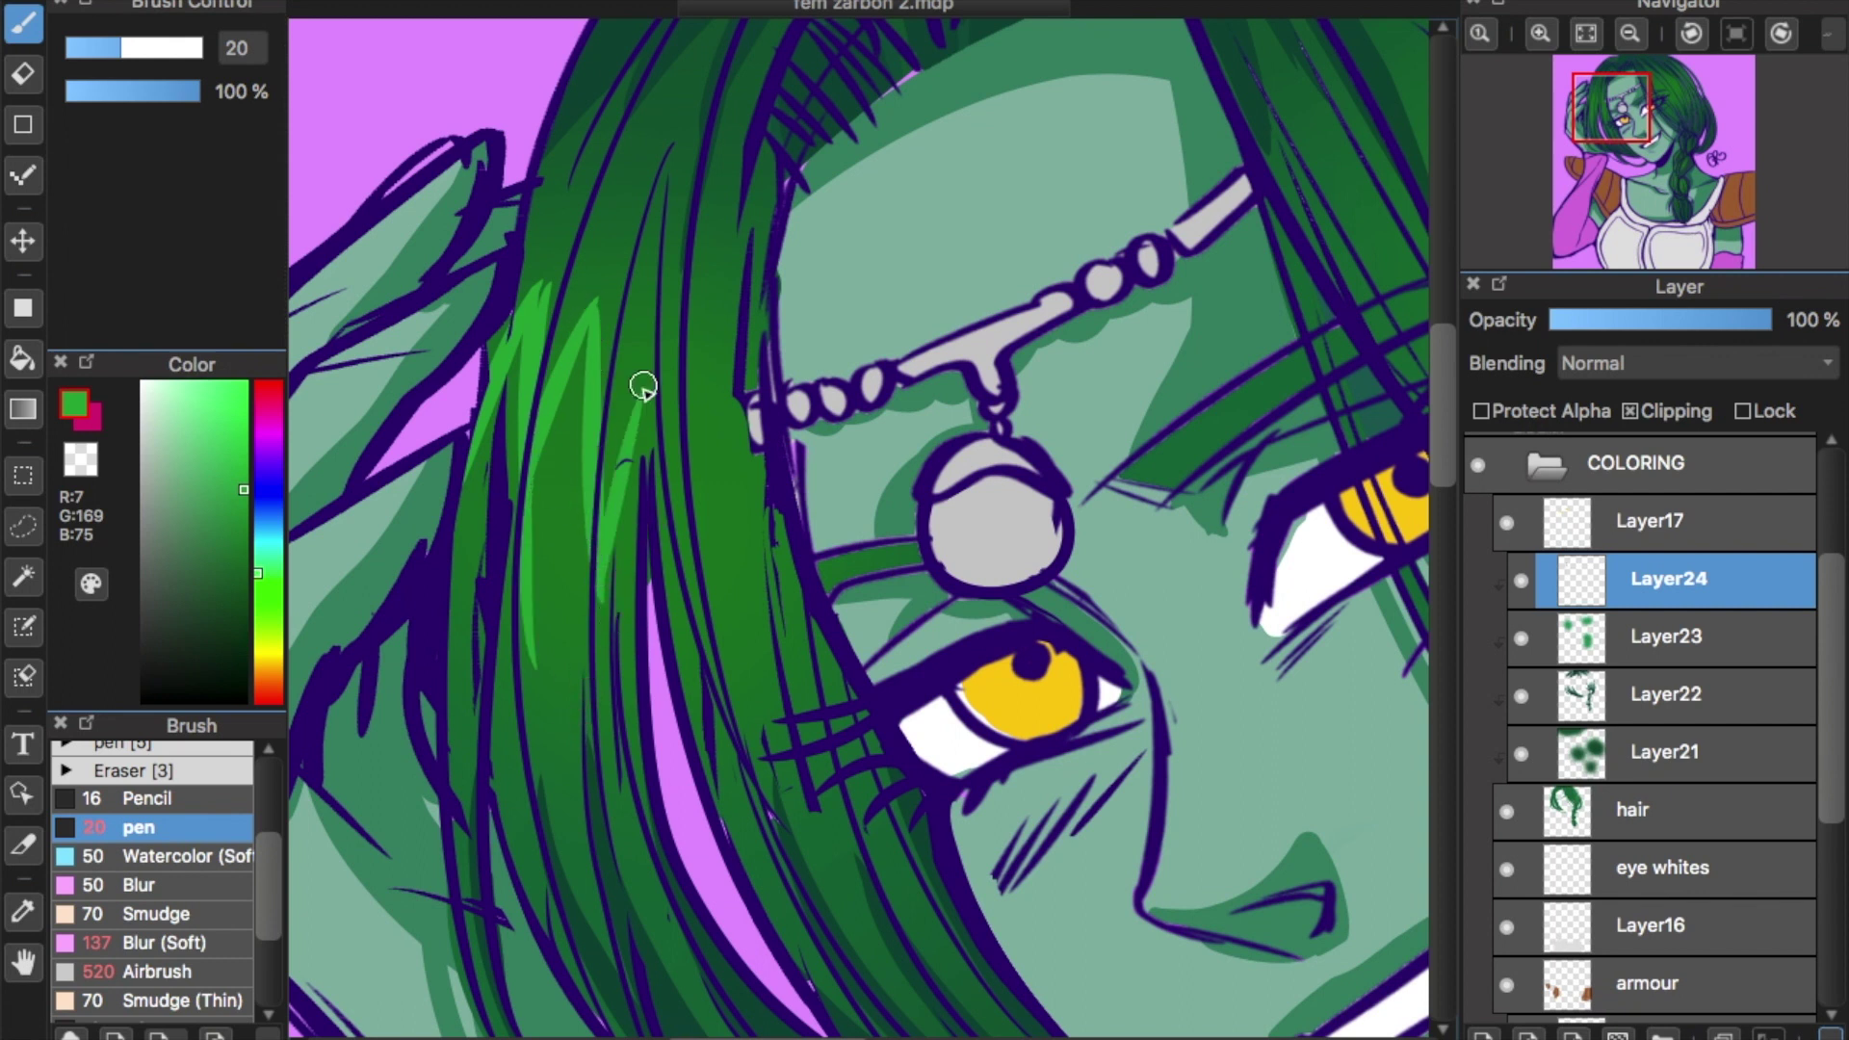
pyautogui.moveTo(644, 384); pyautogui.dragTo(662, 510)
pyautogui.moveTo(717, 419)
pyautogui.mouseDown()
pyautogui.moveTo(711, 525)
pyautogui.moveTo(780, 590)
pyautogui.moveTo(758, 452)
pyautogui.mouseUp()
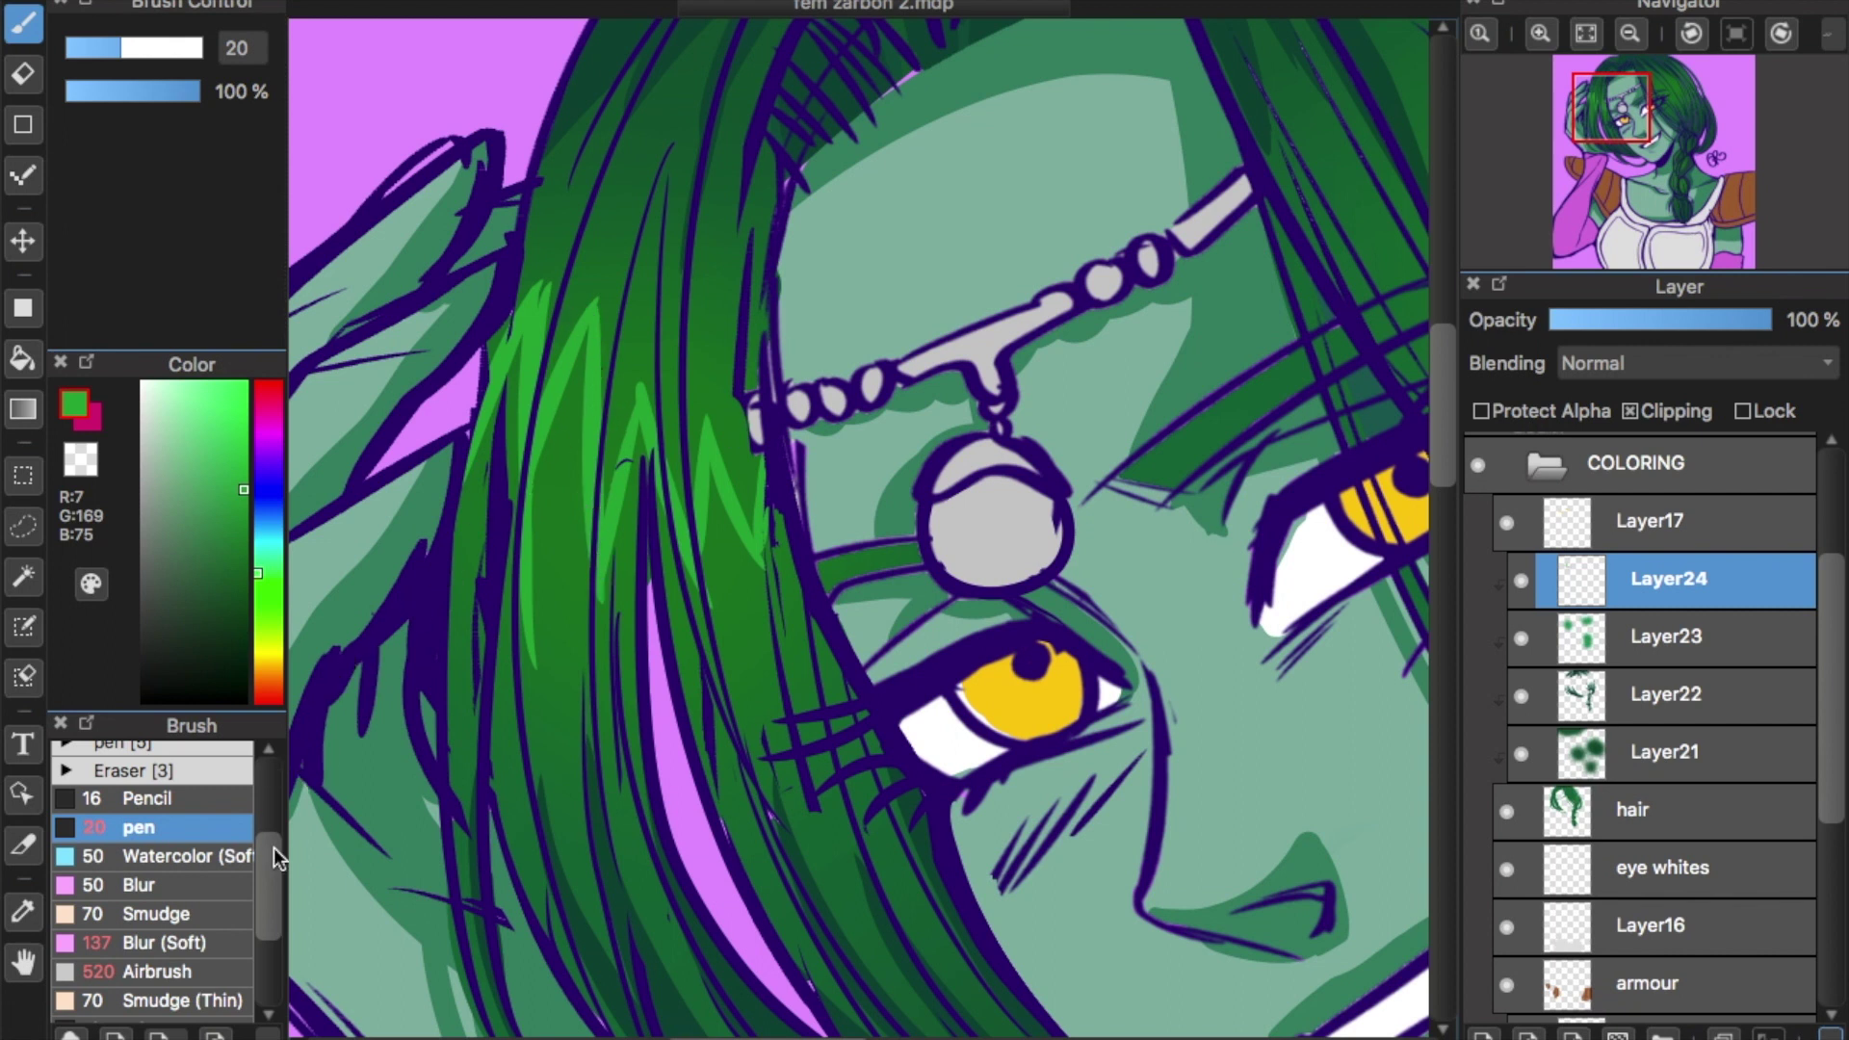
# Blend the bright green strands between the raised hand and the forehead chain with the Smudge (Thin) brush at size 70.
pyautogui.scroll(-4, 267, 876)
pyautogui.click(192, 882)
pyautogui.moveTo(548, 637)
pyautogui.mouseDown()
pyautogui.moveTo(562, 755)
pyautogui.moveTo(534, 483)
pyautogui.moveTo(588, 875)
pyautogui.moveTo(582, 339)
pyautogui.moveTo(629, 238)
pyautogui.moveTo(591, 316)
pyautogui.moveTo(632, 246)
pyautogui.moveTo(601, 409)
pyautogui.moveTo(616, 300)
pyautogui.moveTo(598, 469)
pyautogui.moveTo(626, 266)
pyautogui.moveTo(609, 497)
pyautogui.moveTo(607, 387)
pyautogui.moveTo(552, 305)
pyautogui.moveTo(535, 323)
pyautogui.moveTo(566, 243)
pyautogui.moveTo(550, 284)
pyautogui.moveTo(657, 291)
pyautogui.moveTo(651, 424)
pyautogui.moveTo(645, 393)
pyautogui.moveTo(634, 433)
pyautogui.moveTo(660, 282)
pyautogui.moveTo(639, 507)
pyautogui.moveTo(584, 414)
pyautogui.moveTo(594, 348)
pyautogui.moveTo(609, 632)
pyautogui.moveTo(595, 561)
pyautogui.moveTo(591, 358)
pyautogui.moveTo(629, 668)
pyautogui.moveTo(584, 477)
pyautogui.moveTo(529, 390)
pyautogui.moveTo(532, 310)
pyautogui.moveTo(549, 743)
pyautogui.moveTo(672, 505)
pyautogui.moveTo(651, 437)
pyautogui.moveTo(722, 704)
pyautogui.moveTo(771, 630)
pyautogui.moveTo(721, 498)
pyautogui.moveTo(818, 724)
pyautogui.moveTo(731, 469)
pyautogui.moveTo(718, 482)
pyautogui.moveTo(722, 267)
pyautogui.moveTo(718, 488)
pyautogui.moveTo(699, 162)
pyautogui.moveTo(720, 488)
pyautogui.moveTo(698, 261)
pyautogui.moveTo(708, 493)
pyautogui.moveTo(663, 370)
pyautogui.moveTo(644, 384)
pyautogui.moveTo(693, 157)
pyautogui.moveTo(627, 217)
pyautogui.moveTo(660, 169)
pyautogui.mouseUp()
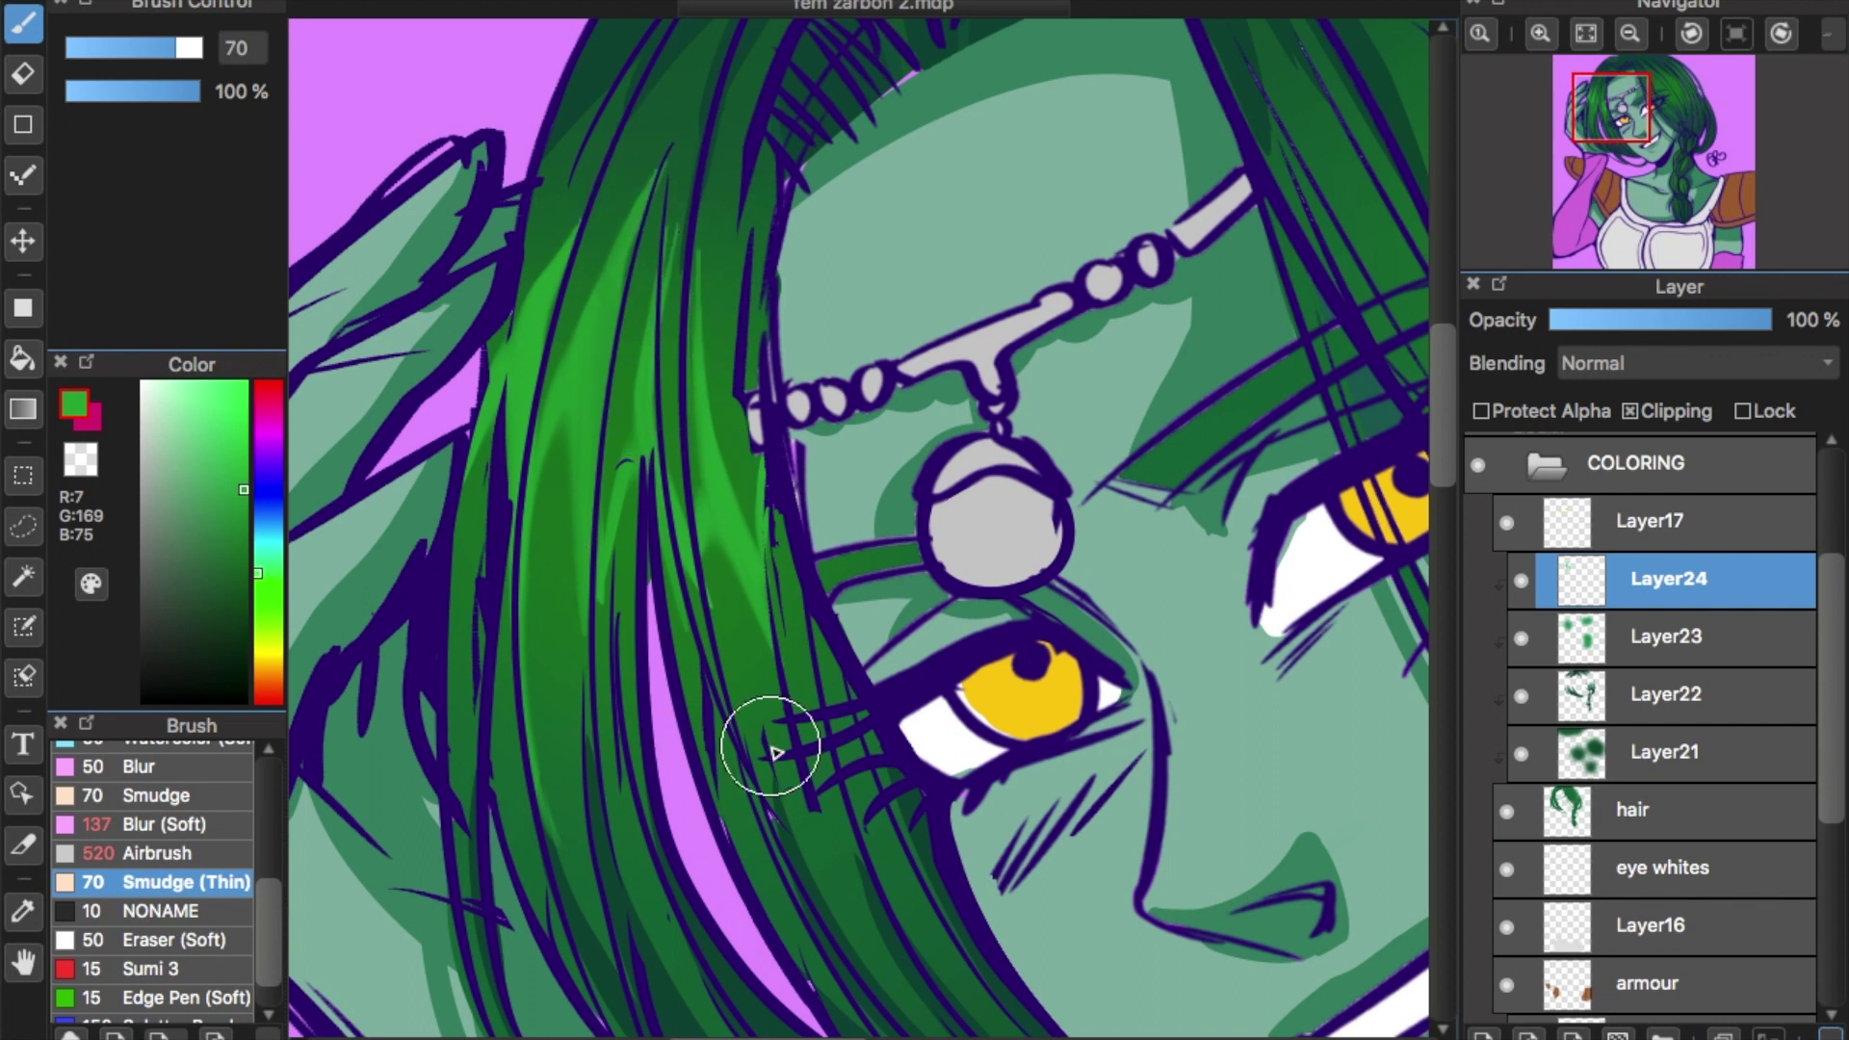
# Draw zigzag bright green highlight strands across the braid-side hair above the eye with the pen at size 20, redoing the first stroke.
pyautogui.press('super+minus')
pyautogui.moveTo(785, 1038); pyautogui.dragTo(891, 1038)
pyautogui.scroll(3, 224, 790)
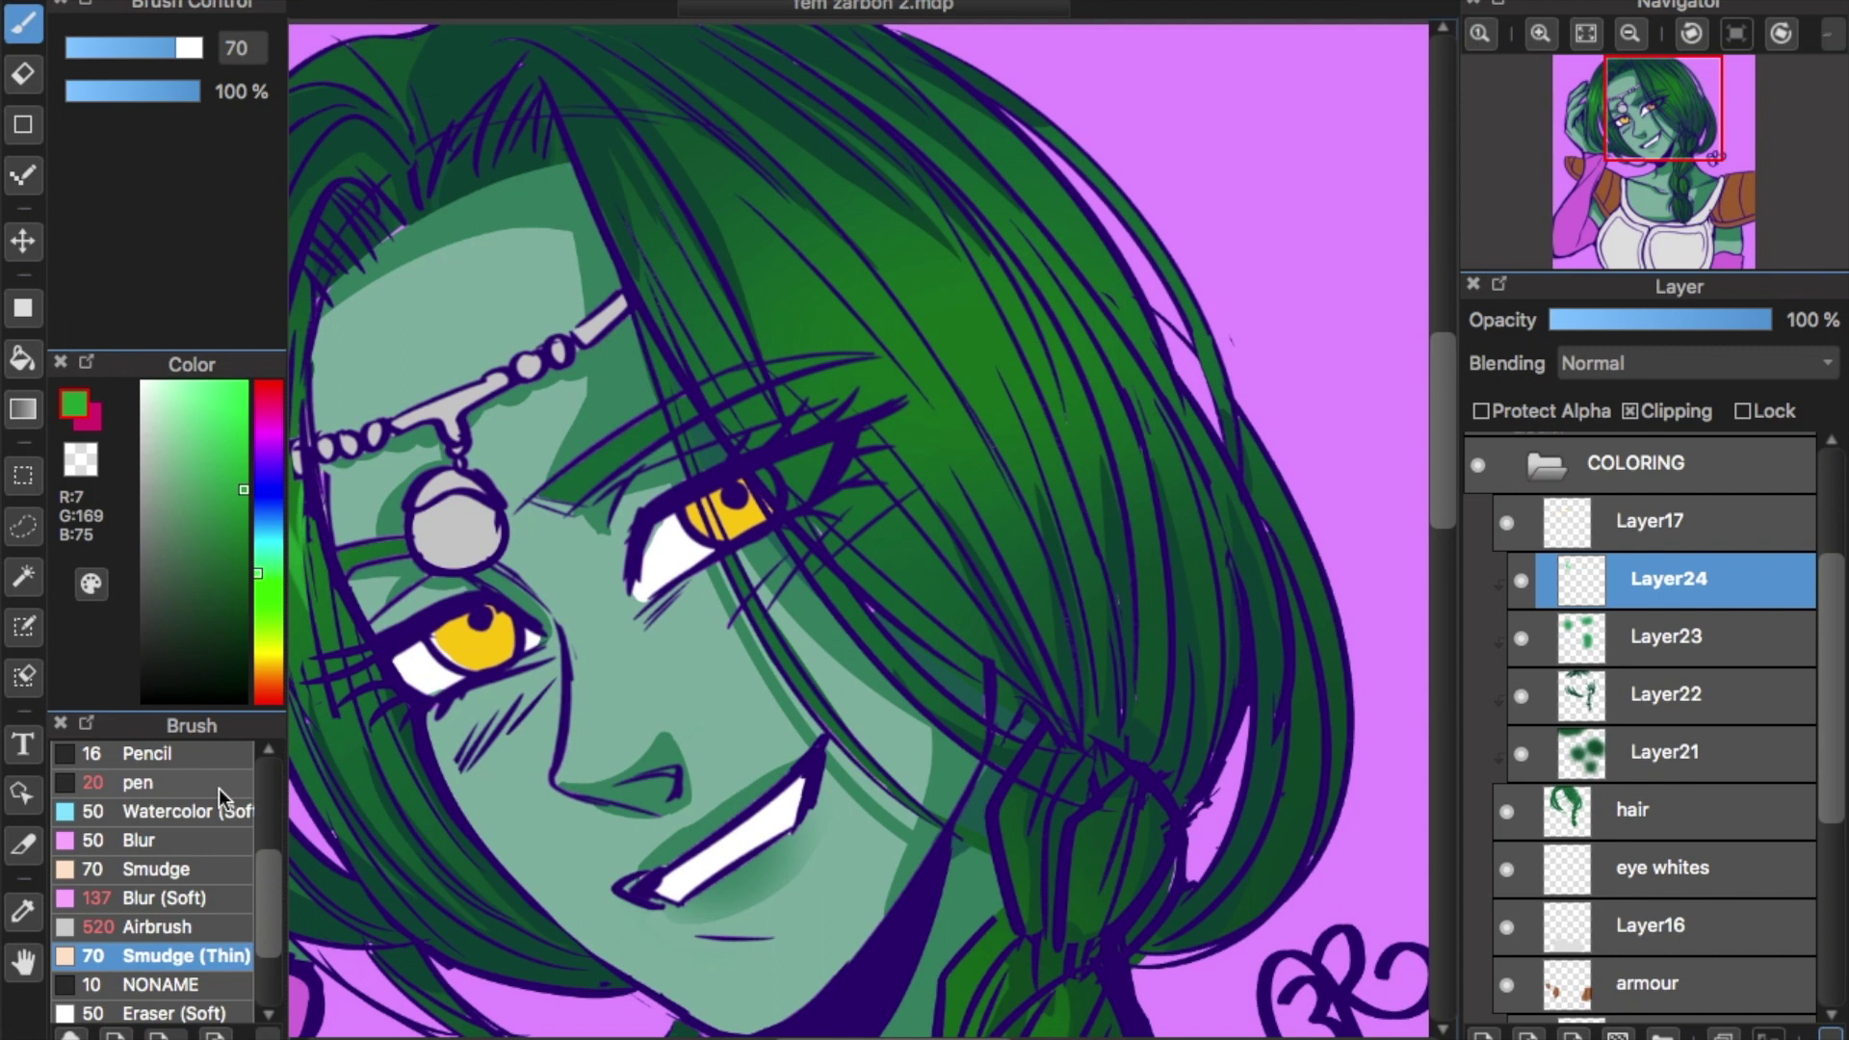
pyautogui.click(173, 782)
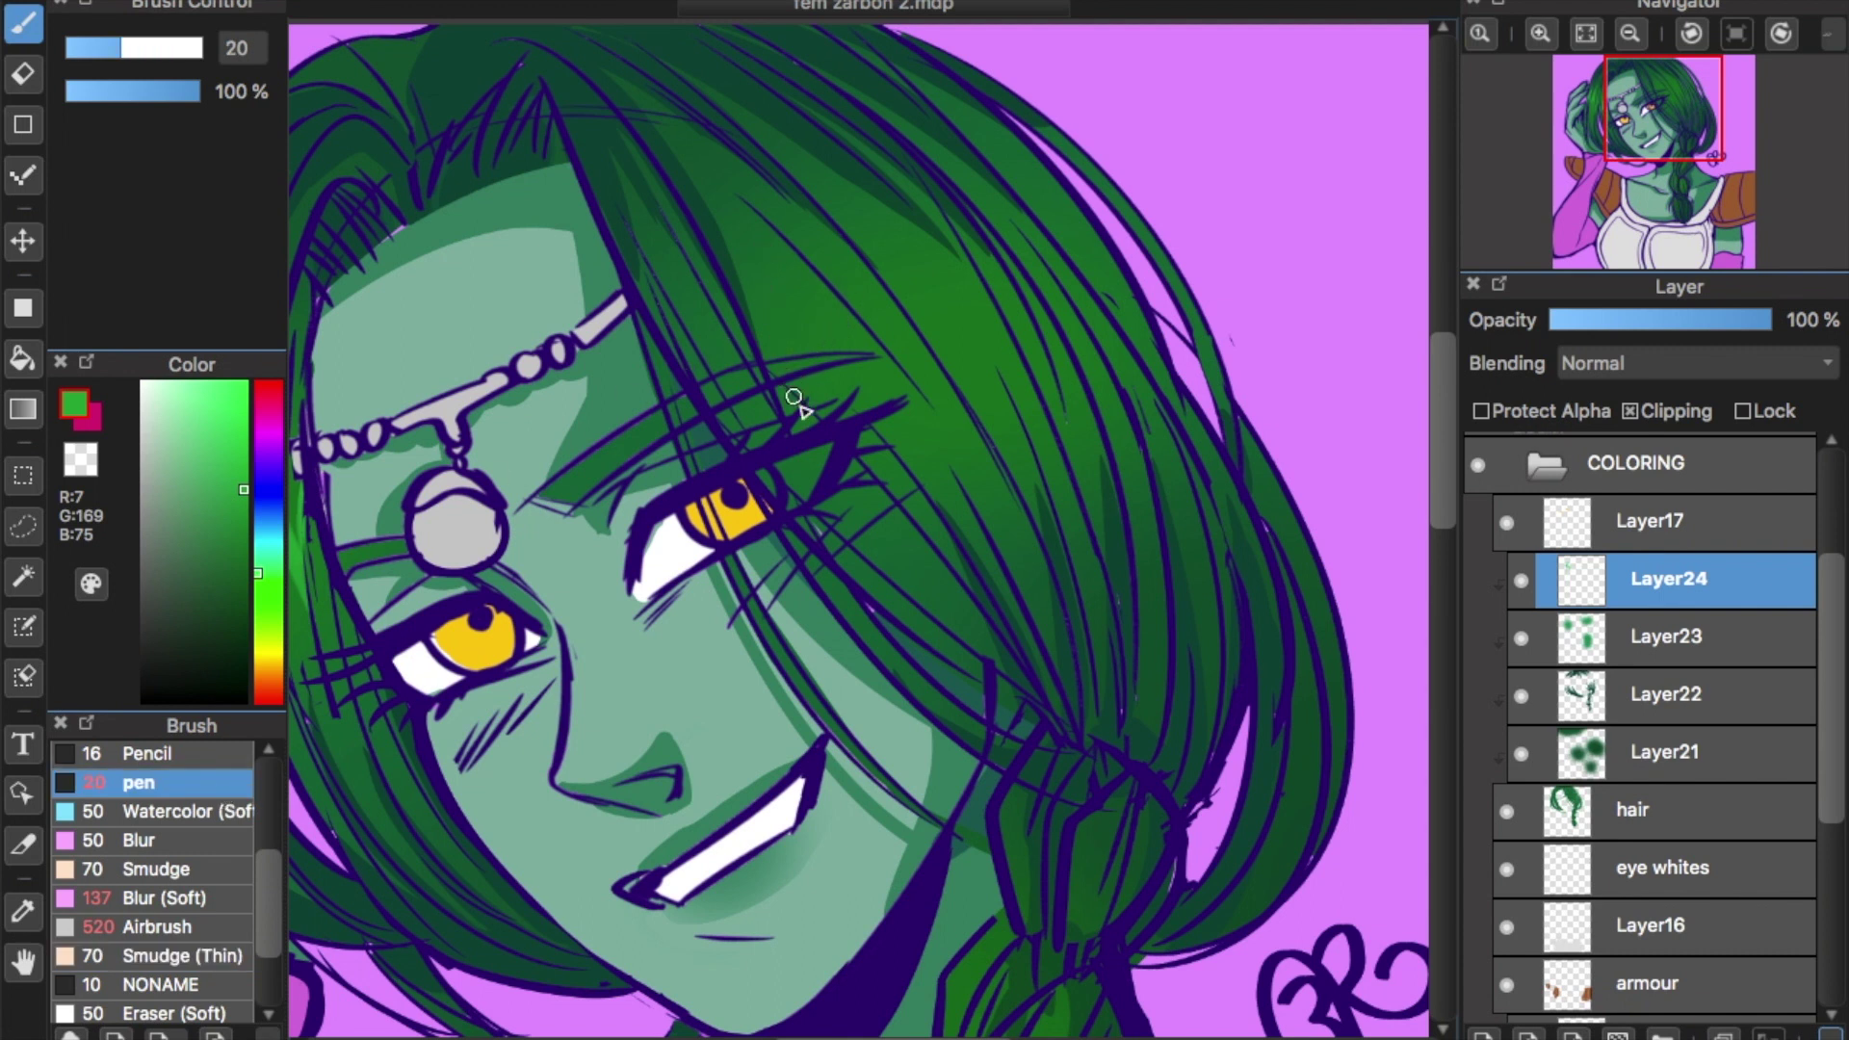
pyautogui.moveTo(751, 245)
pyautogui.mouseDown()
pyautogui.moveTo(881, 366)
pyautogui.moveTo(810, 320)
pyautogui.moveTo(817, 395)
pyautogui.moveTo(752, 380)
pyautogui.moveTo(810, 401)
pyautogui.moveTo(746, 274)
pyautogui.moveTo(870, 353)
pyautogui.mouseUp()
pyautogui.press('super+z')
pyautogui.press('super+z')
pyautogui.moveTo(735, 243); pyautogui.dragTo(889, 380)
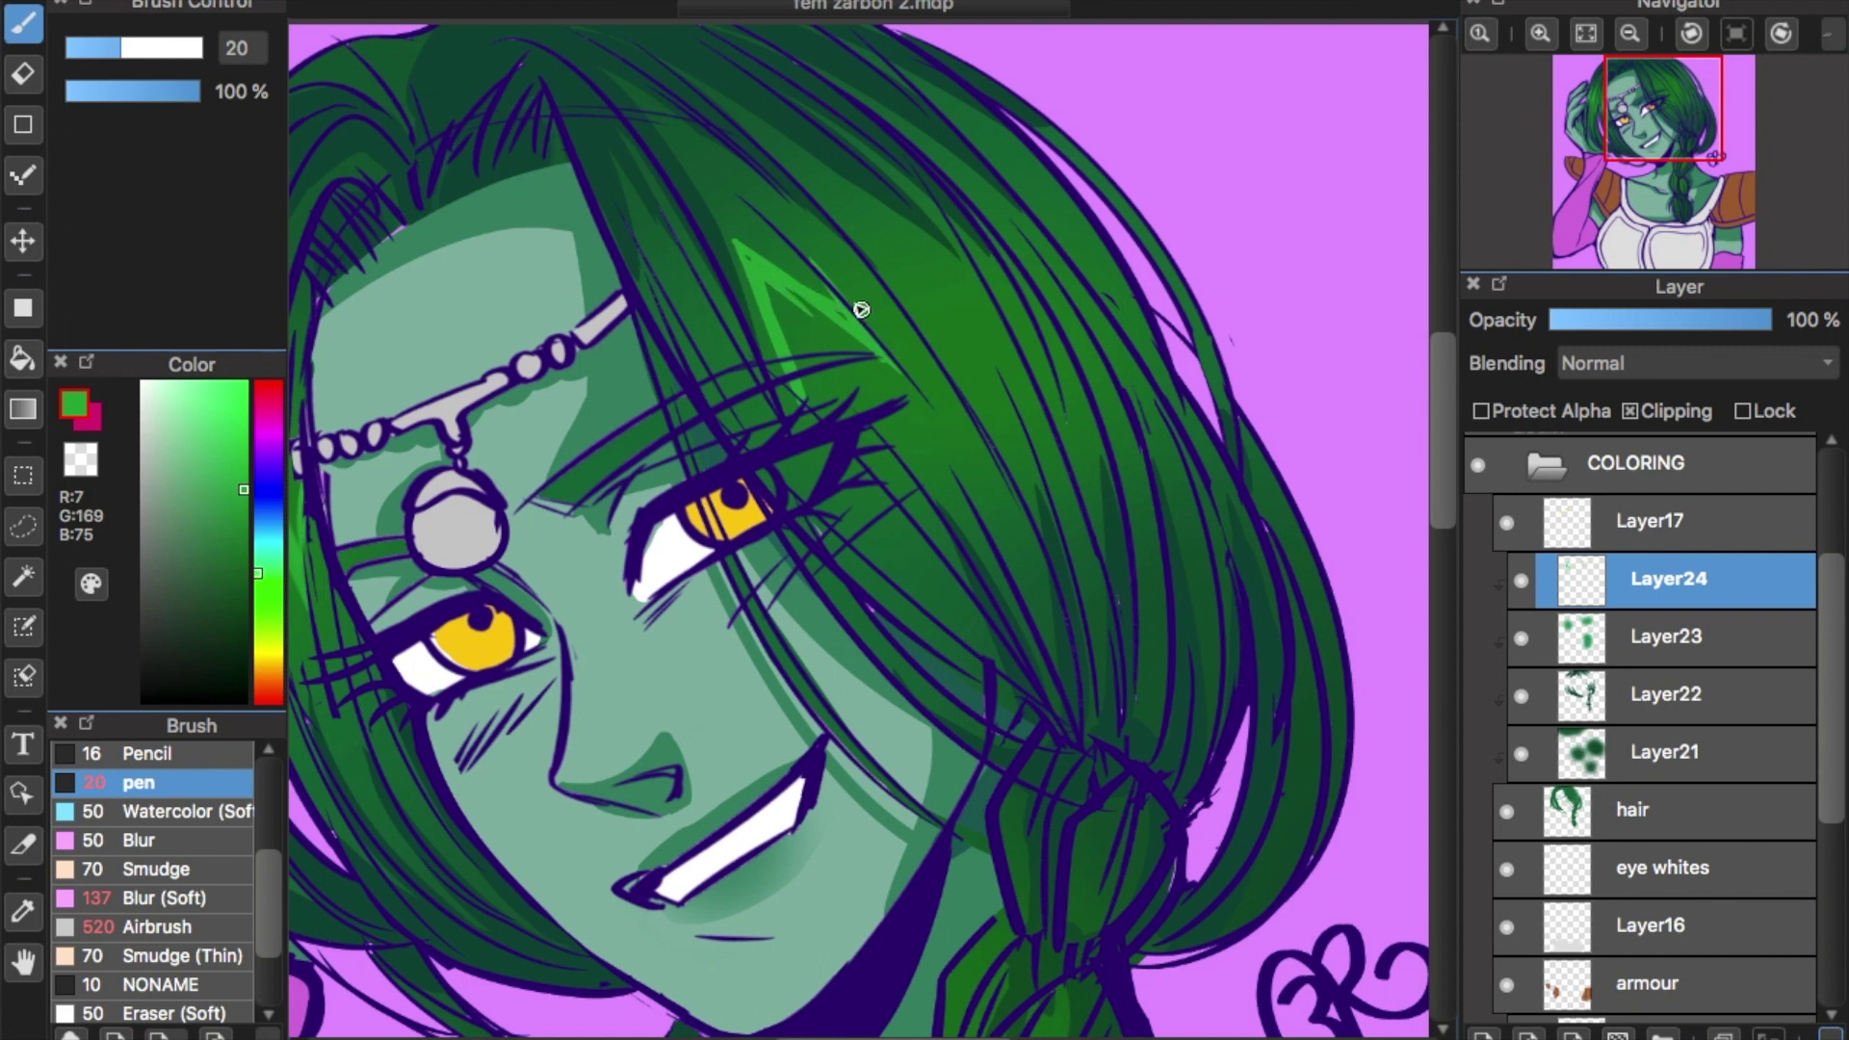
pyautogui.moveTo(807, 256)
pyautogui.mouseDown()
pyautogui.moveTo(926, 372)
pyautogui.moveTo(846, 276)
pyautogui.moveTo(869, 267)
pyautogui.moveTo(974, 355)
pyautogui.moveTo(949, 293)
pyautogui.moveTo(1001, 354)
pyautogui.mouseUp()
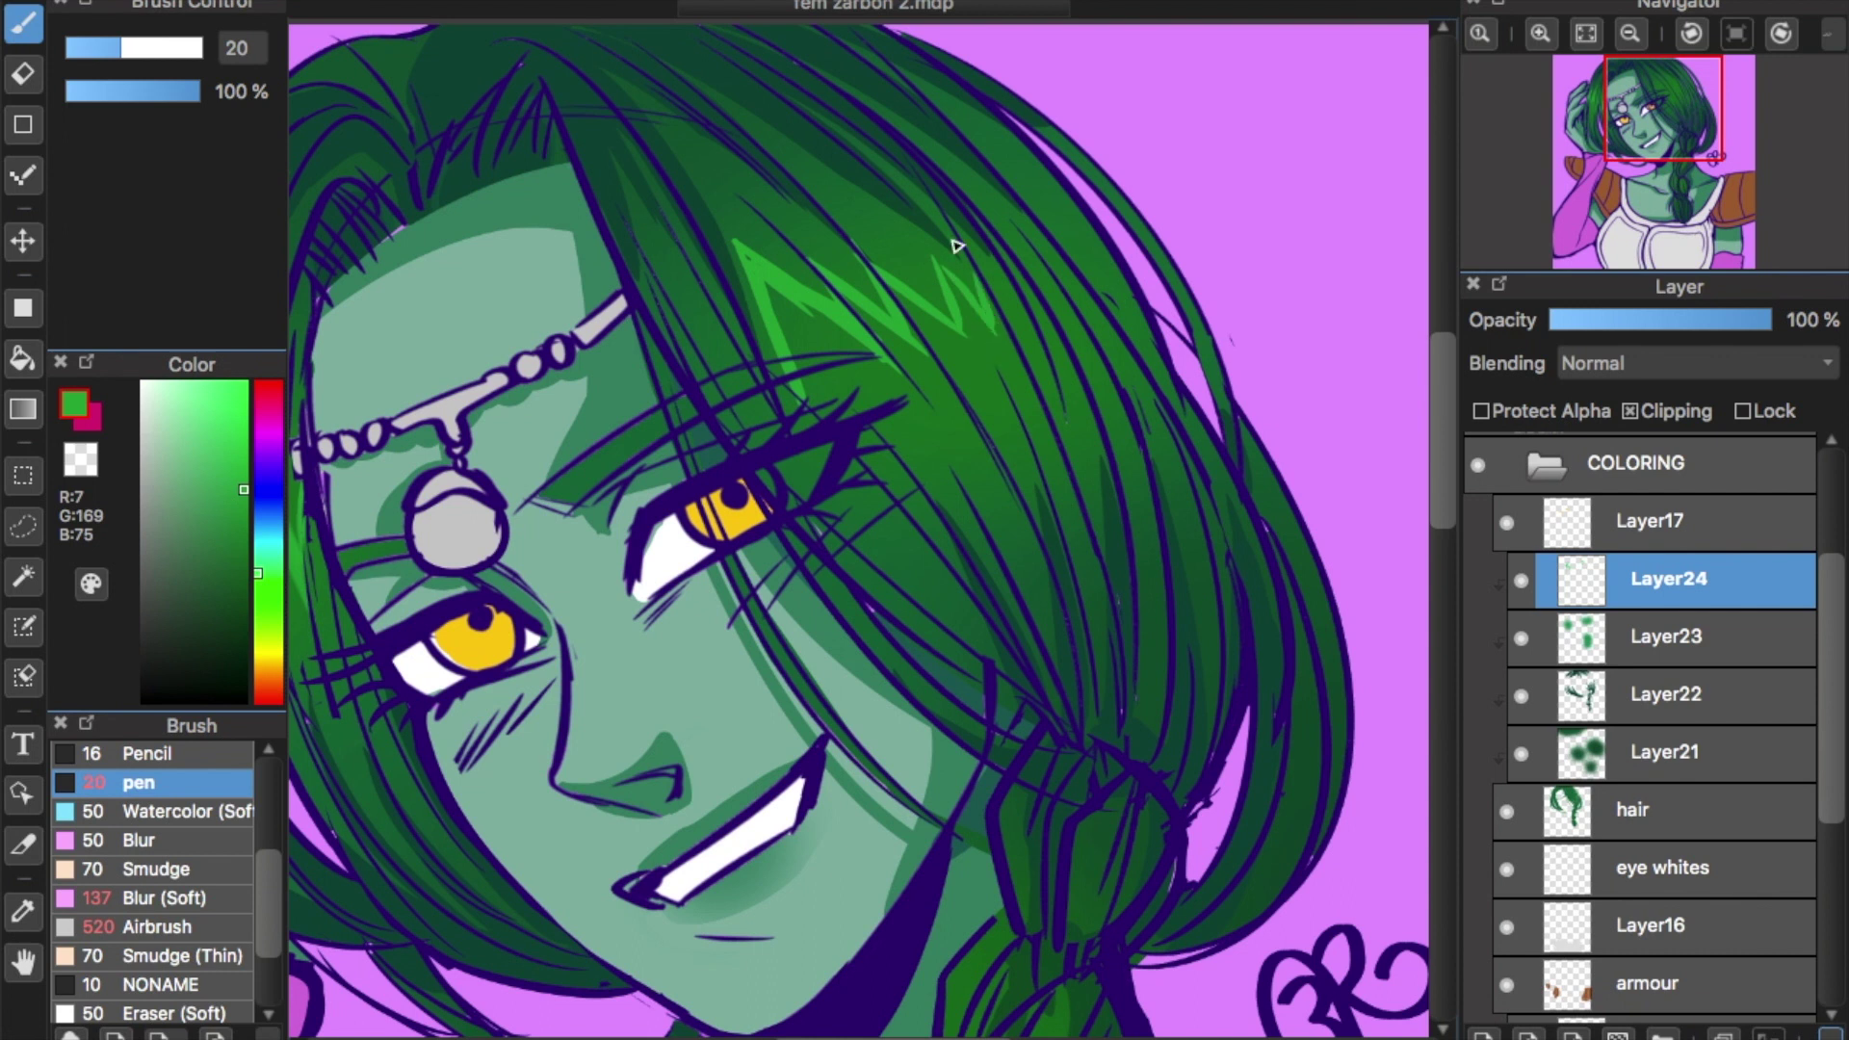
pyautogui.moveTo(977, 255); pyautogui.dragTo(991, 247)
pyautogui.moveTo(1061, 321)
pyautogui.mouseDown()
pyautogui.moveTo(1032, 244)
pyautogui.moveTo(1091, 304)
pyautogui.moveTo(1065, 218)
pyautogui.moveTo(1146, 308)
pyautogui.moveTo(1160, 252)
pyautogui.mouseUp()
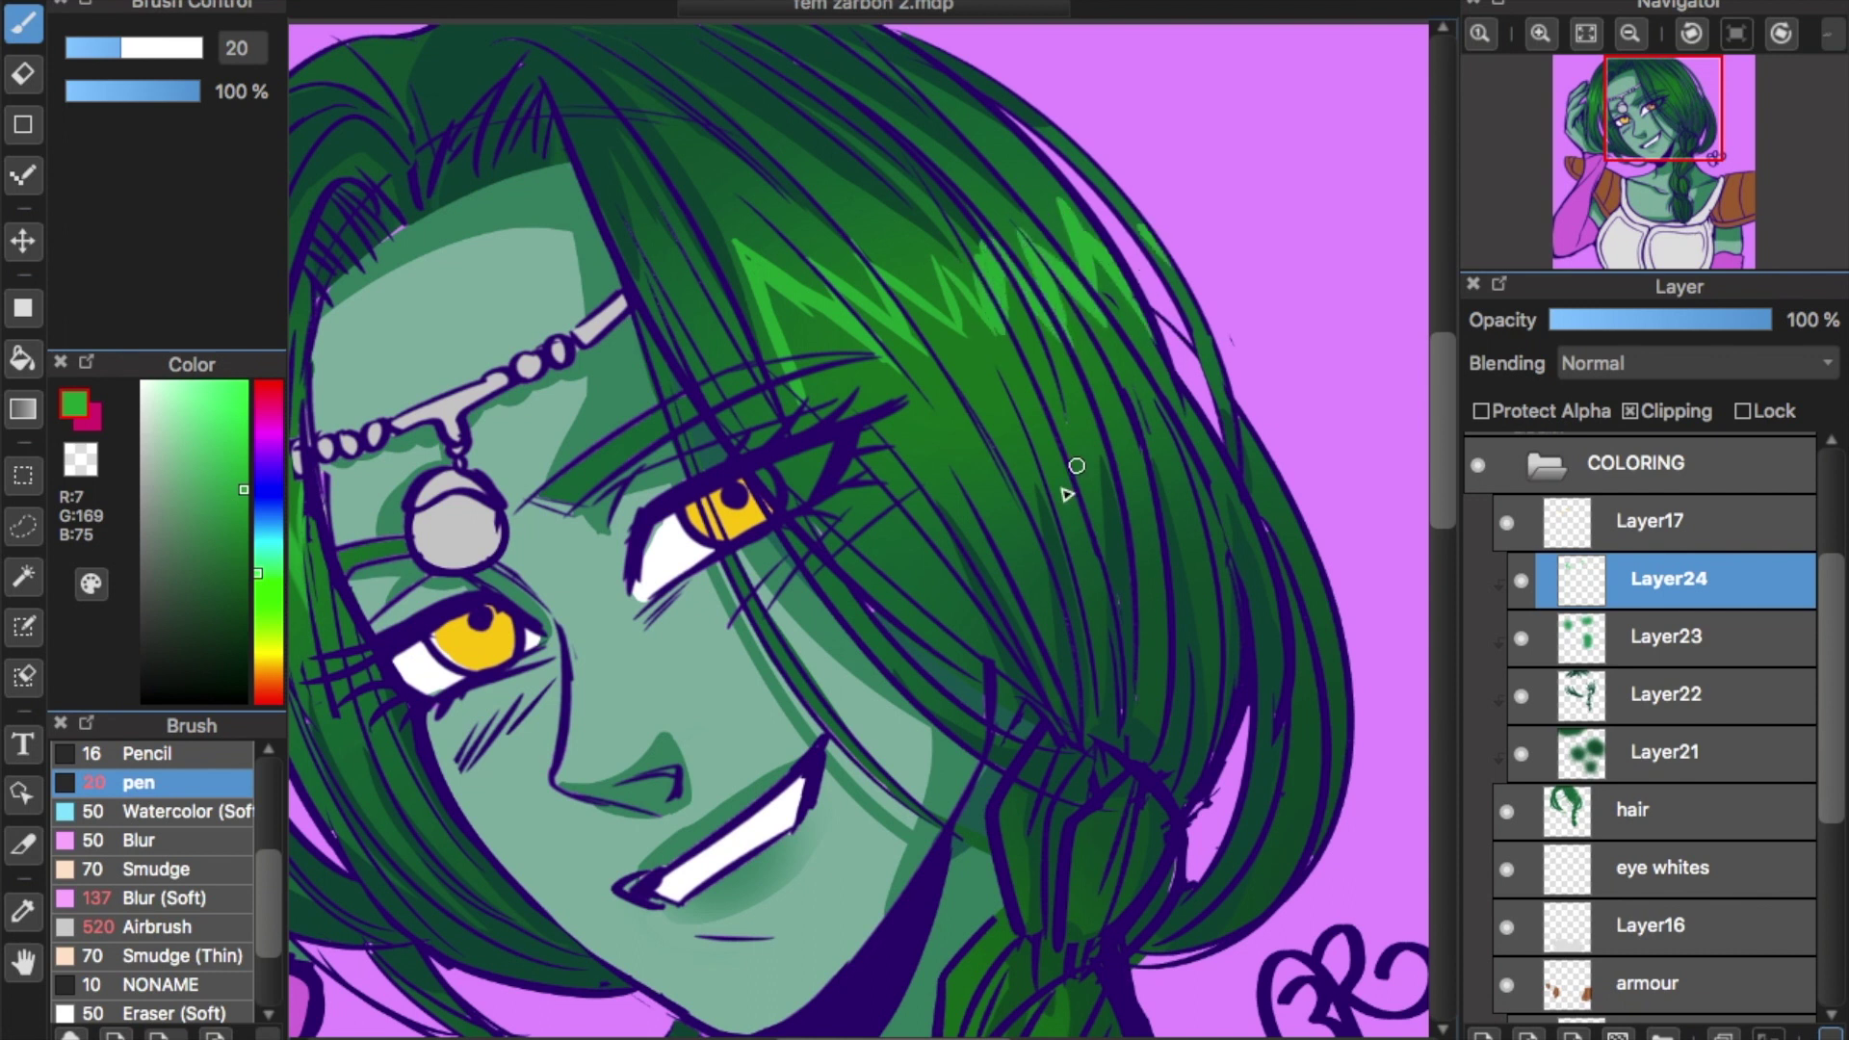
pyautogui.moveTo(702, 297); pyautogui.dragTo(732, 399)
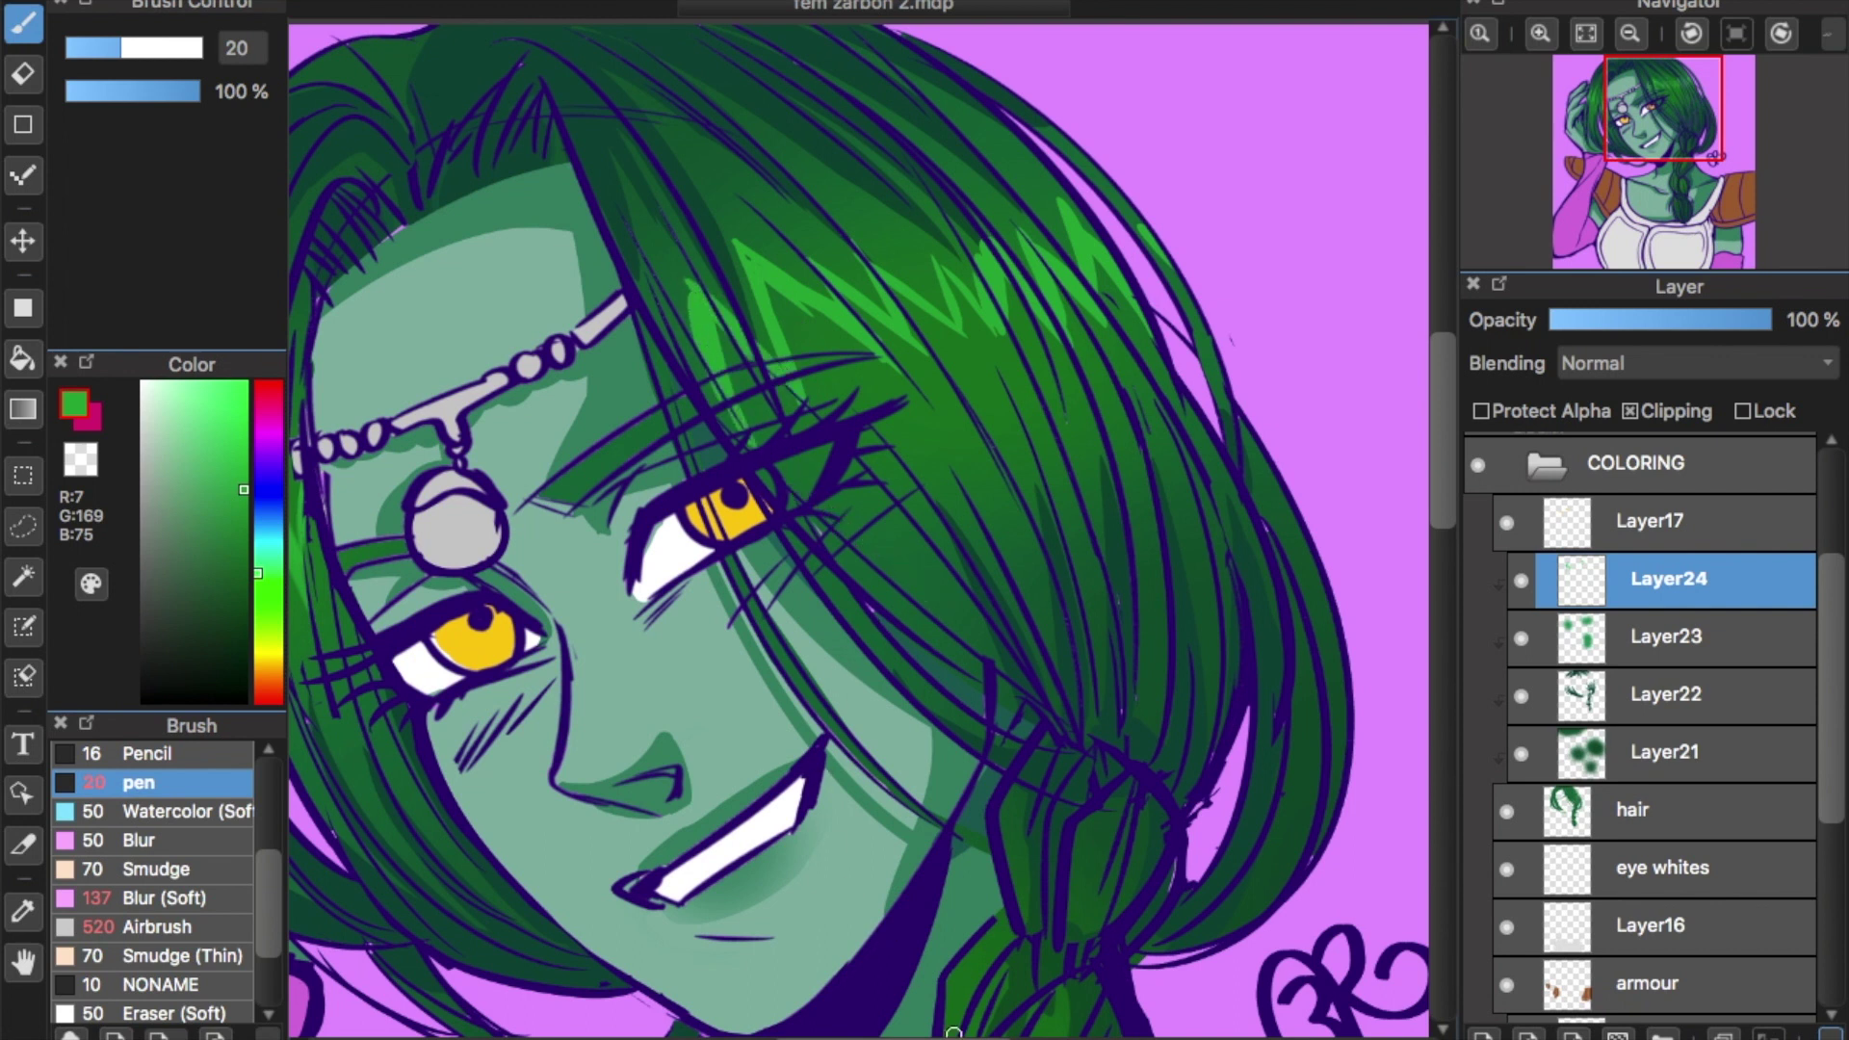
# Soften the zigzag highlights above the eye with the Smudge brush at size 70 and 49% opacity.
pyautogui.hscroll(-5, 953, 1036)
pyautogui.hscroll(8, 953, 1036)
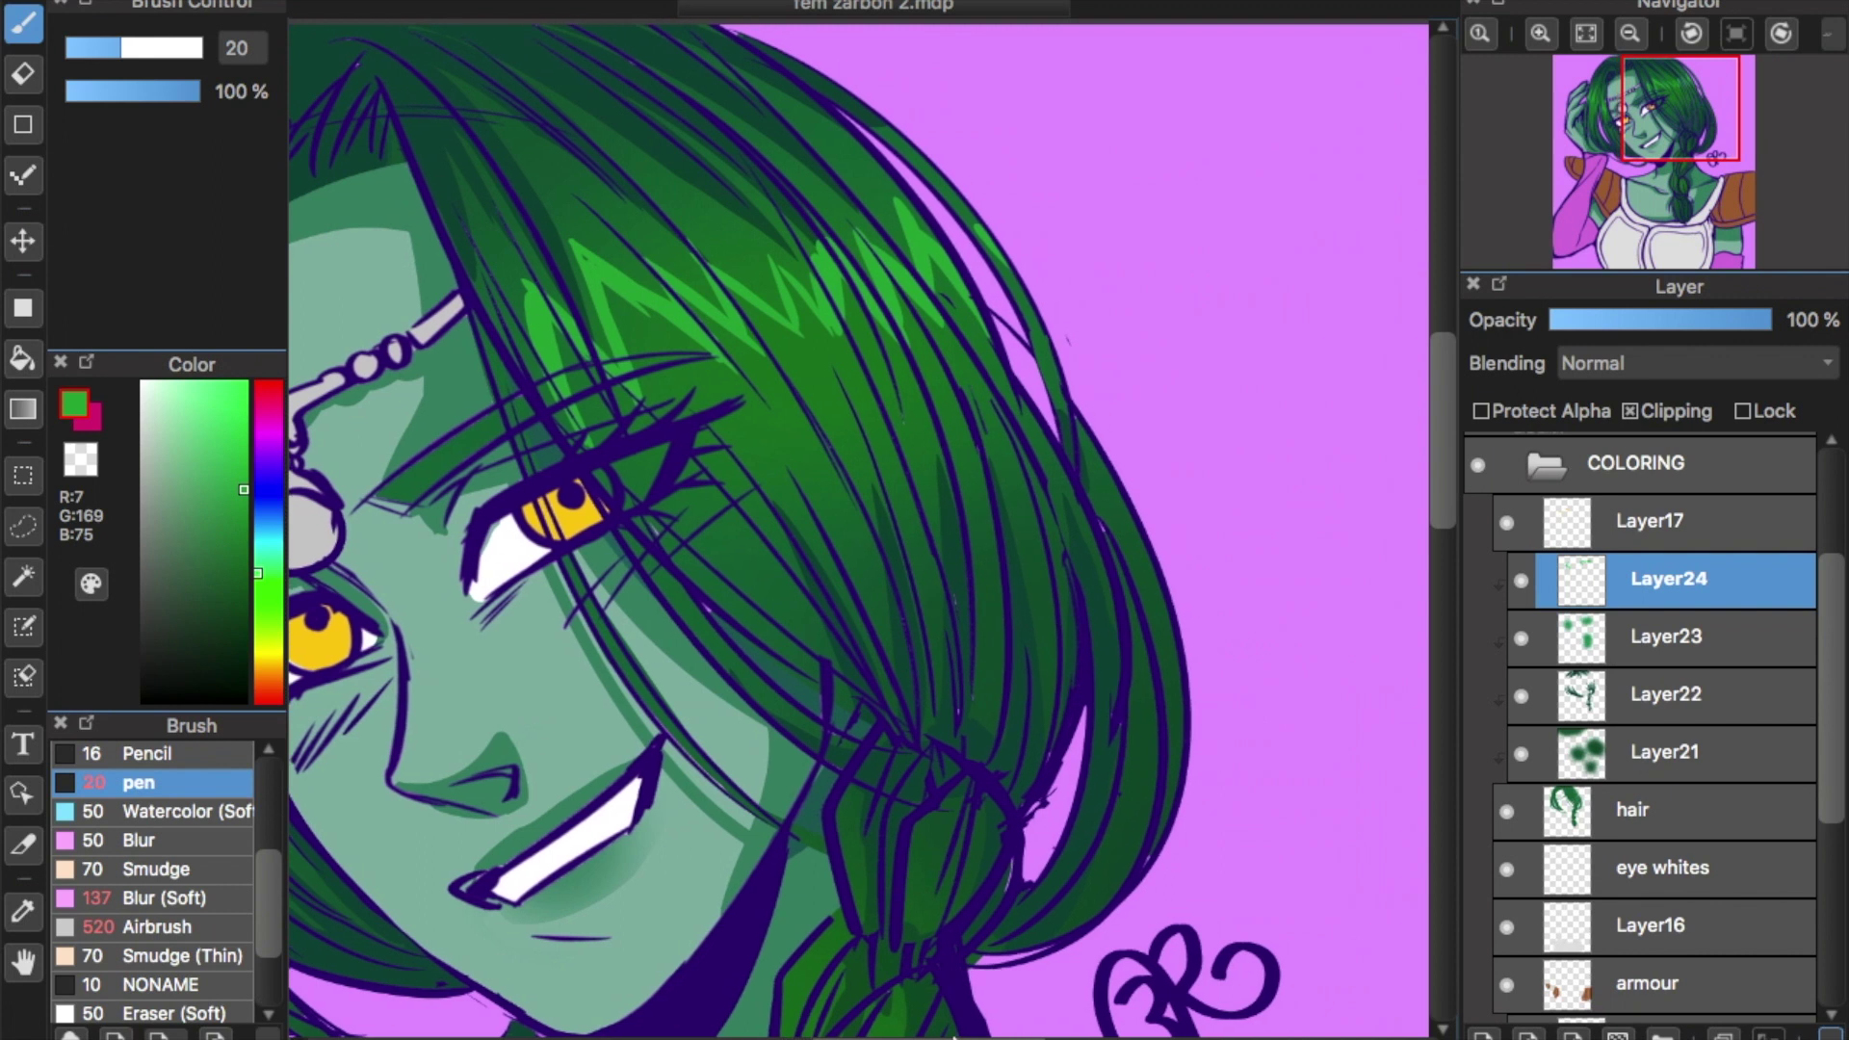
pyautogui.hscroll(-1, 953, 1036)
pyautogui.click(228, 961)
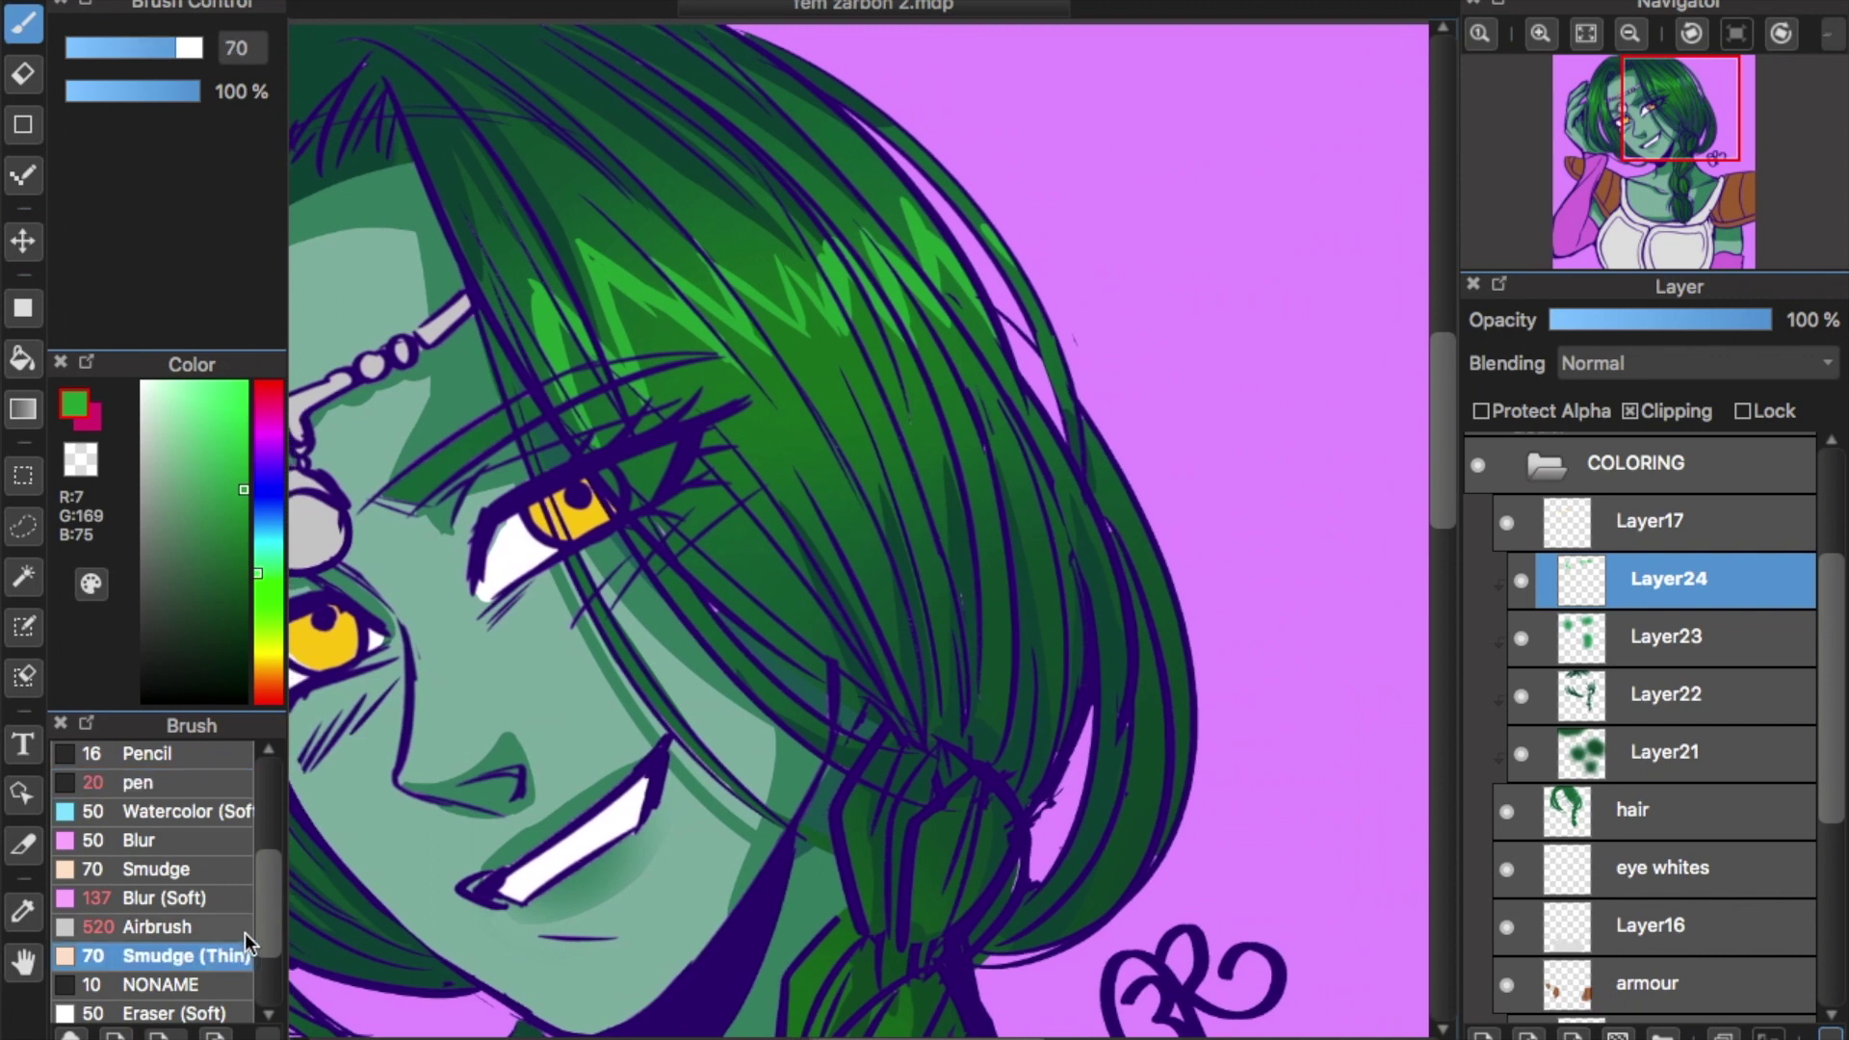
pyautogui.click(236, 868)
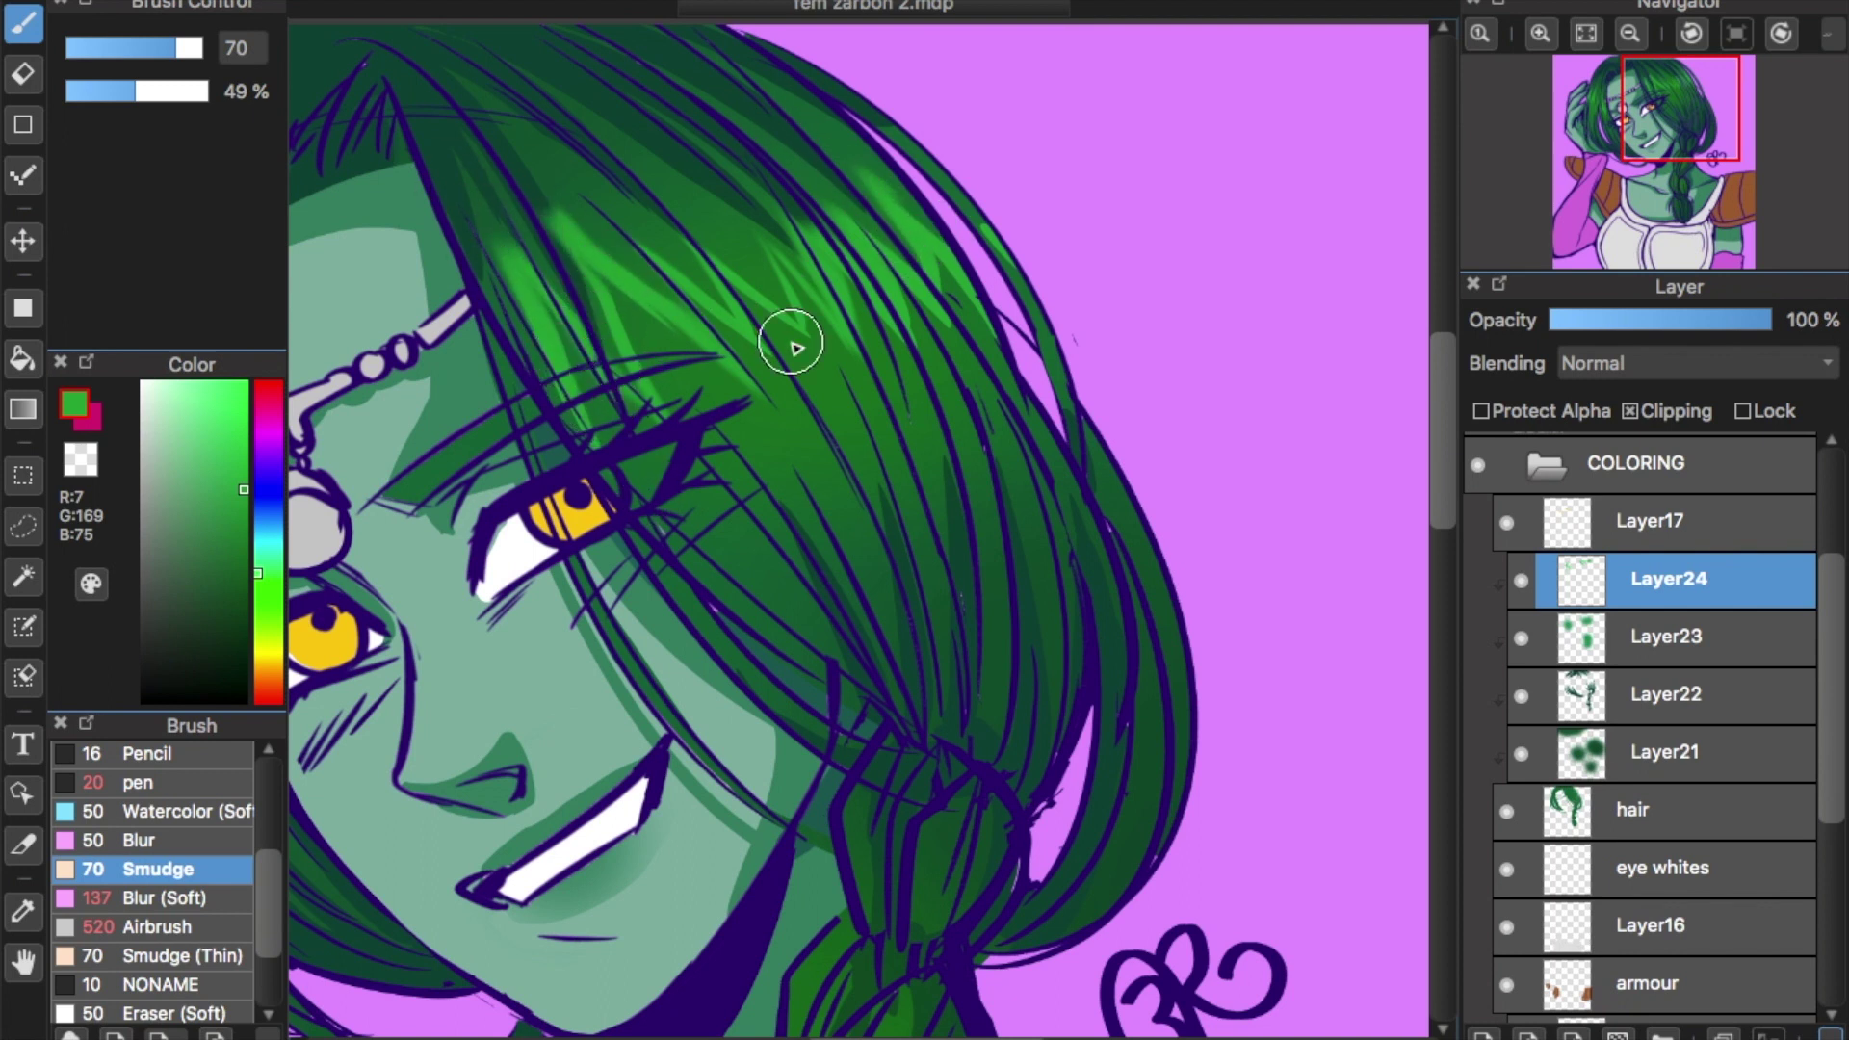
pyautogui.press('e')
pyautogui.press('b')
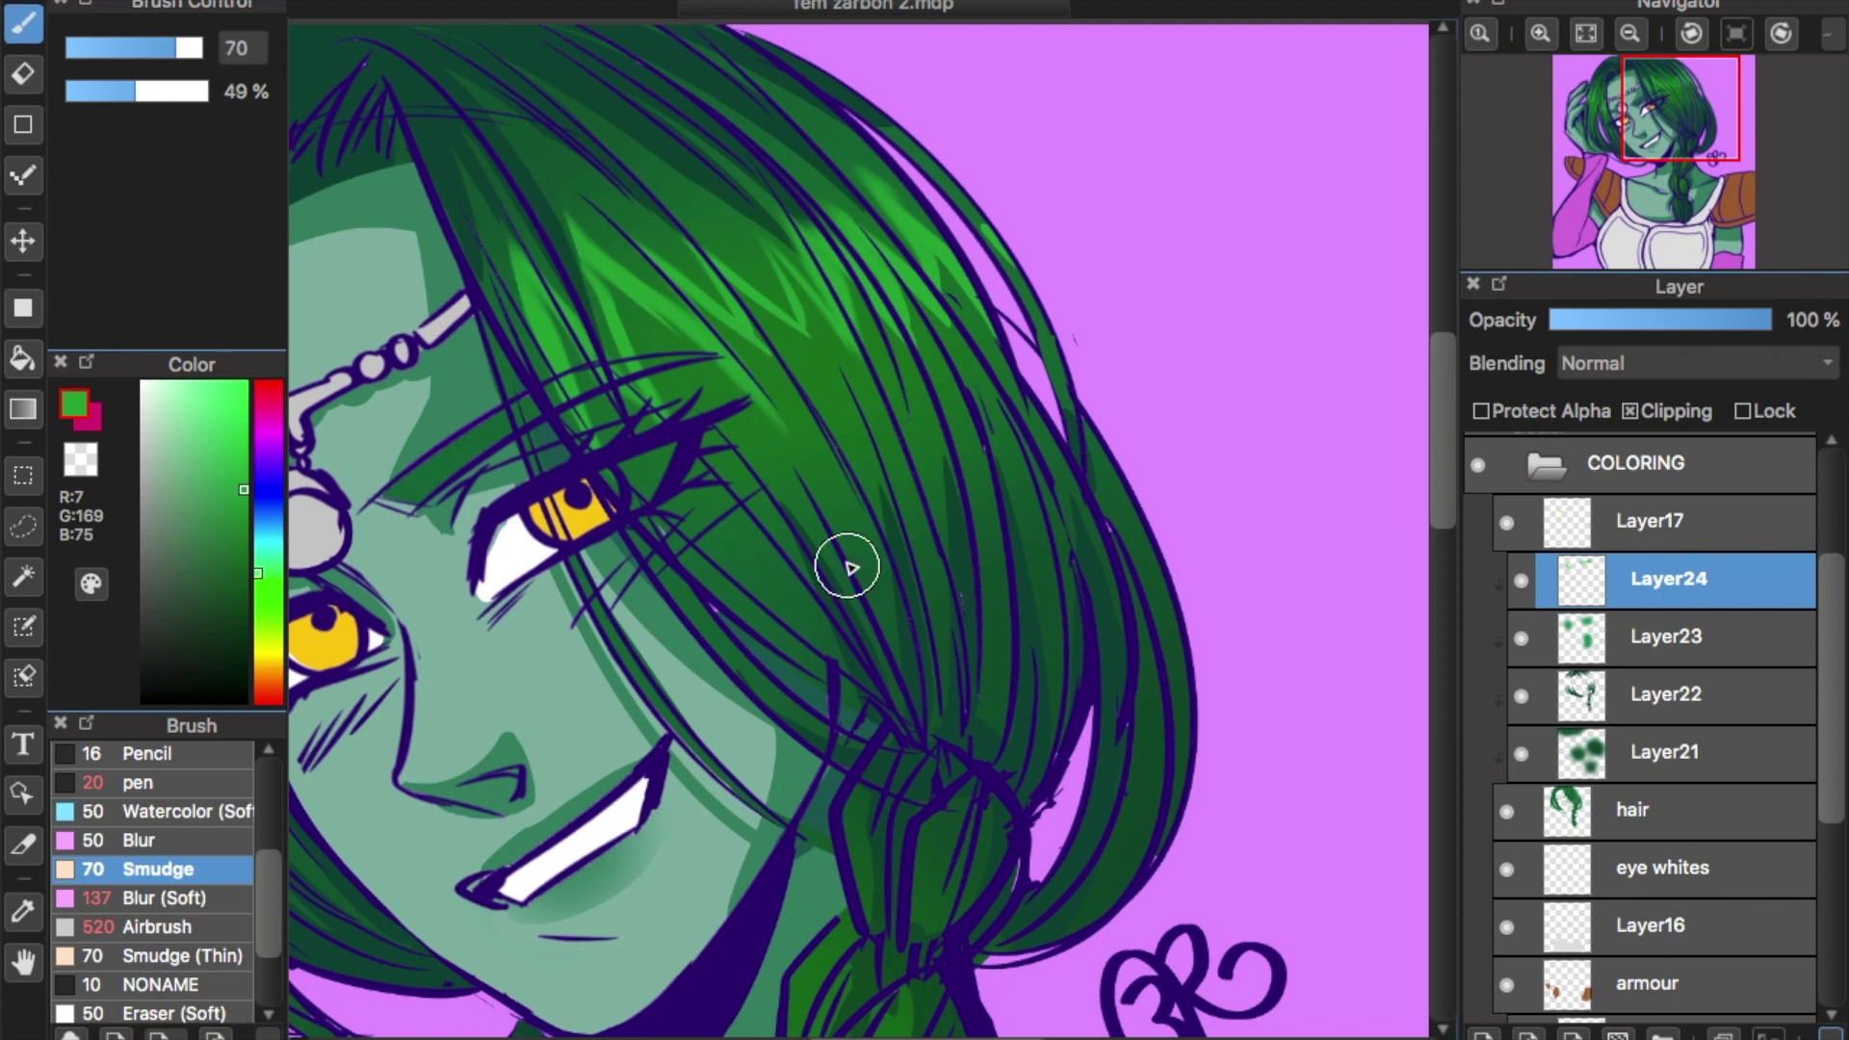
# Pull the highlights above the eye into fine hair strands with the Smudge (Thin) brush at size 70.
pyautogui.click(183, 955)
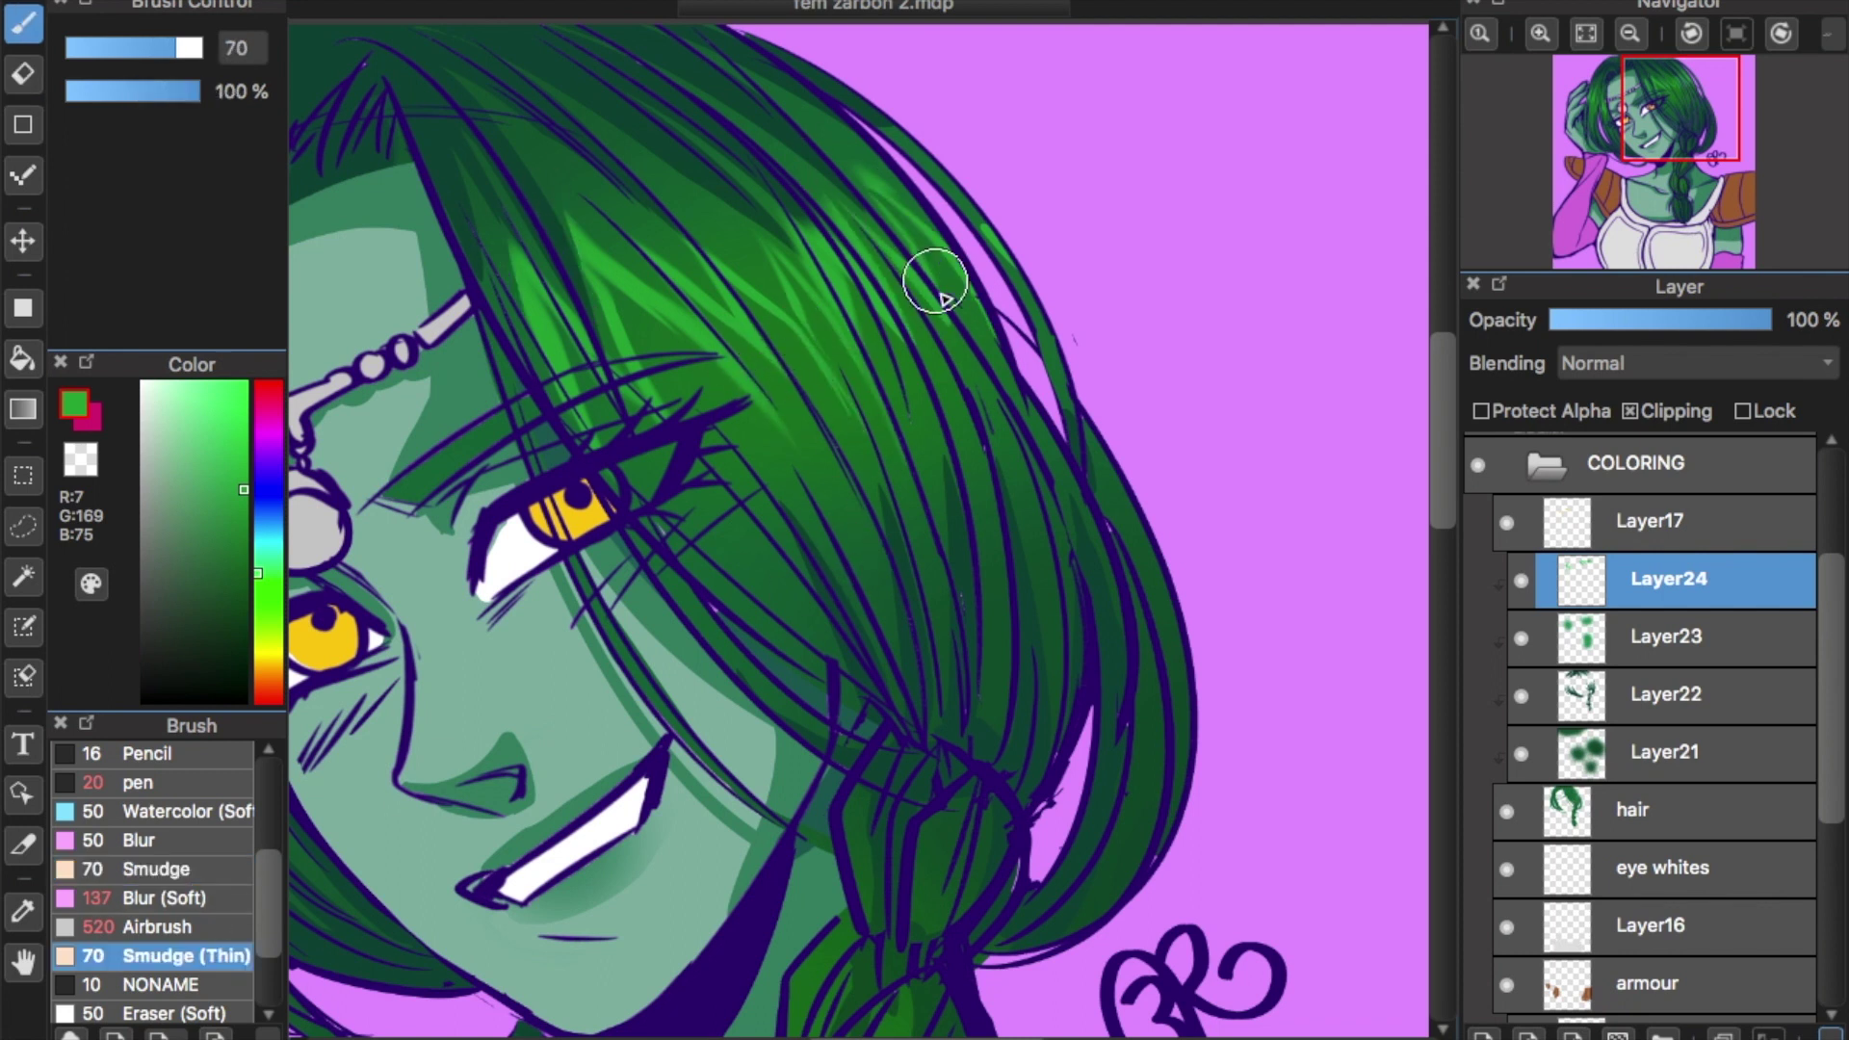
pyautogui.moveTo(632, 293)
pyautogui.mouseDown()
pyautogui.moveTo(689, 433)
pyautogui.moveTo(658, 331)
pyautogui.mouseUp()
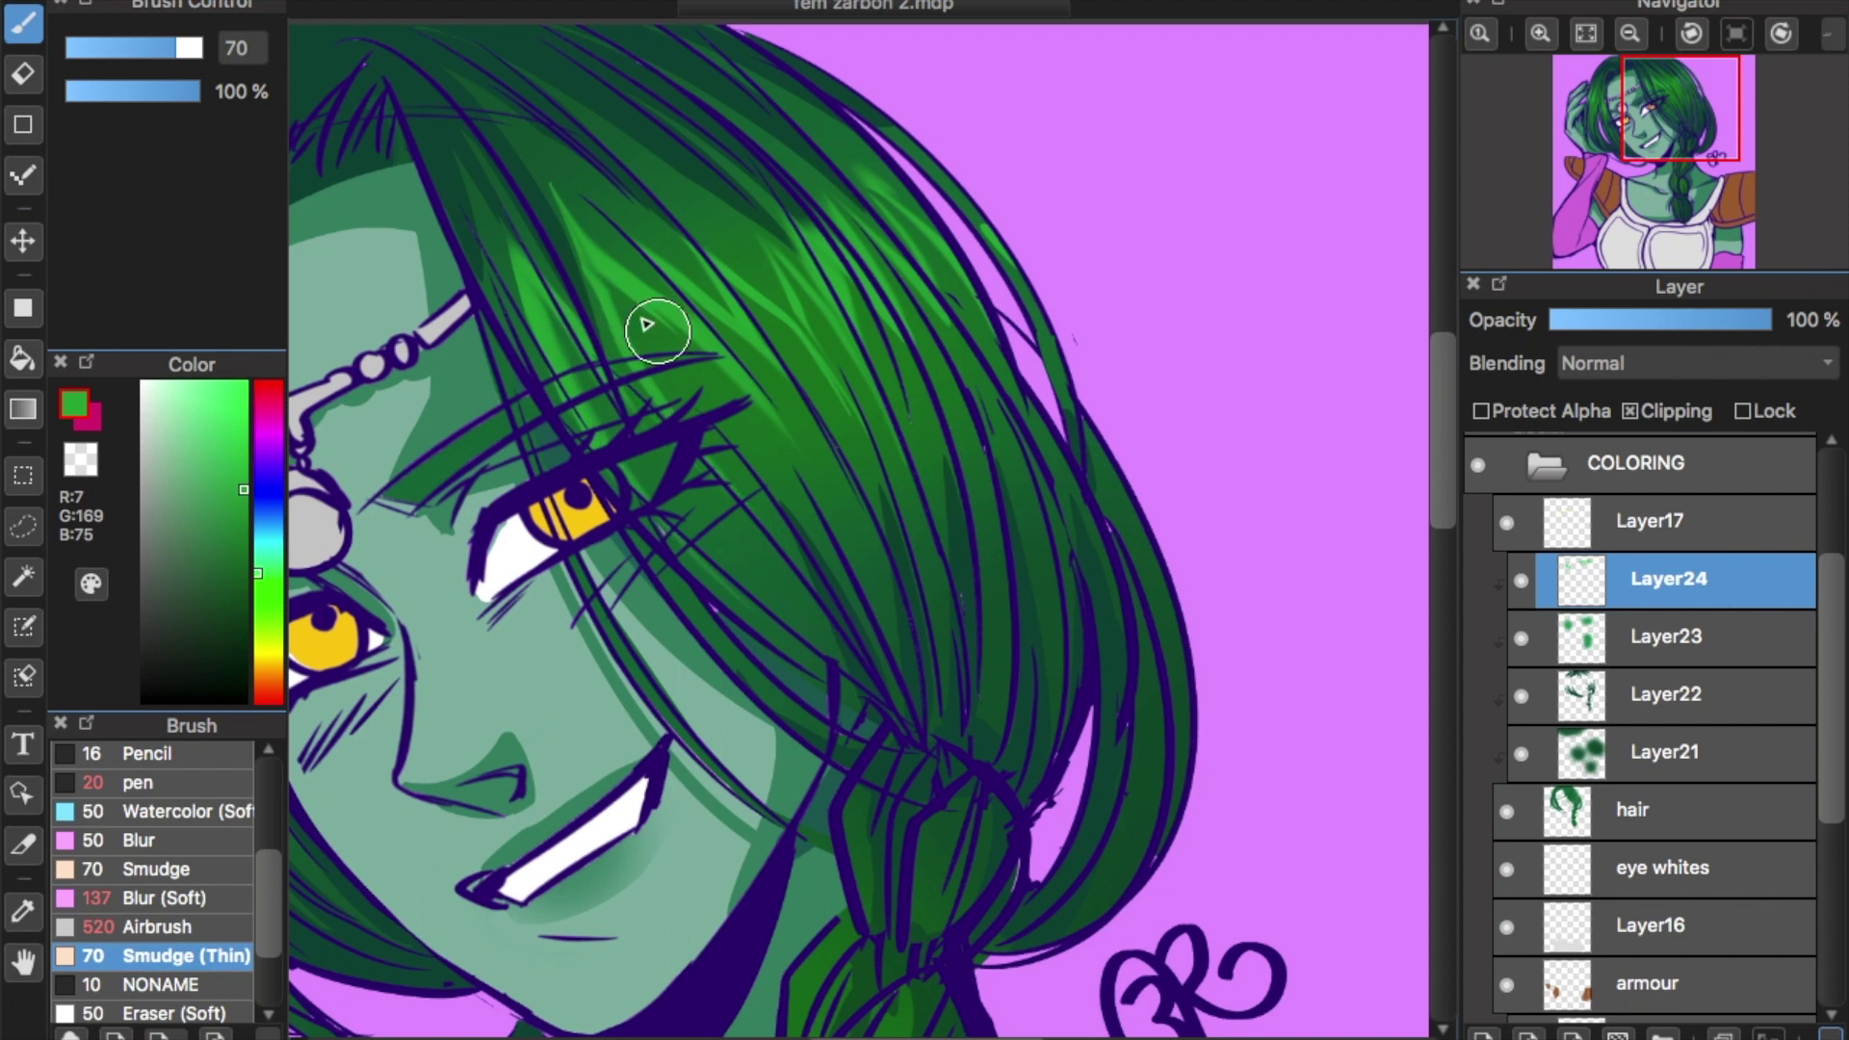
pyautogui.moveTo(497, 234); pyautogui.dragTo(563, 343)
pyautogui.press('super+minus')
pyautogui.moveTo(707, 417); pyautogui.dragTo(921, 420)
pyautogui.moveTo(864, 295)
pyautogui.mouseDown()
pyautogui.moveTo(901, 358)
pyautogui.moveTo(875, 315)
pyautogui.moveTo(882, 330)
pyautogui.mouseUp()
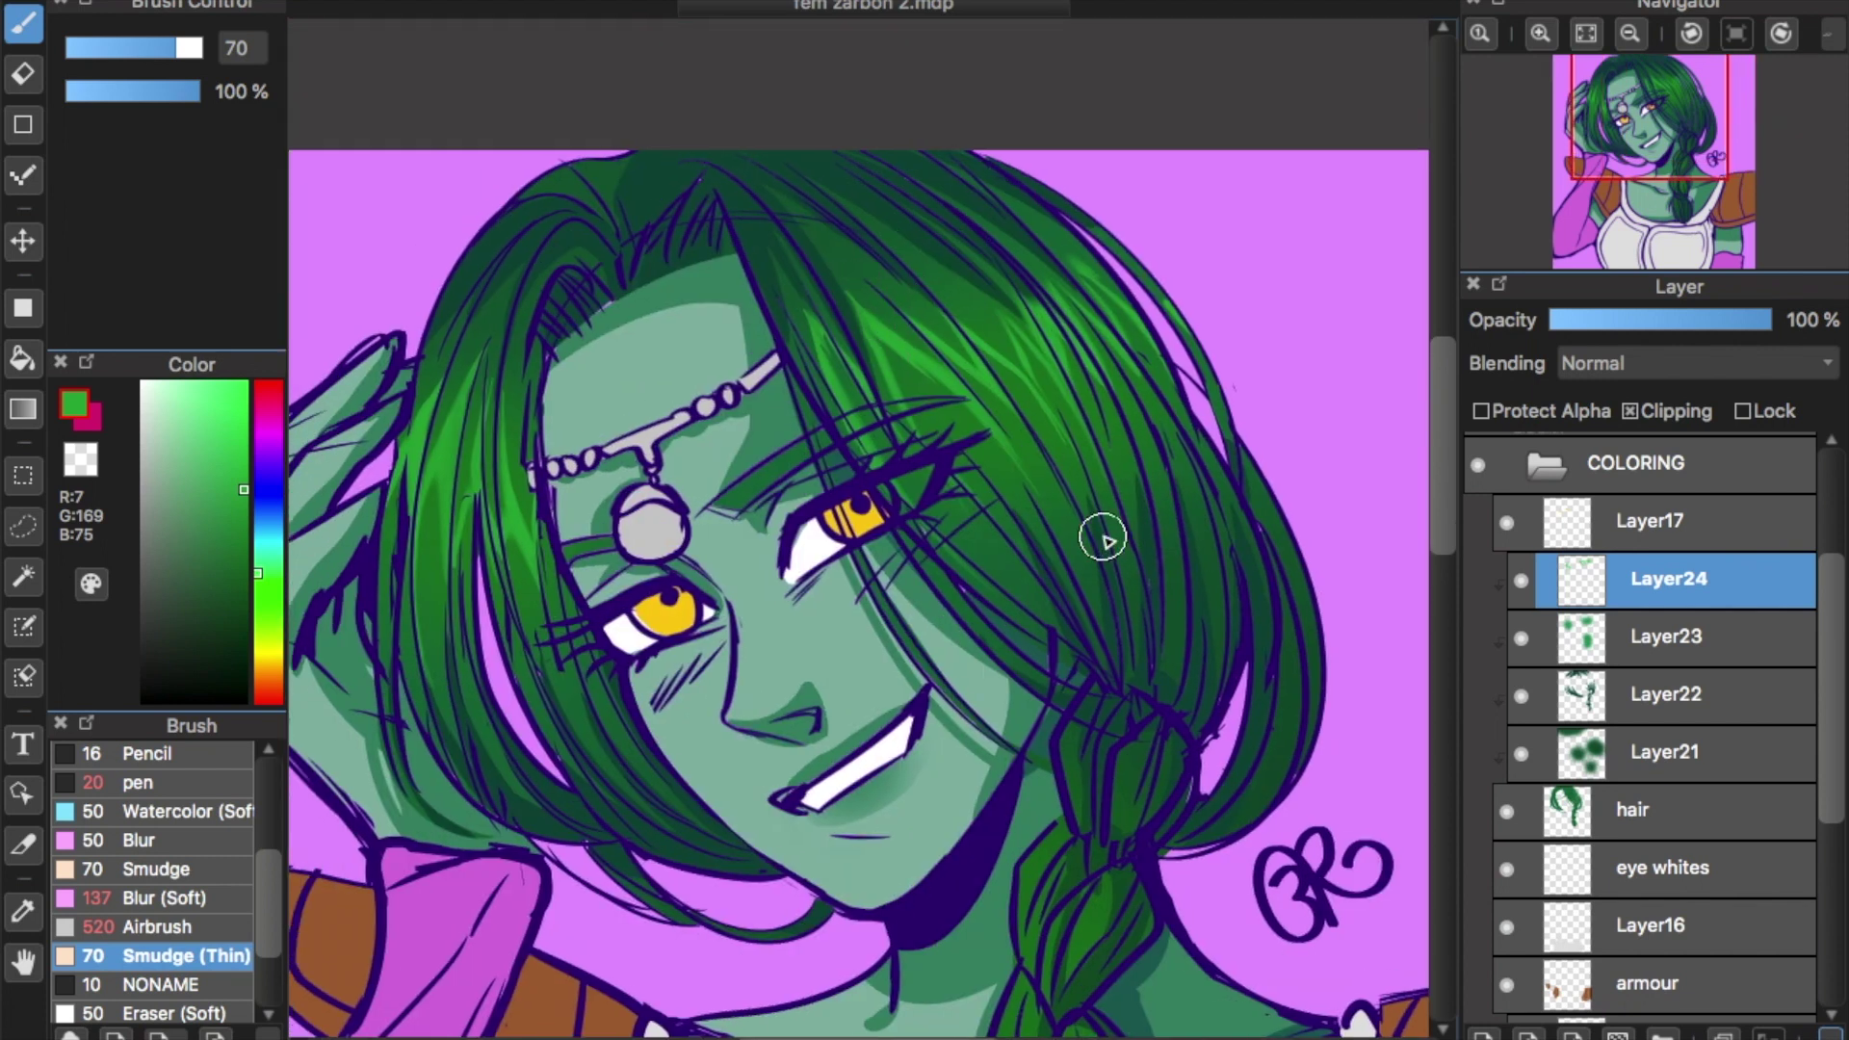
pyautogui.moveTo(1102, 539); pyautogui.dragTo(1157, 542)
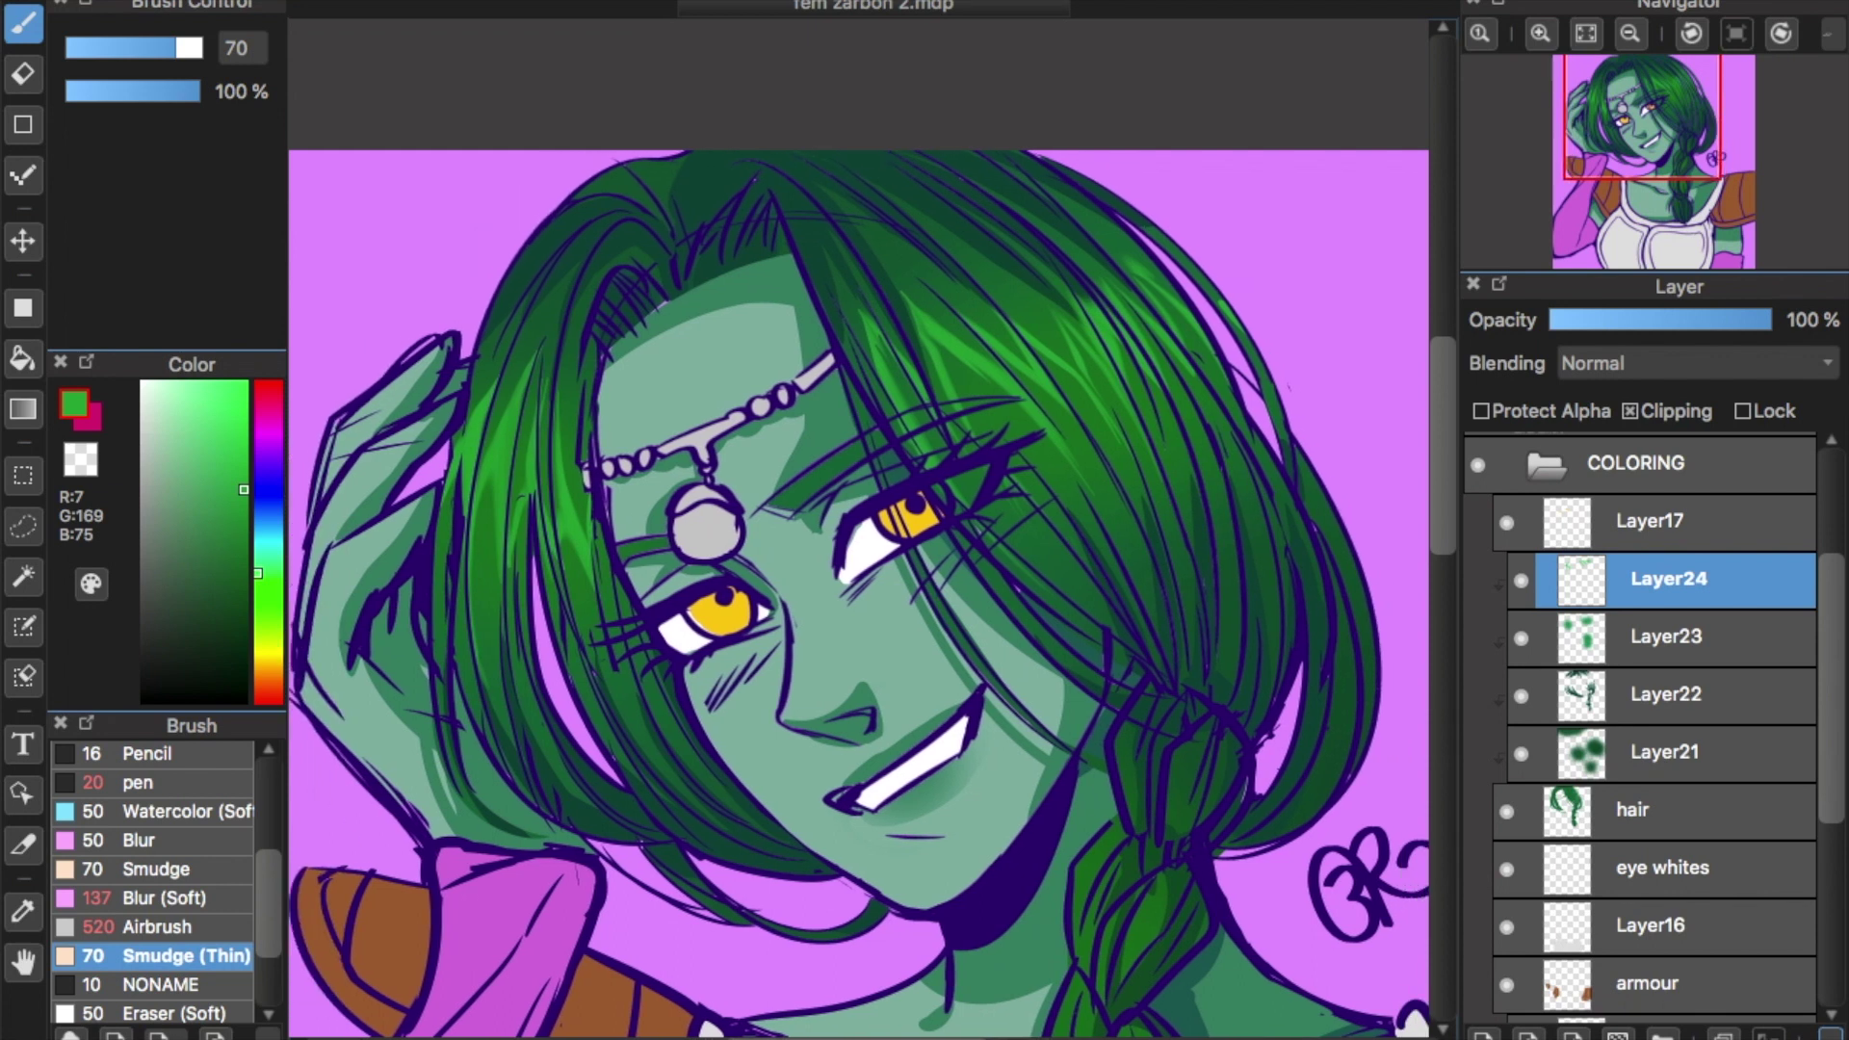
pyautogui.moveTo(947, 1039); pyautogui.dragTo(955, 1039)
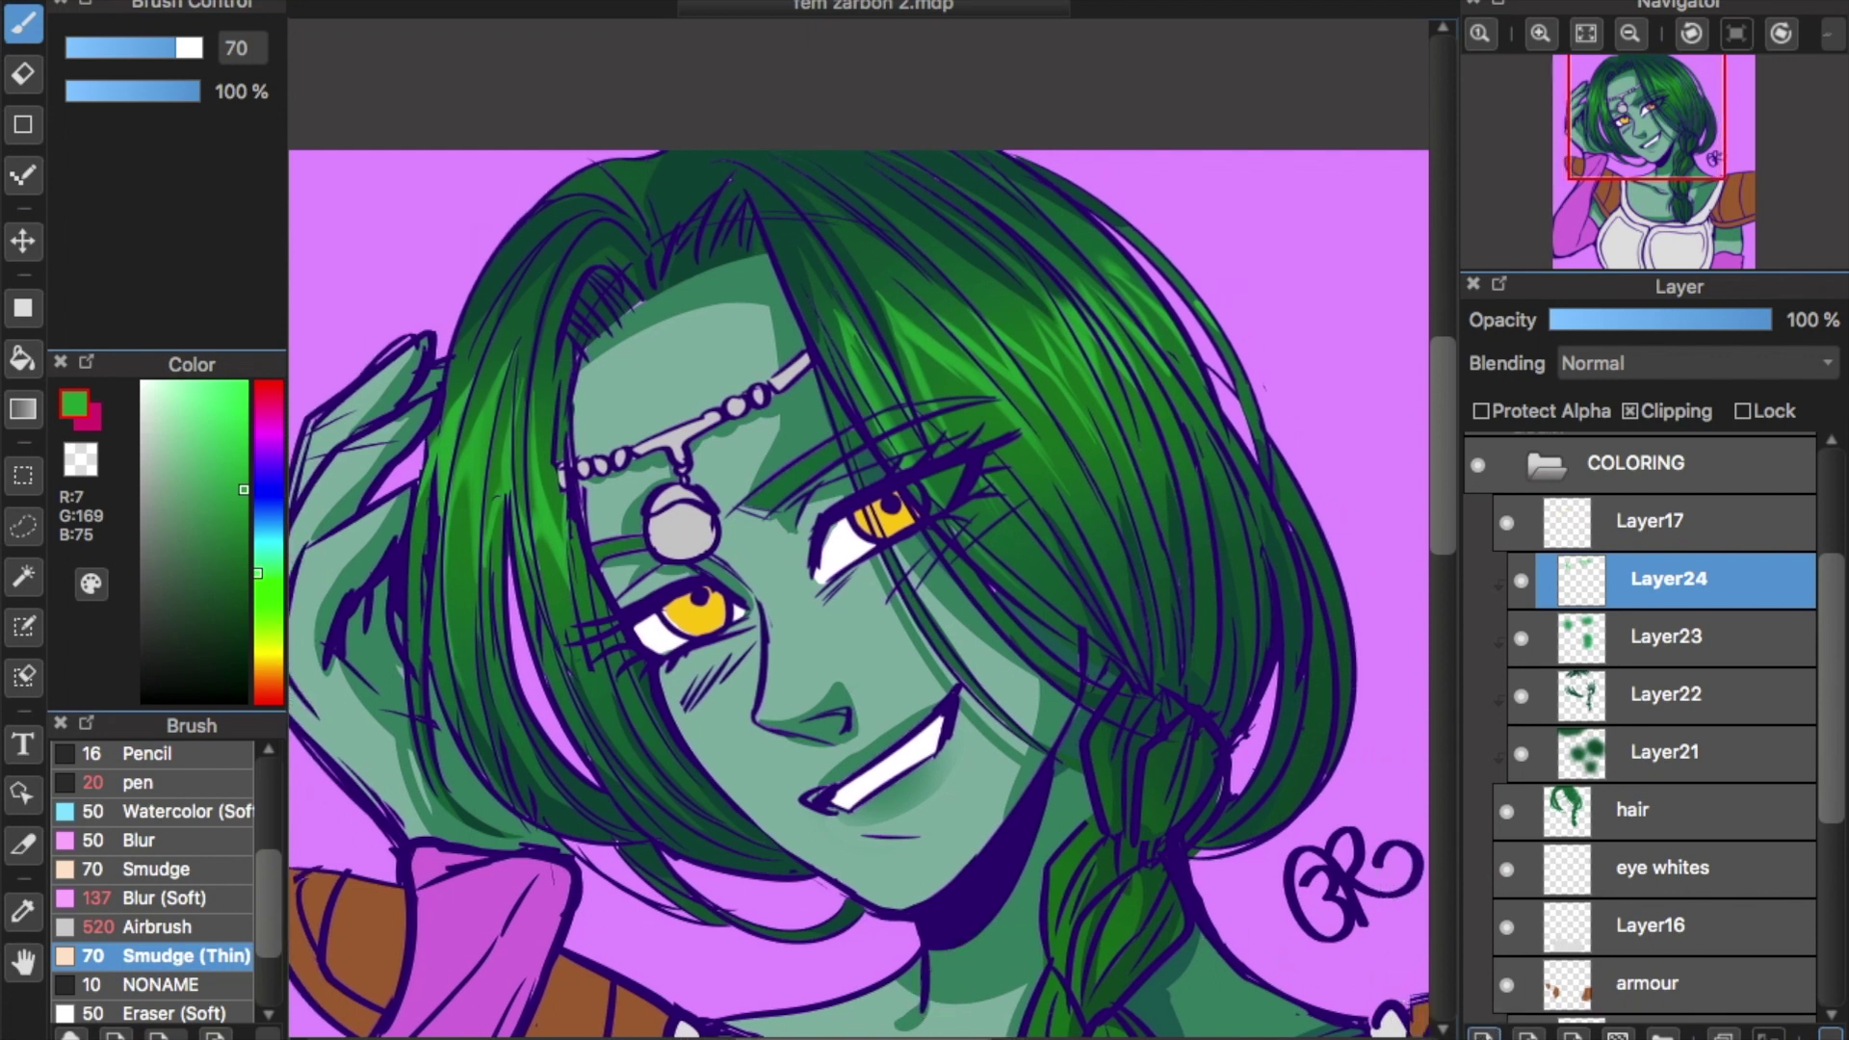
# Add a new clipped layer above the hair highlights and set its blending to Add.
pyautogui.click(1483, 1034)
pyautogui.click(1633, 415)
pyautogui.click(1628, 364)
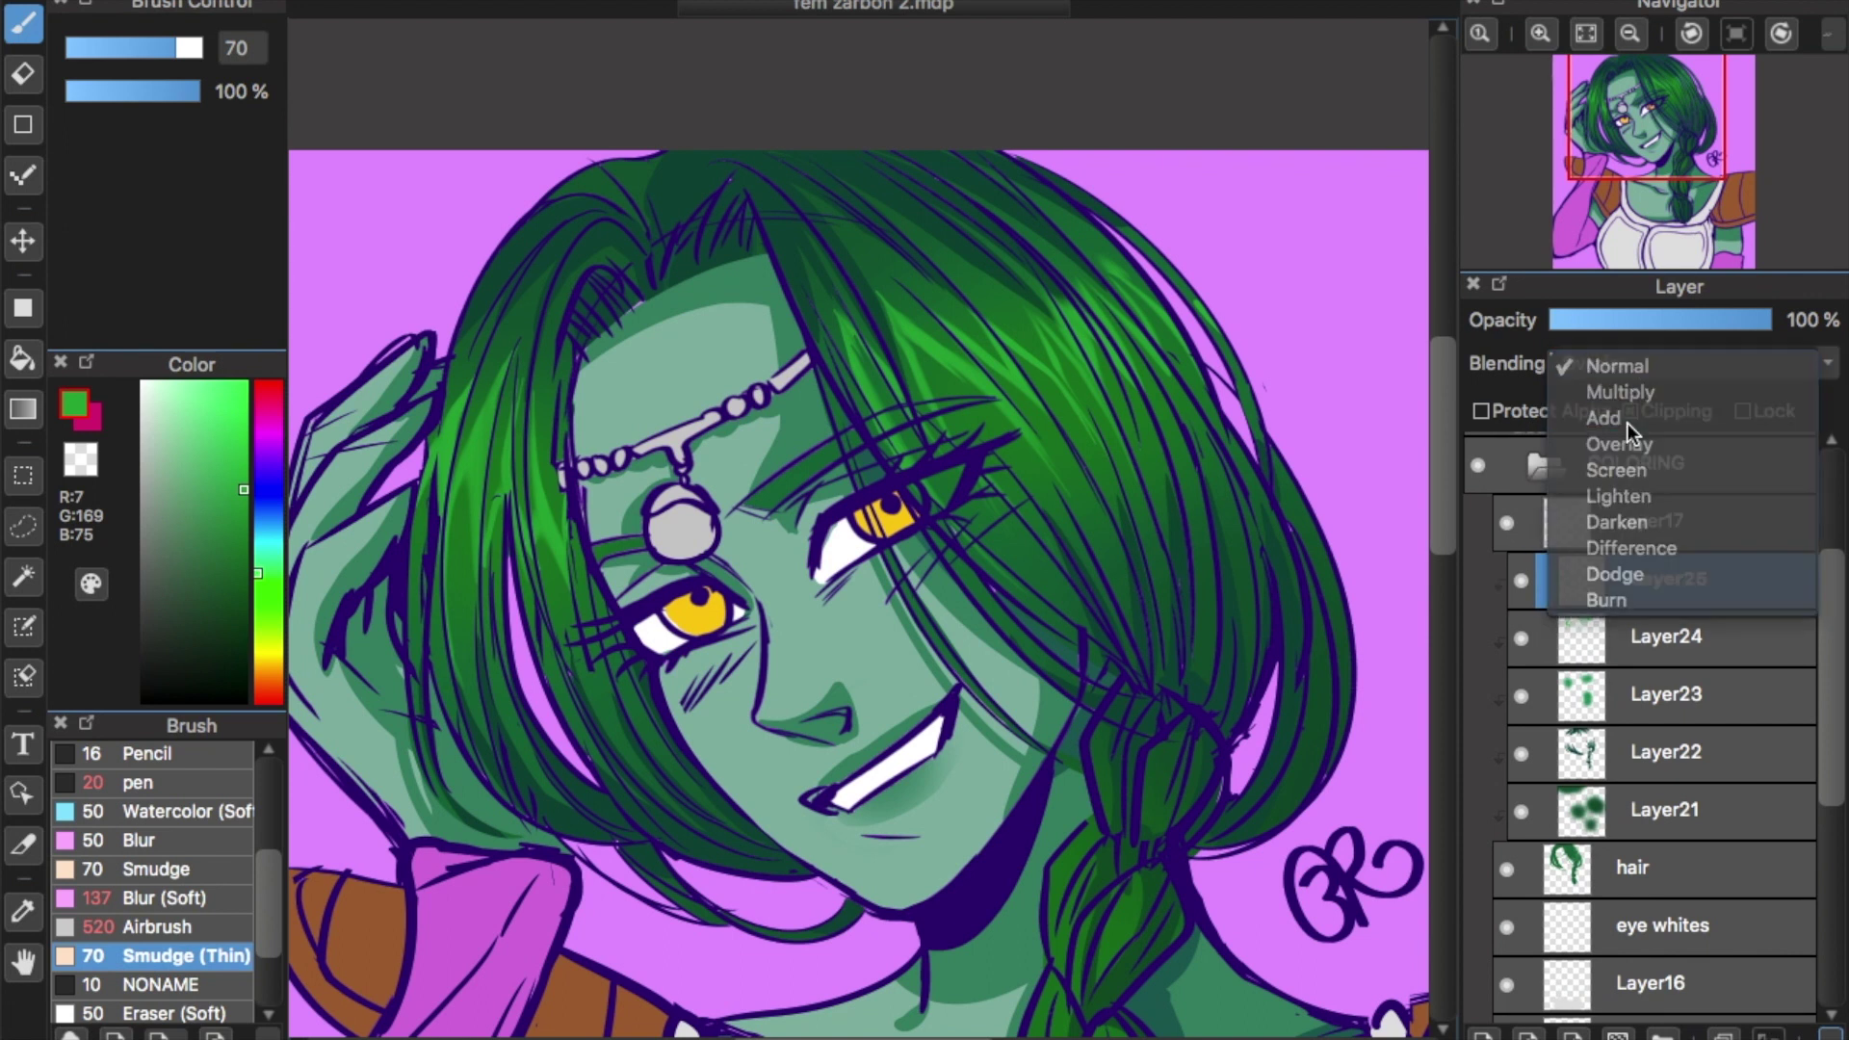
pyautogui.click(1627, 435)
pyautogui.click(1606, 362)
pyautogui.click(1623, 342)
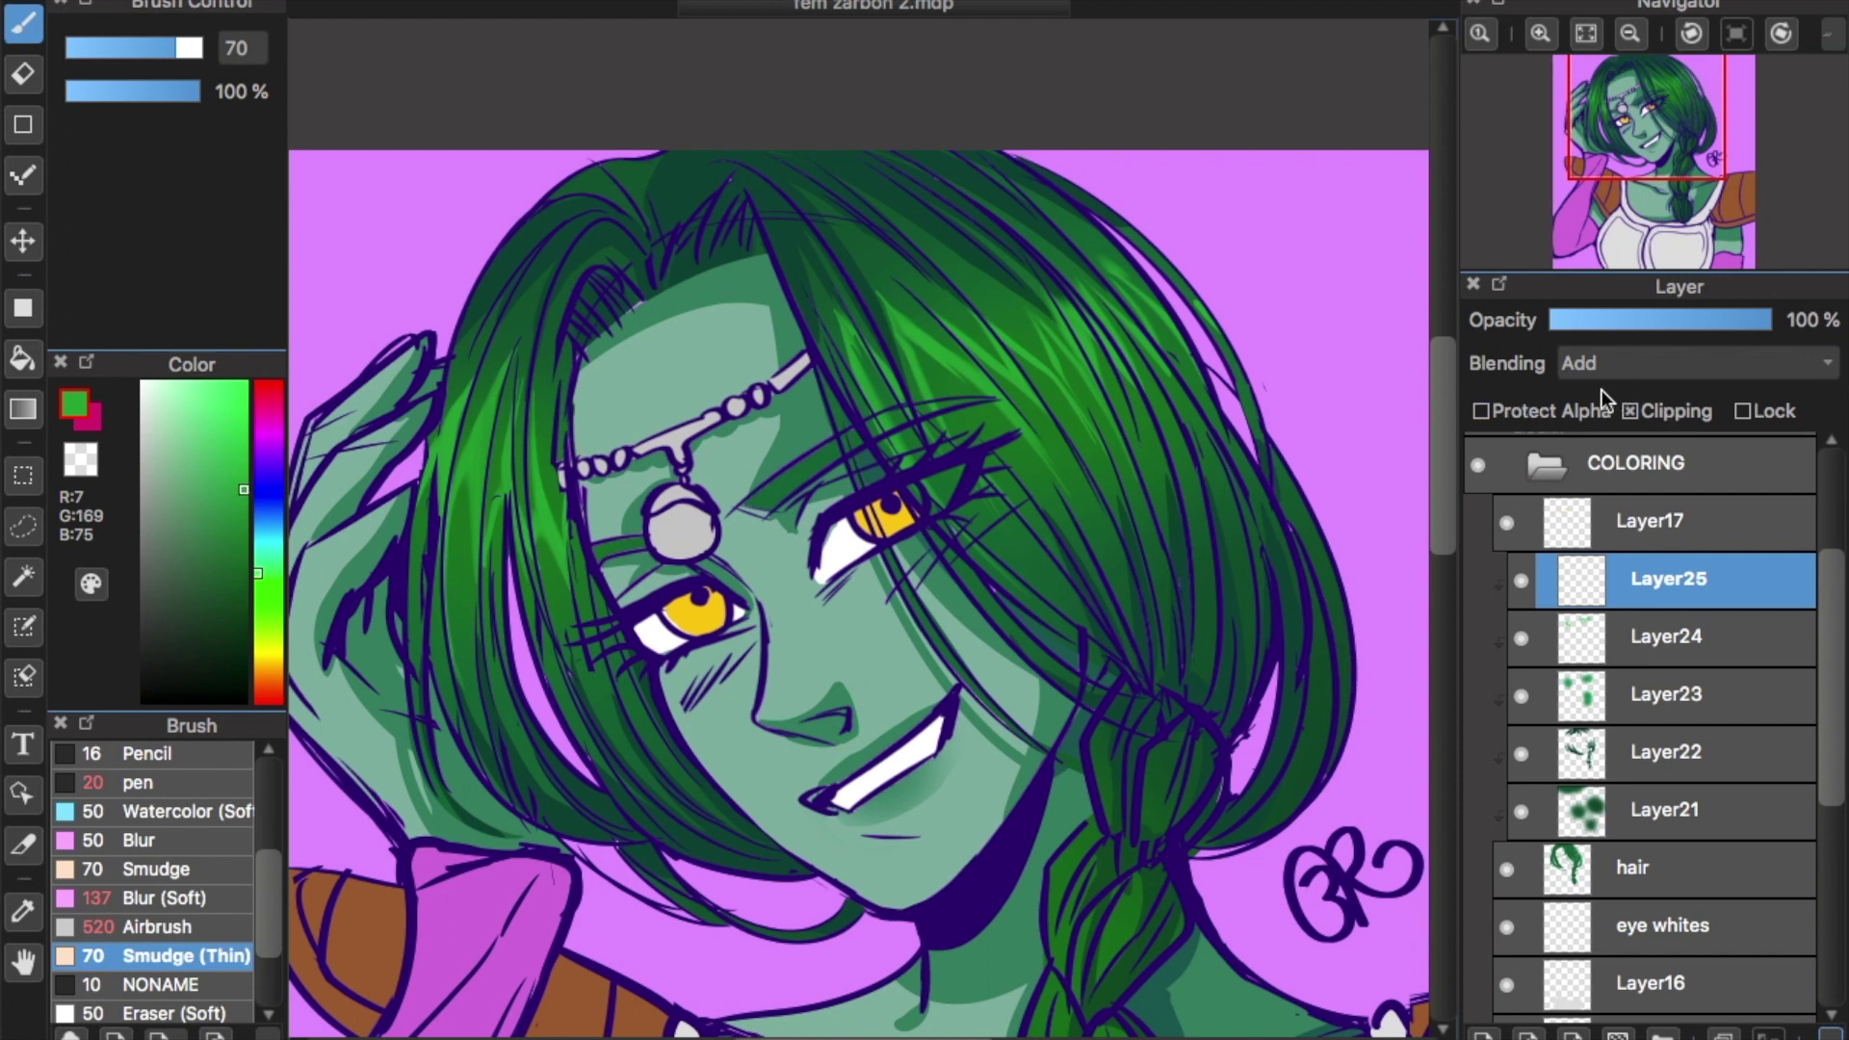
# Airbrush a glow in green R:5 G:108 B:48 over the hair and braid, enlarging the brush to size 583, and adjust the layer's opacity.
pyautogui.click(243, 566)
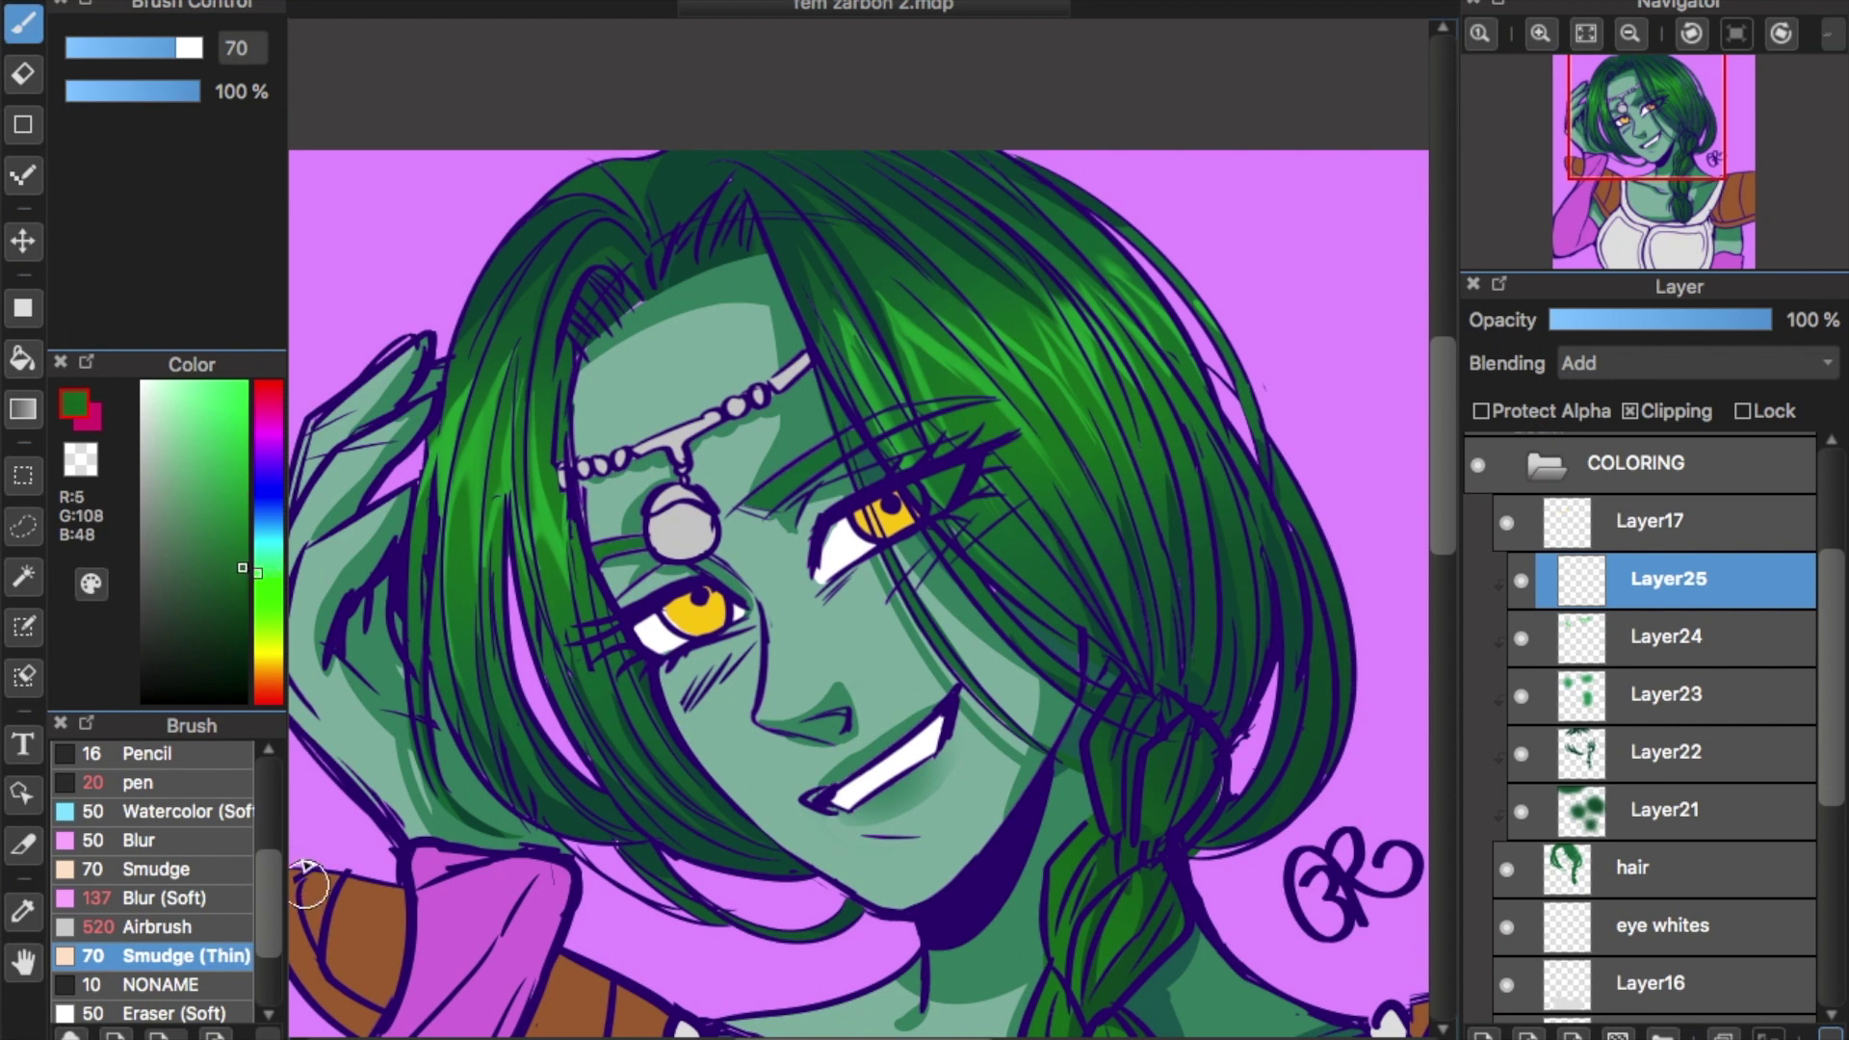
pyautogui.click(214, 922)
pyautogui.scroll(3, 146, 58)
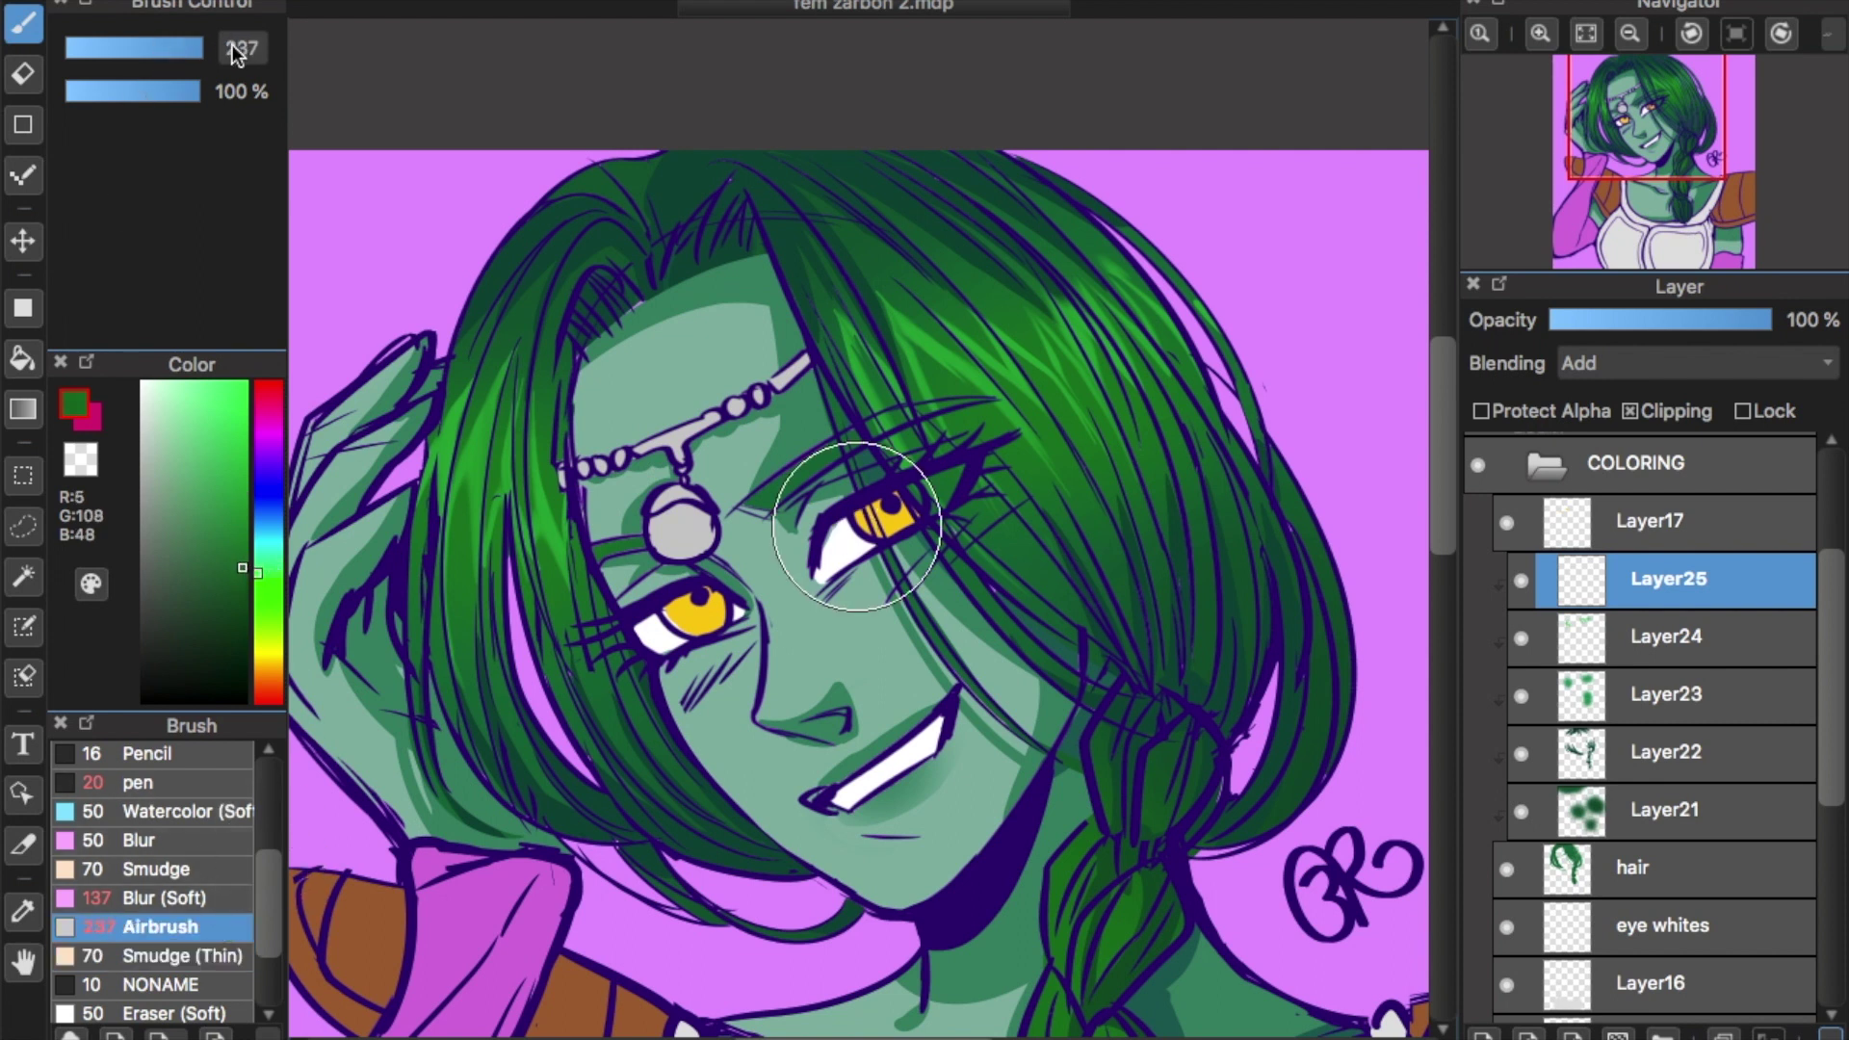
pyautogui.moveTo(991, 309)
pyautogui.mouseDown()
pyautogui.moveTo(1106, 330)
pyautogui.moveTo(1221, 382)
pyautogui.moveTo(907, 309)
pyautogui.moveTo(1101, 482)
pyautogui.moveTo(536, 351)
pyautogui.moveTo(671, 494)
pyautogui.mouseUp()
pyautogui.scroll(-2, 671, 494)
pyautogui.moveTo(1446, 481); pyautogui.dragTo(1320, 578)
pyautogui.moveTo(1003, 598); pyautogui.dragTo(992, 741)
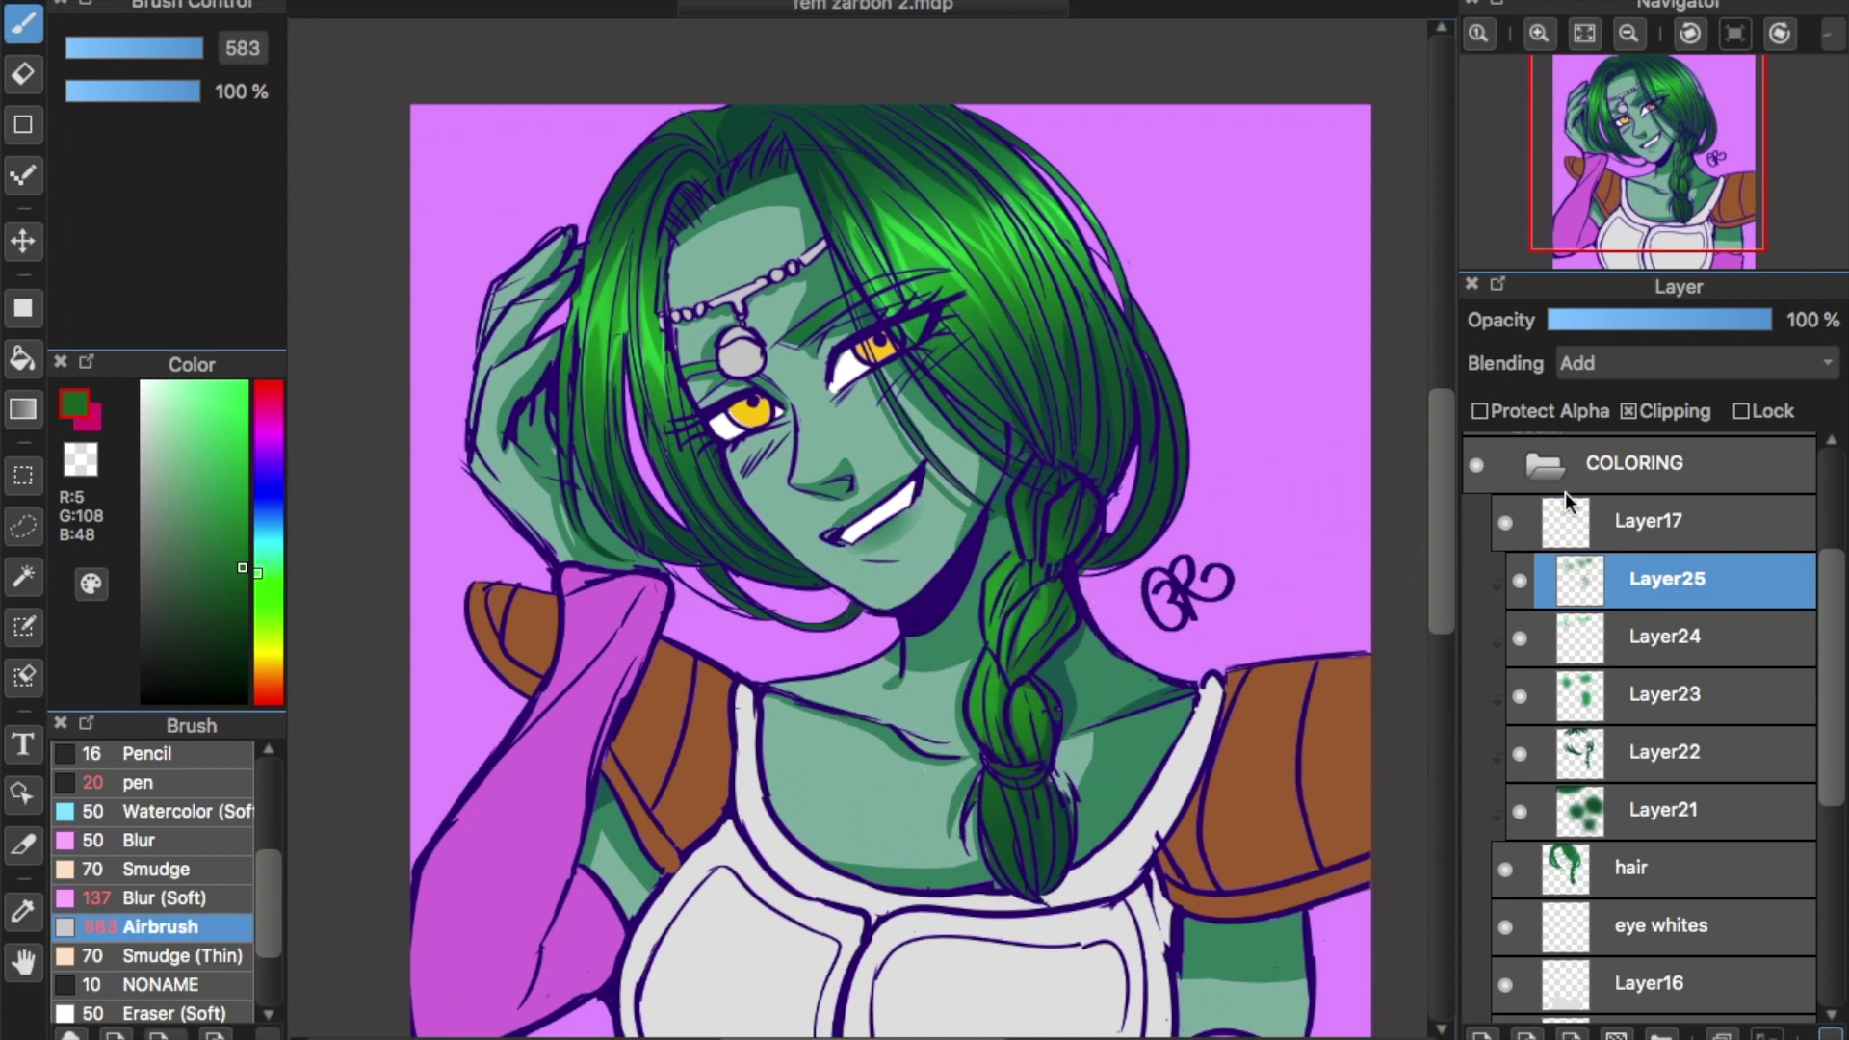
pyautogui.scroll(-2, 1442, 523)
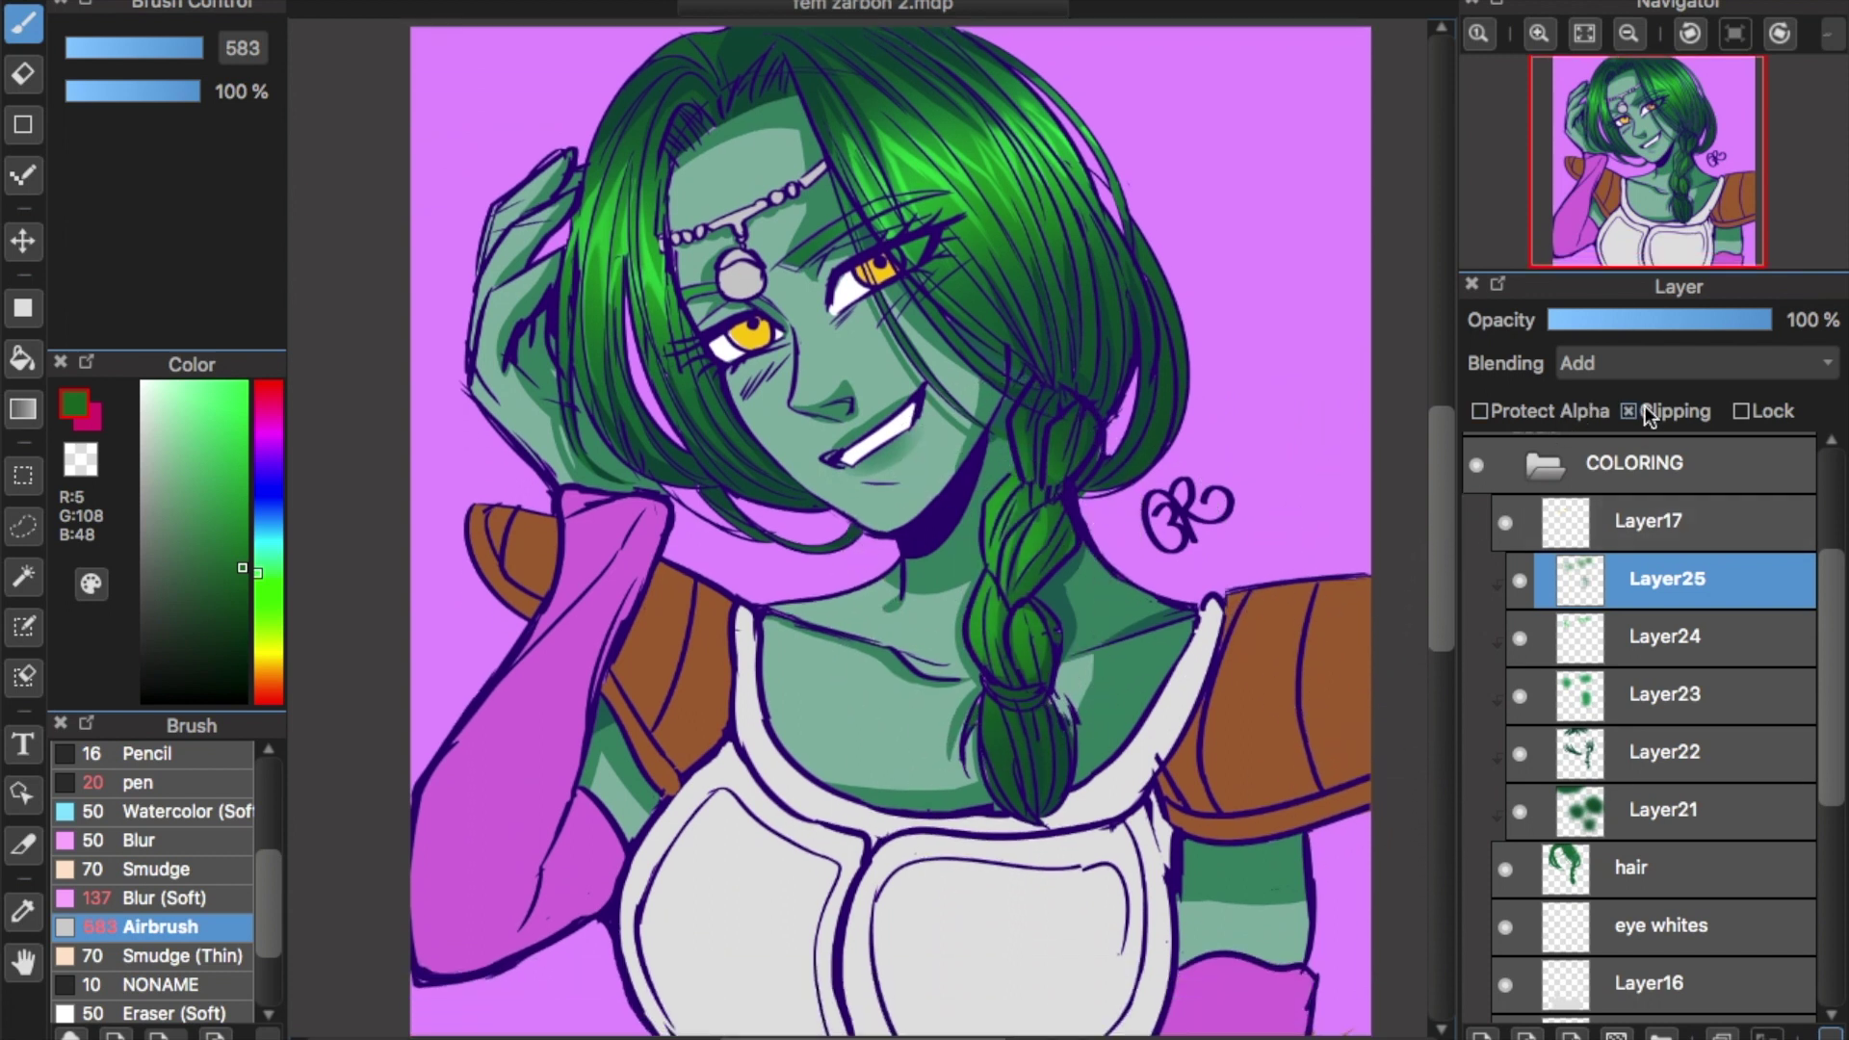
pyautogui.moveTo(1665, 313); pyautogui.dragTo(1717, 315)
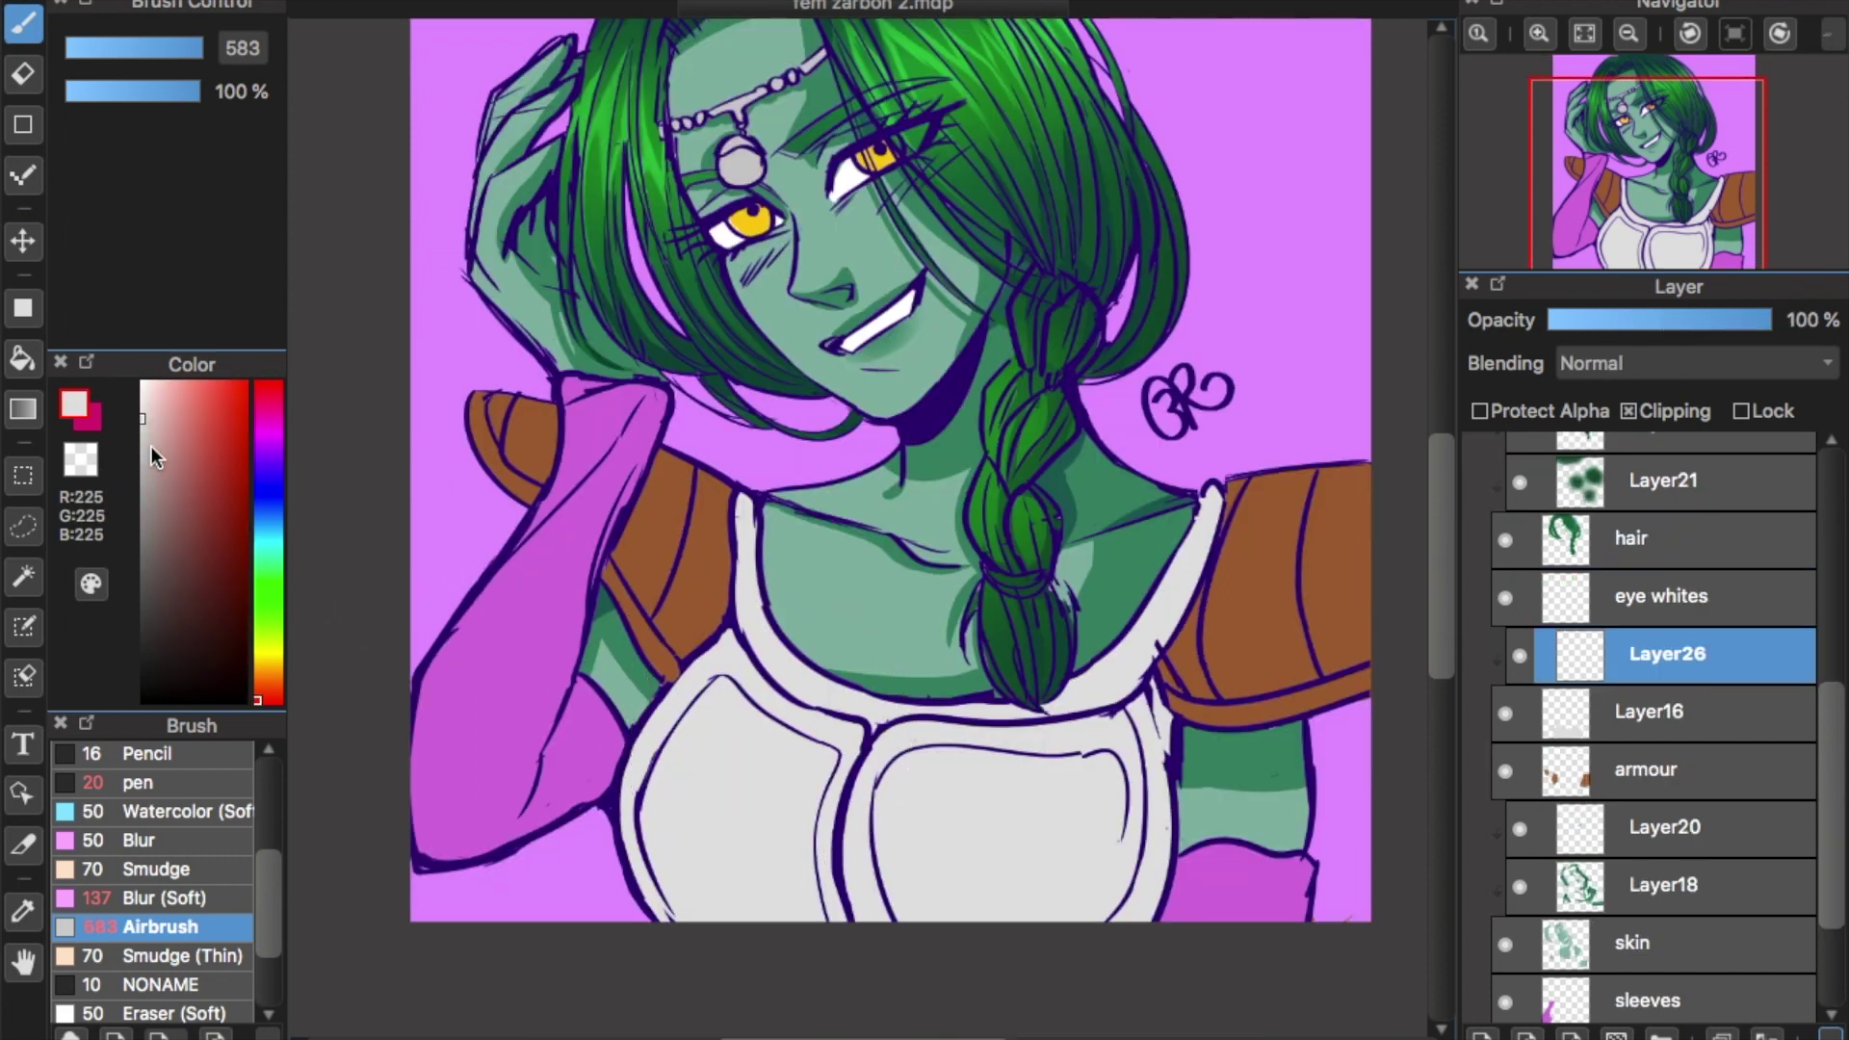
# Try size 16 pencil shading strokes on the white chest armour in R:173 G:165 B:182 and R:161 G:145 B:178.
pyautogui.moveTo(148, 462); pyautogui.dragTo(146, 472)
pyautogui.click(273, 460)
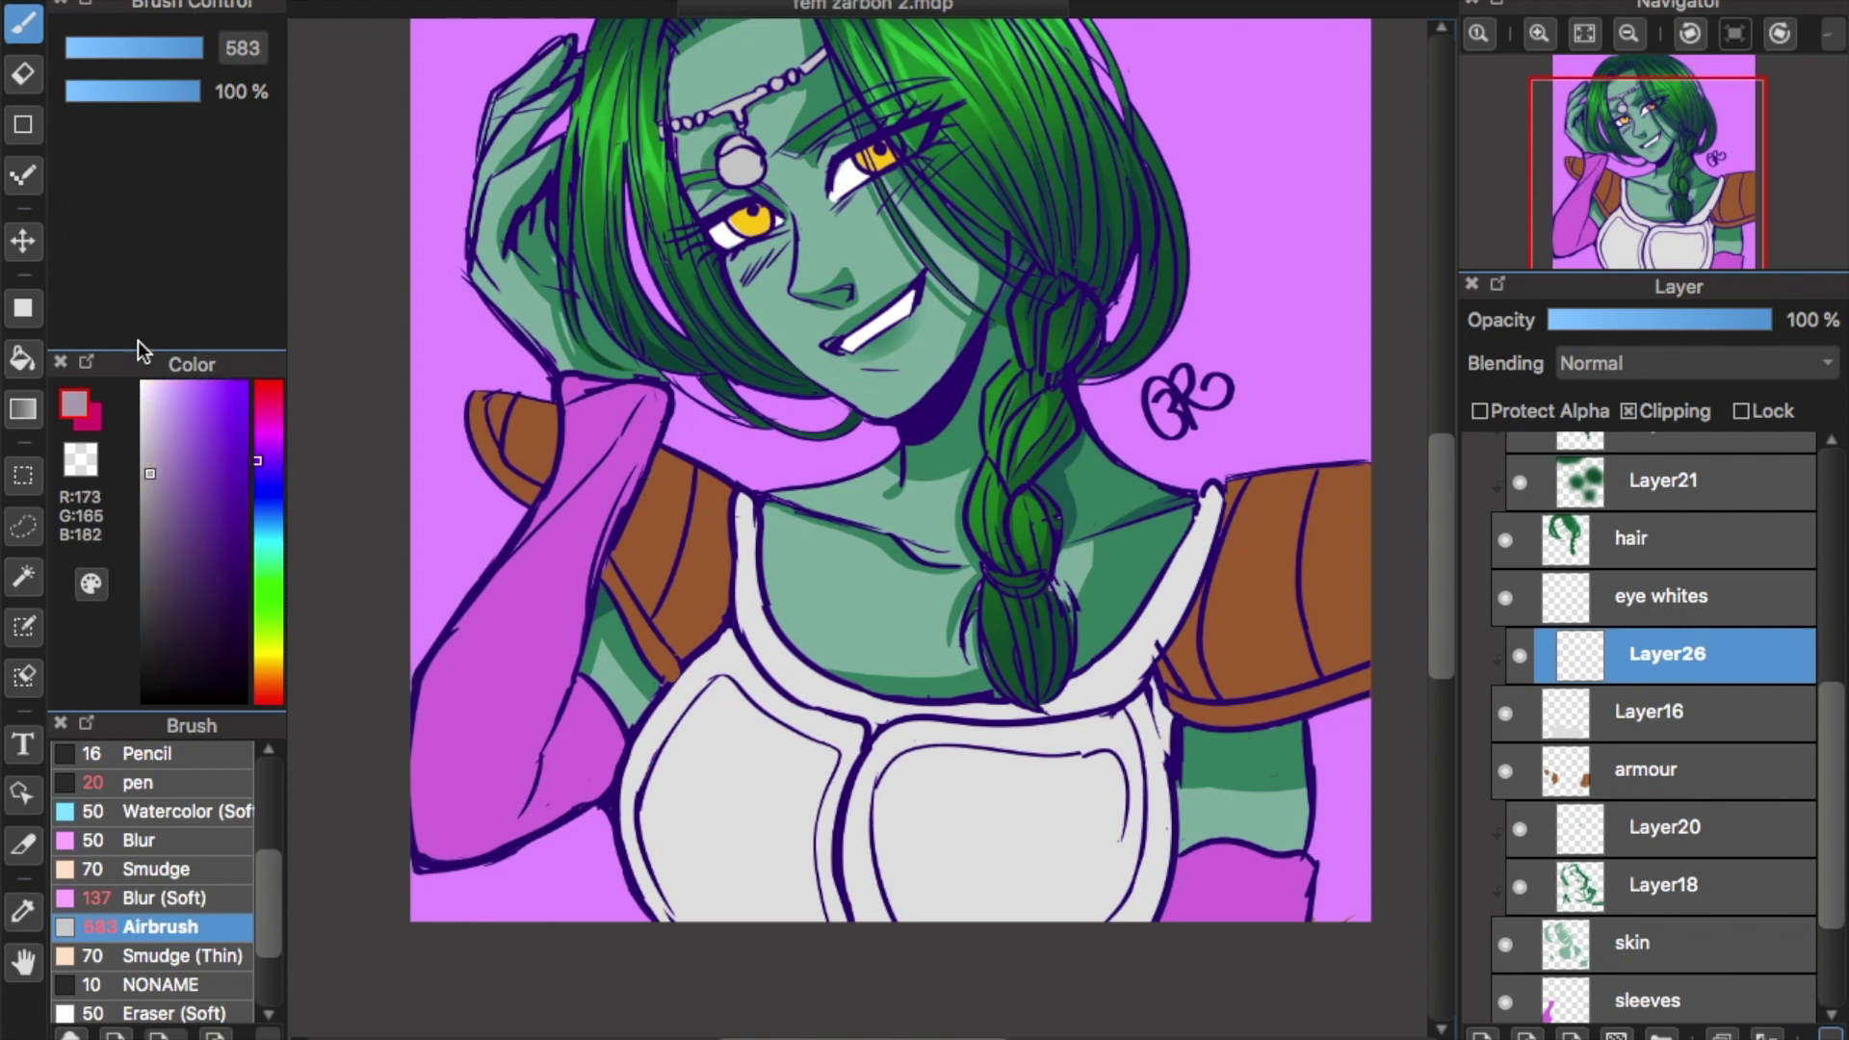
pyautogui.click(238, 827)
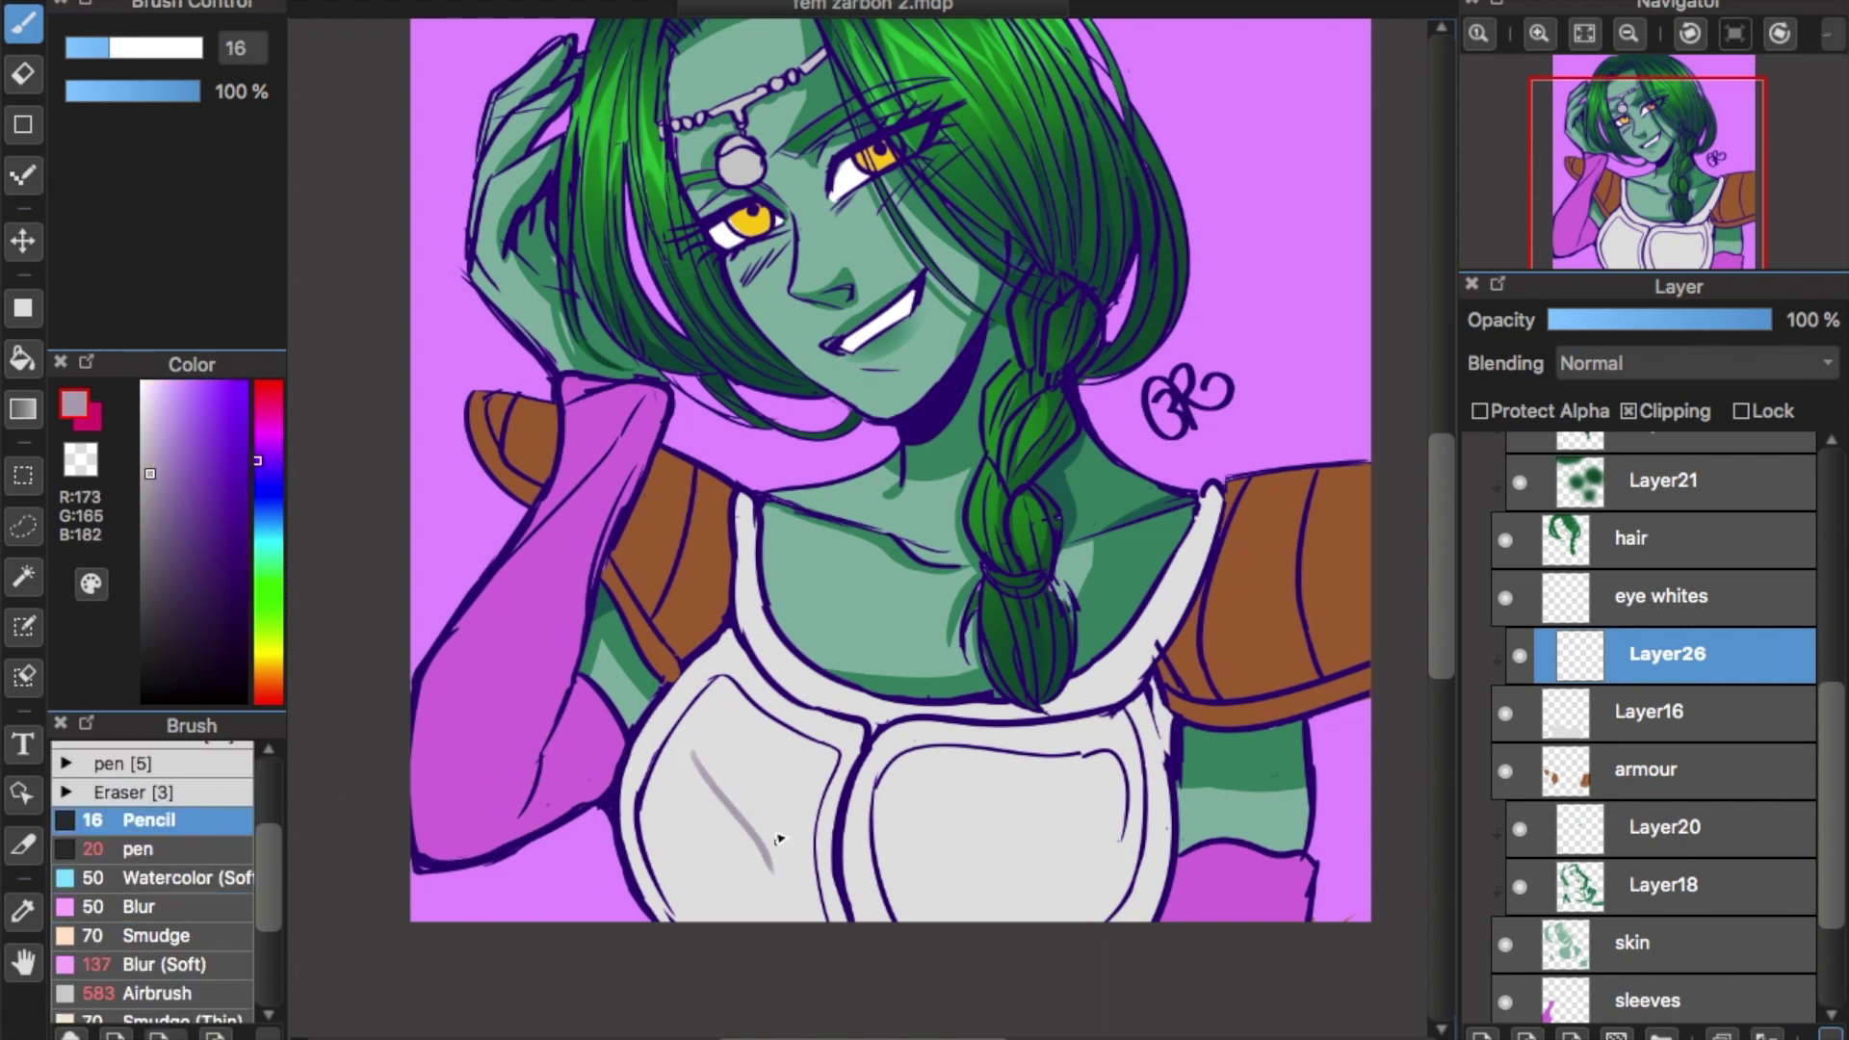
pyautogui.hotkey('ctrl', 'z')
pyautogui.click(160, 477)
pyautogui.moveTo(684, 761); pyautogui.dragTo(833, 909)
pyautogui.hotkey('ctrl', 'z')
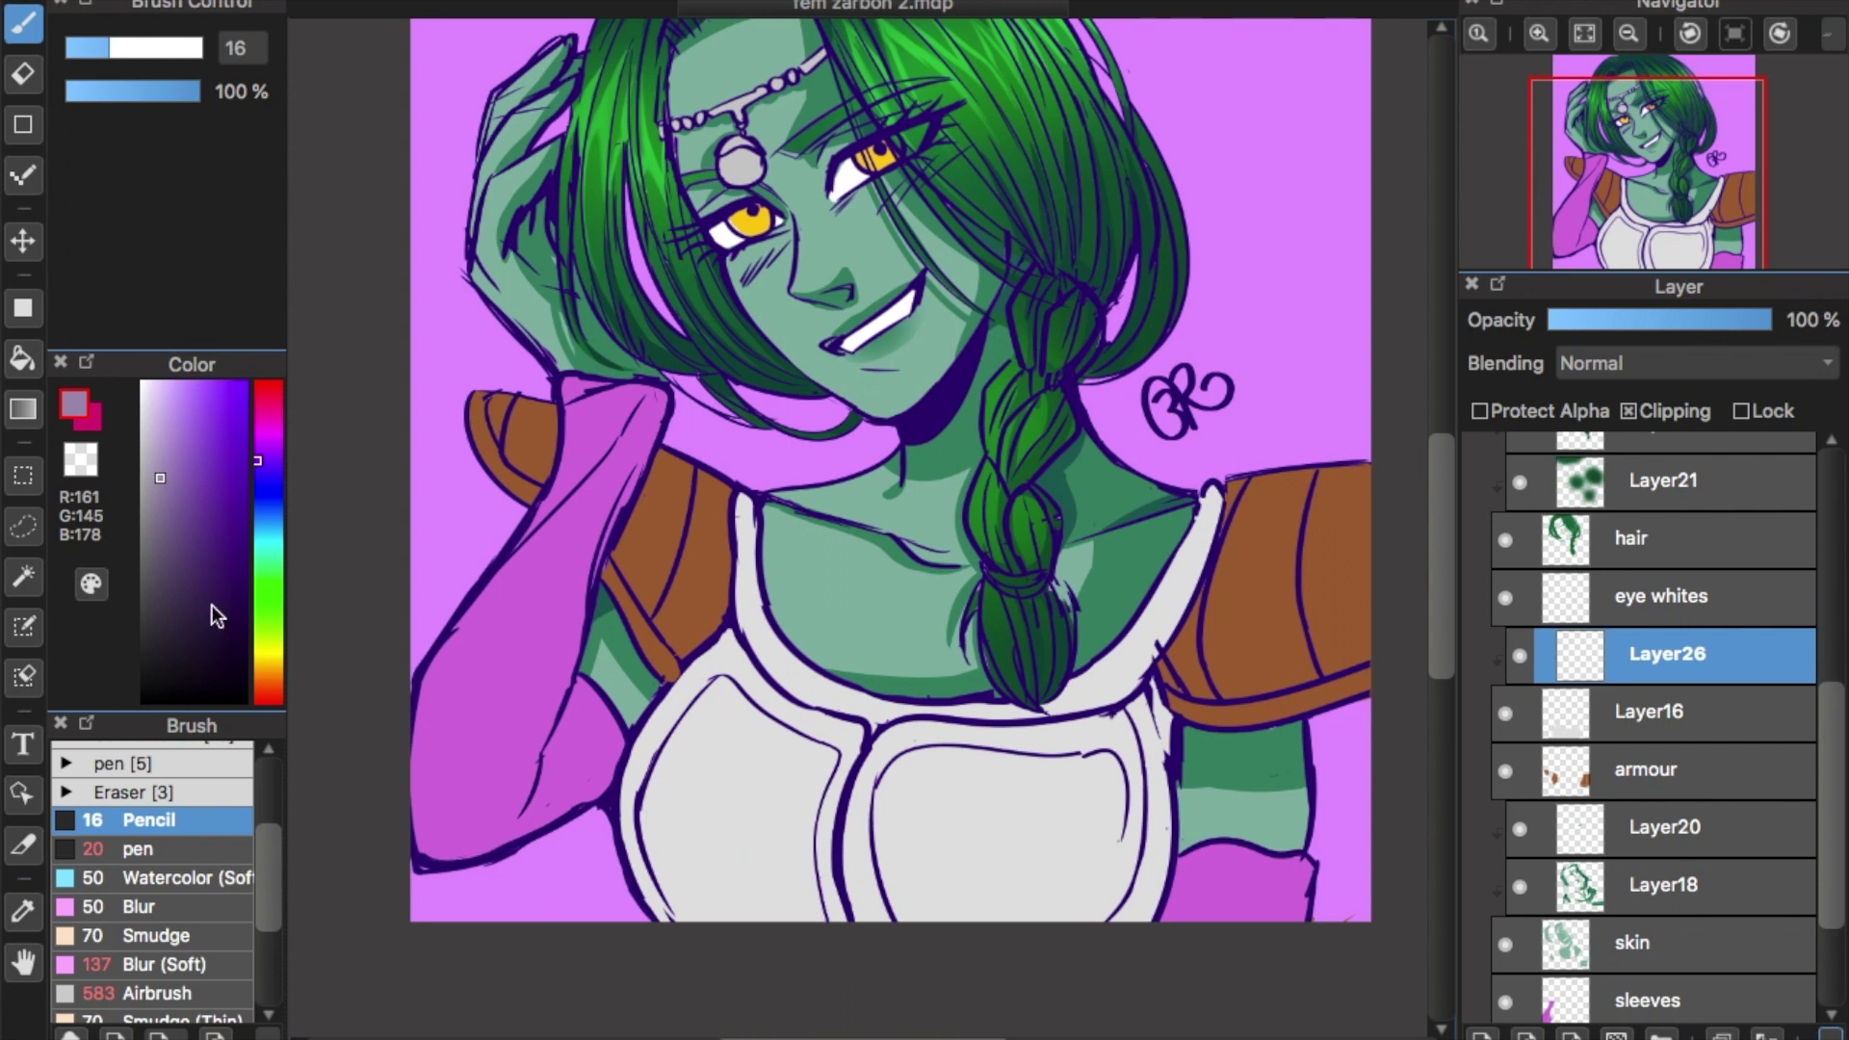
# Shade the outer side of the chest plate below the braid in purple R:144 G:118 B:170 with the pencil at size 129.
pyautogui.click(173, 488)
pyautogui.moveTo(748, 805); pyautogui.dragTo(834, 893)
pyautogui.hotkey('ctrl', 'z')
pyautogui.moveTo(164, 54); pyautogui.dragTo(195, 58)
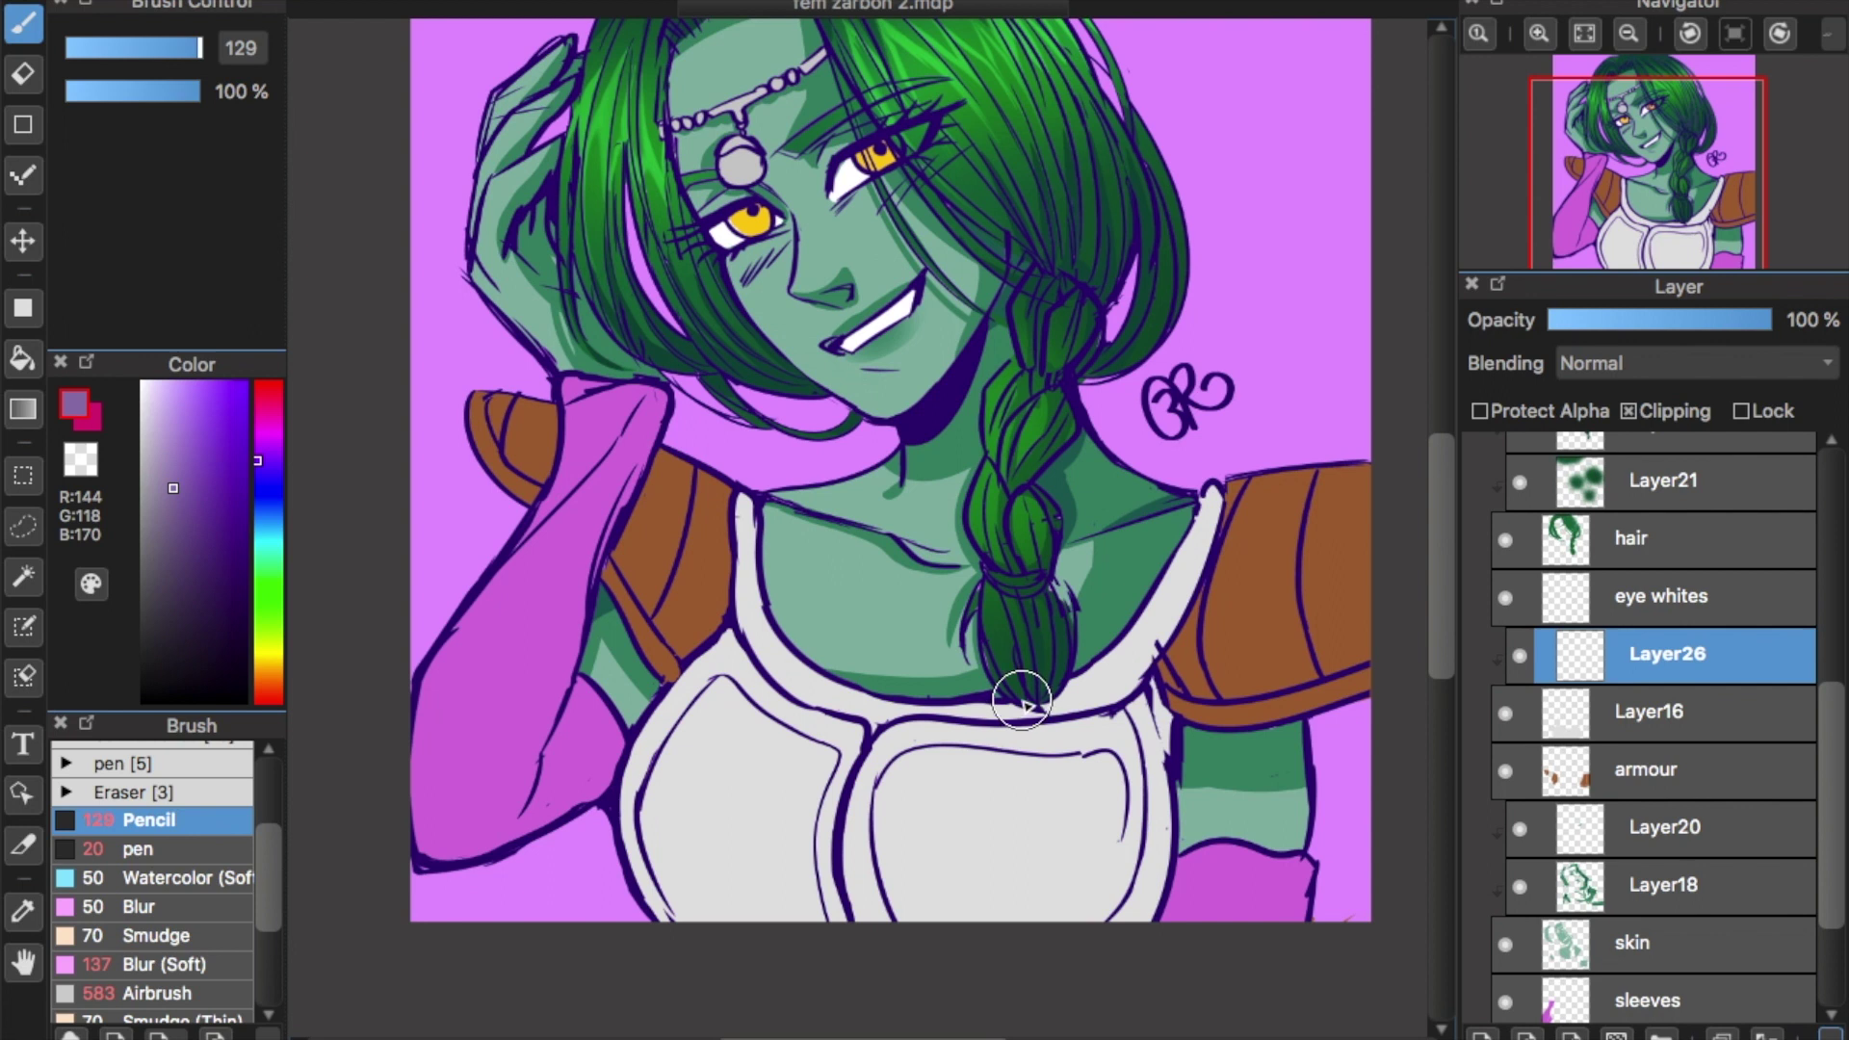
pyautogui.moveTo(1015, 714); pyautogui.dragTo(1028, 996)
pyautogui.moveTo(1078, 698)
pyautogui.mouseDown()
pyautogui.moveTo(1146, 972)
pyautogui.moveTo(1107, 722)
pyautogui.mouseUp()
# Shade the shoulder strap and the white armour's neckline rim in the same purple with the pen at size 31, redoing the neckline strokes.
pyautogui.click(216, 852)
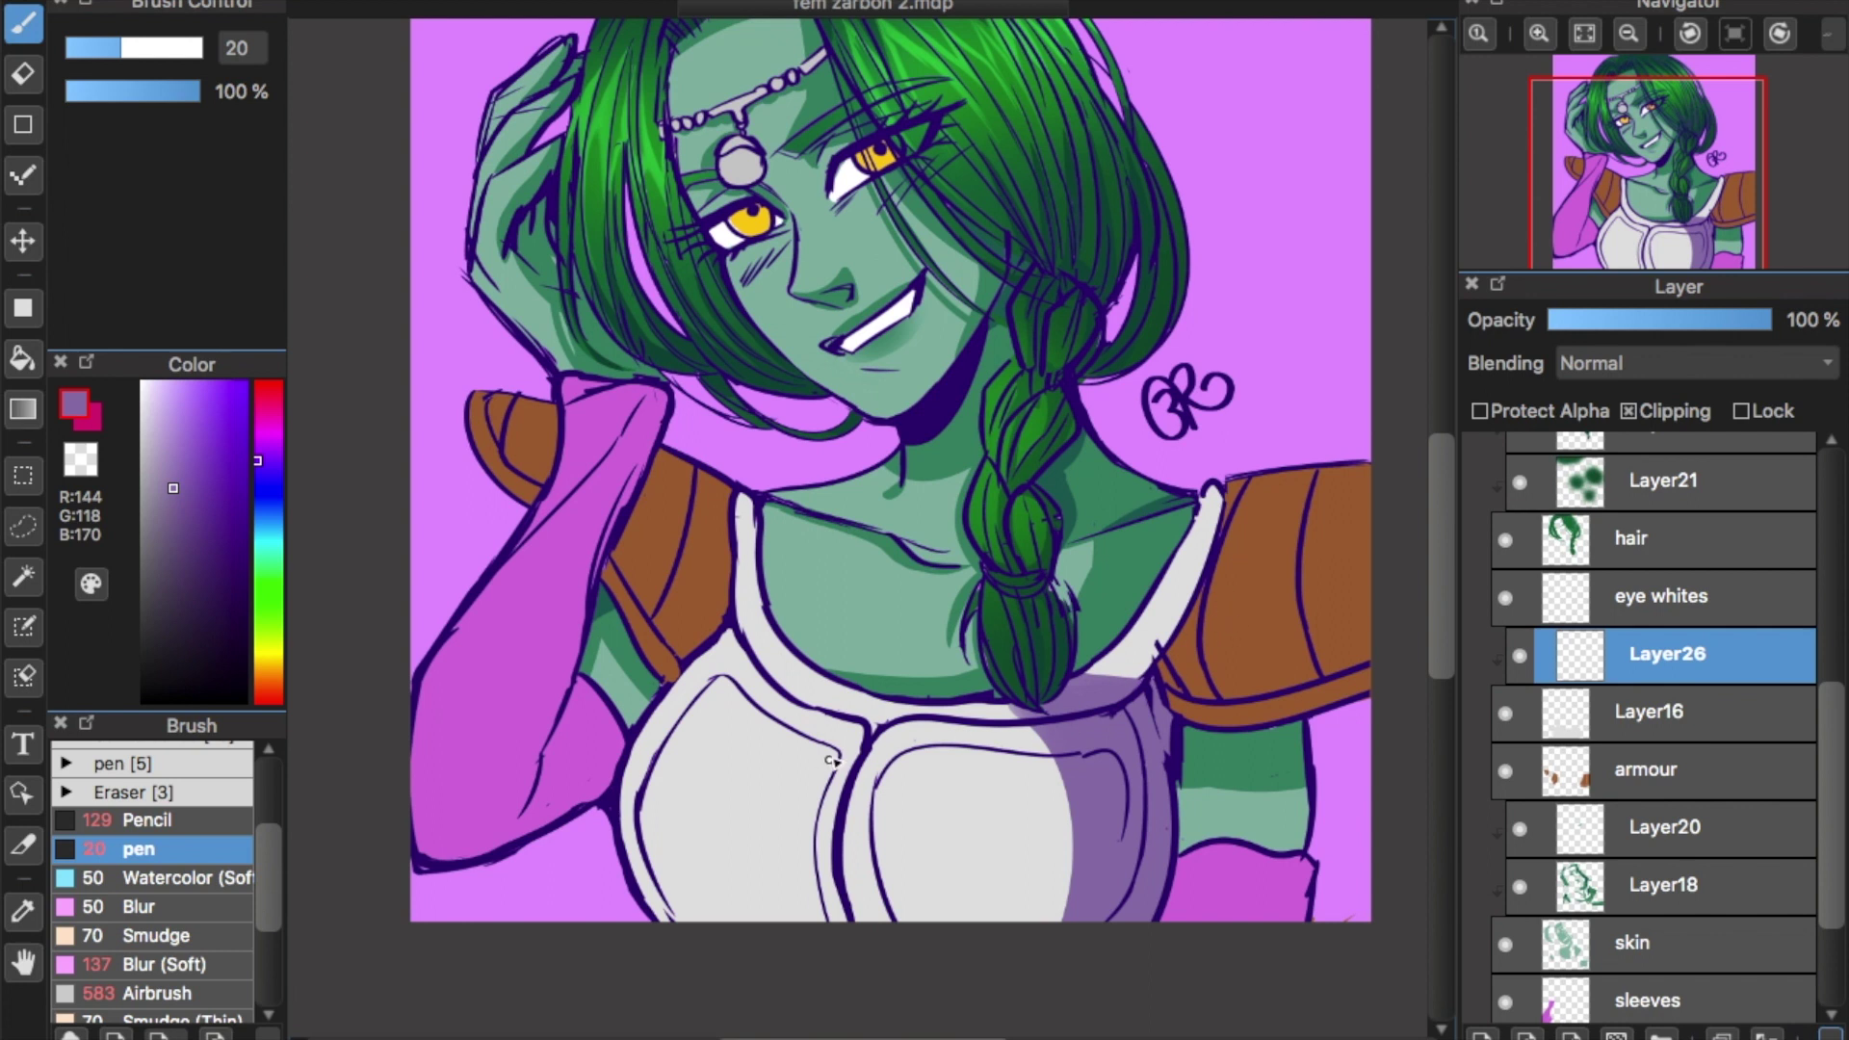
pyautogui.moveTo(137, 50); pyautogui.dragTo(144, 50)
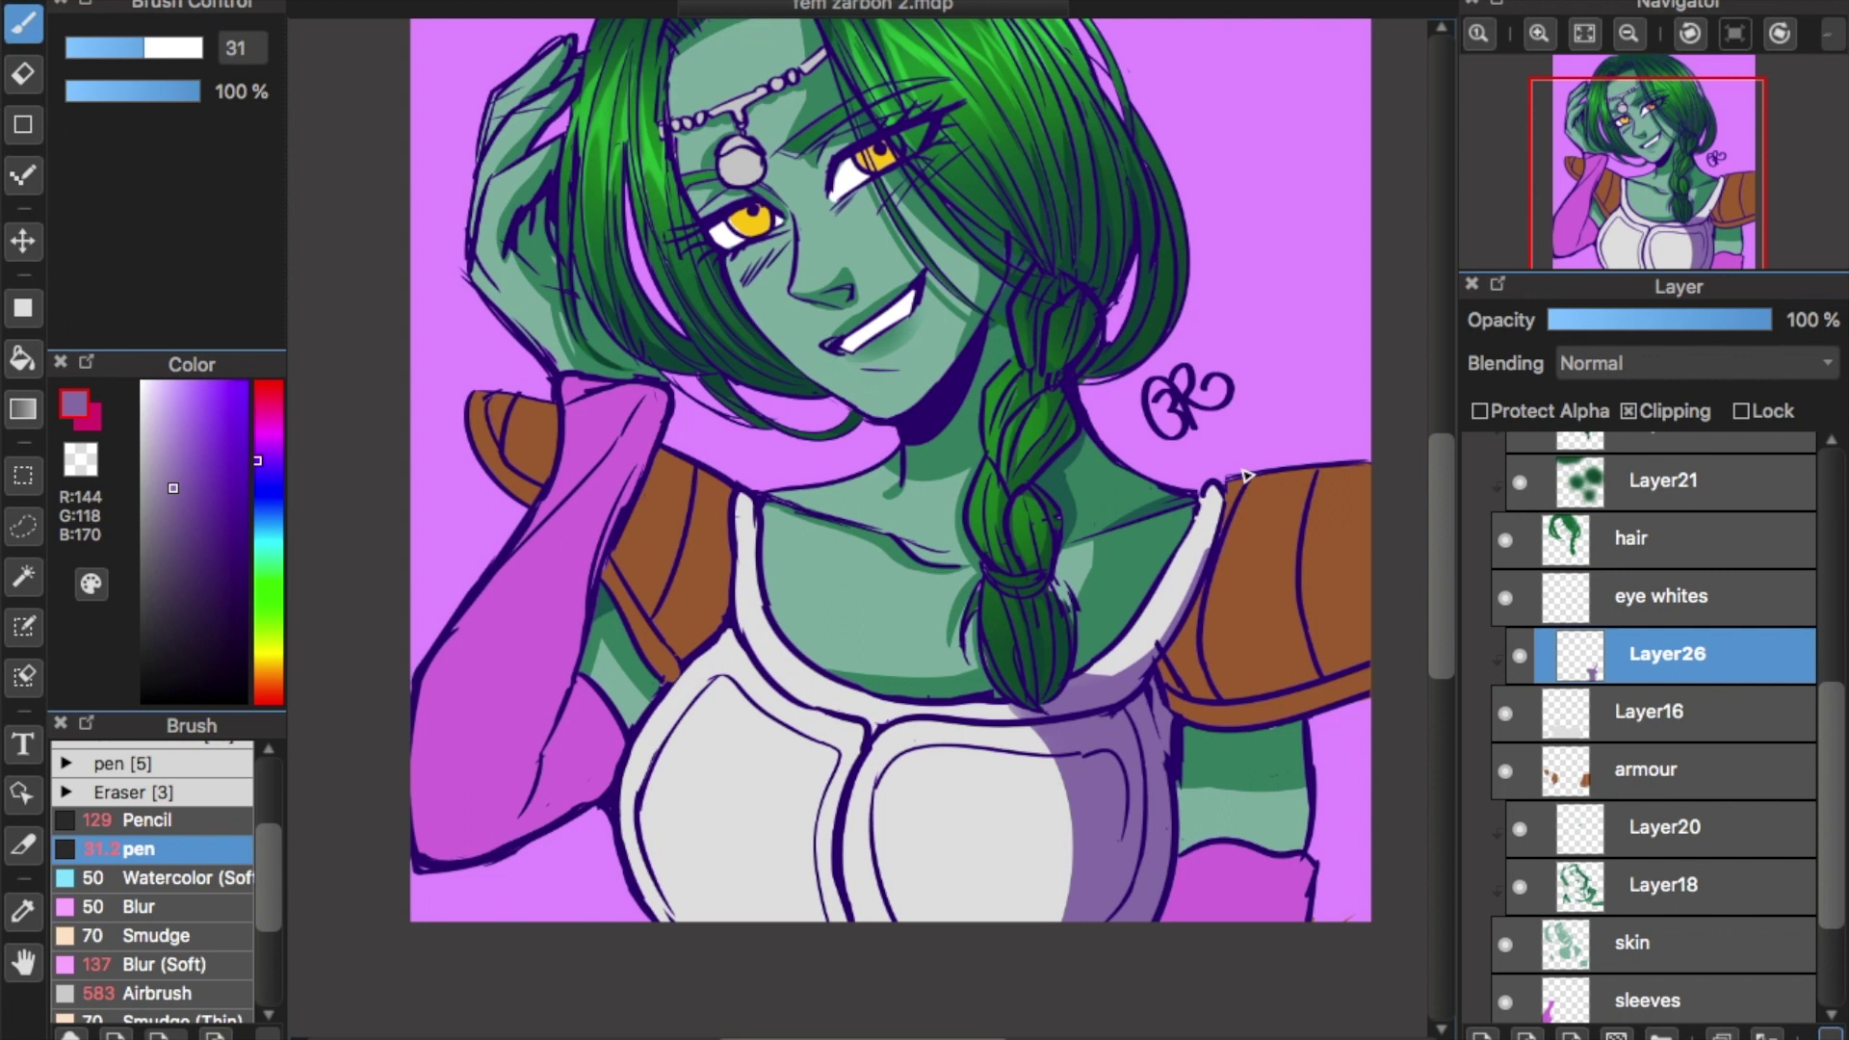
pyautogui.moveTo(1210, 493); pyautogui.dragTo(1214, 553)
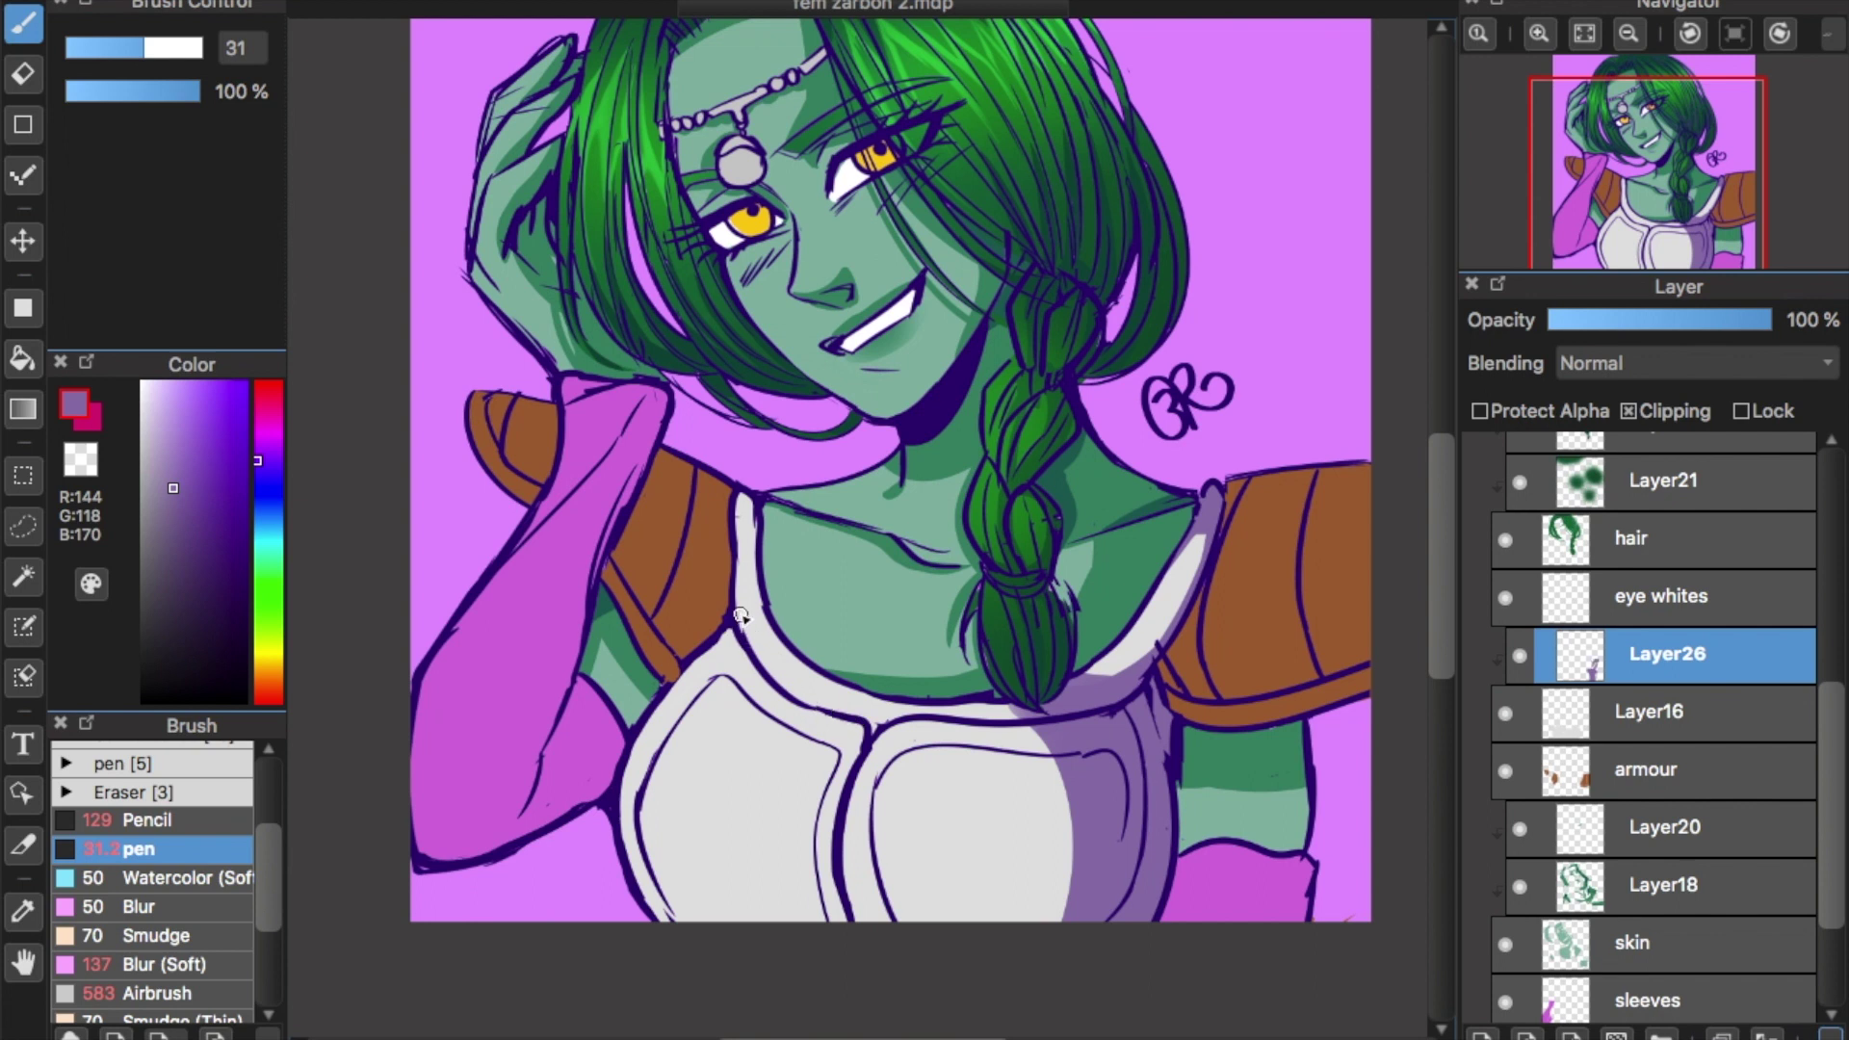
pyautogui.moveTo(762, 551)
pyautogui.mouseDown()
pyautogui.moveTo(792, 659)
pyautogui.moveTo(836, 690)
pyautogui.moveTo(1025, 712)
pyautogui.mouseUp()
pyautogui.hotkey('ctrl', 'z')
pyautogui.moveTo(782, 628)
pyautogui.mouseDown()
pyautogui.moveTo(871, 706)
pyautogui.moveTo(1022, 722)
pyautogui.mouseUp()
pyautogui.hotkey('ctrl', 'z')
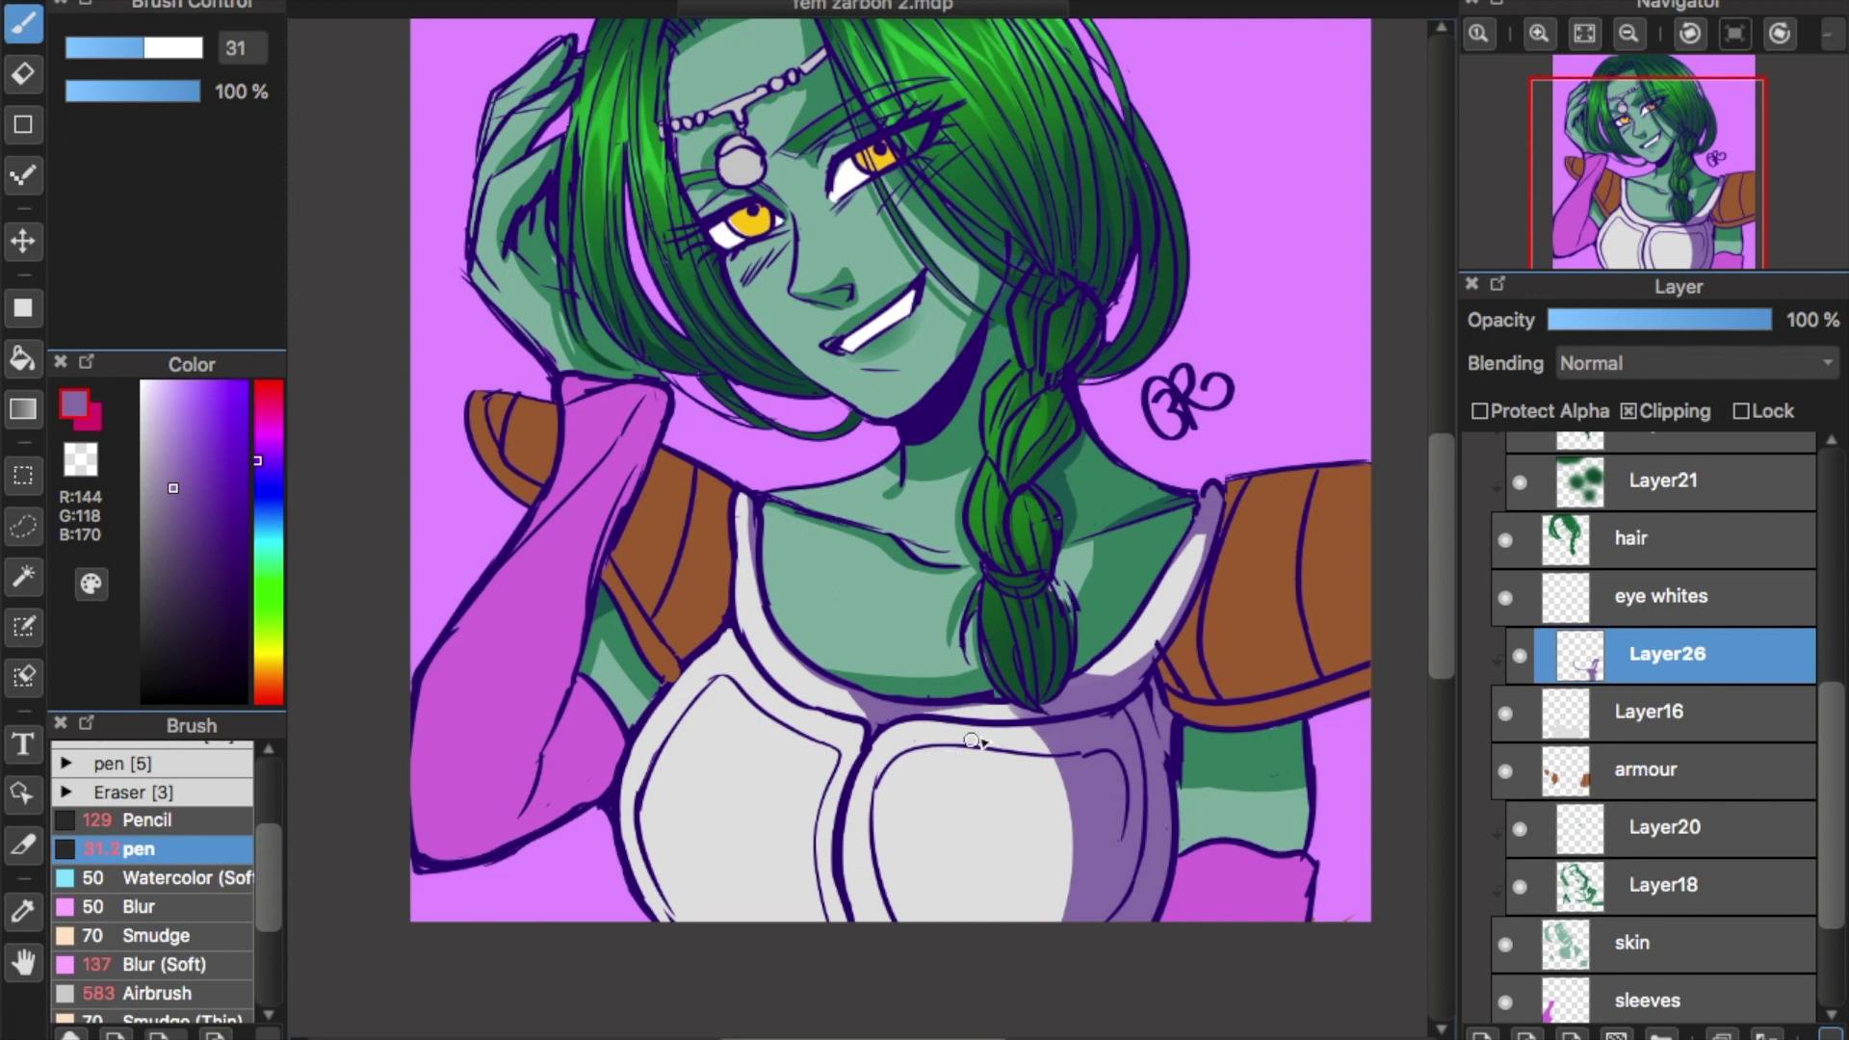
pyautogui.moveTo(916, 714); pyautogui.dragTo(1003, 724)
# Shade the undersides of both white chest plates in purple R:144 G:118 B:170 with the pen at size 70, redoing the first stroke.
pyautogui.moveTo(152, 55); pyautogui.dragTo(183, 54)
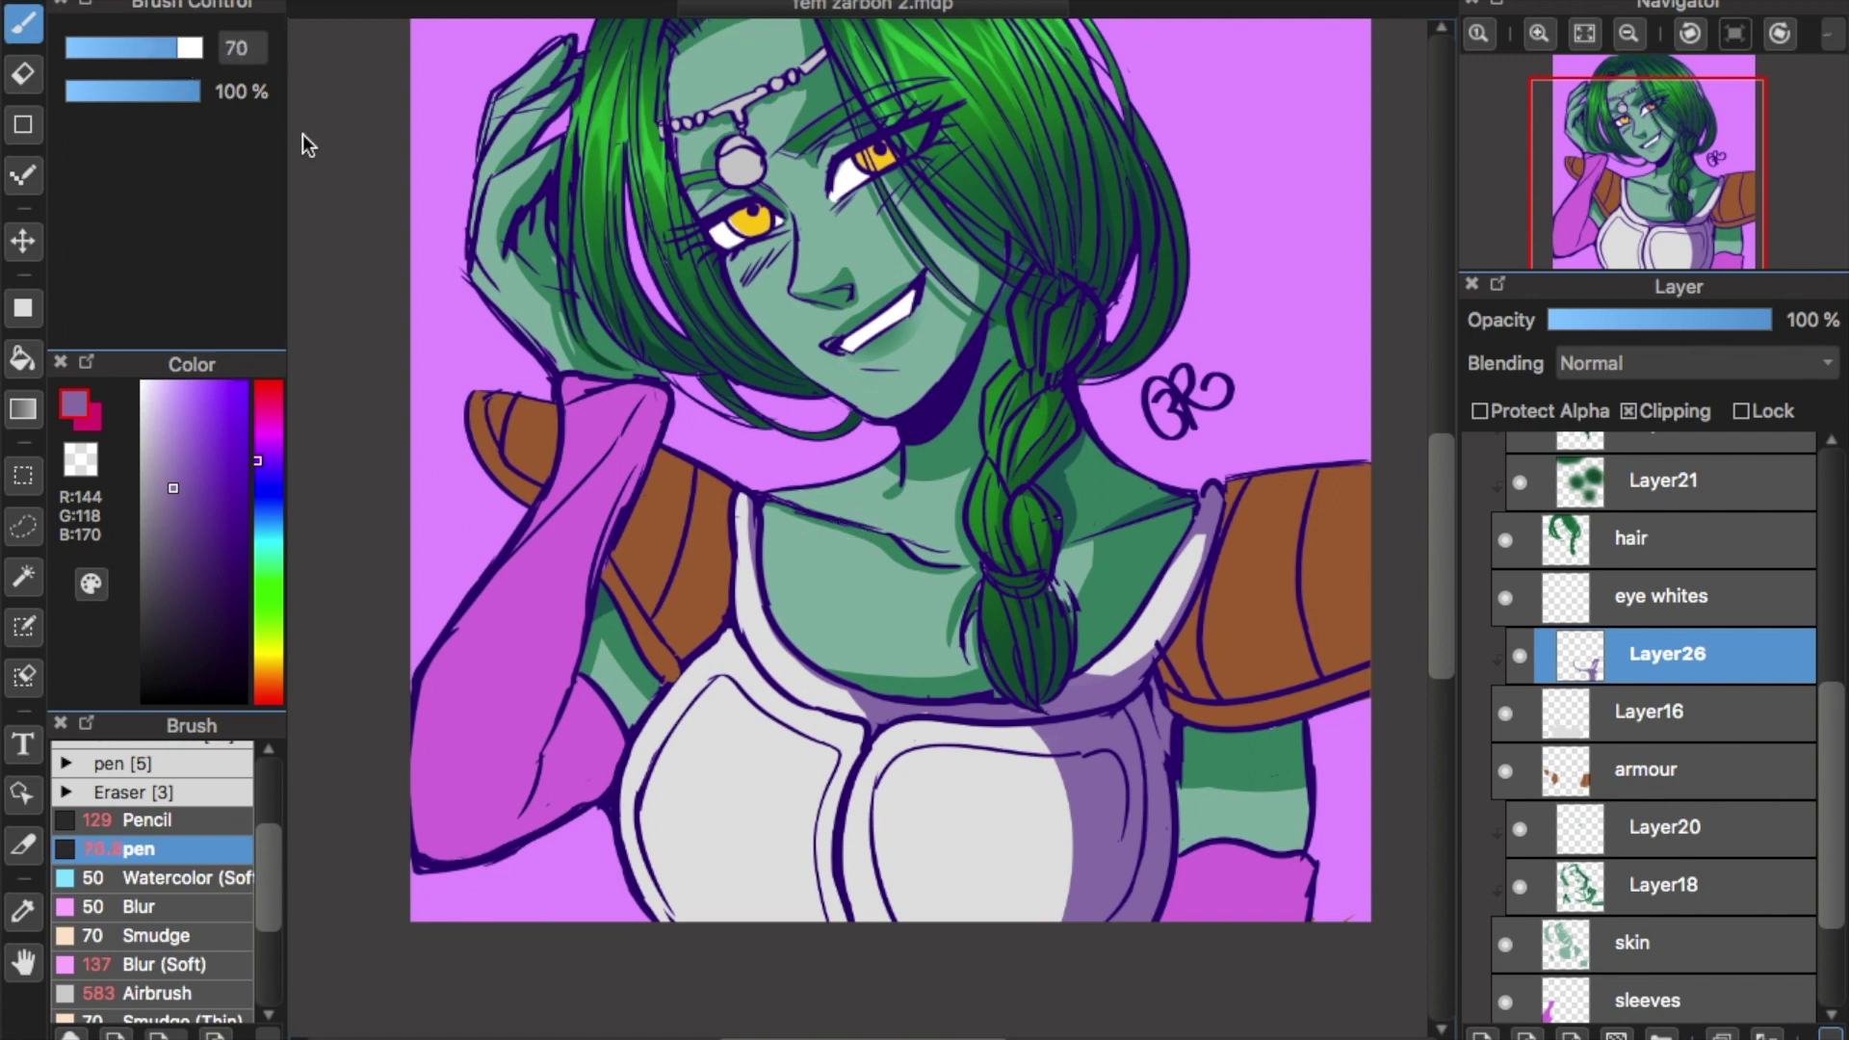
pyautogui.scroll(-1, 1445, 514)
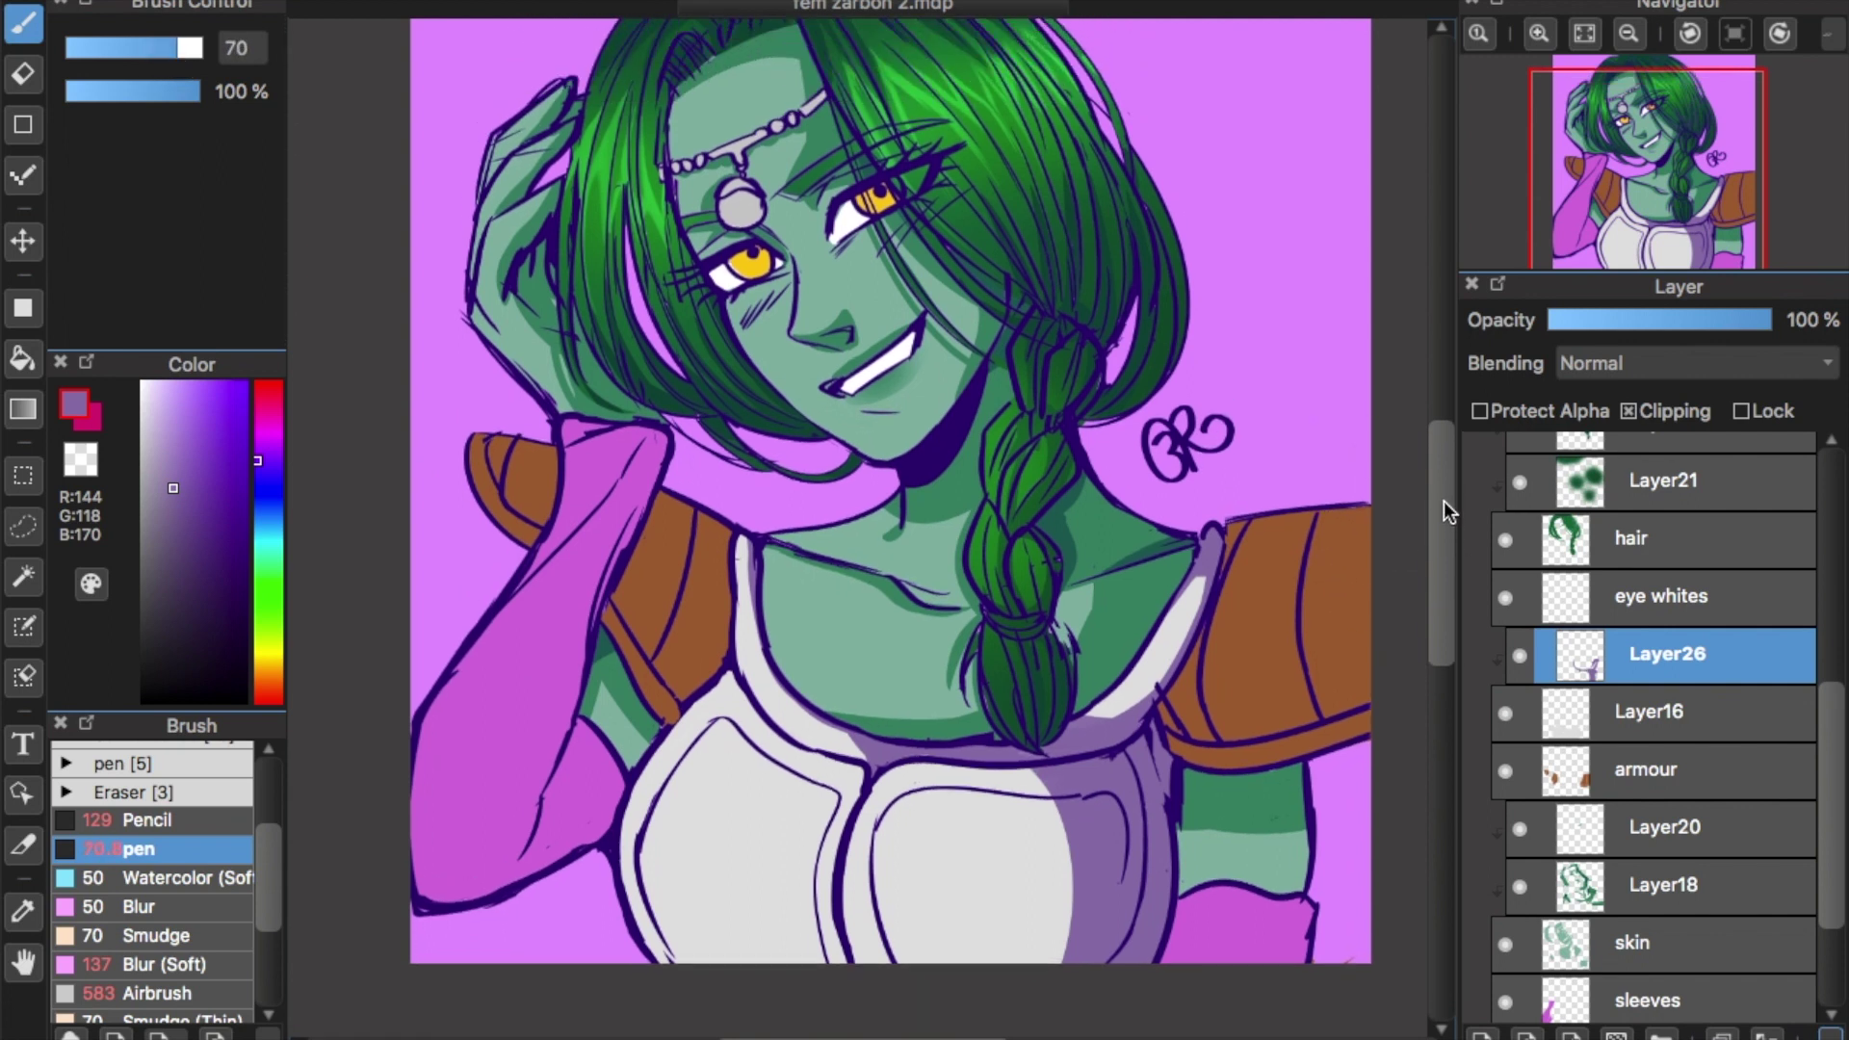
pyautogui.scroll(-1, 1442, 516)
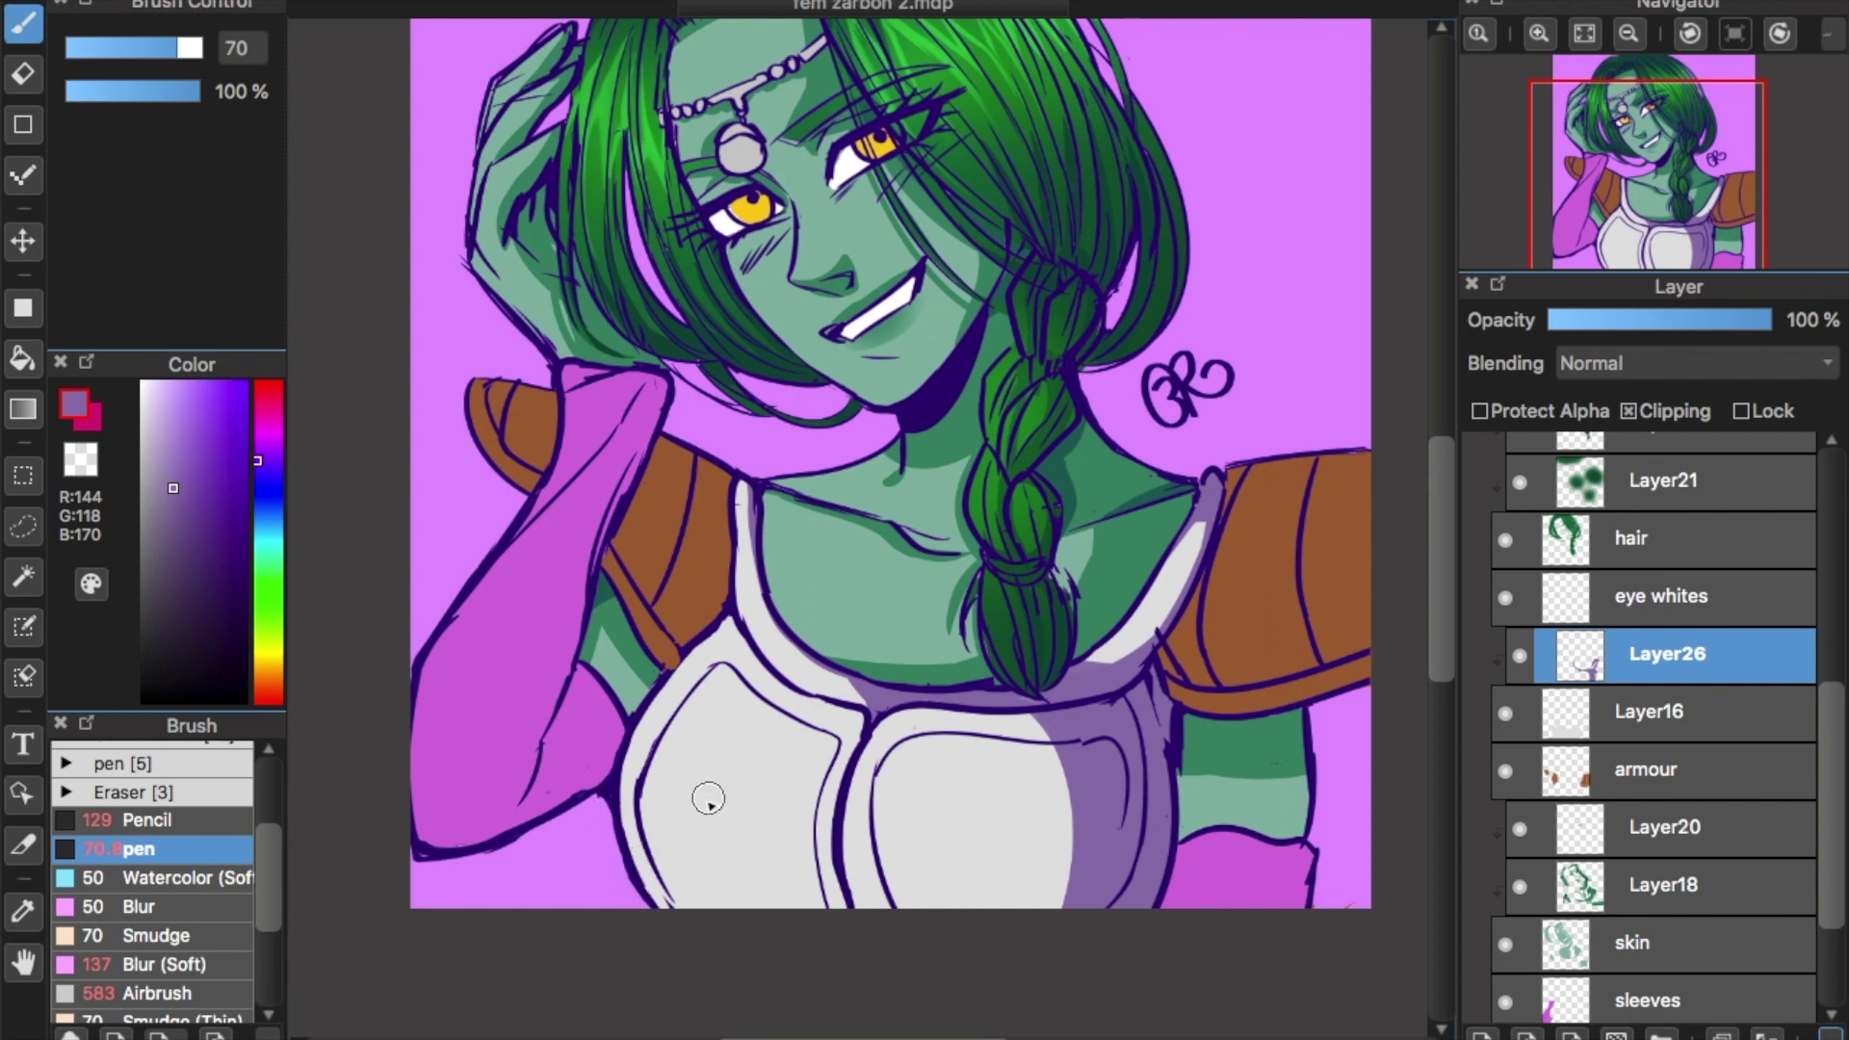
pyautogui.moveTo(635, 860); pyautogui.dragTo(774, 878)
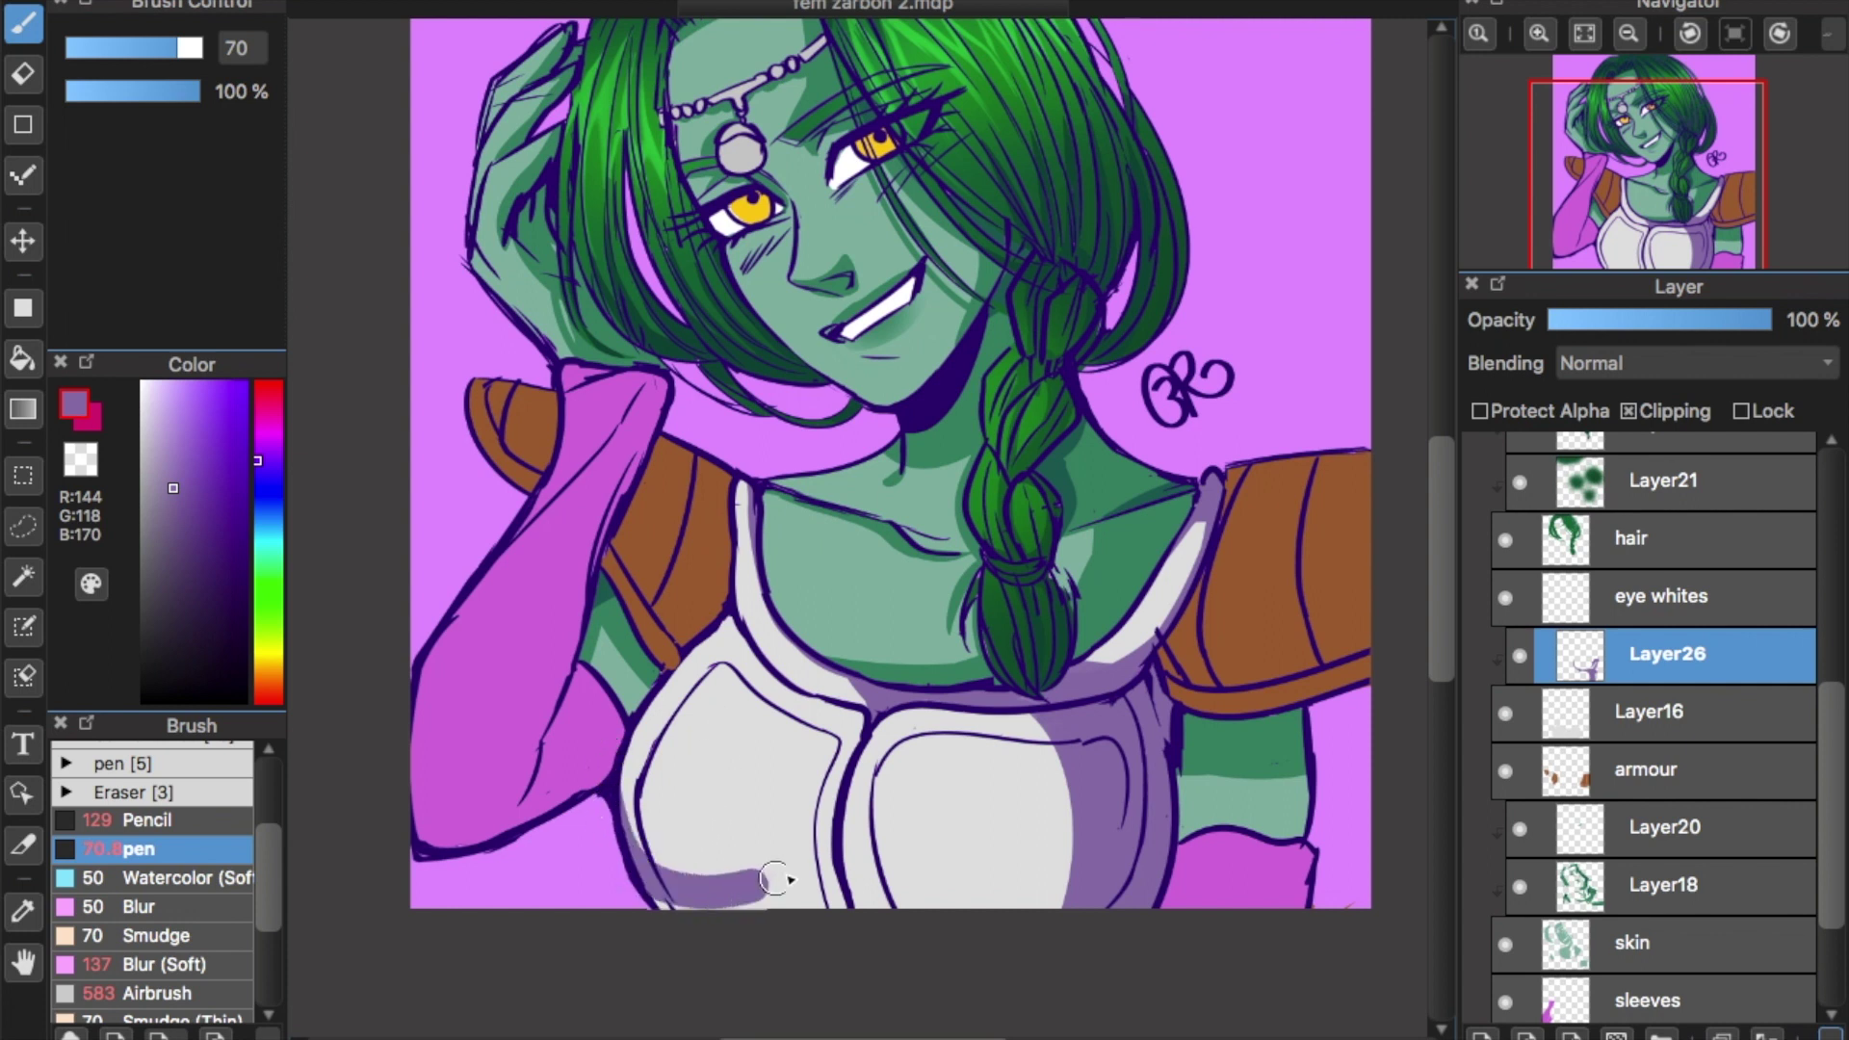
pyautogui.hotkey('ctrl', 'z')
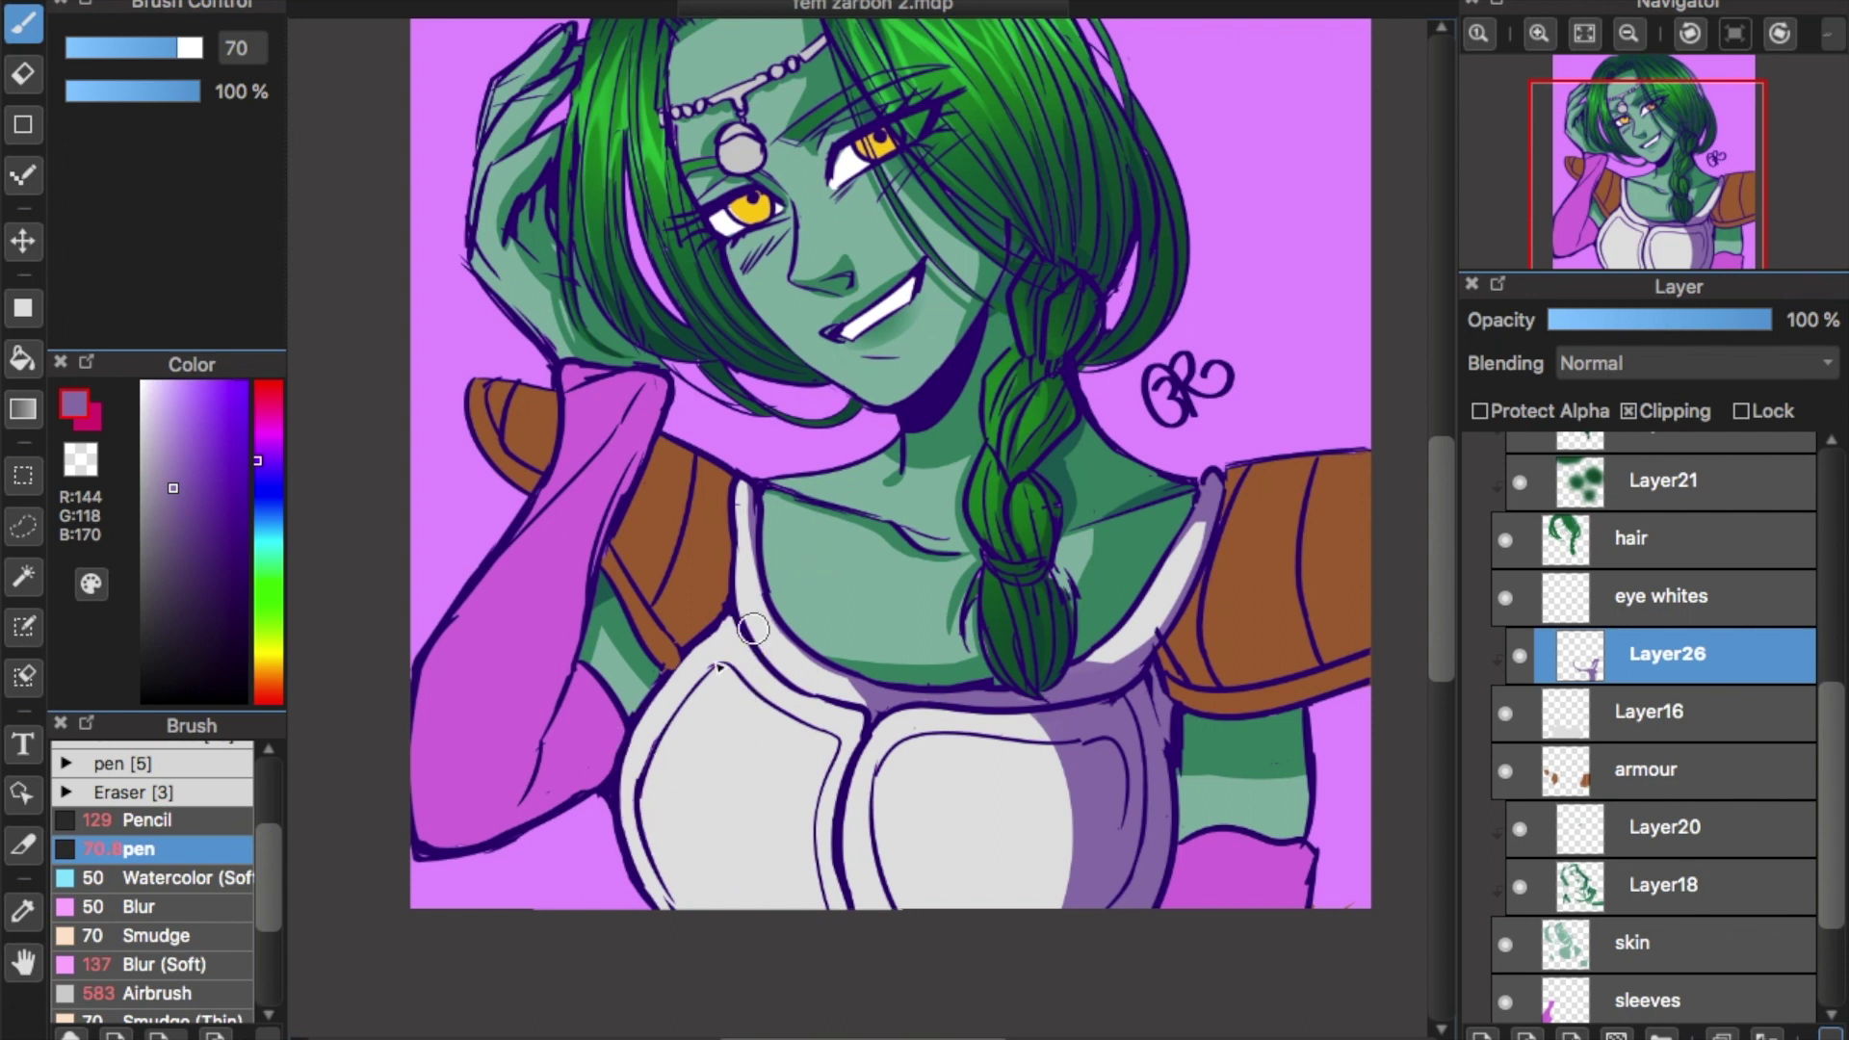
pyautogui.moveTo(1440, 523); pyautogui.dragTo(1443, 521)
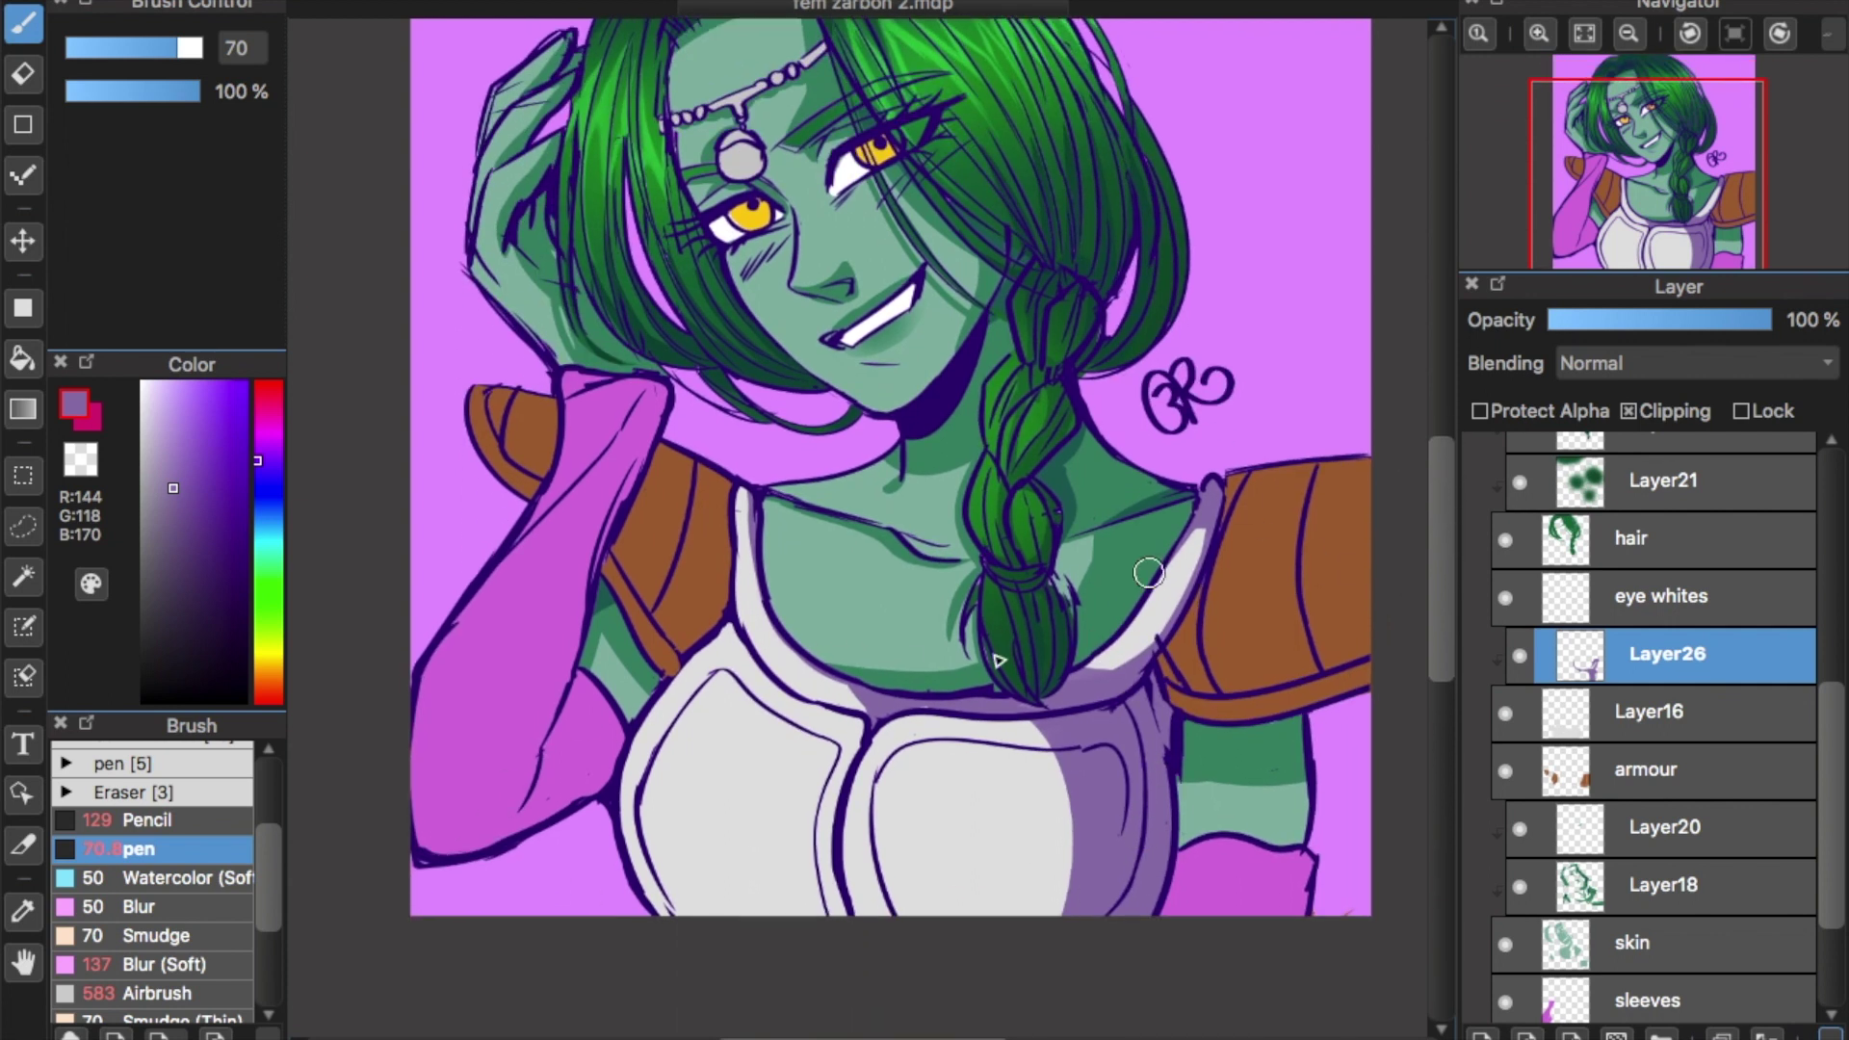
pyautogui.moveTo(630, 847); pyautogui.dragTo(814, 887)
pyautogui.moveTo(681, 915)
pyautogui.mouseDown()
pyautogui.moveTo(788, 899)
pyautogui.moveTo(831, 864)
pyautogui.moveTo(832, 924)
pyautogui.mouseUp()
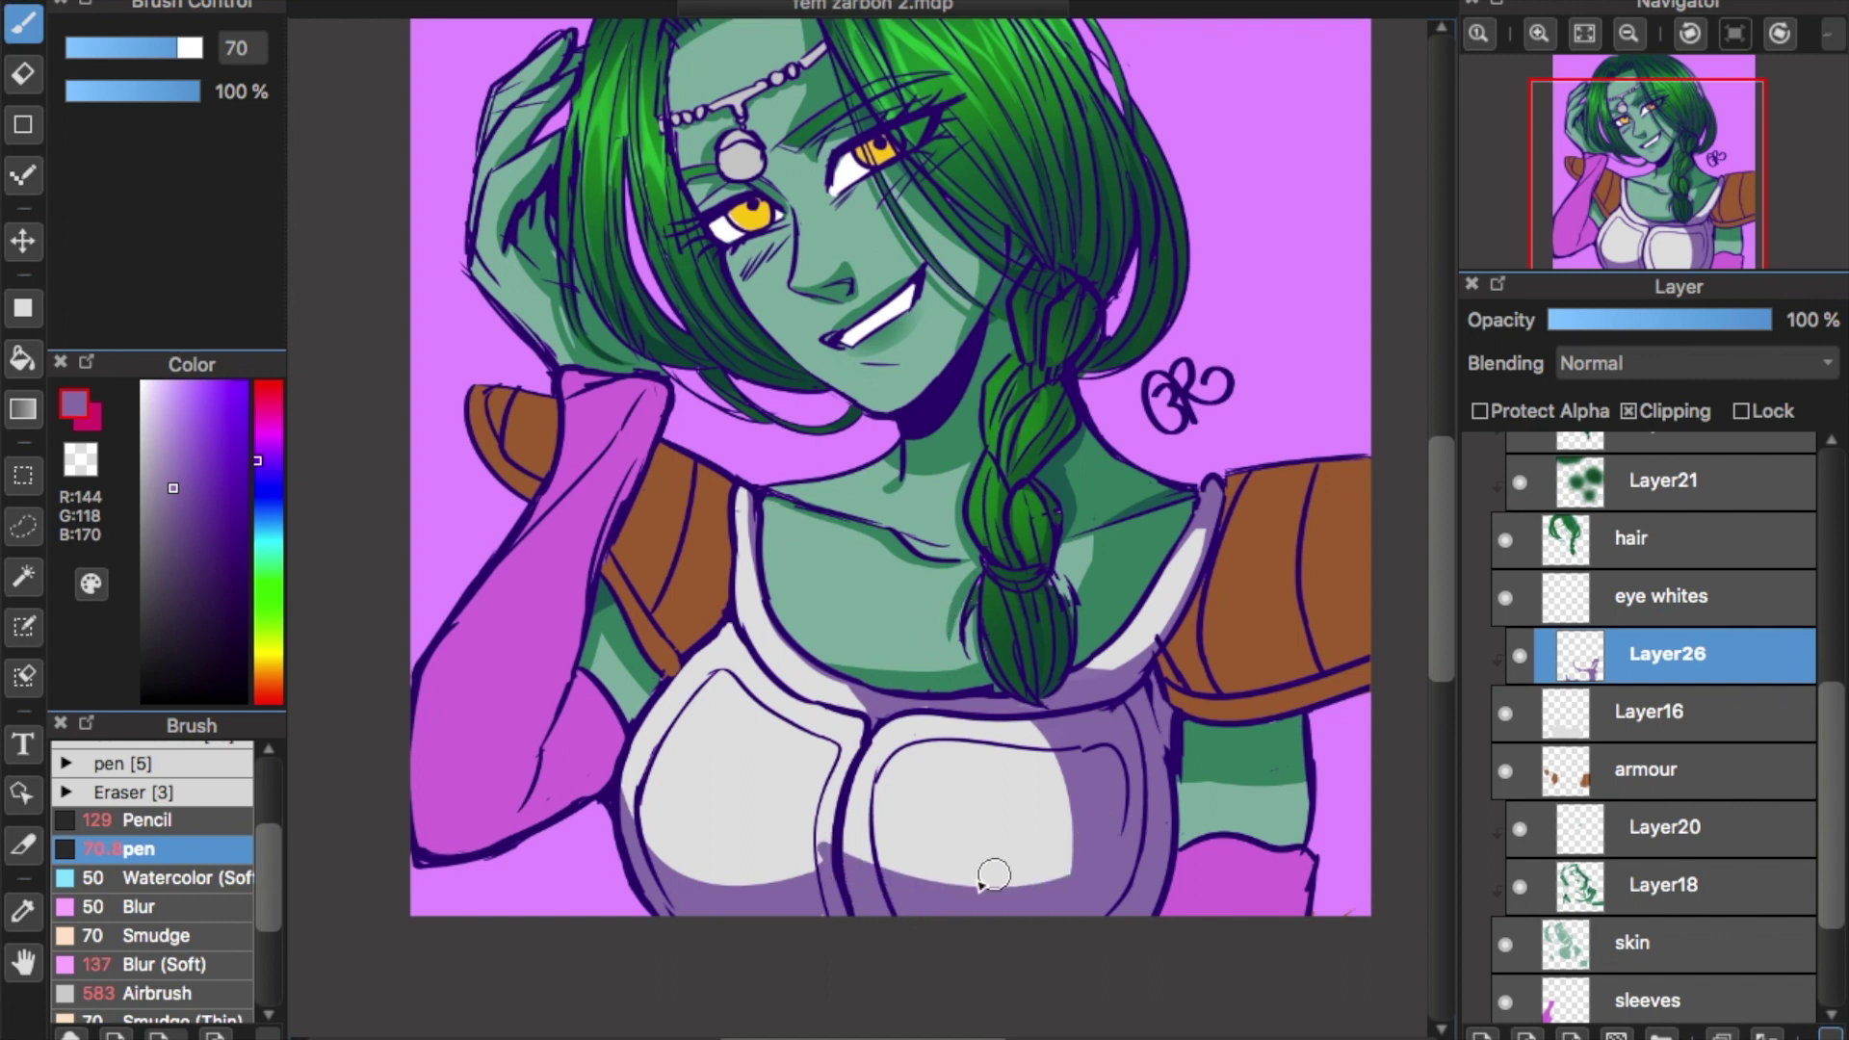
pyautogui.moveTo(837, 856)
pyautogui.mouseDown()
pyautogui.moveTo(1065, 868)
pyautogui.moveTo(1040, 888)
pyautogui.moveTo(1073, 788)
pyautogui.moveTo(1067, 845)
pyautogui.mouseUp()
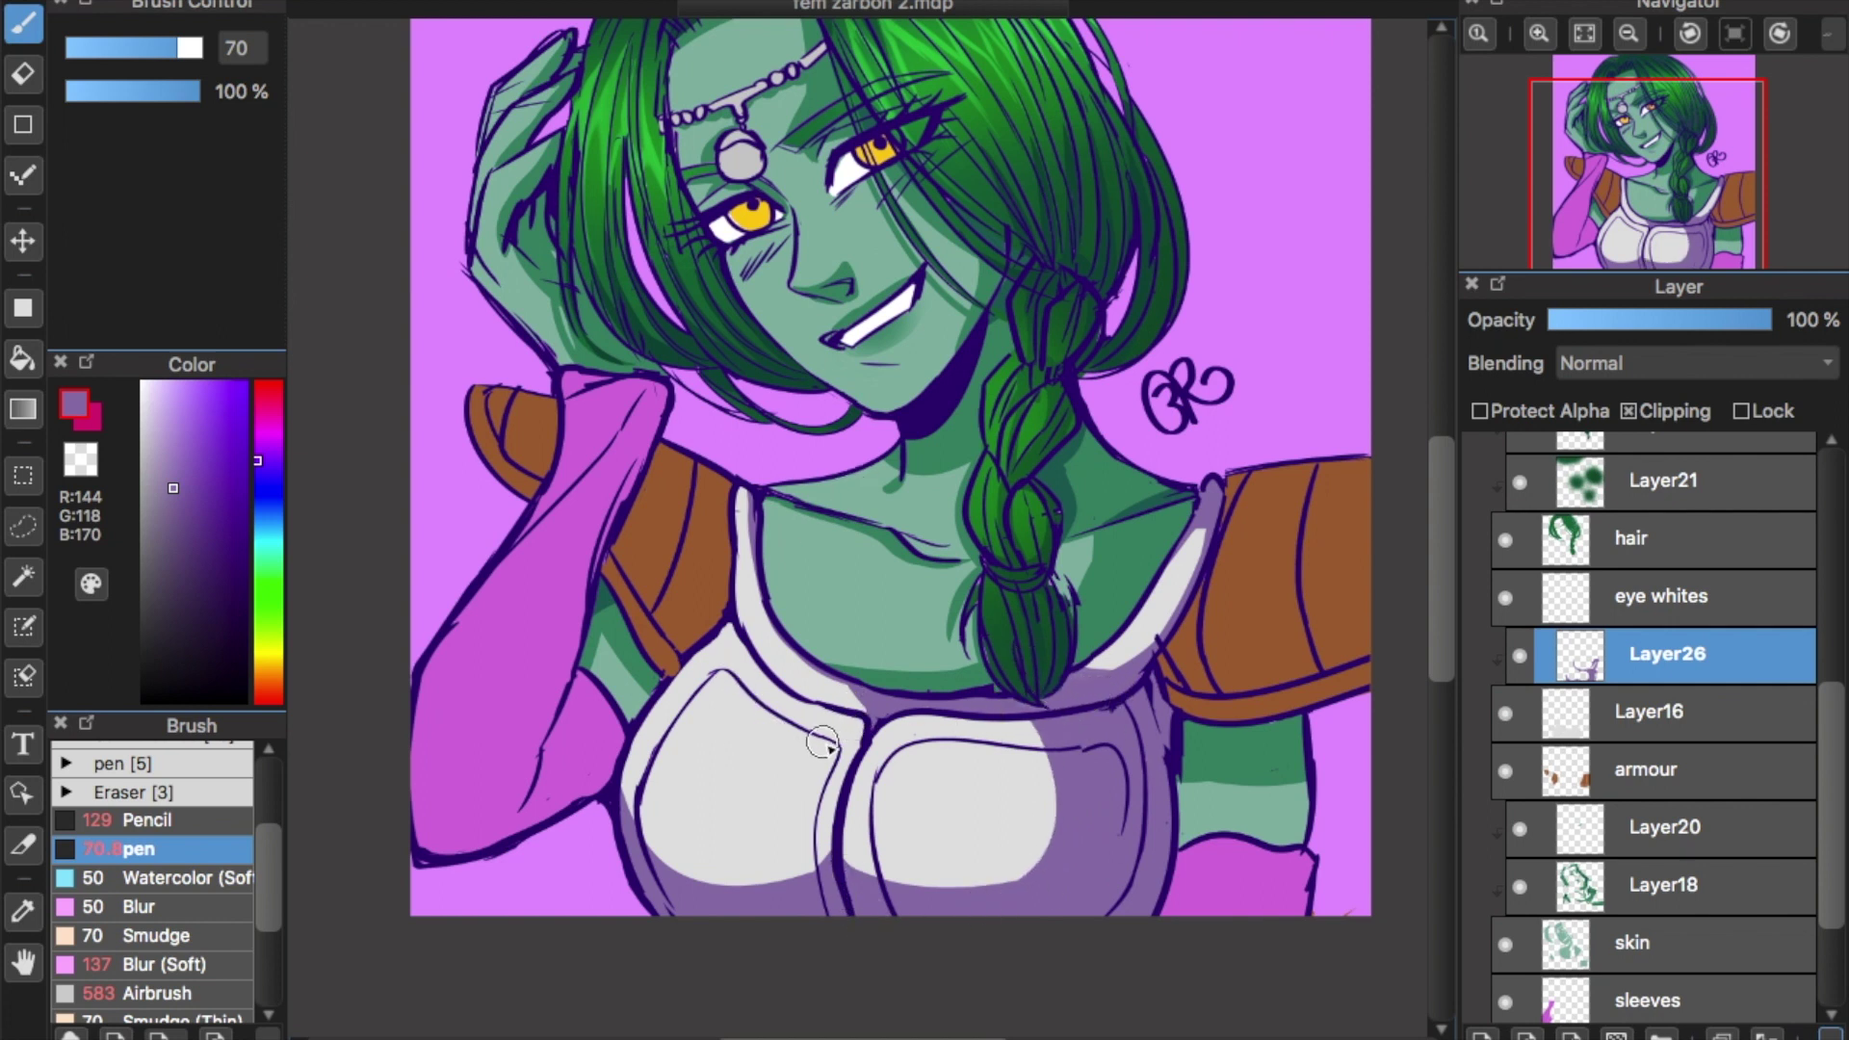
# Shade along the inset panel lines of the chest plate beside the raised arm in the same purple, reducing the pen size and redoing strokes.
pyautogui.scroll(-5, 1440, 665)
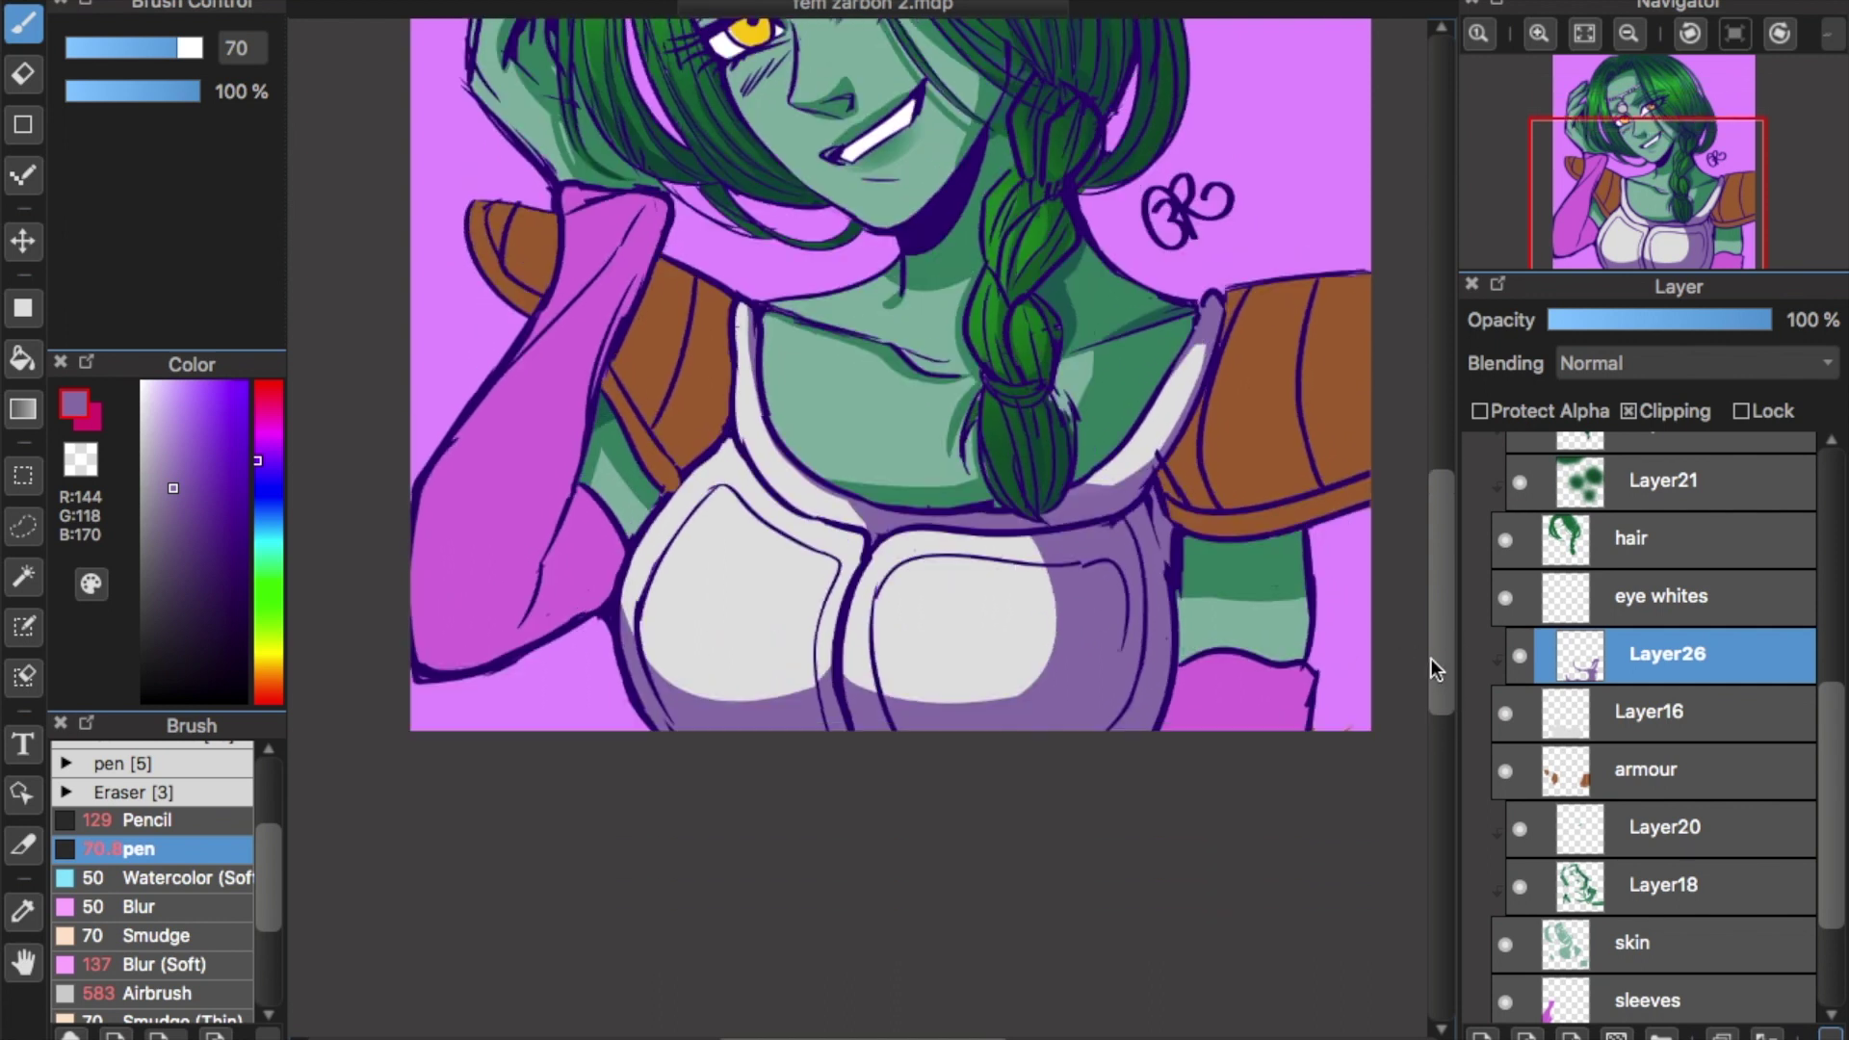
pyautogui.hotkey('ctrl', '+')
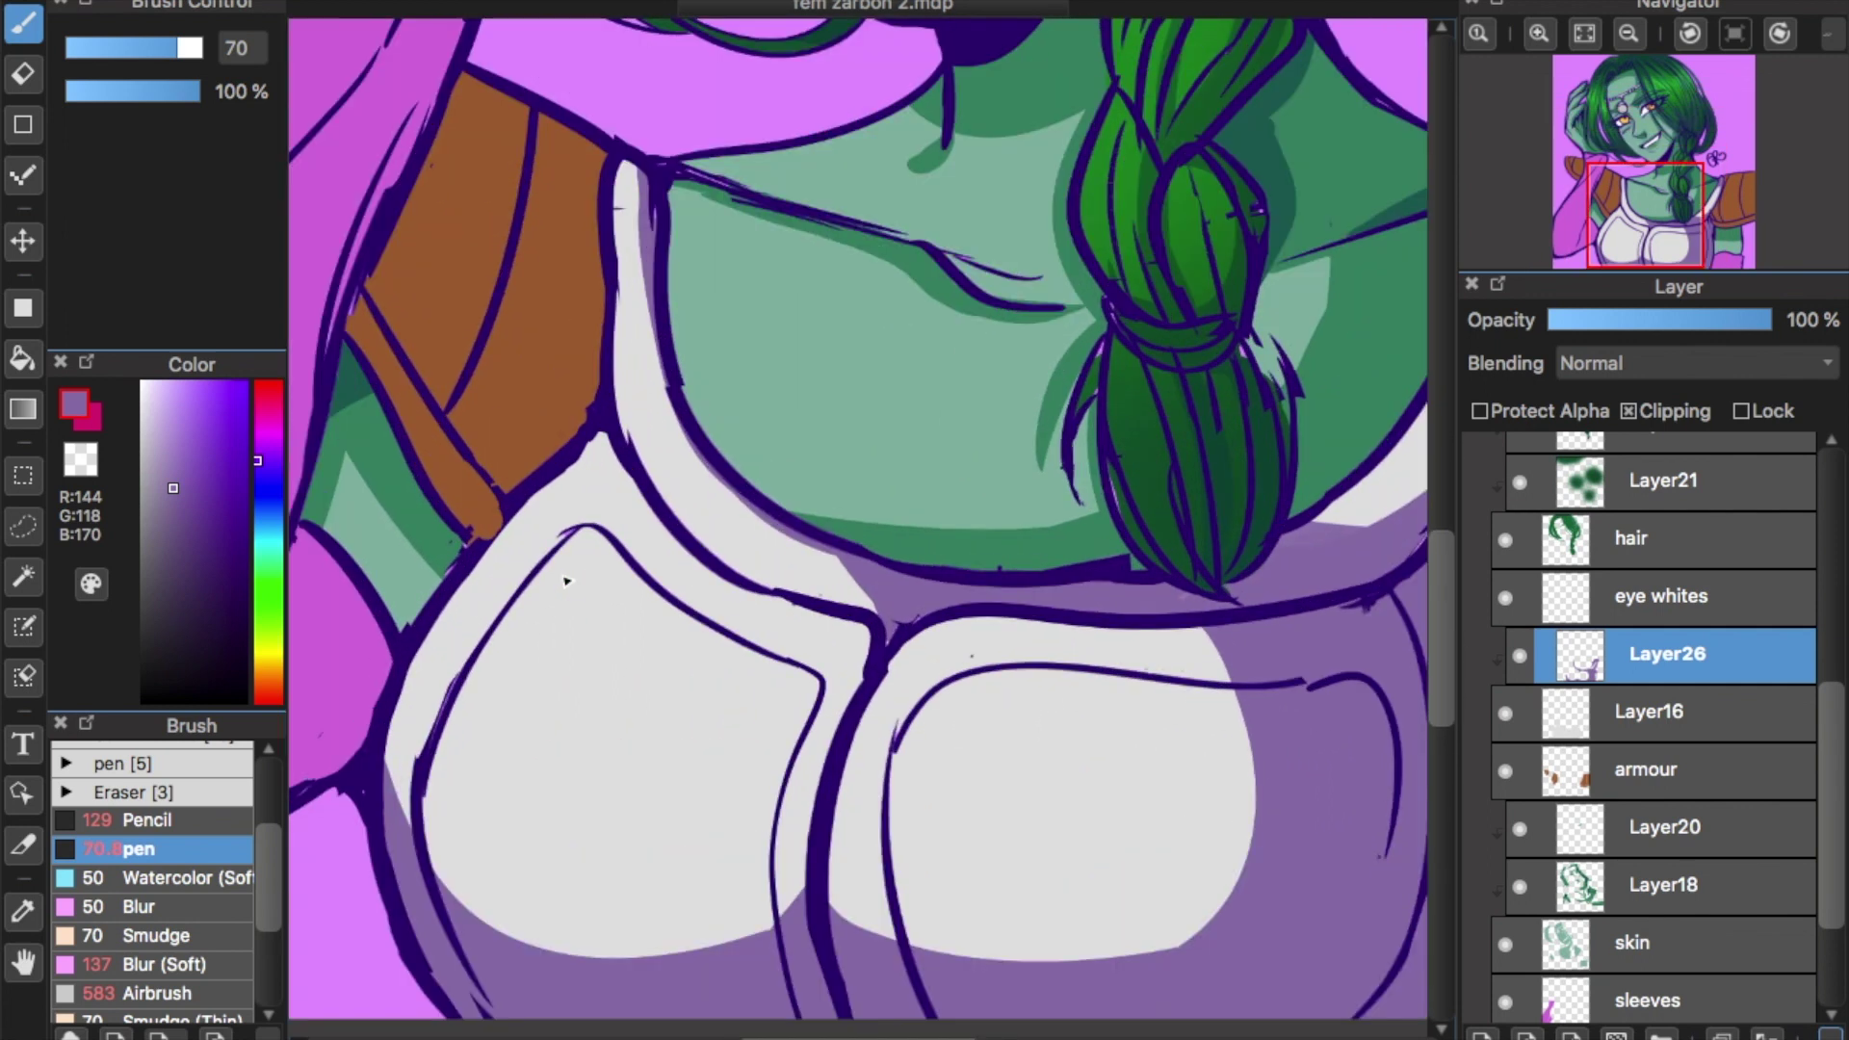
pyautogui.moveTo(1627, 238); pyautogui.dragTo(1647, 252)
pyautogui.moveTo(107, 49)
pyautogui.mouseDown()
pyautogui.moveTo(83, 42)
pyautogui.moveTo(100, 46)
pyautogui.mouseUp()
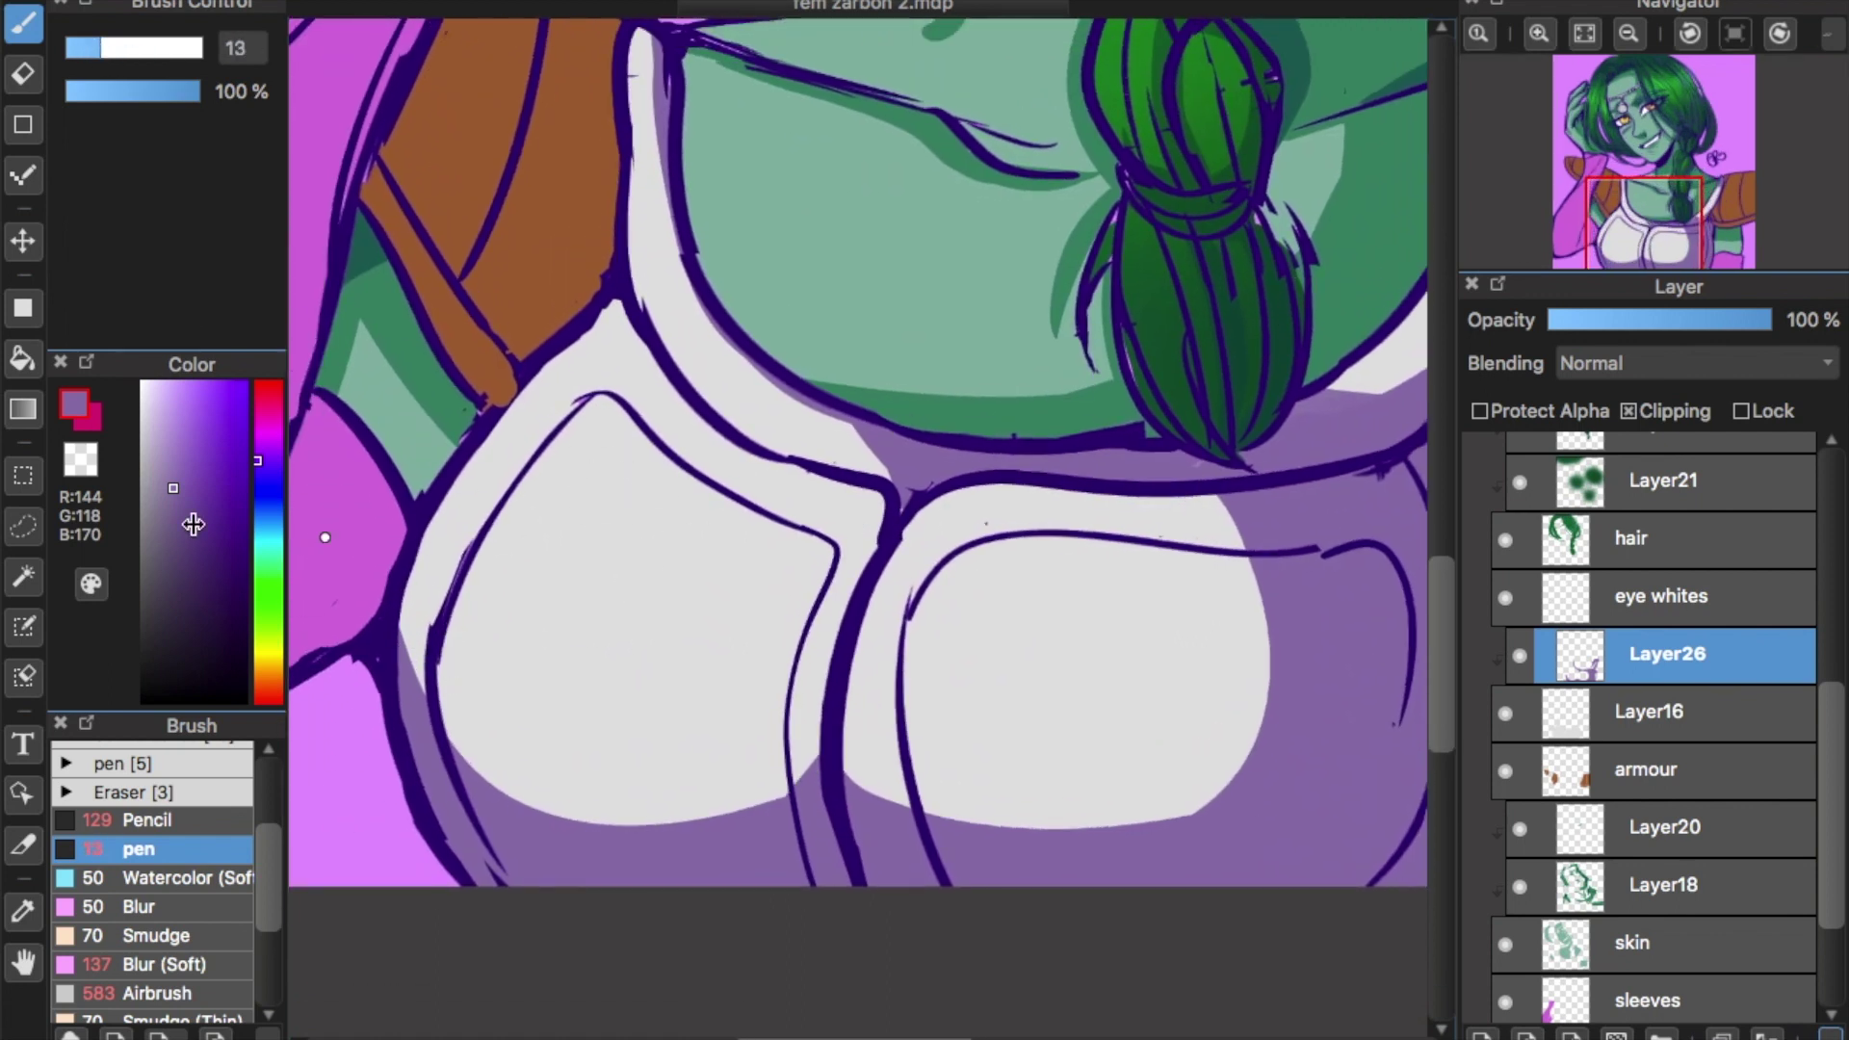
pyautogui.moveTo(567, 425)
pyautogui.mouseDown()
pyautogui.moveTo(482, 746)
pyautogui.moveTo(423, 691)
pyautogui.mouseUp()
pyautogui.press('super+z')
pyautogui.press('super+z')
pyautogui.moveTo(525, 476)
pyautogui.mouseDown()
pyautogui.moveTo(462, 761)
pyautogui.moveTo(475, 834)
pyautogui.mouseUp()
pyautogui.press('super+z')
pyautogui.moveTo(521, 521)
pyautogui.mouseDown()
pyautogui.moveTo(617, 407)
pyautogui.moveTo(602, 412)
pyautogui.moveTo(771, 508)
pyautogui.mouseUp()
pyautogui.press('super+z')
pyautogui.moveTo(780, 525)
pyautogui.mouseDown()
pyautogui.moveTo(814, 577)
pyautogui.moveTo(778, 800)
pyautogui.mouseUp()
# Shade the rim between the chest plates and the inset line of the plate below the braid in the same purple, redoing stray strokes.
pyautogui.moveTo(627, 304)
pyautogui.mouseDown()
pyautogui.moveTo(849, 478)
pyautogui.moveTo(630, 328)
pyautogui.moveTo(858, 526)
pyautogui.mouseUp()
pyautogui.hotkey('ctrl', 'z')
pyautogui.hotkey('ctrl', 'z')
pyautogui.moveTo(784, 466)
pyautogui.mouseDown()
pyautogui.moveTo(855, 514)
pyautogui.moveTo(872, 568)
pyautogui.mouseUp()
pyautogui.hscroll(2, 1035, 672)
pyautogui.moveTo(1216, 555)
pyautogui.mouseDown()
pyautogui.moveTo(916, 549)
pyautogui.moveTo(865, 609)
pyautogui.mouseUp()
pyautogui.hotkey('ctrl', 'z')
pyautogui.hotkey('ctrl', 'z')
pyautogui.moveTo(957, 549)
pyautogui.mouseDown()
pyautogui.moveTo(850, 747)
pyautogui.moveTo(852, 814)
pyautogui.moveTo(869, 614)
pyautogui.mouseUp()
pyautogui.scroll(-1, 870, 612)
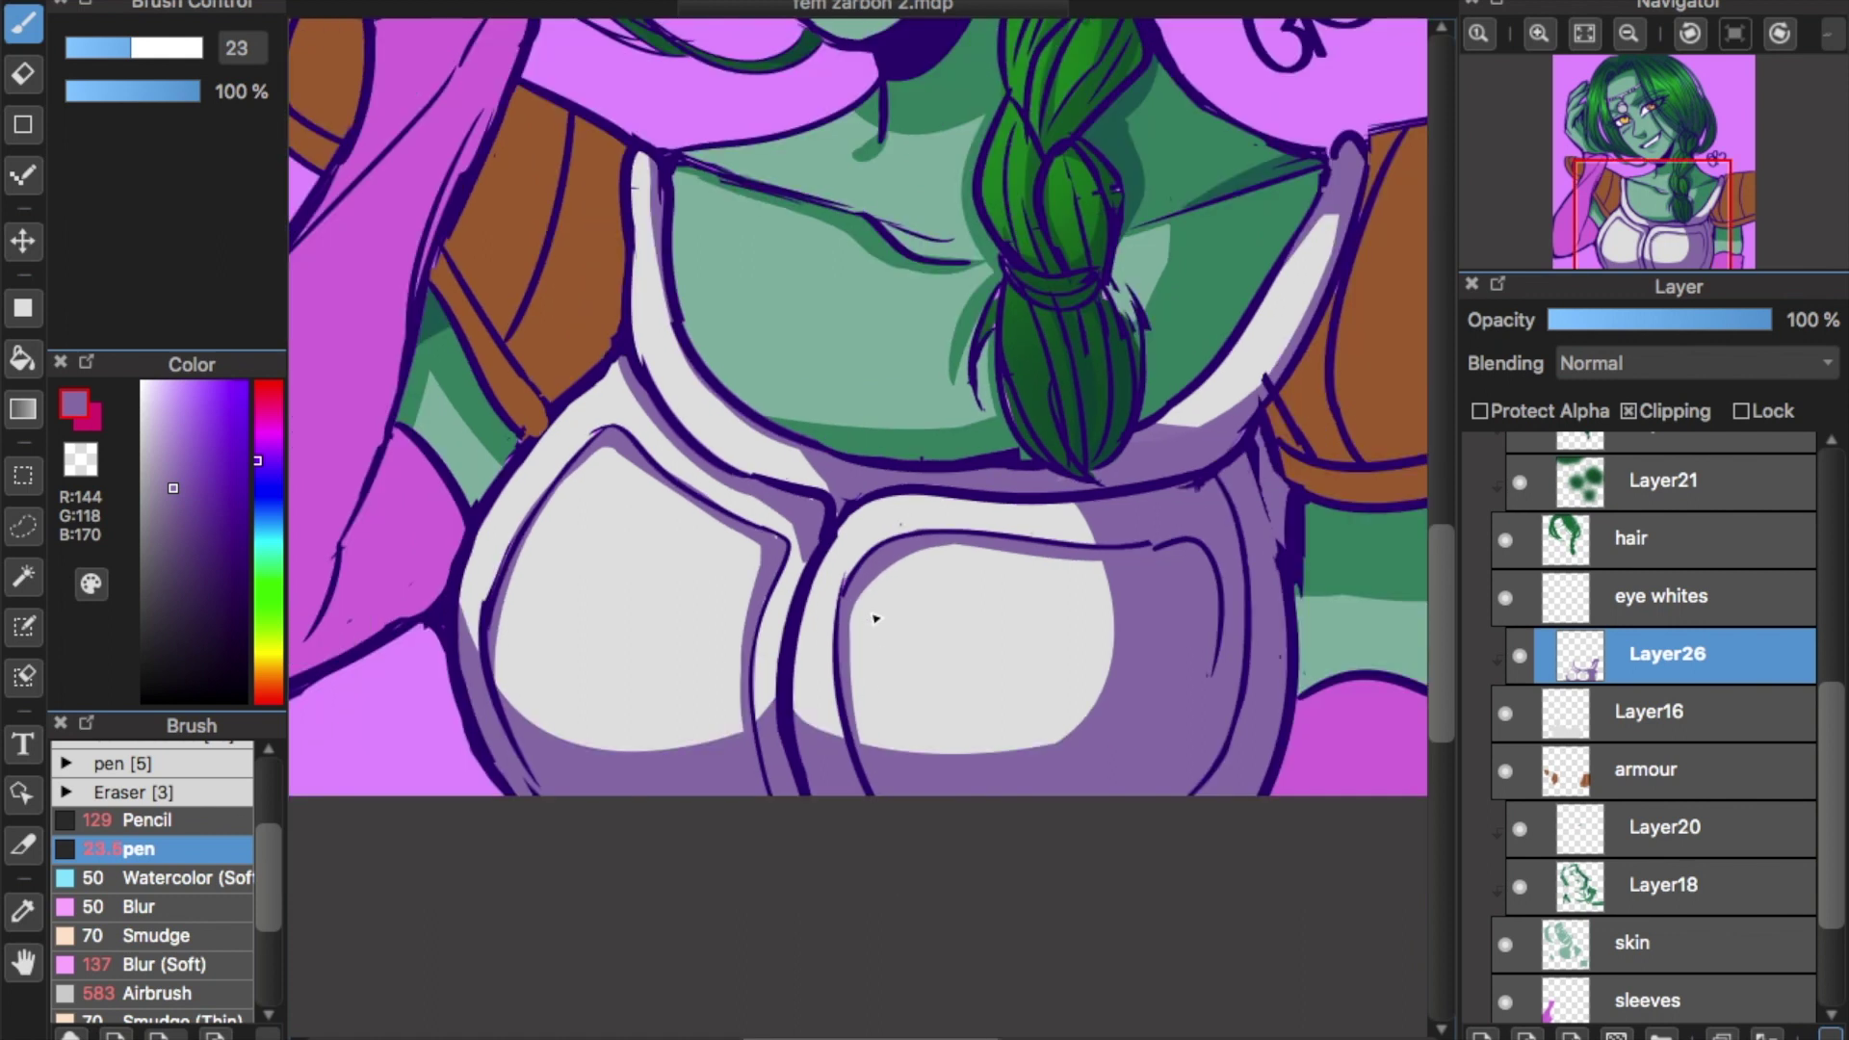
pyautogui.hscroll(1, 1053, 933)
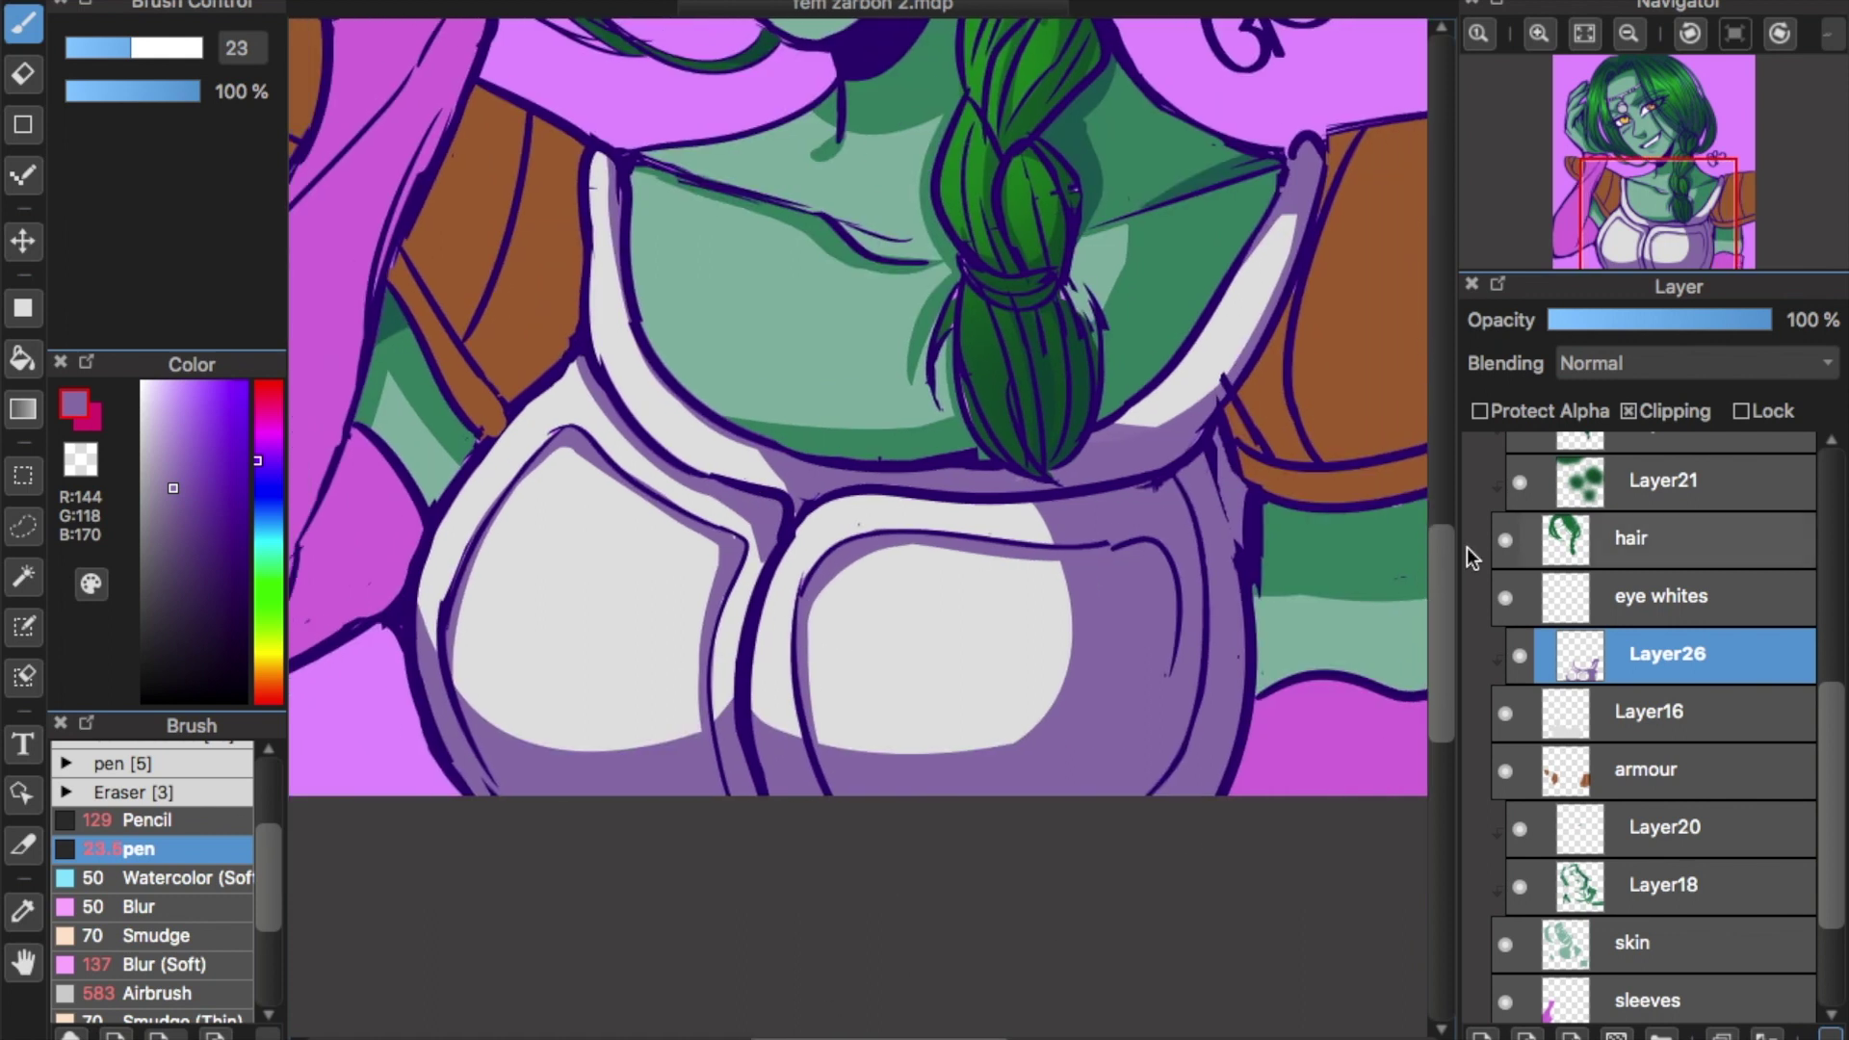
# Add a clipped layer above the white armour's shading and paint deeper shadows under the chest plates in R:104 G:88 B:151 at size 23.
pyautogui.scroll(2, 1454, 534)
pyautogui.scroll(1, 1442, 512)
pyautogui.click(1482, 1035)
pyautogui.click(1629, 411)
pyautogui.click(258, 473)
pyautogui.click(190, 504)
pyautogui.click(185, 512)
pyautogui.moveTo(751, 881); pyautogui.dragTo(721, 929)
pyautogui.moveTo(466, 916); pyautogui.dragTo(496, 939)
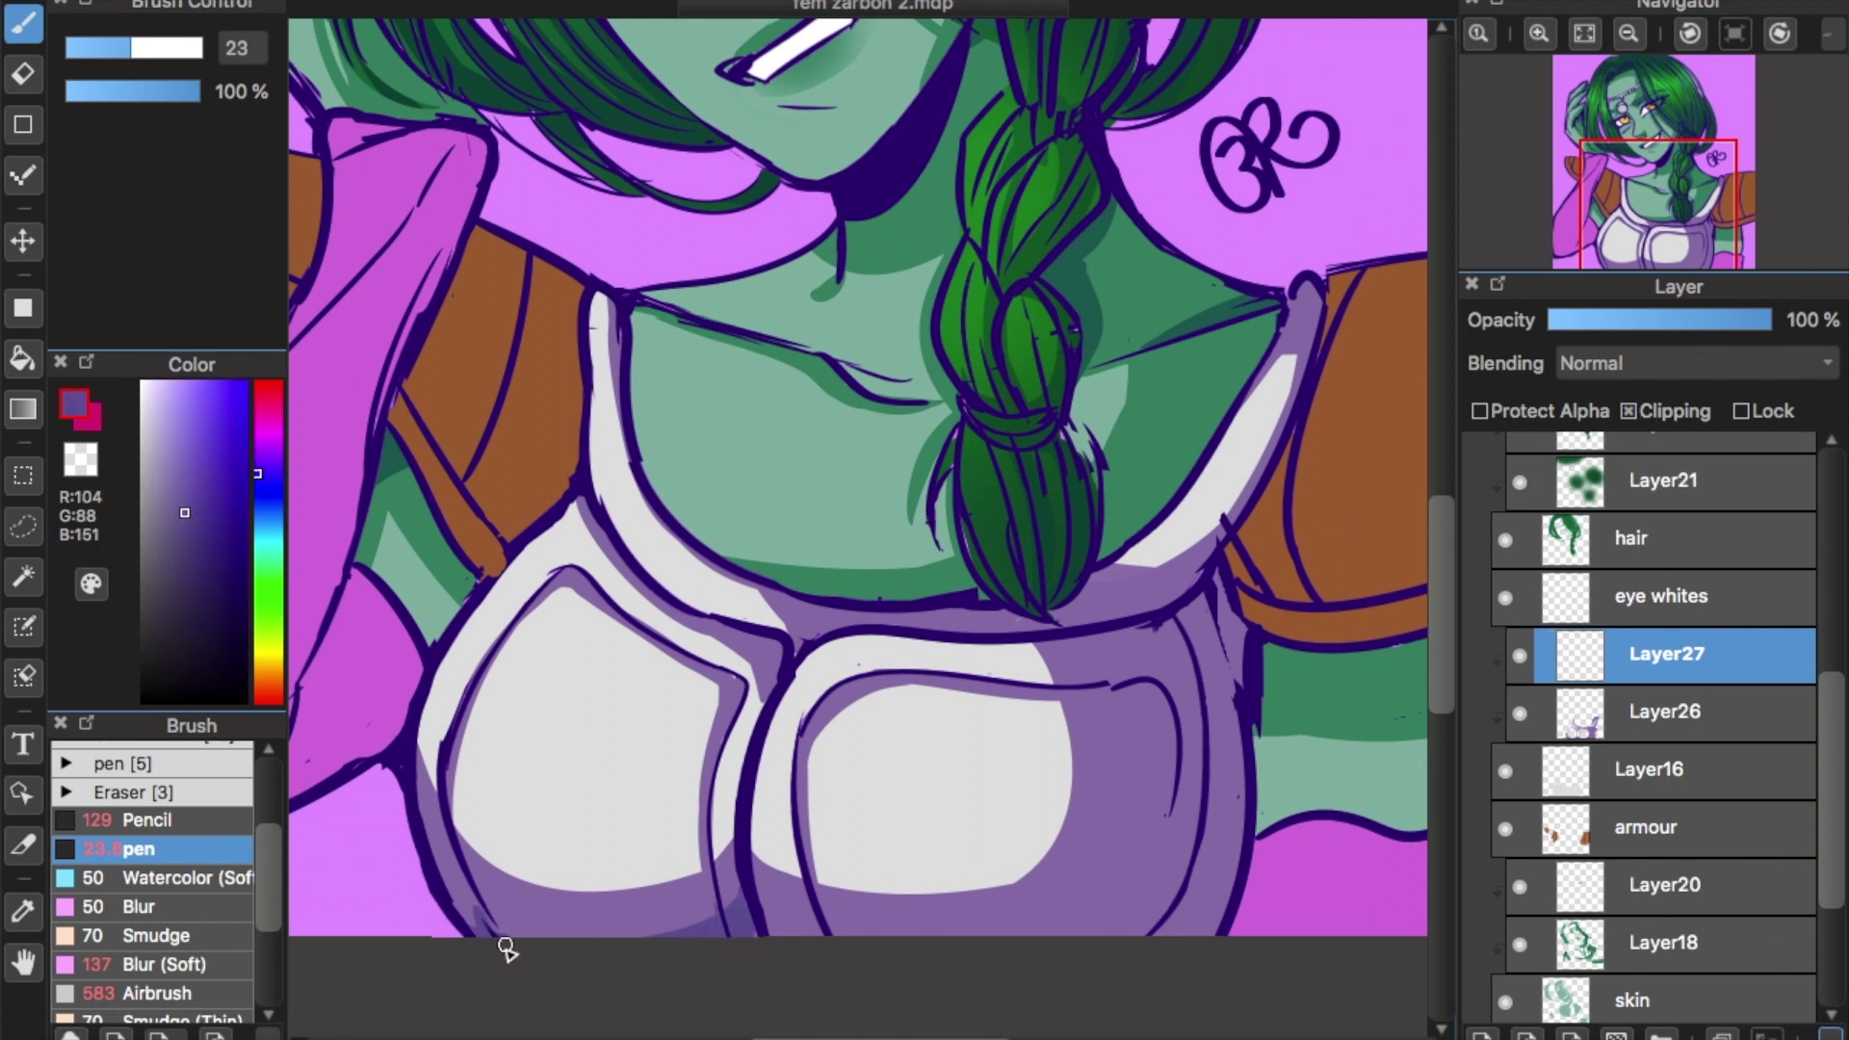
# Deepen the shadow on the outer side of the chest plate below the braid with the pen at size 50, redoing unsatisfactory strokes.
pyautogui.click(172, 48)
pyautogui.moveTo(1059, 606)
pyautogui.mouseDown()
pyautogui.moveTo(1109, 549)
pyautogui.moveTo(1282, 574)
pyautogui.moveTo(1229, 593)
pyautogui.moveTo(1210, 627)
pyautogui.moveTo(1097, 617)
pyautogui.moveTo(1274, 716)
pyautogui.moveTo(1178, 623)
pyautogui.moveTo(1203, 695)
pyautogui.moveTo(1184, 796)
pyautogui.mouseUp()
pyautogui.moveTo(1193, 674); pyautogui.dragTo(1202, 722)
pyautogui.moveTo(1086, 691)
pyautogui.mouseDown()
pyautogui.moveTo(1192, 751)
pyautogui.moveTo(1151, 905)
pyautogui.mouseUp()
pyautogui.press('super+z')
pyautogui.moveTo(1086, 687)
pyautogui.mouseDown()
pyautogui.moveTo(1172, 805)
pyautogui.moveTo(1132, 923)
pyautogui.mouseUp()
pyautogui.press('super+z')
pyautogui.moveTo(1086, 688)
pyautogui.mouseDown()
pyautogui.moveTo(1124, 692)
pyautogui.moveTo(1097, 953)
pyautogui.mouseUp()
pyautogui.moveTo(1223, 799); pyautogui.dragTo(1203, 900)
pyautogui.press('super+z')
pyautogui.moveTo(1252, 731); pyautogui.dragTo(1228, 934)
pyautogui.moveTo(1121, 635); pyautogui.dragTo(1184, 712)
# Shade the brown shoulder armour in R:136 G:71 B:34 and highlight its upper edges in R:205 G:133 B:90 on layers clipped to armour.
pyautogui.scroll(-3, 1242, 886)
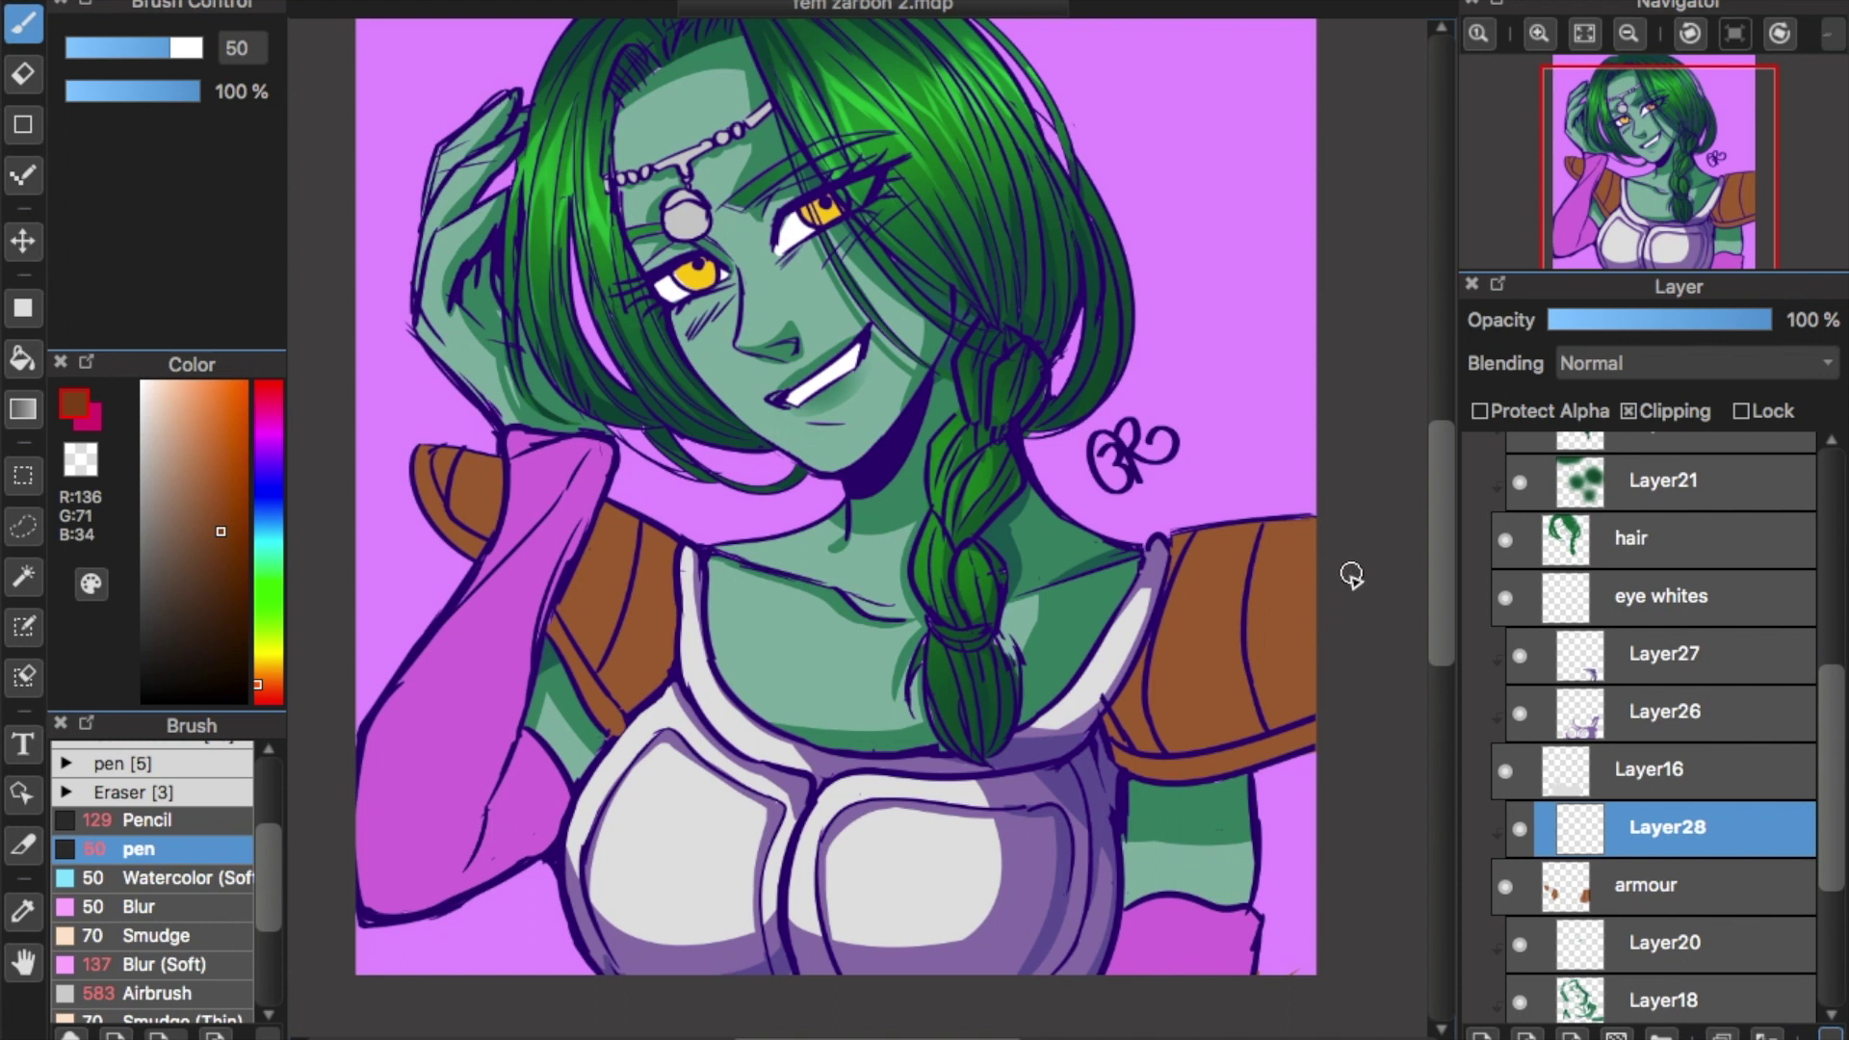
pyautogui.keyDown('alt'); pyautogui.click(1281, 624); pyautogui.keyUp('alt')
pyautogui.scroll(-1, 1329, 664)
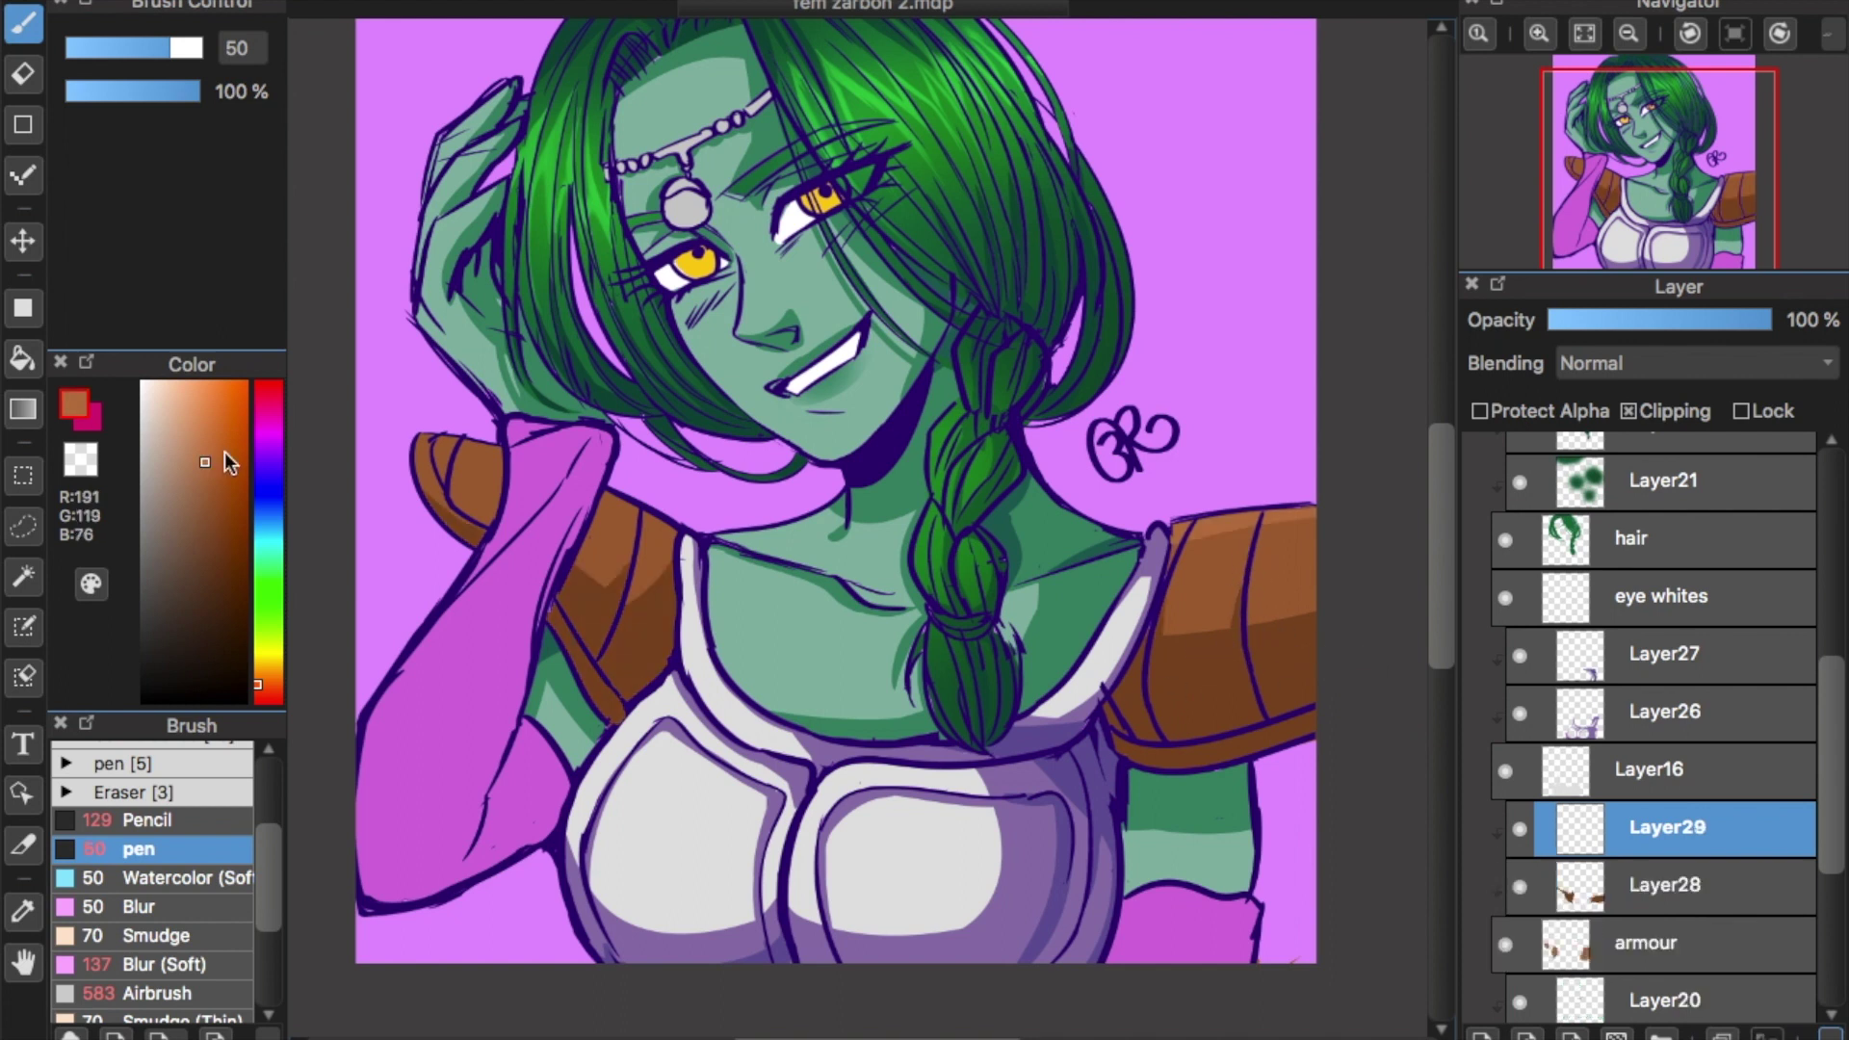
pyautogui.click(200, 444)
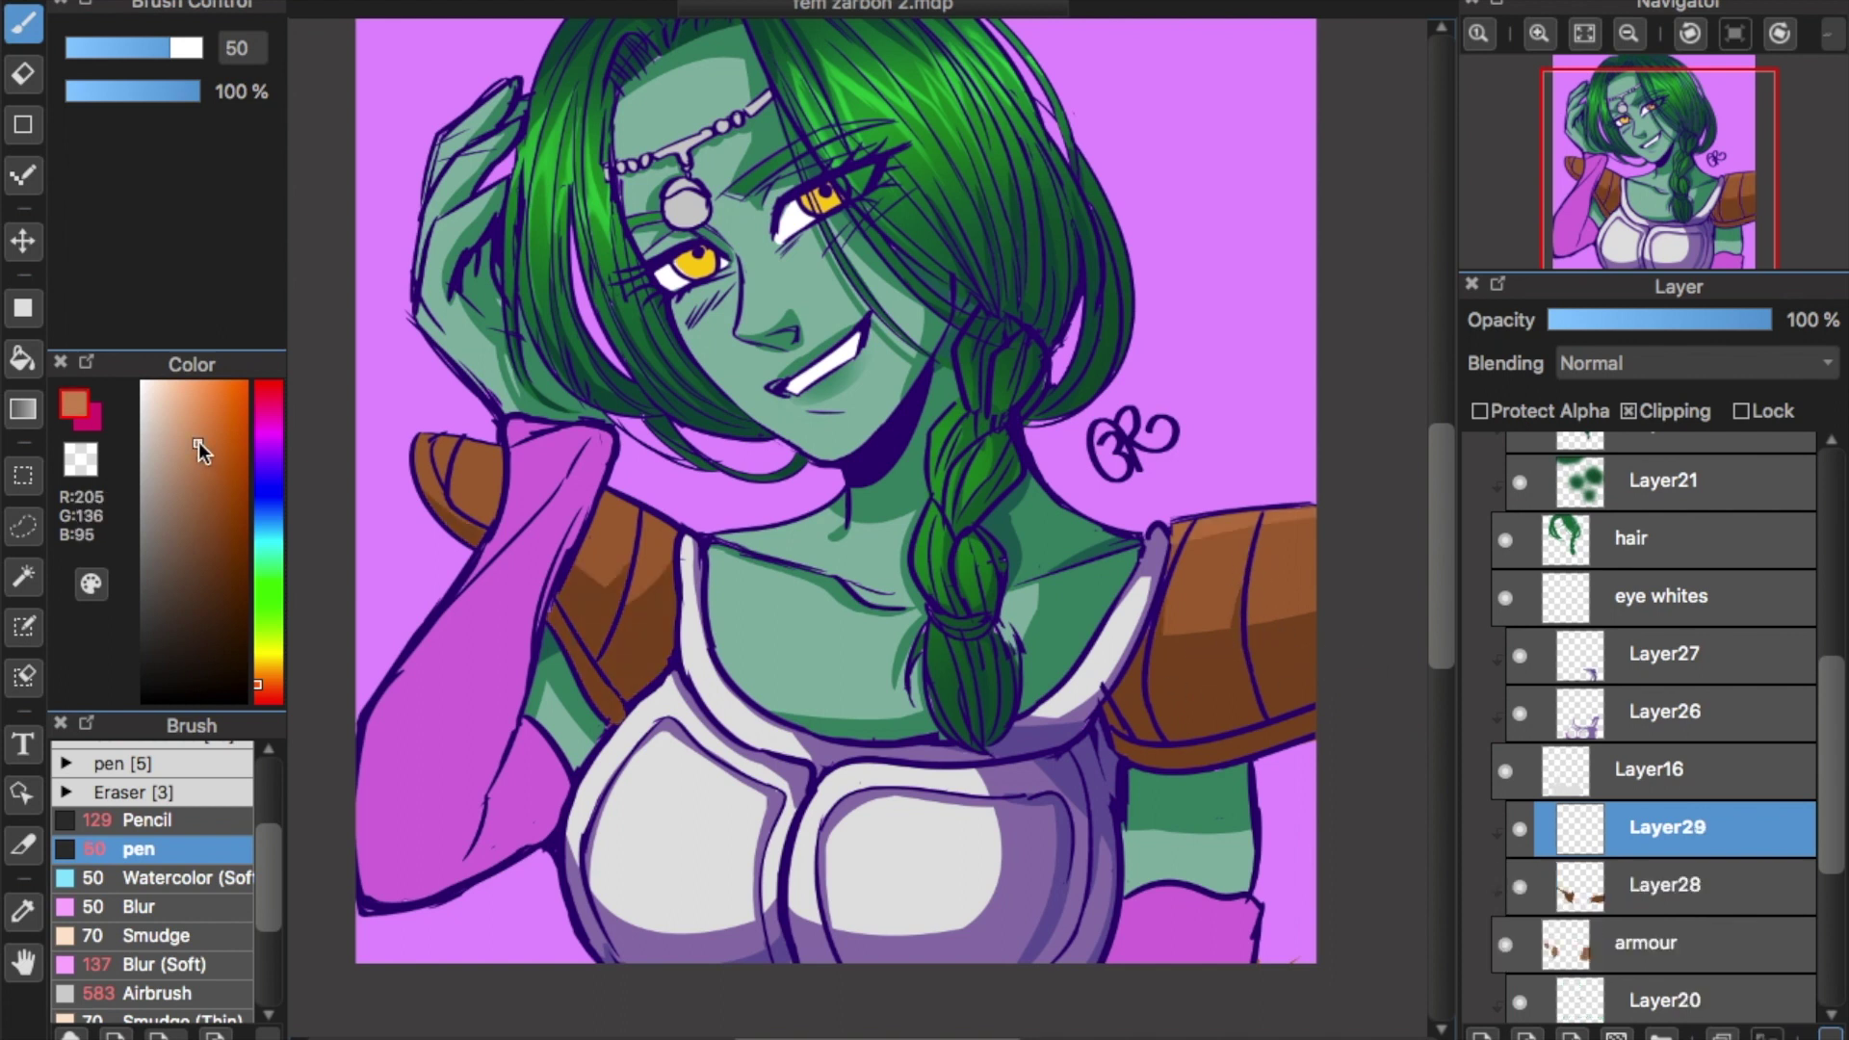
pyautogui.moveTo(1353, 514); pyautogui.dragTo(1177, 535)
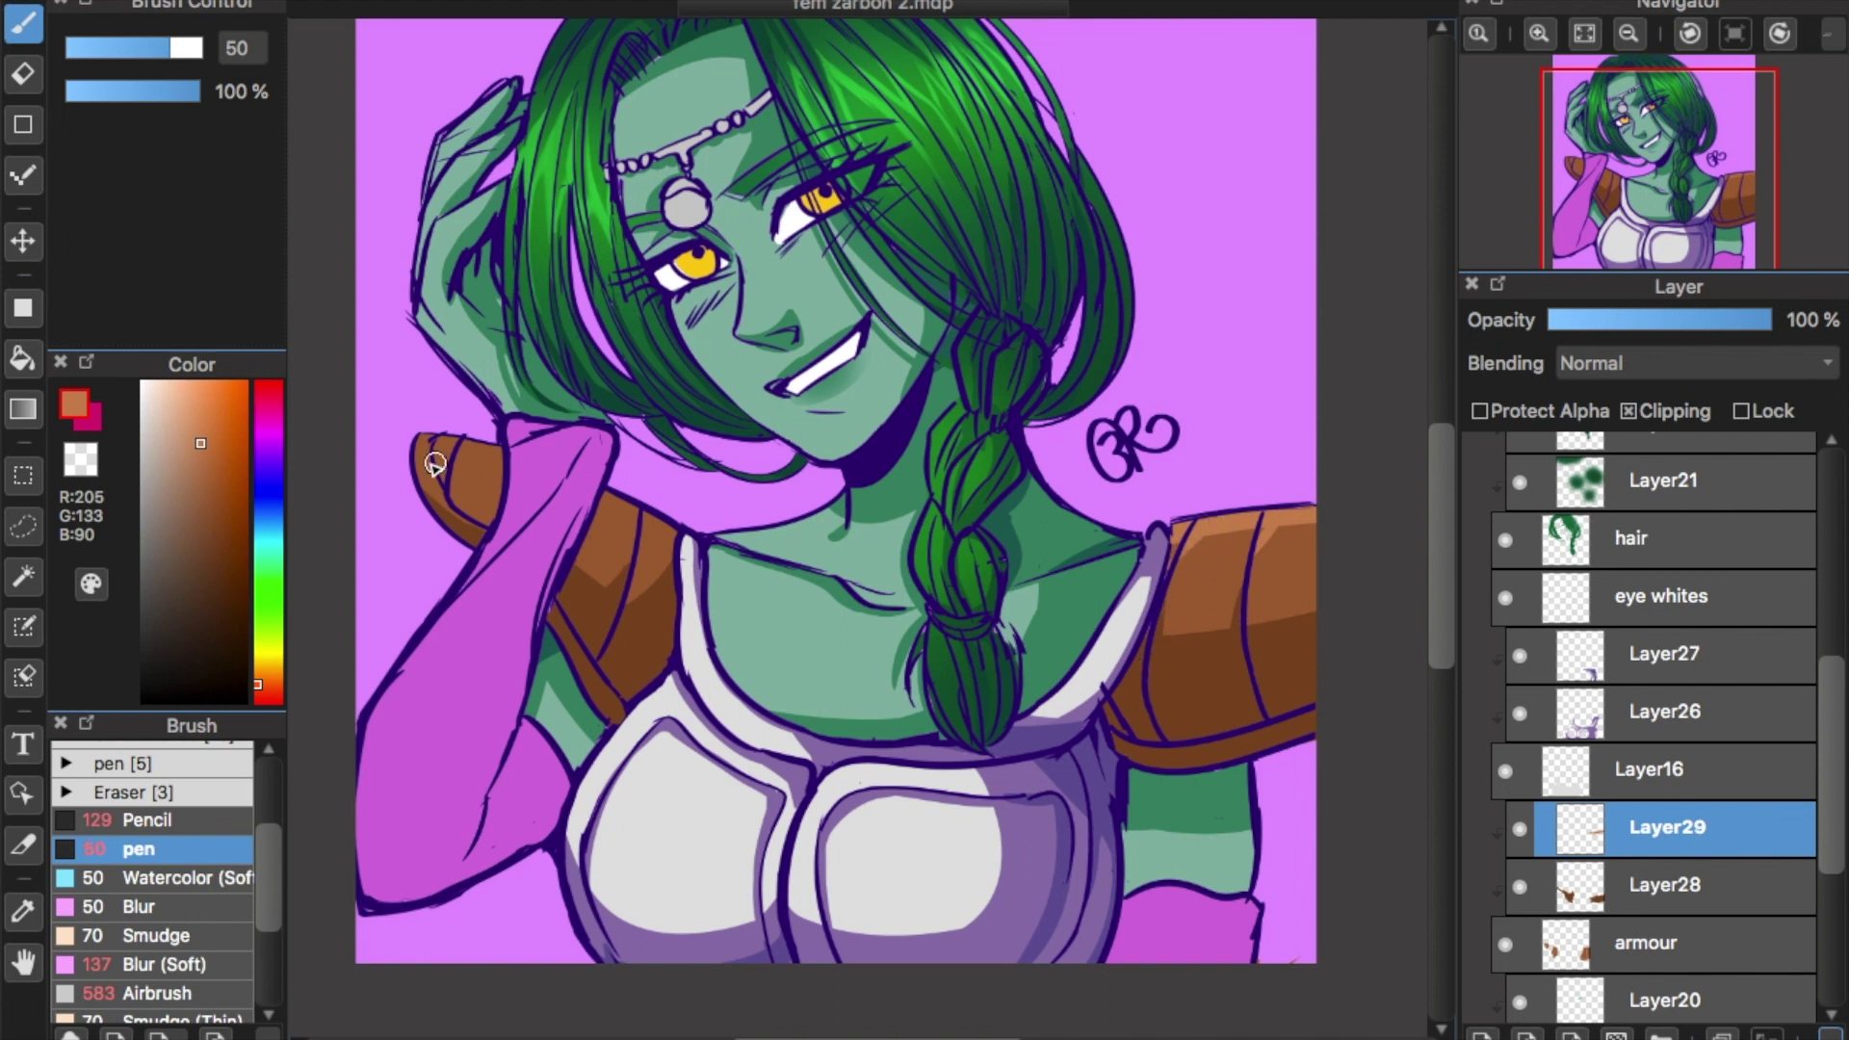
pyautogui.moveTo(423, 441); pyautogui.dragTo(500, 453)
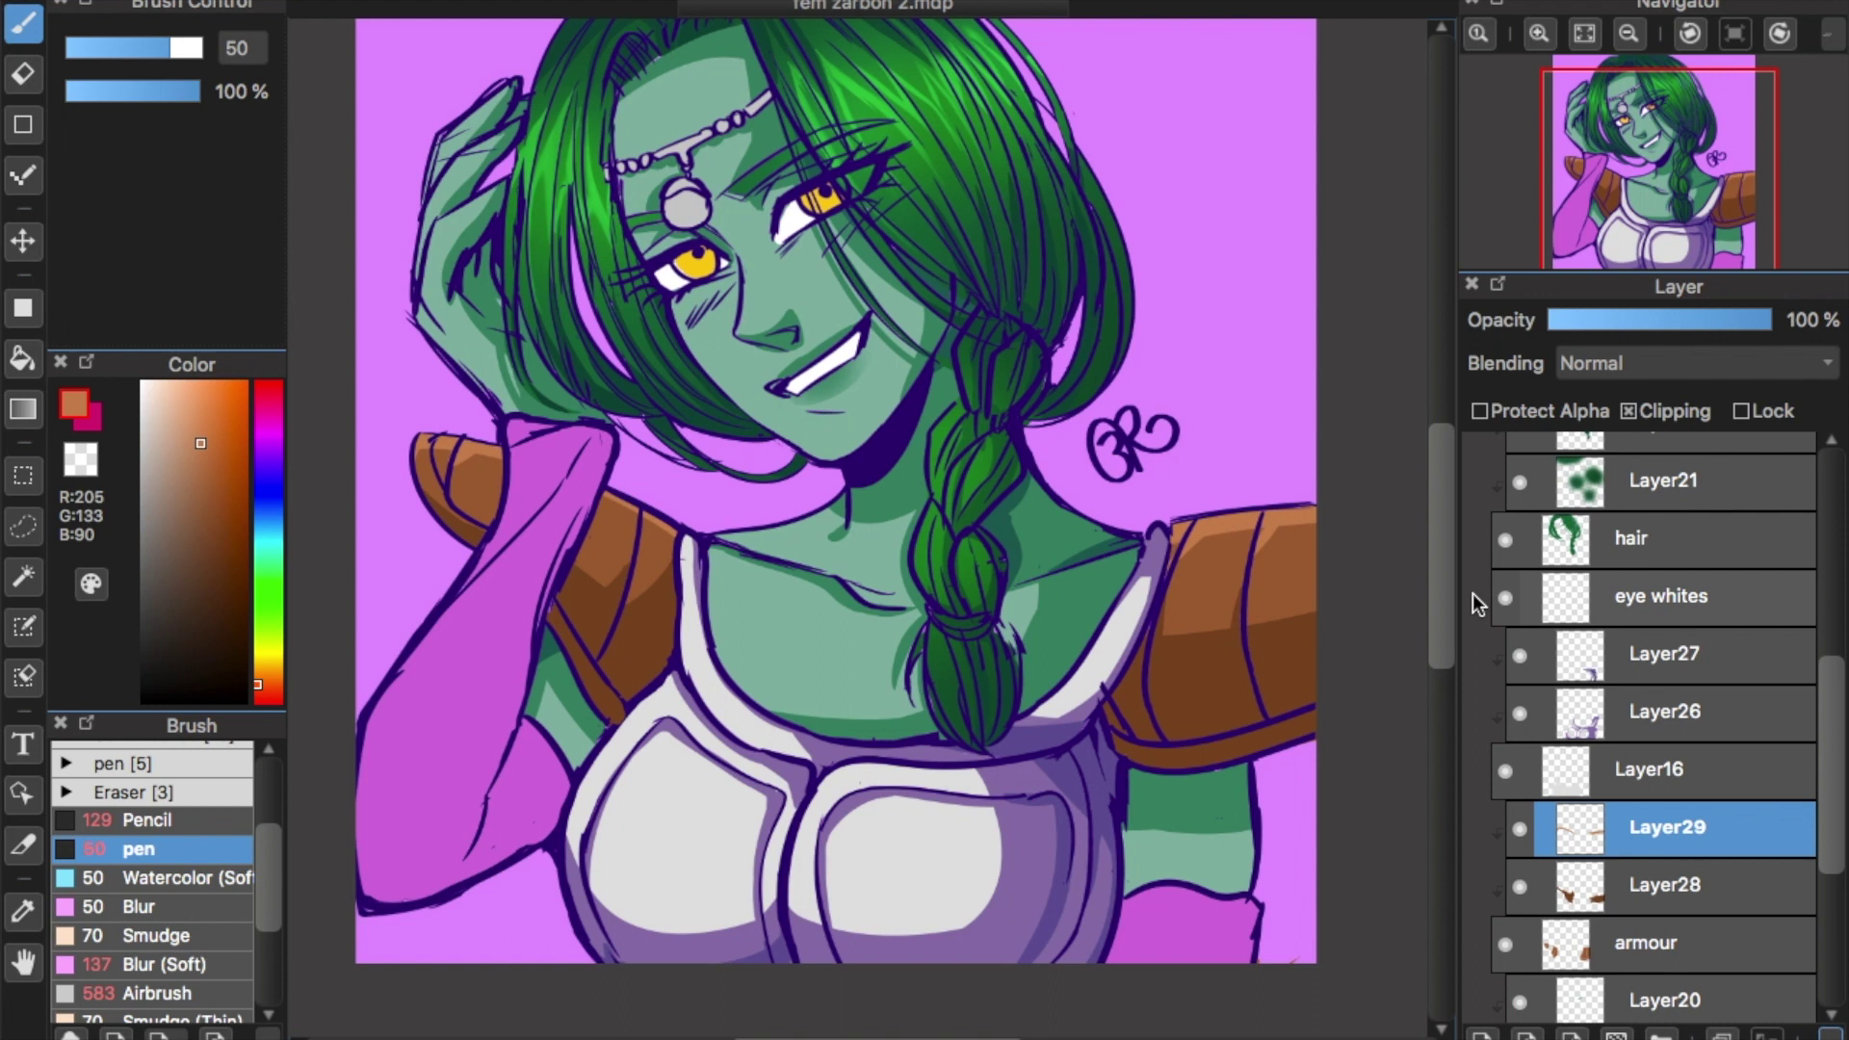
# Add a layer clipped to sleeves and shade the gloves in darker magenta, redoing the first size 164 stroke, and pick light pink R:240 G:160 B:238.
pyautogui.moveTo(1457, 578); pyautogui.dragTo(1452, 548)
pyautogui.scroll(-3, 1452, 550)
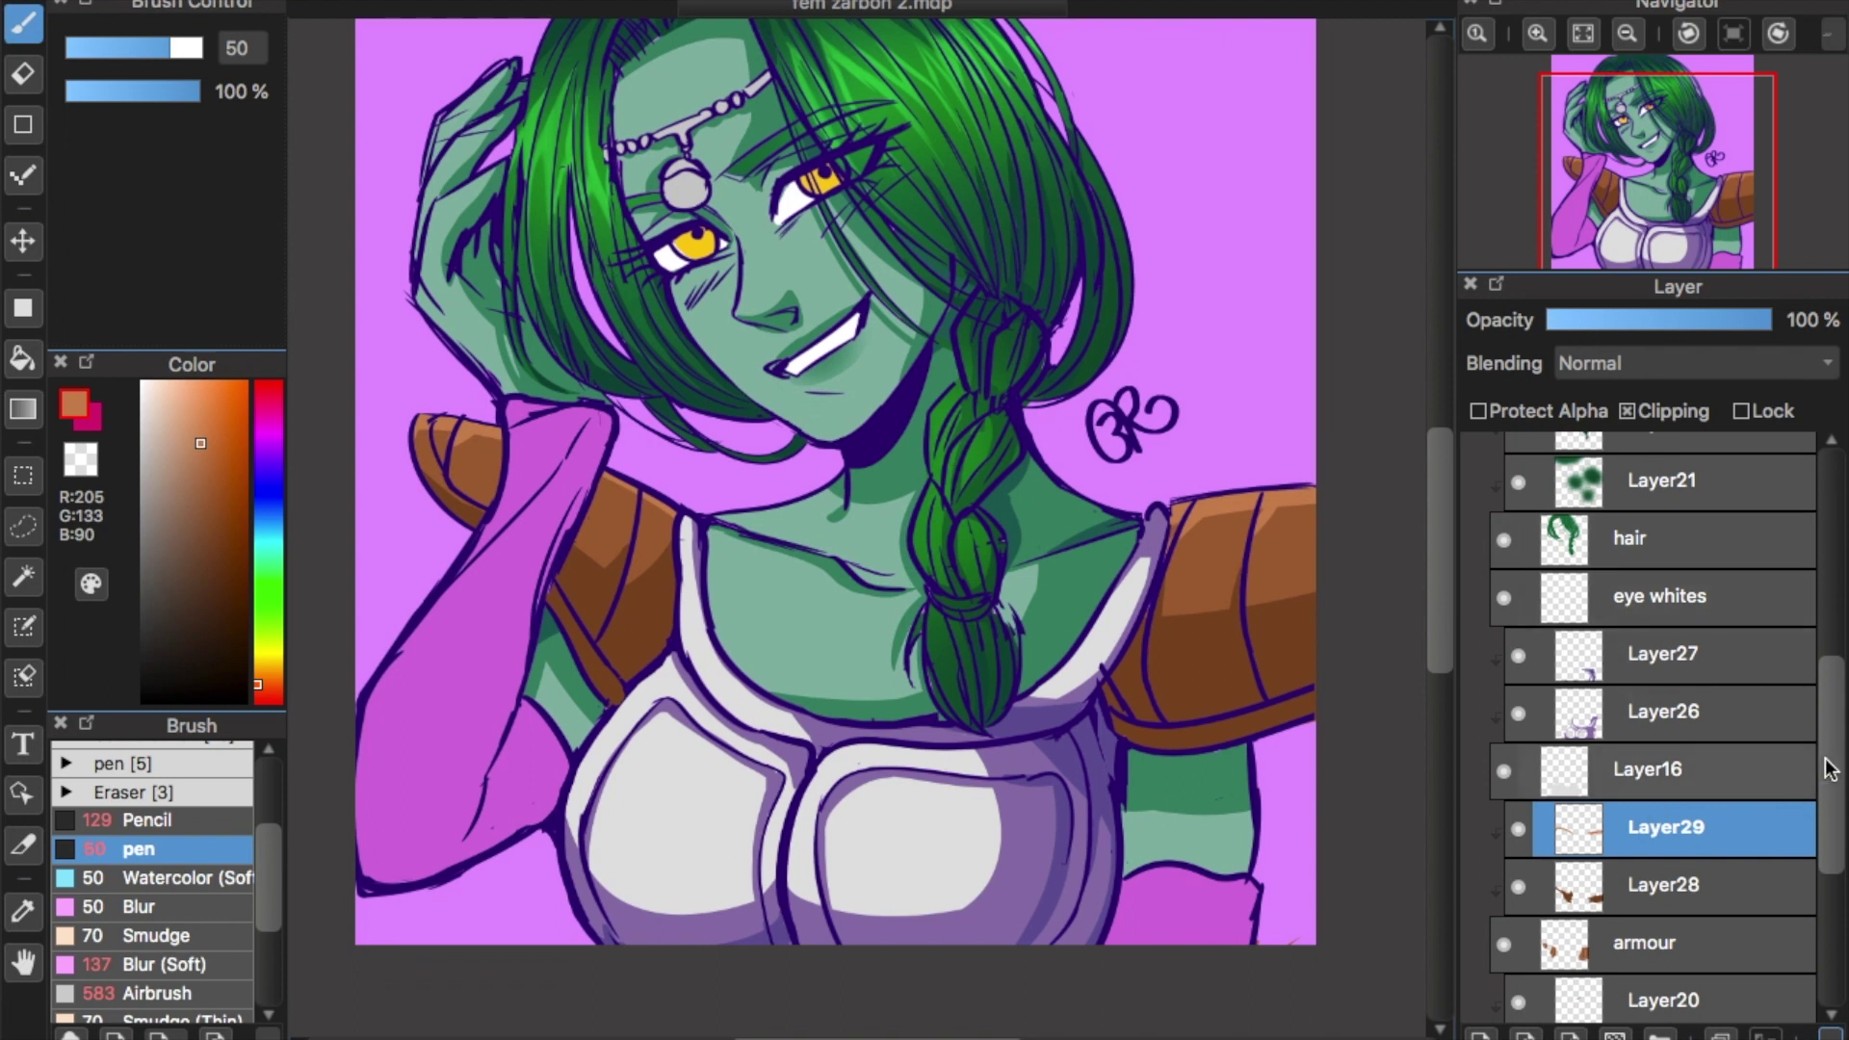
pyautogui.scroll(-10, 1829, 769)
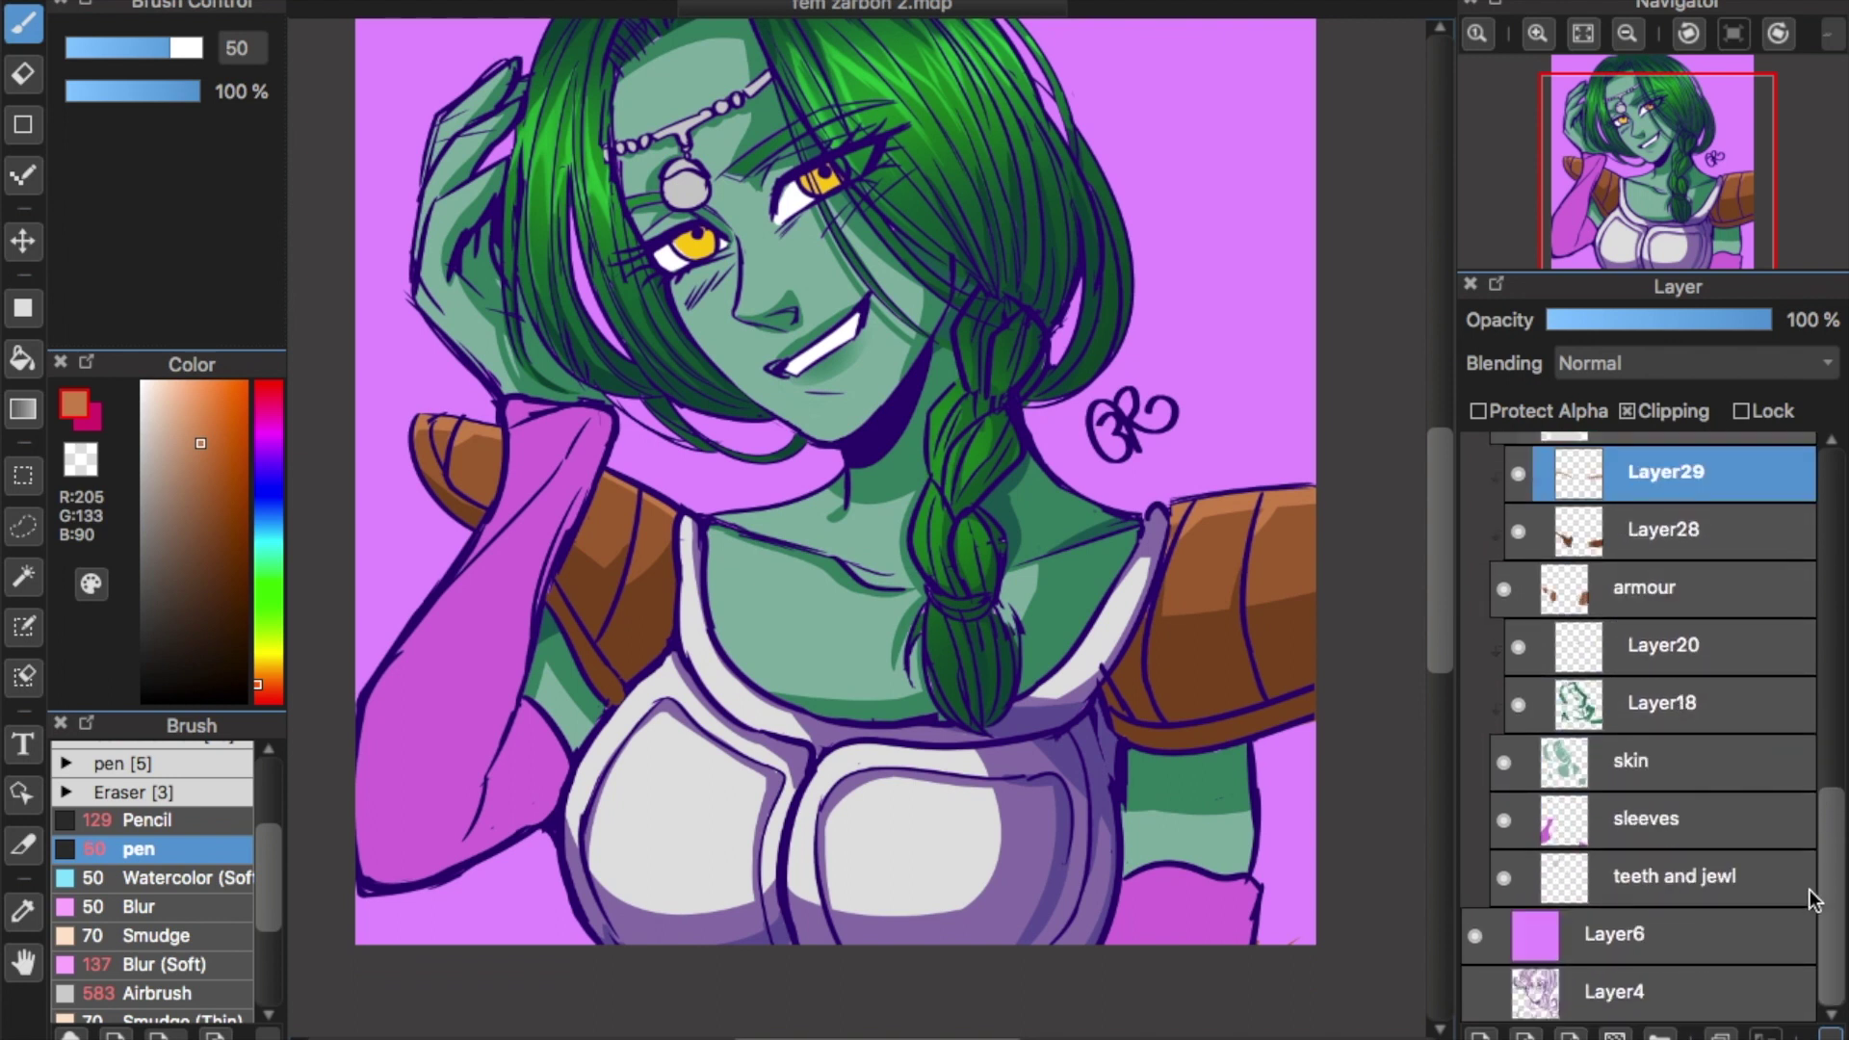
pyautogui.hotkey('ctrl', 'shift', 'n')
pyautogui.moveTo(607, 481)
pyautogui.mouseDown()
pyautogui.moveTo(506, 713)
pyautogui.moveTo(526, 623)
pyautogui.mouseUp()
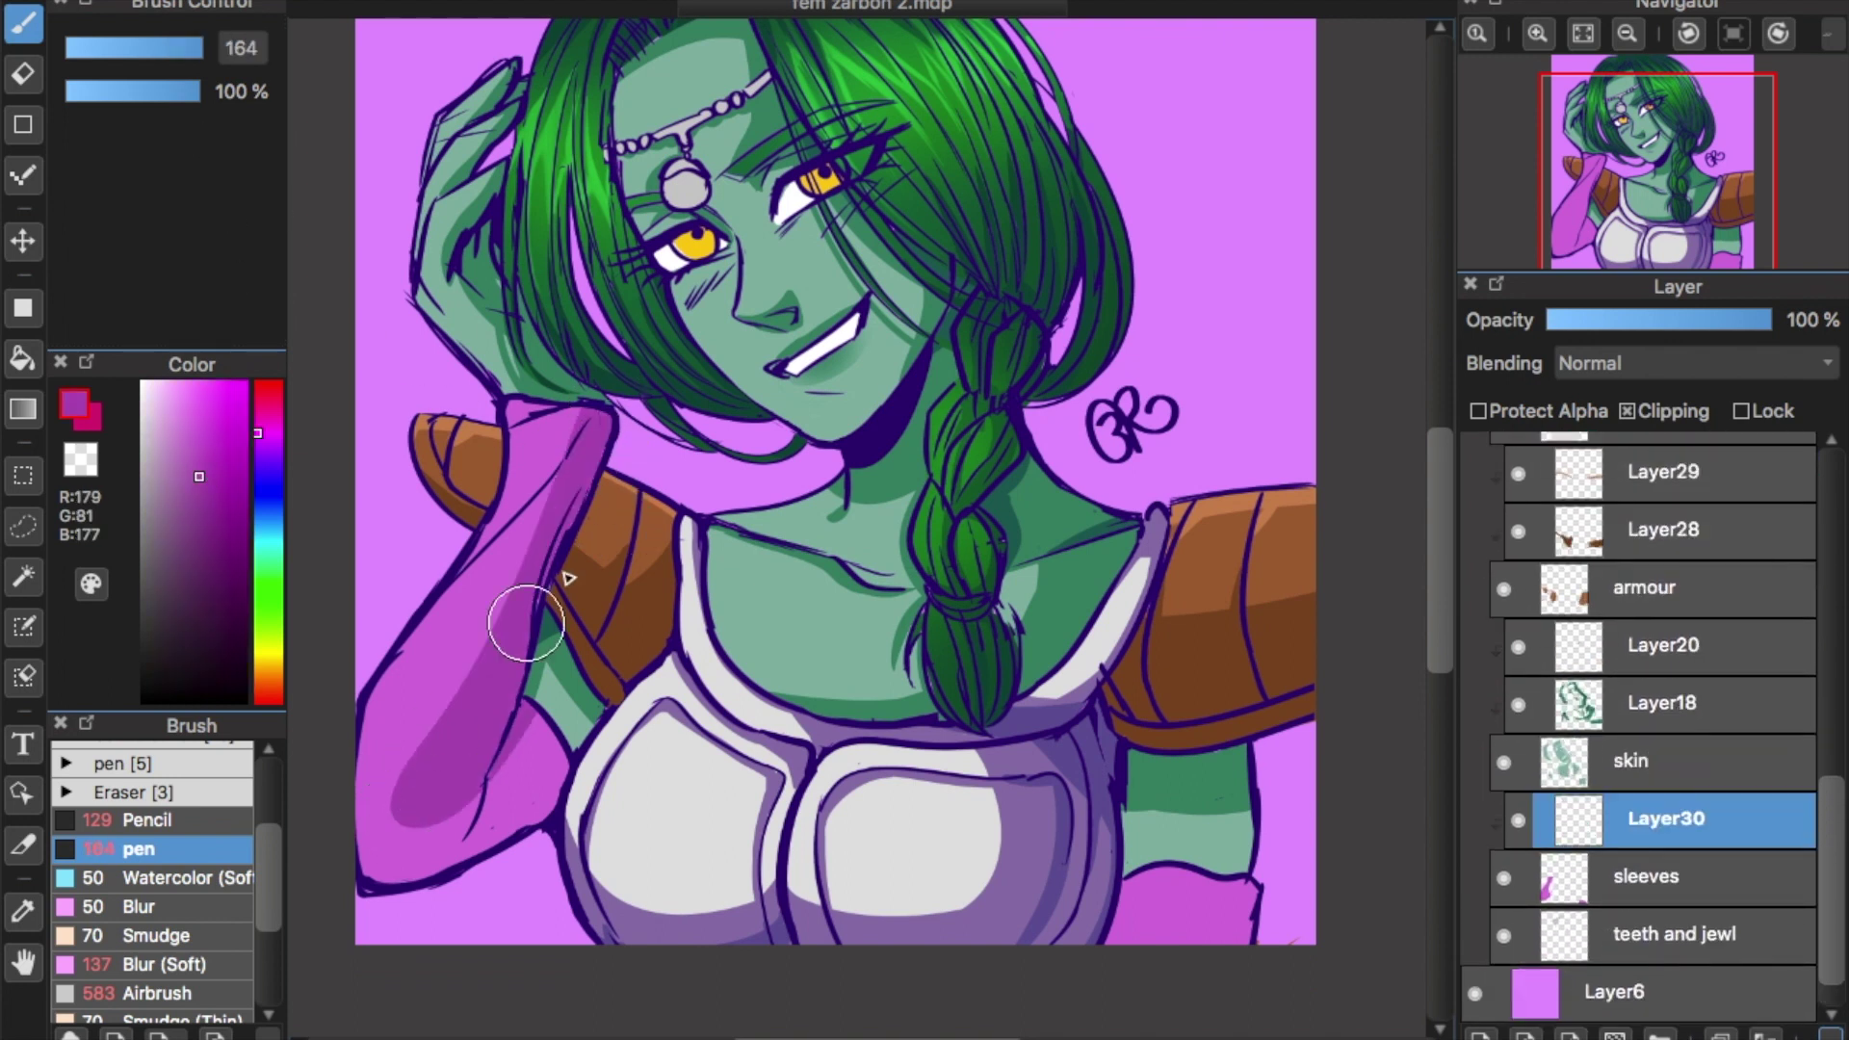
pyautogui.hotkey('ctrl', 'z')
pyautogui.keyDown('alt'); pyautogui.click(429, 613); pyautogui.keyUp('alt')
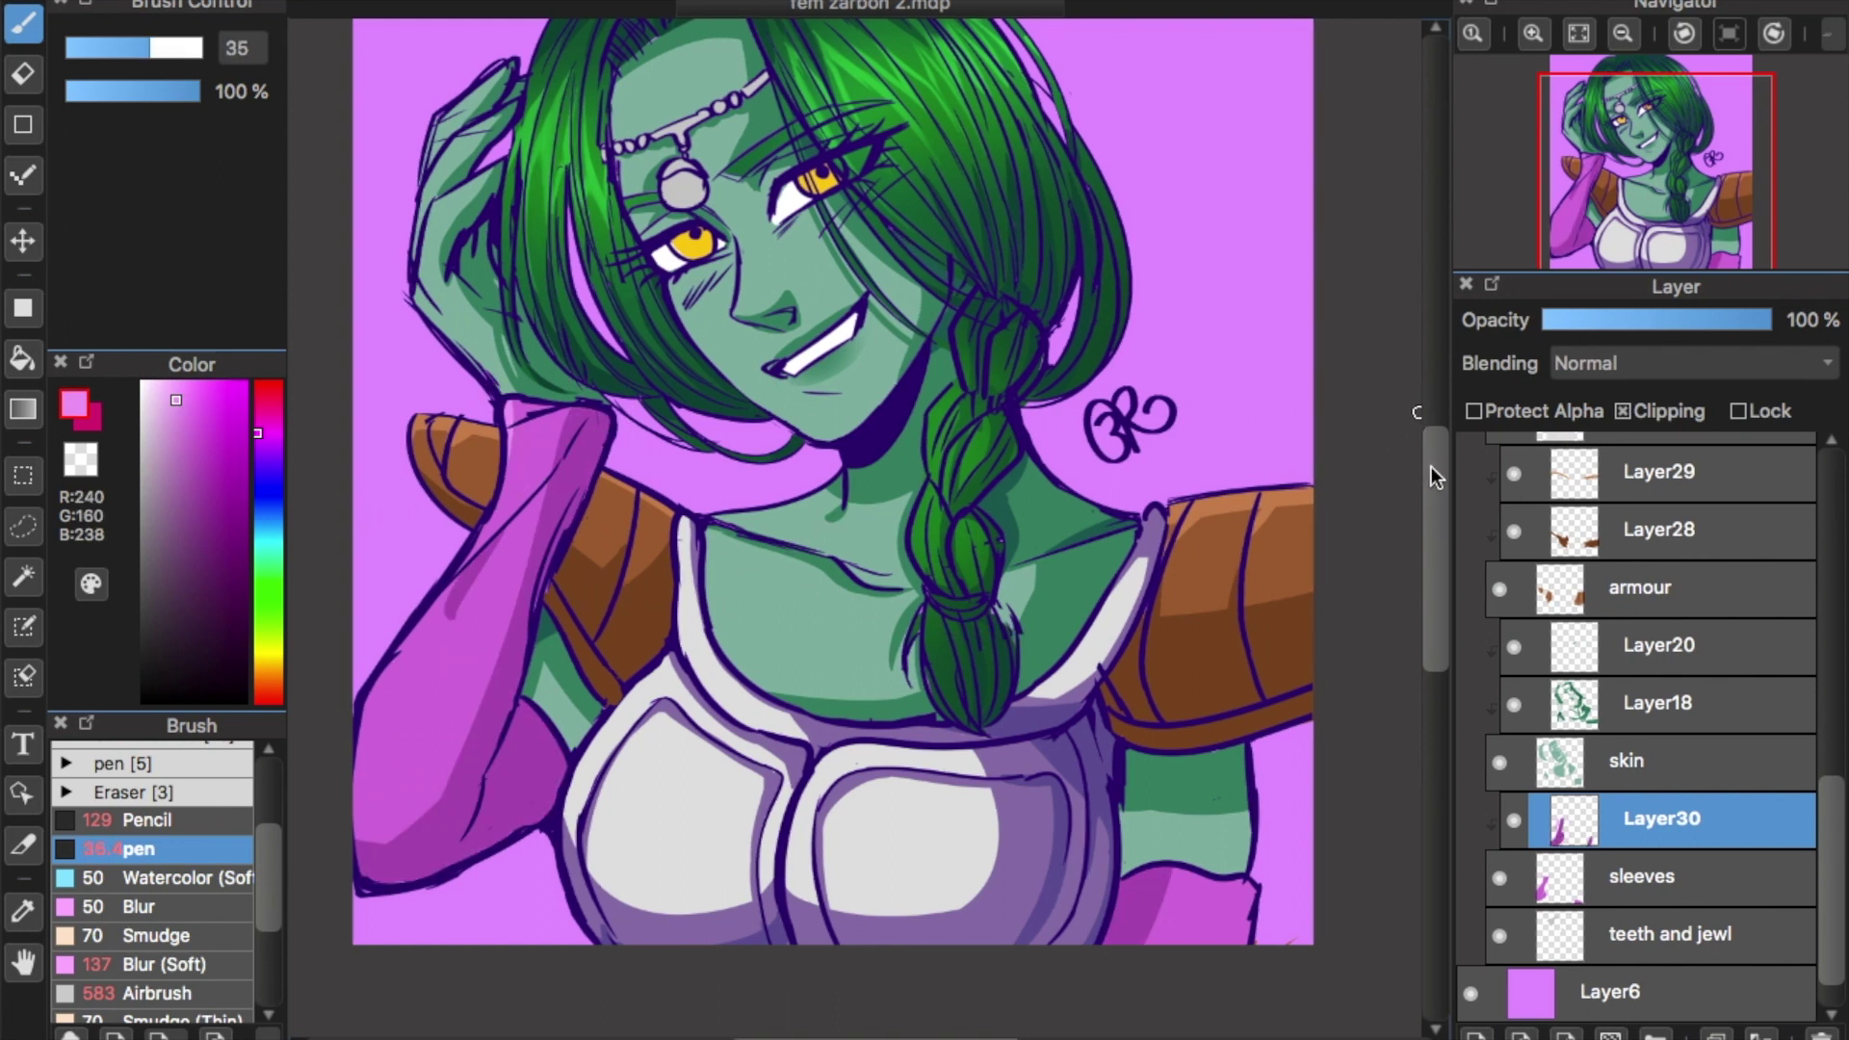
pyautogui.scroll(3, 1439, 443)
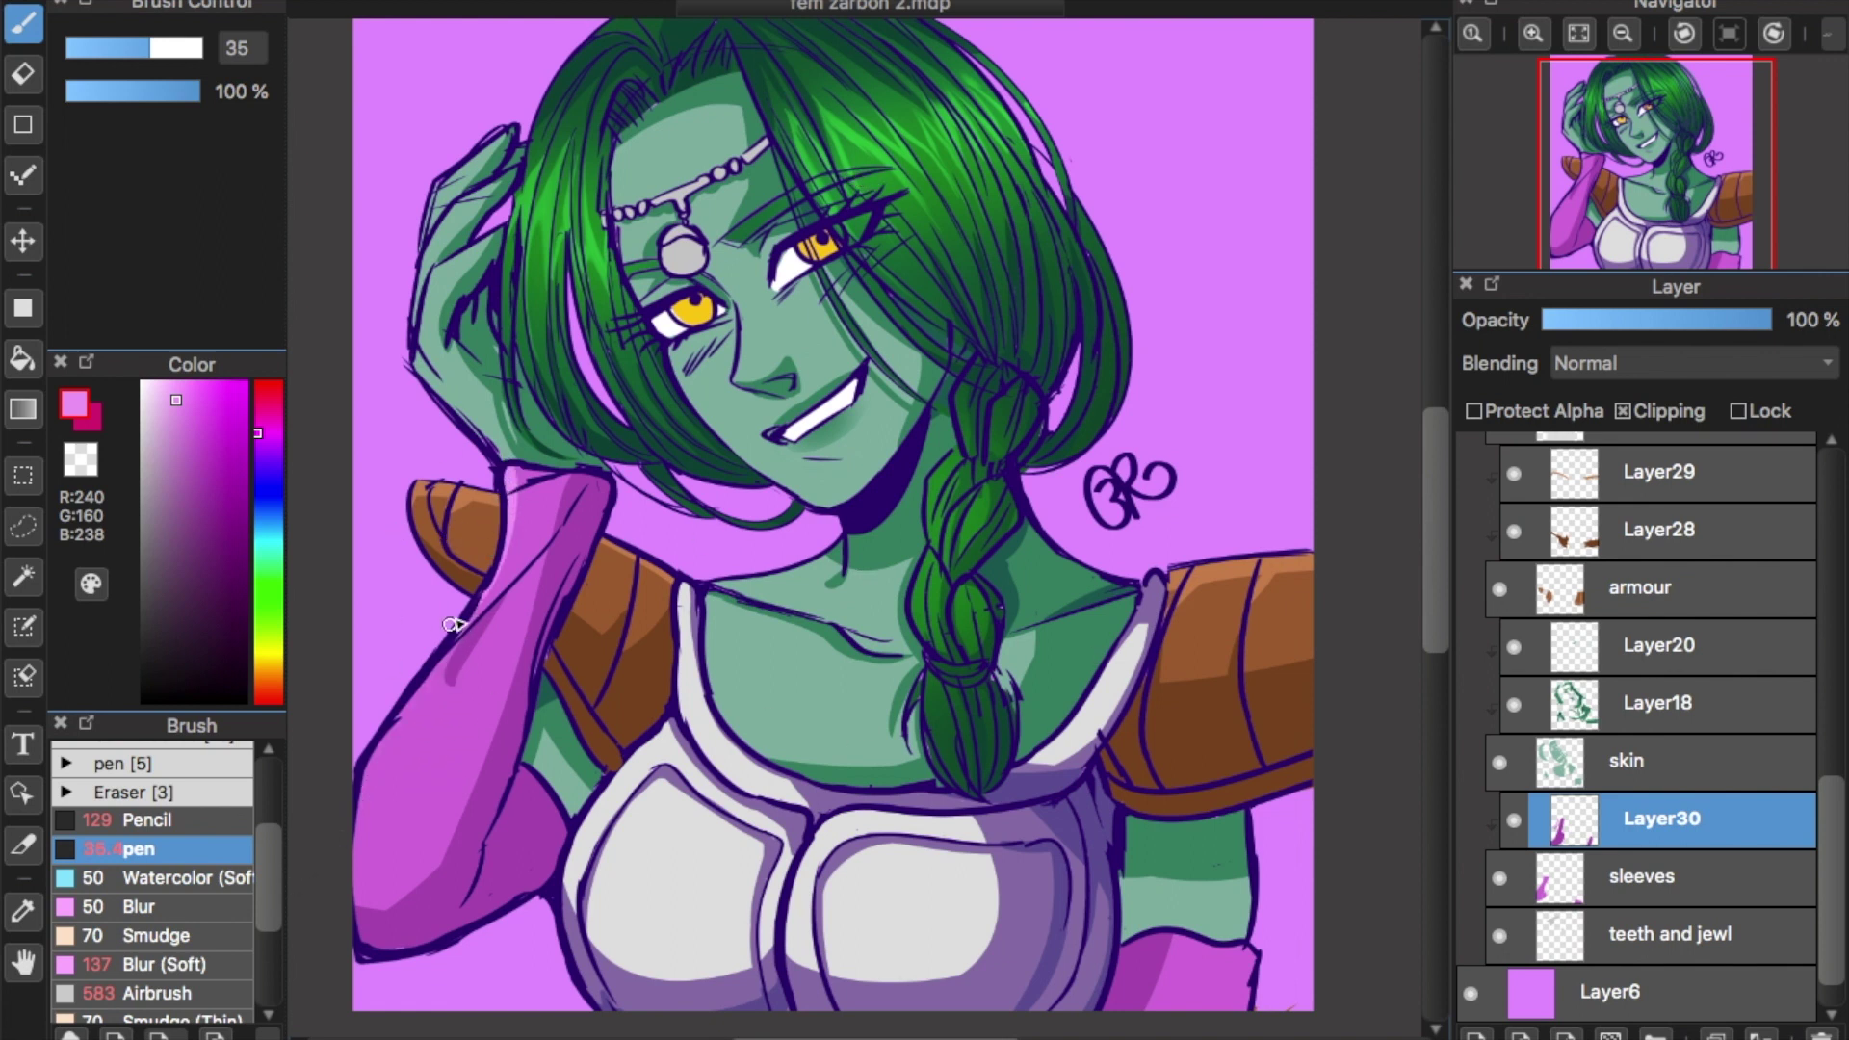
# Add a layer clipped to the eye whites layer and shade the whites of both eyes in light purple.
pyautogui.scroll(1, 530, 486)
pyautogui.moveTo(1831, 808); pyautogui.dragTo(1841, 649)
pyautogui.click(1662, 685)
pyautogui.hotkey('ctrl', 'shift', 'n')
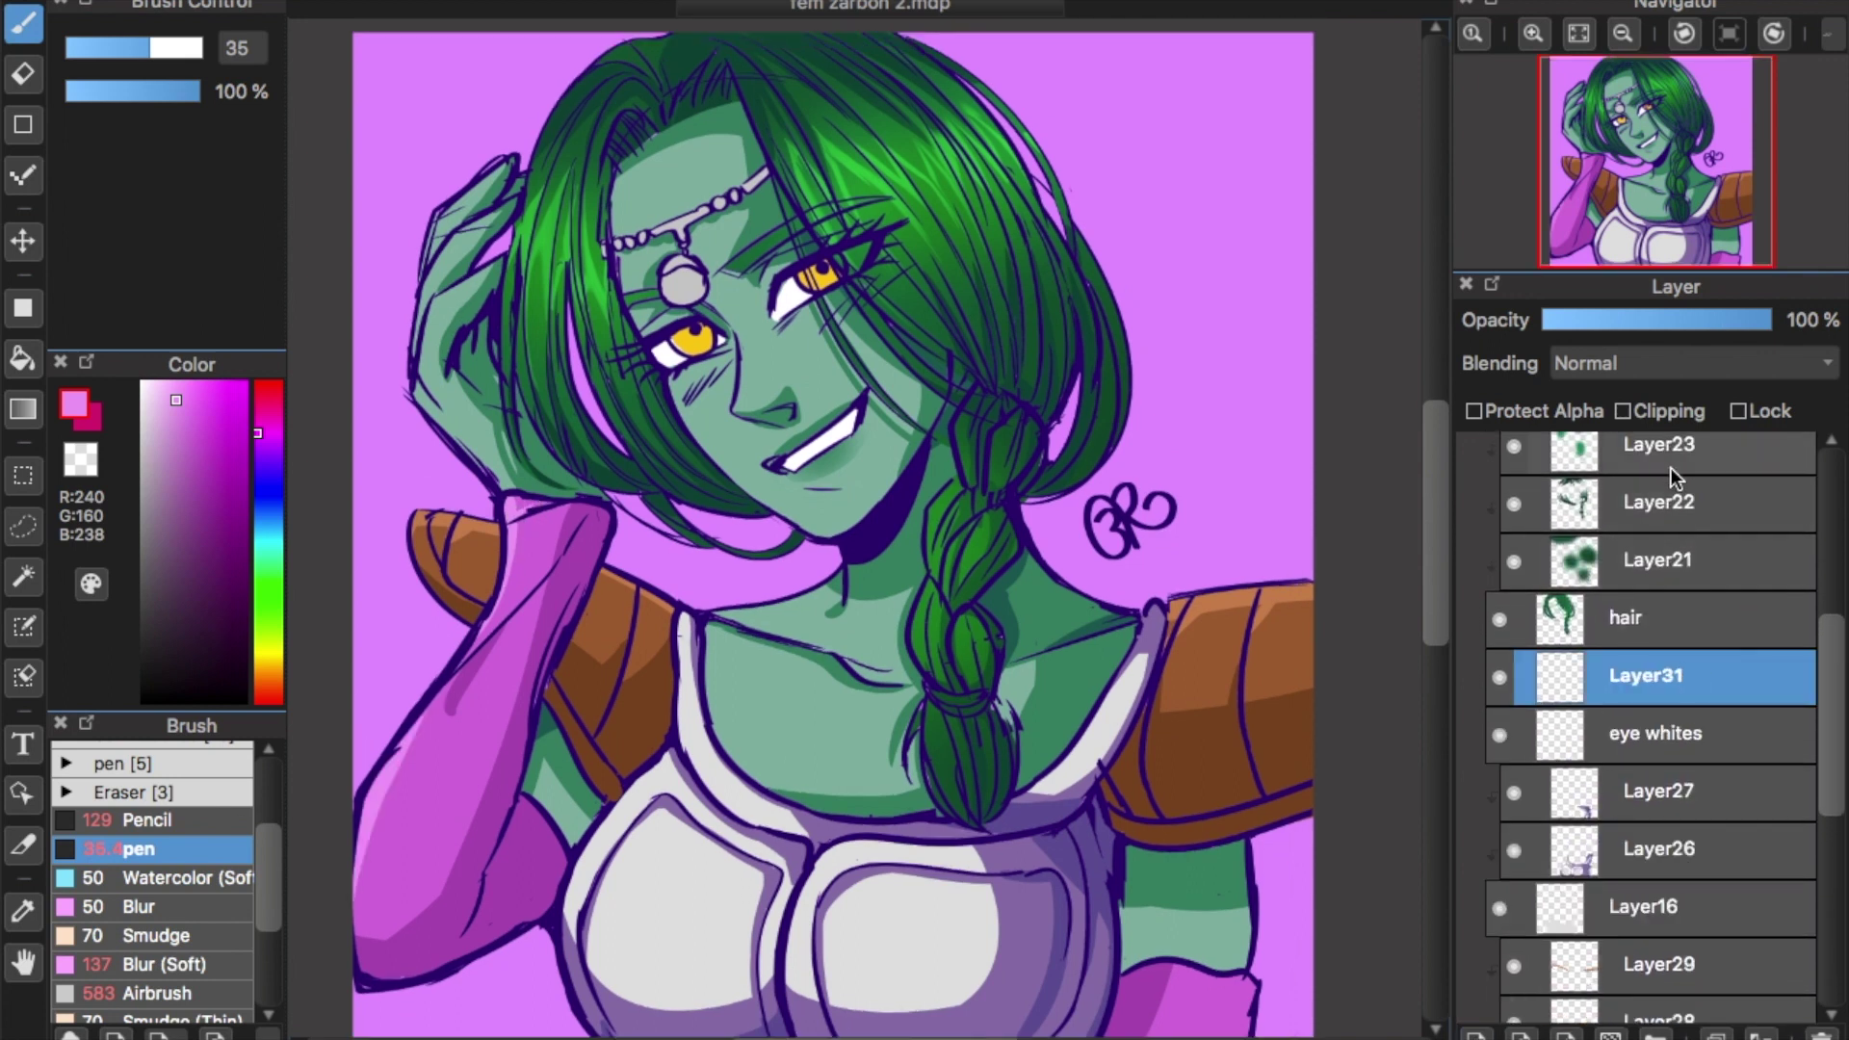
pyautogui.click(1624, 412)
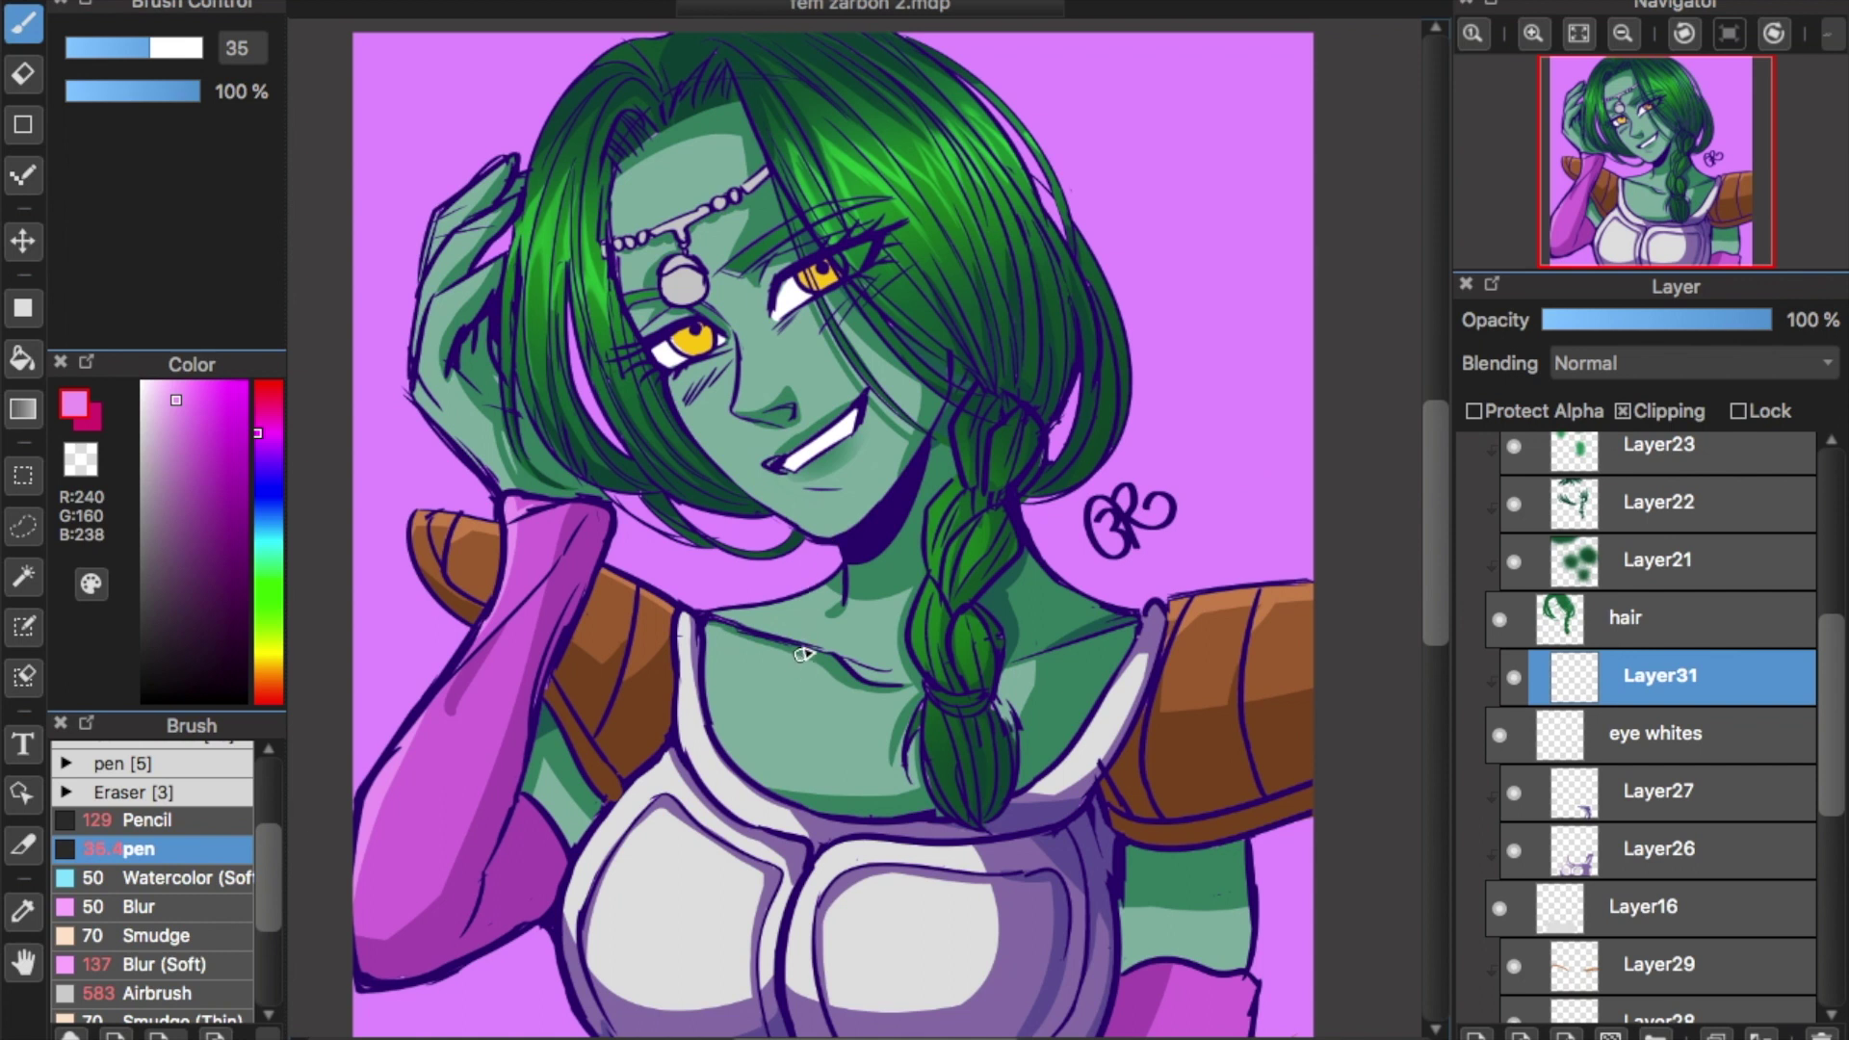
pyautogui.keyDown('alt'); pyautogui.click(805, 285); pyautogui.keyUp('alt')
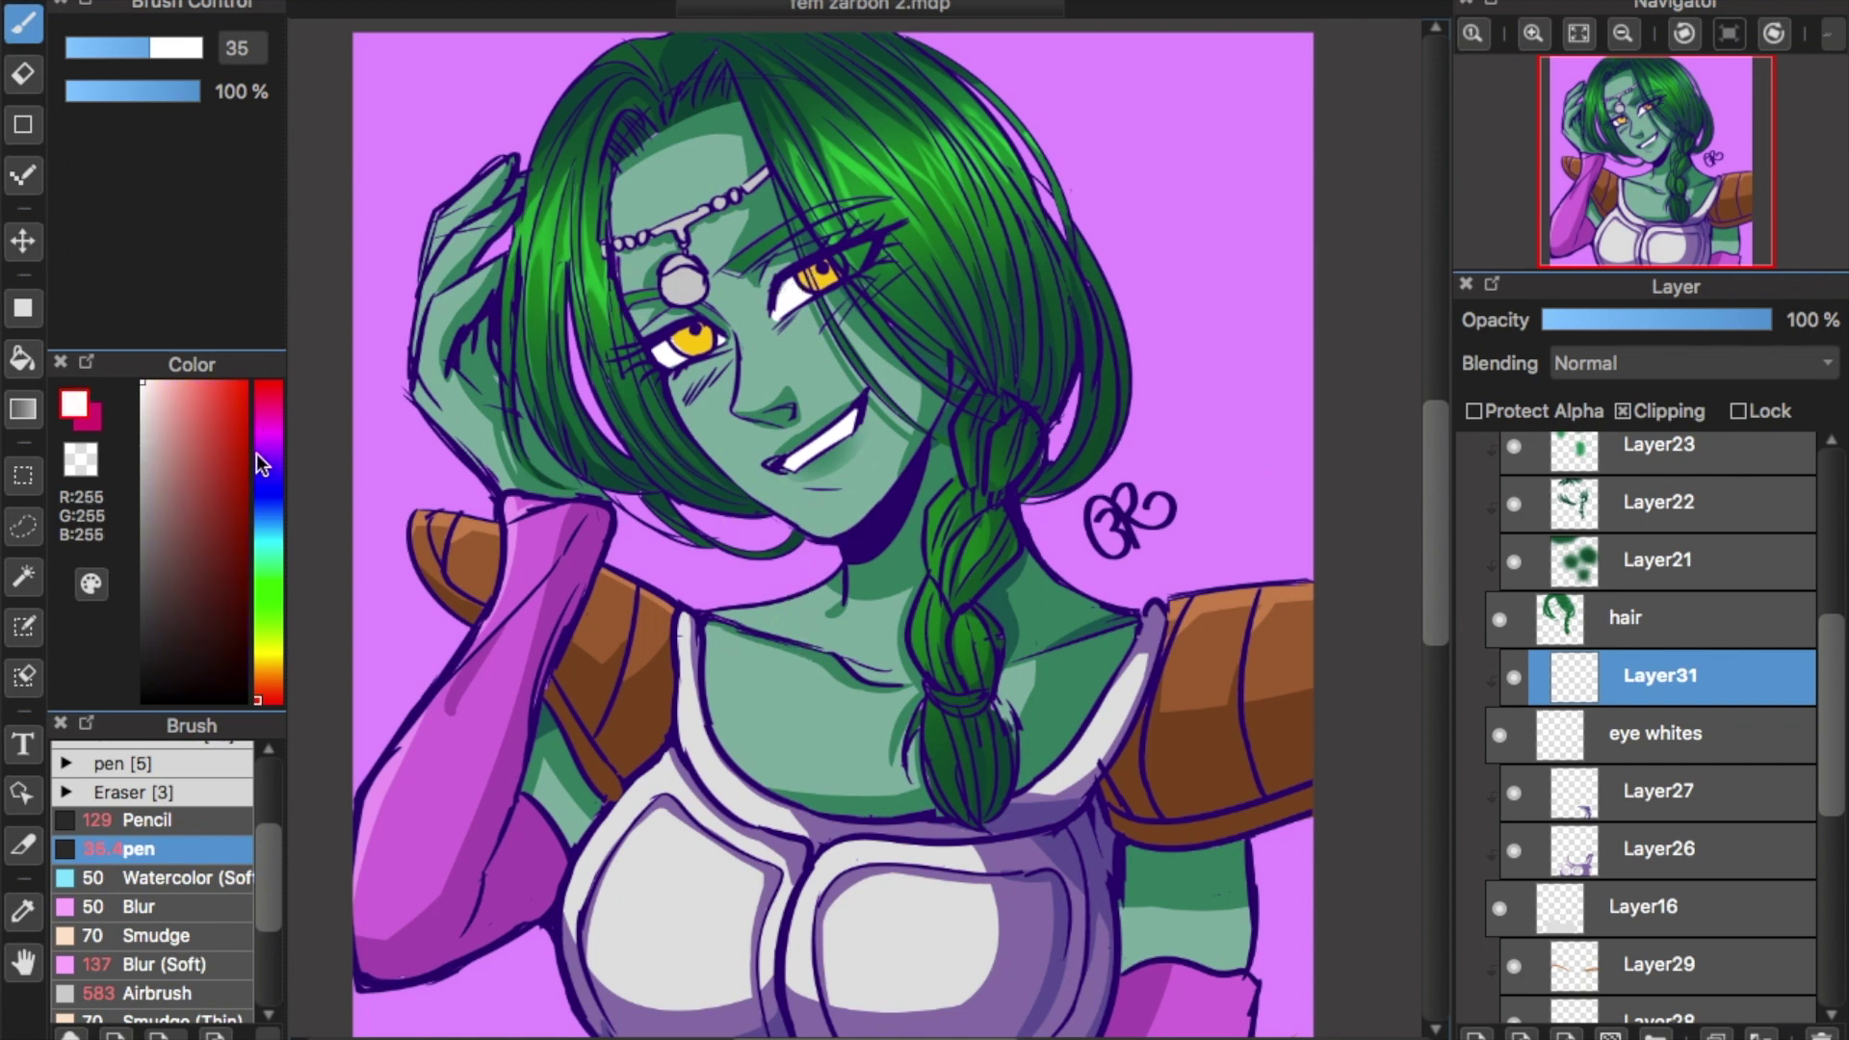
pyautogui.click(258, 453)
pyautogui.click(168, 430)
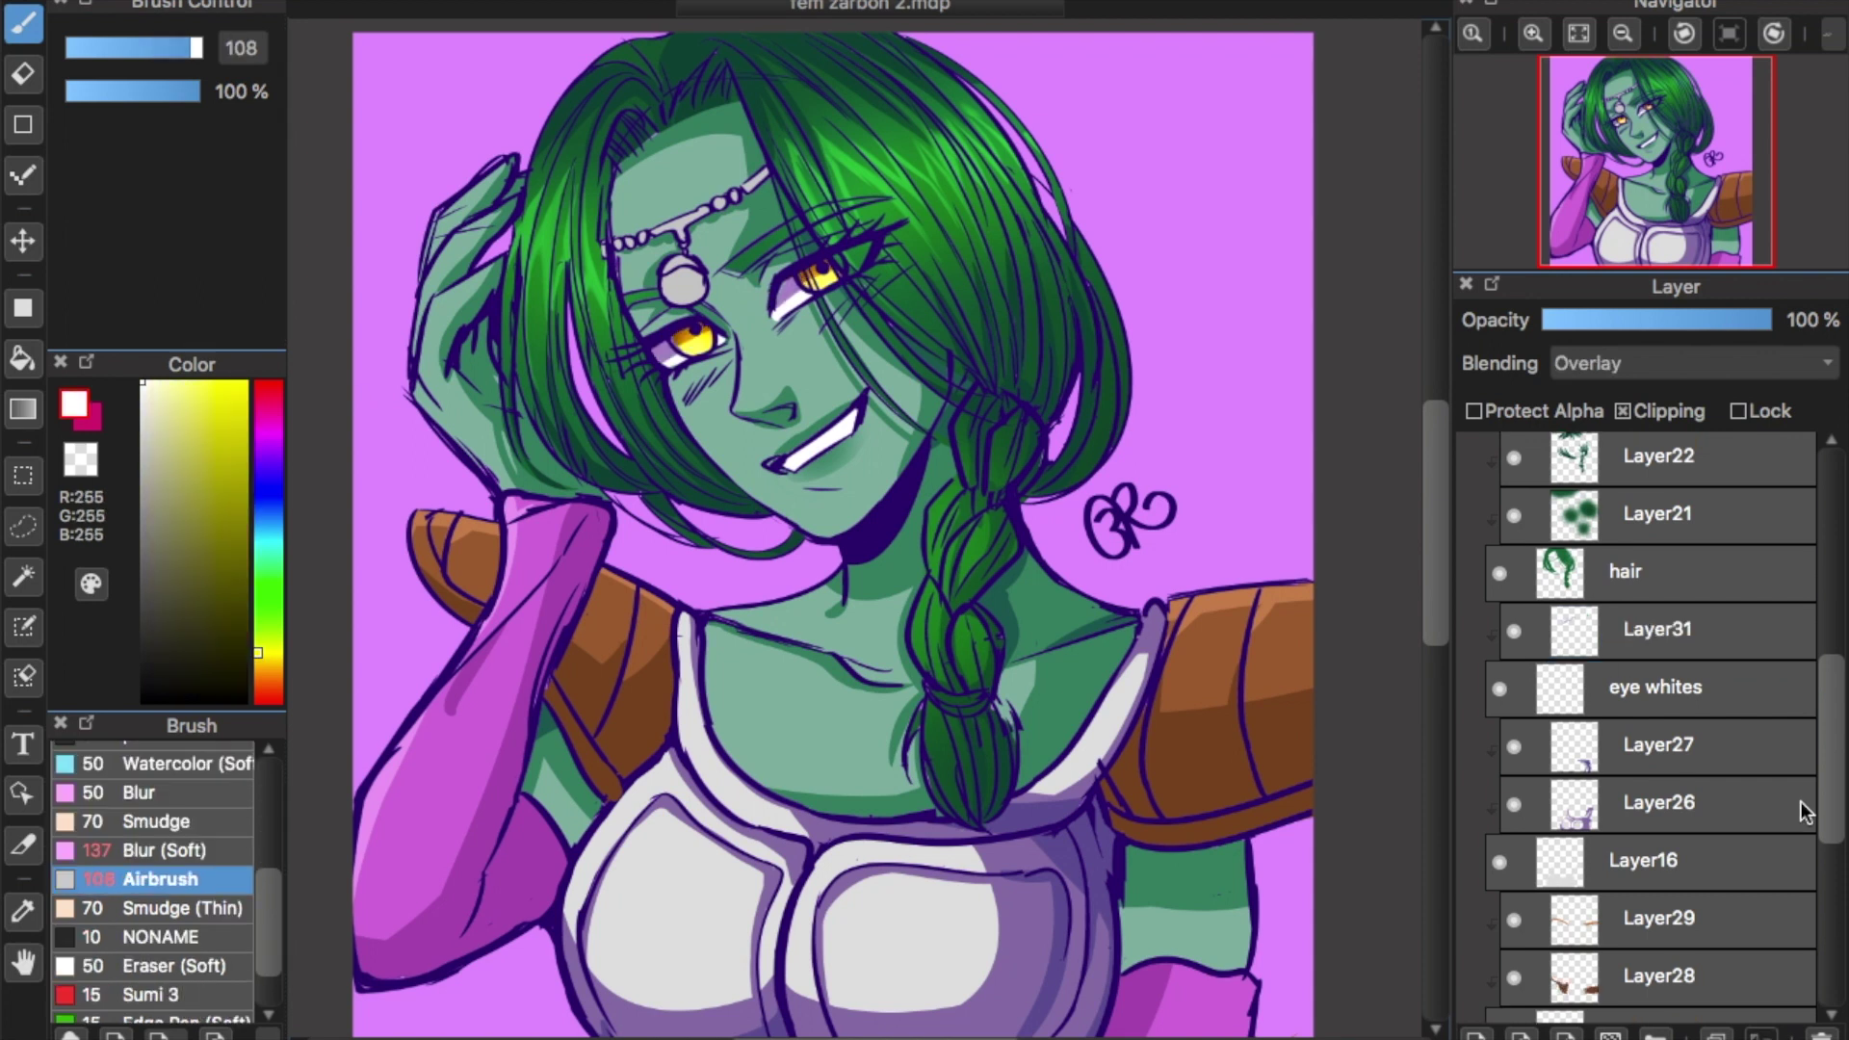
# Add a layer clipped to teeth and jewl and airbrush grey R:155 G:155 B:155 shading onto the round forehead jewel.
pyautogui.scroll(-5, 1801, 801)
pyautogui.click(1752, 903)
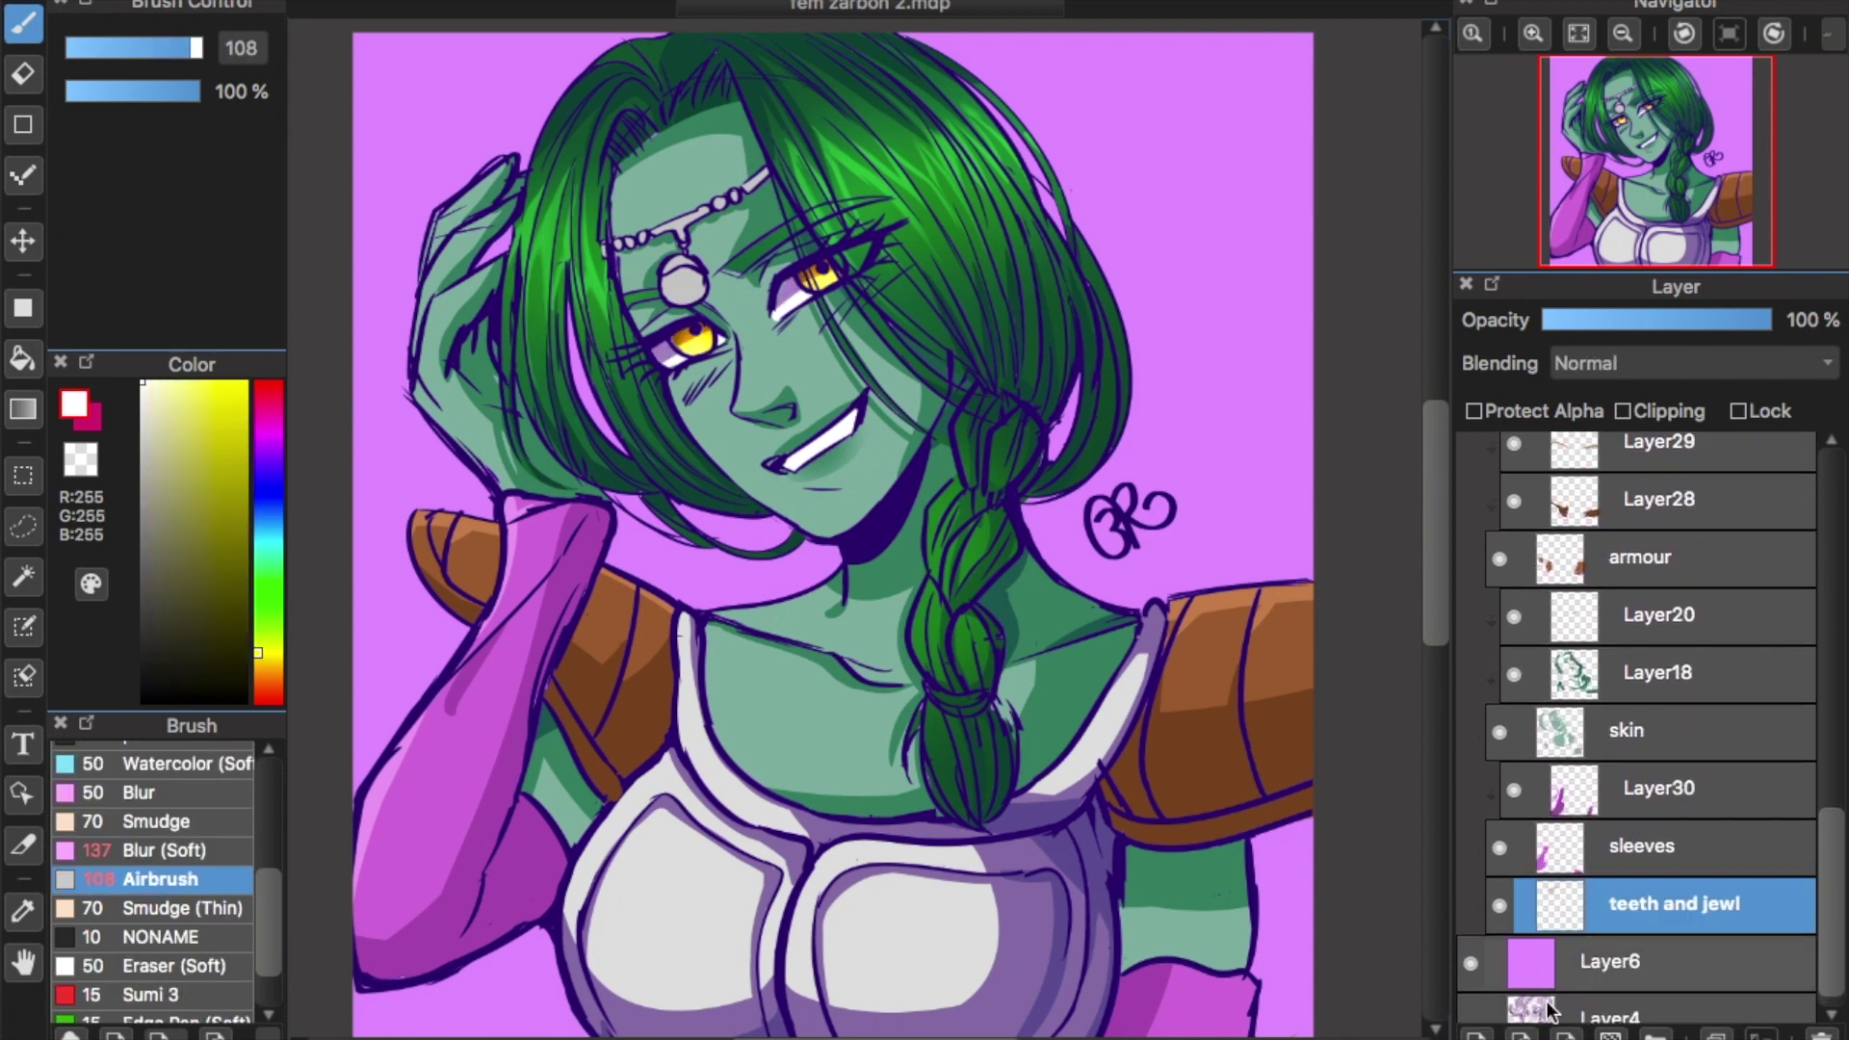
pyautogui.click(1475, 1034)
pyautogui.click(1623, 411)
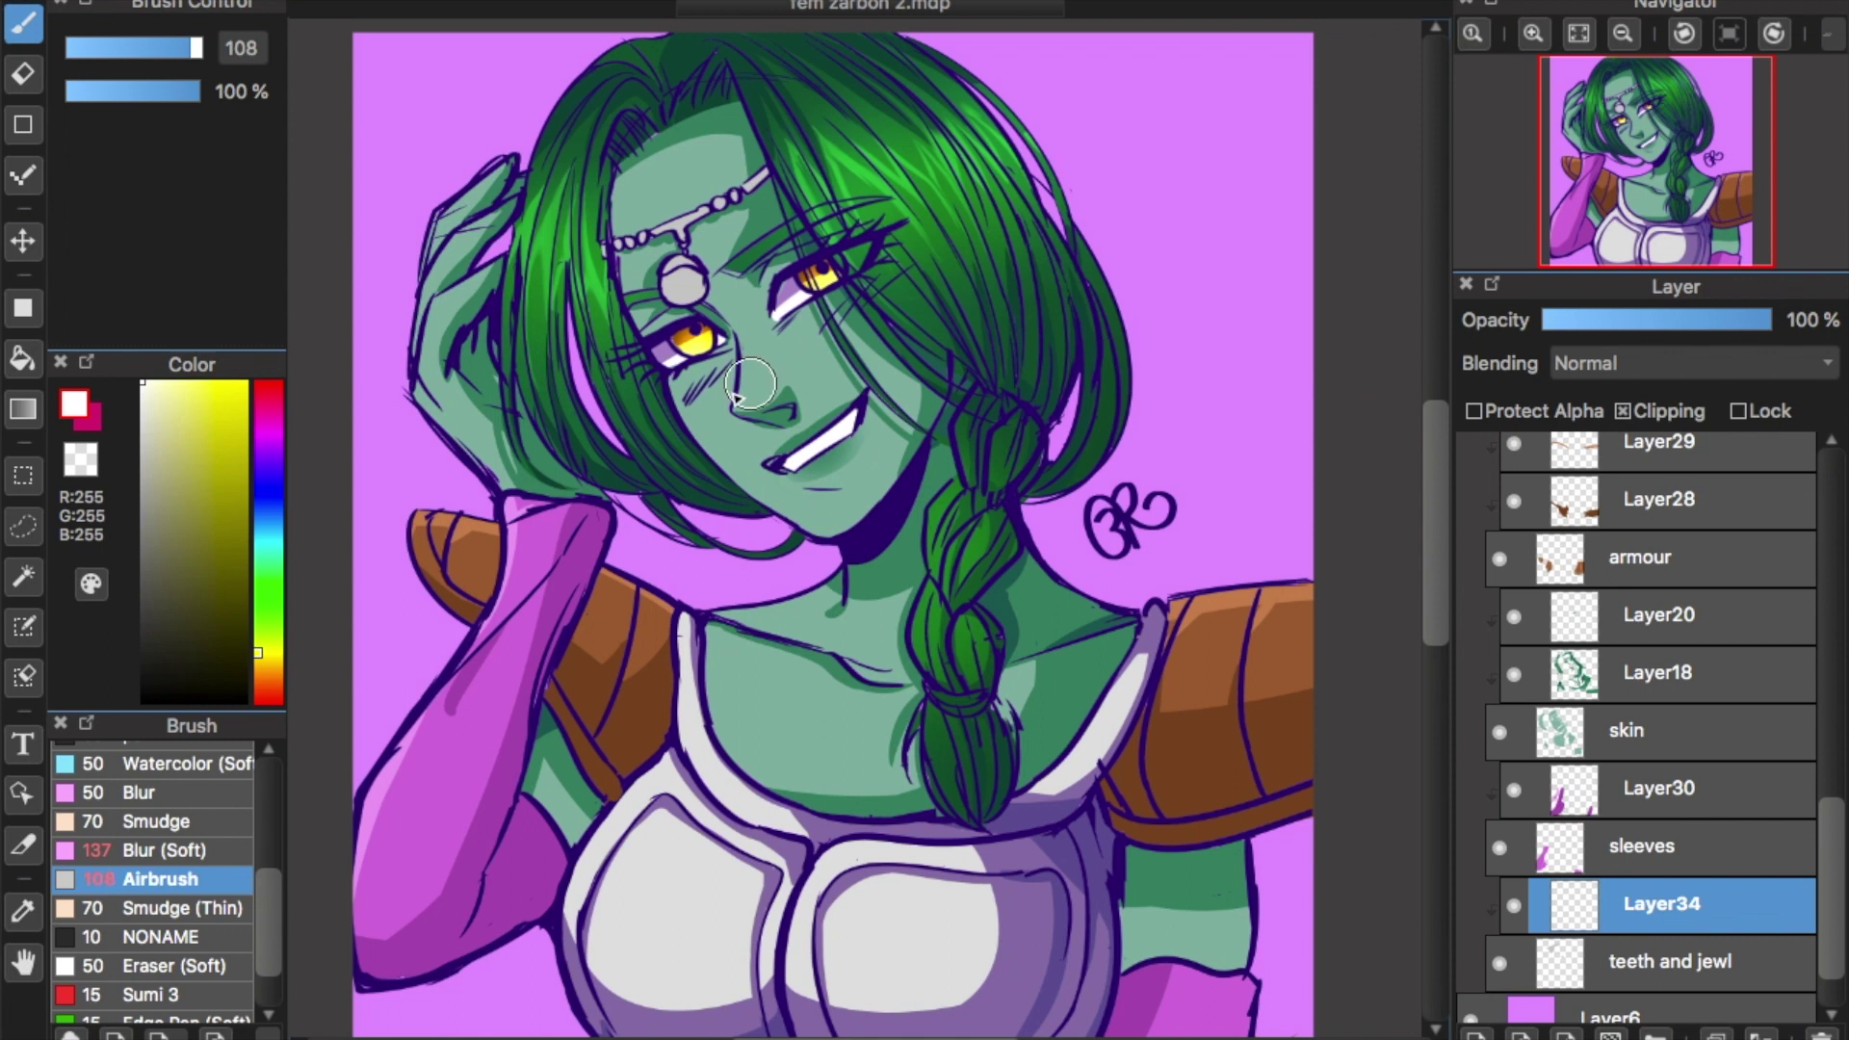
pyautogui.keyDown('alt'); pyautogui.click(683, 284); pyautogui.keyUp('alt')
pyautogui.click(143, 507)
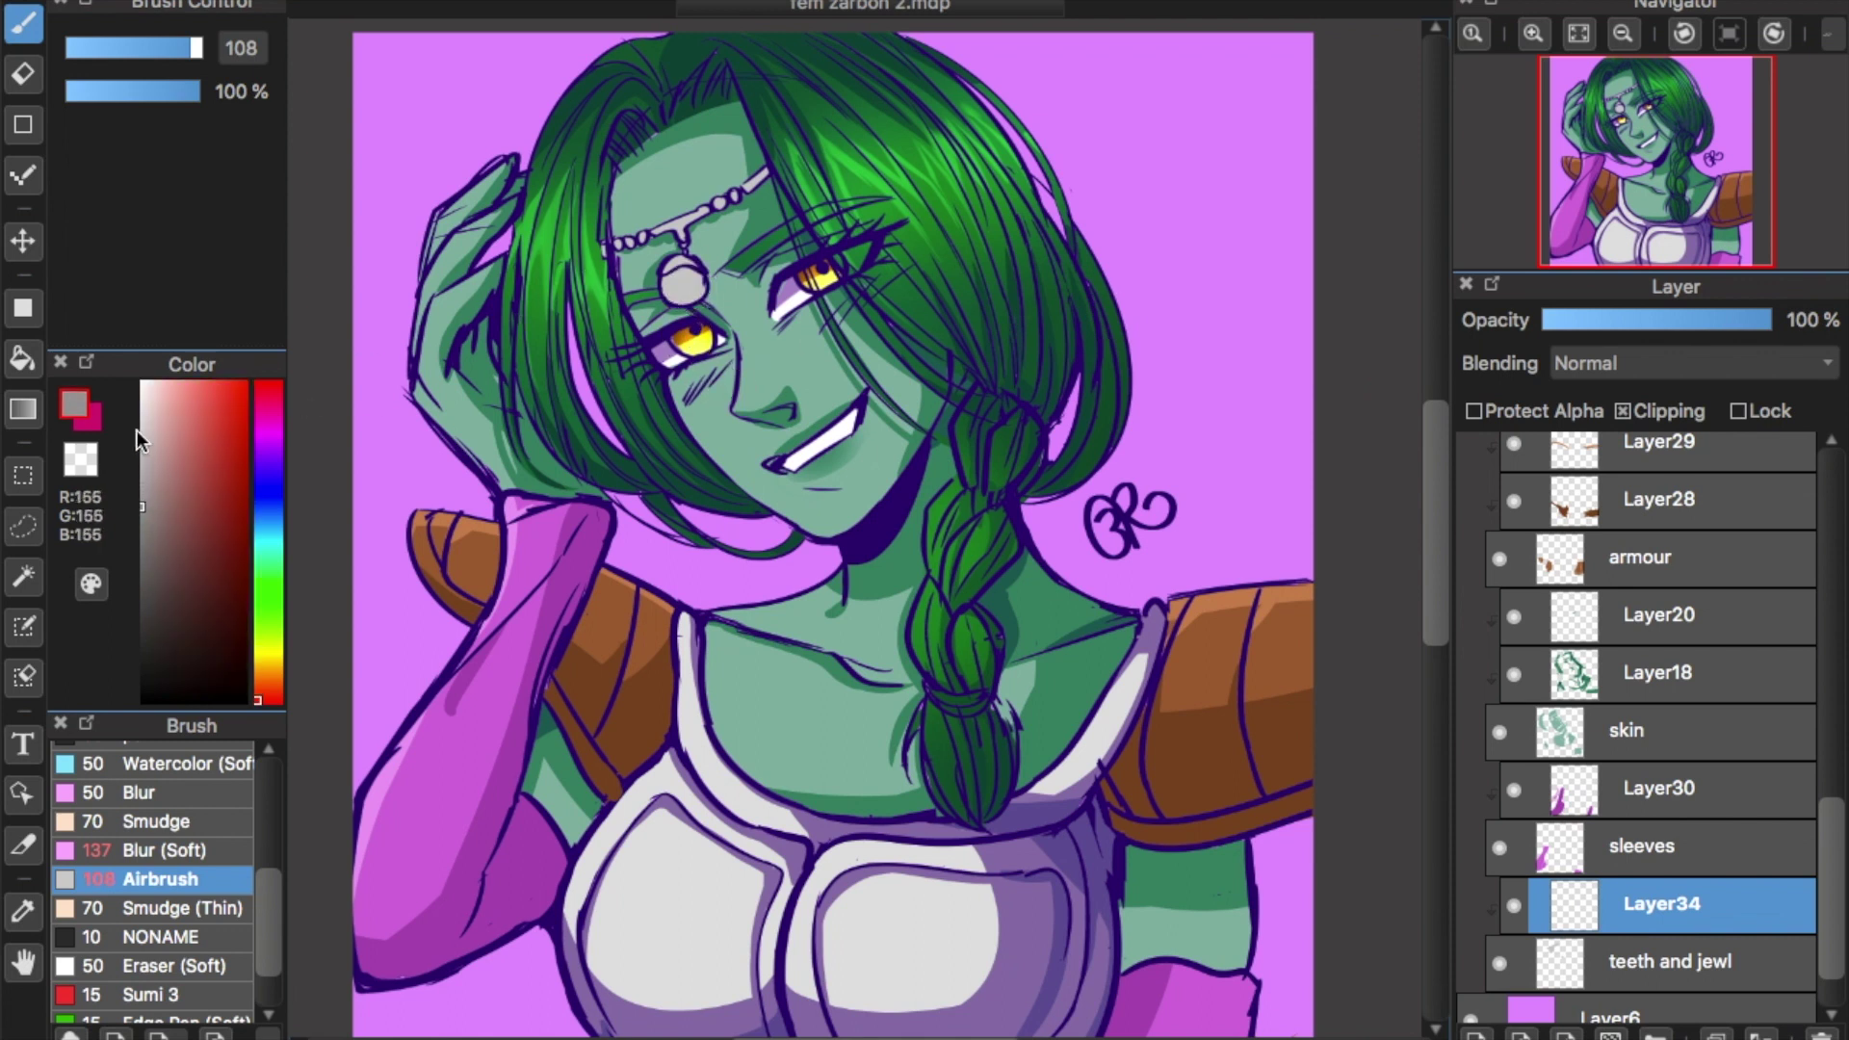
pyautogui.moveTo(674, 278)
pyautogui.mouseDown()
pyautogui.moveTo(670, 340)
pyautogui.moveTo(693, 289)
pyautogui.mouseUp()
# Shade the teeth with the size 35 pen in purple R:176 G:138 B:199 sampled from the eye whites.
pyautogui.scroll(3, 252, 867)
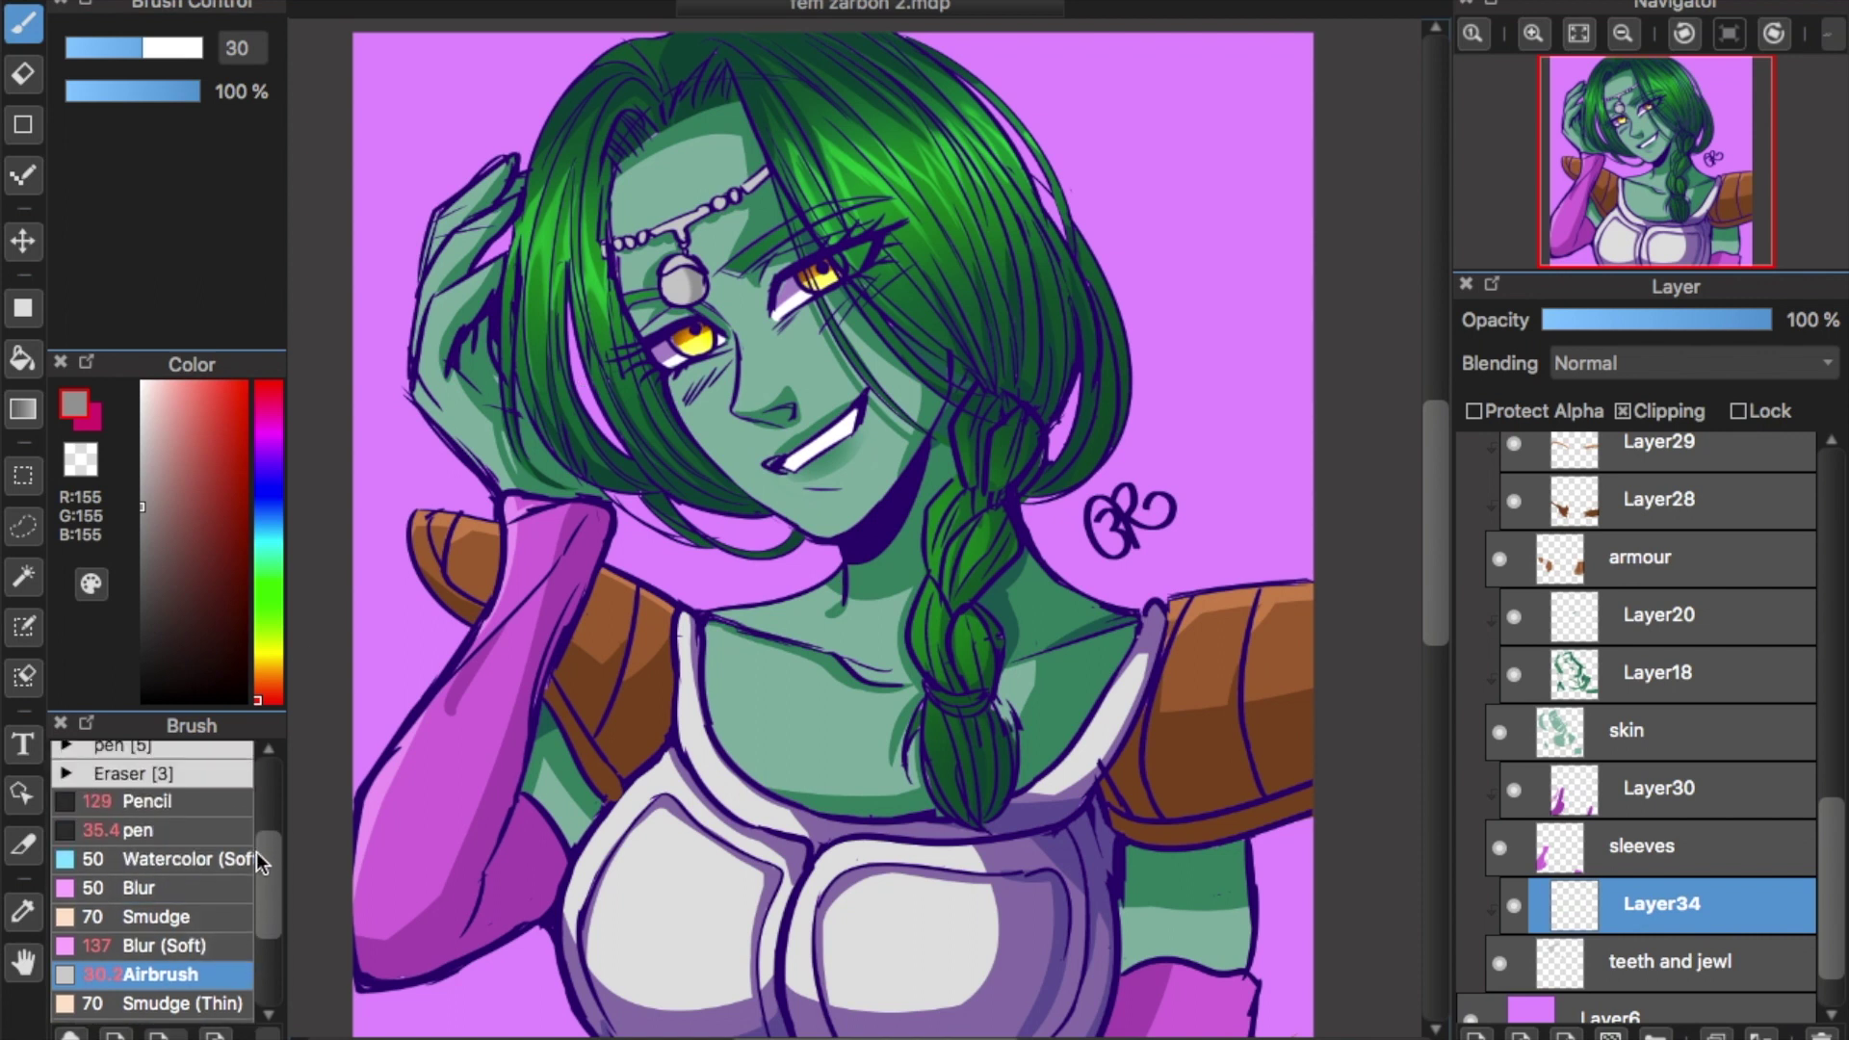
pyautogui.click(218, 830)
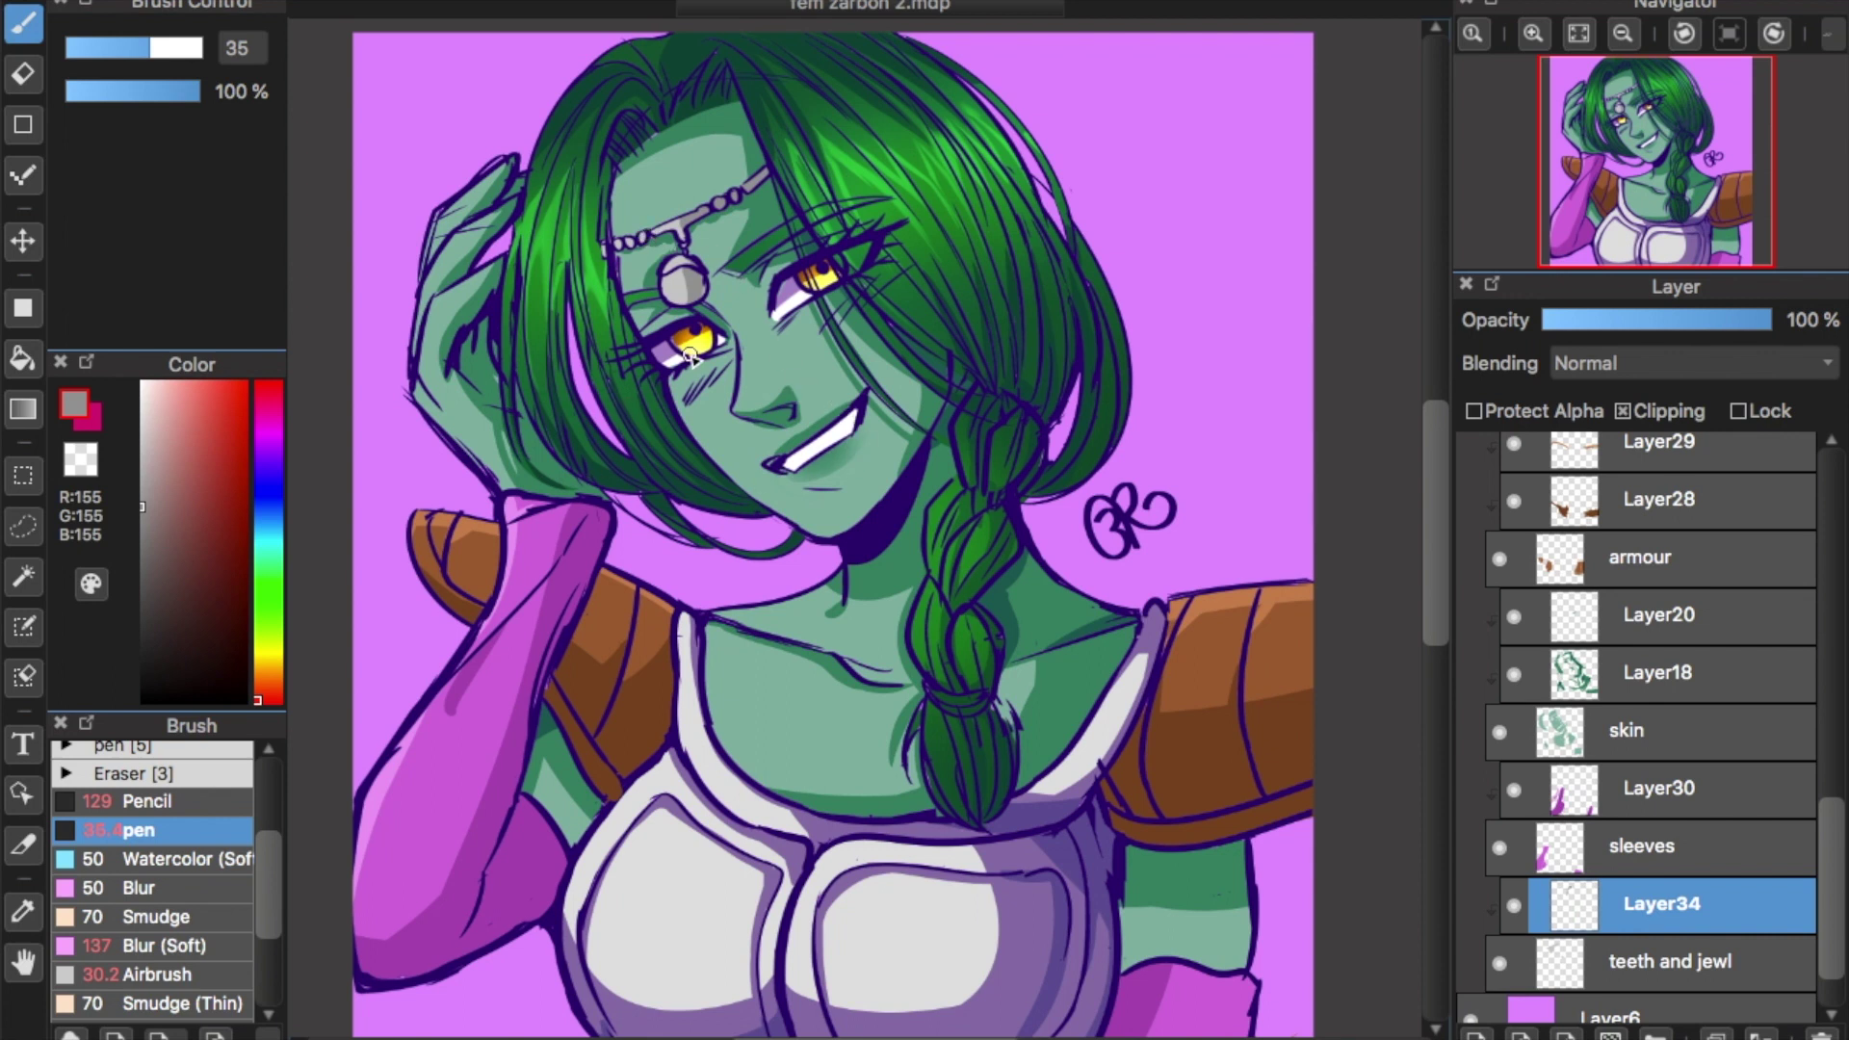
pyautogui.keyDown('alt'); pyautogui.click(658, 354); pyautogui.keyUp('alt')
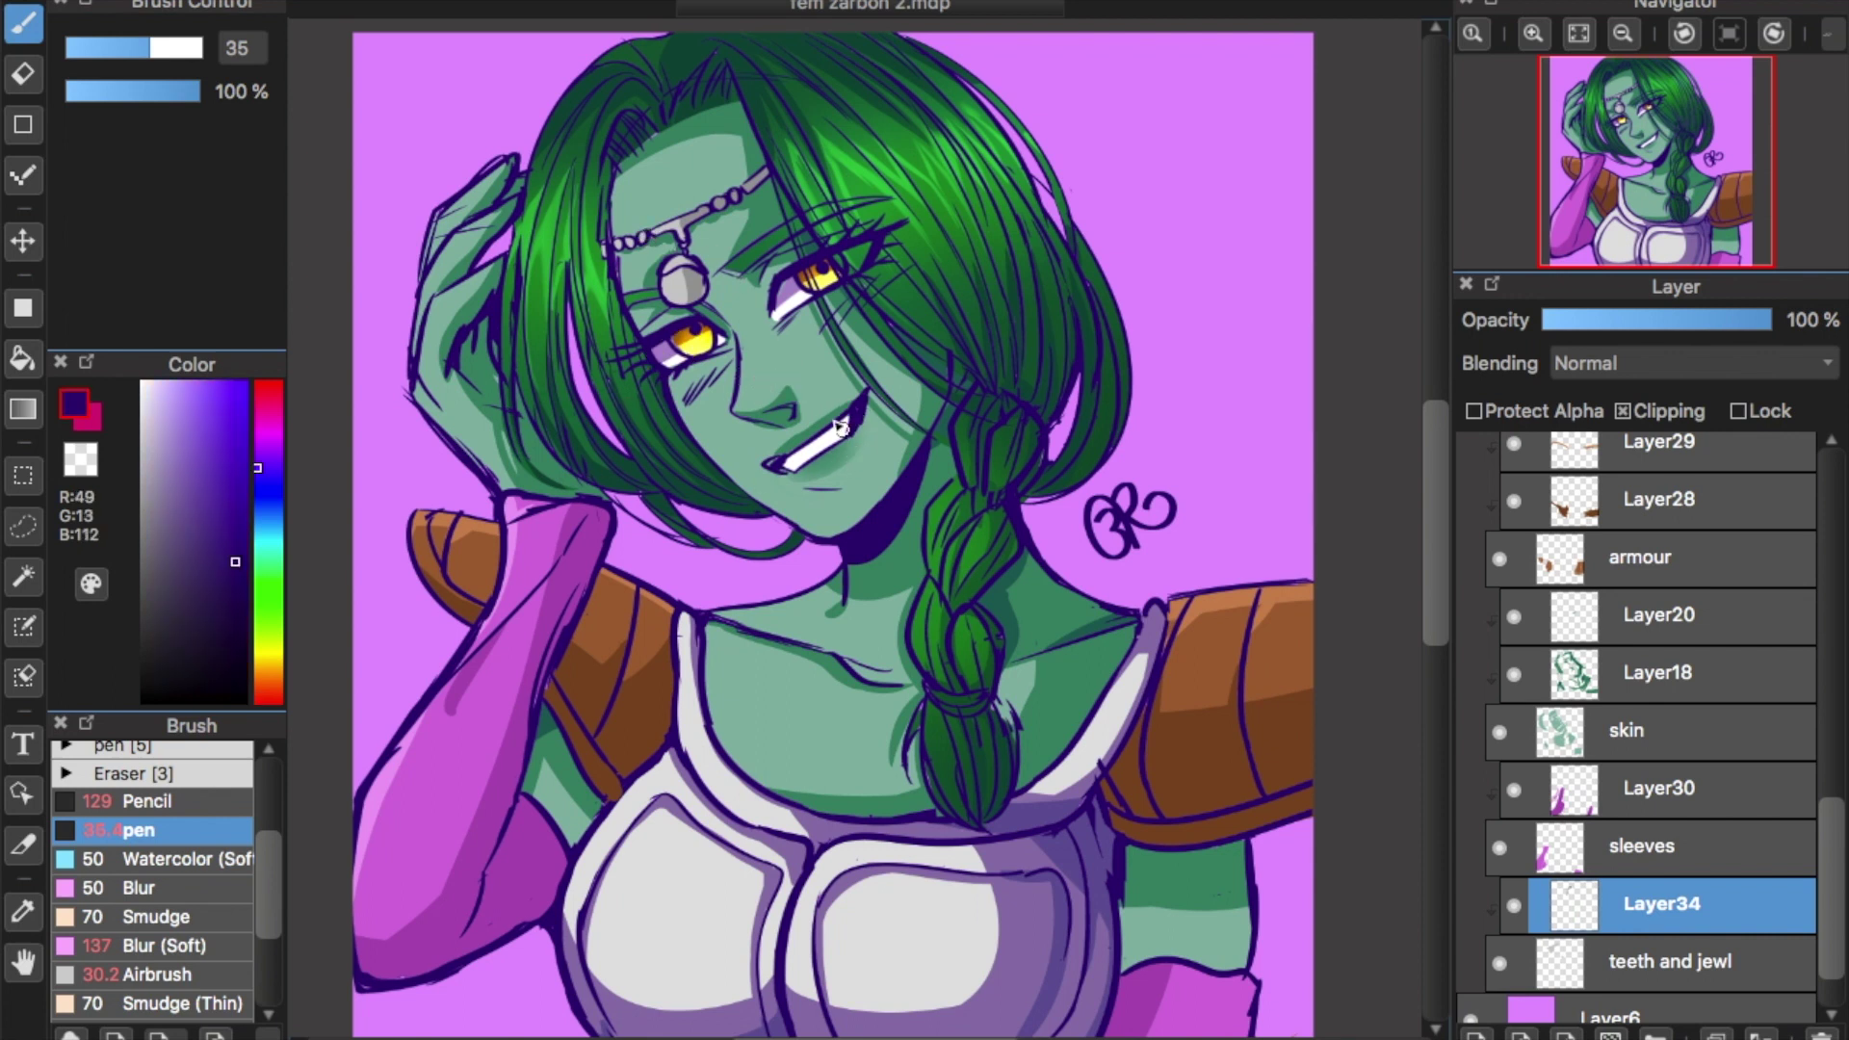
pyautogui.keyDown('alt'); pyautogui.click(674, 373); pyautogui.keyUp('alt')
pyautogui.scroll(2, 1627, 187)
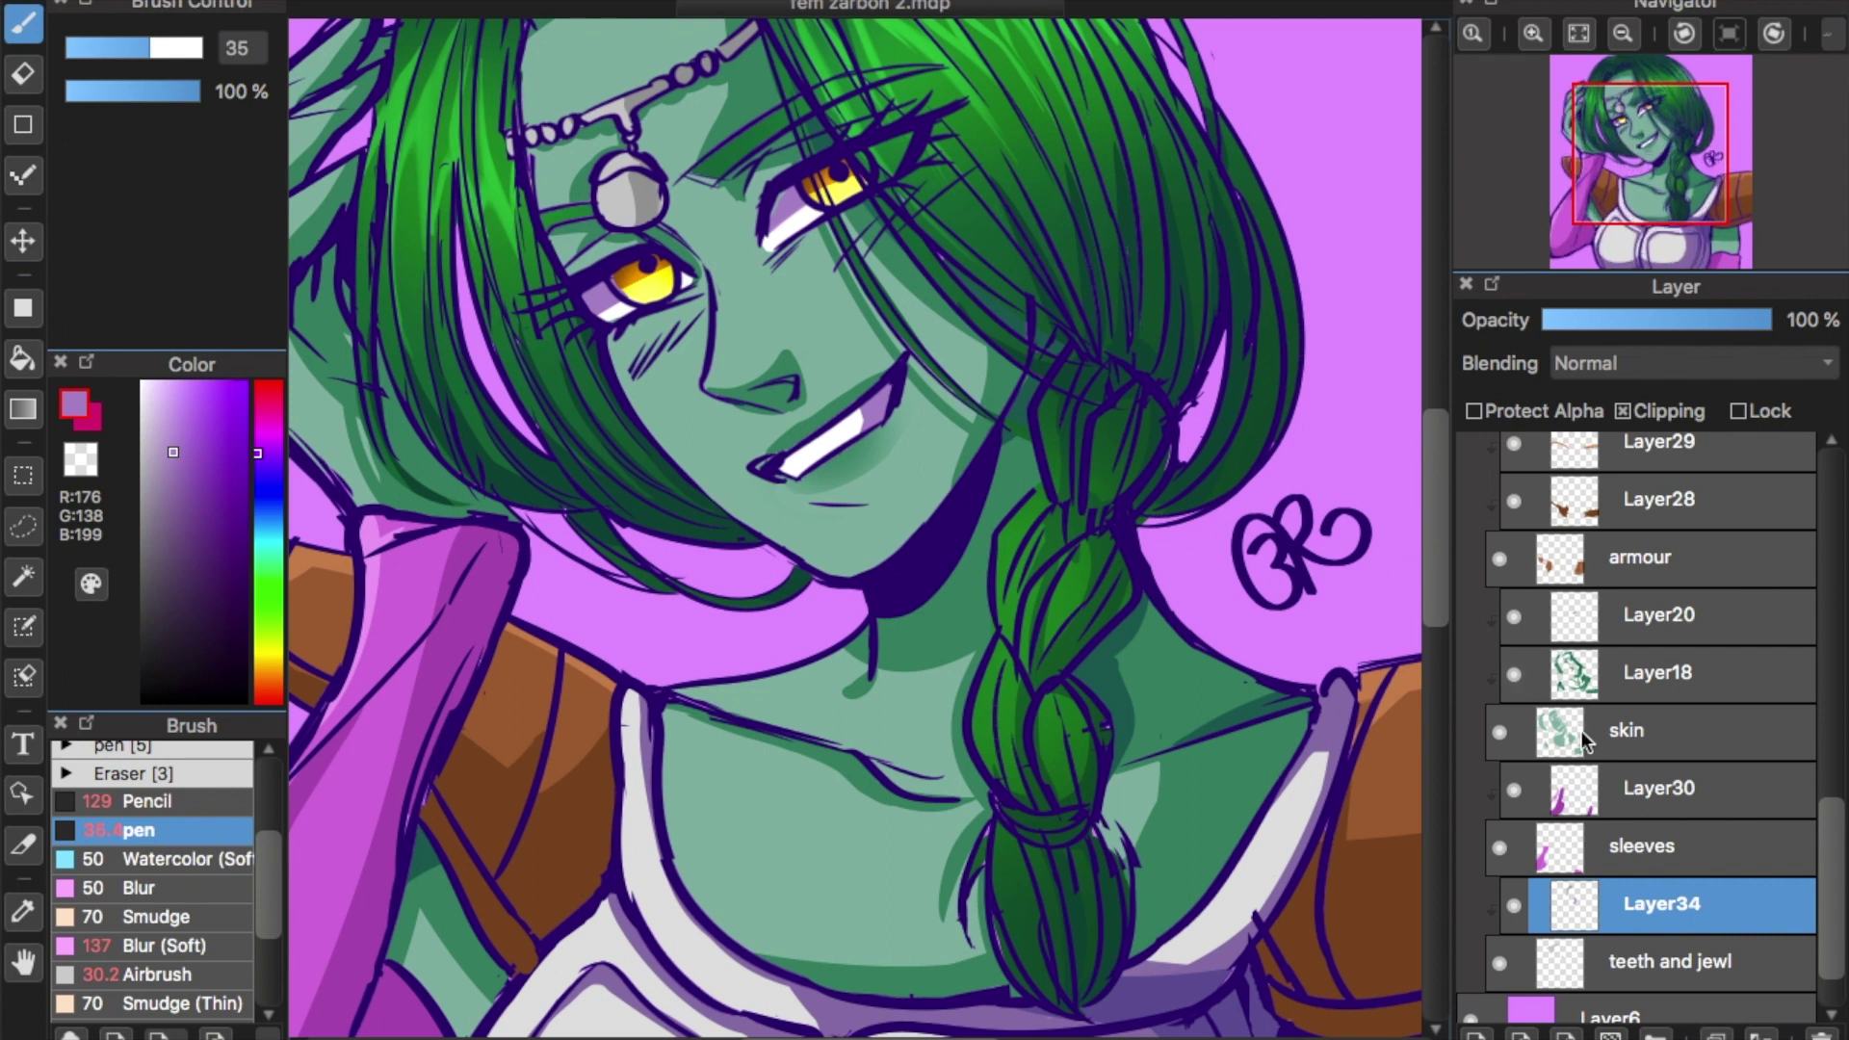
# Add a new layer clipped to the skin layer, above its existing shading layers, and sample the skin colour R:132 G:183 B:170.
pyautogui.click(1637, 630)
pyautogui.click(1476, 1034)
pyautogui.click(1654, 417)
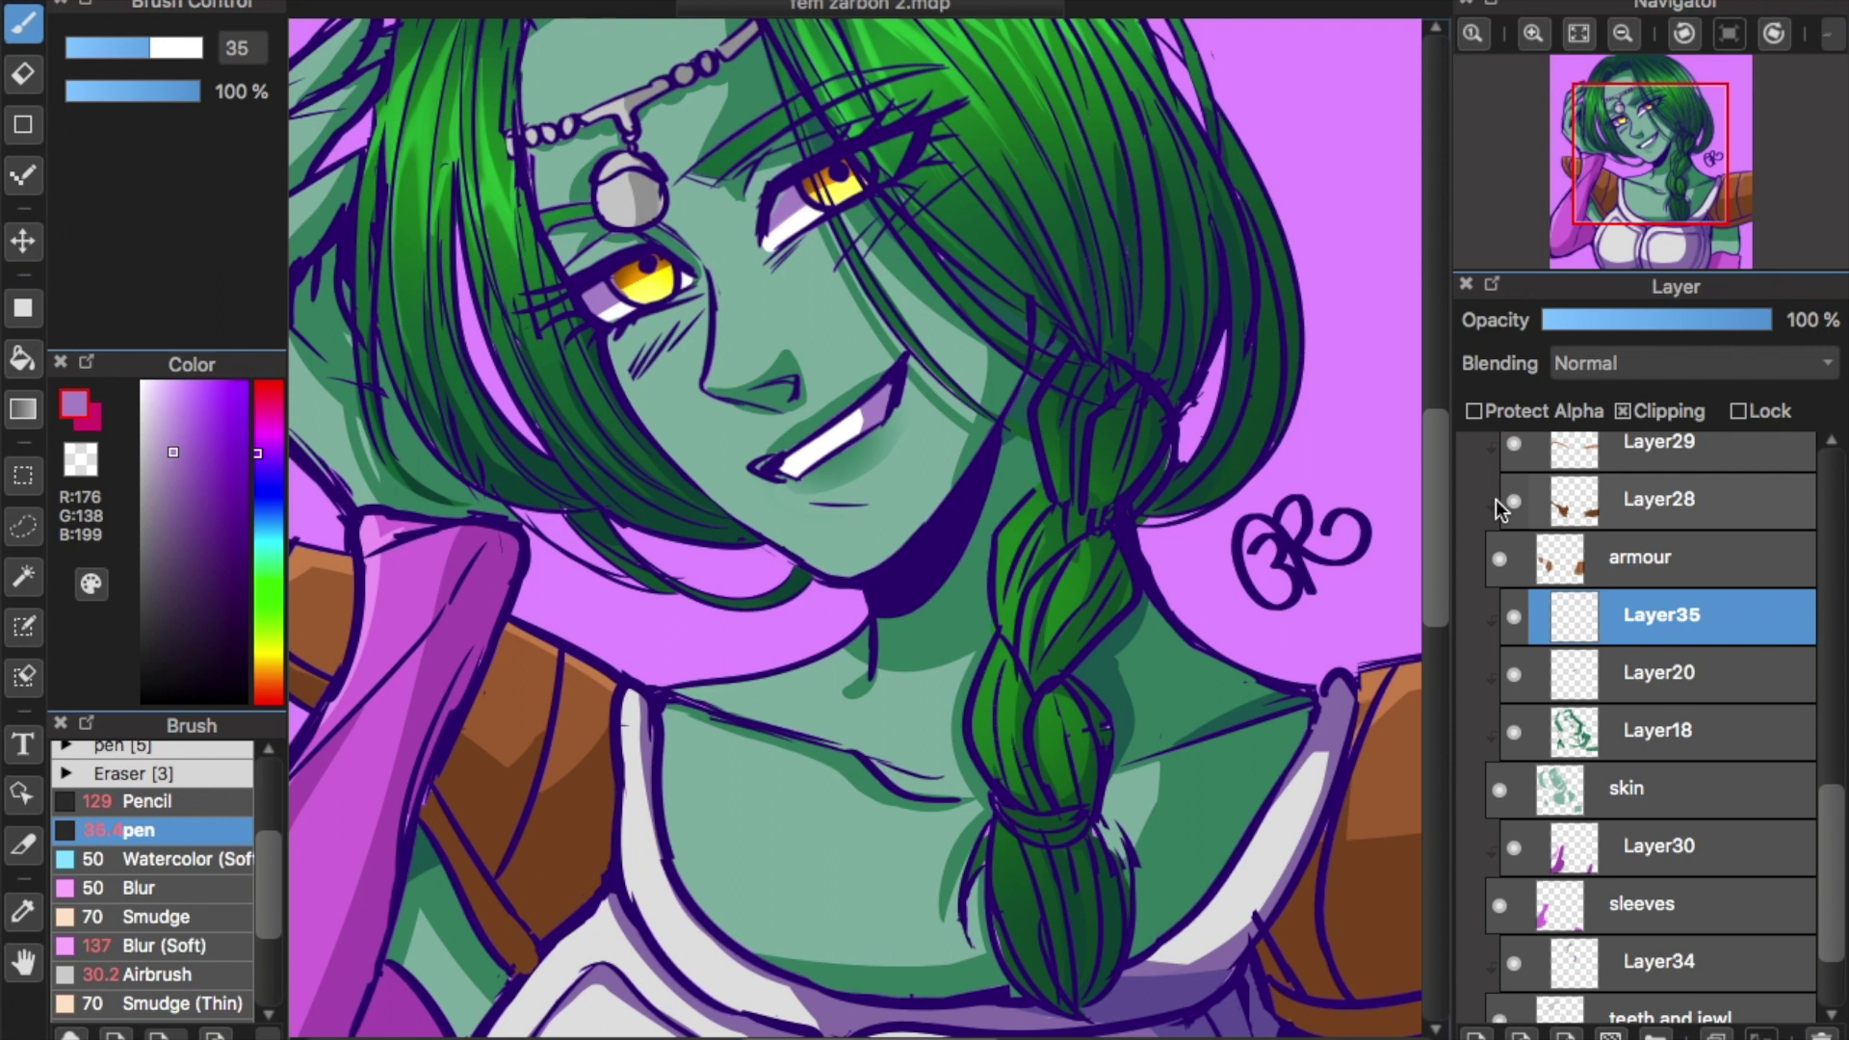
pyautogui.keyDown('alt'); pyautogui.click(732, 351); pyautogui.keyUp('alt')
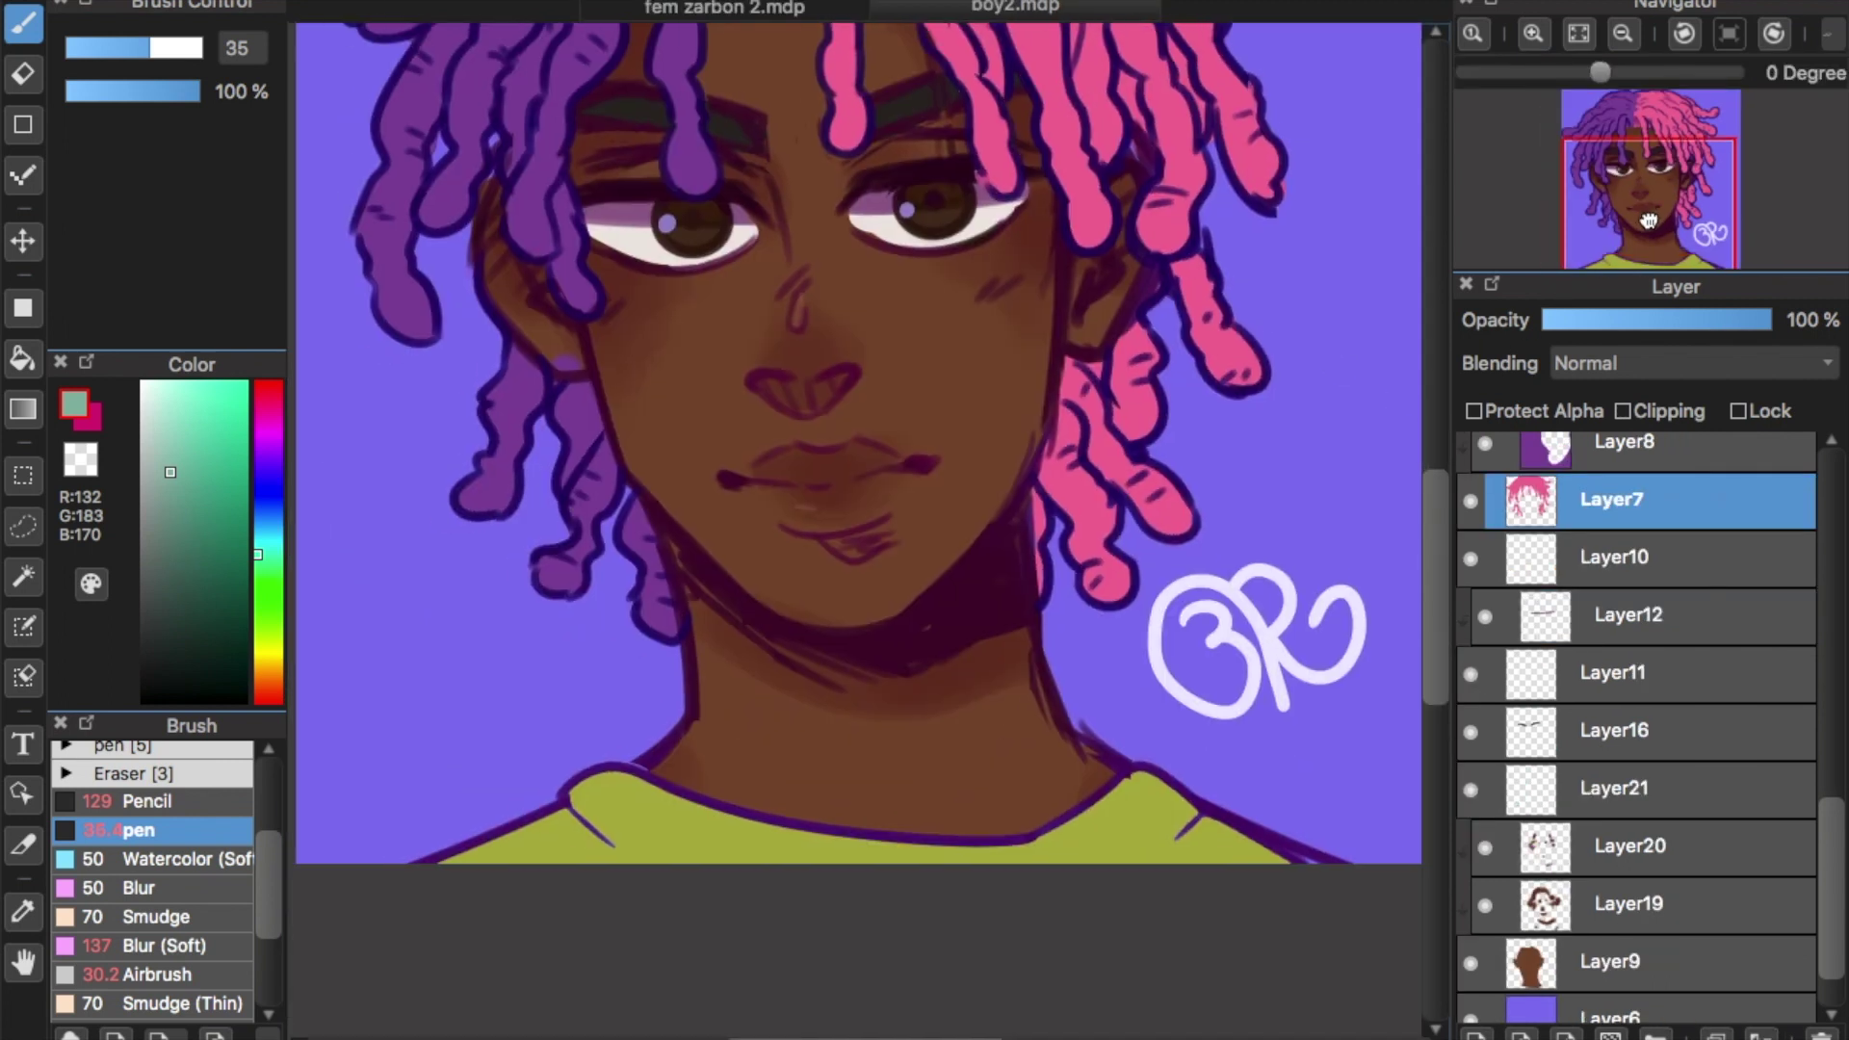
# In boy2.mdp, add a new layer at the top of the layer stack.
pyautogui.moveTo(1644, 201); pyautogui.dragTo(1645, 190)
pyautogui.moveTo(1832, 830); pyautogui.dragTo(1702, 447)
pyautogui.click(1701, 453)
pyautogui.click(1475, 1034)
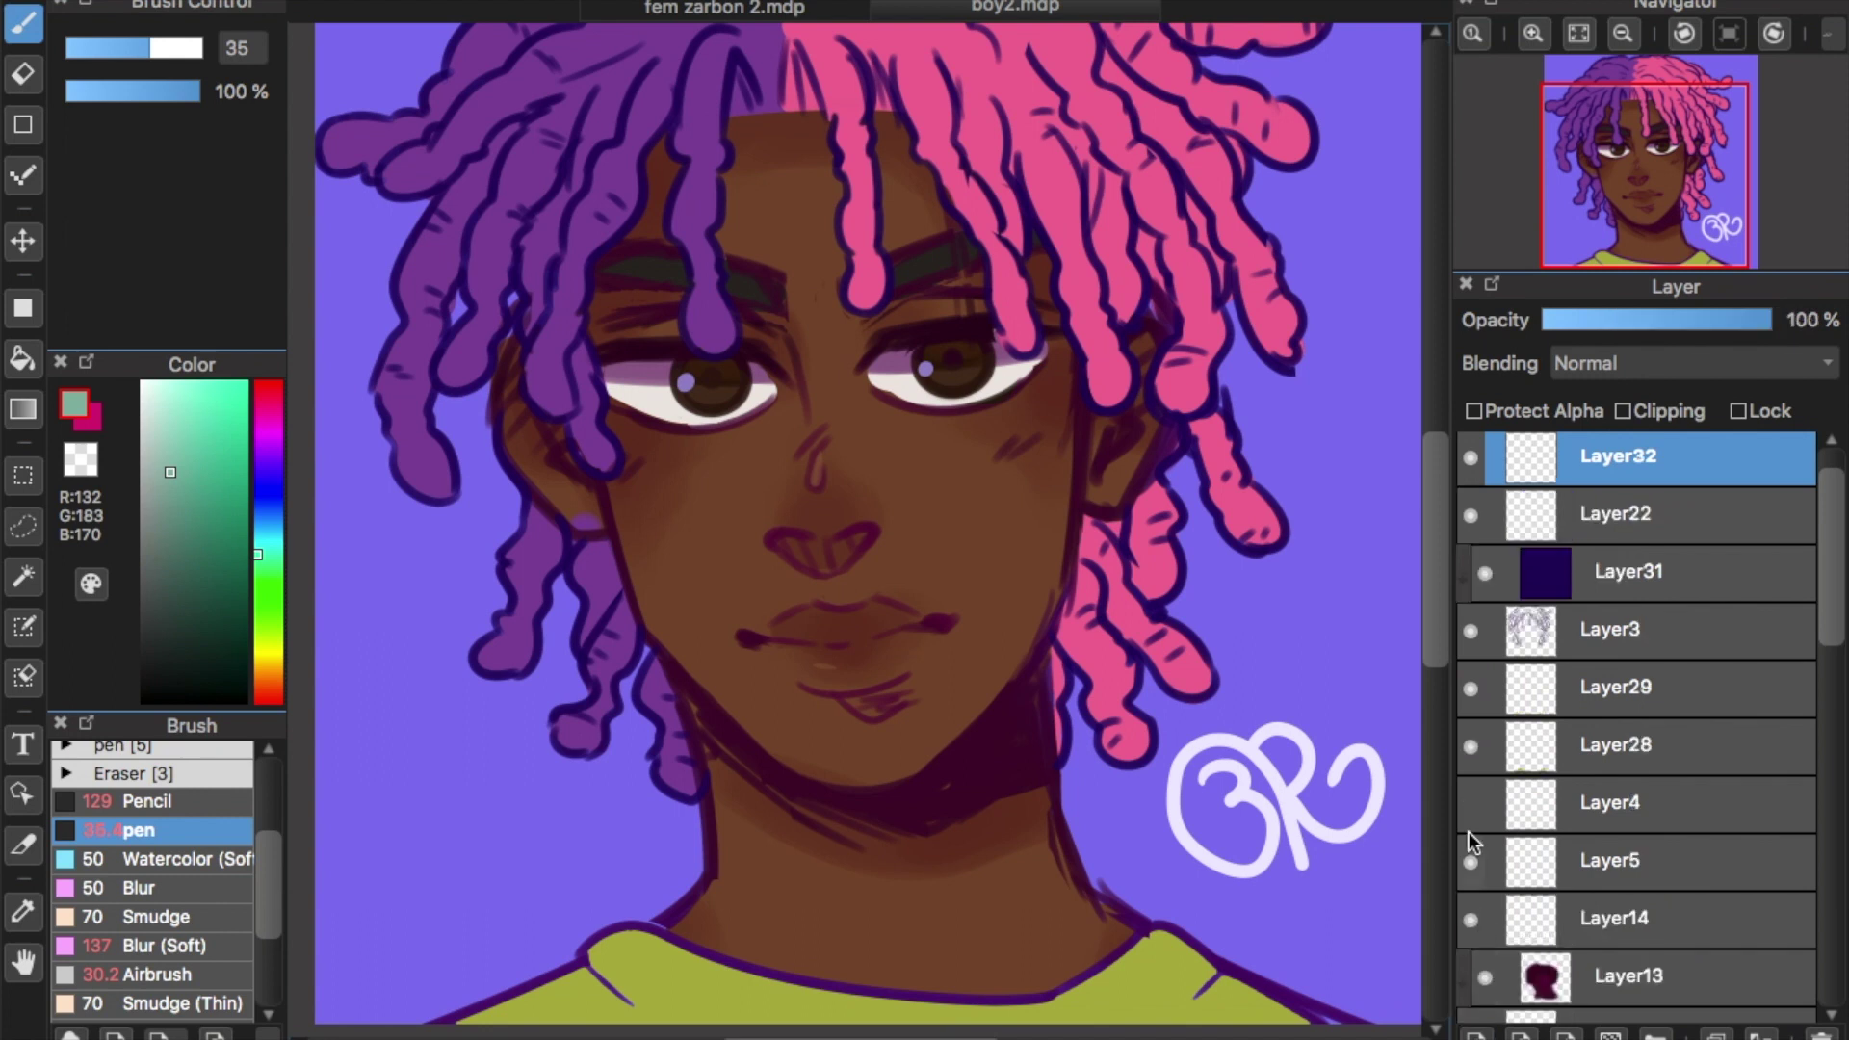
# Try pure white pen highlights on the boy's nose, size 100 for the tip and size 15 for the bridge.
pyautogui.rightClick(892, 466)
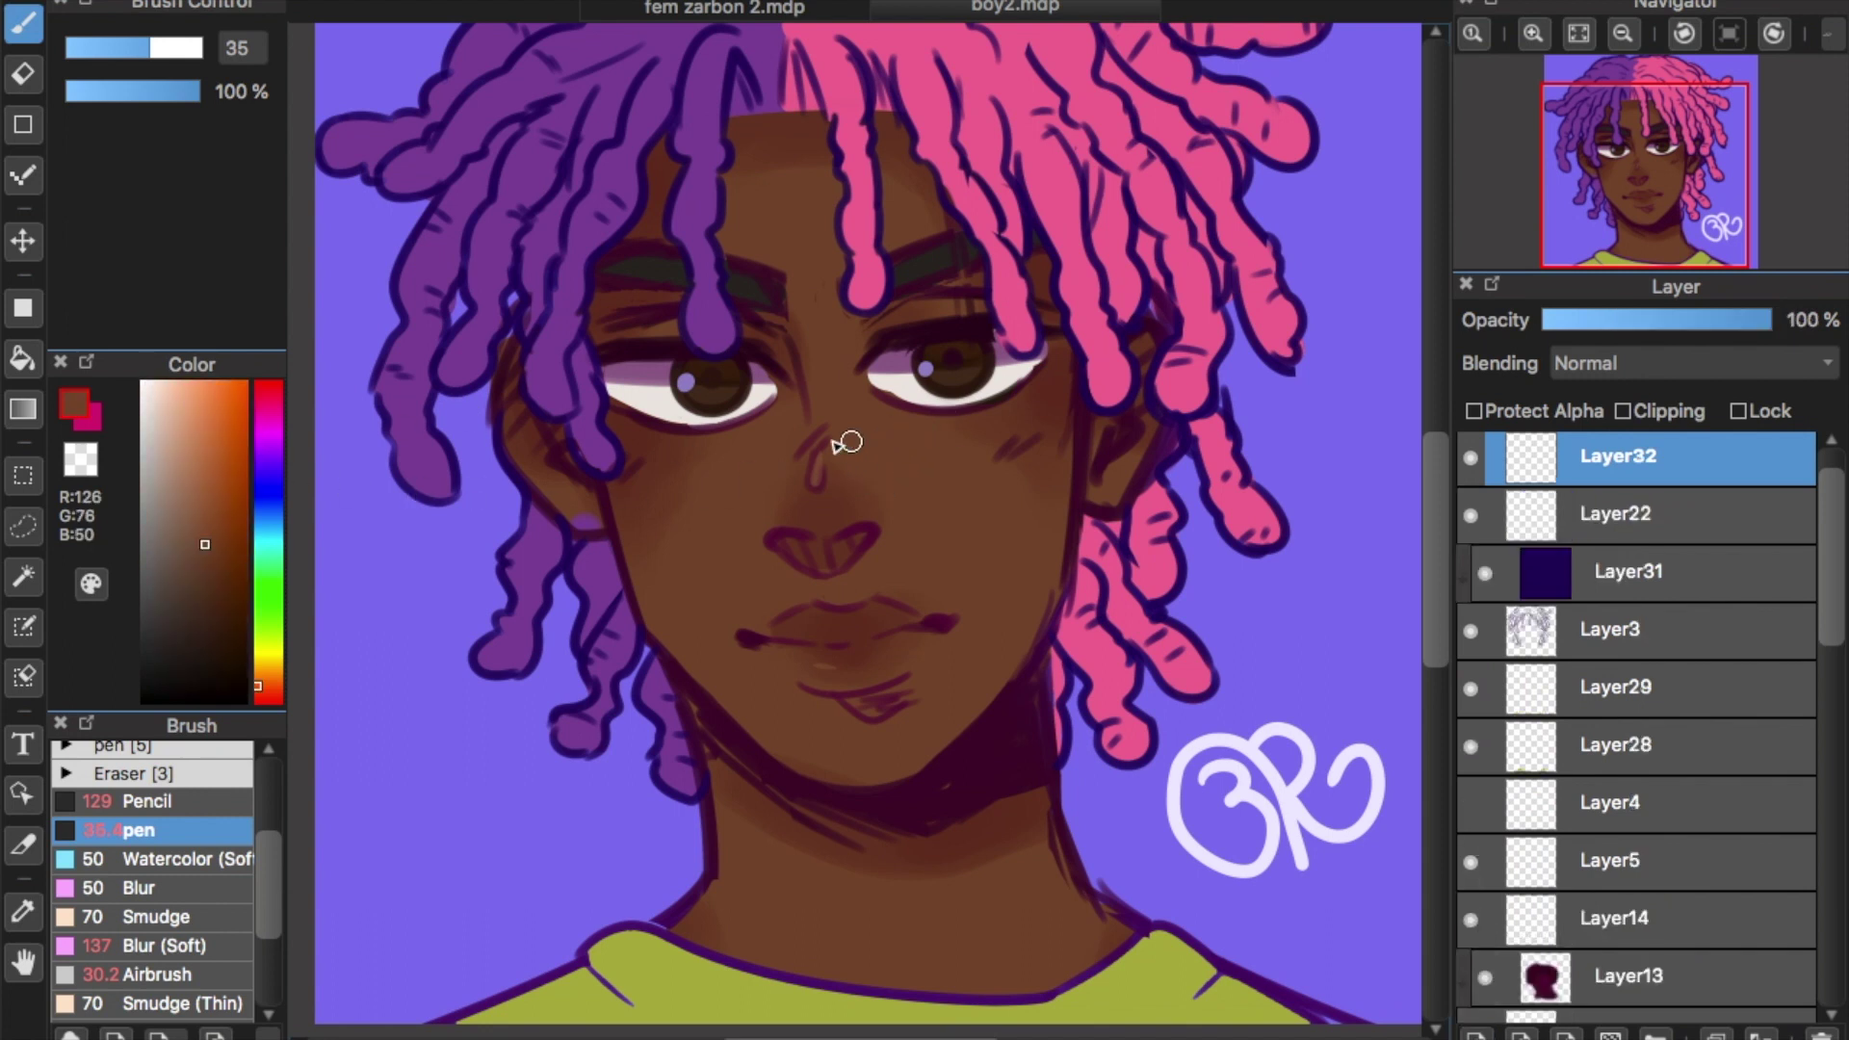
pyautogui.moveTo(164, 397); pyautogui.dragTo(125, 367)
pyautogui.moveTo(165, 48); pyautogui.dragTo(200, 48)
pyautogui.moveTo(822, 450); pyautogui.dragTo(821, 484)
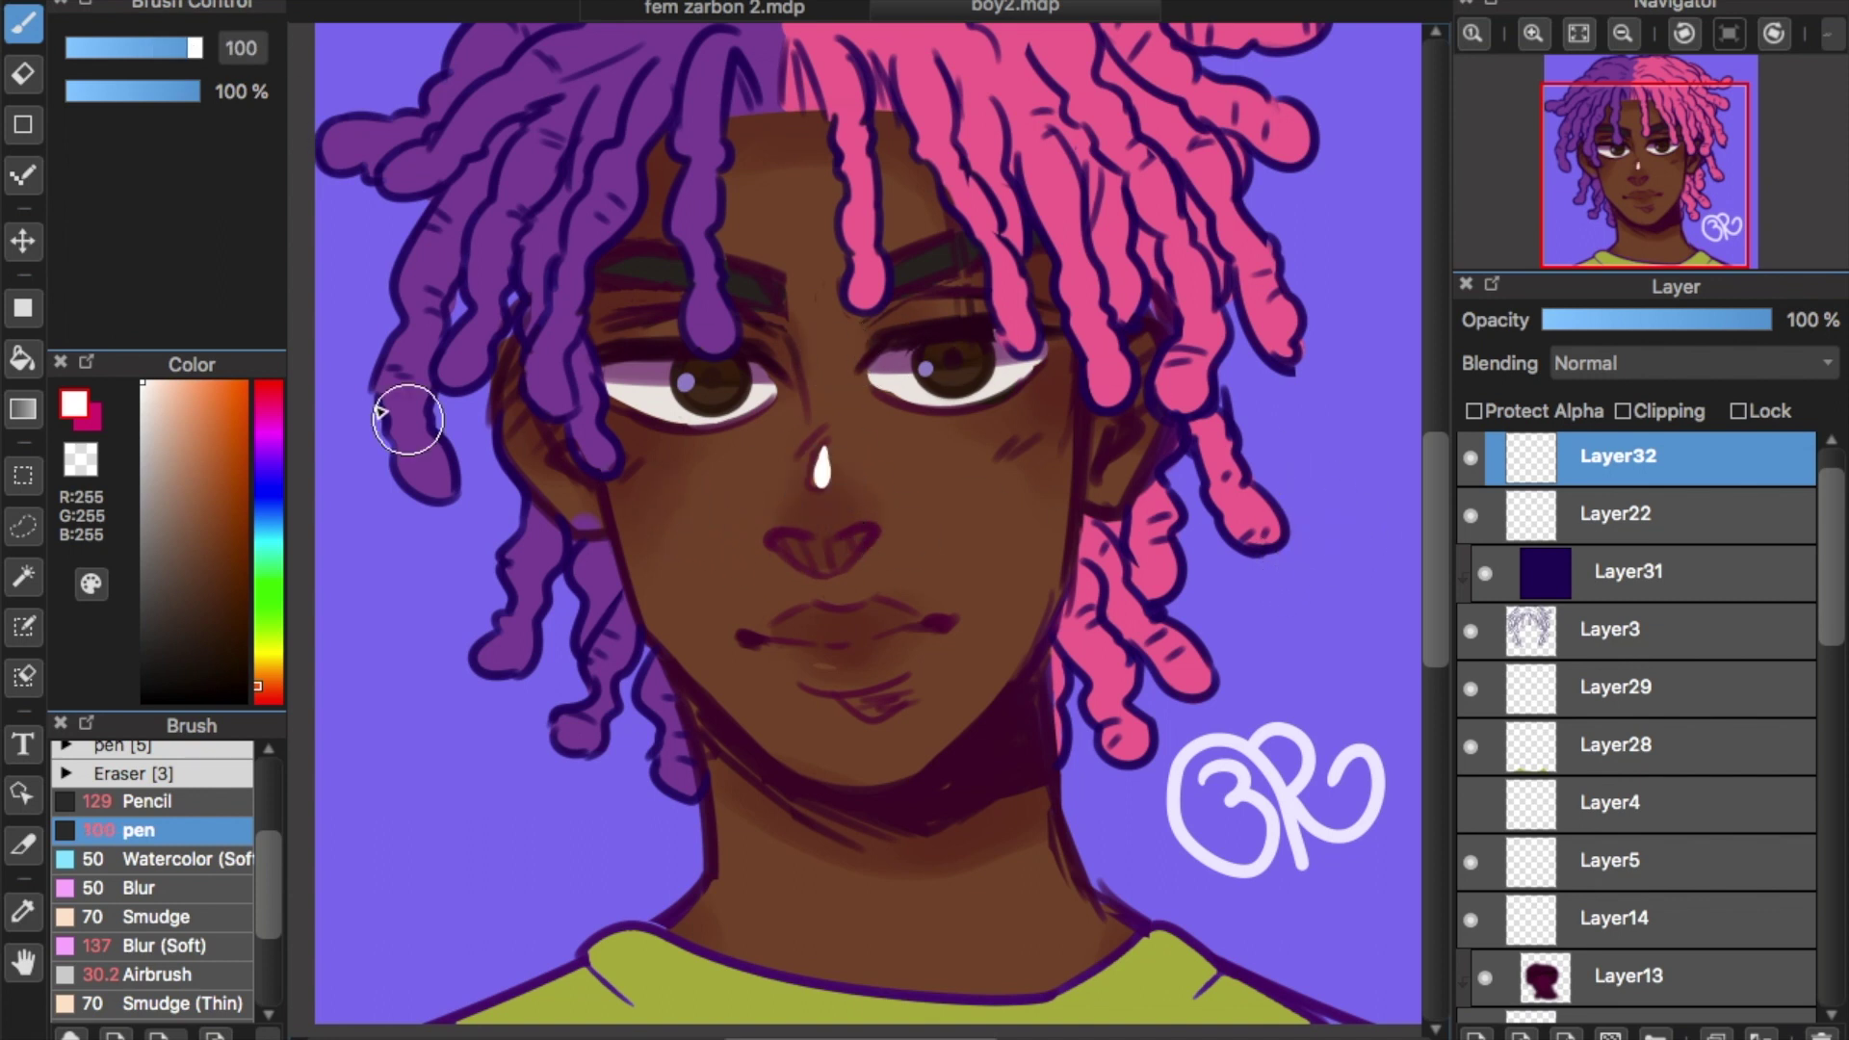
pyautogui.click(108, 48)
pyautogui.moveTo(819, 382); pyautogui.dragTo(825, 423)
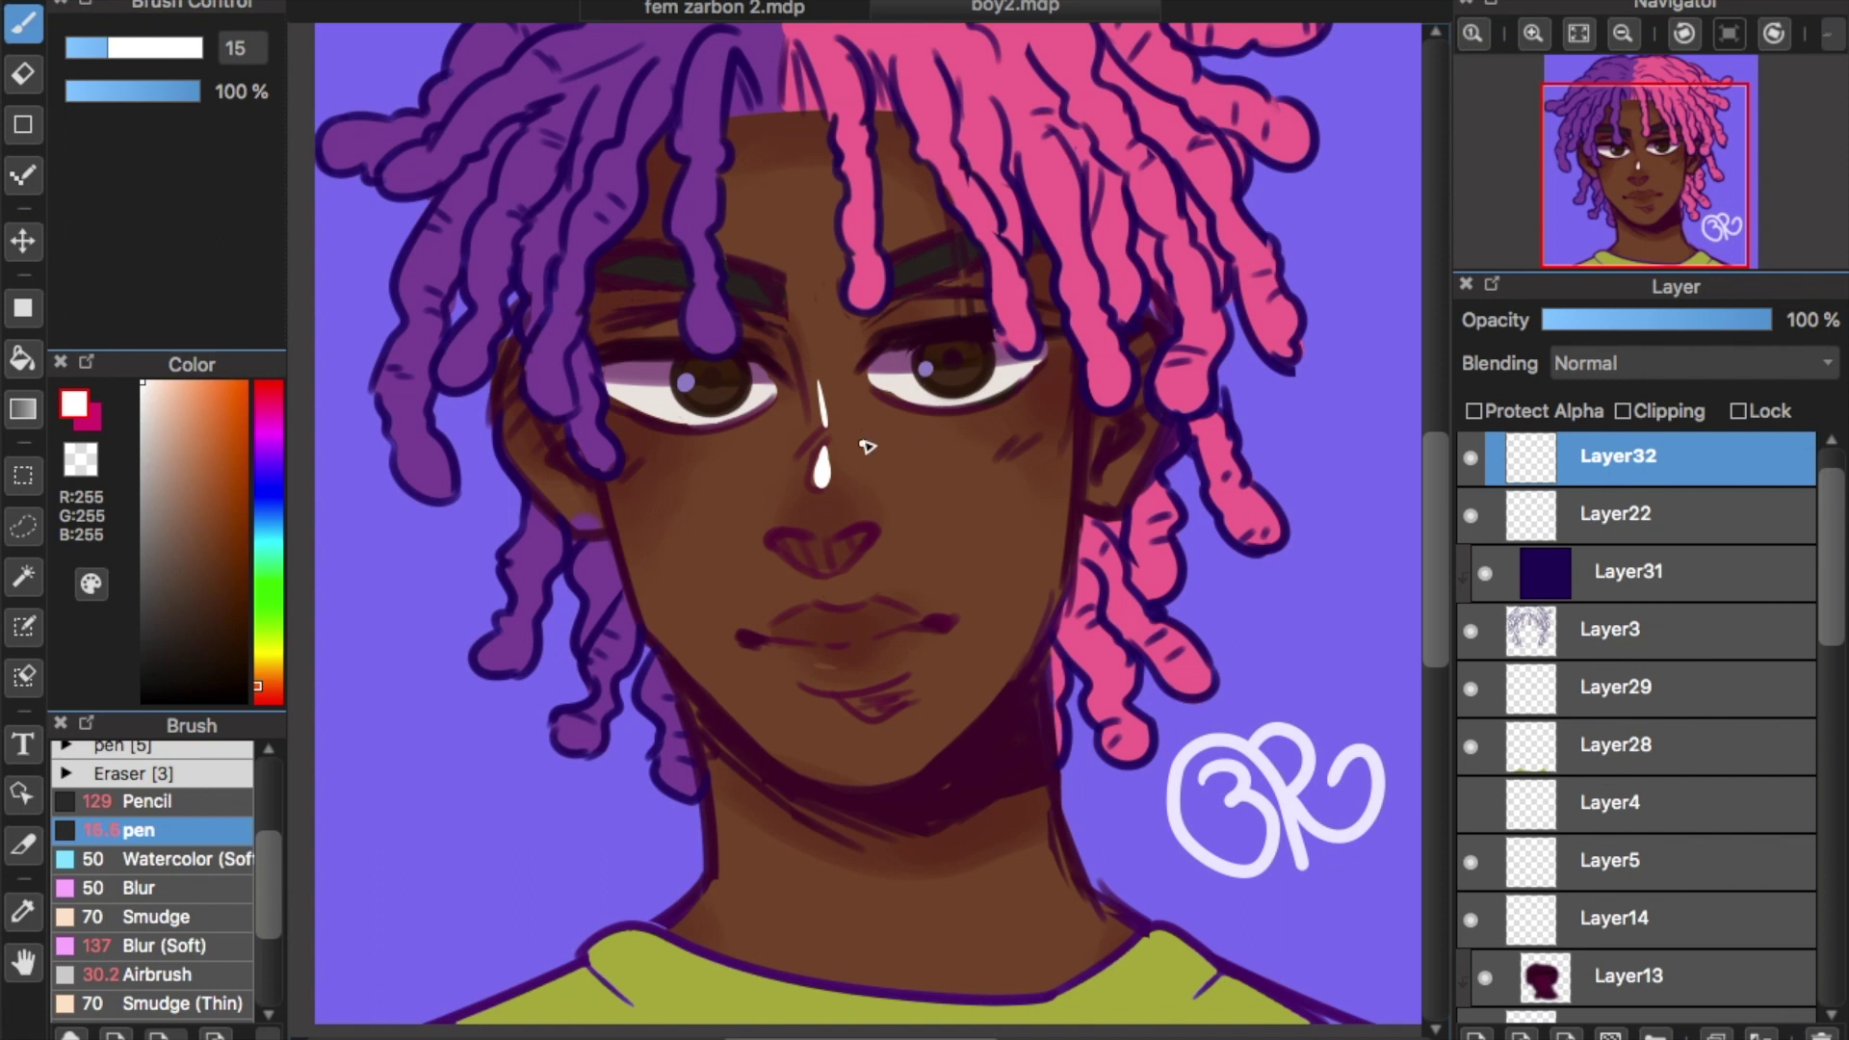
# Try short white highlight dashes with the size 15 pen on both of the boy's cheeks.
pyautogui.moveTo(655, 466); pyautogui.dragTo(652, 484)
pyautogui.moveTo(666, 471); pyautogui.dragTo(664, 481)
pyautogui.moveTo(1008, 443); pyautogui.dragTo(1003, 460)
pyautogui.moveTo(1023, 455); pyautogui.dragTo(1020, 467)
pyautogui.click(1024, 478)
# Try a white highlight stroke beside the nose in fem zarbon 2.mdp, undo it and return to boy2.mdp.
pyautogui.click(795, 9)
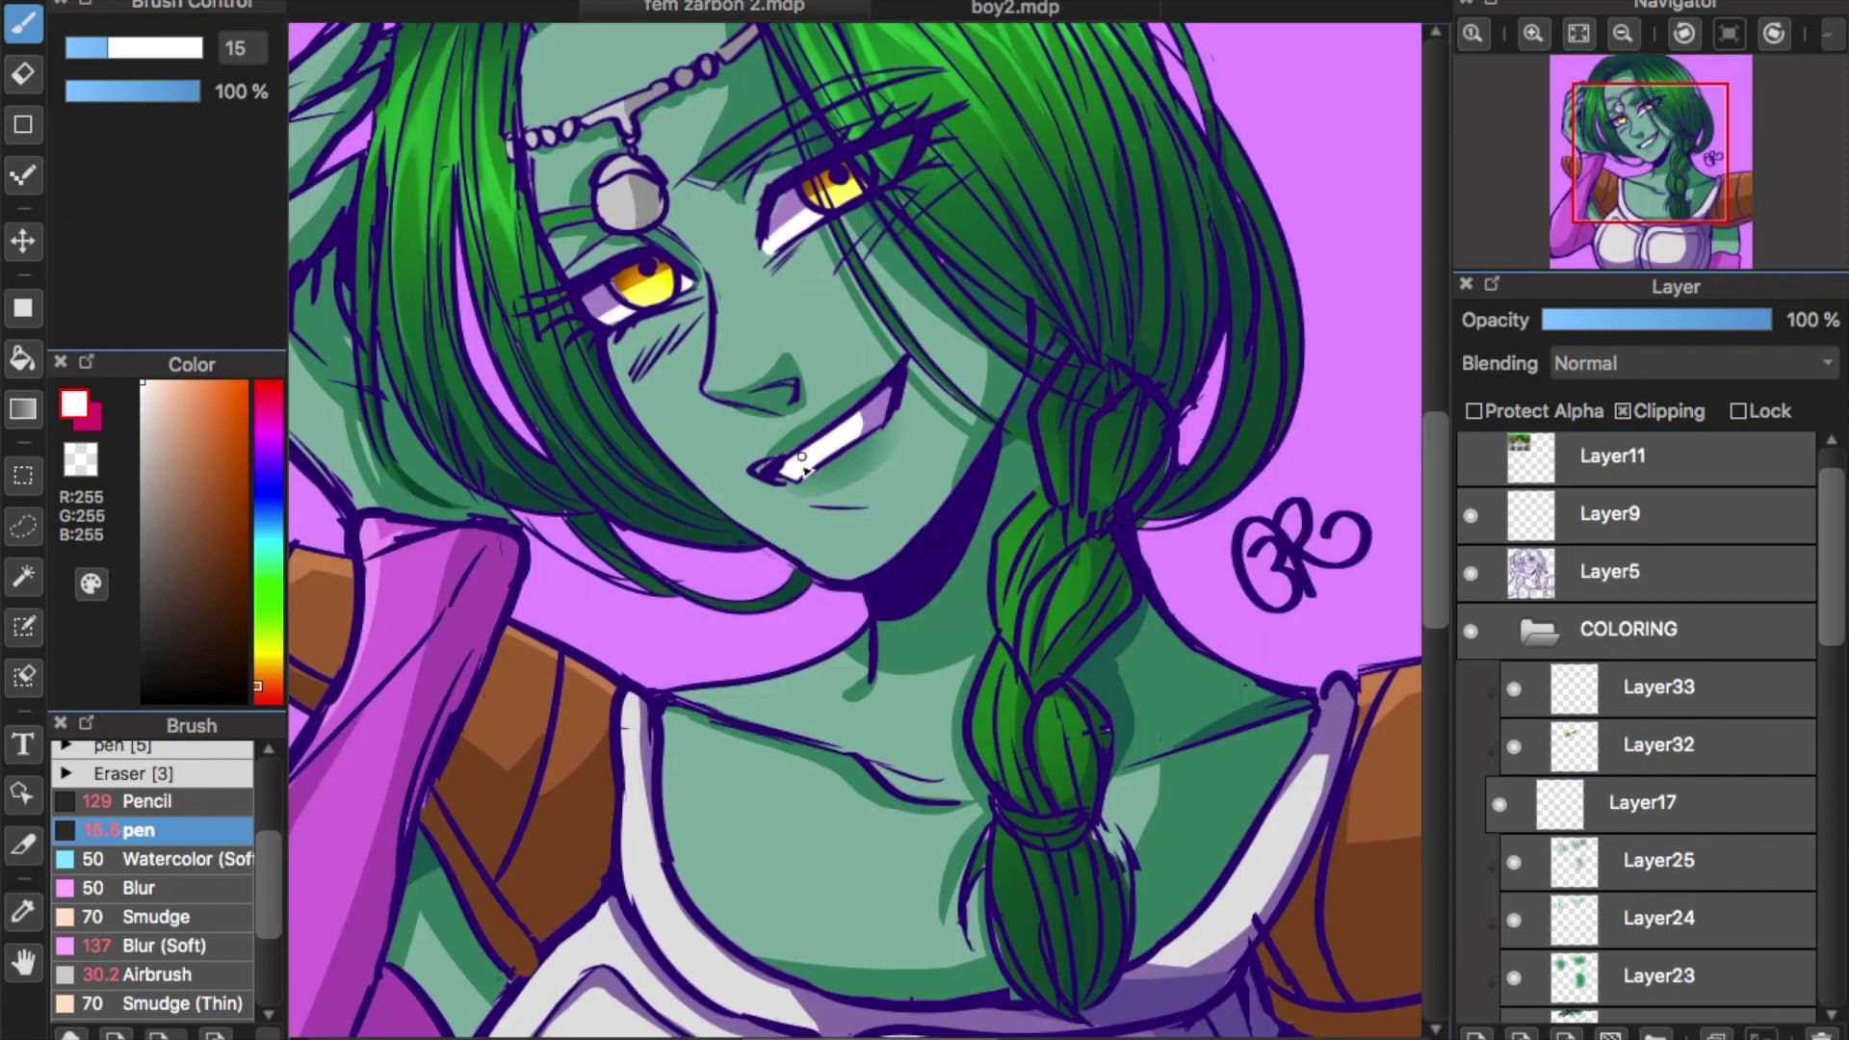
pyautogui.moveTo(714, 311)
pyautogui.mouseDown()
pyautogui.moveTo(722, 365)
pyautogui.moveTo(724, 286)
pyautogui.mouseUp()
pyautogui.hotkey('ctrl', 'z')
pyautogui.hotkey('ctrl', 'z')
pyautogui.hotkey('ctrl', 'z')
pyautogui.hotkey('ctrl', 'z')
pyautogui.click(997, 10)
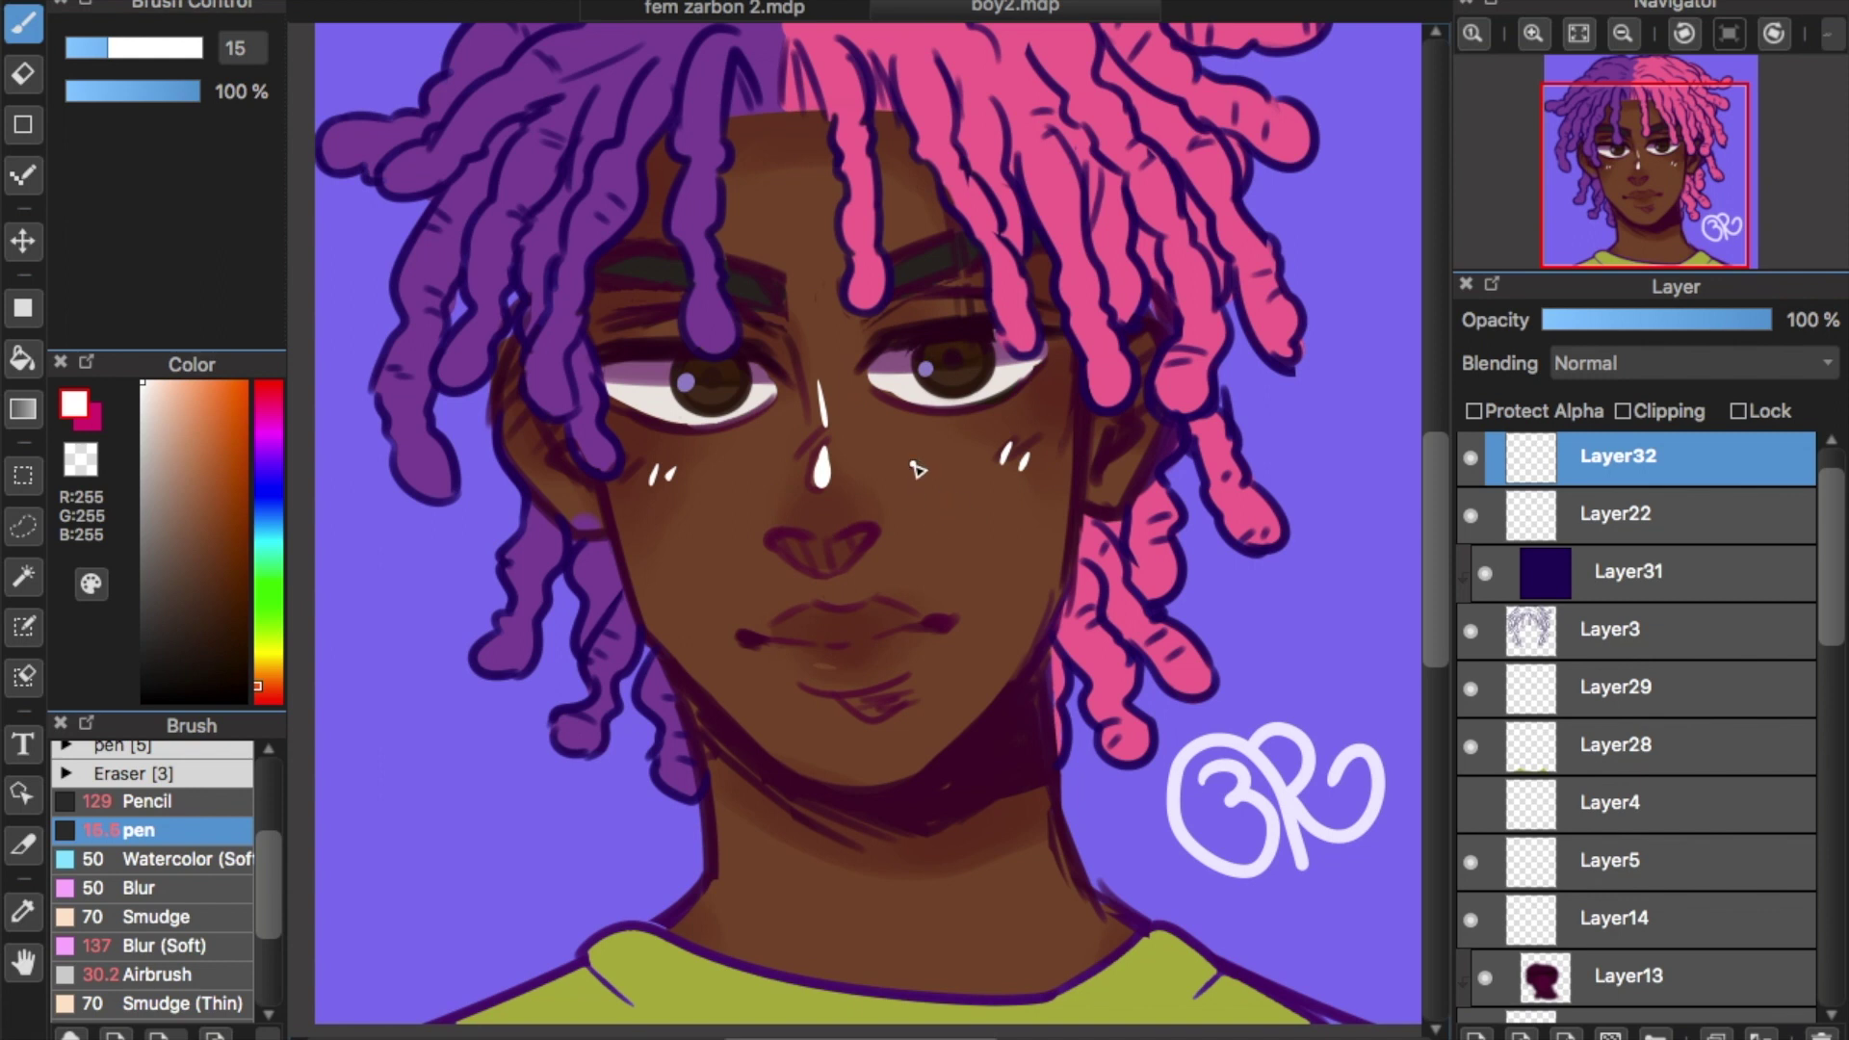
# Undo the white highlights on the boy's nose and cheeks.
pyautogui.scroll(1, 917, 469)
pyautogui.hotkey('ctrl', 'z')
pyautogui.hotkey('ctrl', 'z')
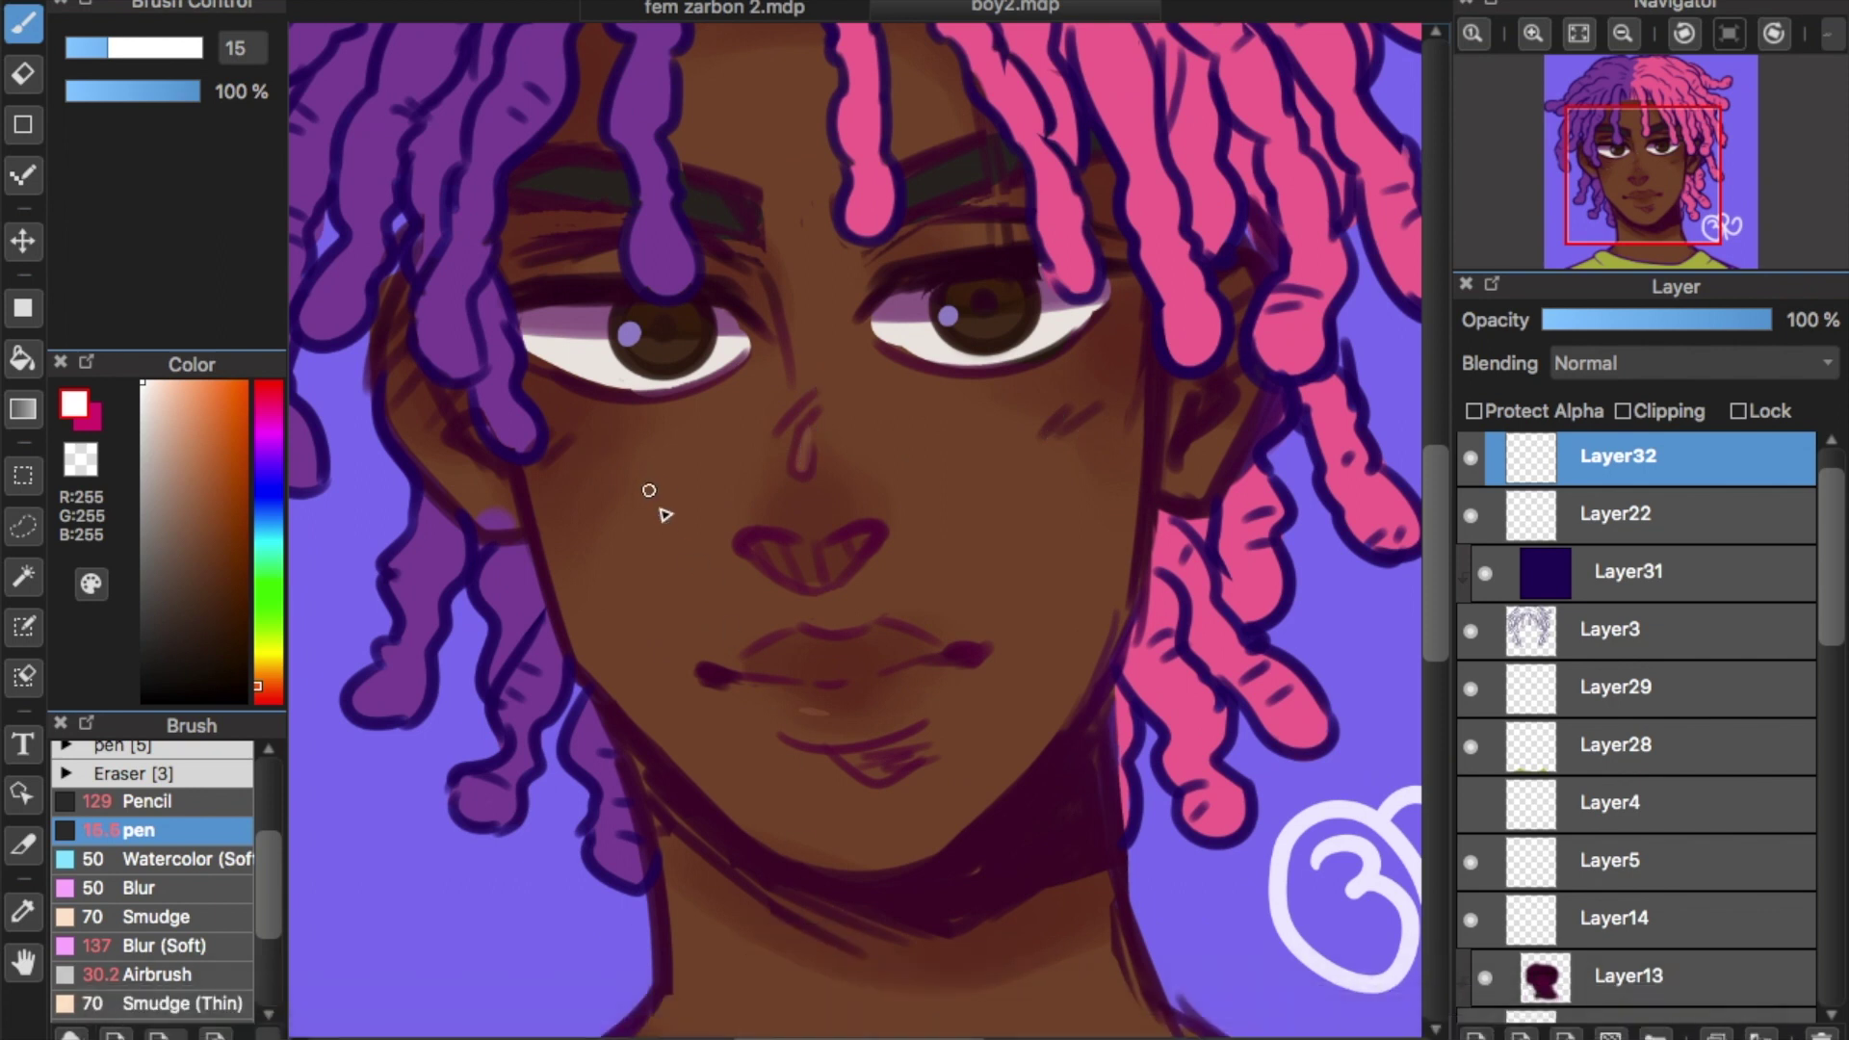
# Highlight the boy's nose, cheeks and lower lip in soft browns mixed from the skin tone, redoing the first R:187 G:116 B:79 nose stroke.
pyautogui.keyDown('alt'); pyautogui.click(702, 553); pyautogui.keyUp('alt')
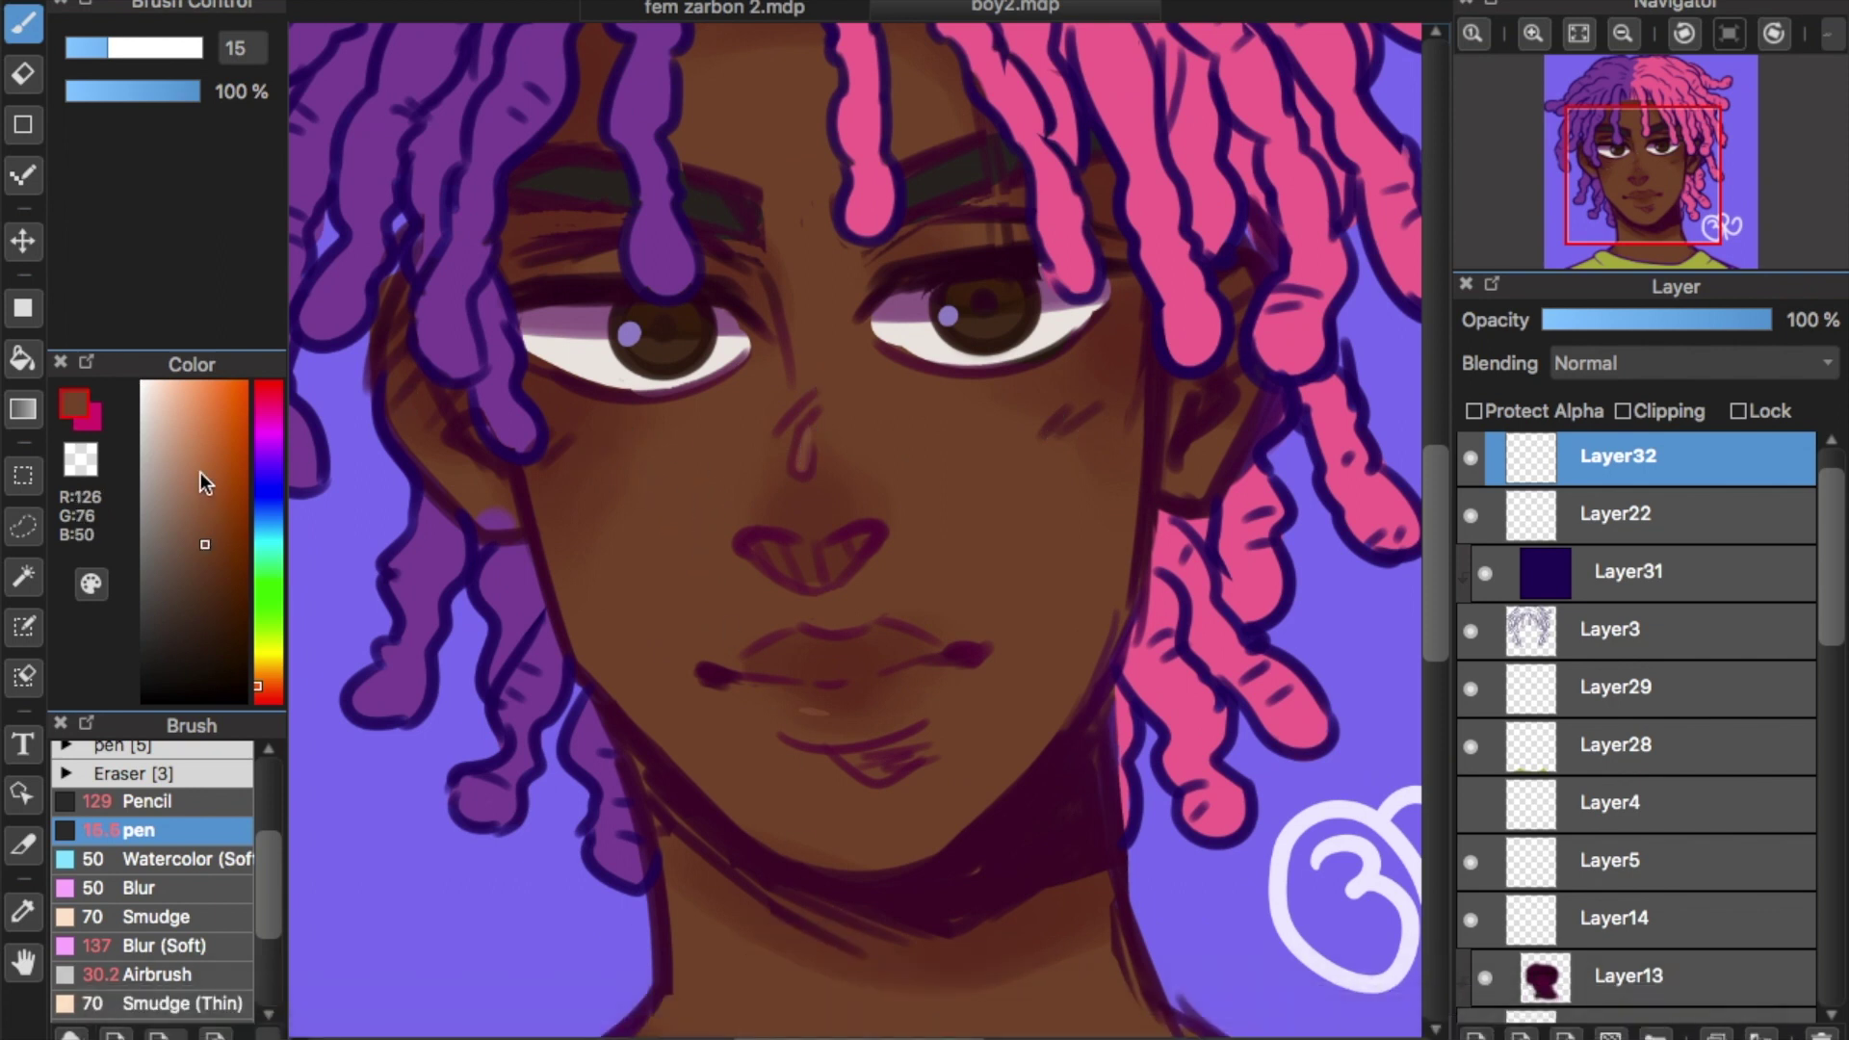
pyautogui.moveTo(200, 480); pyautogui.dragTo(201, 467)
pyautogui.moveTo(802, 469); pyautogui.dragTo(811, 402)
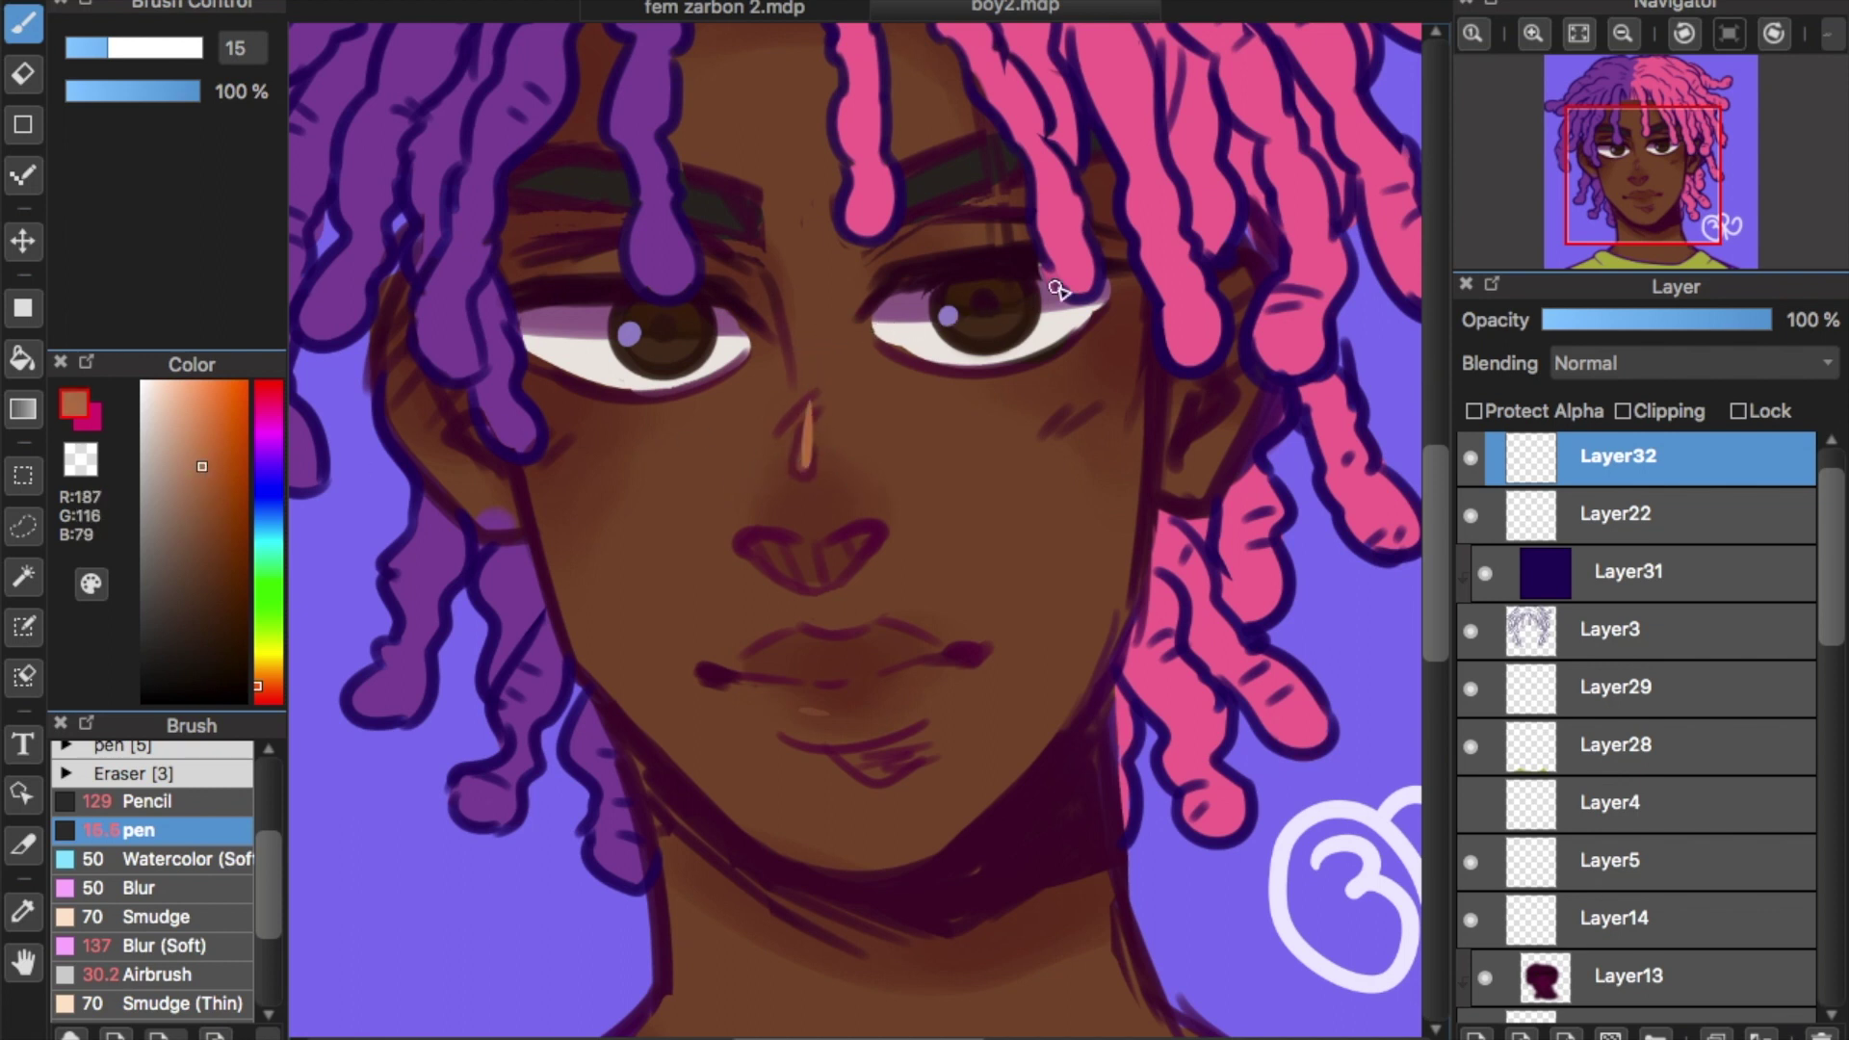
pyautogui.hotkey('ctrl', 'z')
pyautogui.hotkey('ctrl', 'z')
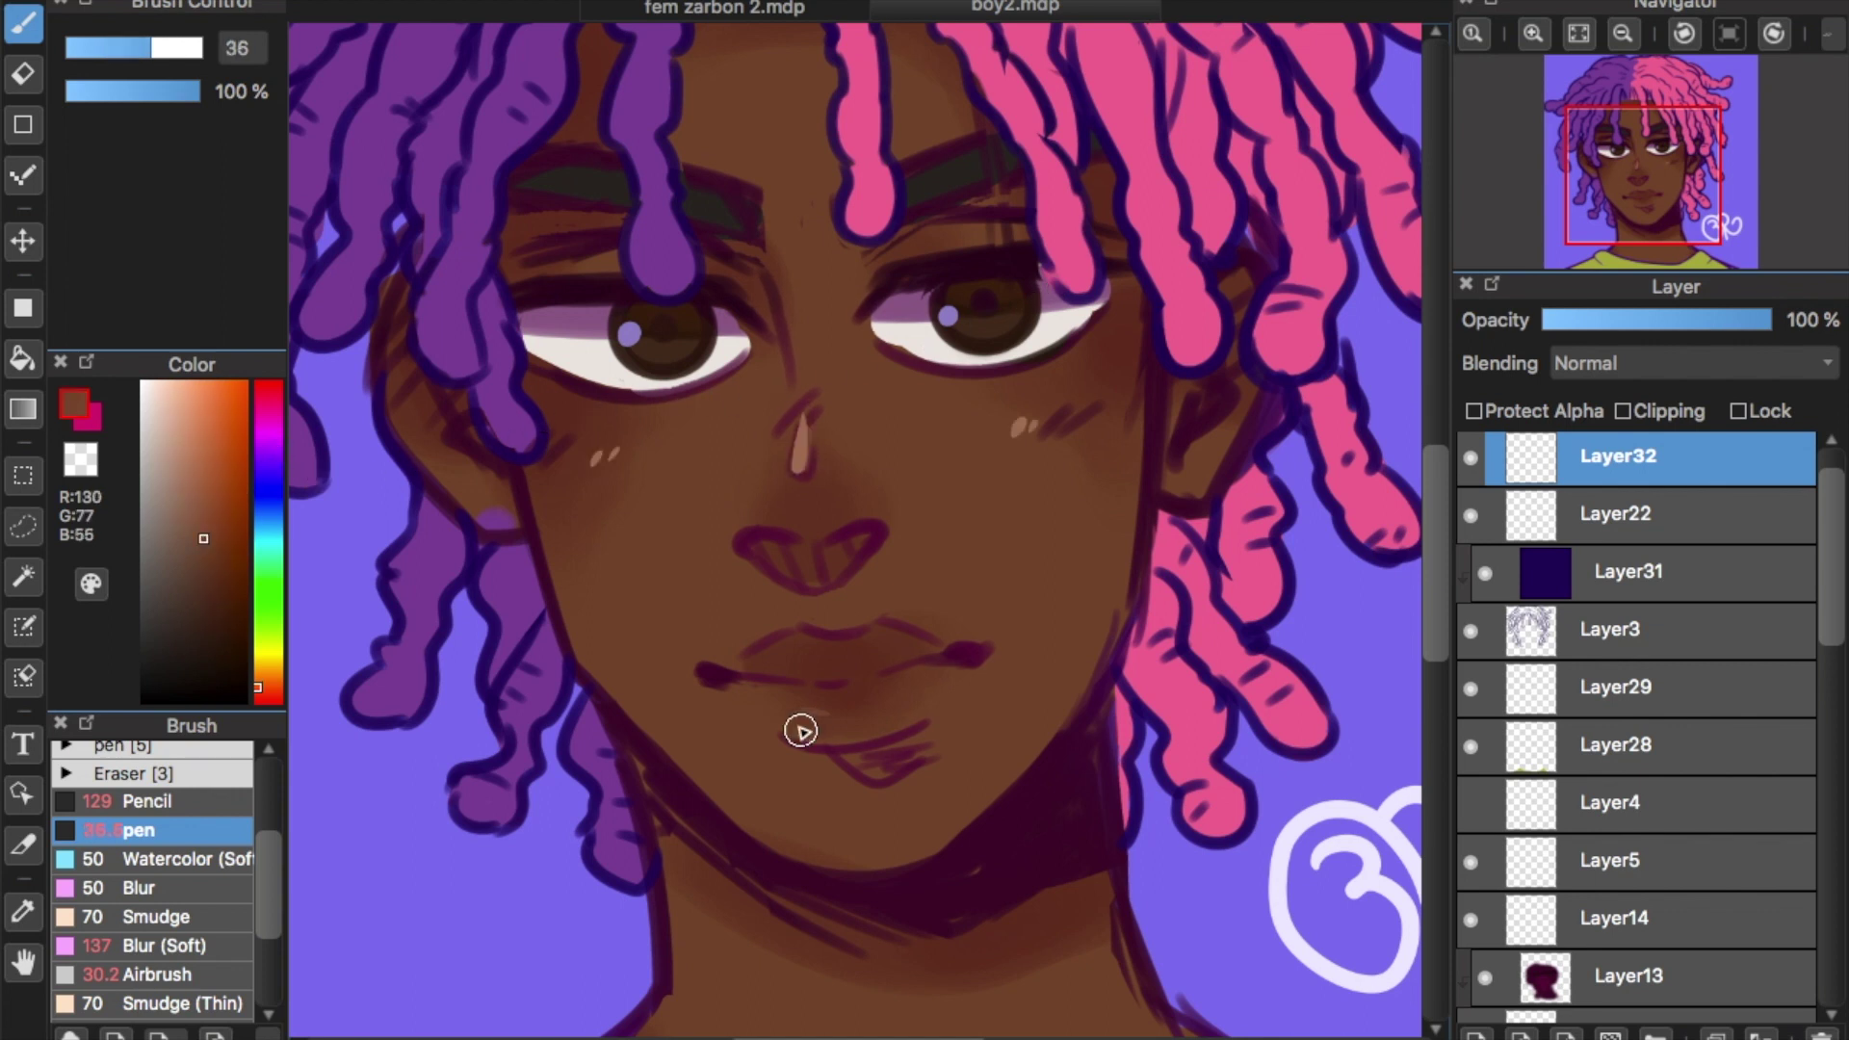
pyautogui.moveTo(794, 709)
pyautogui.mouseDown()
pyautogui.moveTo(884, 702)
pyautogui.moveTo(859, 714)
pyautogui.moveTo(932, 675)
pyautogui.moveTo(893, 699)
pyautogui.mouseUp()
# Switch to fem zarbon 2.mdp, sample the skin colour R:132 G:183 B:170 and add a clipped layer between skin and Layer18.
pyautogui.click(802, 7)
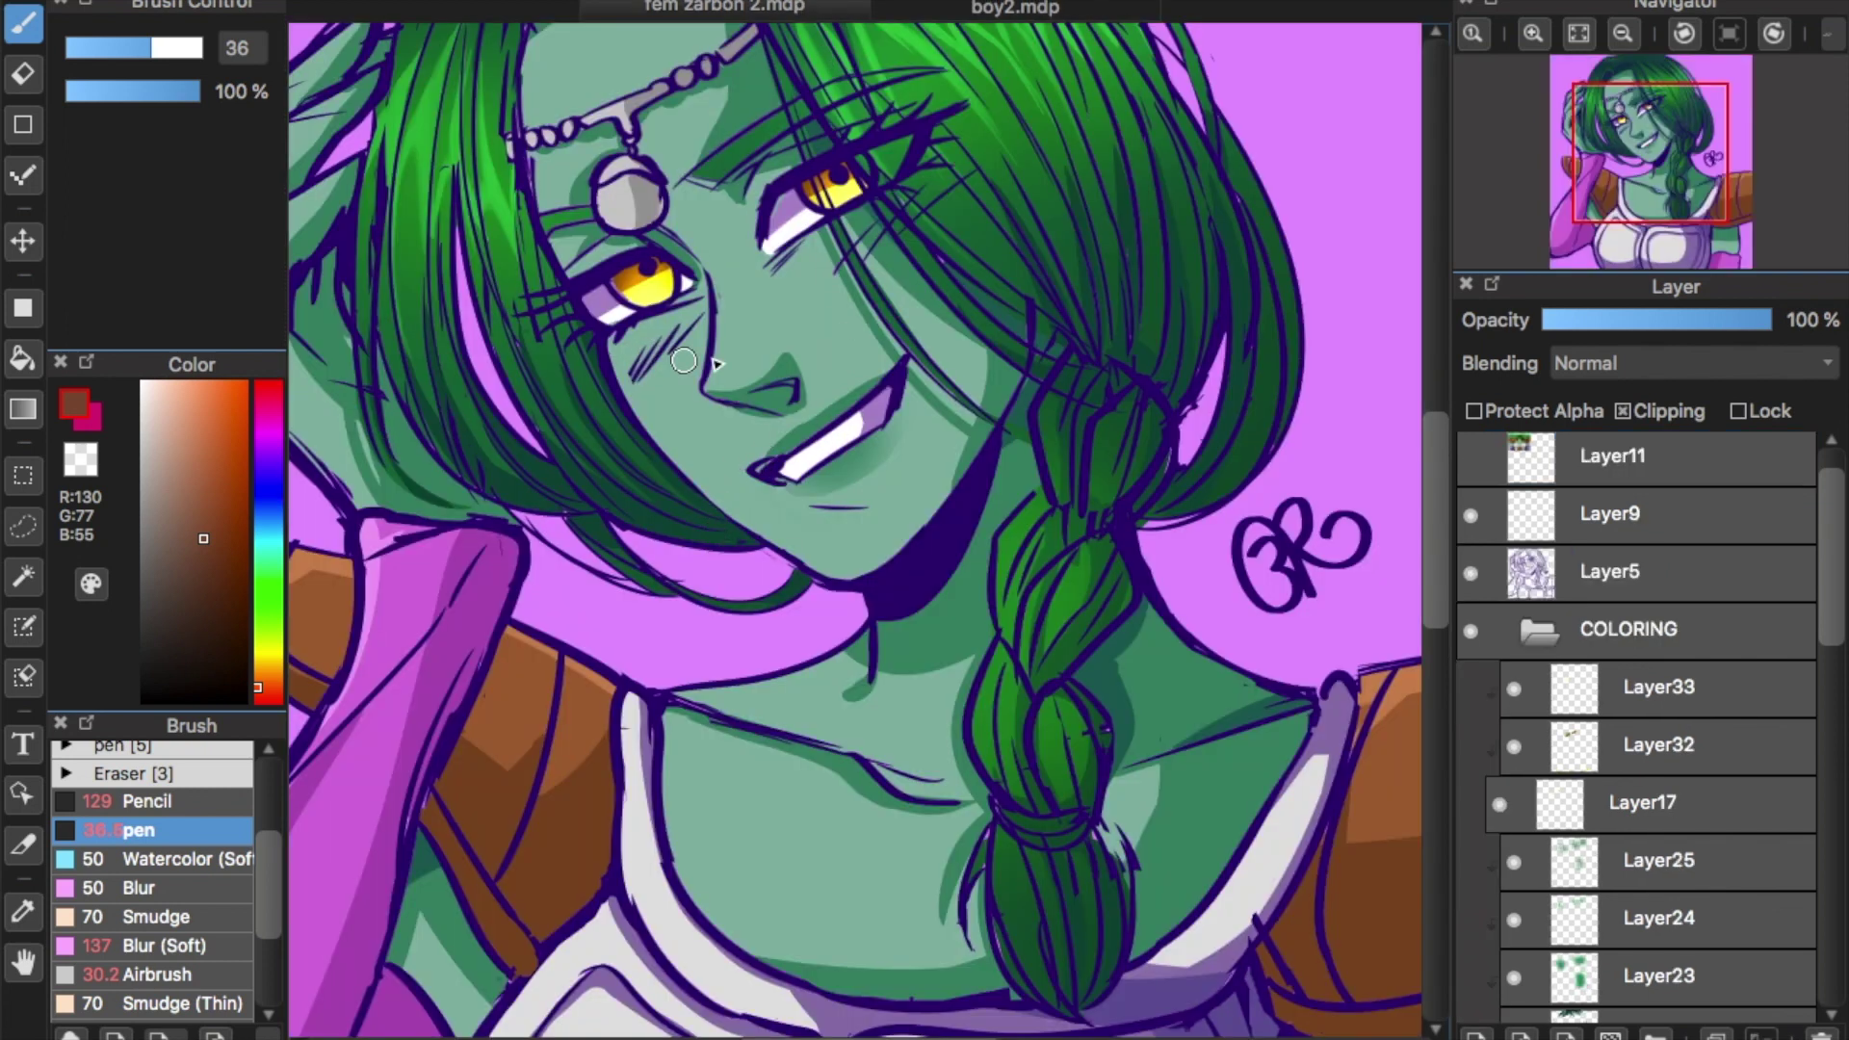
pyautogui.keyDown('alt'); pyautogui.click(749, 312); pyautogui.keyUp('alt')
pyautogui.scroll(-3, 1691, 770)
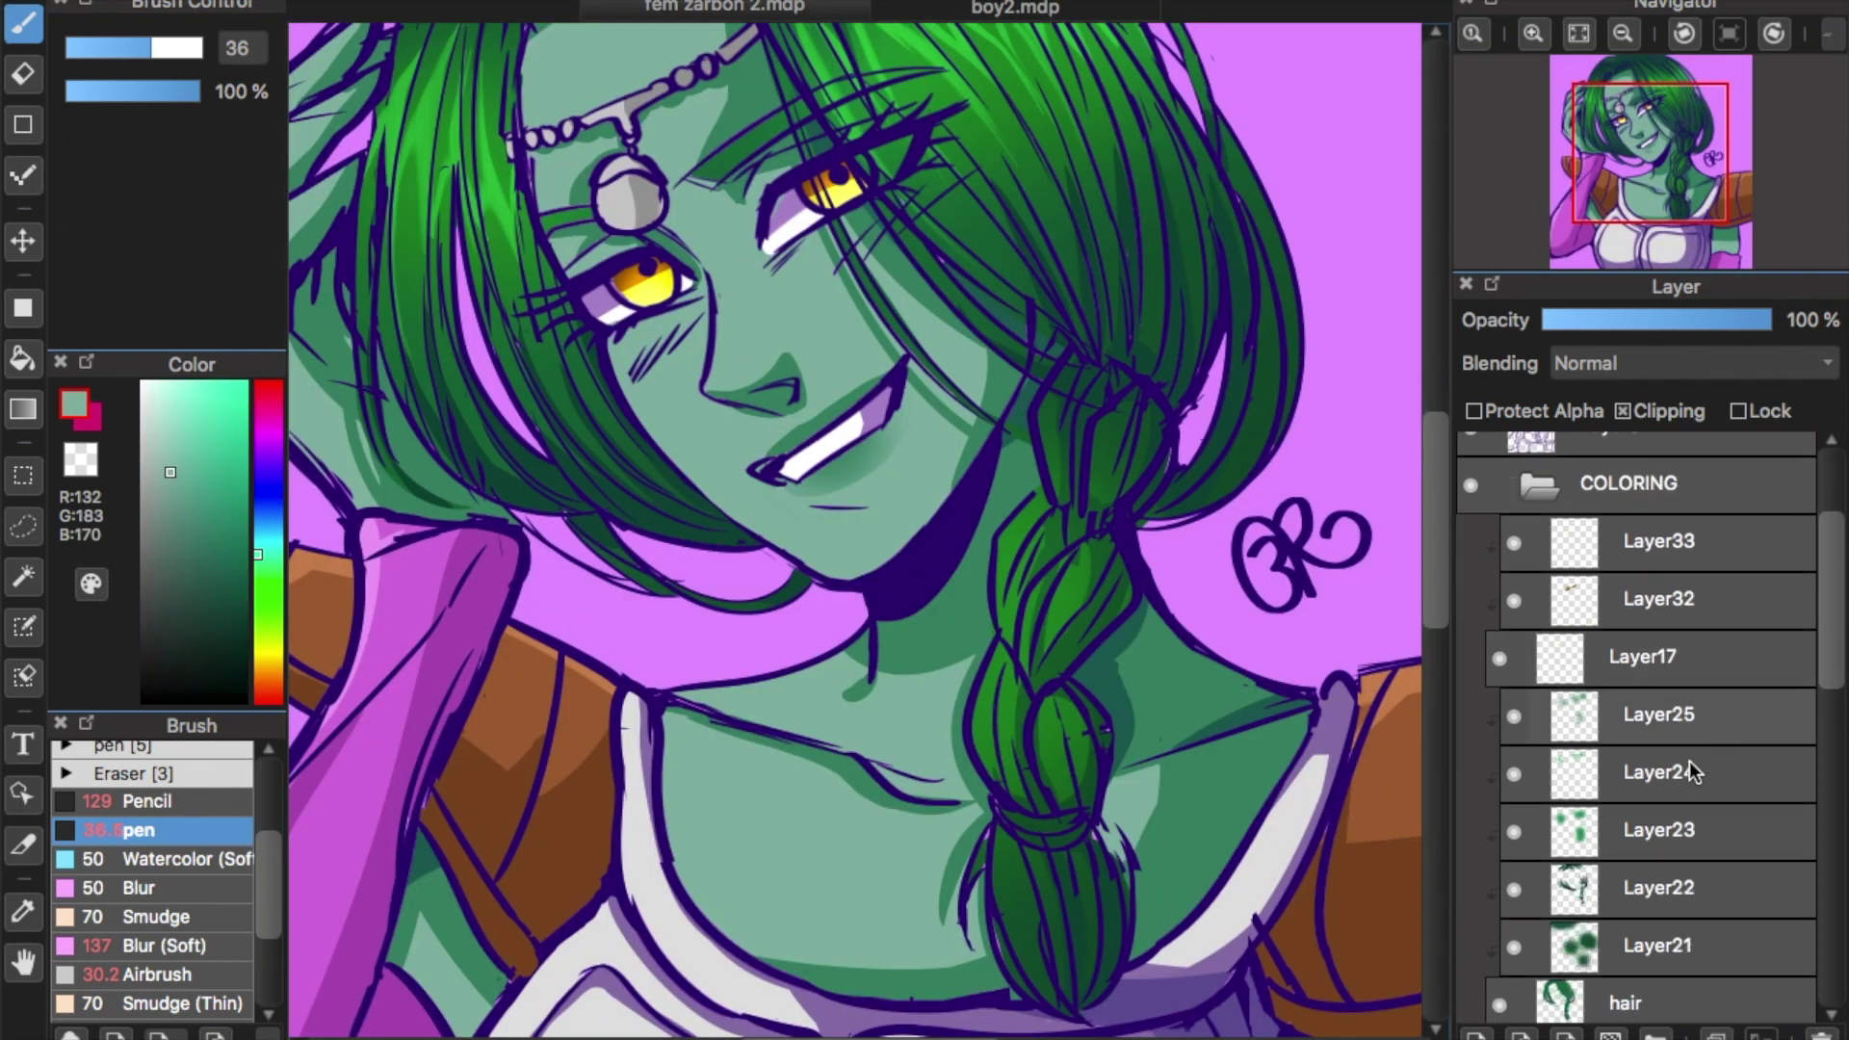
pyautogui.scroll(-2, 1695, 636)
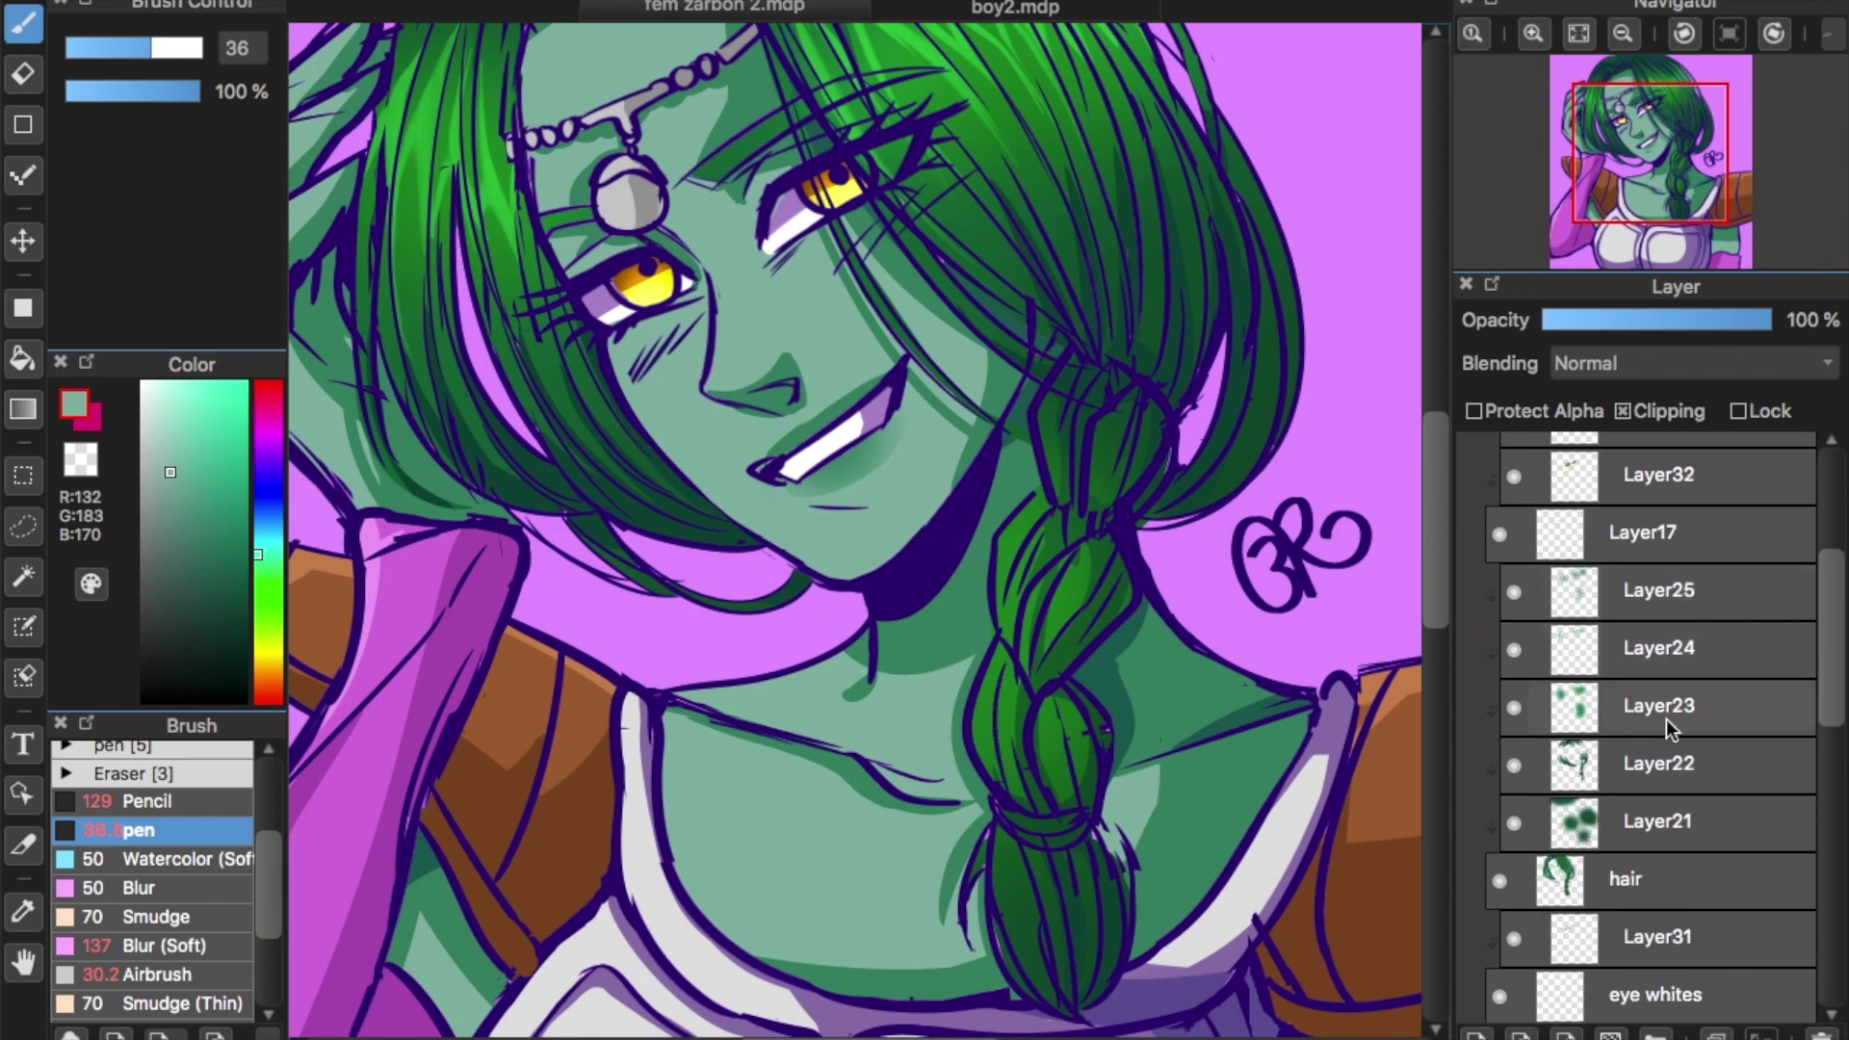
pyautogui.click(1639, 833)
pyautogui.scroll(-14, 1806, 686)
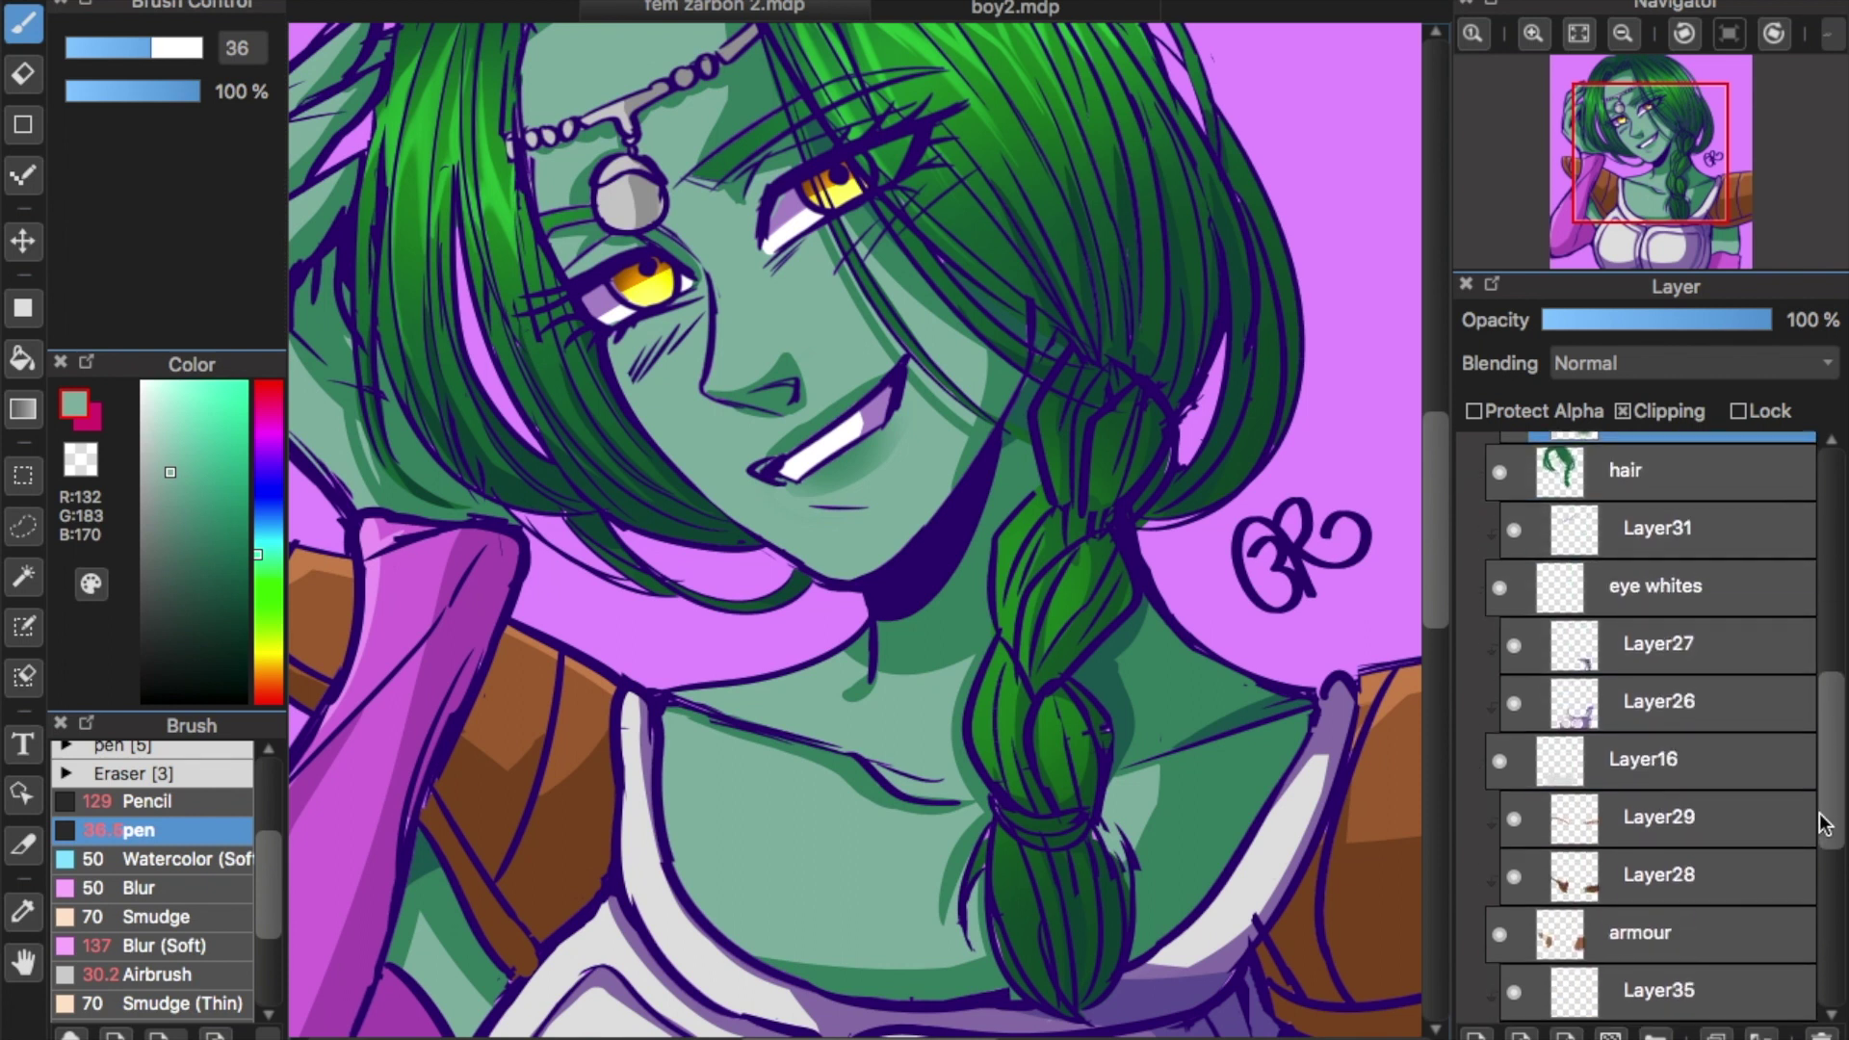
pyautogui.click(1713, 818)
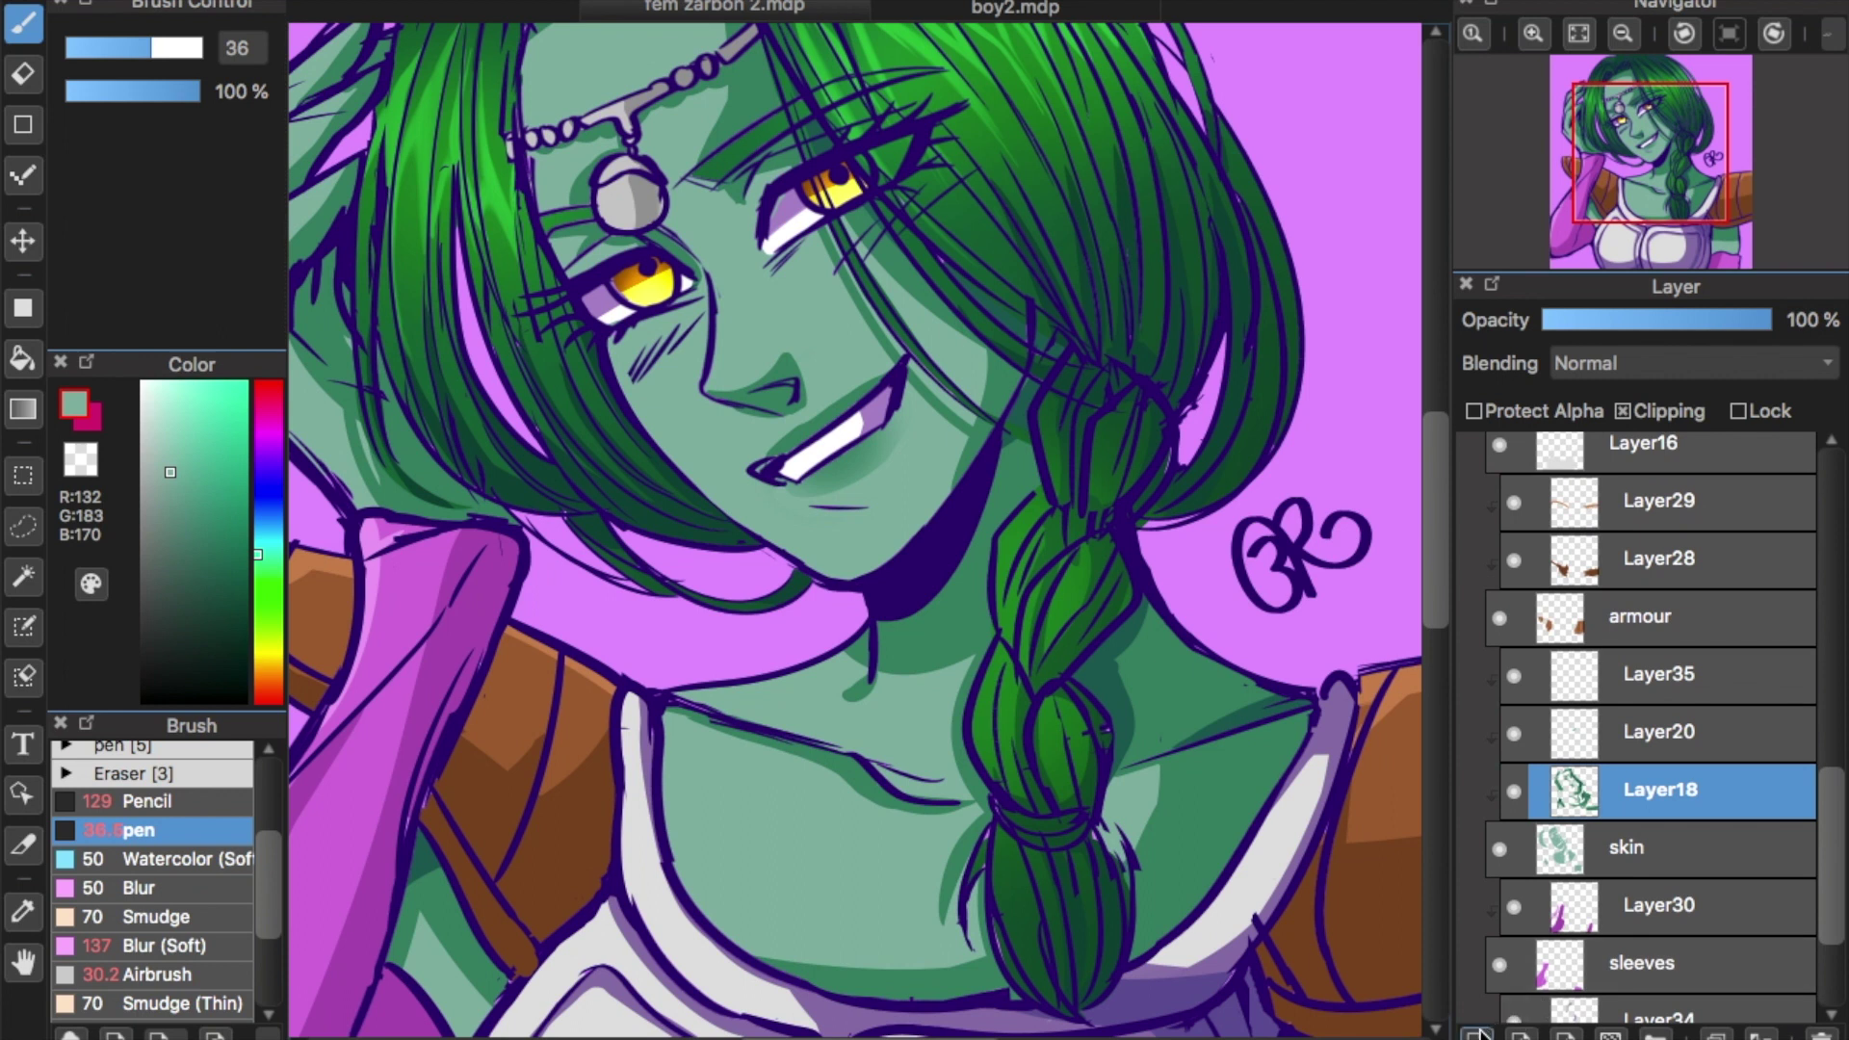
pyautogui.click(1479, 1036)
pyautogui.moveTo(1596, 860); pyautogui.dragTo(1597, 867)
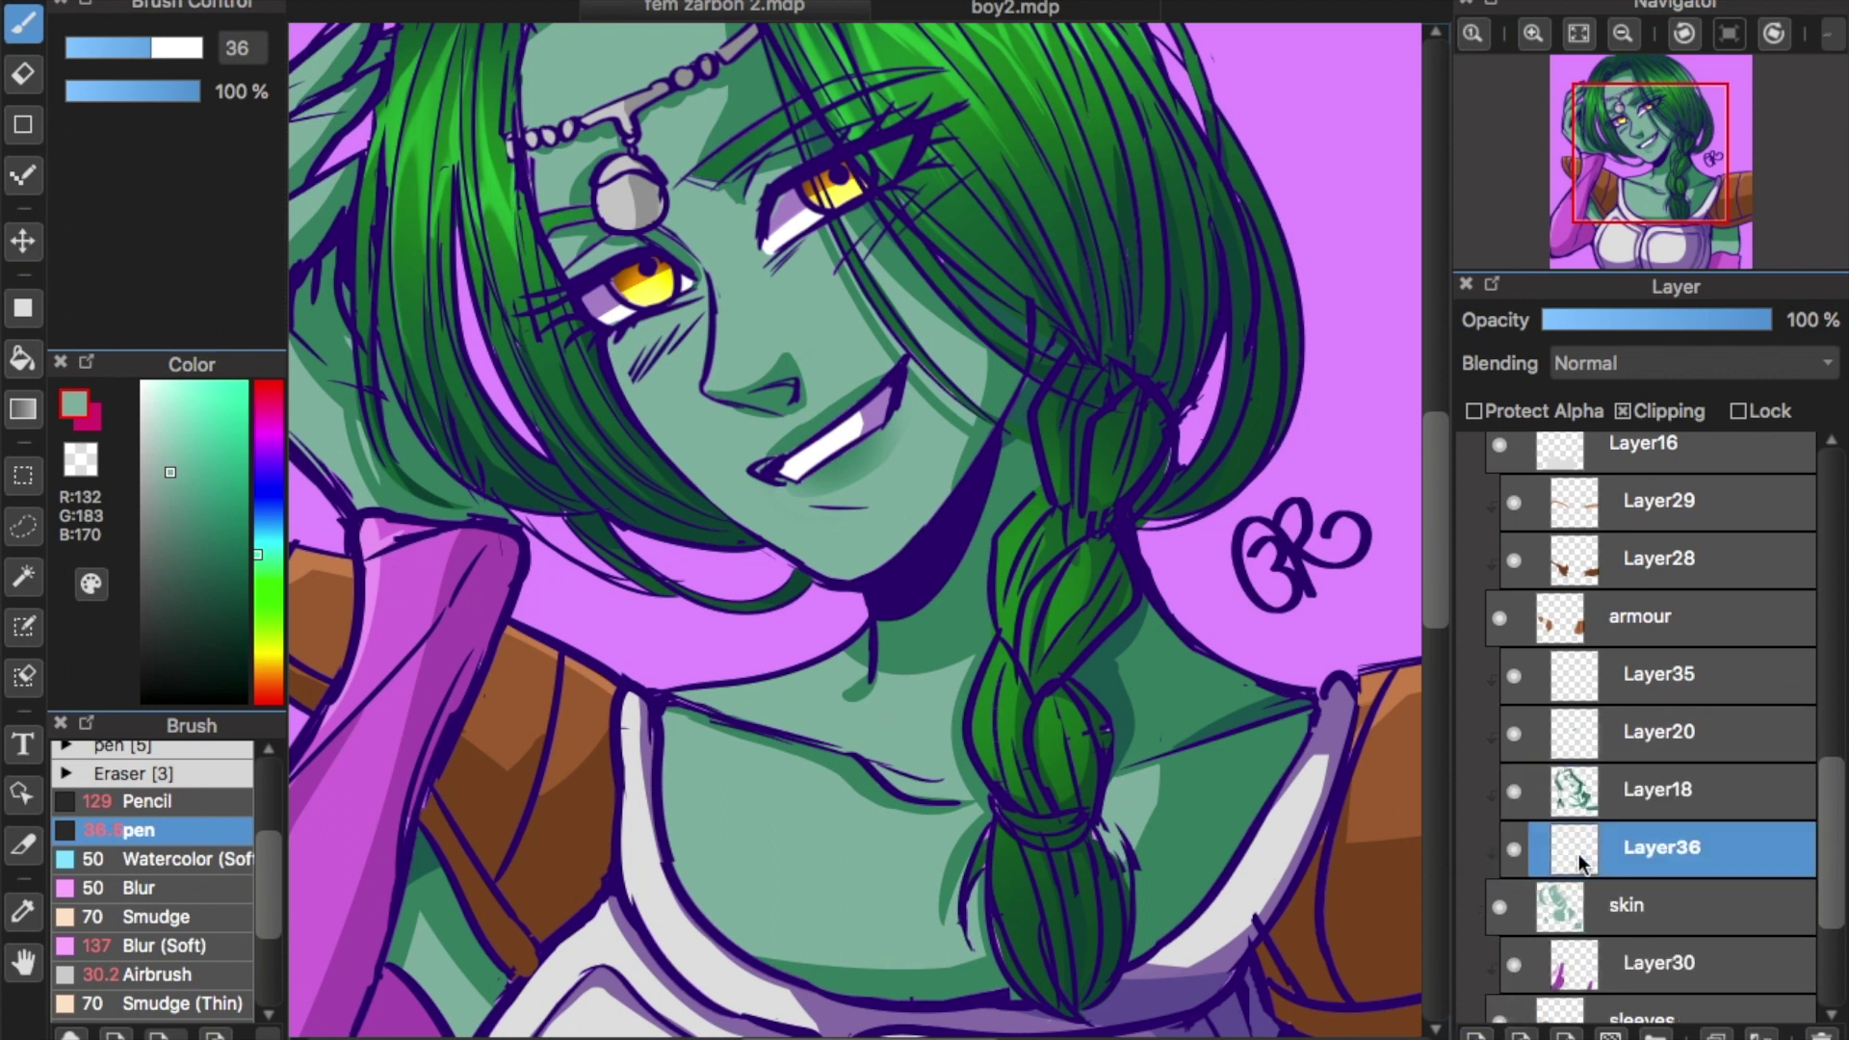
# Try a pure white highlight along the bridge of the nose with the size 16 pen.
pyautogui.hscroll(-4, 854, 529)
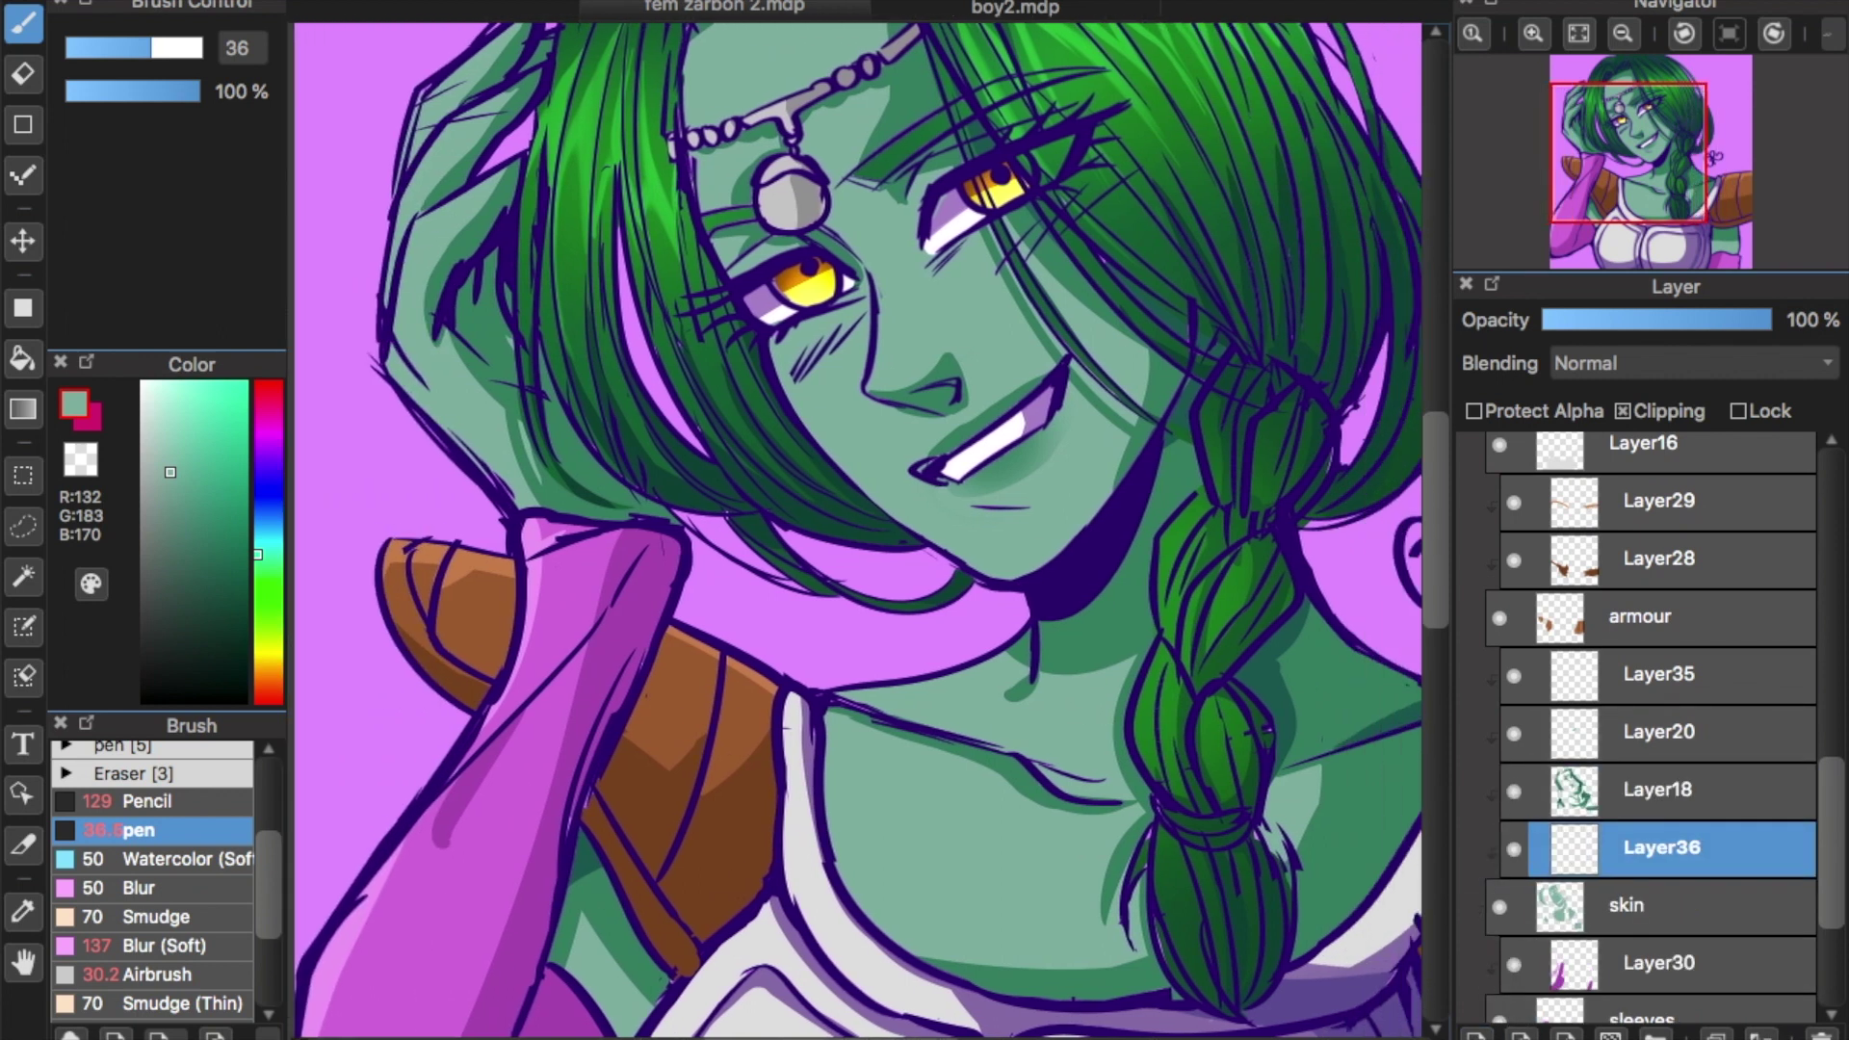
pyautogui.scroll(3, 992, 491)
pyautogui.moveTo(1638, 170)
pyautogui.mouseDown()
pyautogui.moveTo(1644, 186)
pyautogui.moveTo(1654, 164)
pyautogui.moveTo(1627, 150)
pyautogui.mouseUp()
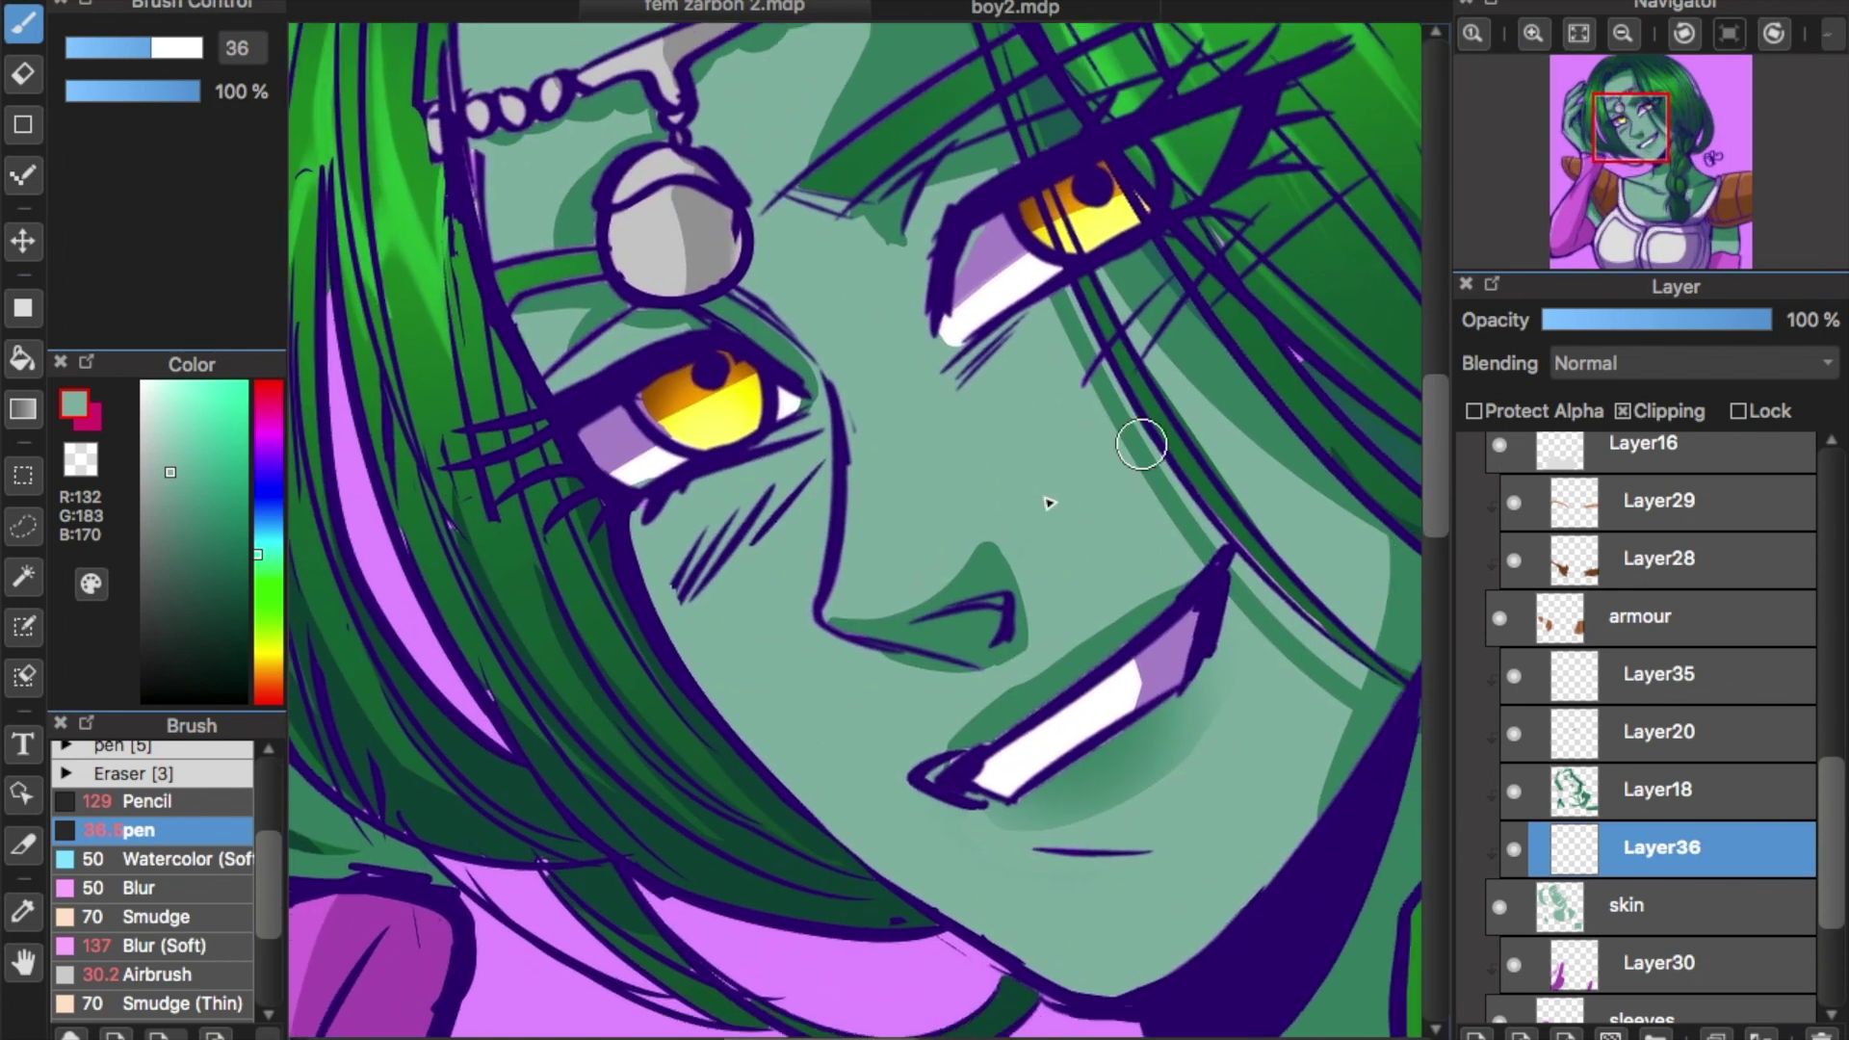
pyautogui.click(142, 383)
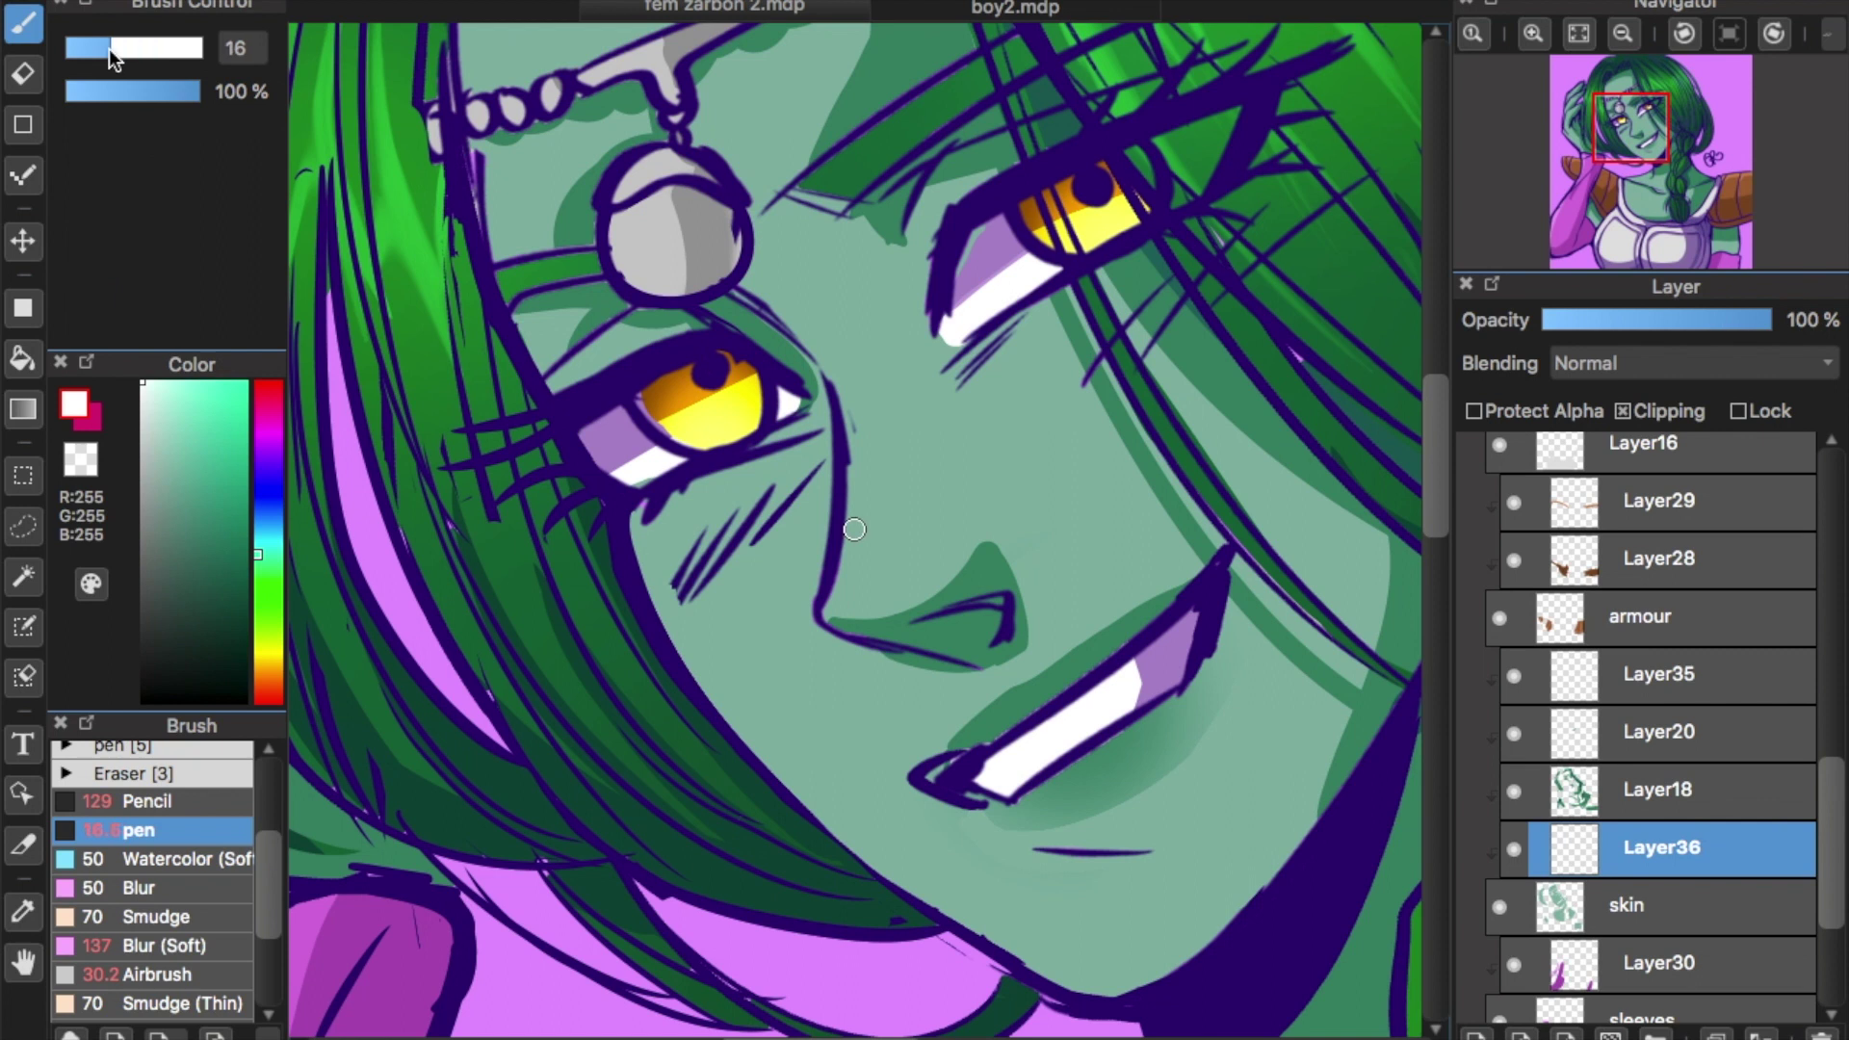
pyautogui.moveTo(853, 395); pyautogui.dragTo(836, 606)
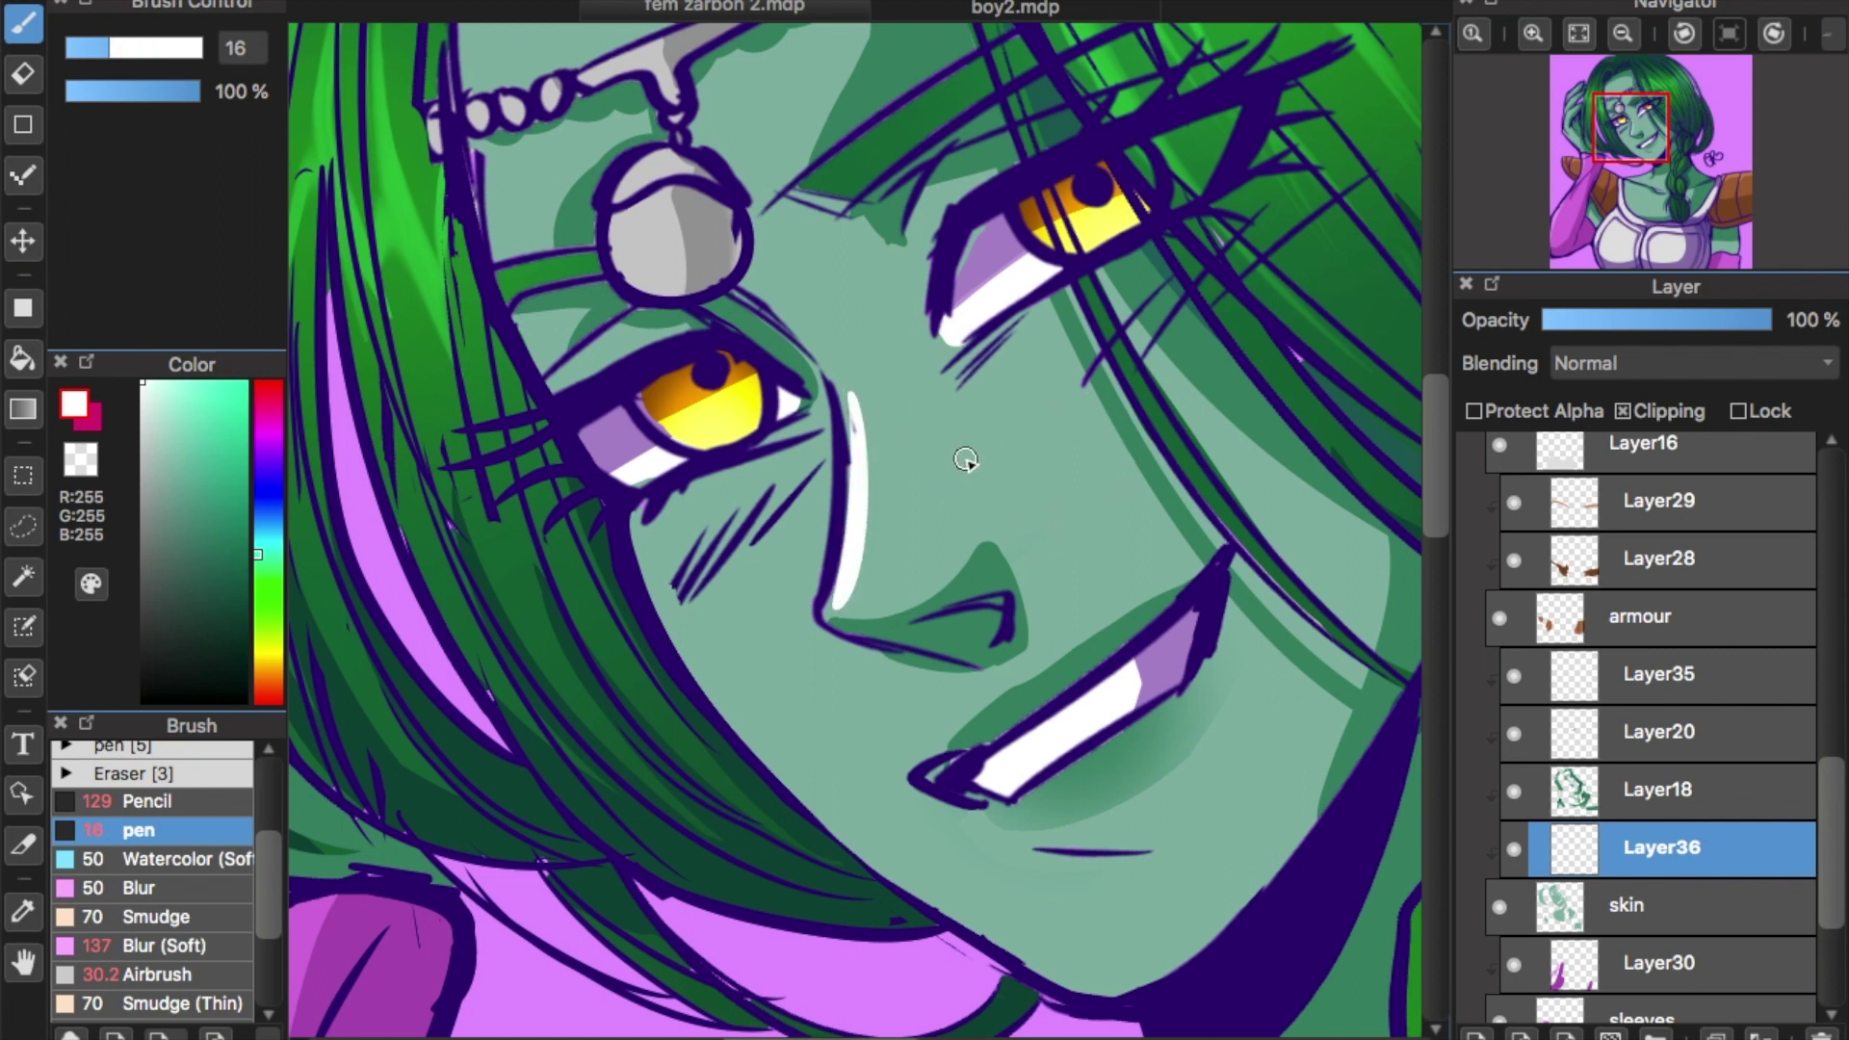
pyautogui.hotkey('ctrl', 'z')
# Mix pale mint R:171 G:237 B:221 from the skin colour and paint a short highlight on the nose, redoing it until it fits.
pyautogui.keyDown('alt'); pyautogui.click(771, 486); pyautogui.keyUp('alt')
pyautogui.click(171, 403)
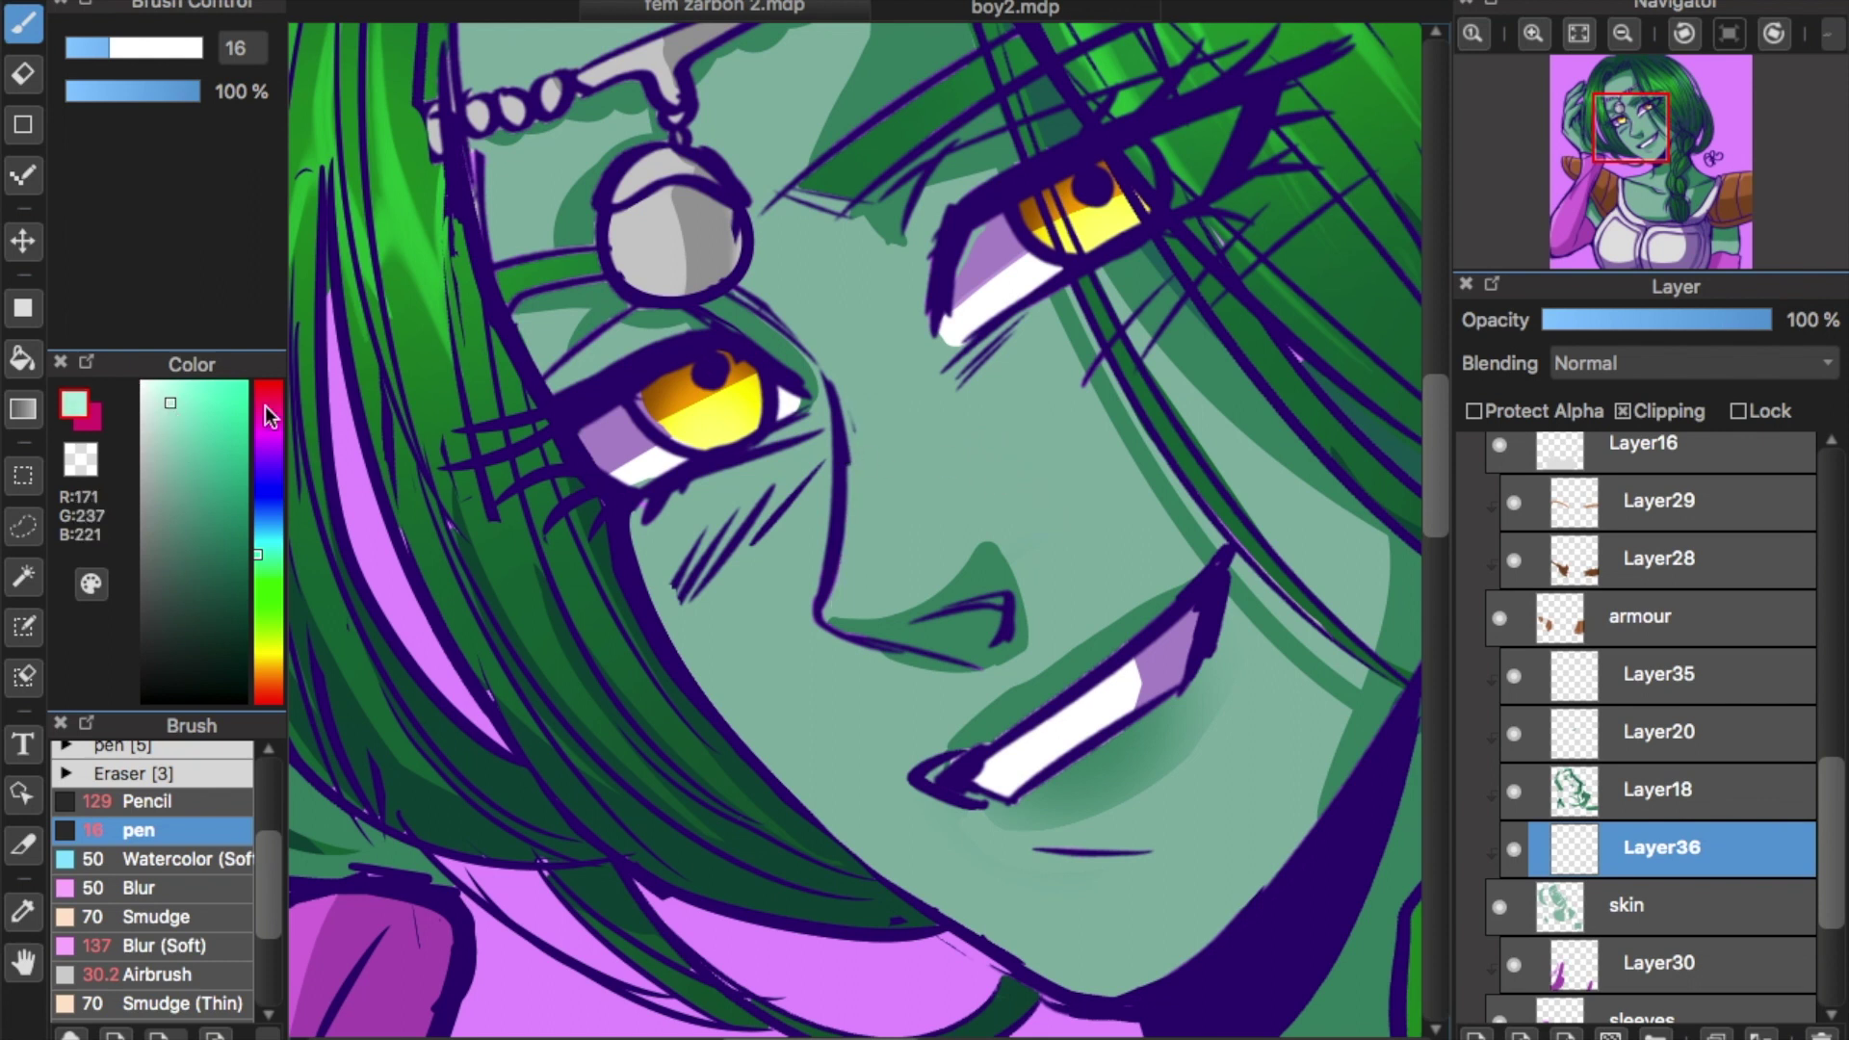
pyautogui.moveTo(847, 421); pyautogui.dragTo(830, 605)
pyautogui.hotkey('ctrl', 'z')
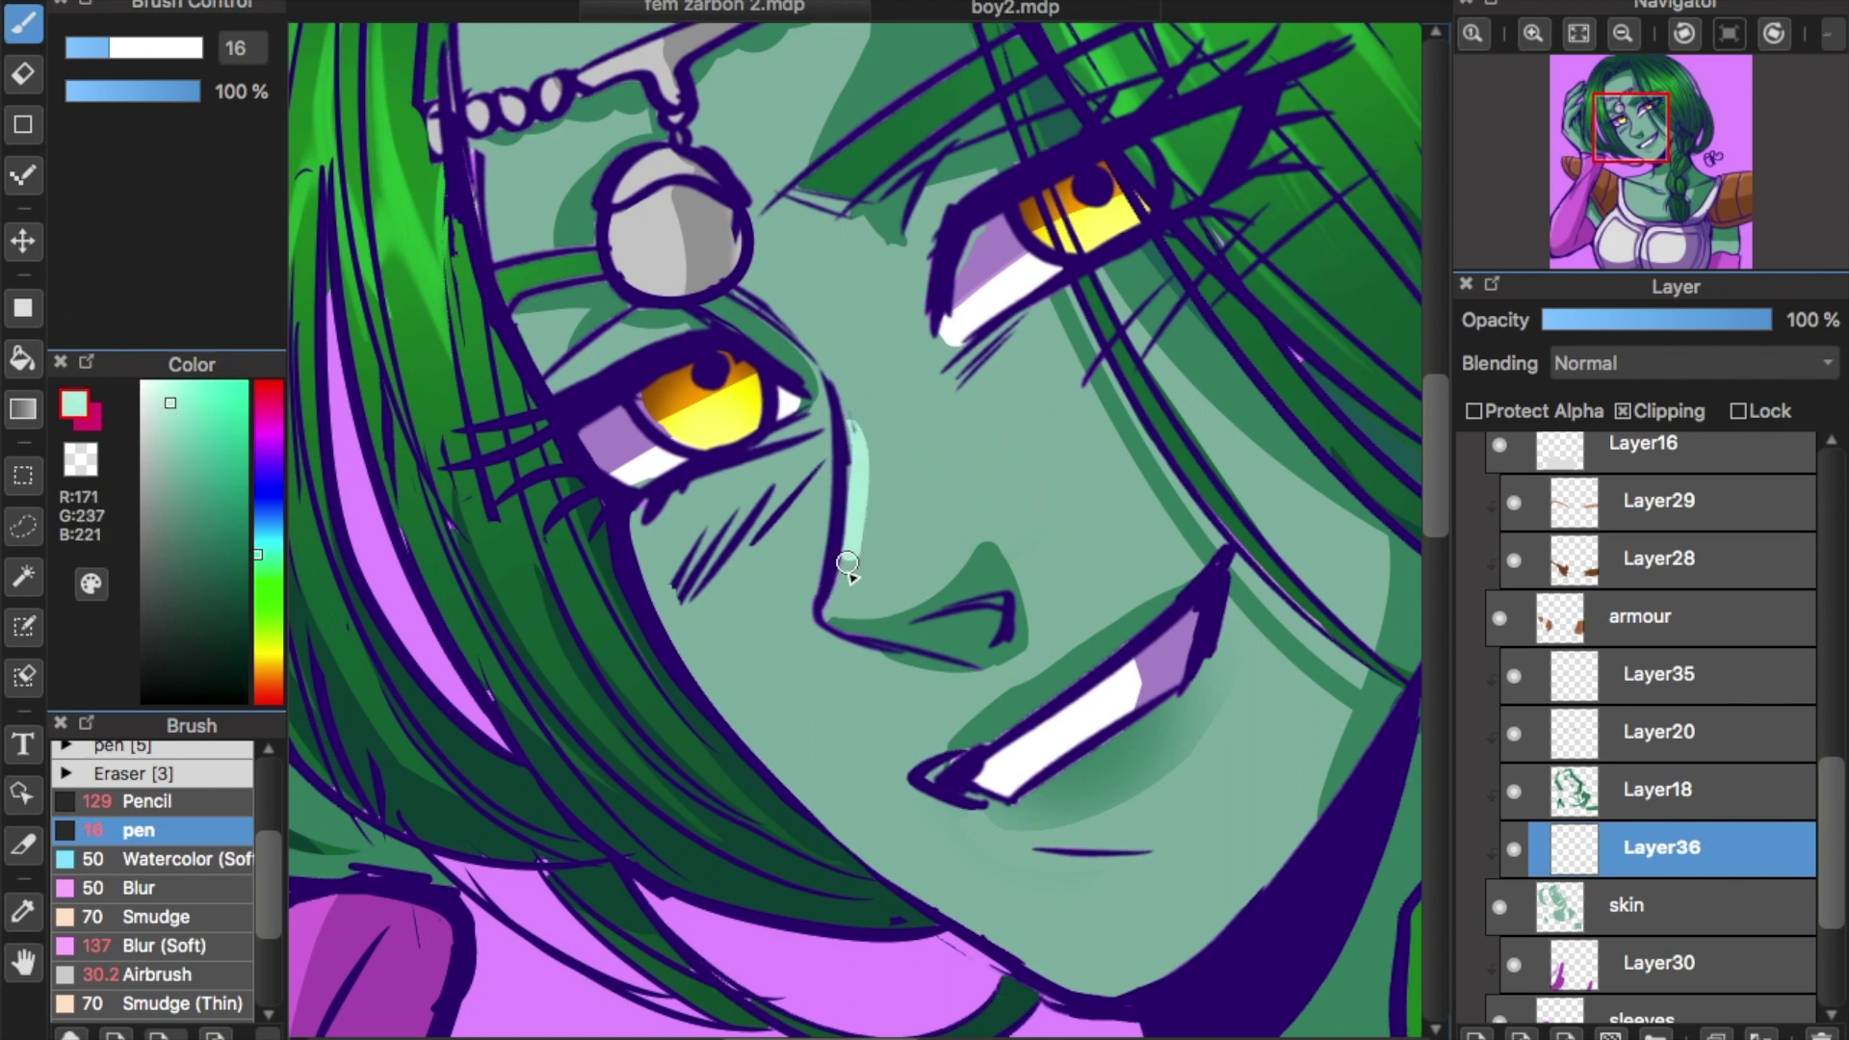
pyautogui.moveTo(880, 583); pyautogui.dragTo(863, 454)
pyautogui.hotkey('ctrl', 'z')
pyautogui.hotkey('ctrl', 'z')
pyautogui.moveTo(882, 599); pyautogui.dragTo(867, 464)
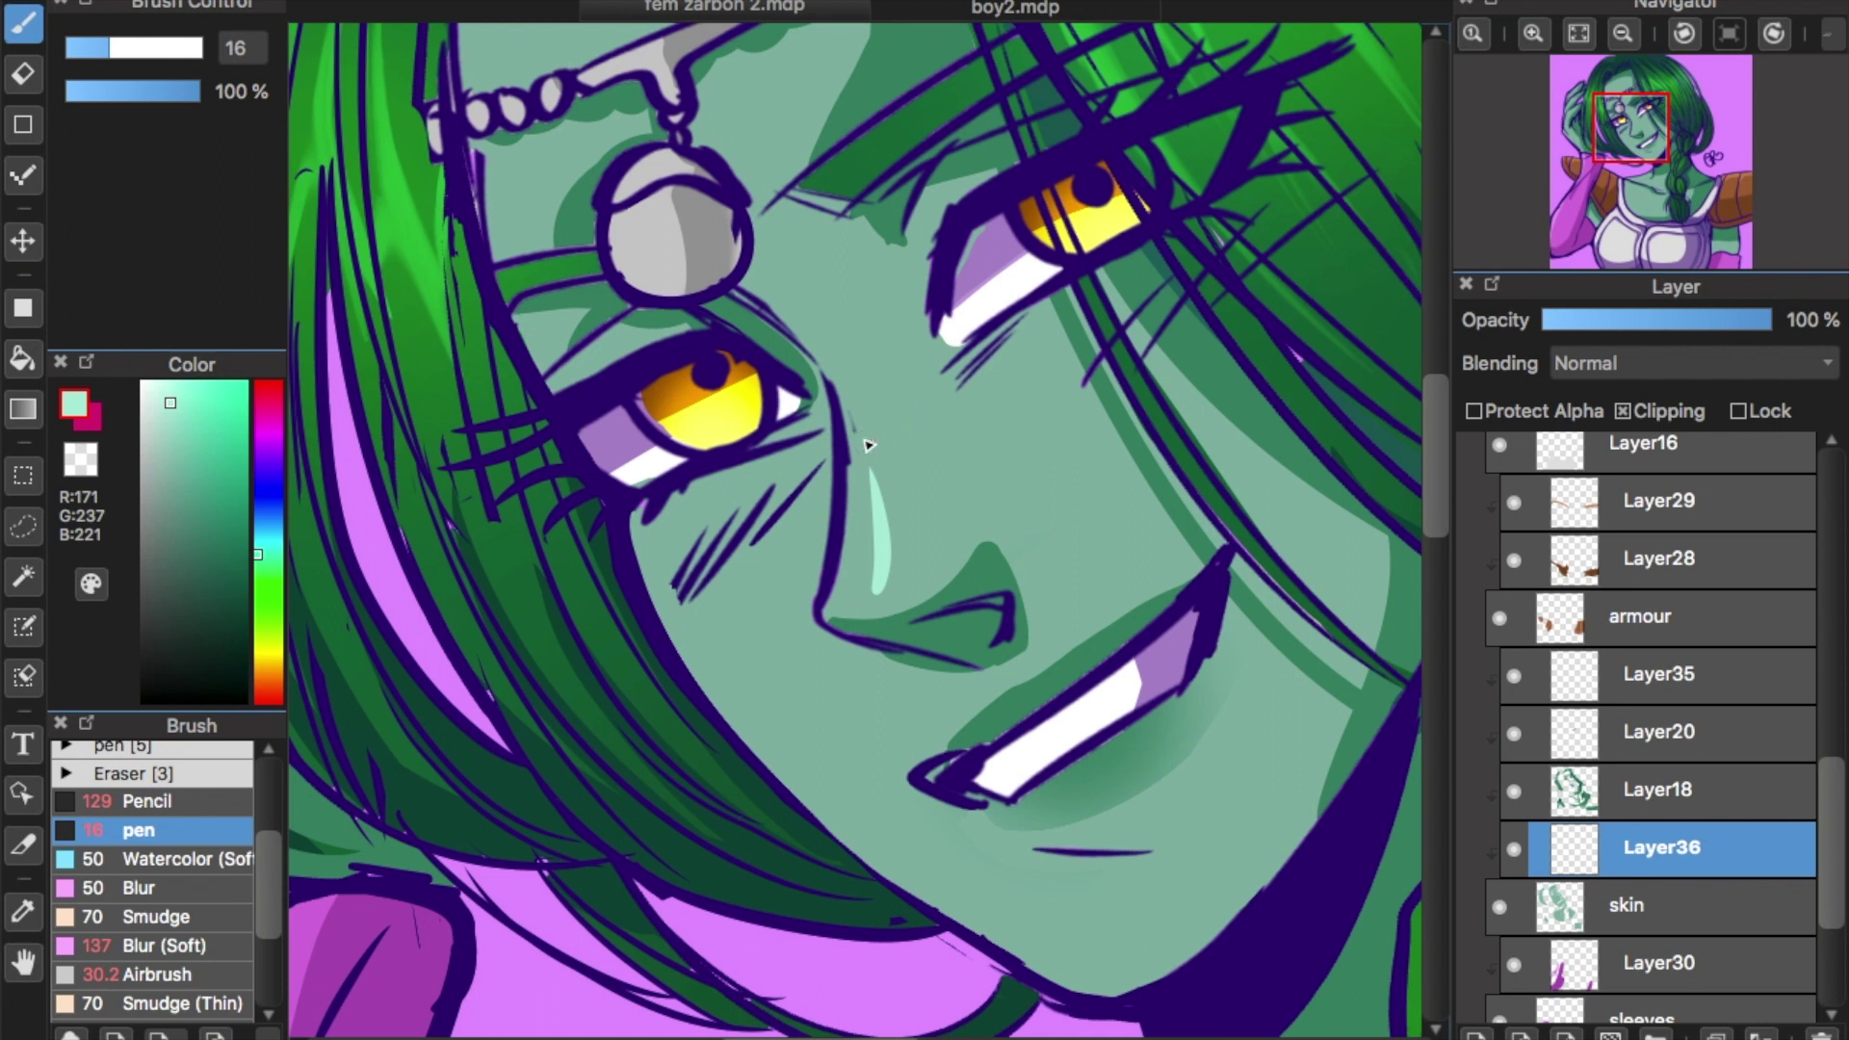
# Paint a pale mint rim highlight down the cheek and jaw edge, undoing the extra strokes near the chin and mouth.
pyautogui.moveTo(637, 530); pyautogui.dragTo(905, 891)
pyautogui.moveTo(1017, 954); pyautogui.dragTo(811, 802)
pyautogui.moveTo(1181, 712)
pyautogui.mouseDown()
pyautogui.moveTo(1065, 782)
pyautogui.moveTo(1097, 787)
pyautogui.moveTo(1172, 736)
pyautogui.moveTo(1128, 758)
pyautogui.mouseUp()
pyautogui.press('super+z')
pyautogui.press('super+z')
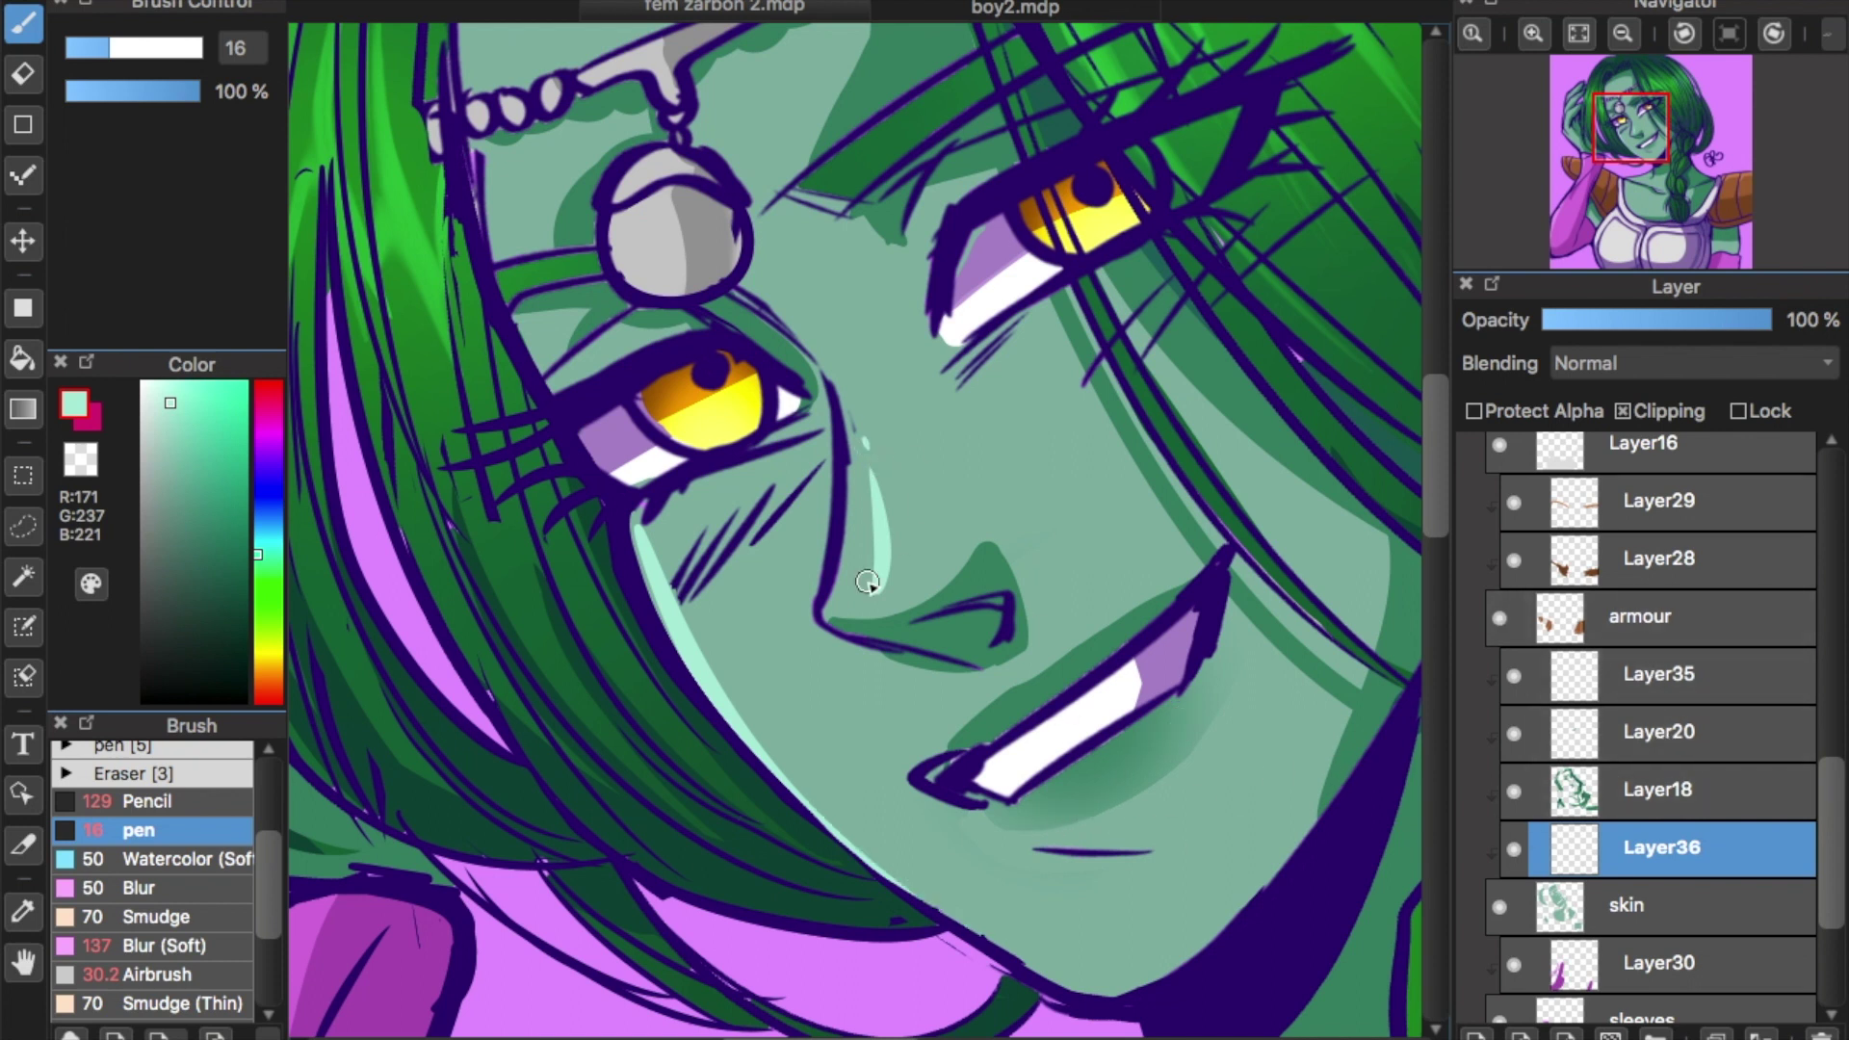
# Add pale mint highlights along the shoulder and neck edge, the chest edge beside the collar, and below the collarbone.
pyautogui.press('super+minus')
pyautogui.click(1635, 183)
pyautogui.moveTo(1634, 183)
pyautogui.mouseDown()
pyautogui.moveTo(1635, 200)
pyautogui.moveTo(1624, 179)
pyautogui.mouseUp()
pyautogui.moveTo(1134, 493)
pyautogui.mouseDown()
pyautogui.moveTo(912, 560)
pyautogui.moveTo(948, 852)
pyautogui.mouseUp()
pyautogui.moveTo(927, 606); pyautogui.dragTo(1084, 658)
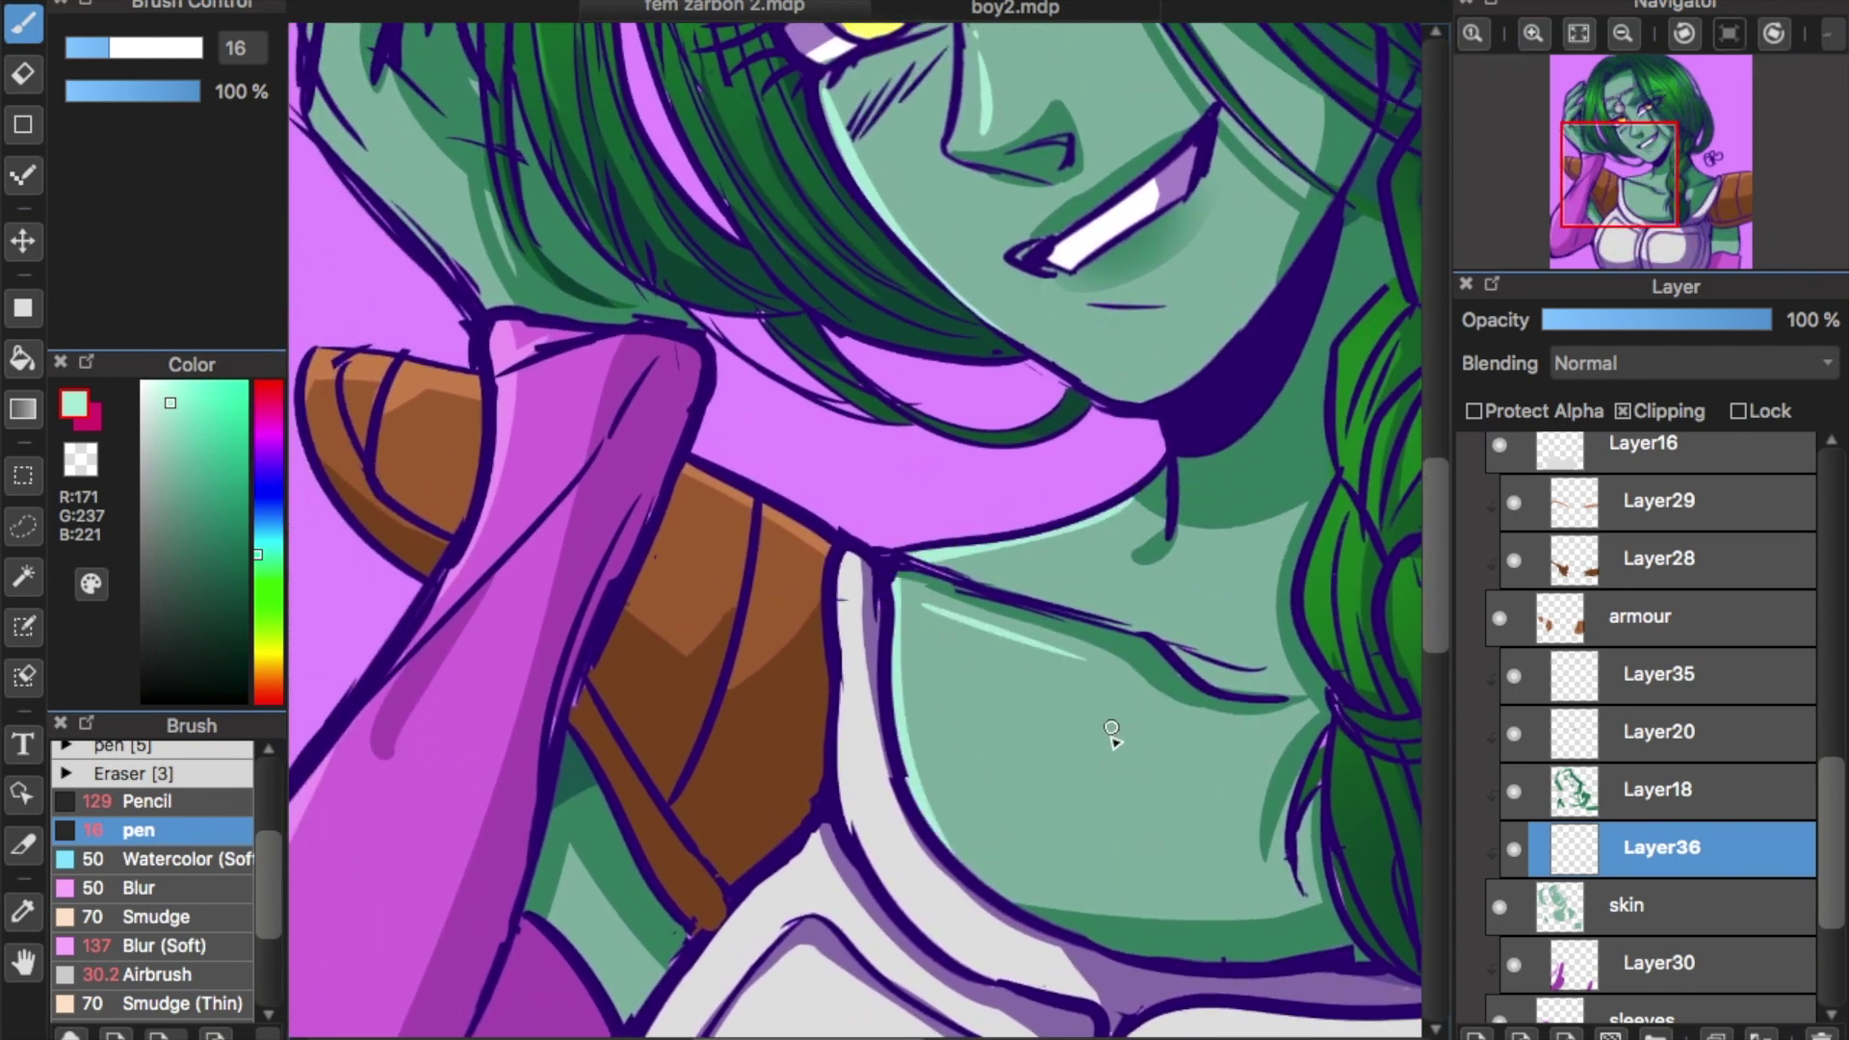
# Paint a pale mint rim highlight on the raised forearm's outer edge and extend the collarbone highlight with a small dash.
pyautogui.hscroll(-5, 855, 530)
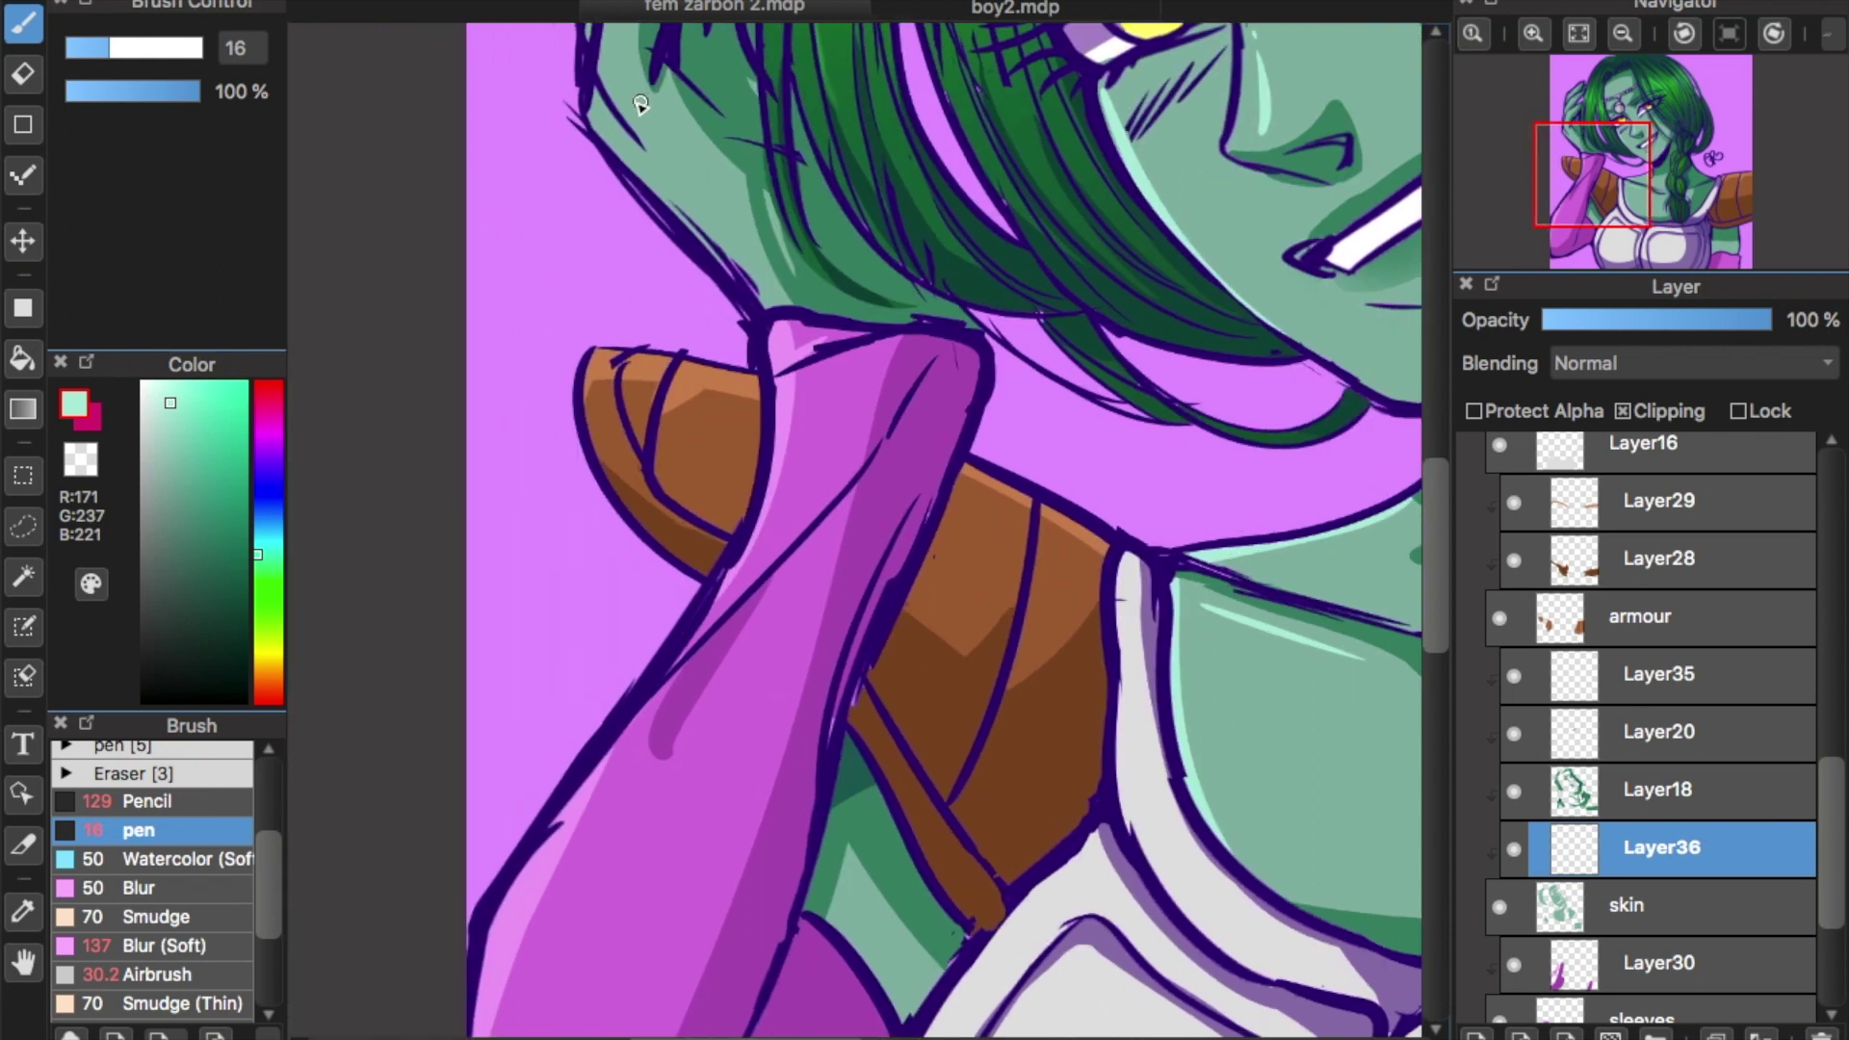
pyautogui.moveTo(589, 101); pyautogui.dragTo(775, 313)
pyautogui.hscroll(8, 924, 693)
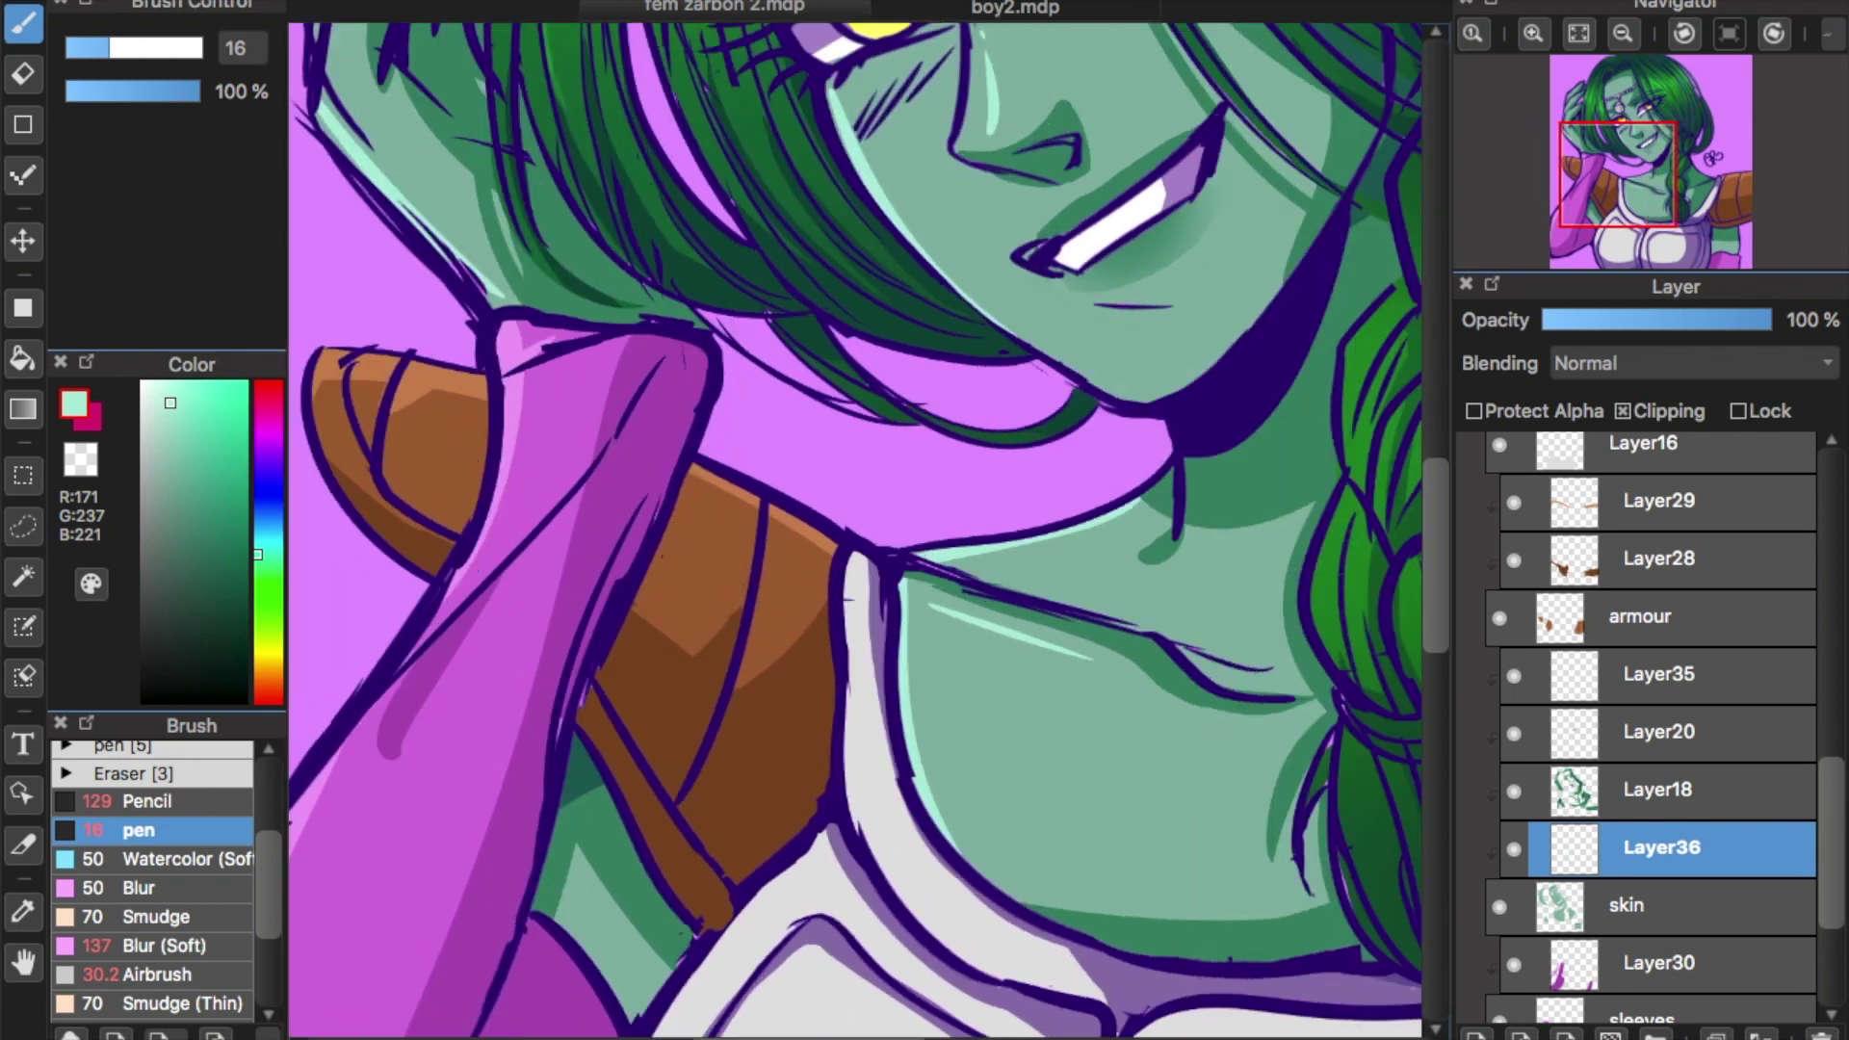
pyautogui.moveTo(931, 673); pyautogui.dragTo(951, 679)
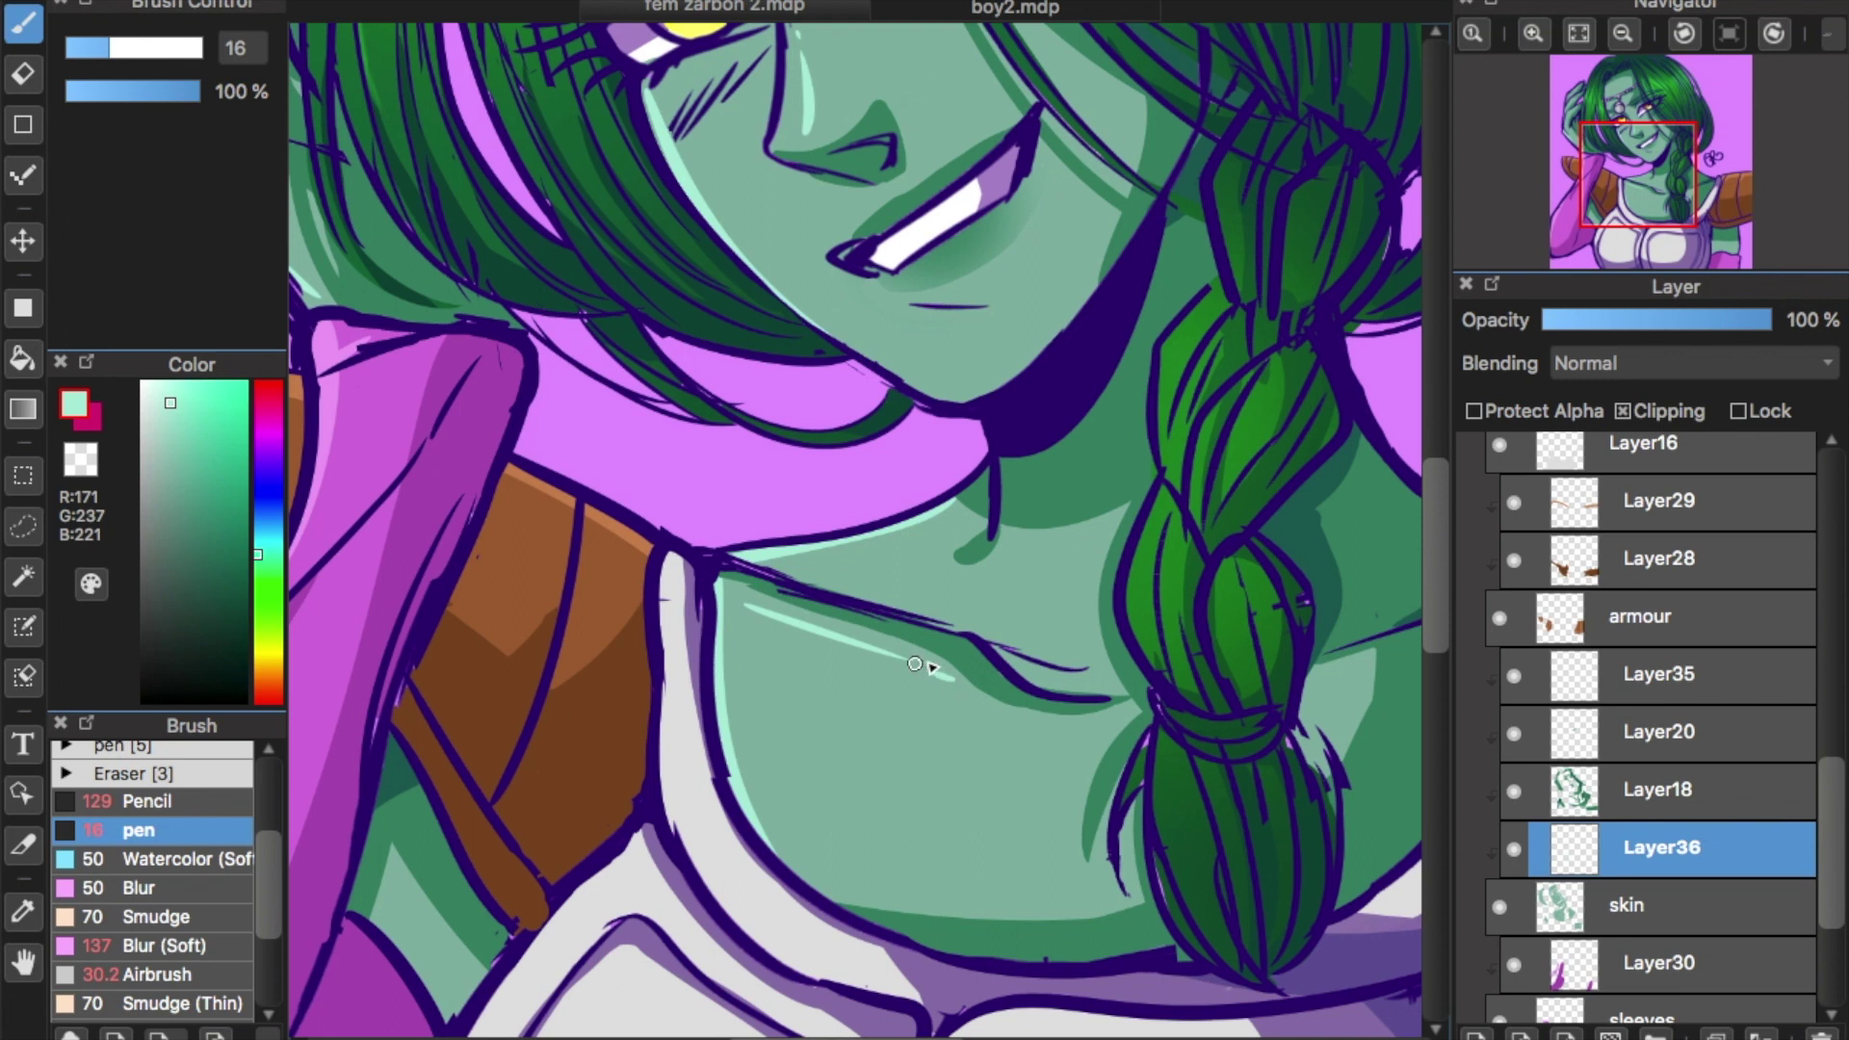
# Add a layer clipped above the other skin shading layers and dab pale mint highlights on the lower lip.
pyautogui.moveTo(1435, 563); pyautogui.dragTo(1433, 503)
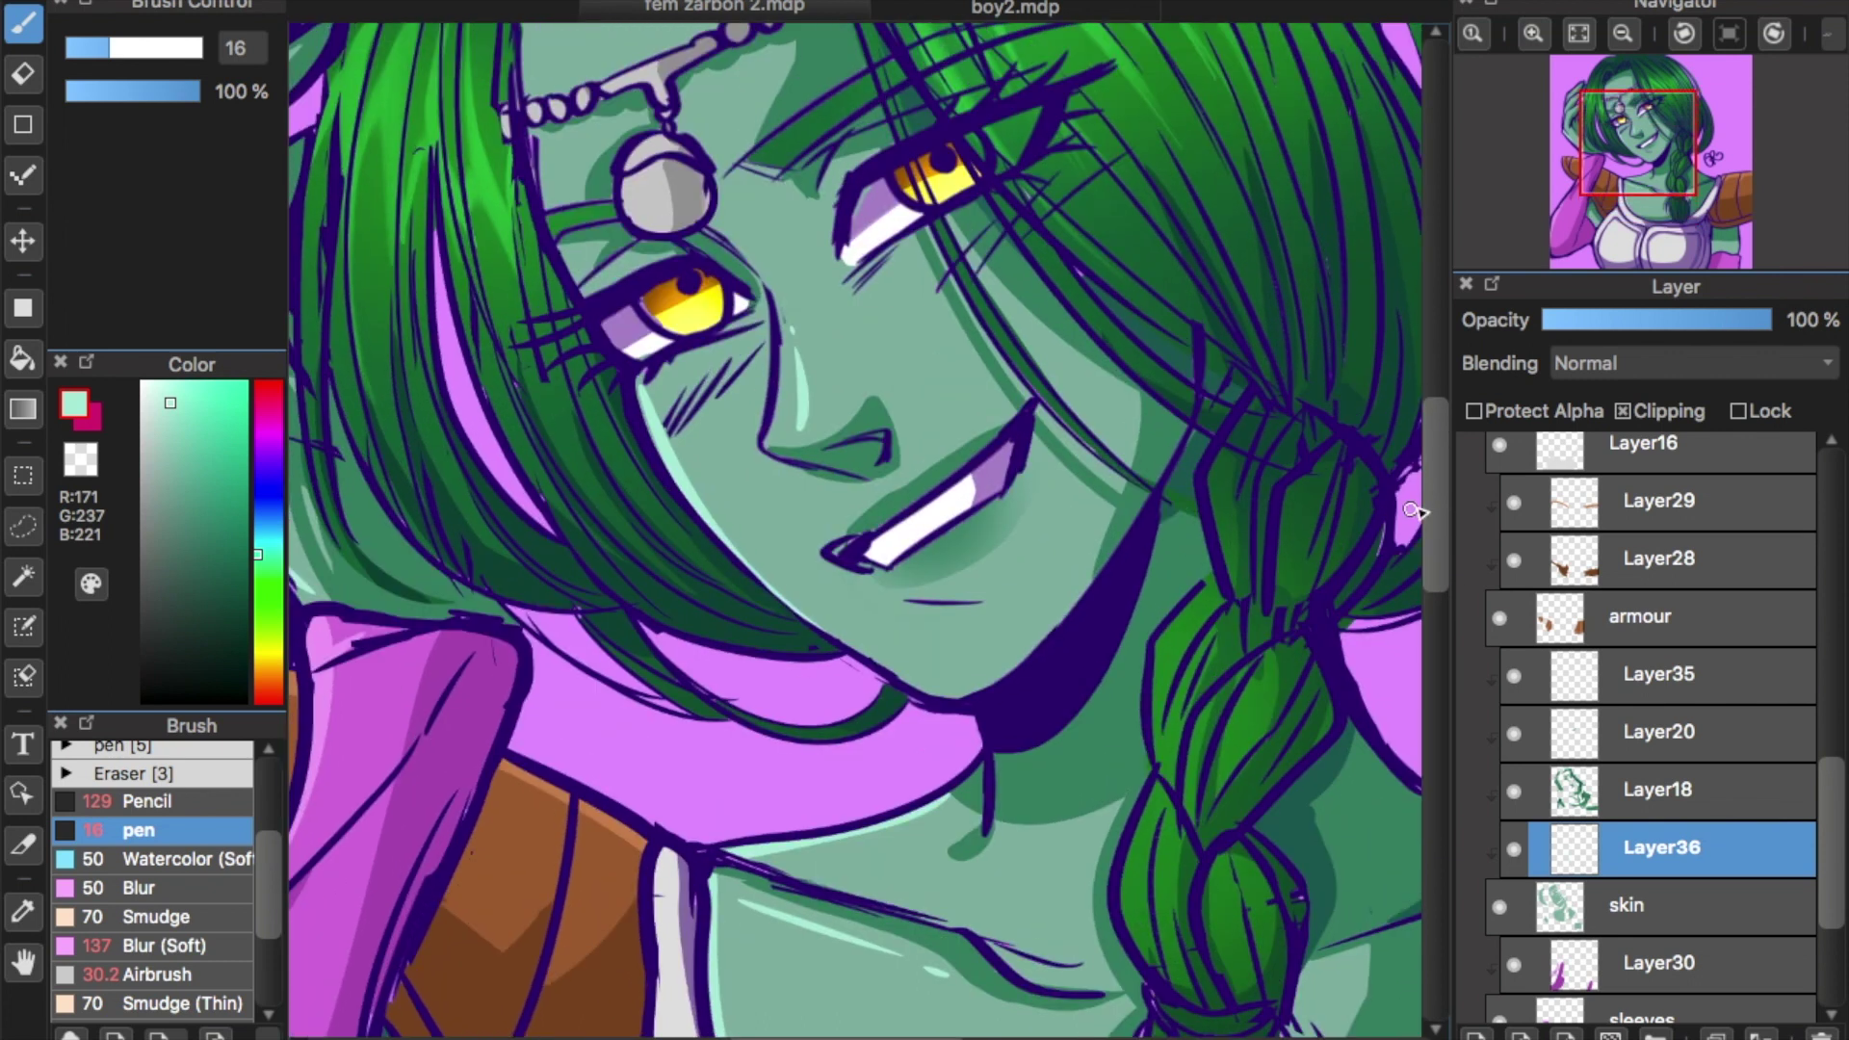
pyautogui.click(1733, 685)
pyautogui.click(1475, 1032)
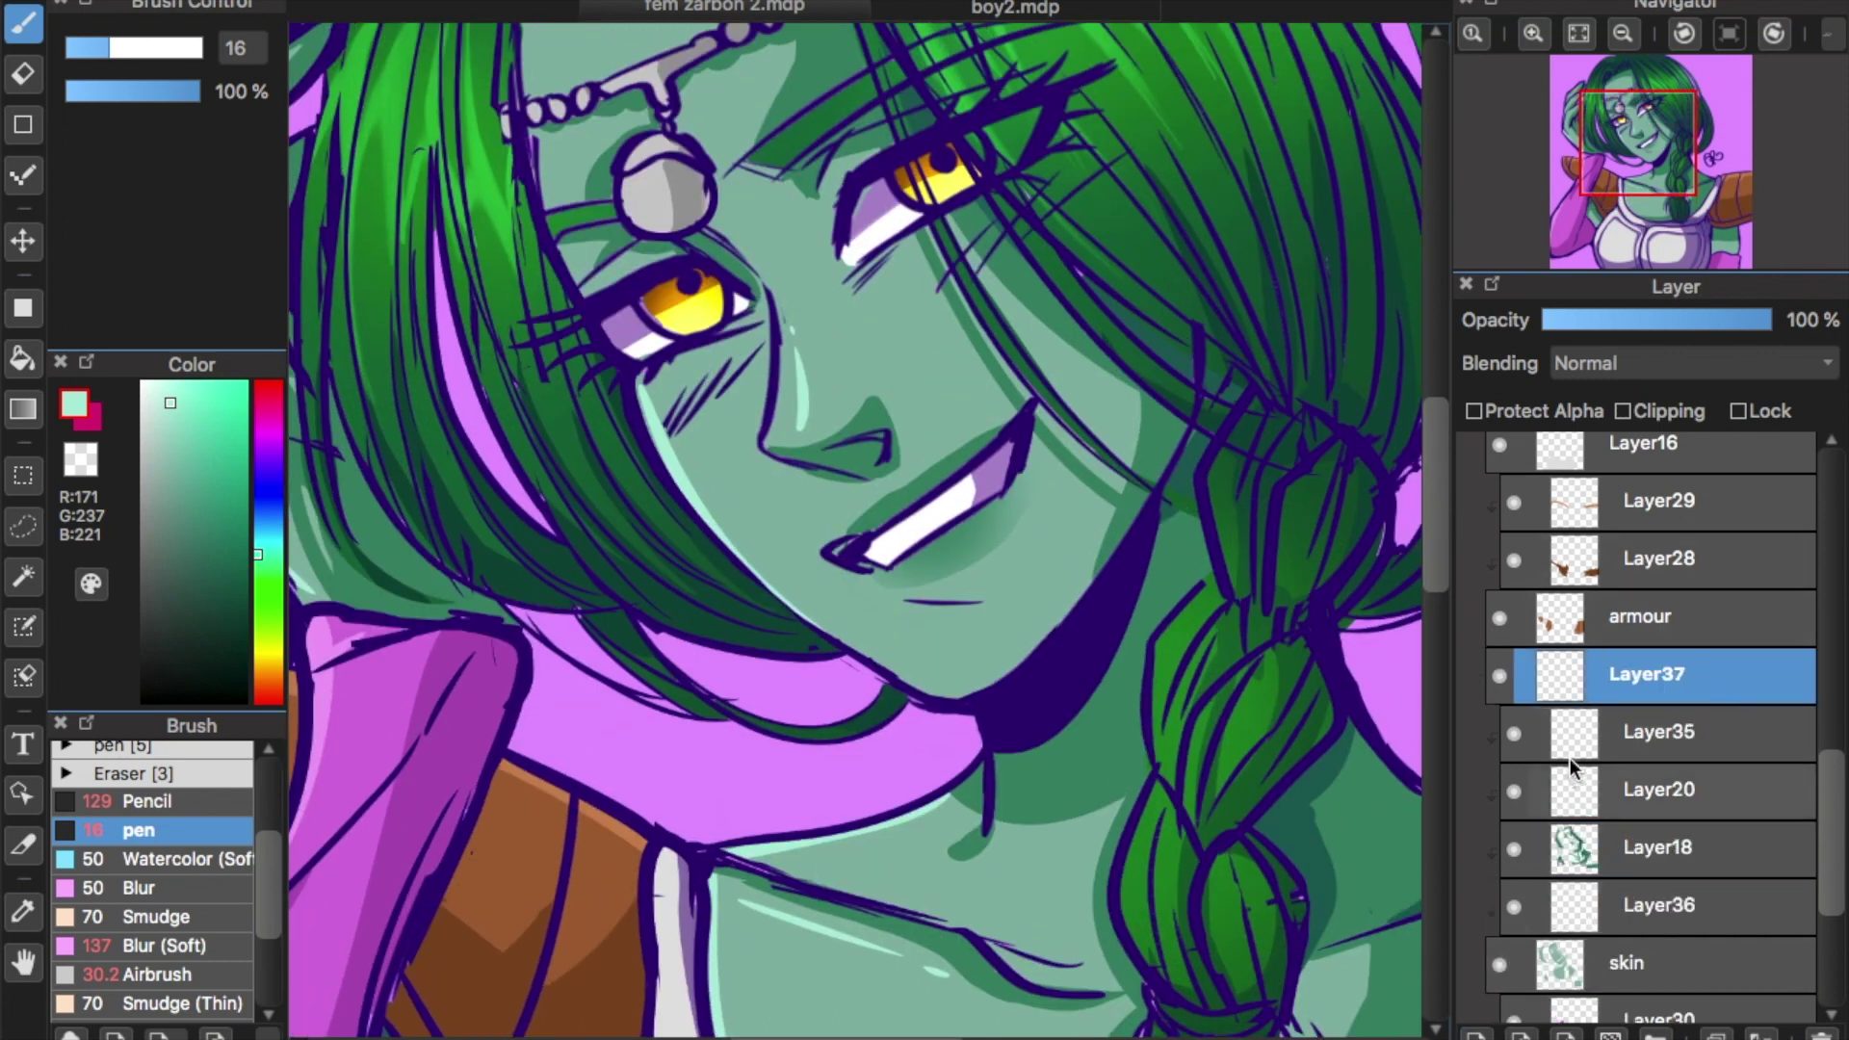
pyautogui.click(1623, 411)
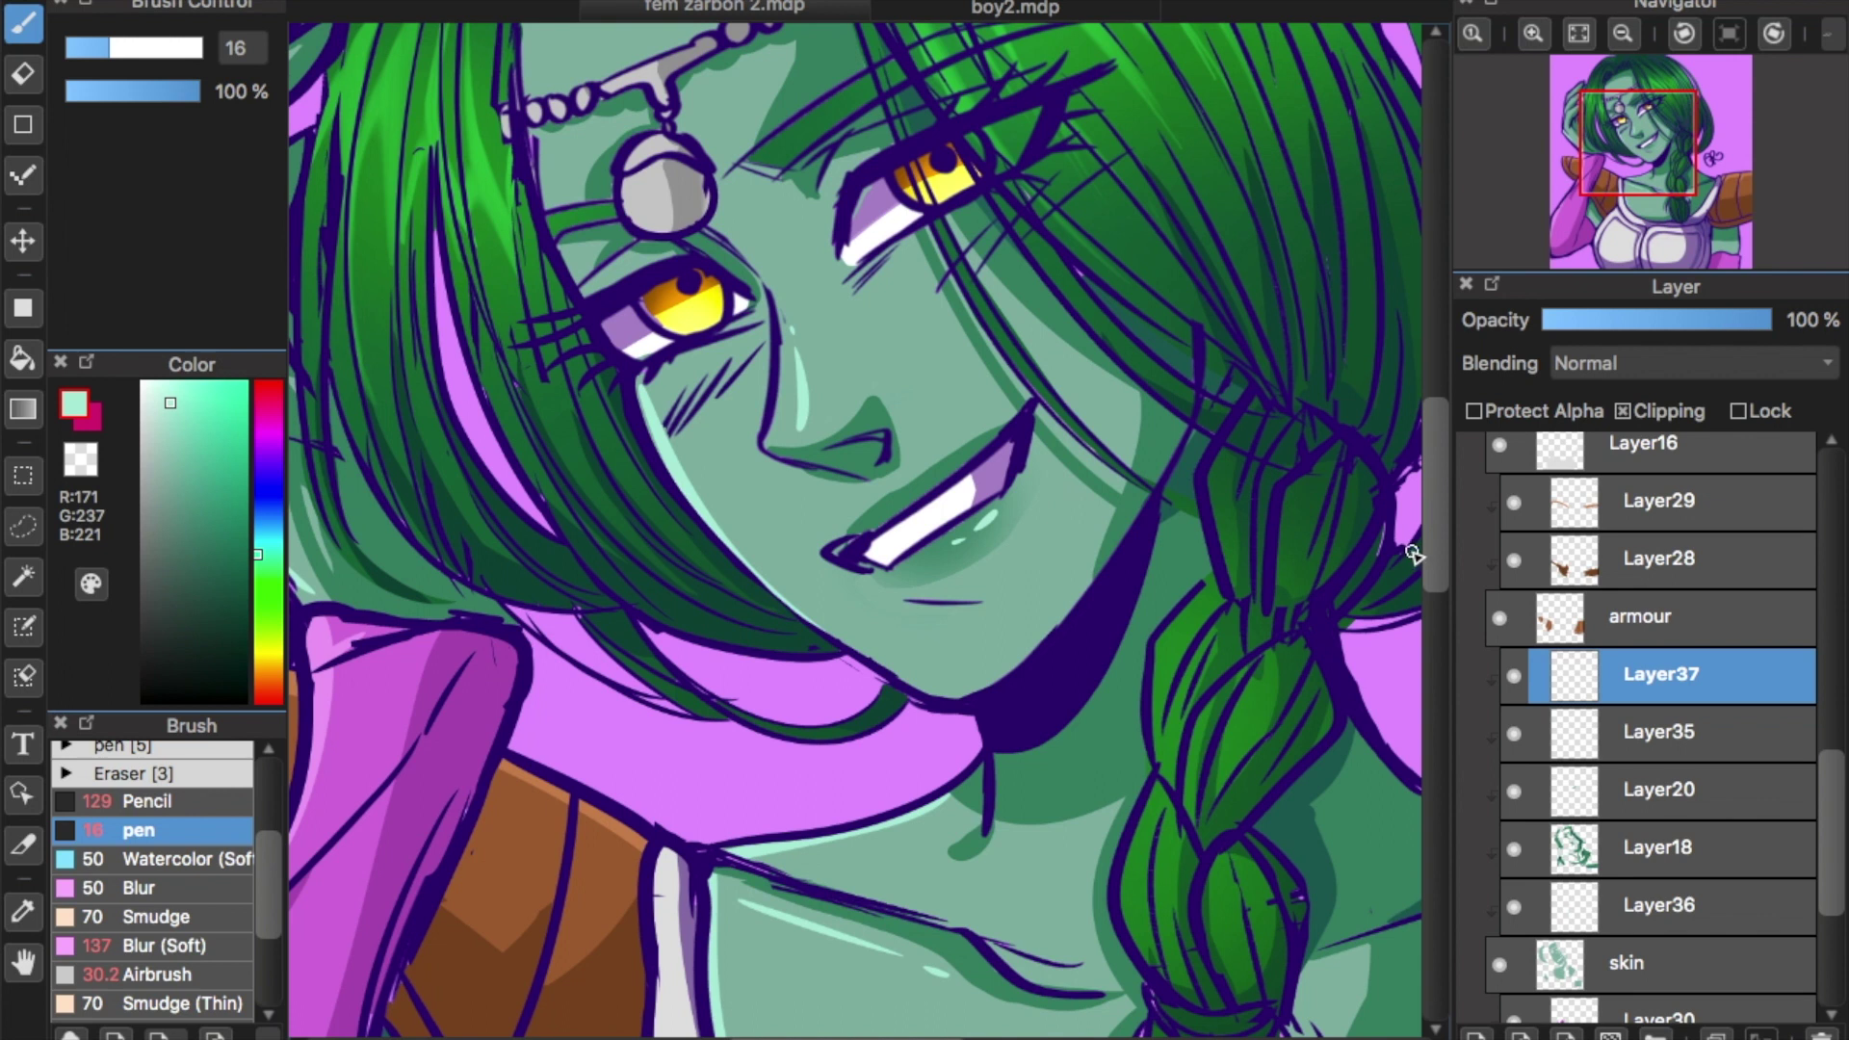
# Dab small white, pink and blue light reflections onto both irises on the topmost layer.
pyautogui.scroll(3, 1448, 464)
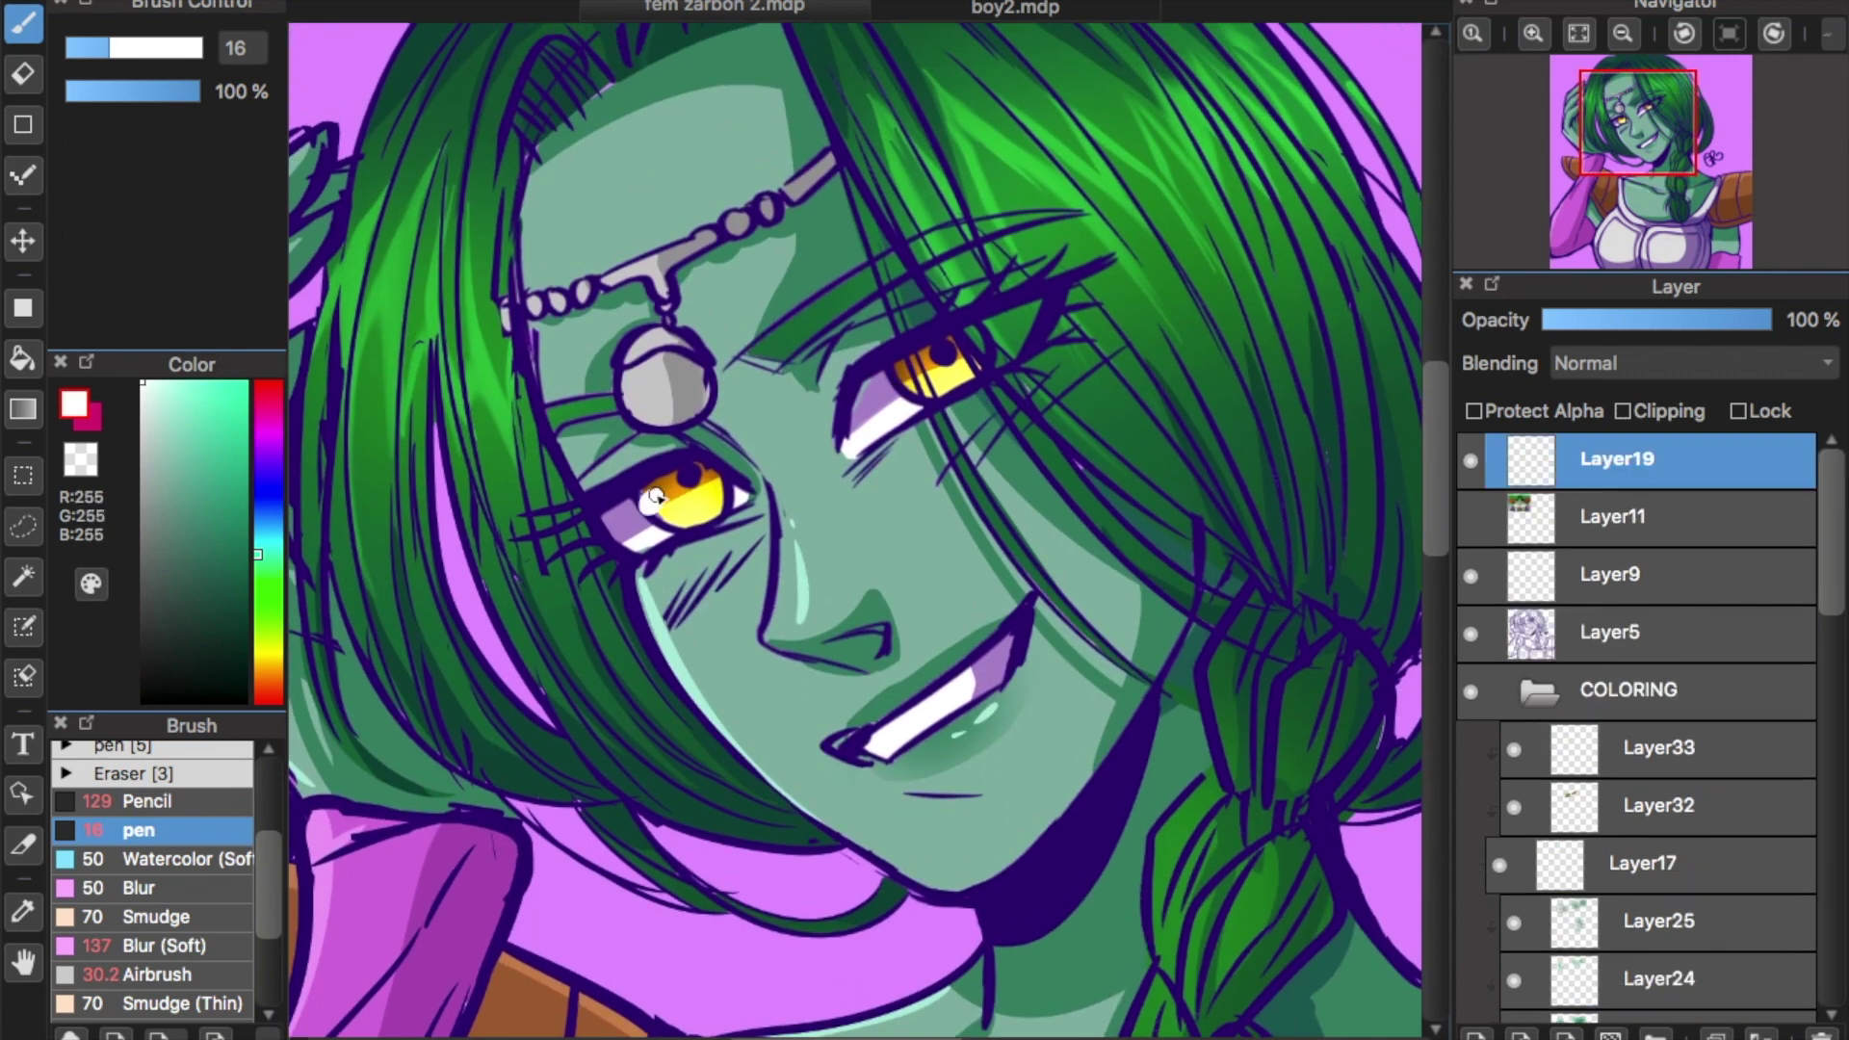
pyautogui.click(257, 397)
pyautogui.click(981, 369)
pyautogui.click(257, 489)
pyautogui.click(202, 385)
pyautogui.click(695, 512)
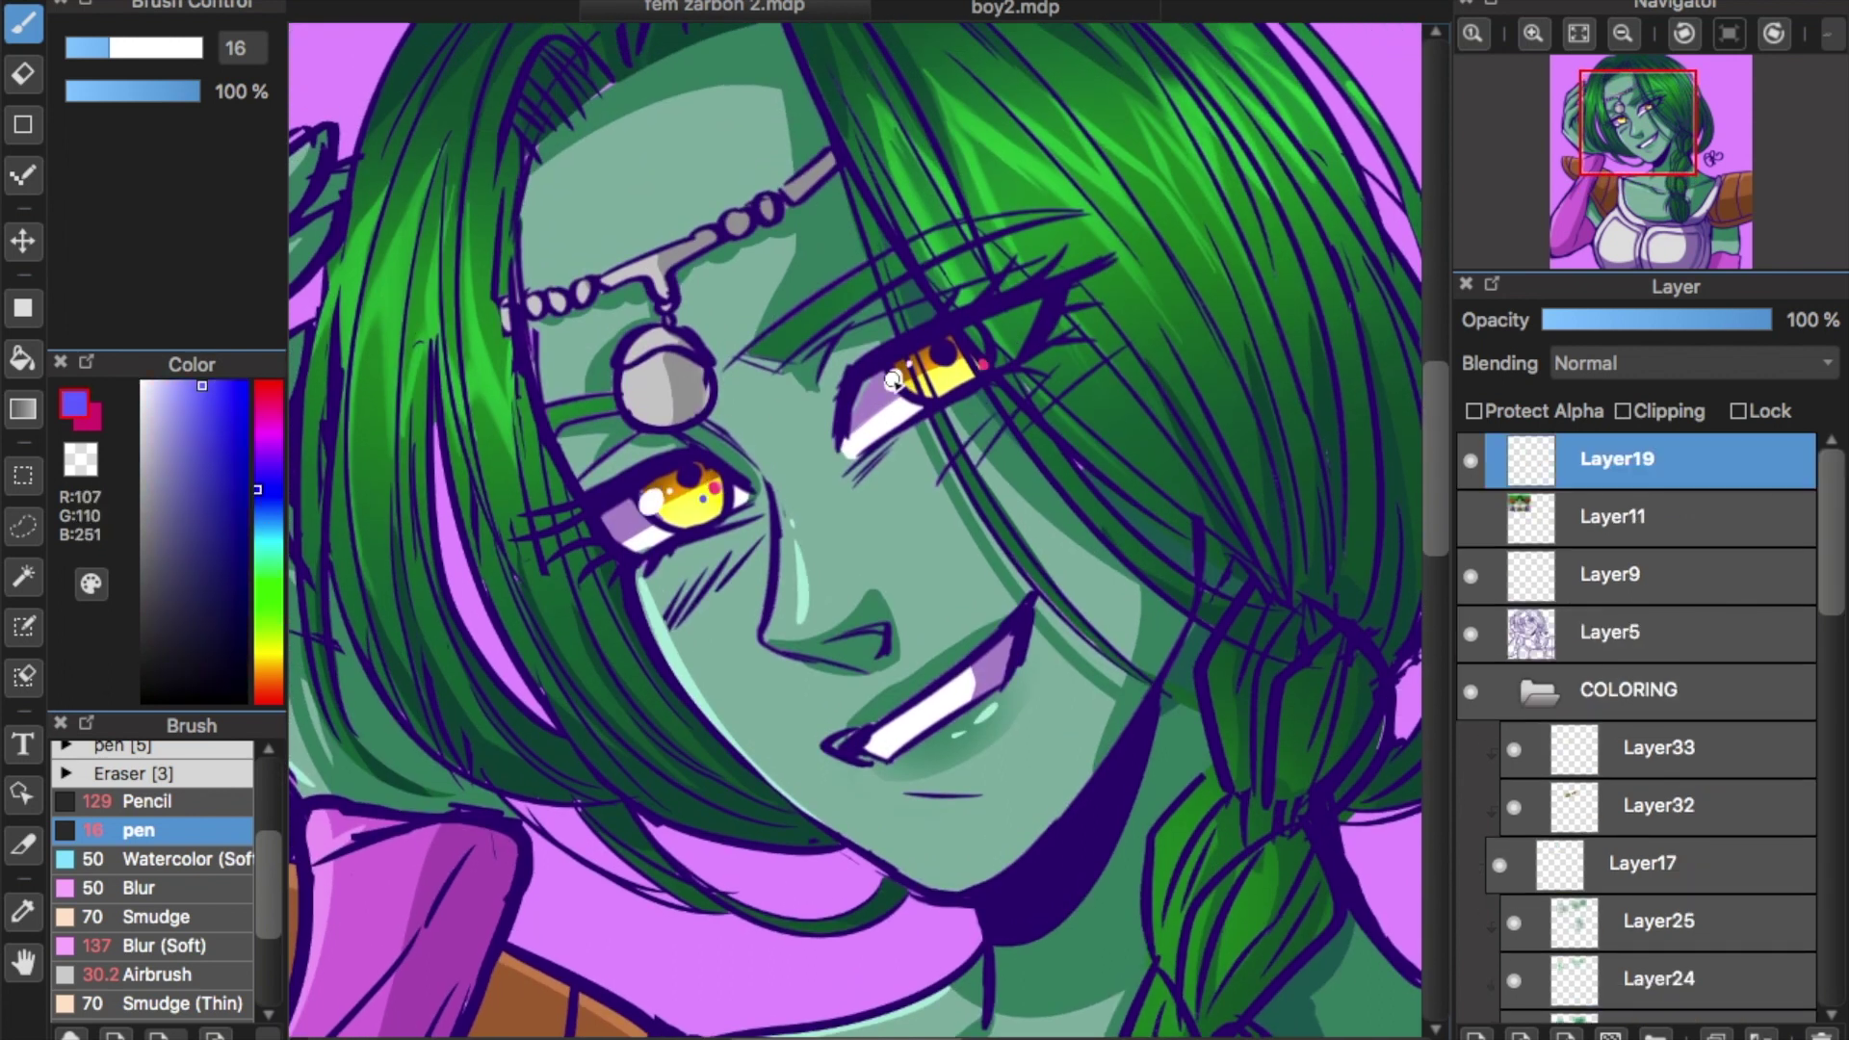
# Paint loose strands over the face and braid in sampled hair green, undoing the first strand across the face.
pyautogui.press('super+minus')
pyautogui.moveTo(1432, 431); pyautogui.dragTo(1432, 478)
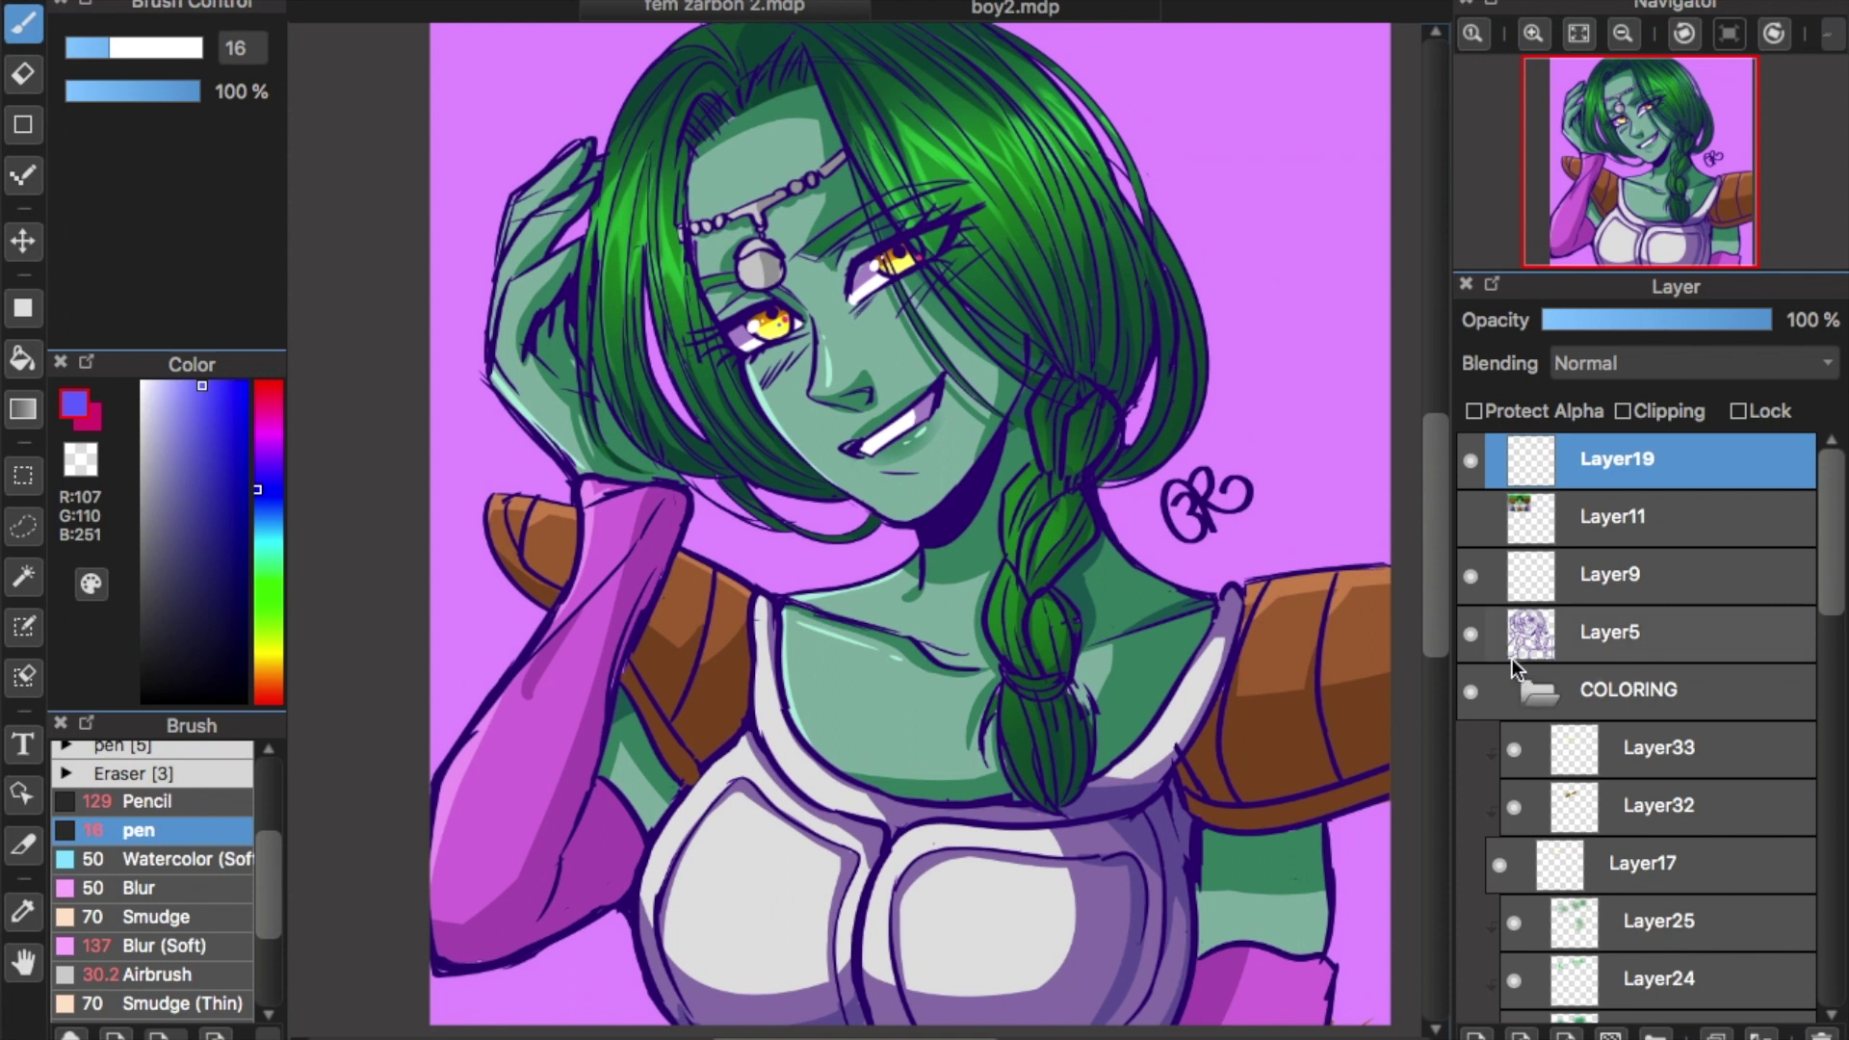
pyautogui.scroll(2, 1441, 542)
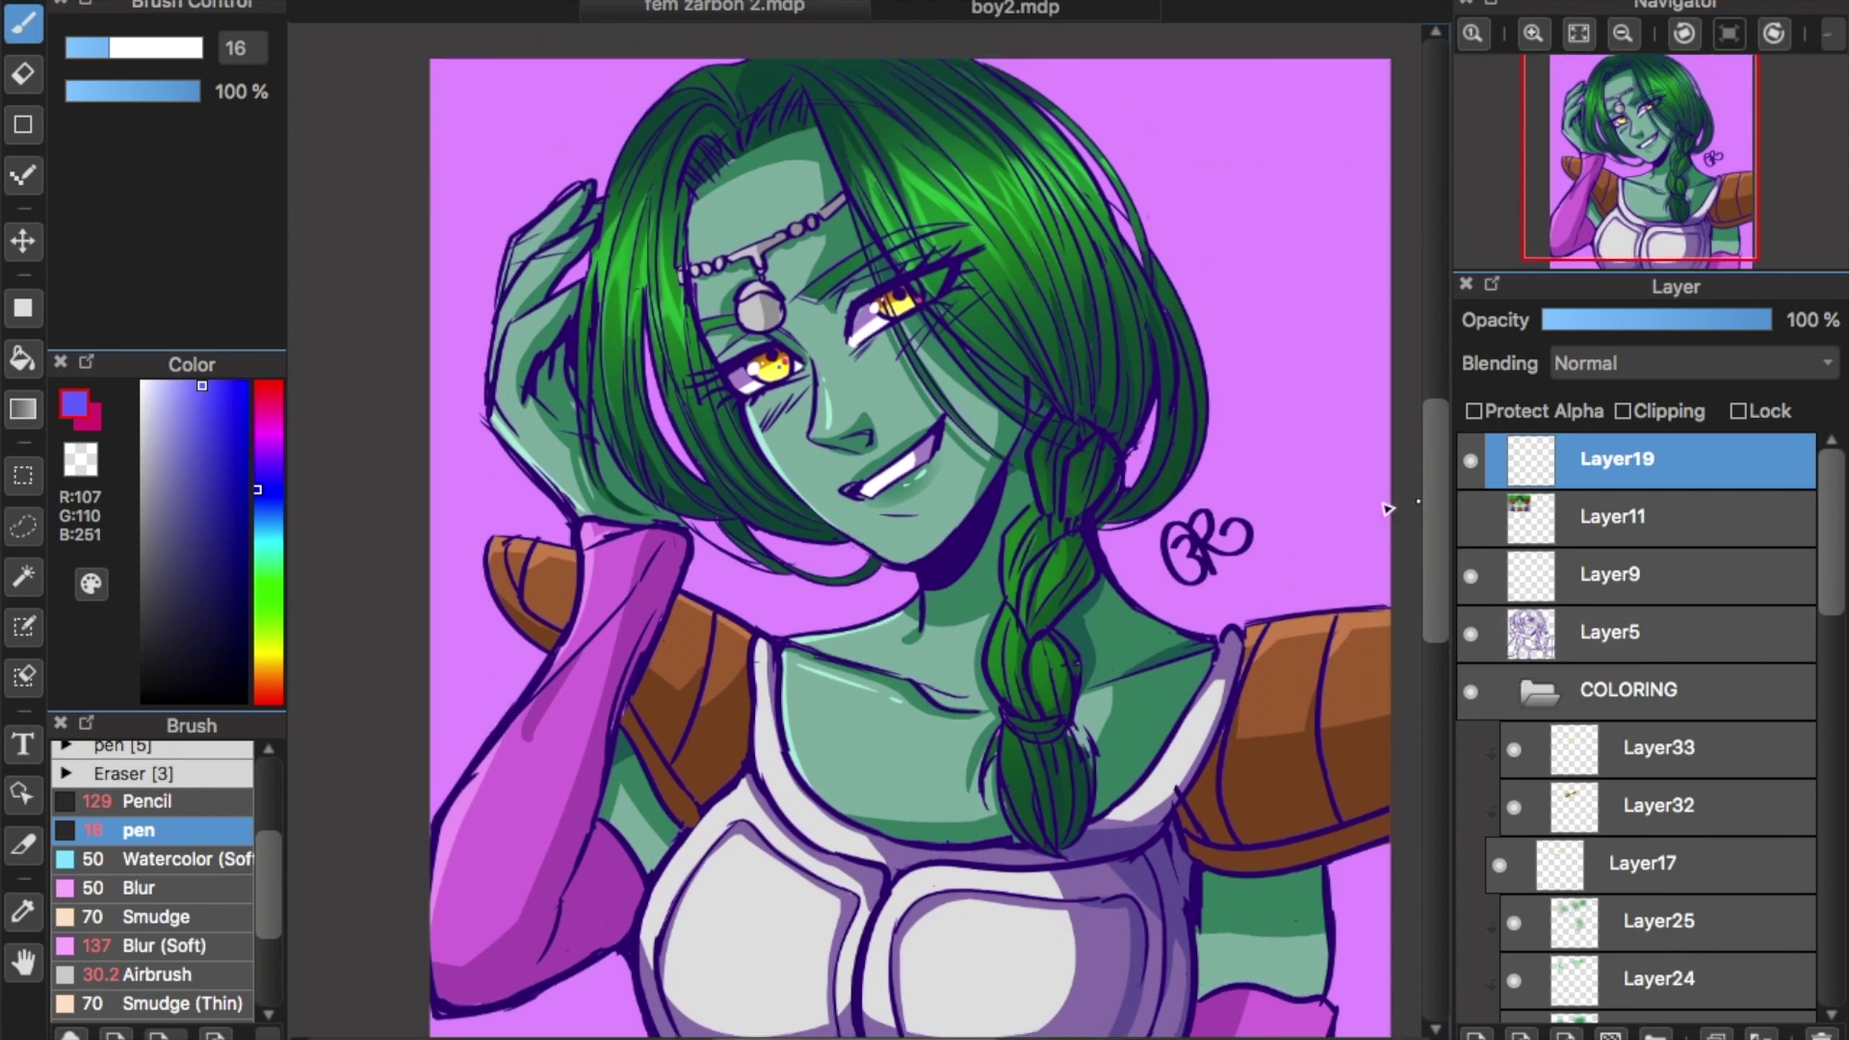
pyautogui.keyDown('alt'); pyautogui.click(909, 149); pyautogui.keyUp('alt')
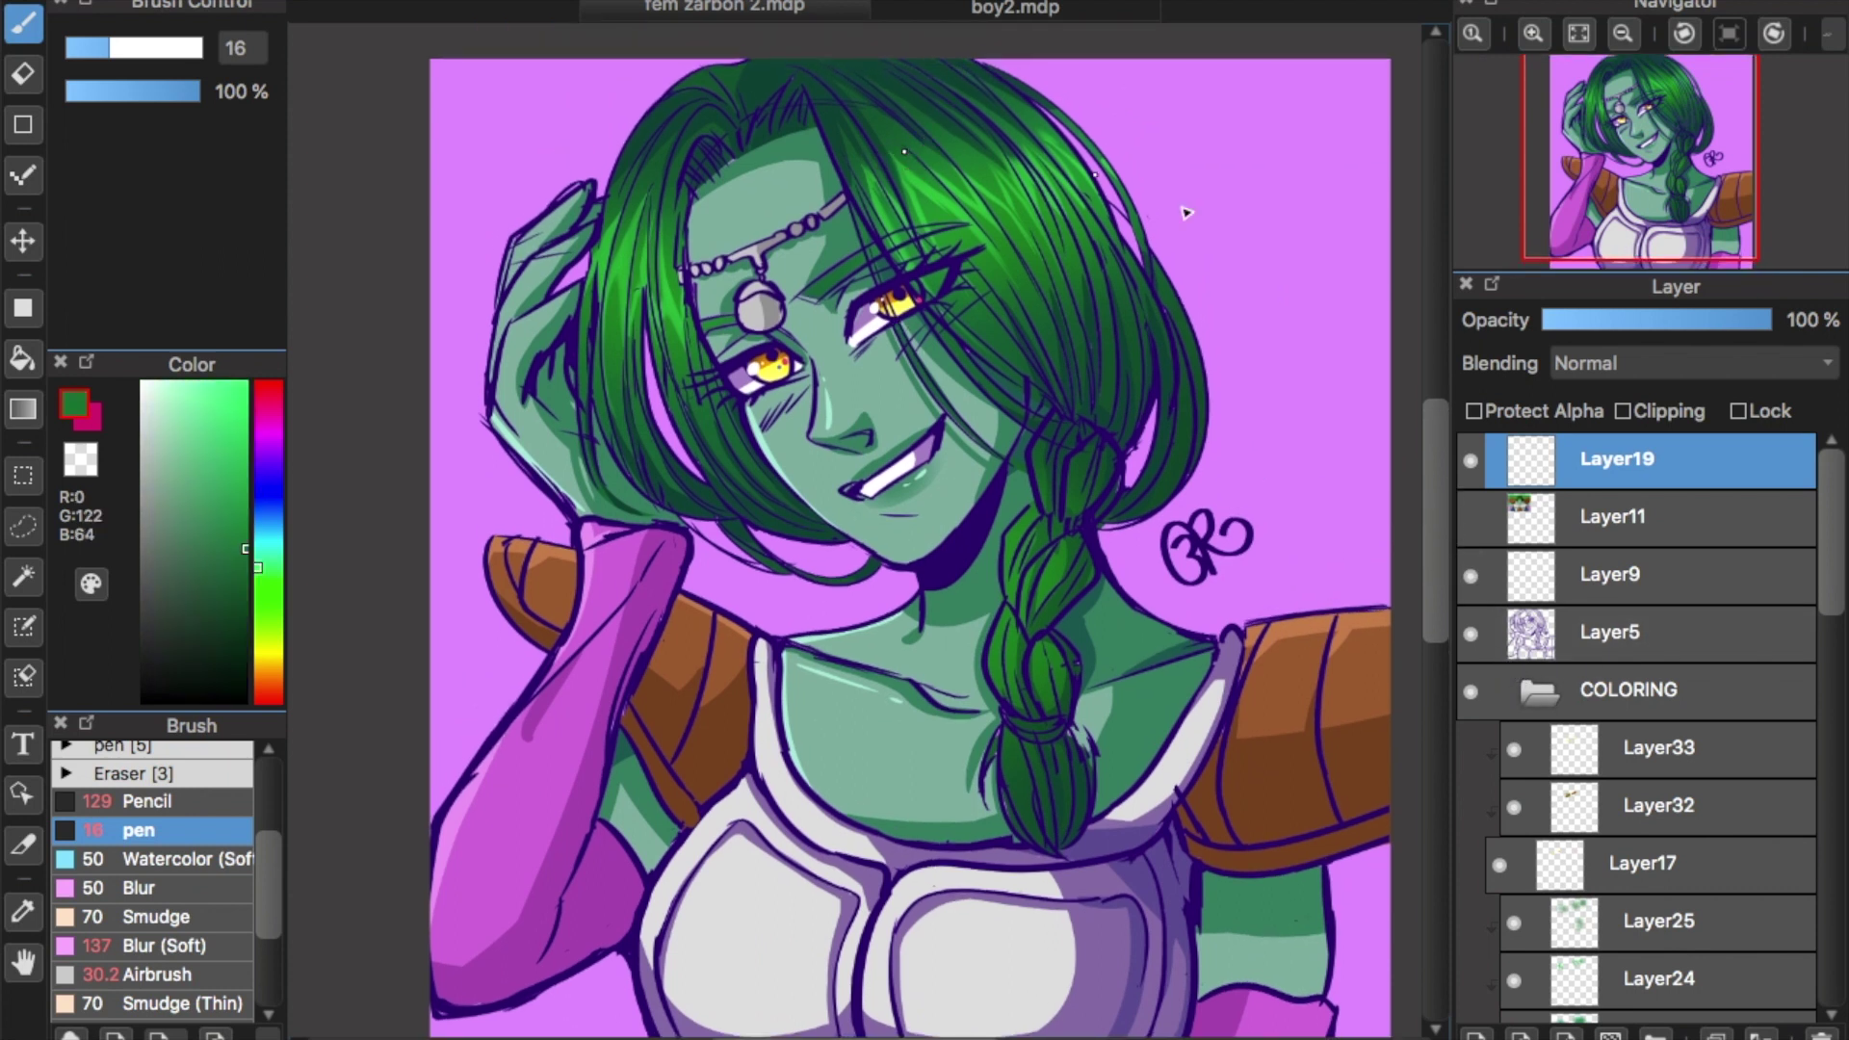
pyautogui.moveTo(854, 288); pyautogui.dragTo(992, 469)
pyautogui.hotkey('ctrl', 'z')
pyautogui.moveTo(1046, 483); pyautogui.dragTo(994, 595)
pyautogui.keyDown('alt'); pyautogui.click(1077, 573); pyautogui.keyUp('alt')
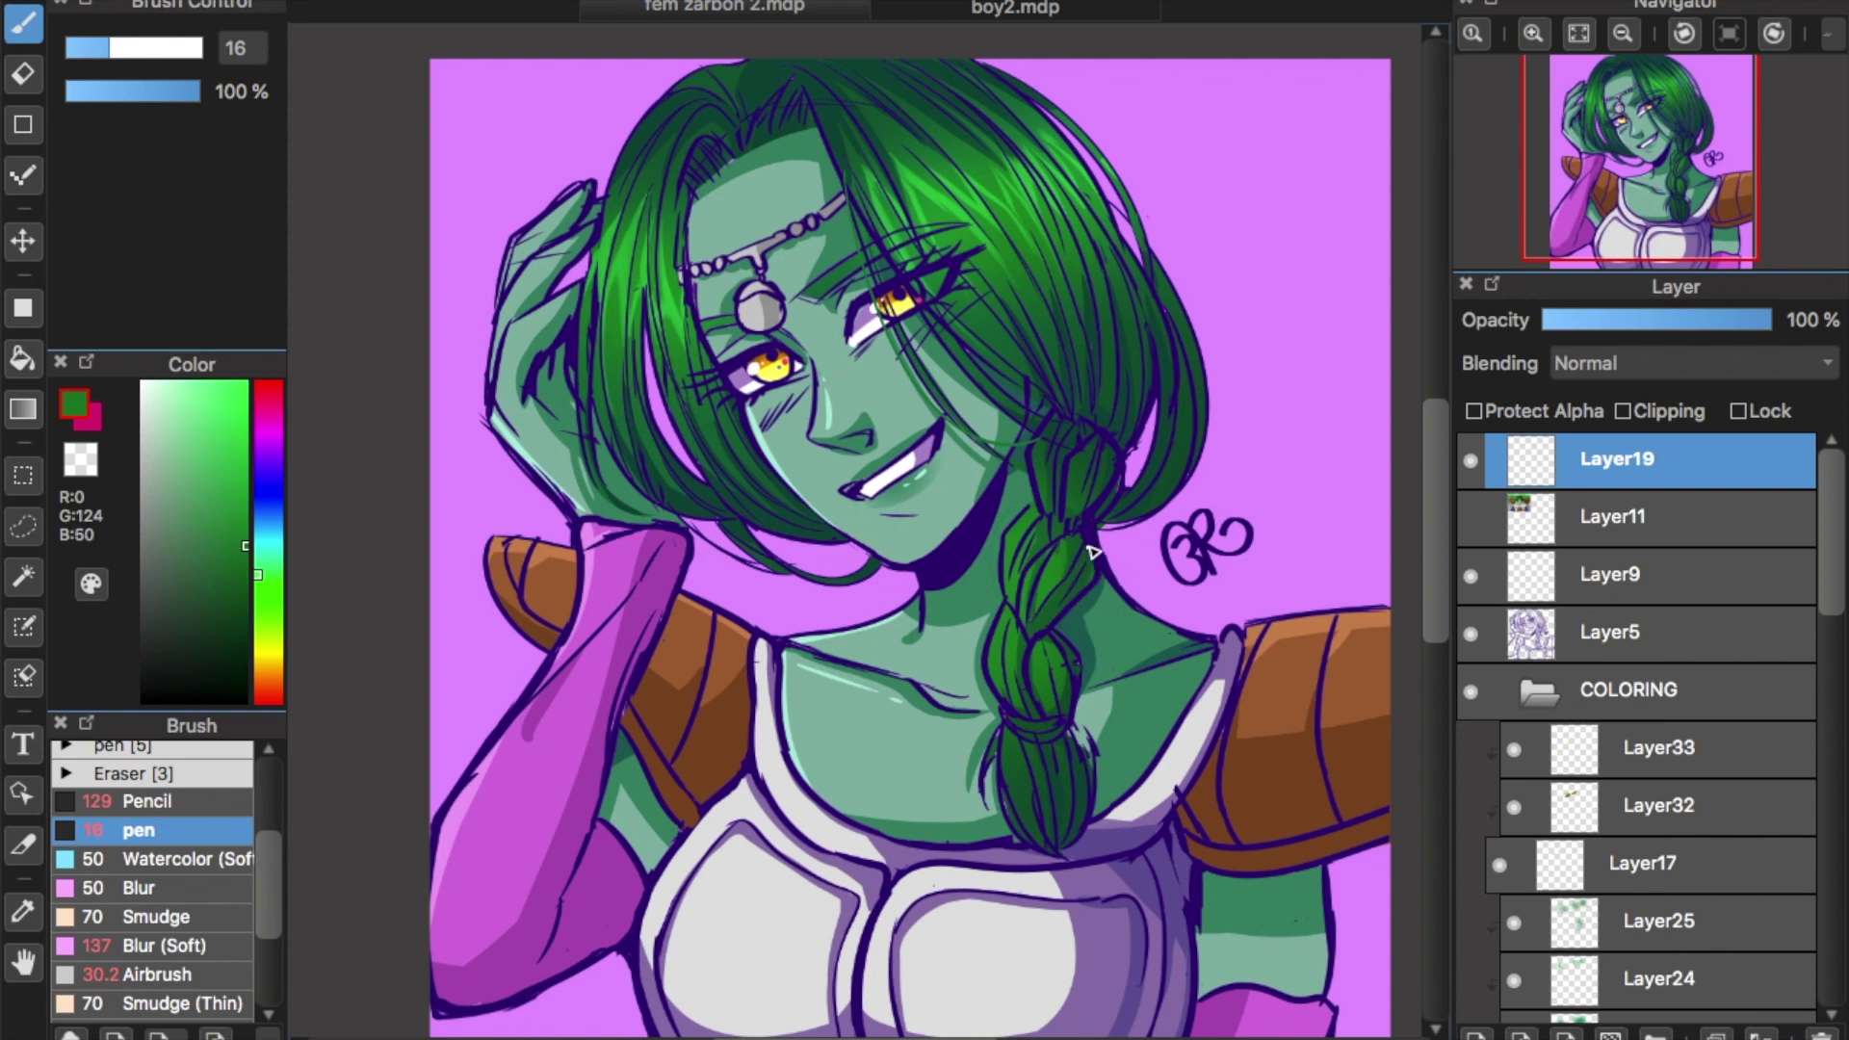
# Paint thin loose green strands beside the raised sleeve, across the eye and along the hair's outer edge, undoing the misplaced ones.
pyautogui.keyDown('alt'); pyautogui.click(631, 251); pyautogui.keyUp('alt')
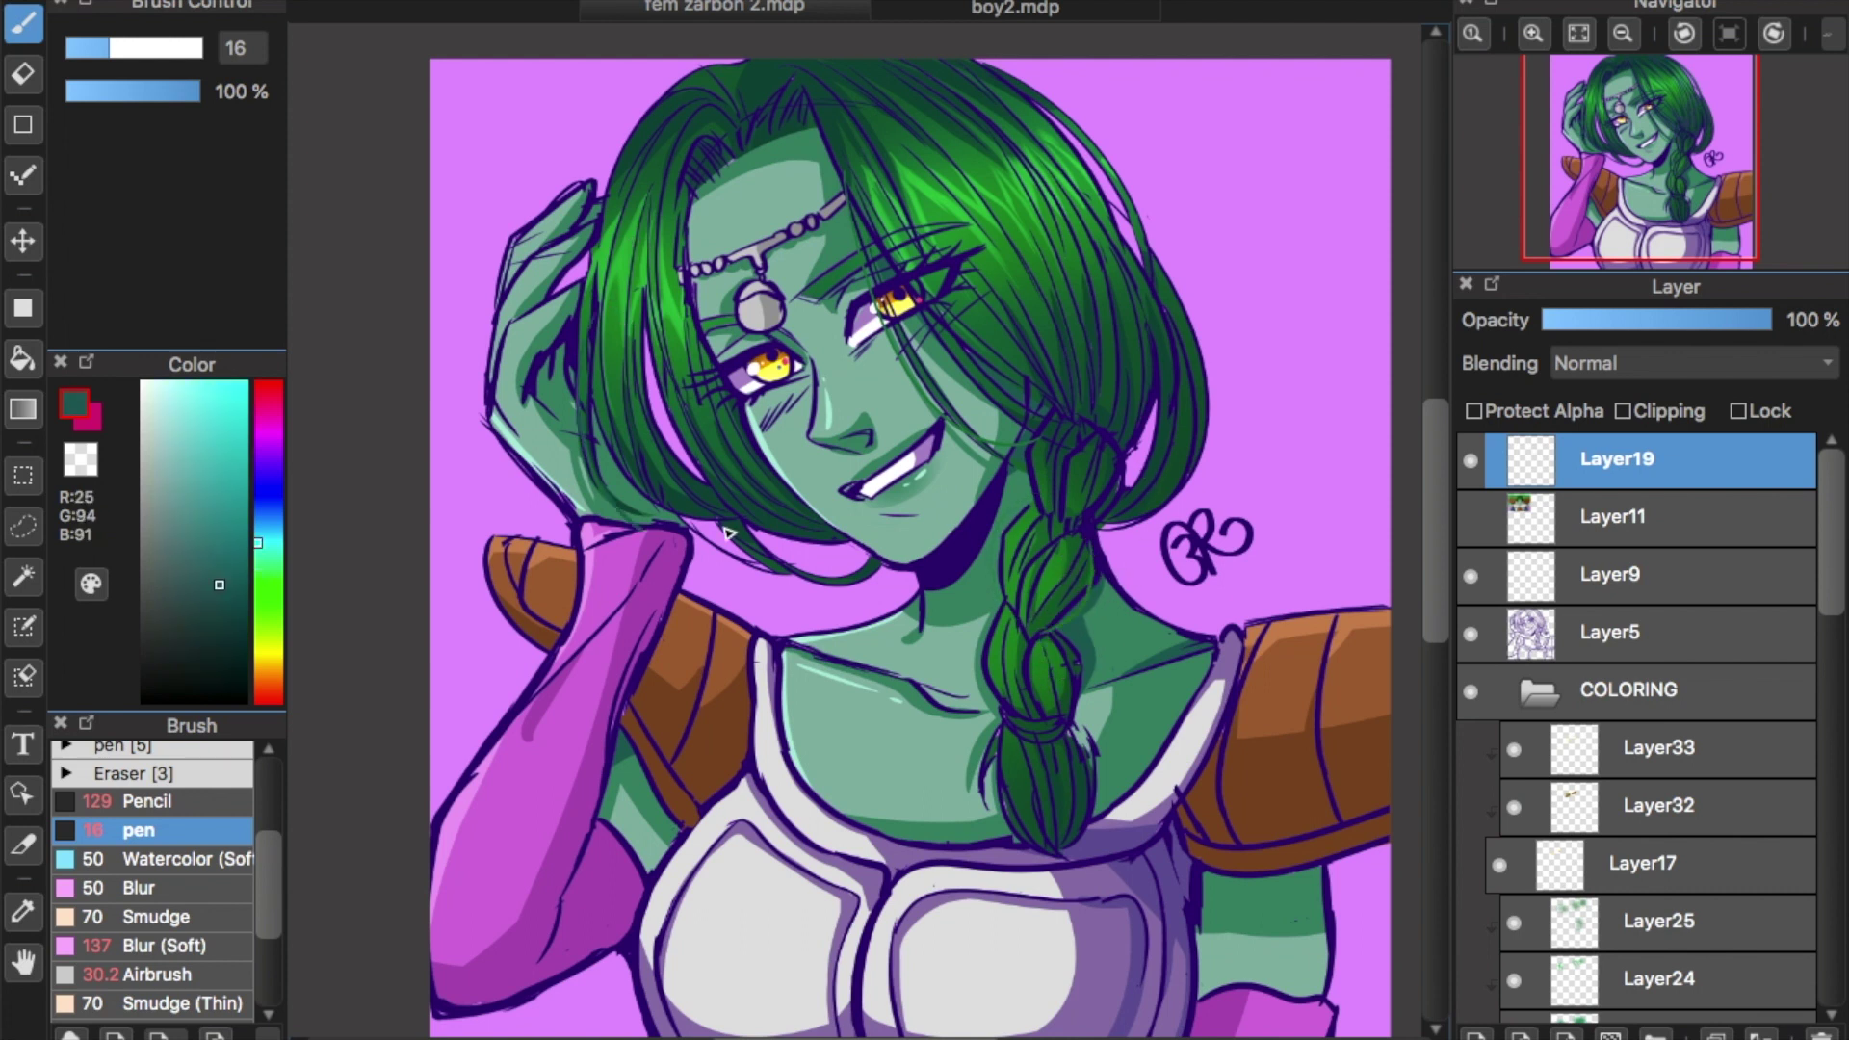
pyautogui.moveTo(597, 332); pyautogui.dragTo(758, 525)
pyautogui.press('super+z')
pyautogui.moveTo(906, 194)
pyautogui.mouseDown()
pyautogui.moveTo(1066, 359)
pyautogui.moveTo(926, 194)
pyautogui.moveTo(1040, 414)
pyautogui.mouseUp()
pyautogui.press('super+z')
pyautogui.moveTo(916, 229); pyautogui.dragTo(1061, 428)
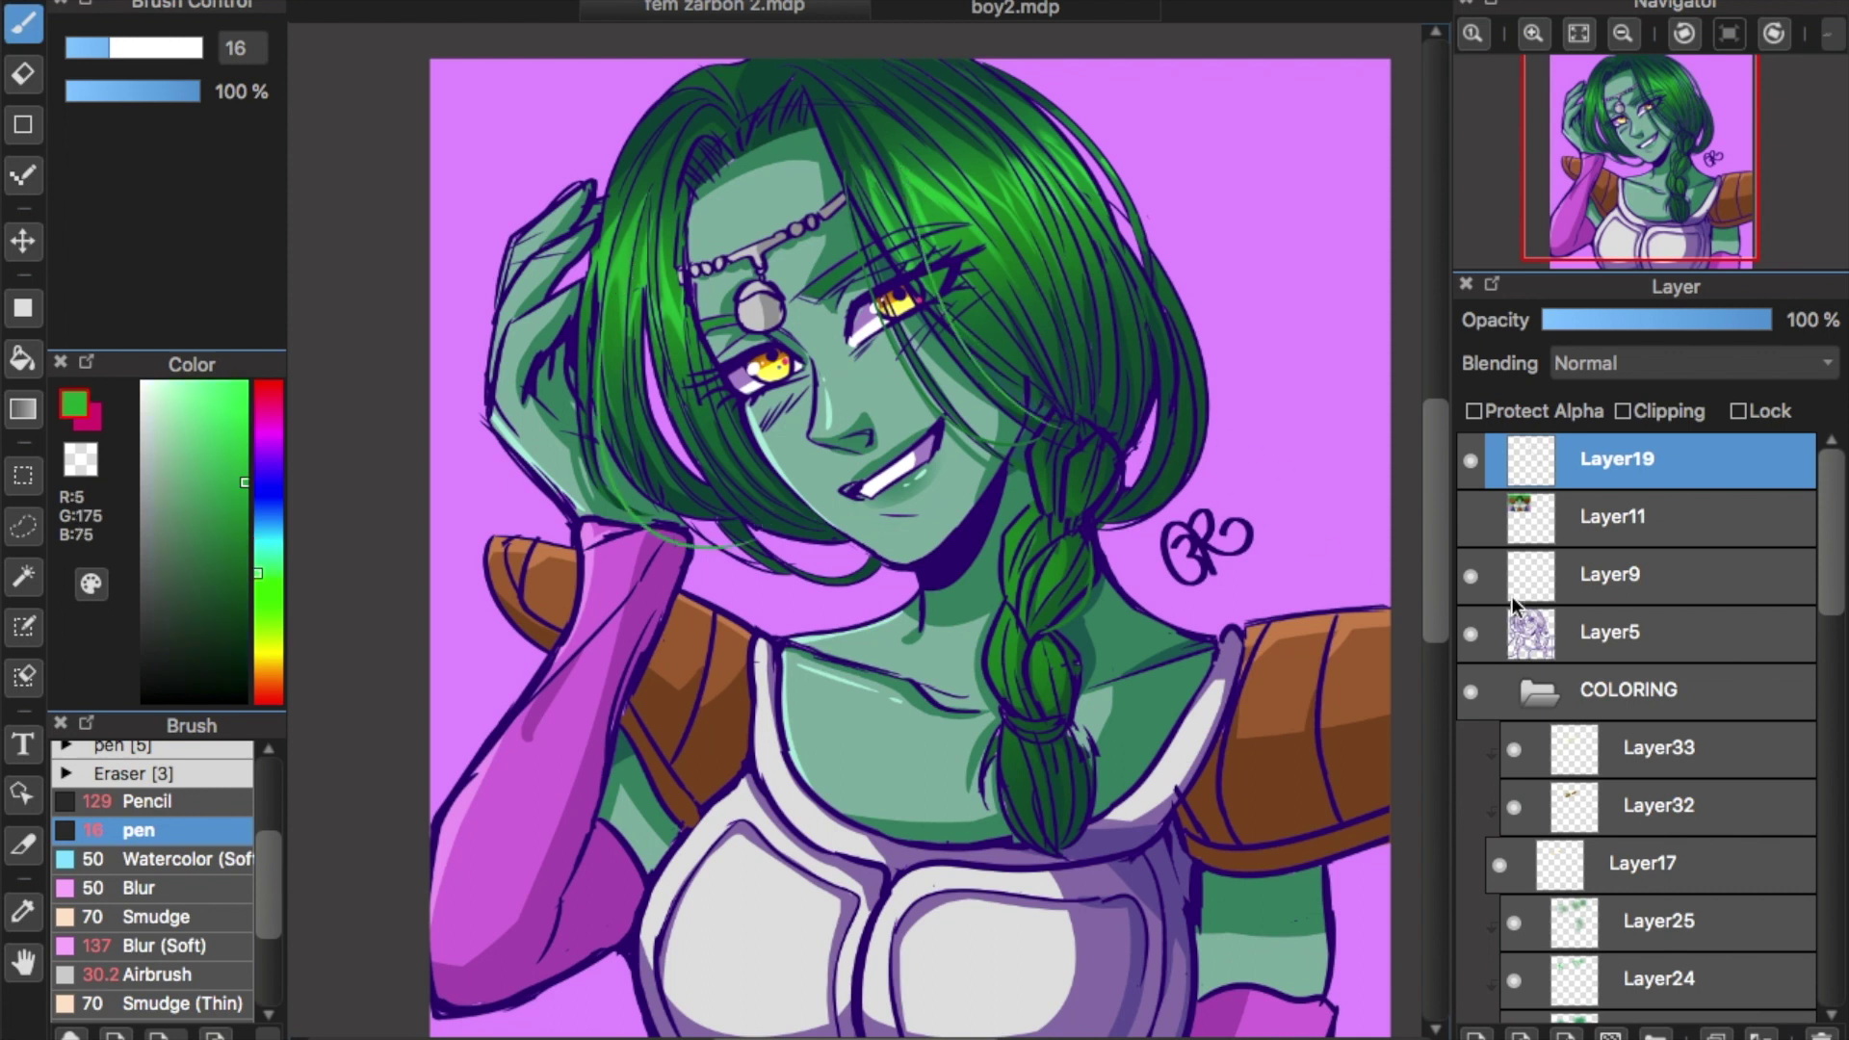
pyautogui.moveTo(1107, 176)
pyautogui.mouseDown()
pyautogui.moveTo(1230, 353)
pyautogui.moveTo(1185, 328)
pyautogui.moveTo(1172, 458)
pyautogui.moveTo(1209, 429)
pyautogui.mouseUp()
pyautogui.press('e')
pyautogui.press('b')
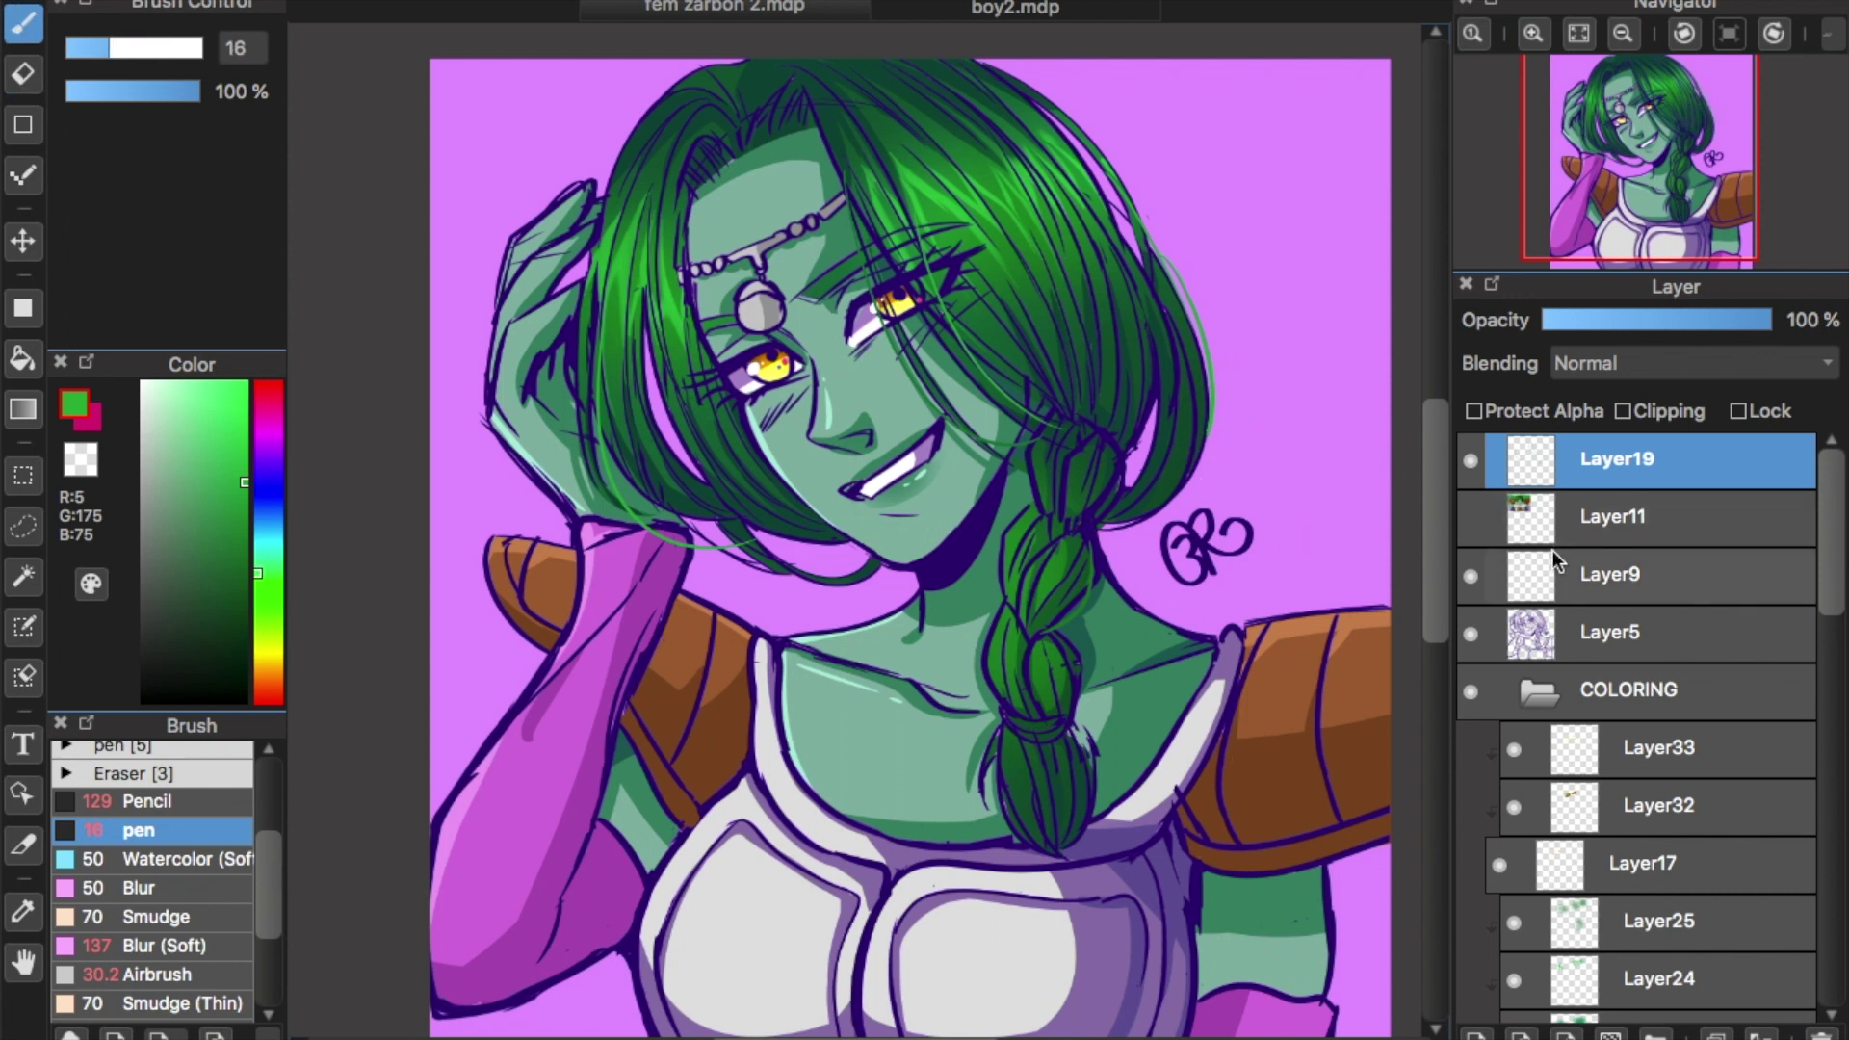
# Add a layer clipped to the line art layer and airbrush the face and neck lines dark green at brush size 434.
pyautogui.click(1545, 643)
pyautogui.click(1474, 1034)
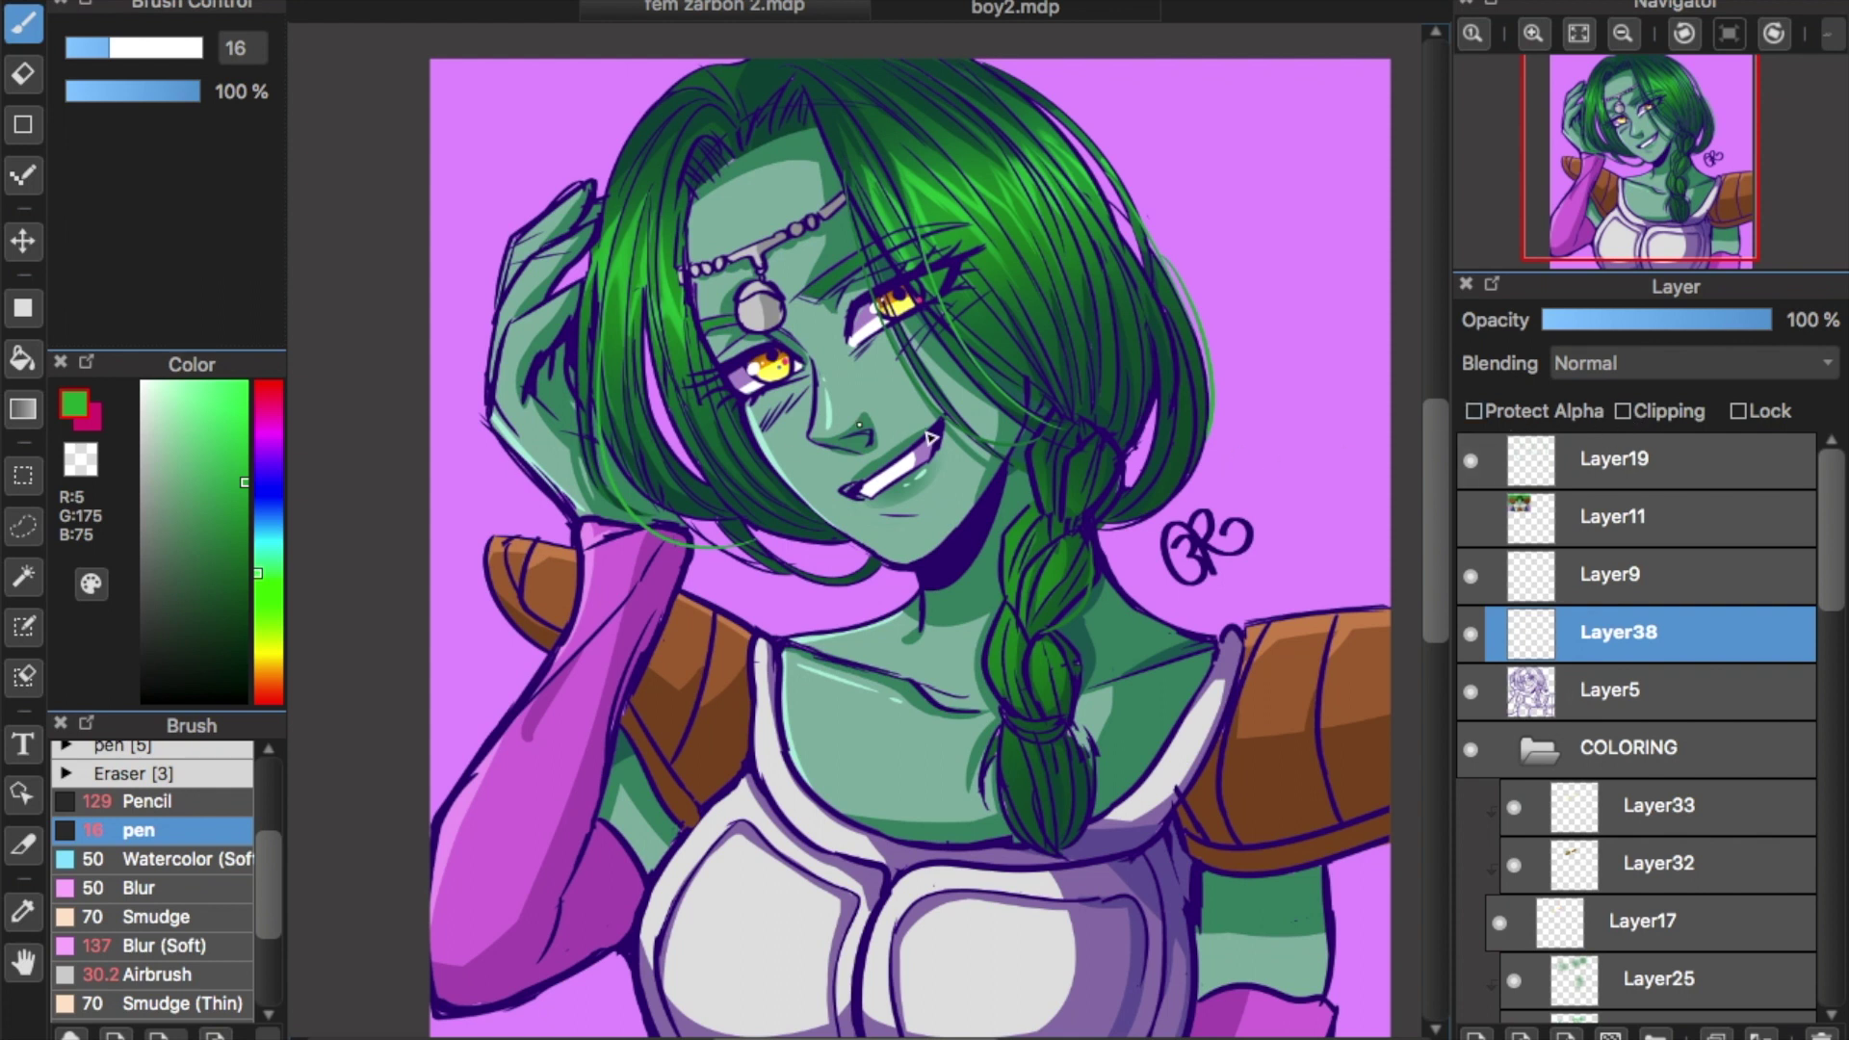
pyautogui.keyDown('alt'); pyautogui.click(970, 524); pyautogui.keyUp('alt')
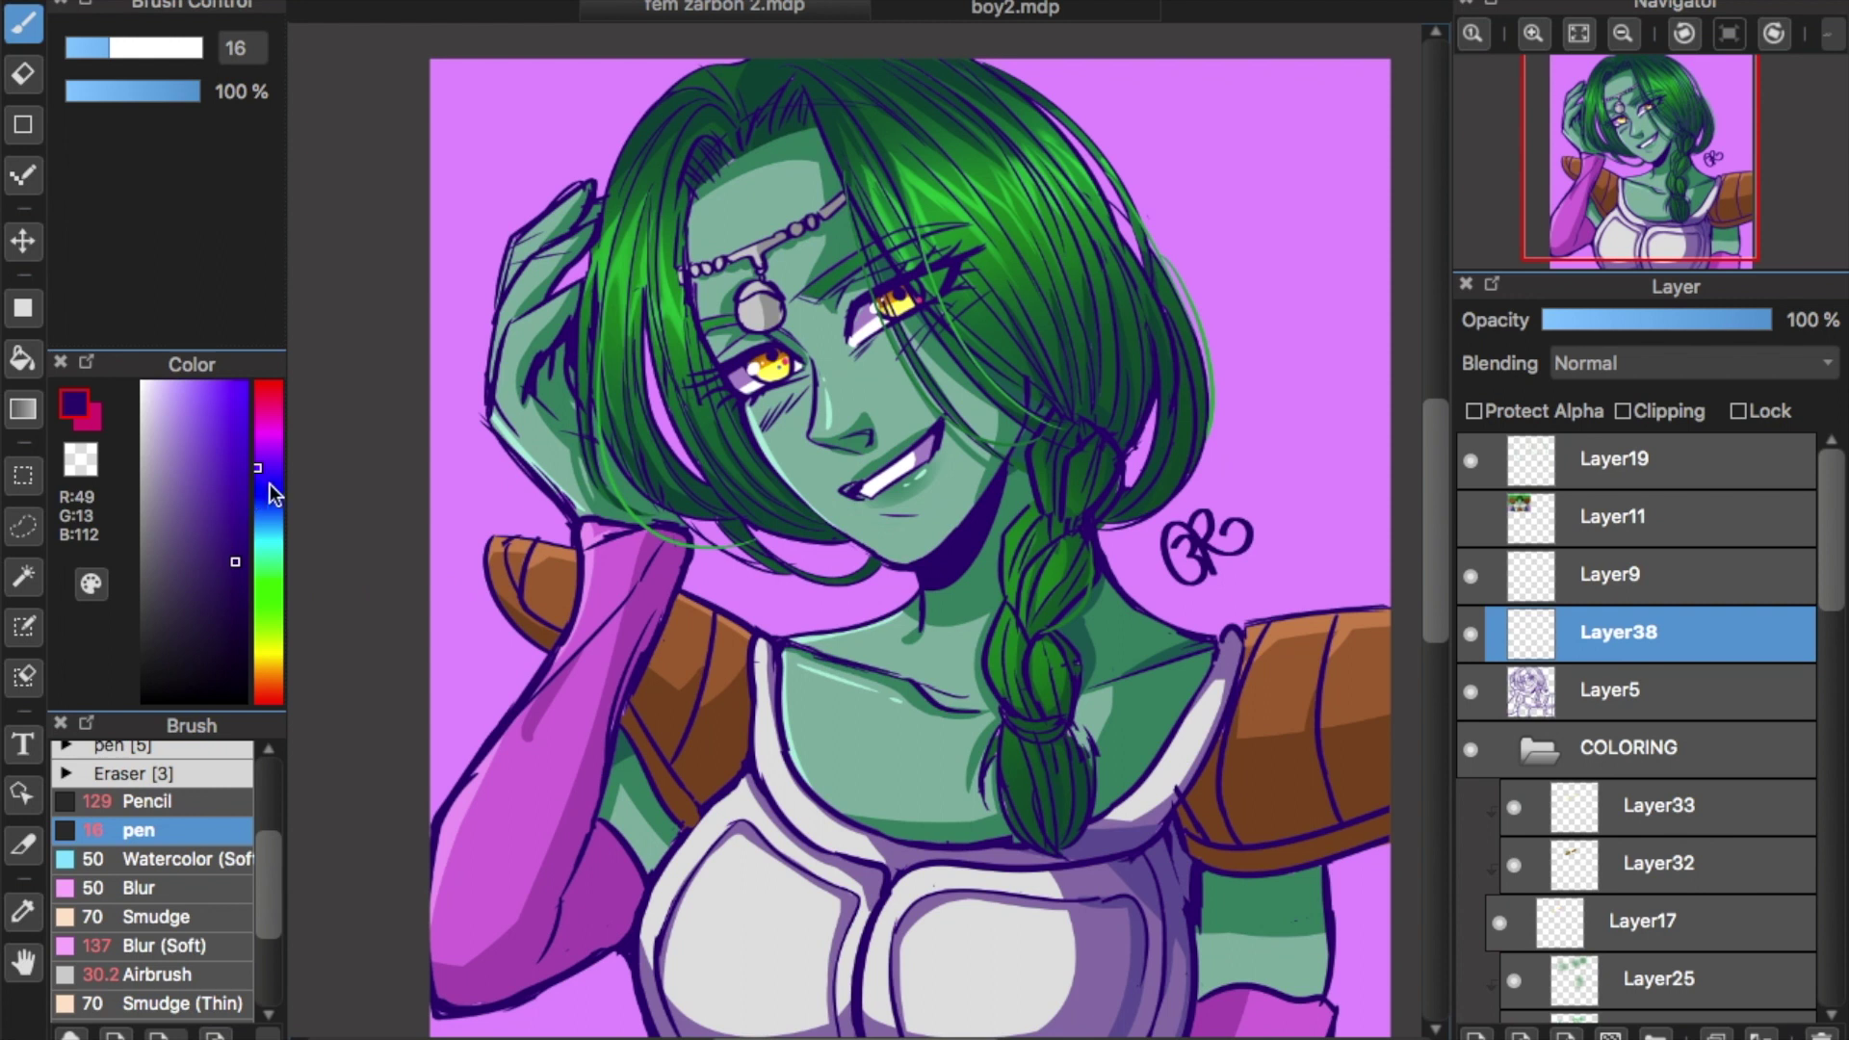
pyautogui.moveTo(258, 461); pyautogui.dragTo(258, 609)
pyautogui.click(173, 973)
pyautogui.moveTo(97, 49); pyautogui.dragTo(256, 53)
pyautogui.moveTo(896, 453)
pyautogui.mouseDown()
pyautogui.moveTo(775, 358)
pyautogui.moveTo(848, 258)
pyautogui.mouseUp()
pyautogui.click(1637, 412)
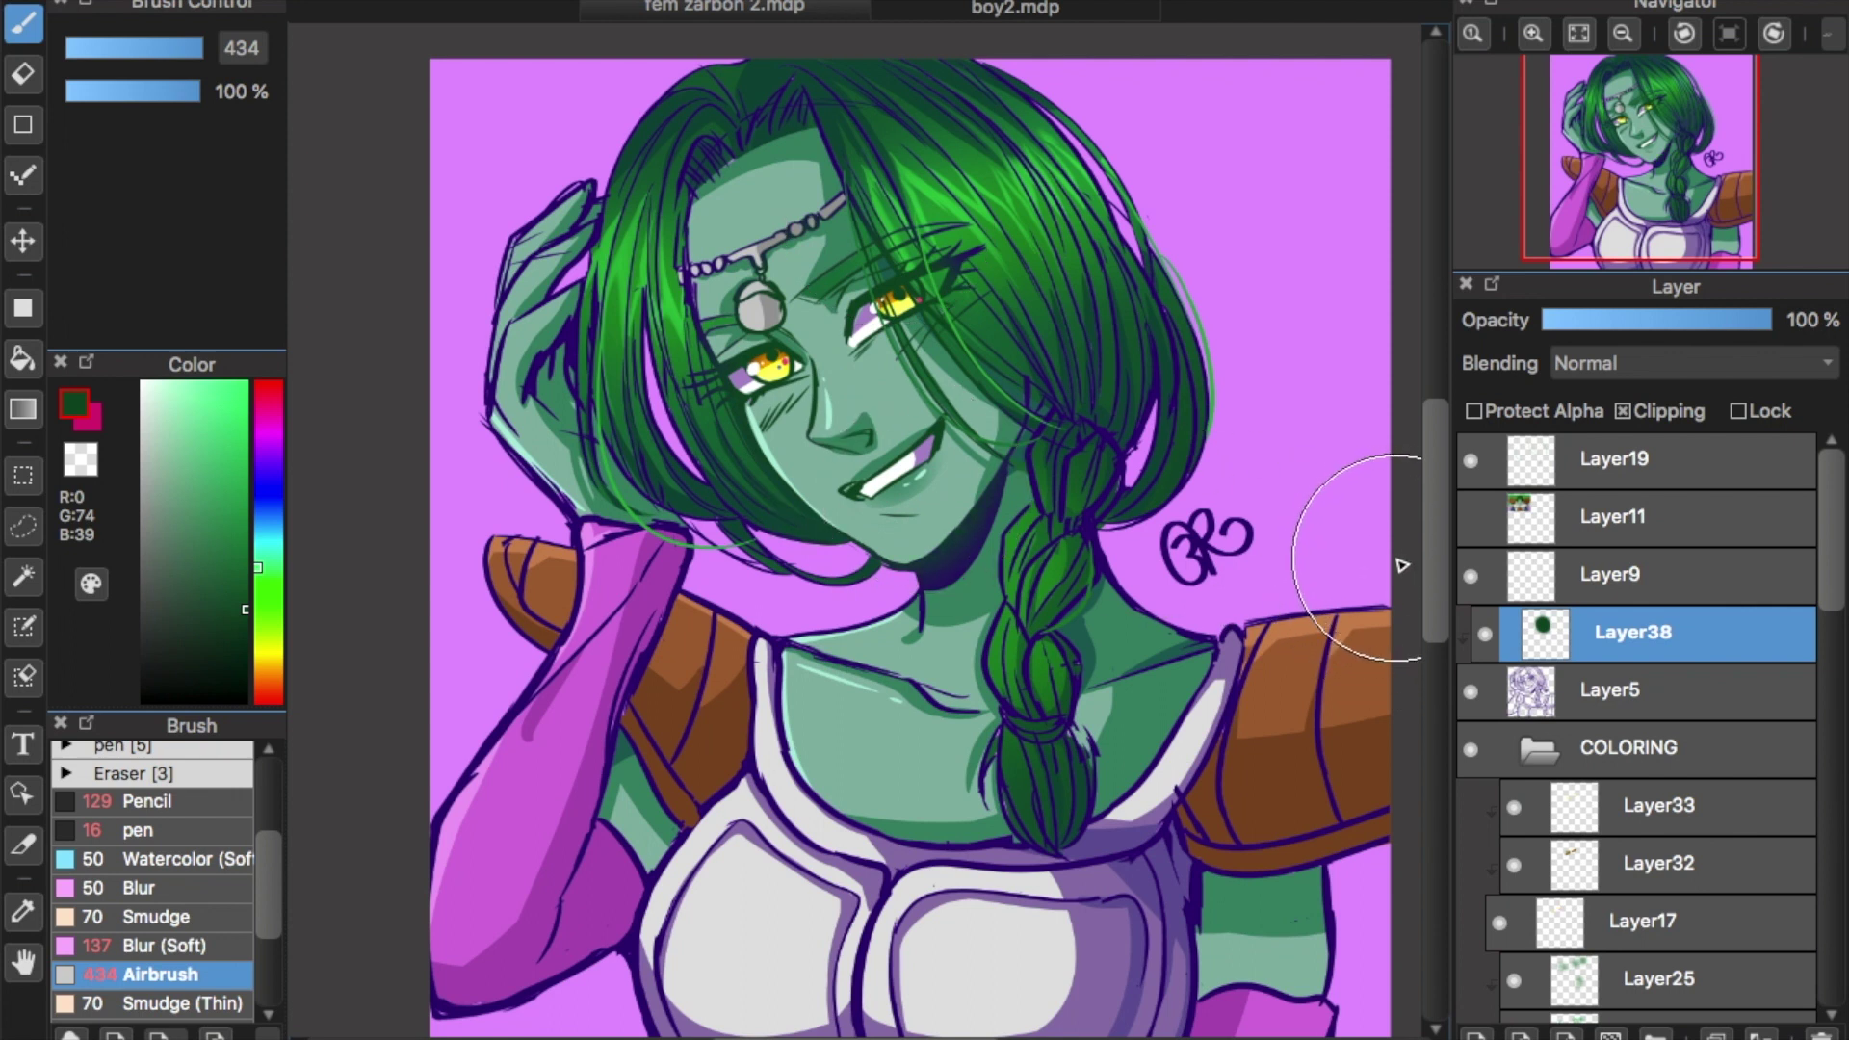
pyautogui.moveTo(982, 527)
pyautogui.mouseDown()
pyautogui.moveTo(979, 493)
pyautogui.moveTo(1032, 494)
pyautogui.mouseUp()
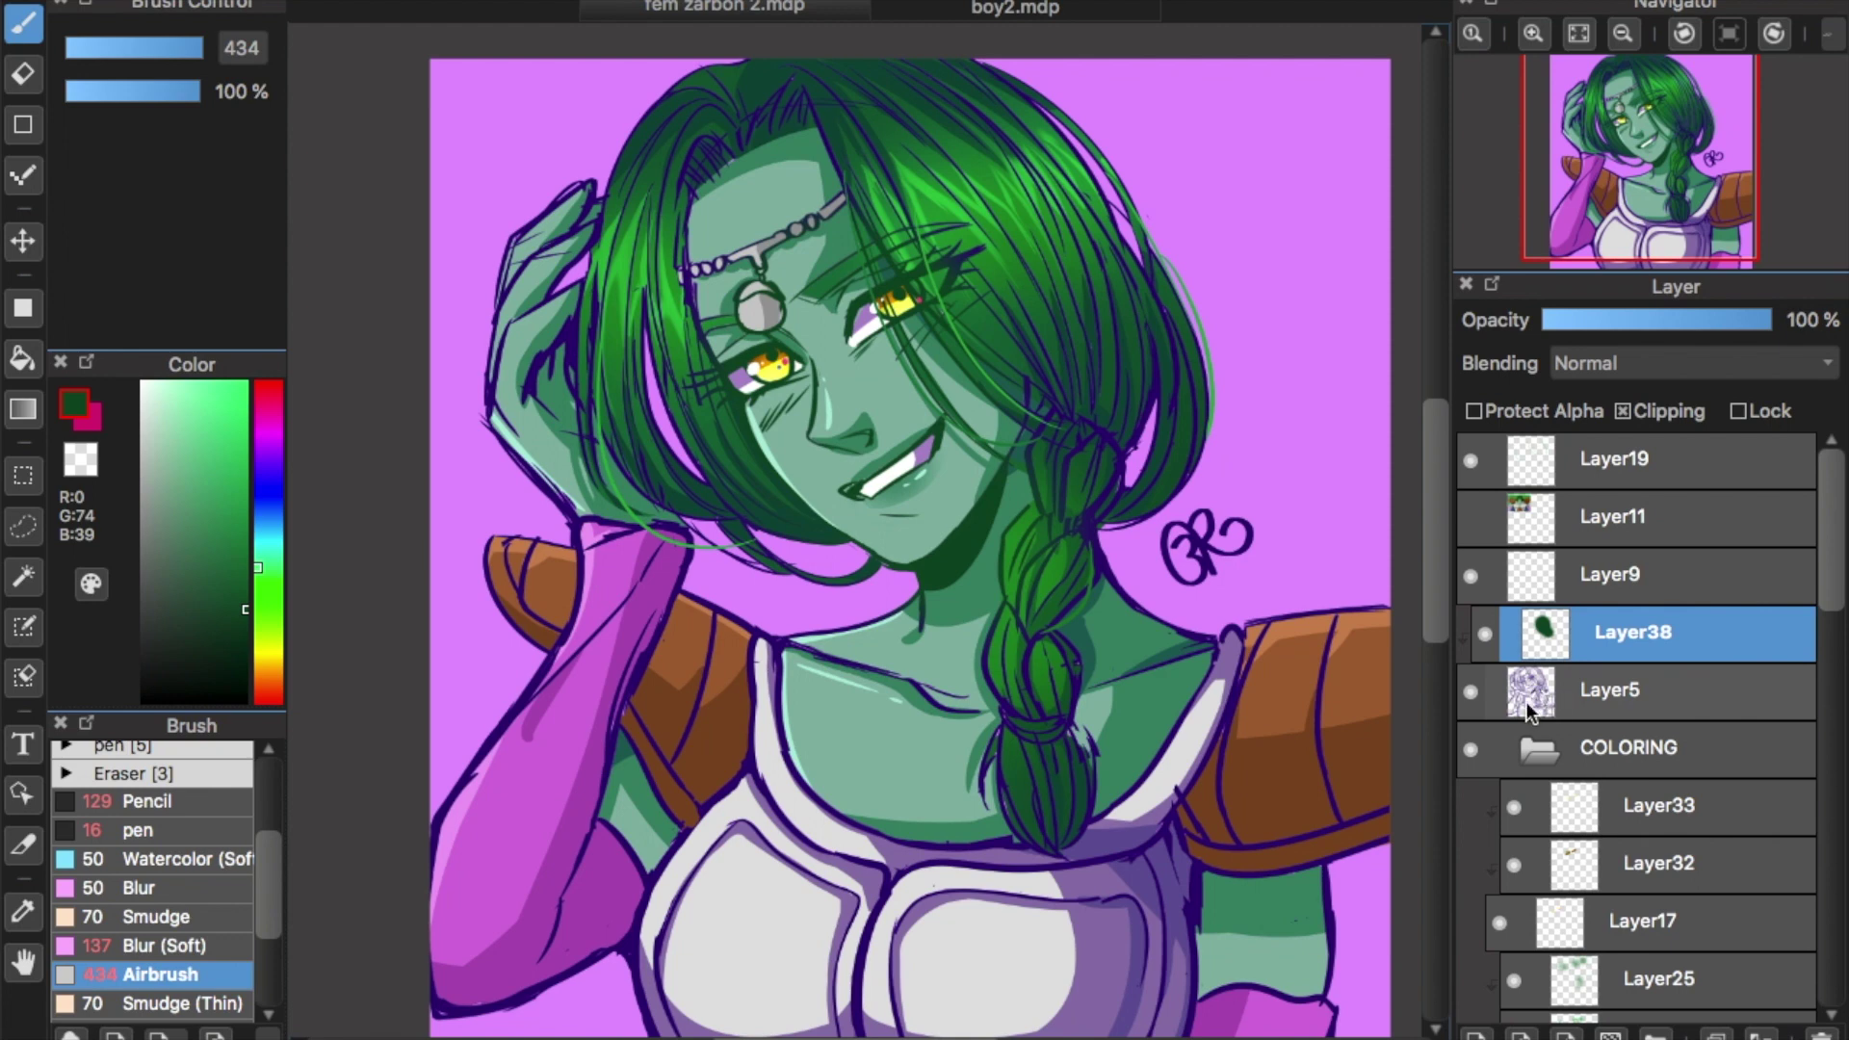
# Try airbrushing dark green over the hair lines beside the cheek within a line art selection, and undo the green line colouring.
pyautogui.keyDown('super'); pyautogui.click(1529, 674); pyautogui.keyUp('super')
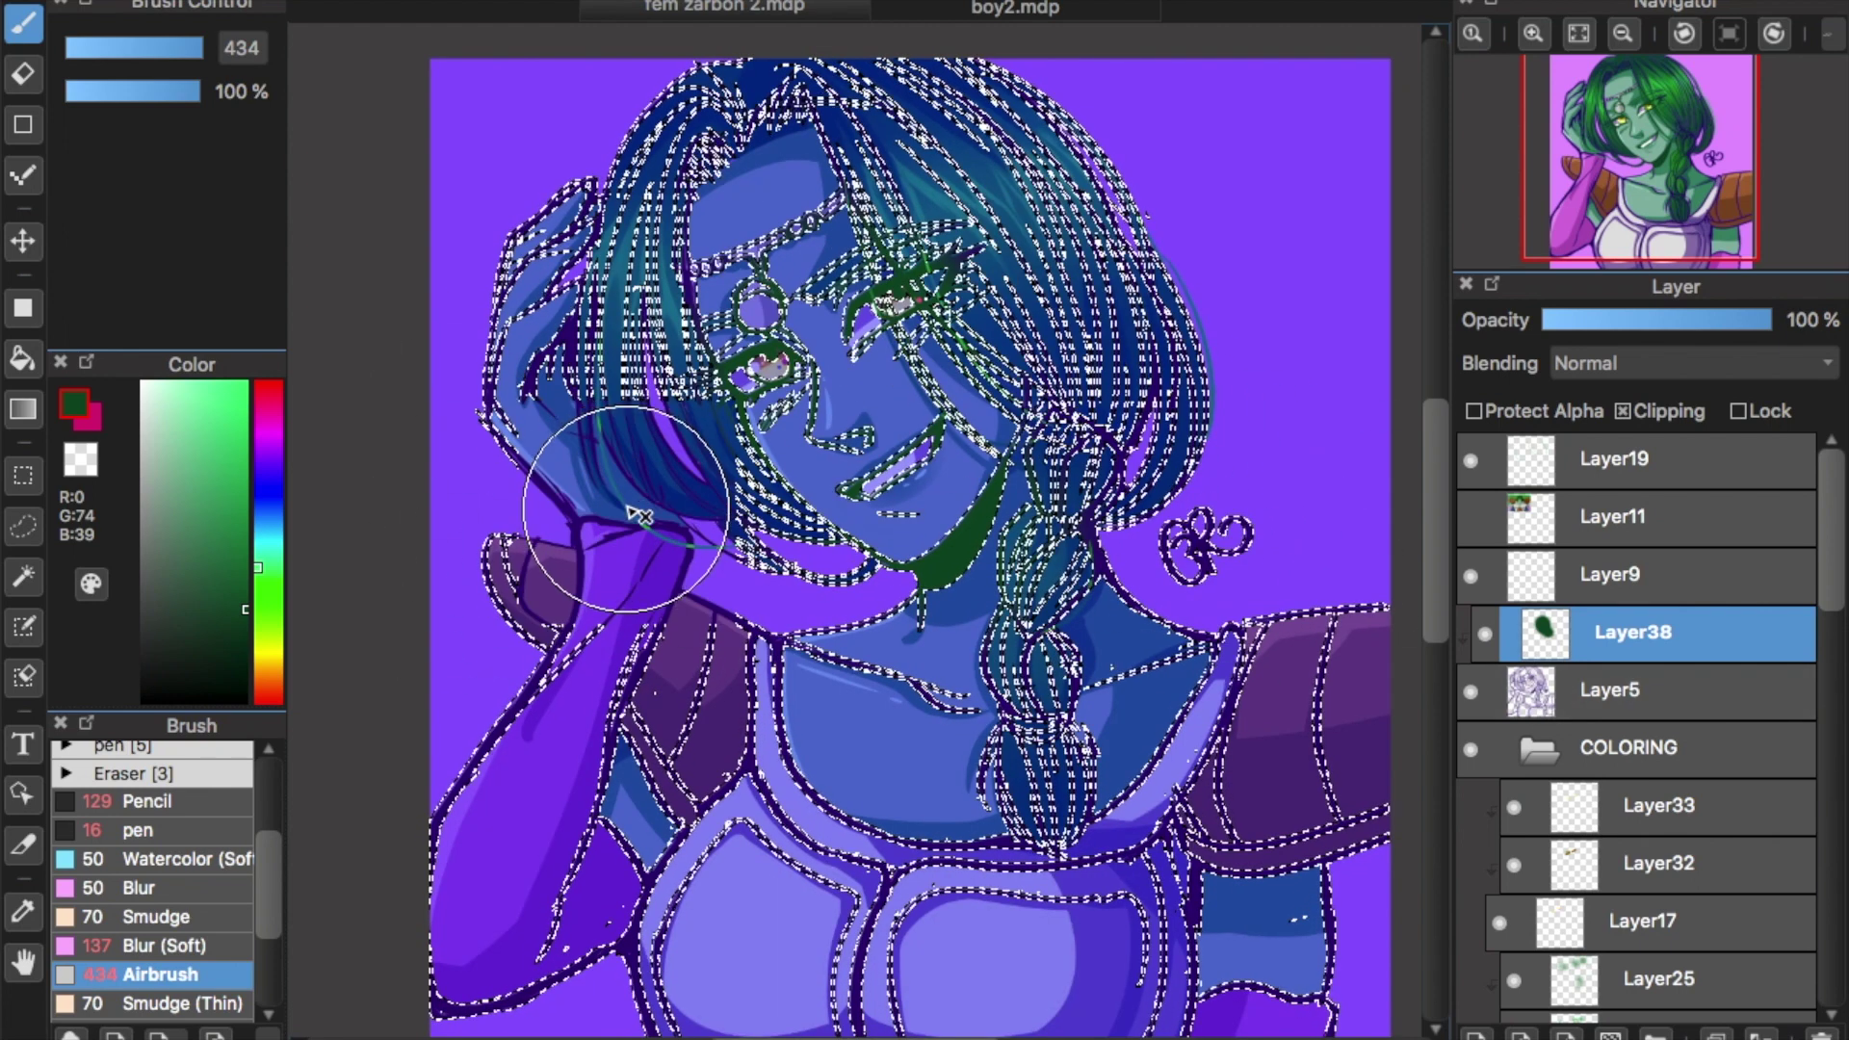
pyautogui.moveTo(669, 380)
pyautogui.mouseDown()
pyautogui.moveTo(674, 318)
pyautogui.moveTo(640, 414)
pyautogui.mouseUp()
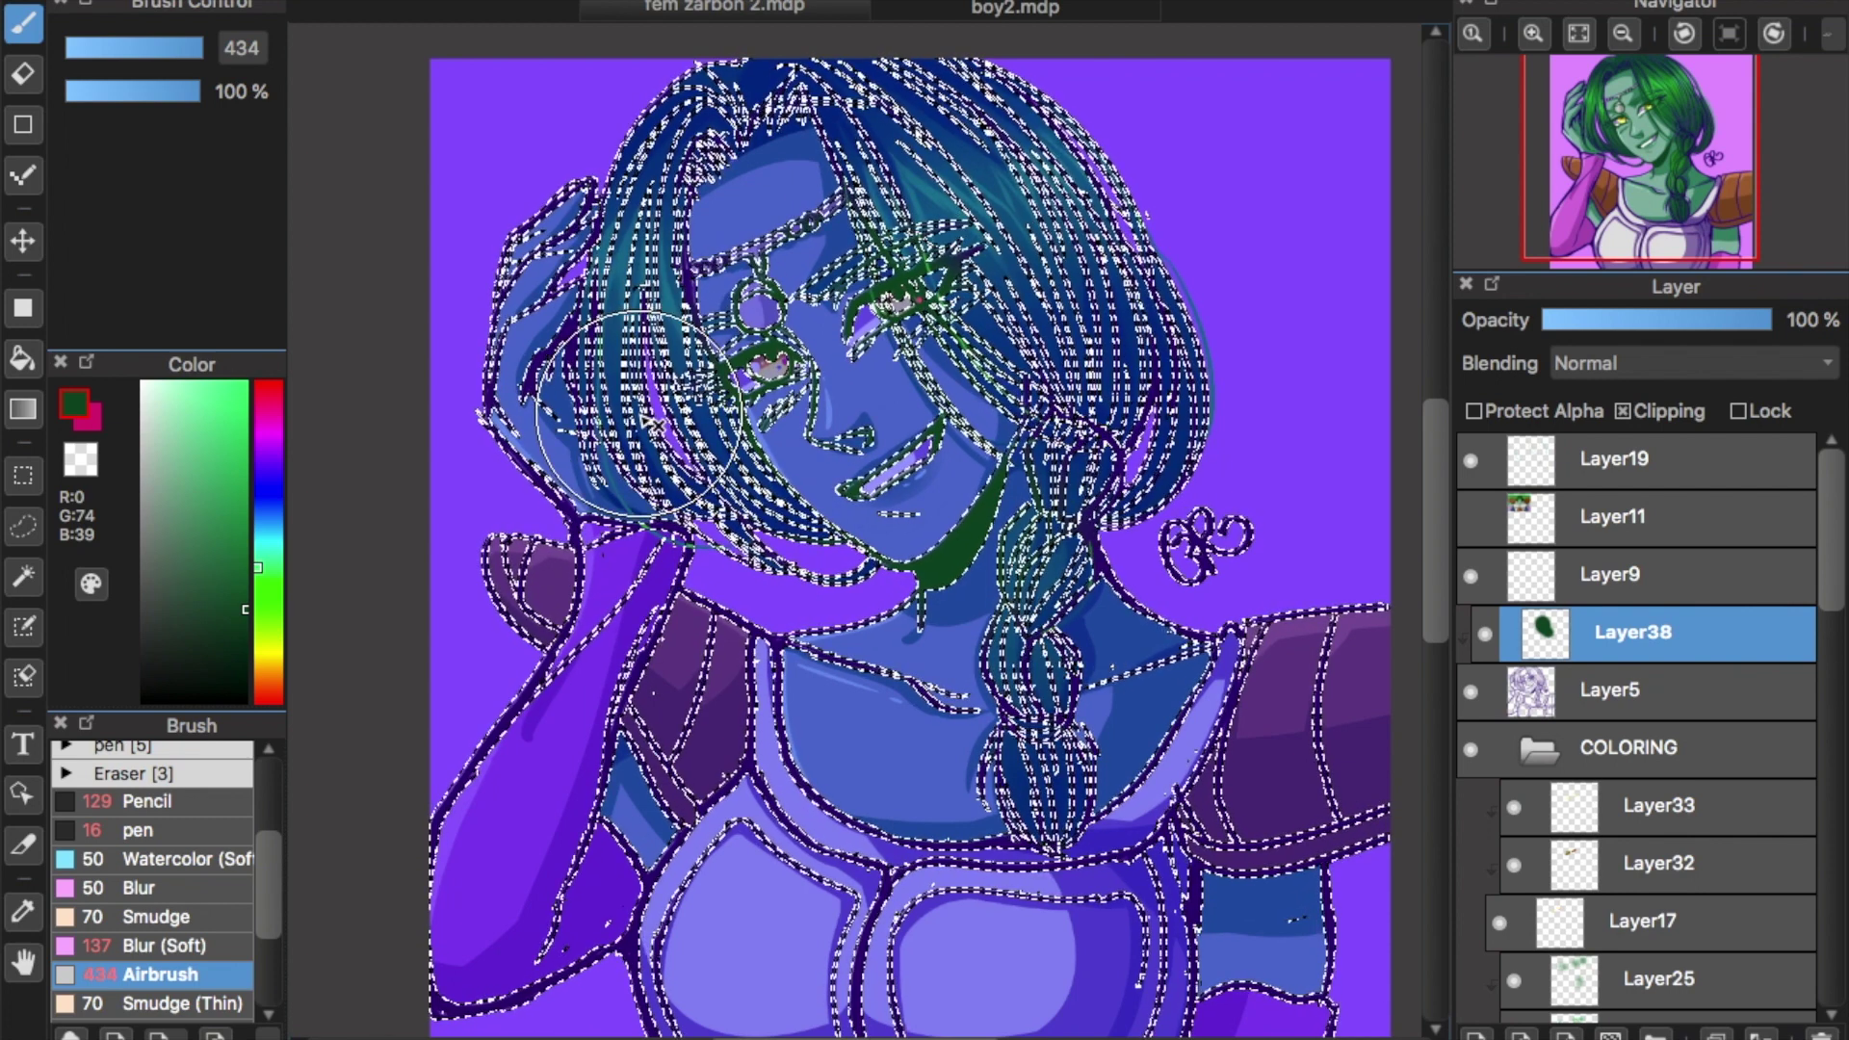
pyautogui.hotkey('ctrl', 'd')
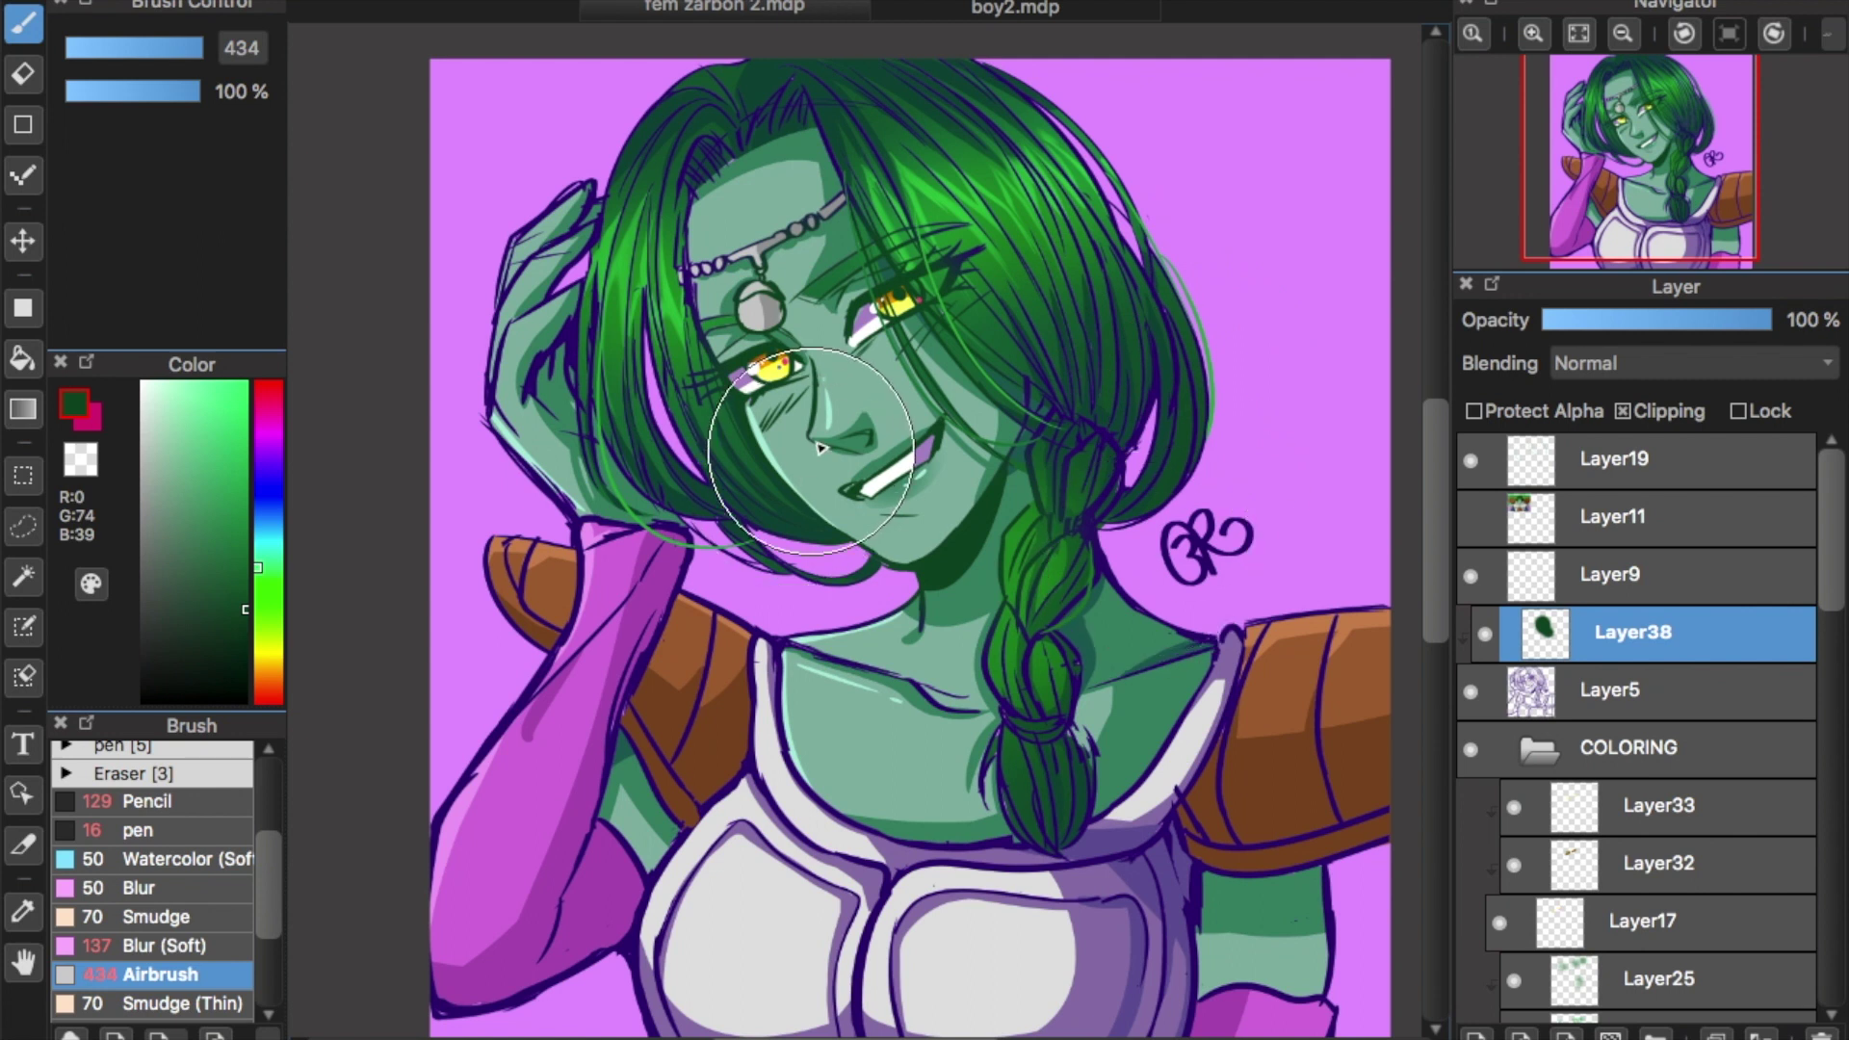
pyautogui.hotkey('ctrl', 'z')
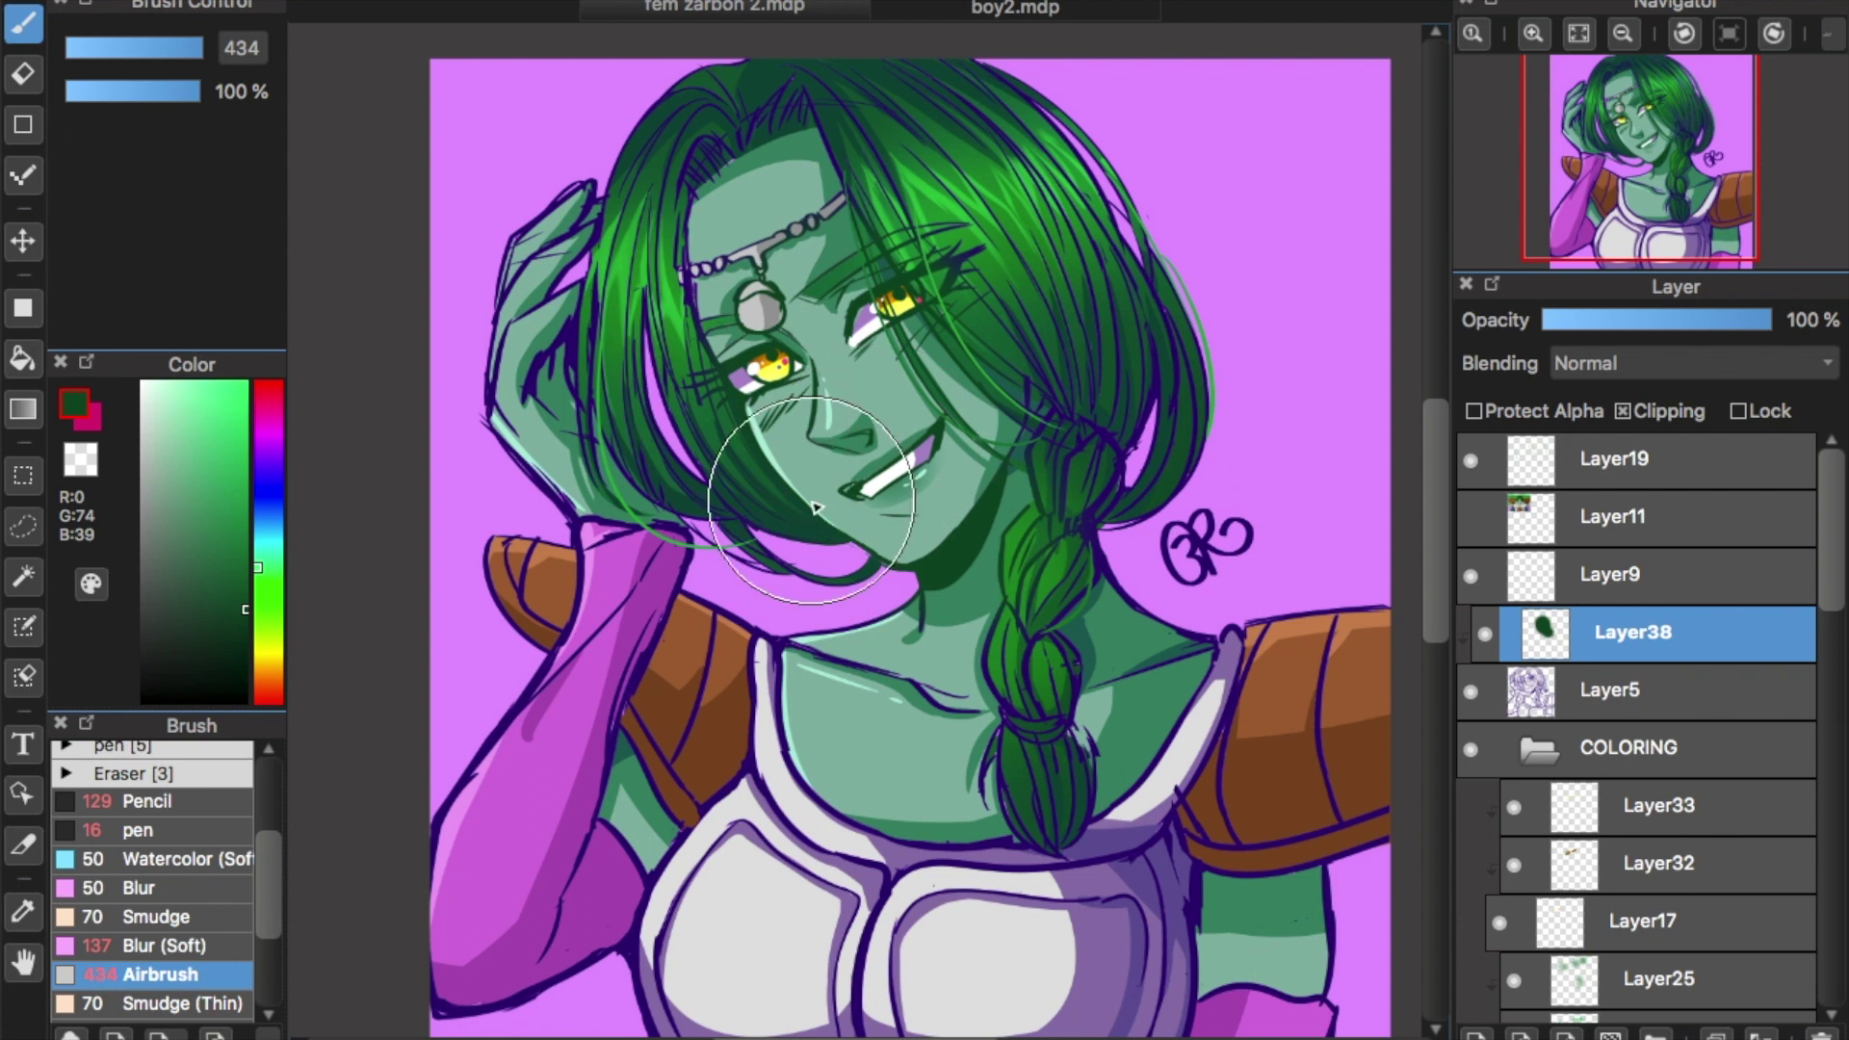
pyautogui.hotkey('ctrl', 'z')
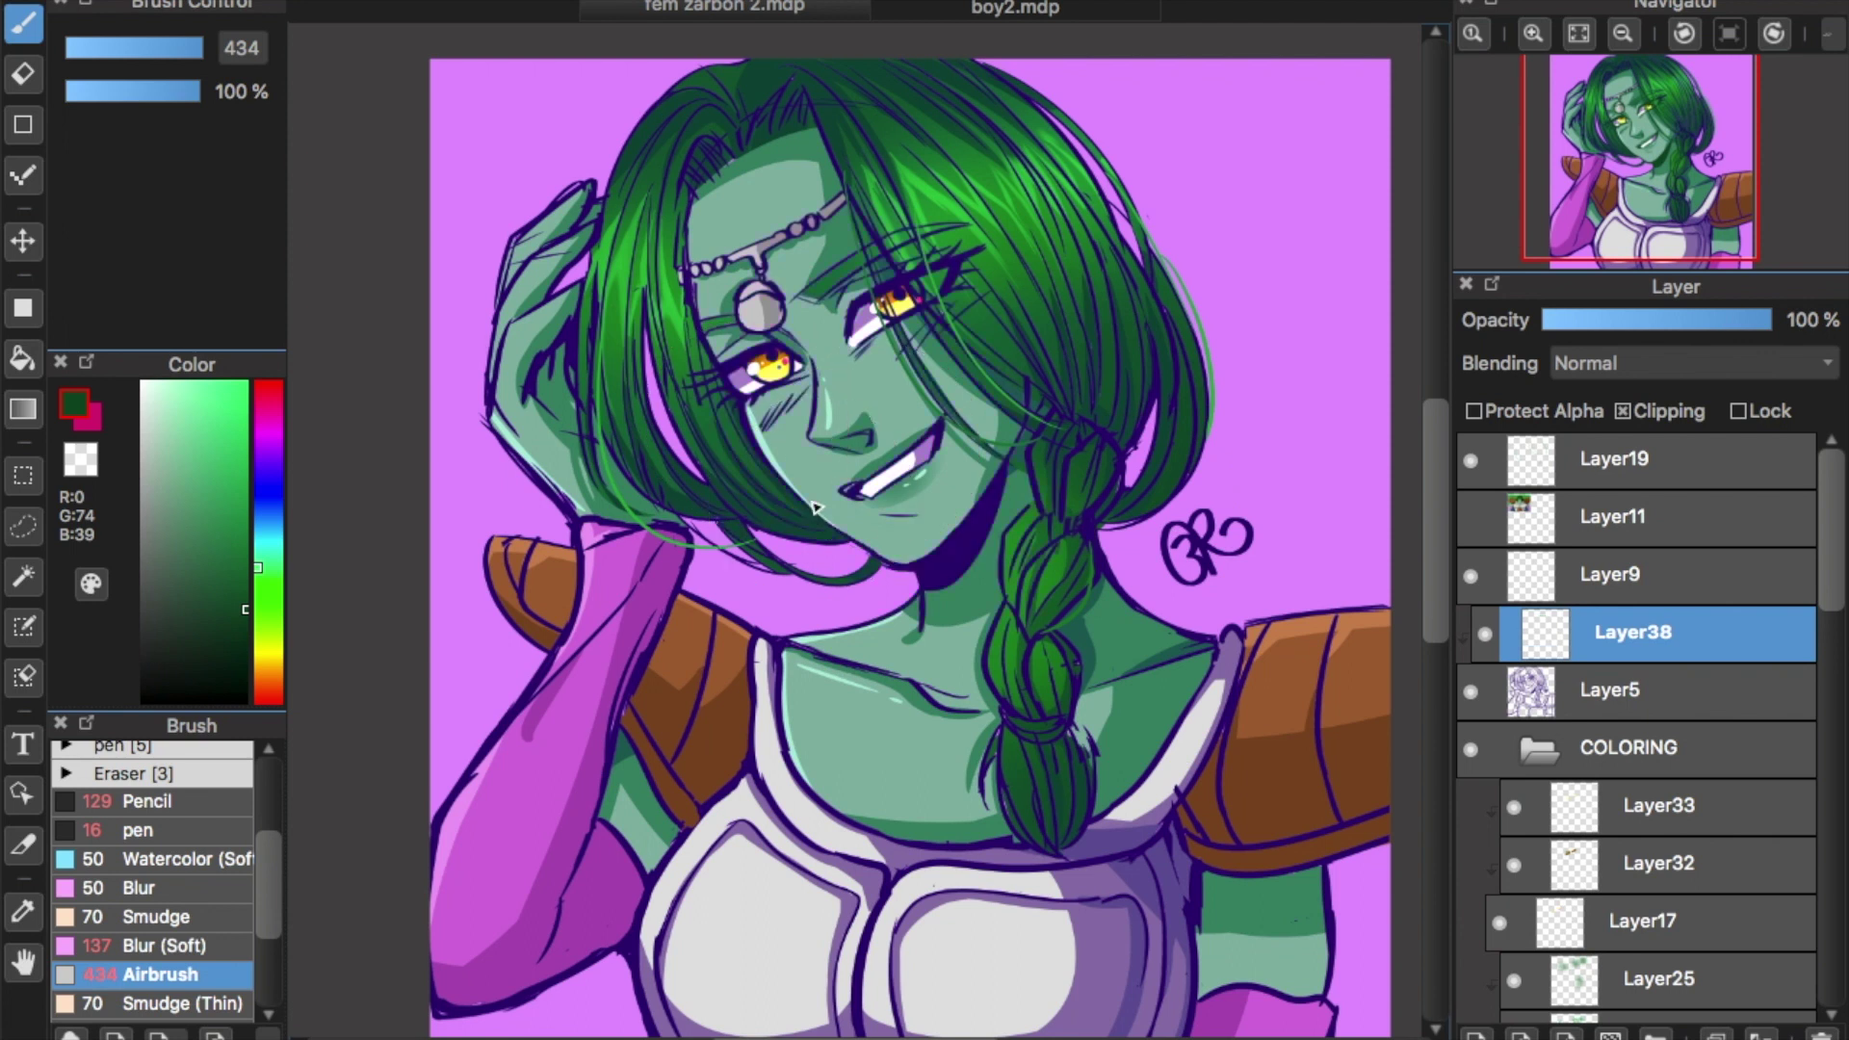